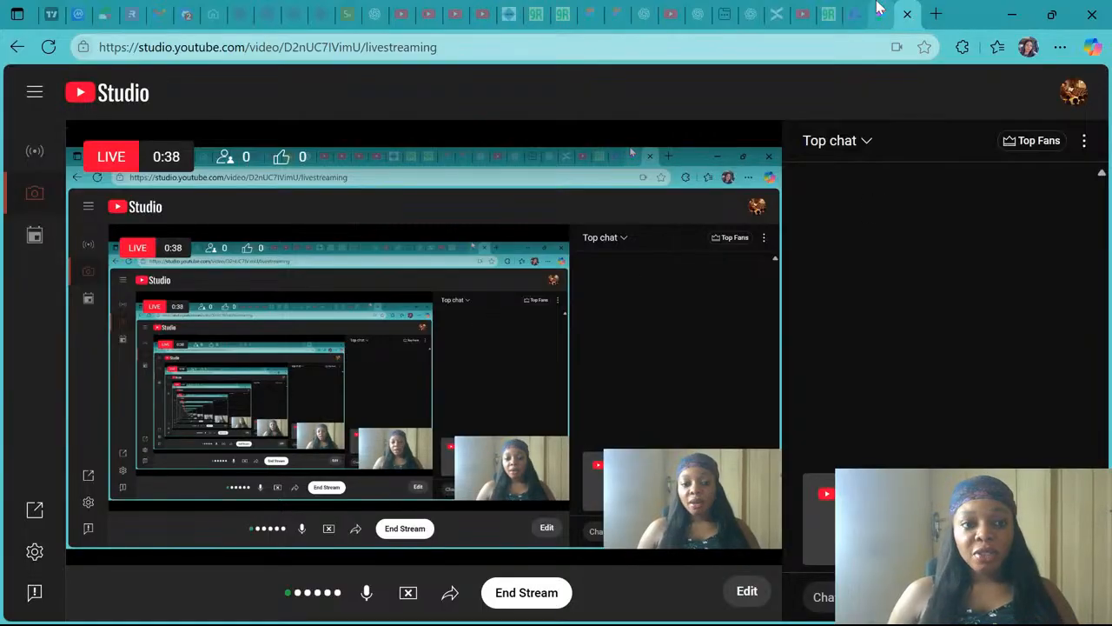
{"action": "left_click", "coordinate": [857, 14]}
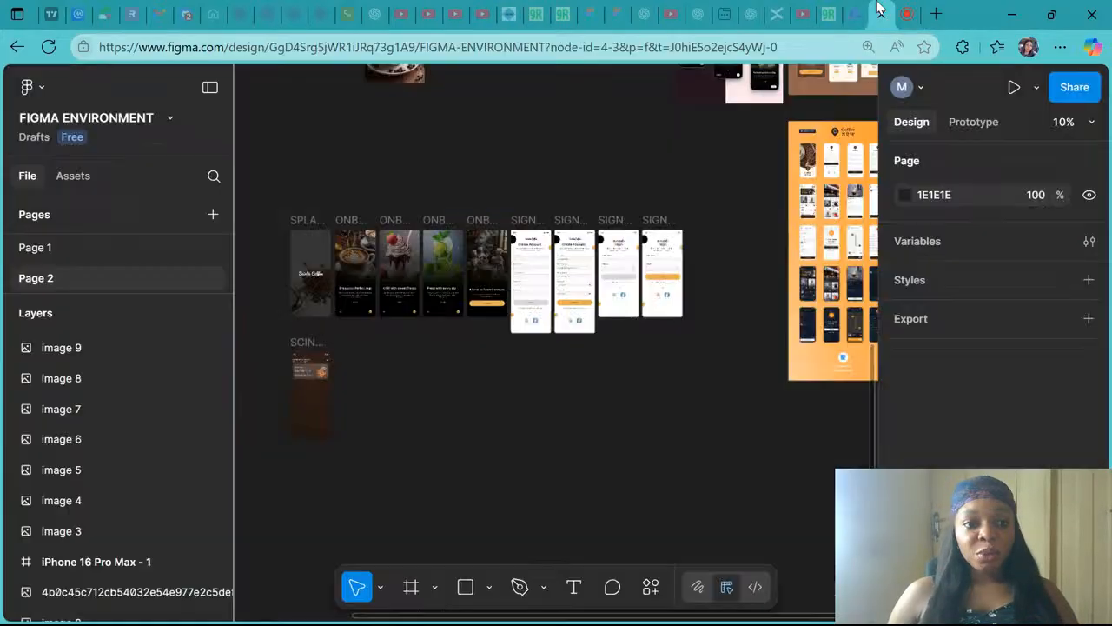
{"action": "left_click", "coordinate": [886, 14]}
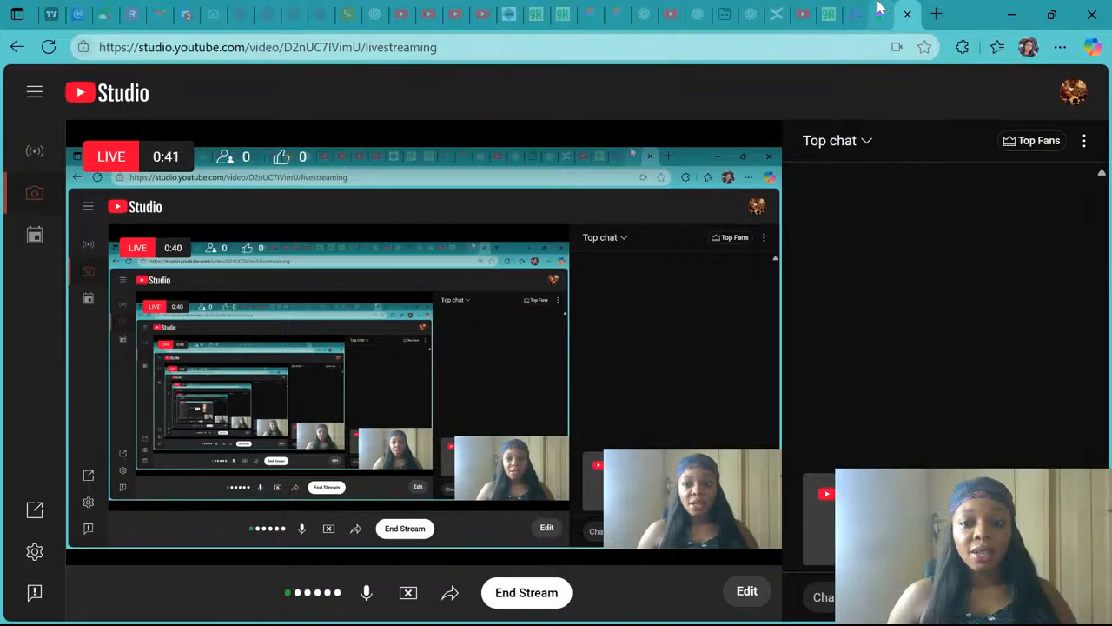
{"action": "left_click", "coordinate": [857, 14]}
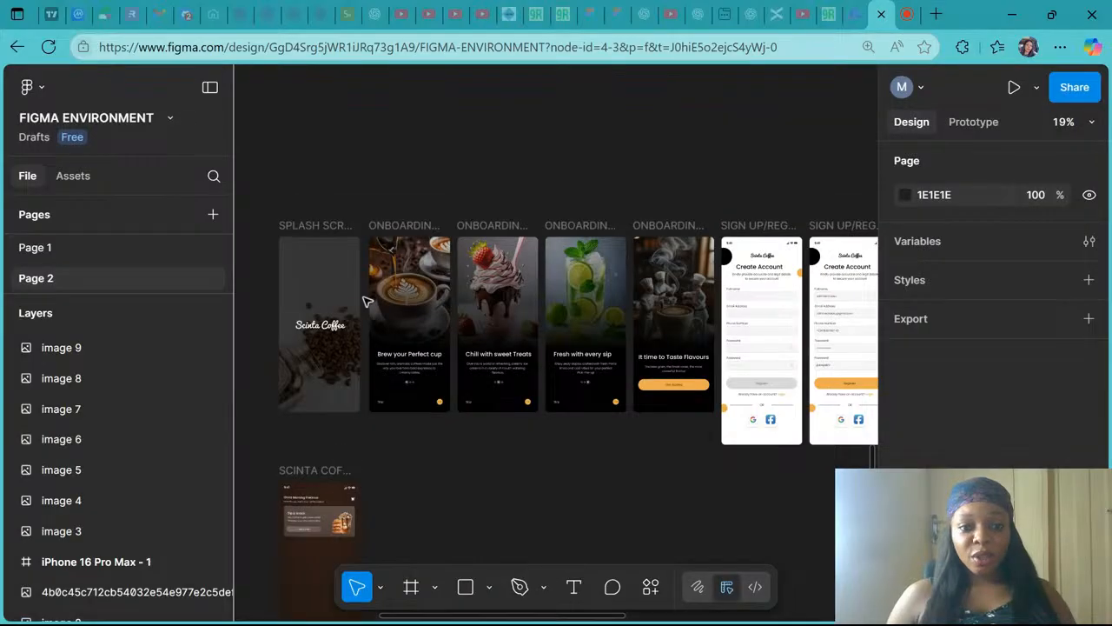
- Browse the splash, onboarding, sign-in and homepage screens of the coffee app design on the canvas
{"action": "scroll", "coordinate": [367, 302], "scroll_direction": "up", "scroll_amount": 4}
{"action": "scroll", "coordinate": [367, 302], "scroll_direction": "down", "scroll_amount": 3}
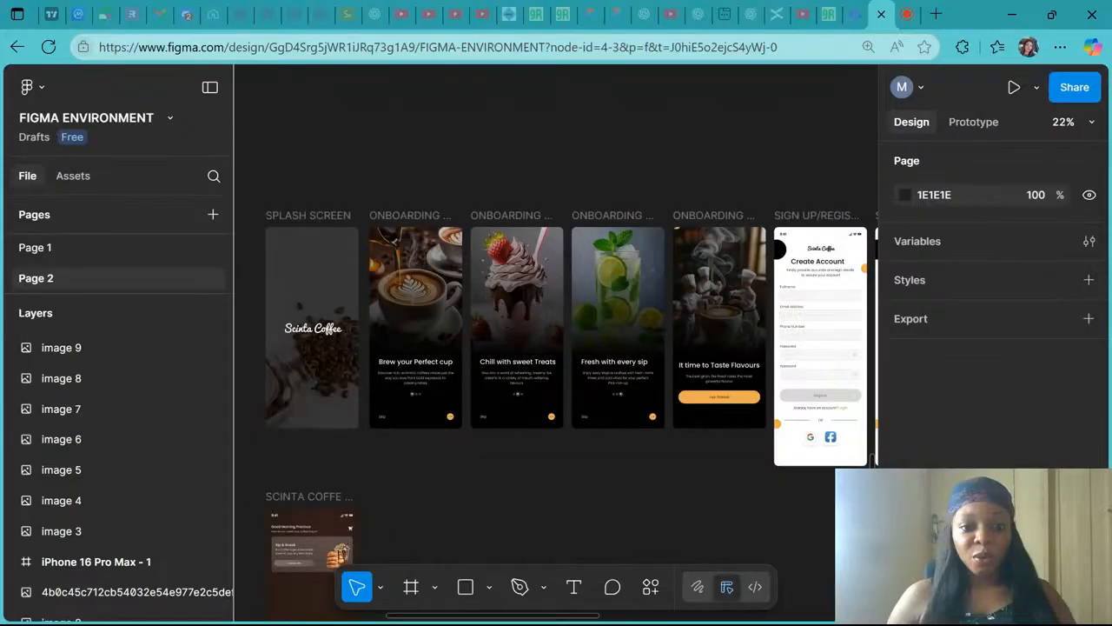
{"action": "scroll", "coordinate": [247, 317], "scroll_direction": "up", "scroll_amount": 3}
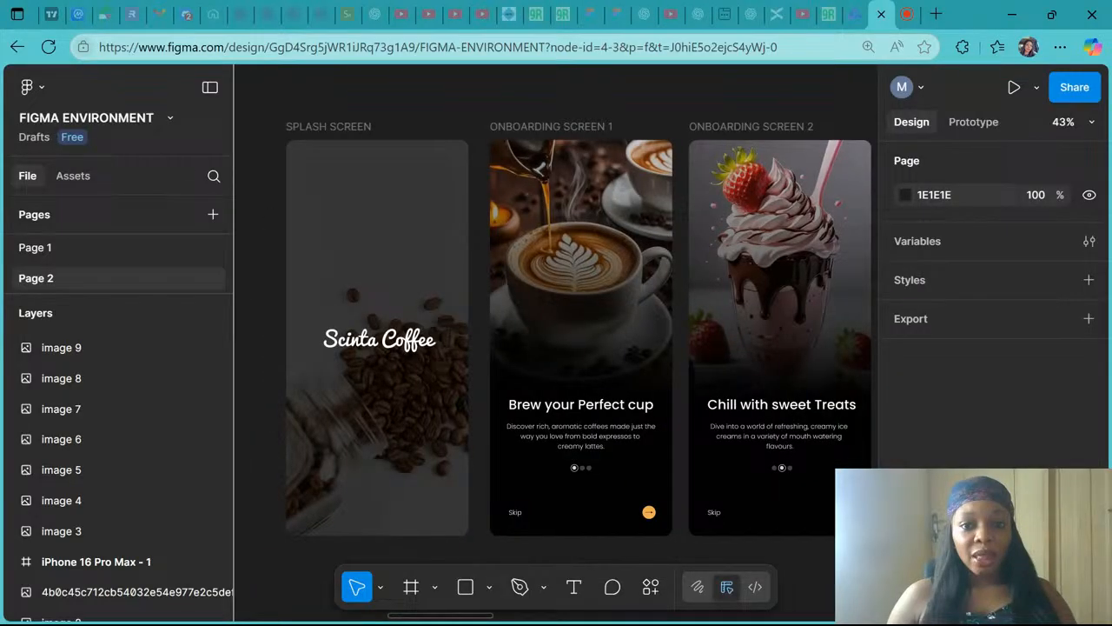
{"action": "scroll", "coordinate": [556, 339], "scroll_direction": "right", "scroll_amount": 10}
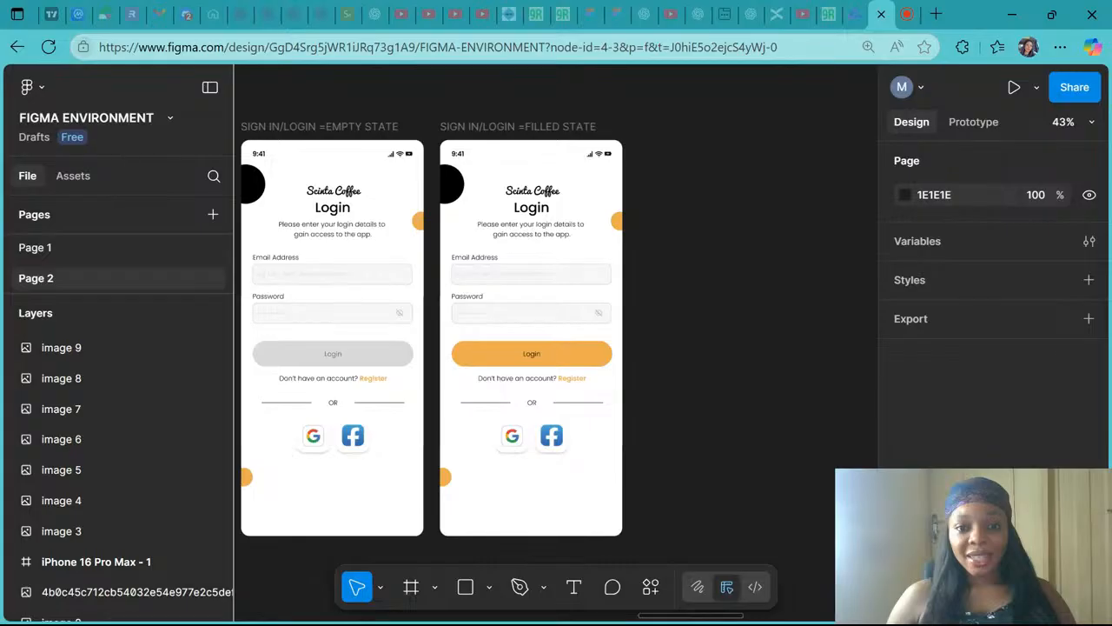
{"action": "scroll", "coordinate": [556, 339], "scroll_direction": "down", "scroll_amount": 5}
{"action": "scroll", "coordinate": [556, 338], "scroll_direction": "left", "scroll_amount": 5}
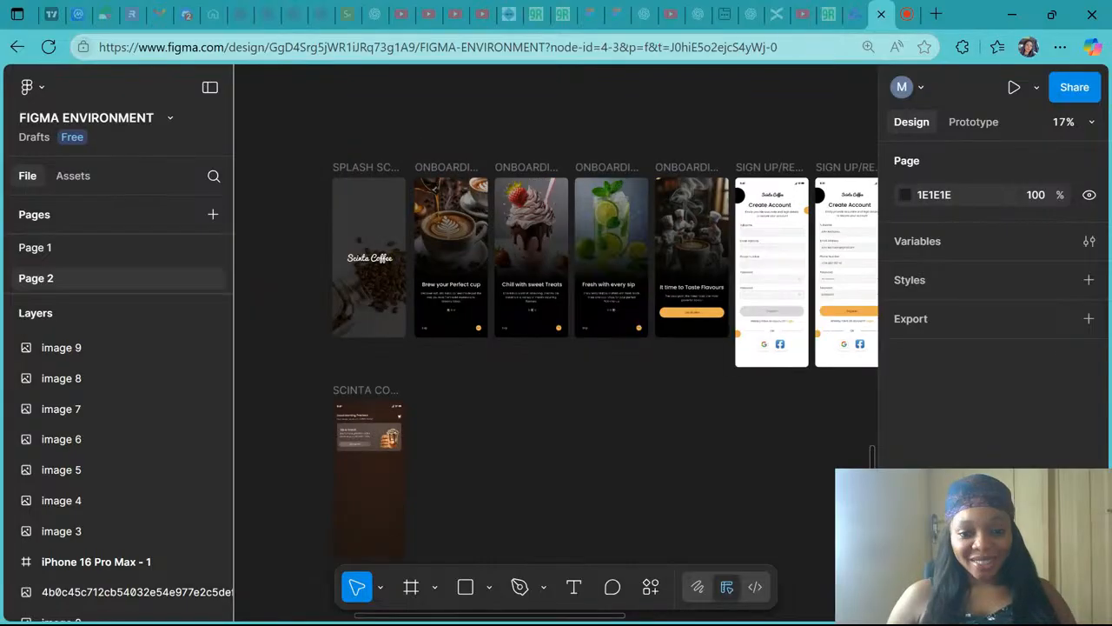
{"action": "scroll", "coordinate": [360, 525], "scroll_direction": "up", "scroll_amount": 5}
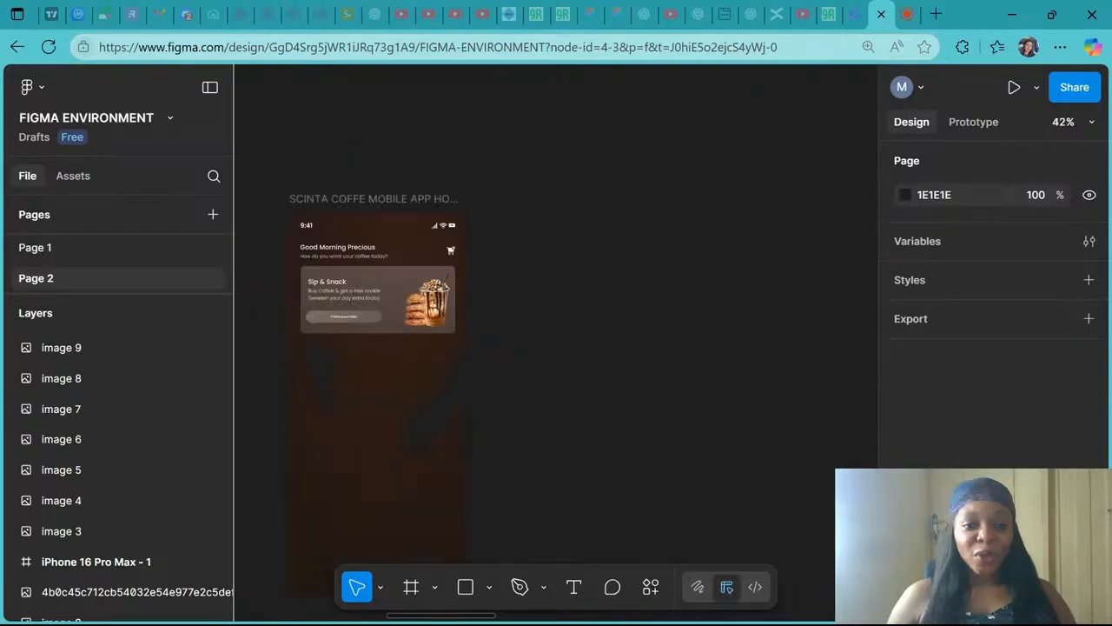
{"action": "scroll", "coordinate": [556, 339], "scroll_direction": "up", "scroll_amount": 3}
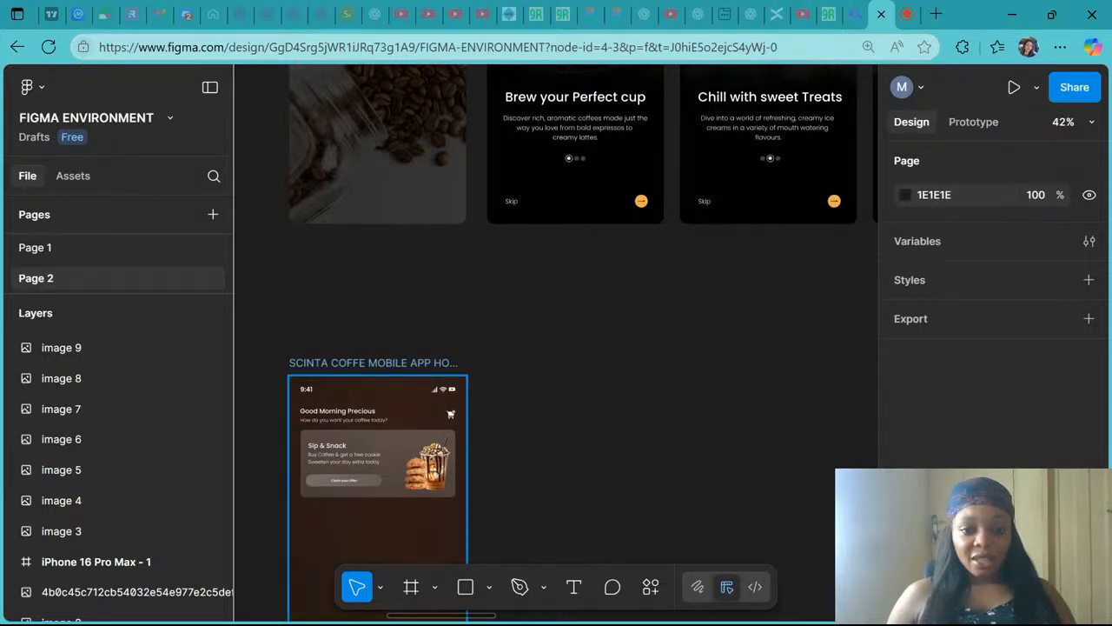
{"action": "scroll", "coordinate": [348, 362], "scroll_direction": "down", "scroll_amount": 2}
{"action": "scroll", "coordinate": [347, 361], "scroll_direction": "up", "scroll_amount": 3}
{"action": "scroll", "coordinate": [259, 266], "scroll_direction": "up", "scroll_amount": 3}
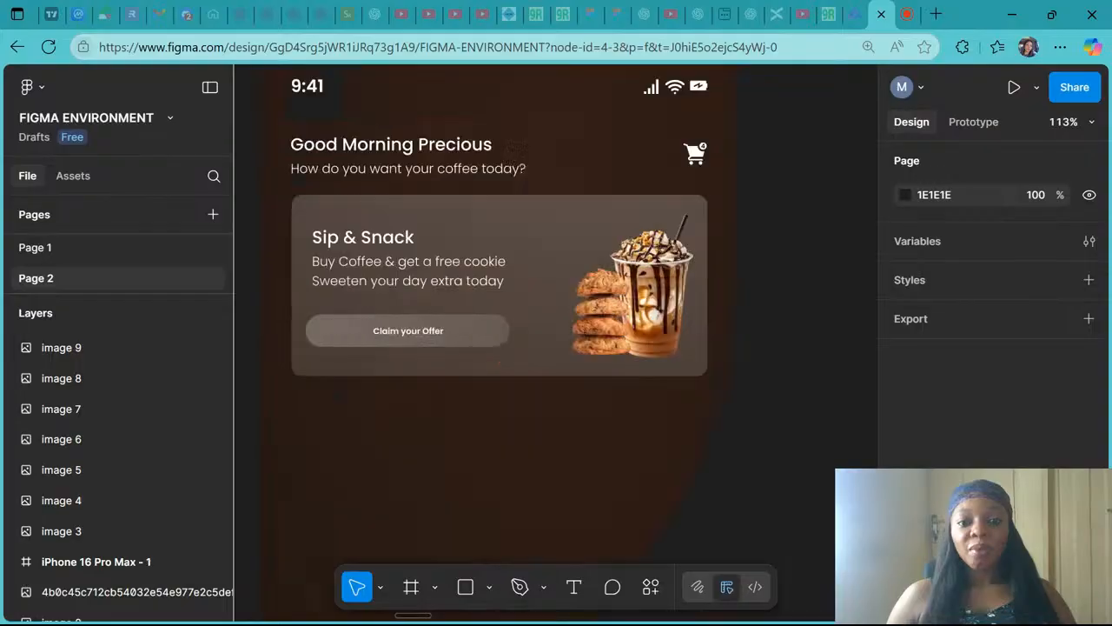
{"action": "scroll", "coordinate": [348, 478], "scroll_direction": "down", "scroll_amount": 1}
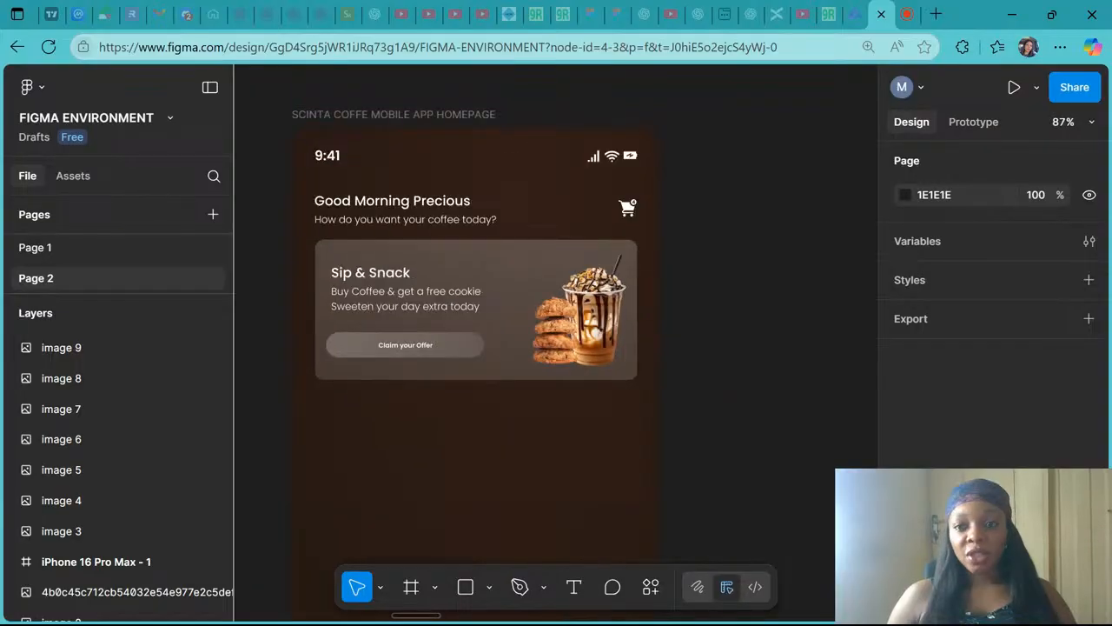
{"action": "left_click", "coordinate": [907, 14]}
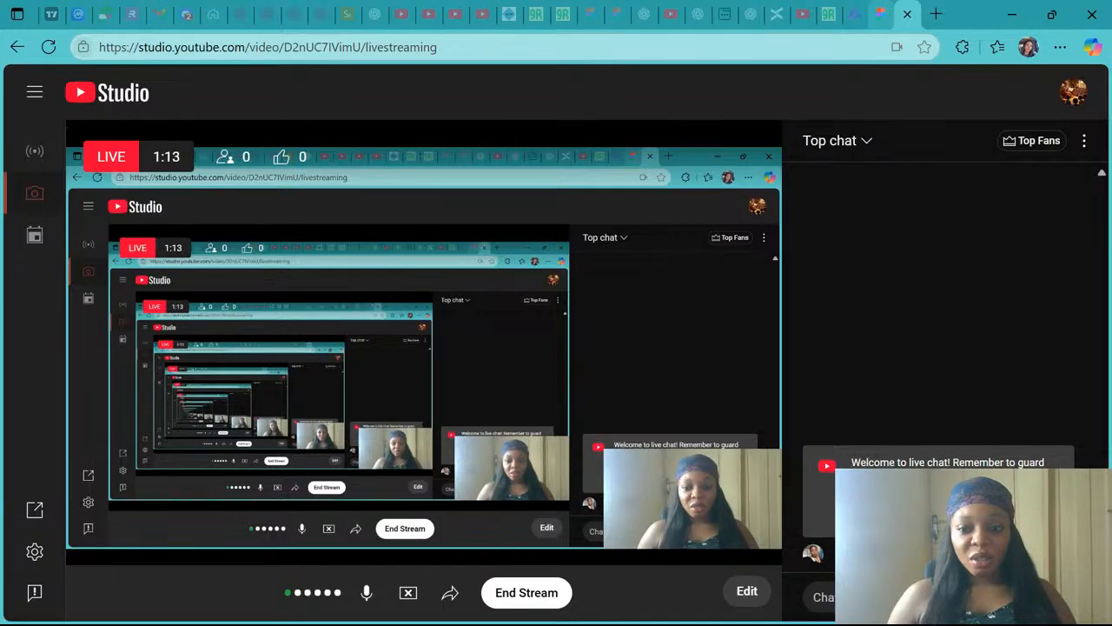
{"action": "left_click", "coordinate": [882, 14]}
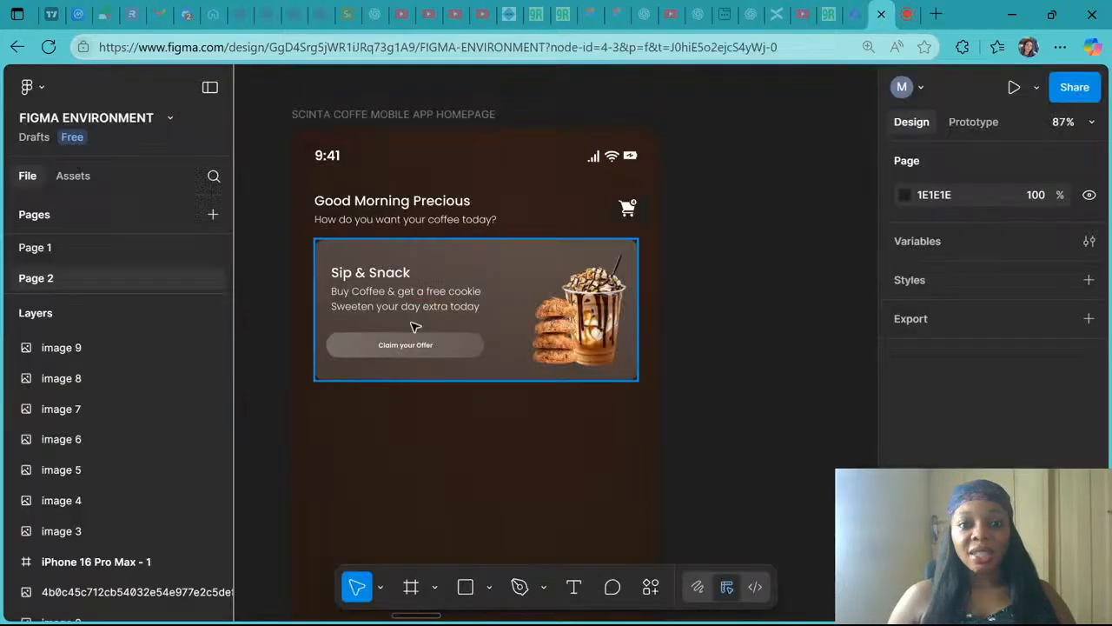
- Move the reference mockup image (image 8) beside the Scinta Coffee homepage frame
{"action": "scroll", "coordinate": [414, 327], "scroll_direction": "up", "scroll_amount": 2}
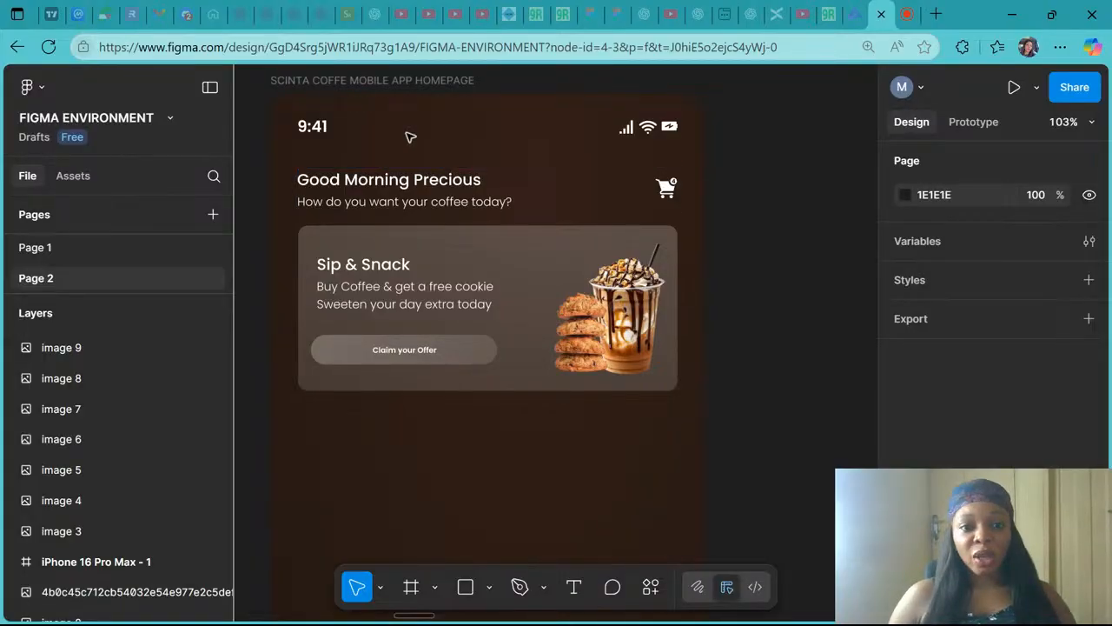
{"action": "key", "text": "shift+1"}
{"action": "scroll", "coordinate": [461, 261], "scroll_direction": "down", "scroll_amount": 2}
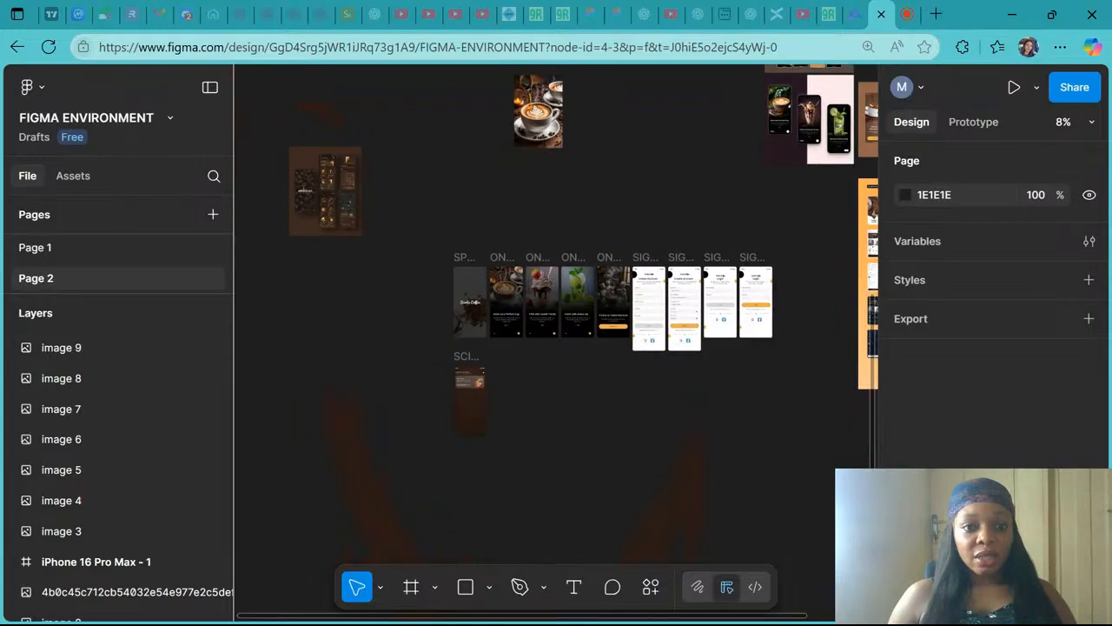
{"action": "left_click", "coordinate": [341, 208]}
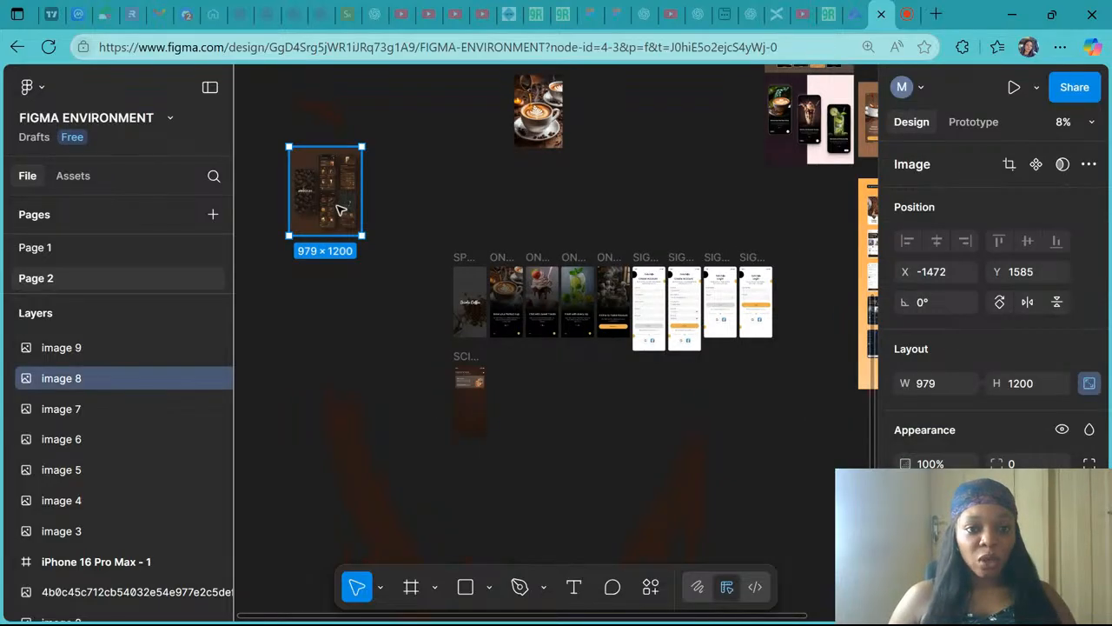
{"action": "left_click_drag", "start_coordinate": [341, 208], "coordinate": [427, 429]}
- Examine the reference mockup's home and product screens up close
{"action": "scroll", "coordinate": [426, 430], "scroll_direction": "up", "scroll_amount": 6}
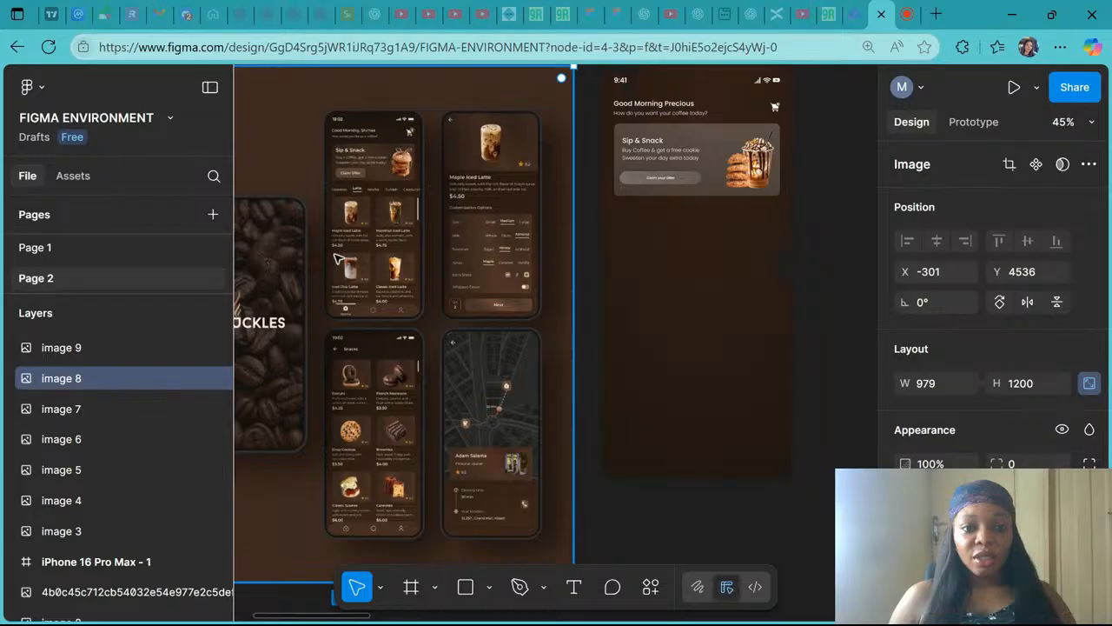
{"action": "scroll", "coordinate": [335, 128], "scroll_direction": "up", "scroll_amount": 5}
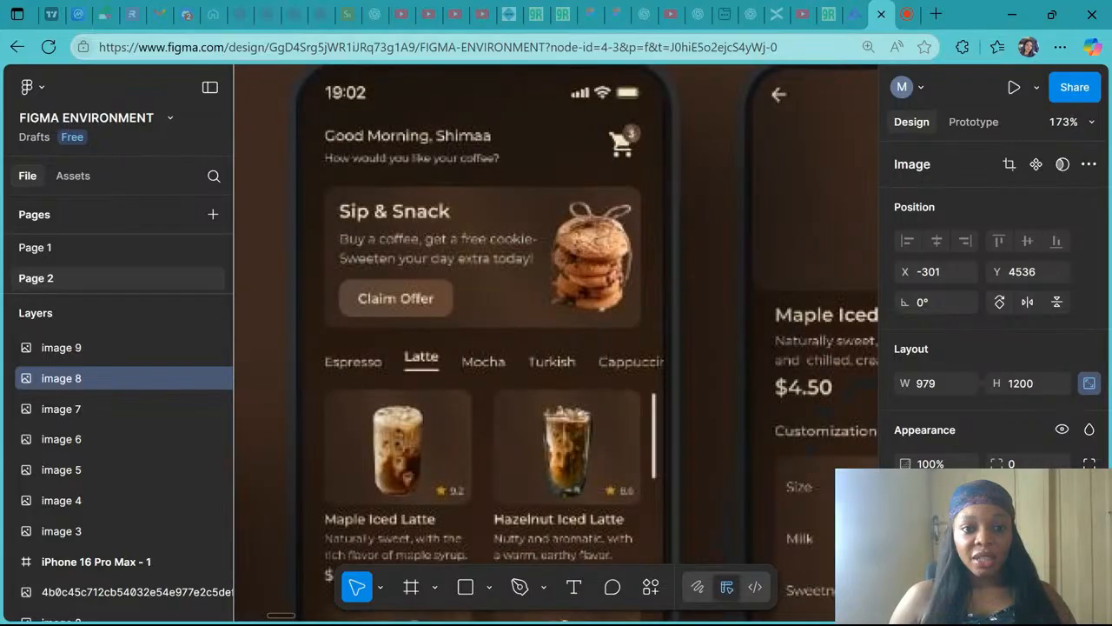
{"action": "scroll", "coordinate": [531, 318], "scroll_direction": "down", "scroll_amount": 3}
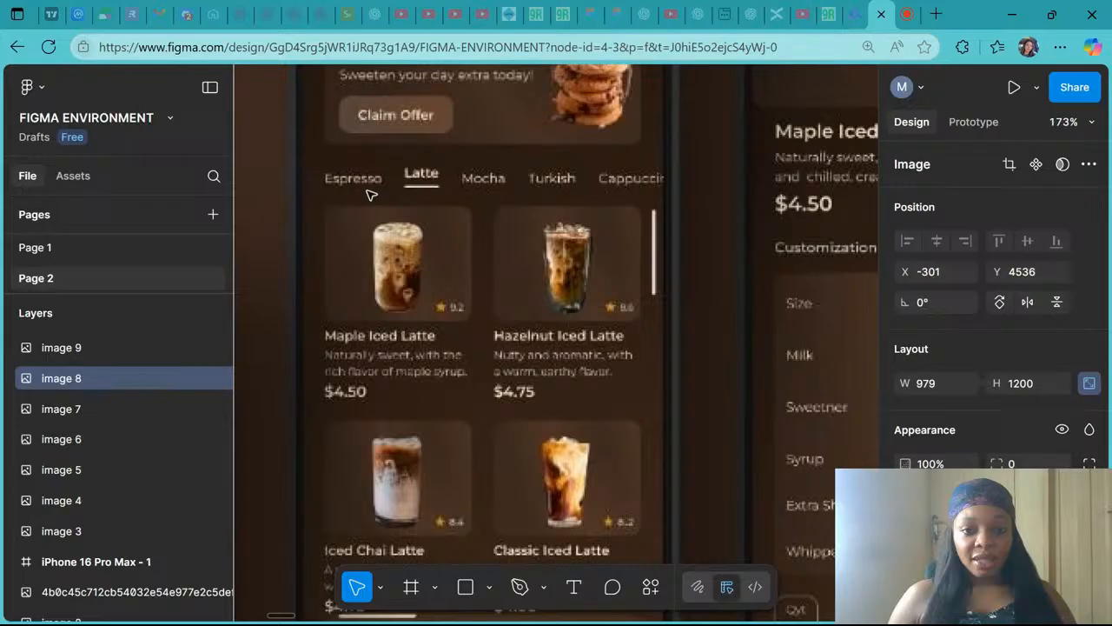
{"action": "scroll", "coordinate": [595, 183], "scroll_direction": "down", "scroll_amount": 4}
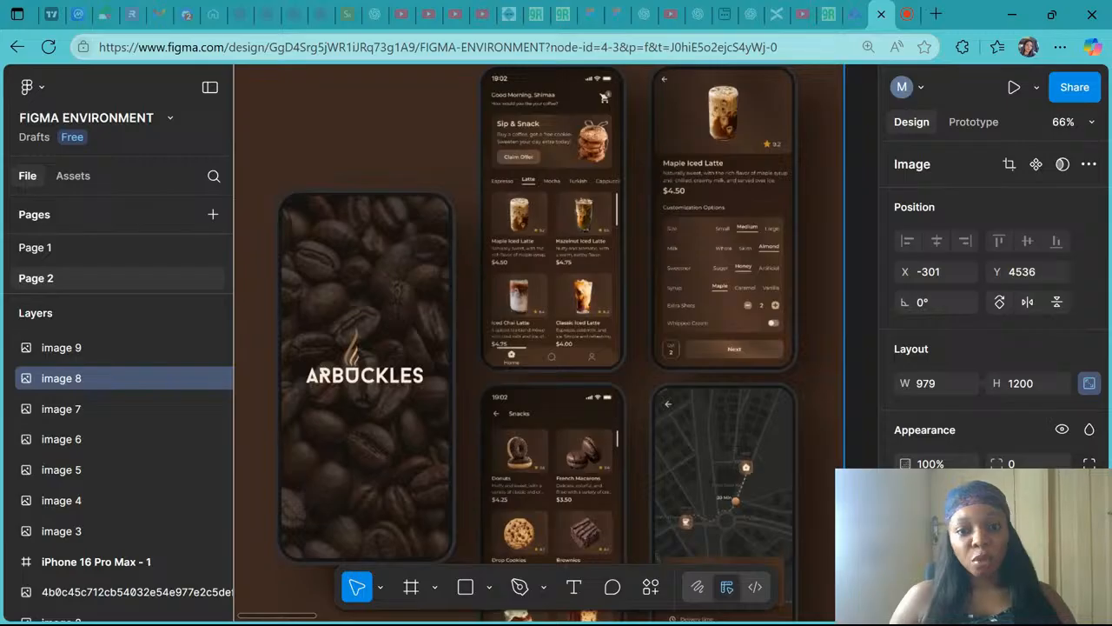
{"action": "scroll", "coordinate": [603, 178], "scroll_direction": "up", "scroll_amount": 2}
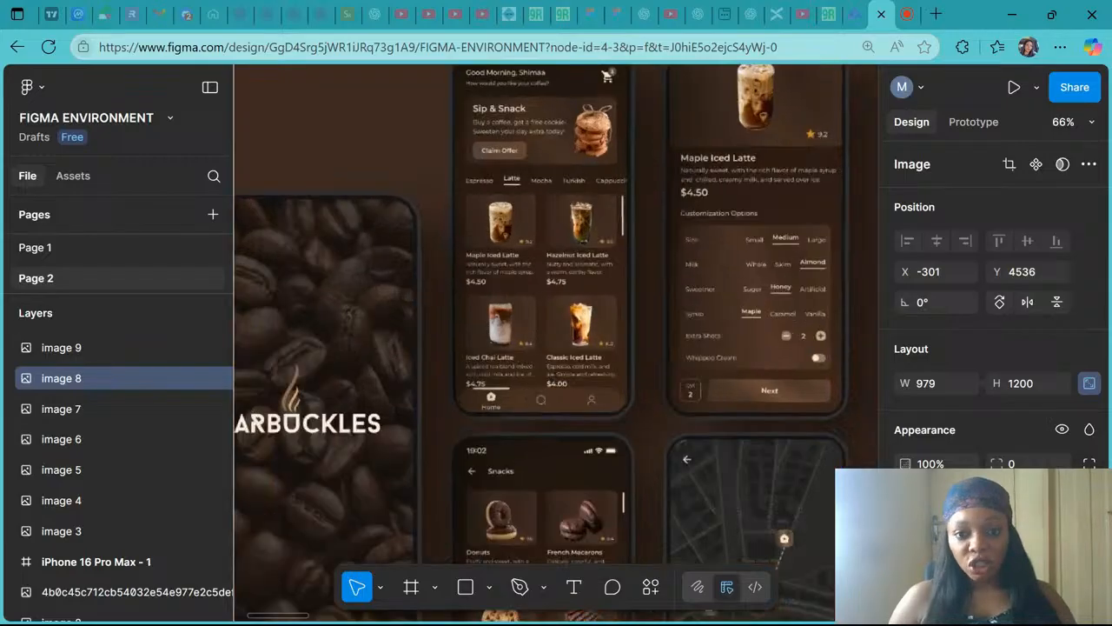
{"action": "scroll", "coordinate": [599, 181], "scroll_direction": "down", "scroll_amount": 4}
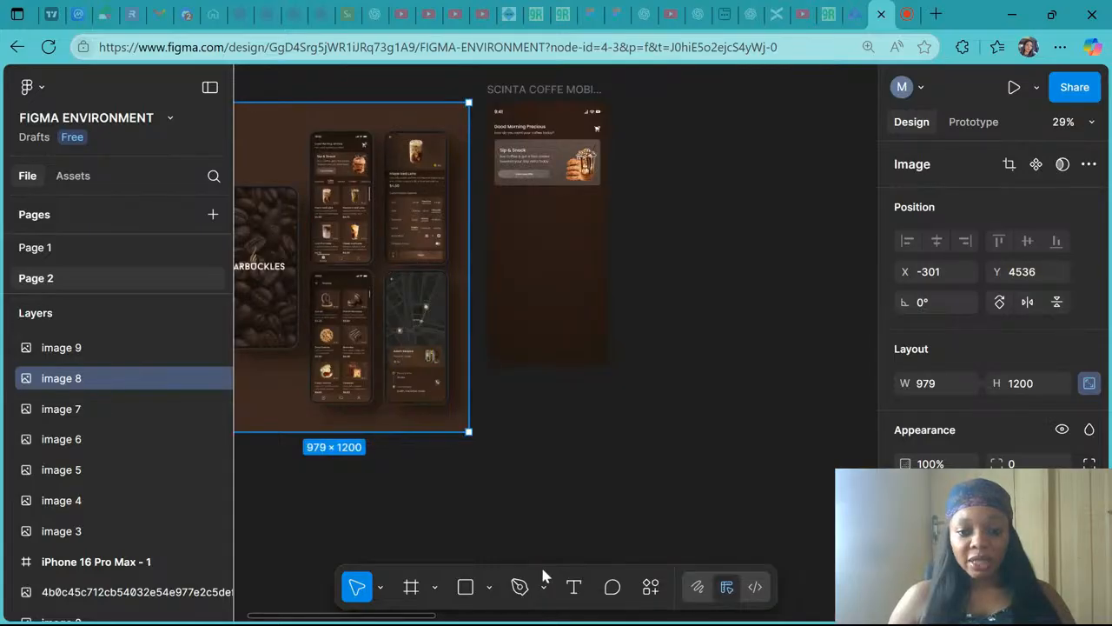
- Add a text layer reading Espresso below the Sip & Snack banner on the homepage frame
{"action": "left_click", "coordinate": [575, 588]}
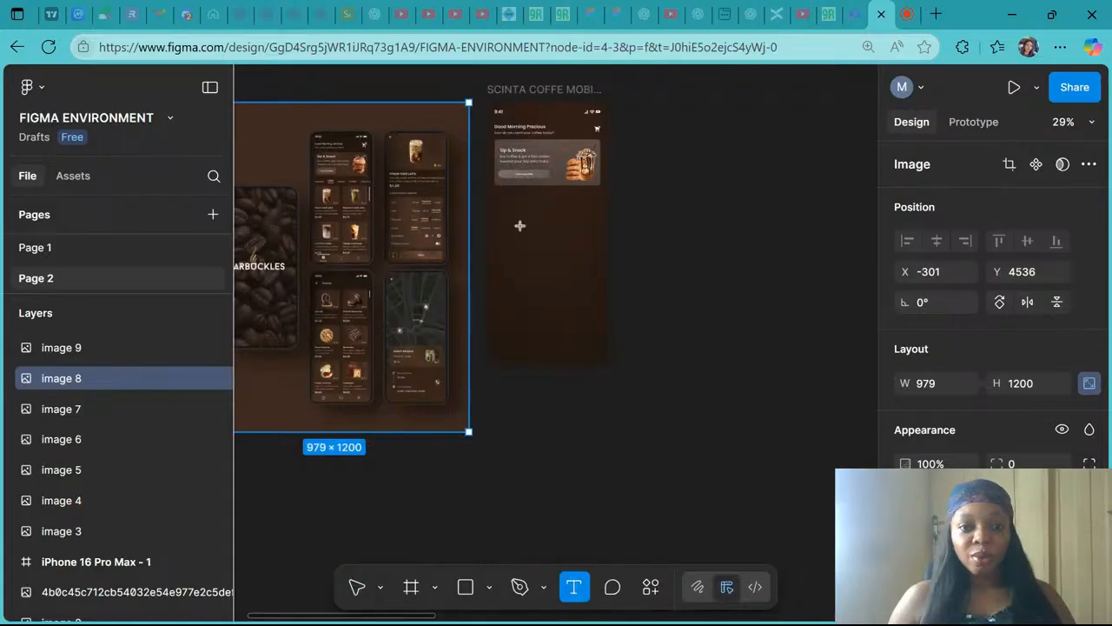
{"action": "scroll", "coordinate": [520, 225], "scroll_direction": "up", "scroll_amount": 5}
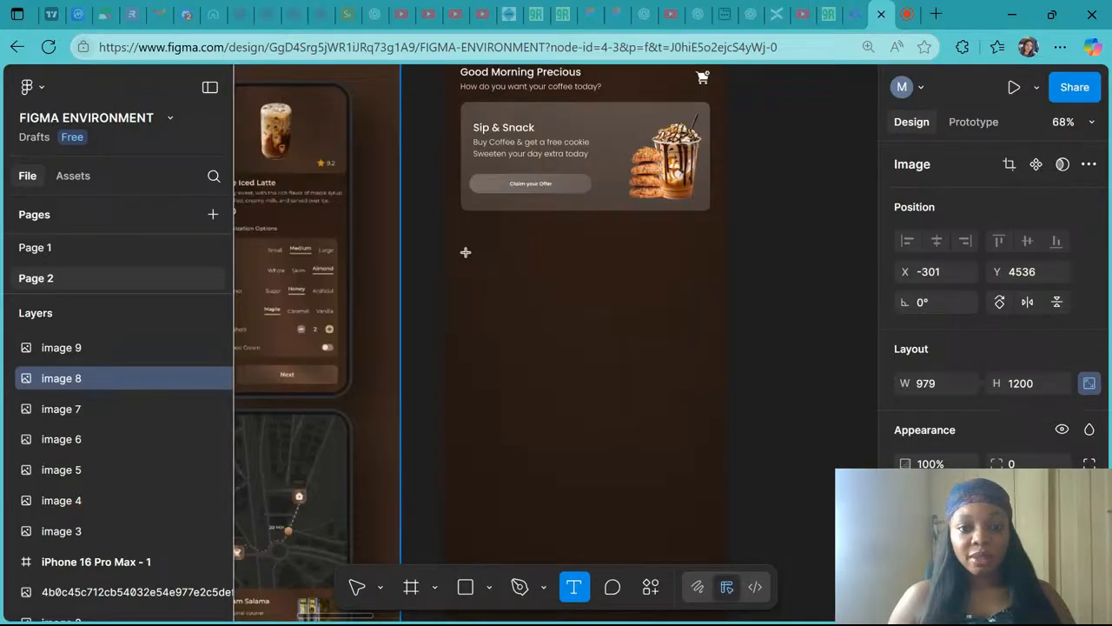
{"action": "left_click", "coordinate": [466, 251]}
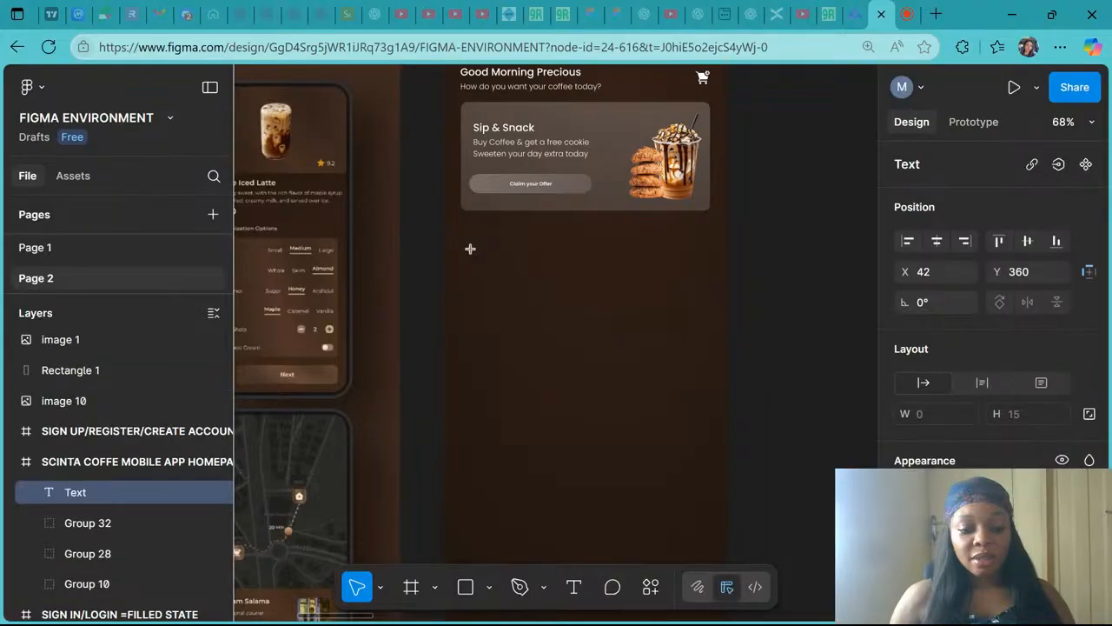
{"action": "type", "text": "Es"}
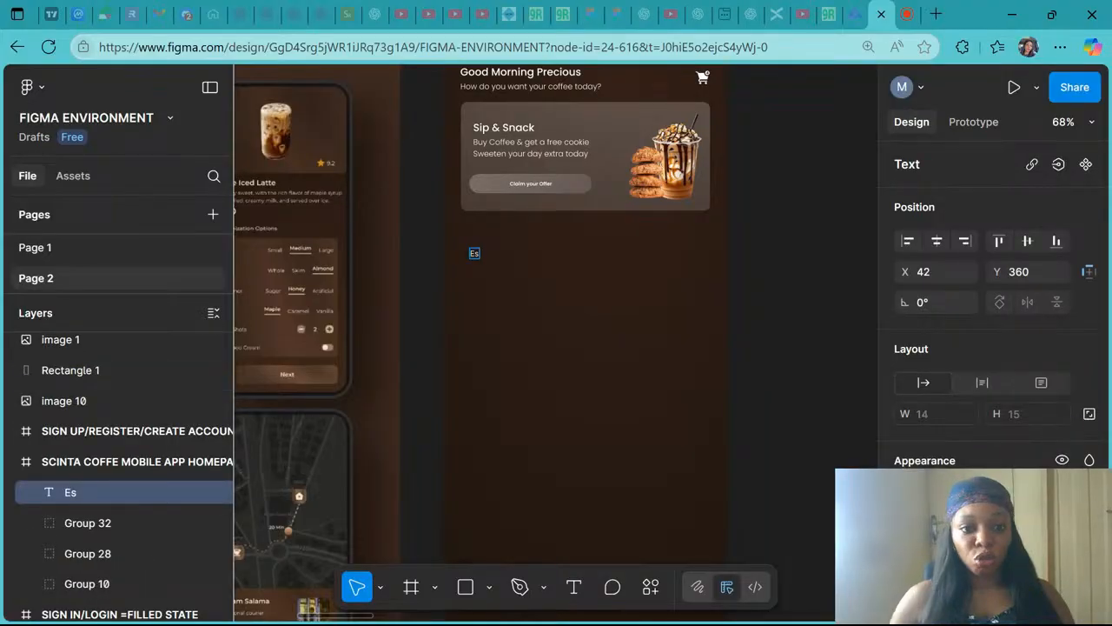
{"action": "scroll", "coordinate": [472, 343], "scroll_direction": "left", "scroll_amount": 5}
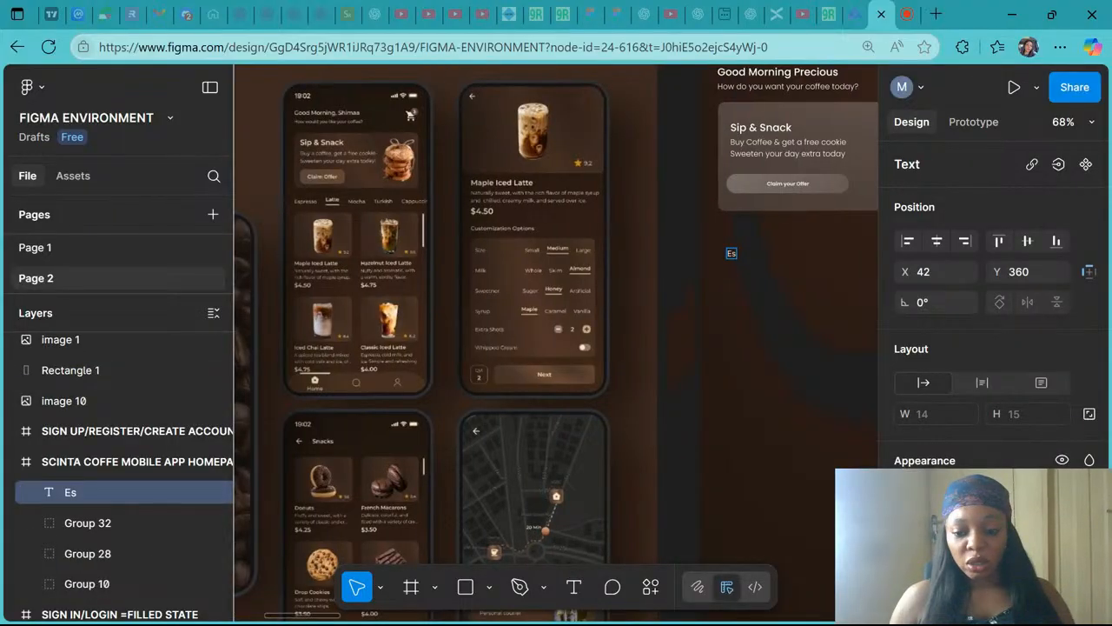
{"action": "type", "text": "pressor"}
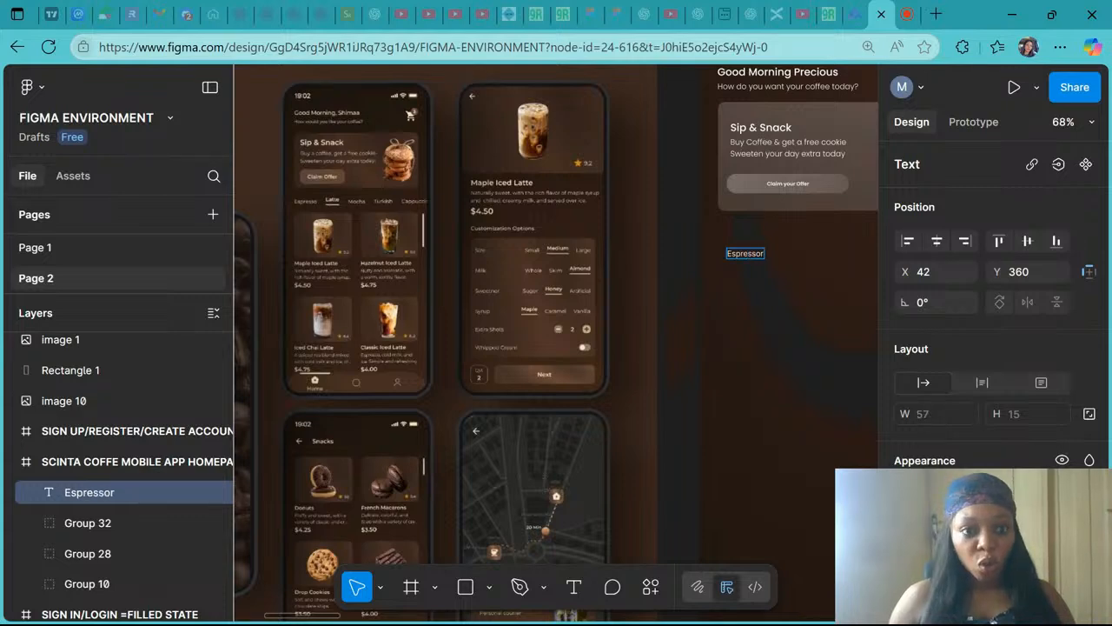
{"action": "key", "text": "BackSpace"}
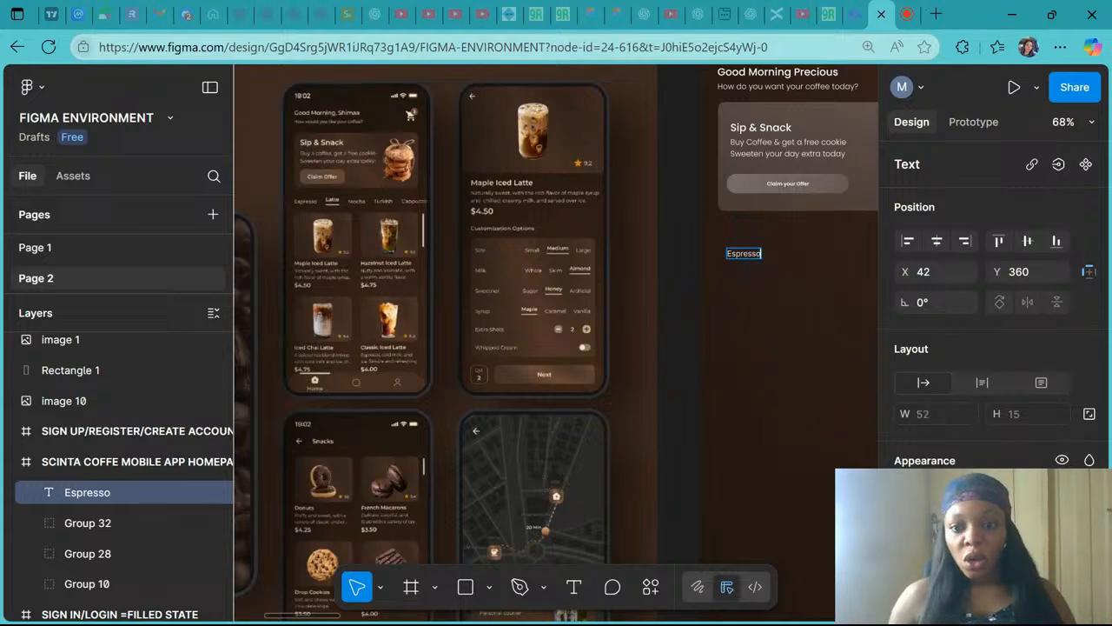
{"action": "key", "text": "Escape"}
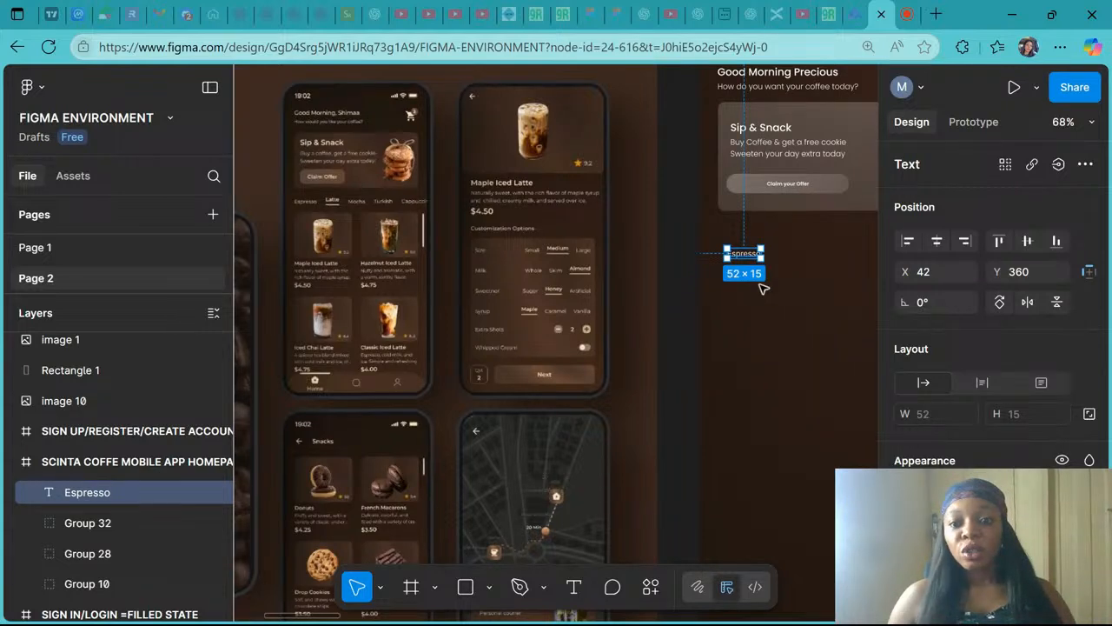
- Duplicate the Espresso text to its right and change the copy's text to Latte
{"action": "scroll", "coordinate": [762, 287], "scroll_direction": "right", "scroll_amount": 4}
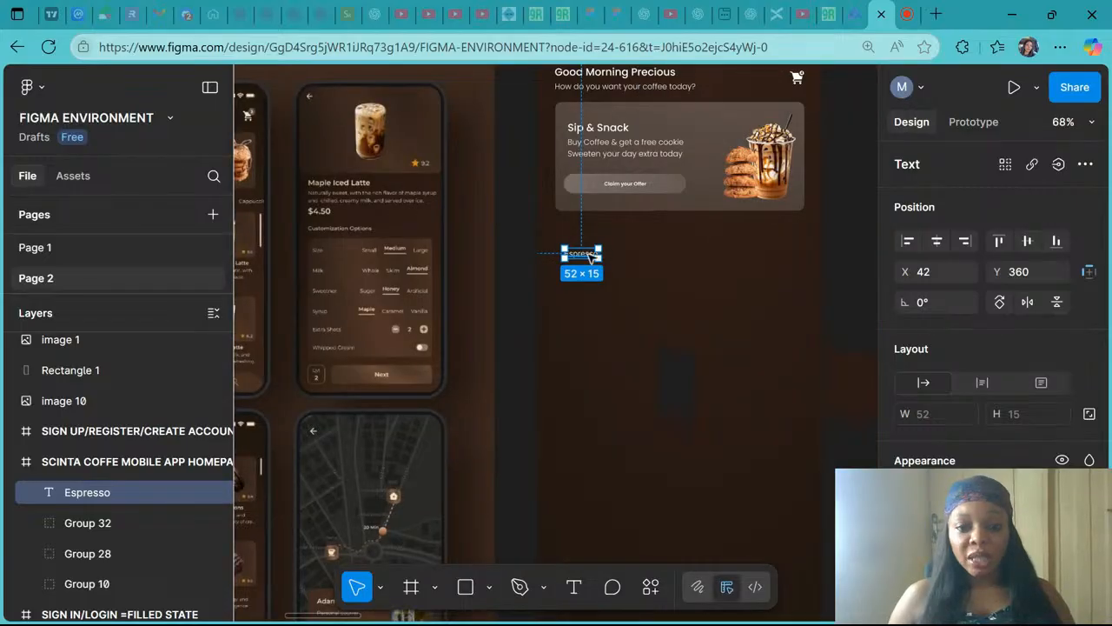
{"action": "left_click_drag", "start_coordinate": [594, 253], "coordinate": [635, 254]}
{"action": "scroll", "coordinate": [634, 254], "scroll_direction": "left", "scroll_amount": 2}
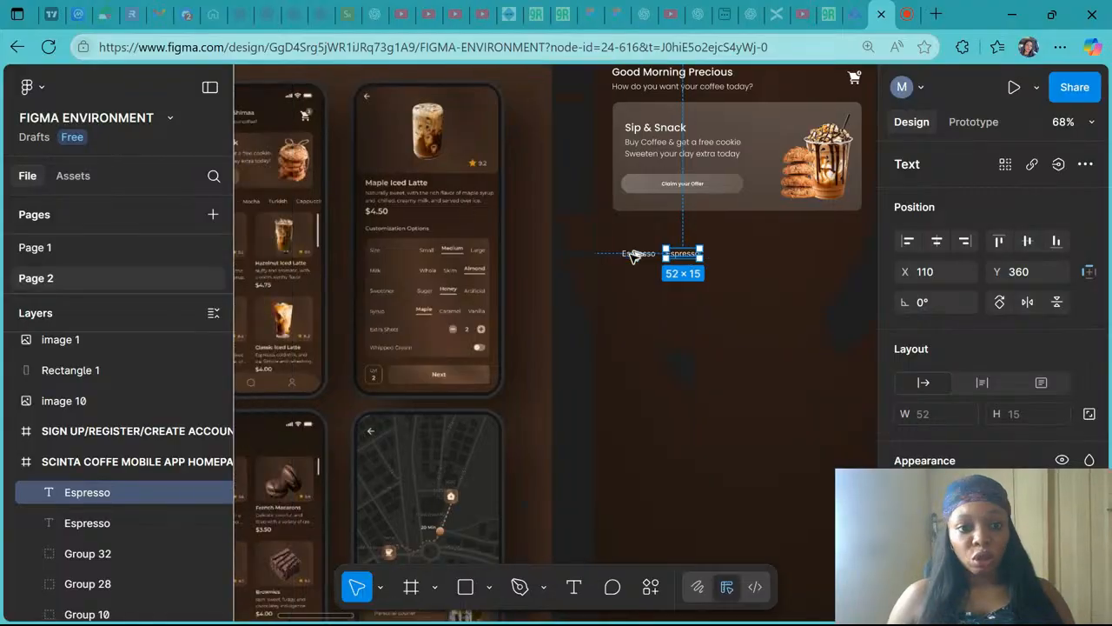
{"action": "scroll", "coordinate": [620, 295], "scroll_direction": "left", "scroll_amount": 2}
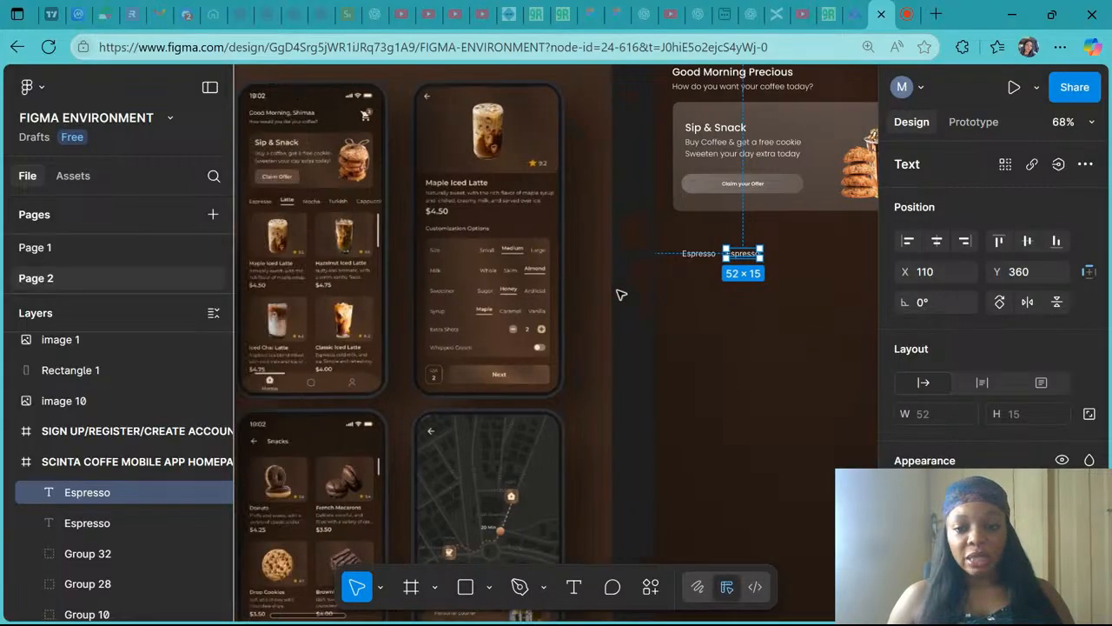
{"action": "double_click", "coordinate": [743, 252]}
{"action": "type", "text": "Lat"}
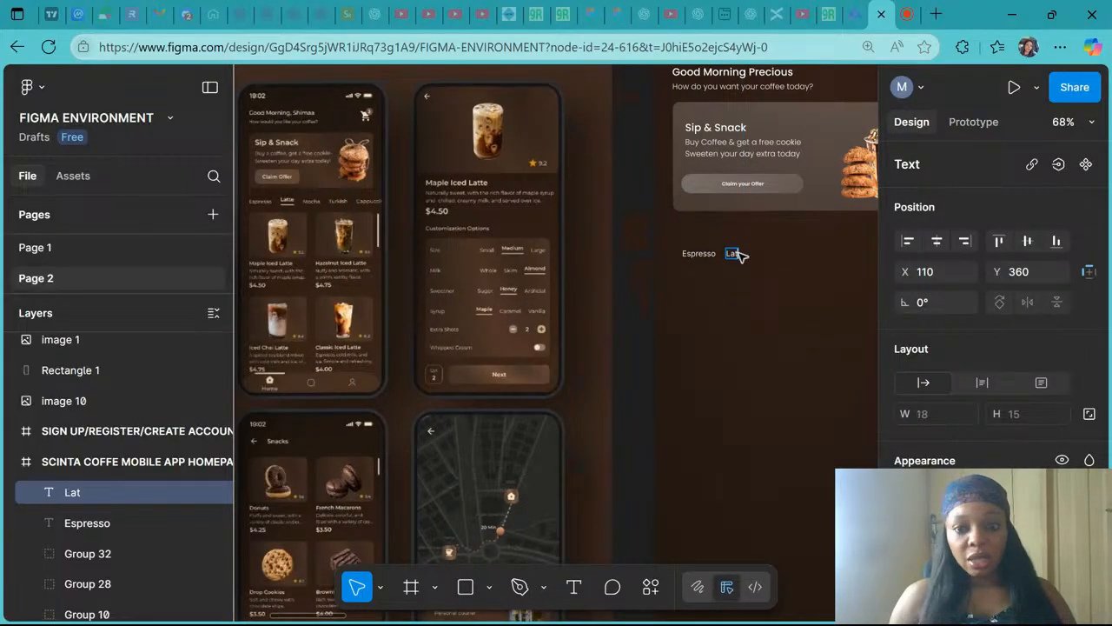
{"action": "type", "text": "te"}
{"action": "key", "text": "Escape"}
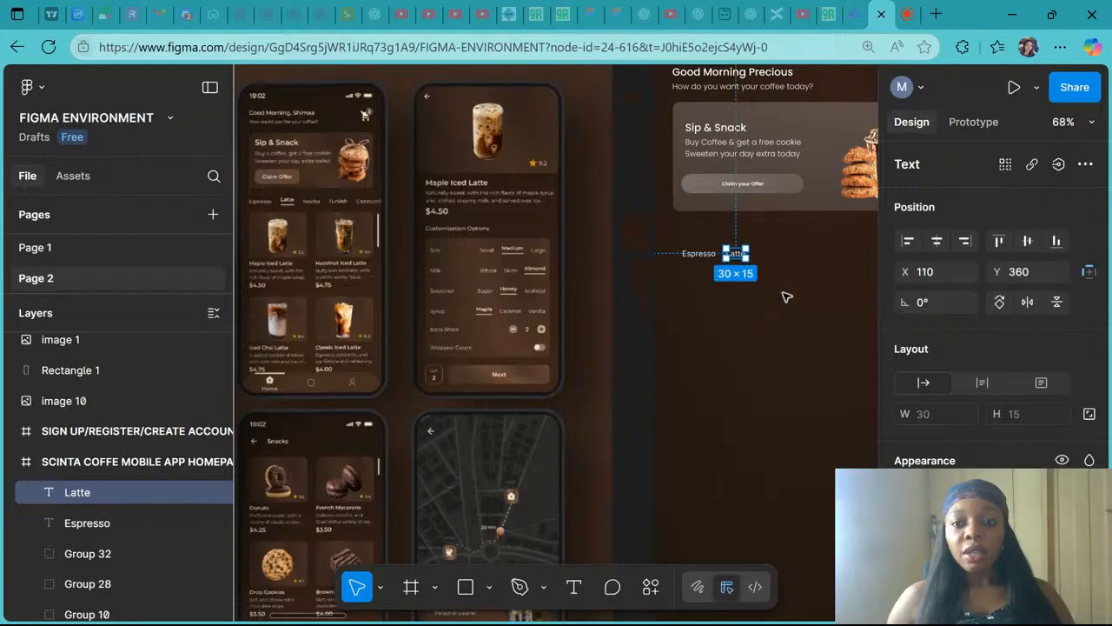
- Duplicate the Latte text to its right and change the copy's text to Mocha
{"action": "left_click_drag", "start_coordinate": [734, 252], "coordinate": [763, 250], "text": "alt"}
{"action": "double_click", "coordinate": [767, 253]}
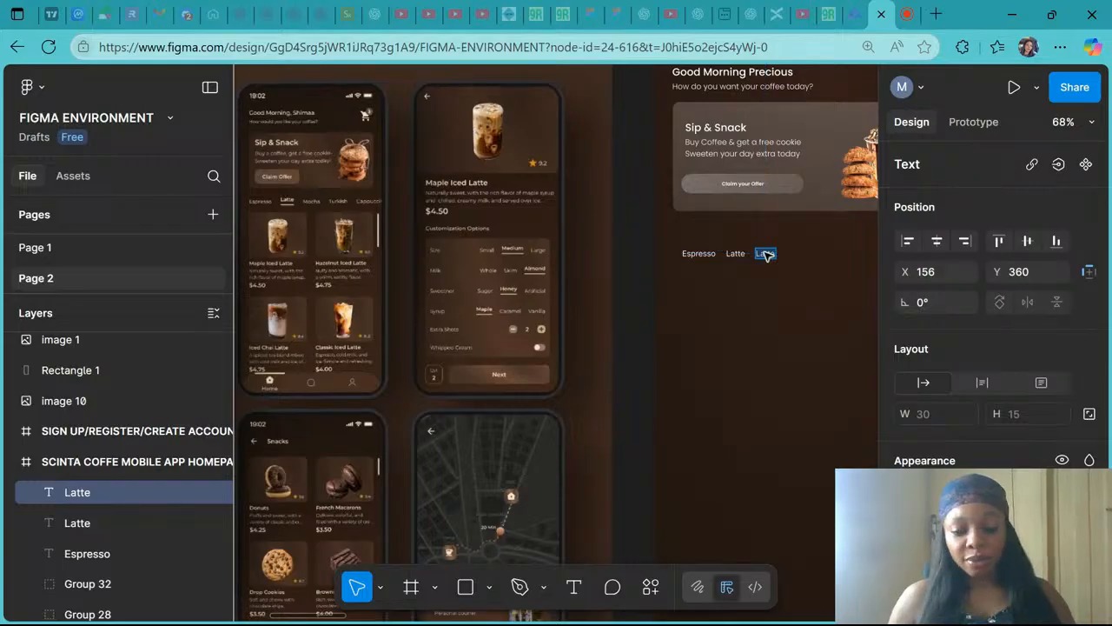
{"action": "type", "text": "Mocha"}
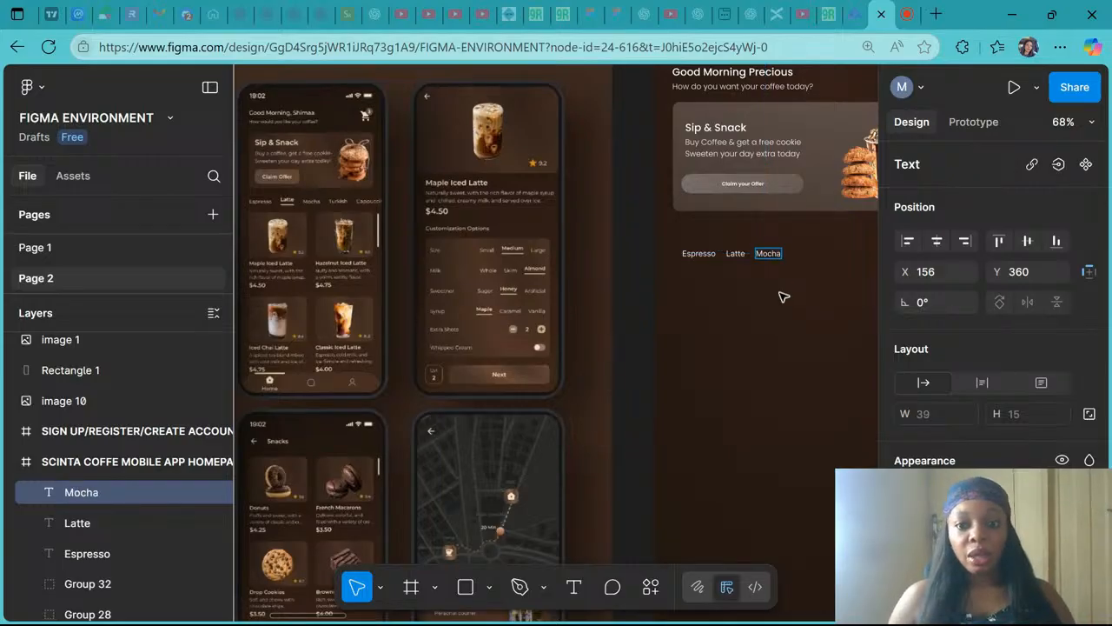
- Try to duplicate the Mocha text and place the copy to its right
{"action": "key", "text": "Escape"}
{"action": "key", "text": "ctrl+d"}
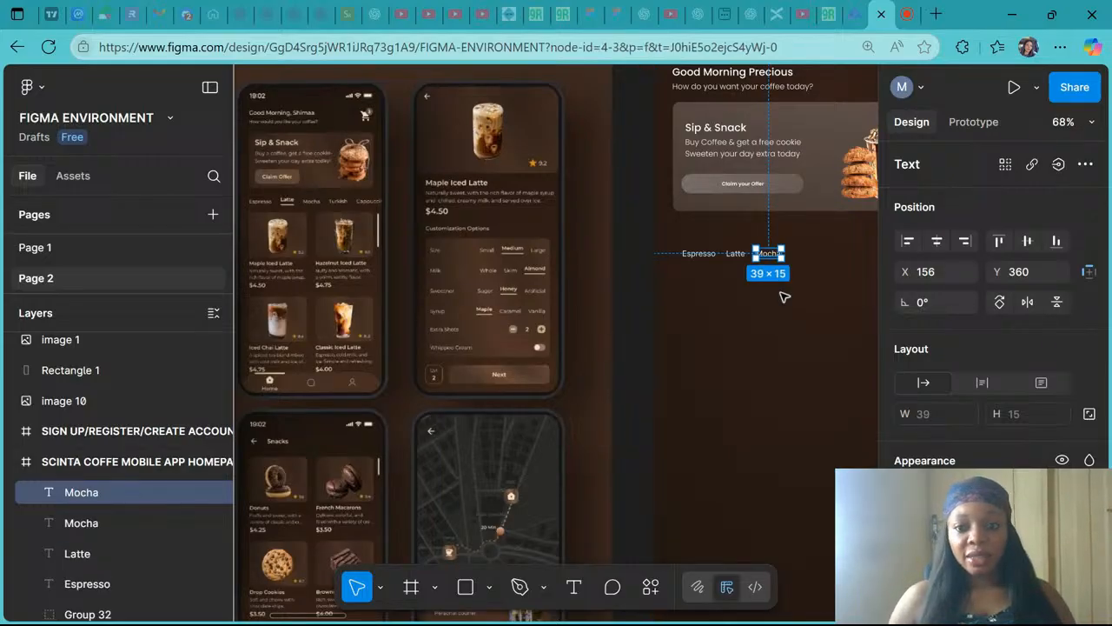
{"action": "left_click", "coordinate": [784, 297]}
{"action": "left_click_drag", "start_coordinate": [789, 266], "coordinate": [813, 255]}
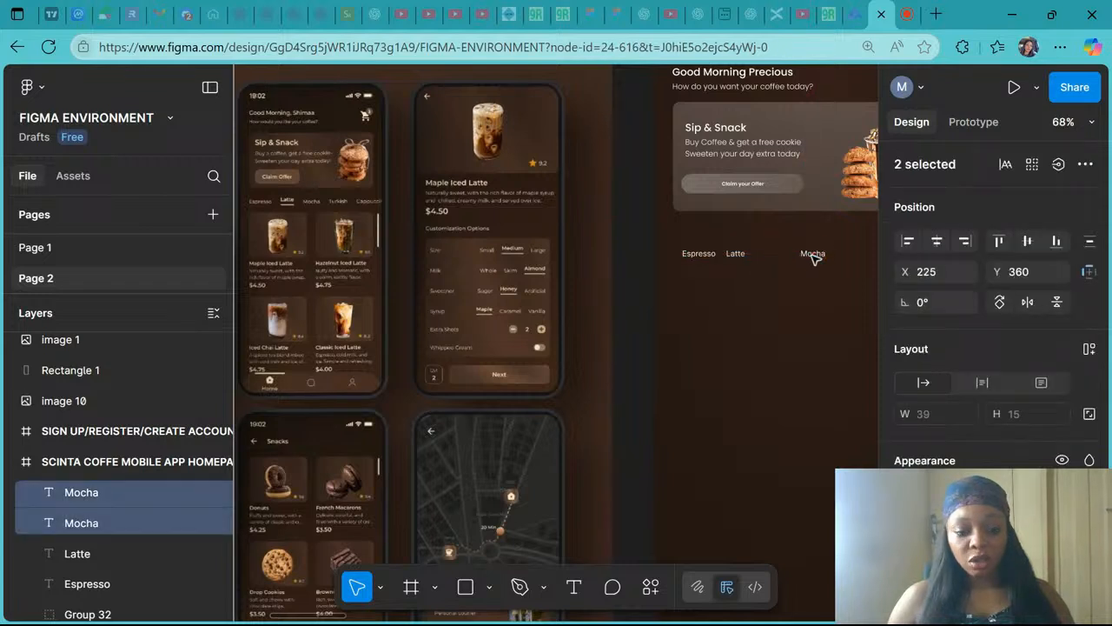
{"action": "key", "text": "ctrl+z"}
{"action": "key", "text": "ctrl+d"}
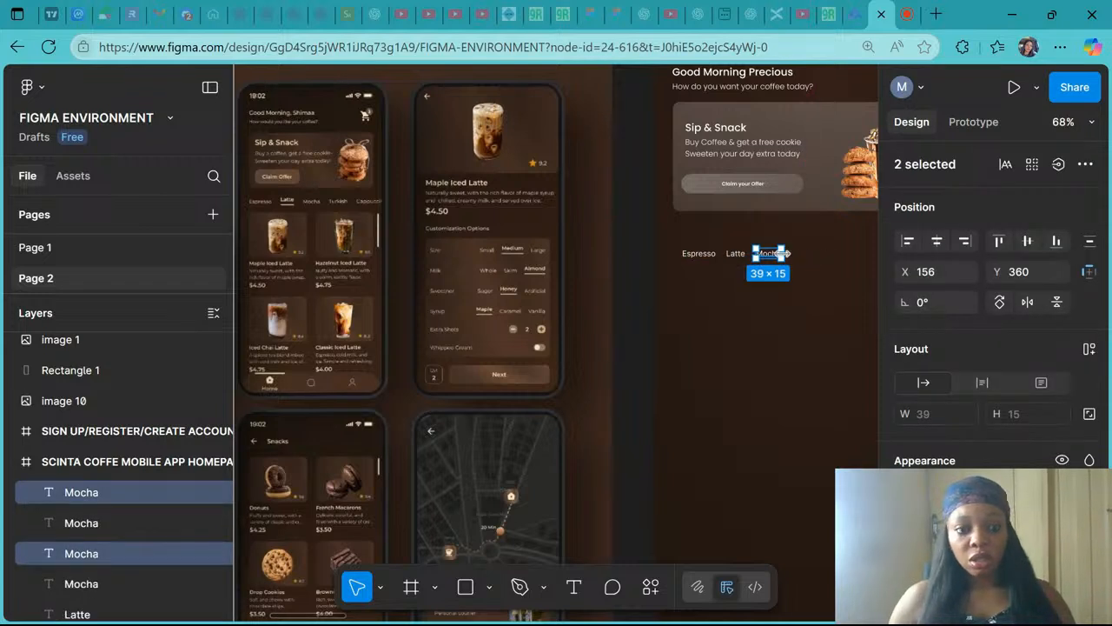
- Delete the extra Mocha text copies so only one Mocha label remains
{"action": "scroll", "coordinate": [783, 258], "scroll_direction": "down", "scroll_amount": 5}
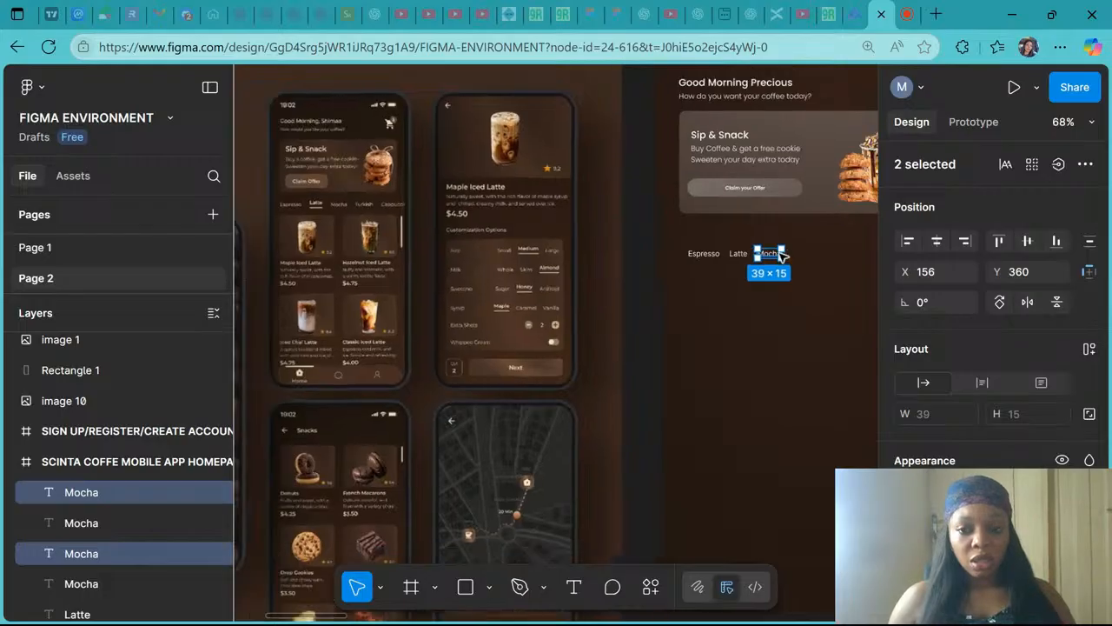
{"action": "scroll", "coordinate": [783, 257], "scroll_direction": "right", "scroll_amount": 3}
{"action": "scroll", "coordinate": [783, 258], "scroll_direction": "left", "scroll_amount": 2}
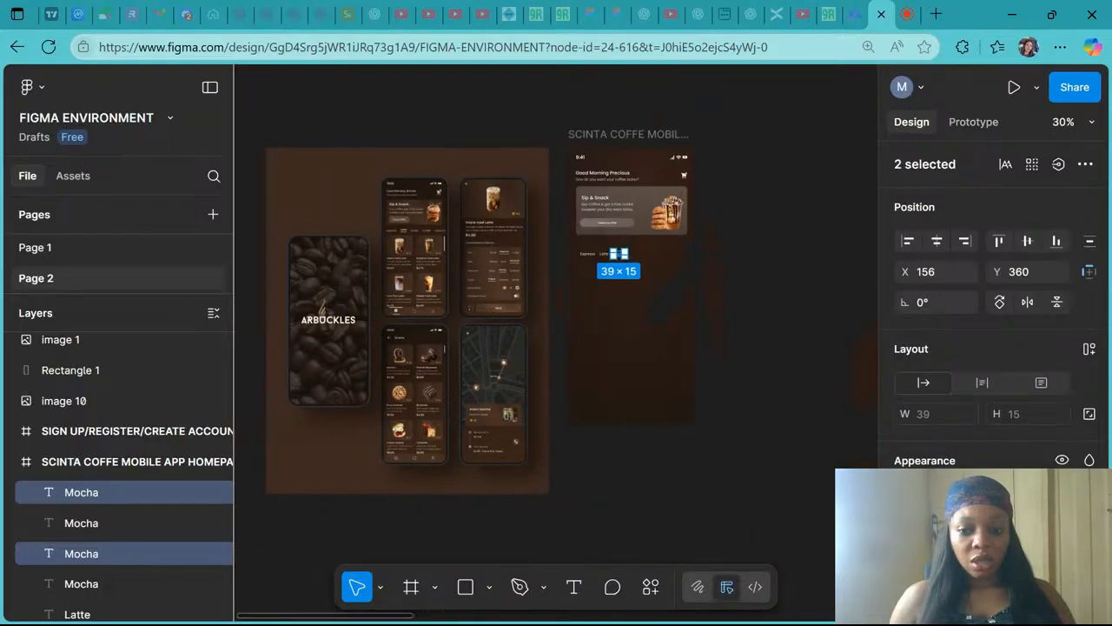
{"action": "key", "text": "Delete"}
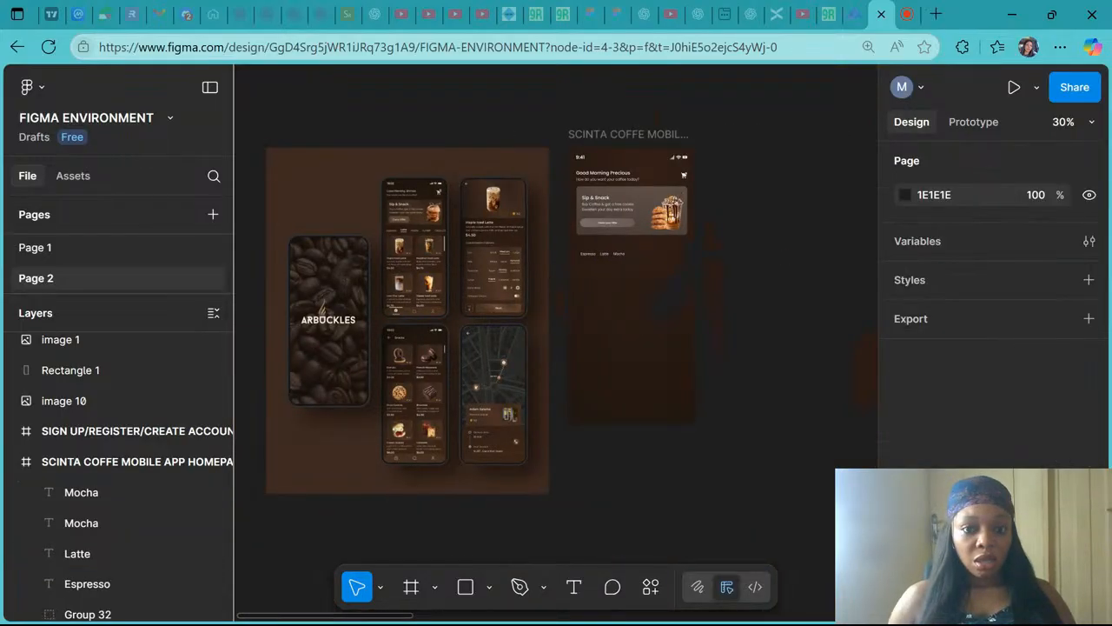
{"action": "left_click", "coordinate": [90, 493]}
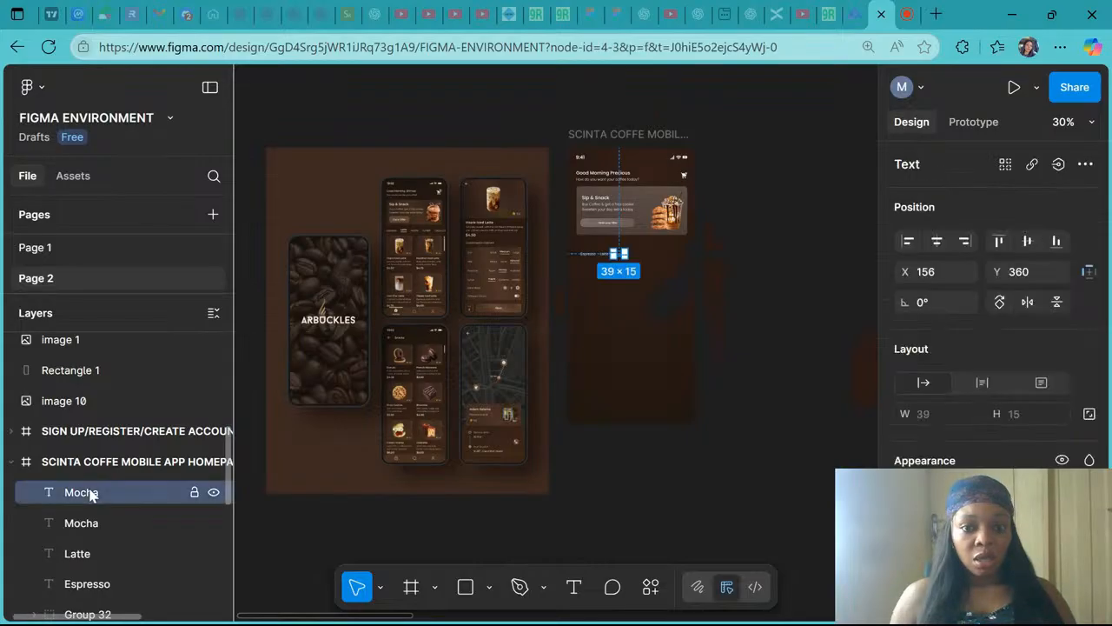
{"action": "key", "text": "Delete"}
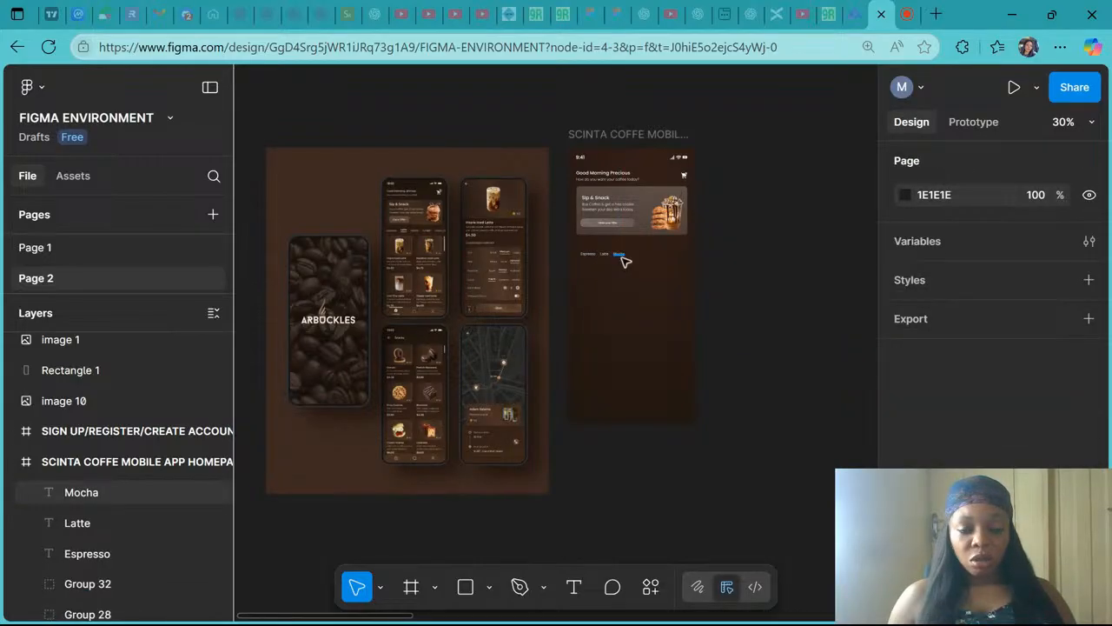
- Duplicate the Mocha text to its right and change the copy's text to Turkish
{"action": "scroll", "coordinate": [446, 236], "scroll_direction": "up", "scroll_amount": 5}
{"action": "scroll", "coordinate": [447, 236], "scroll_direction": "right", "scroll_amount": 4}
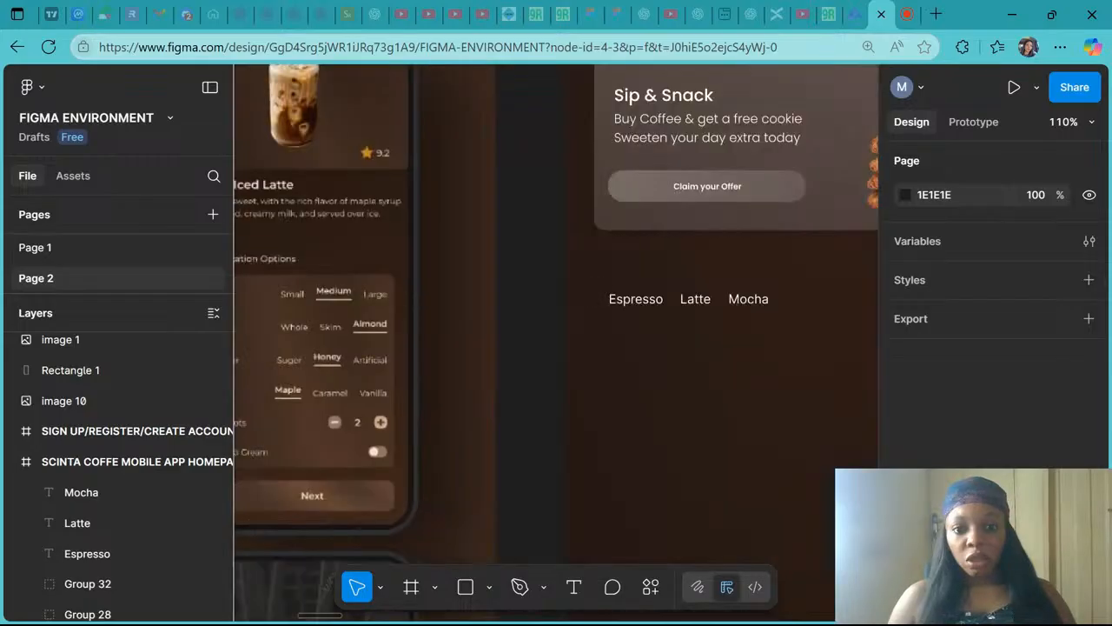
{"action": "scroll", "coordinate": [638, 295], "scroll_direction": "right", "scroll_amount": 2}
{"action": "left_click", "coordinate": [637, 295]}
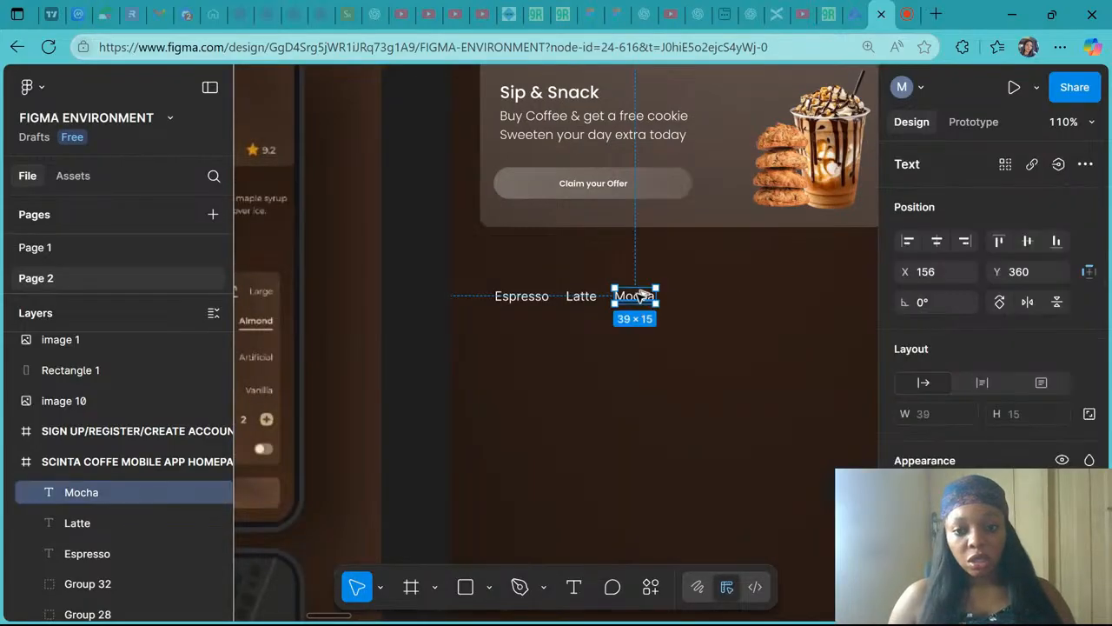
{"action": "left_click_drag", "start_coordinate": [641, 298], "coordinate": [717, 297]}
{"action": "double_click", "coordinate": [715, 297]}
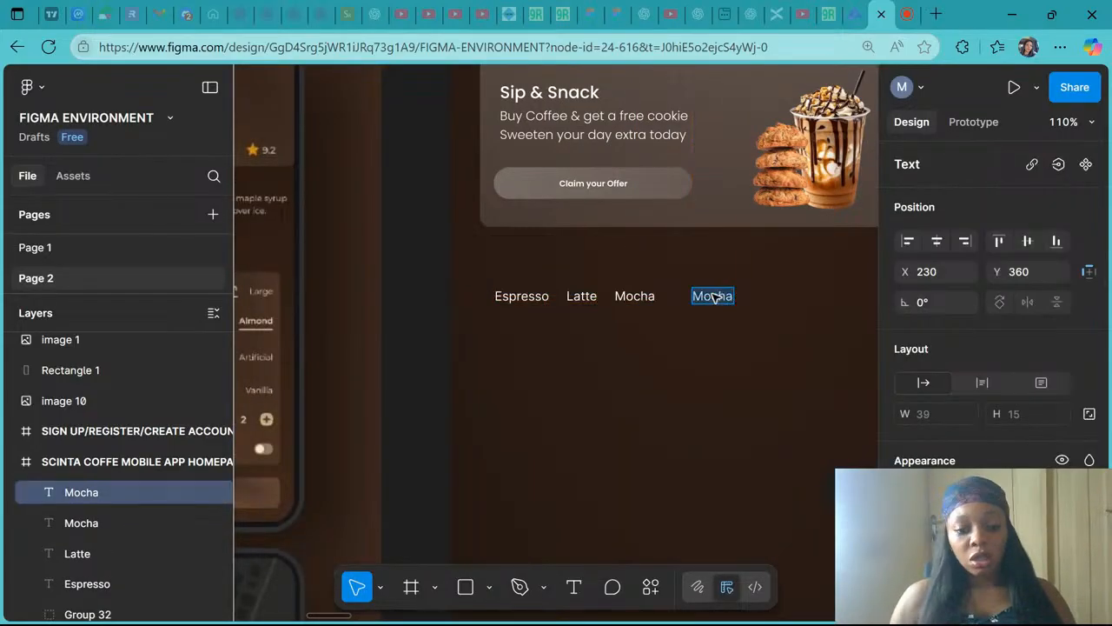
{"action": "type", "text": "Turkish"}
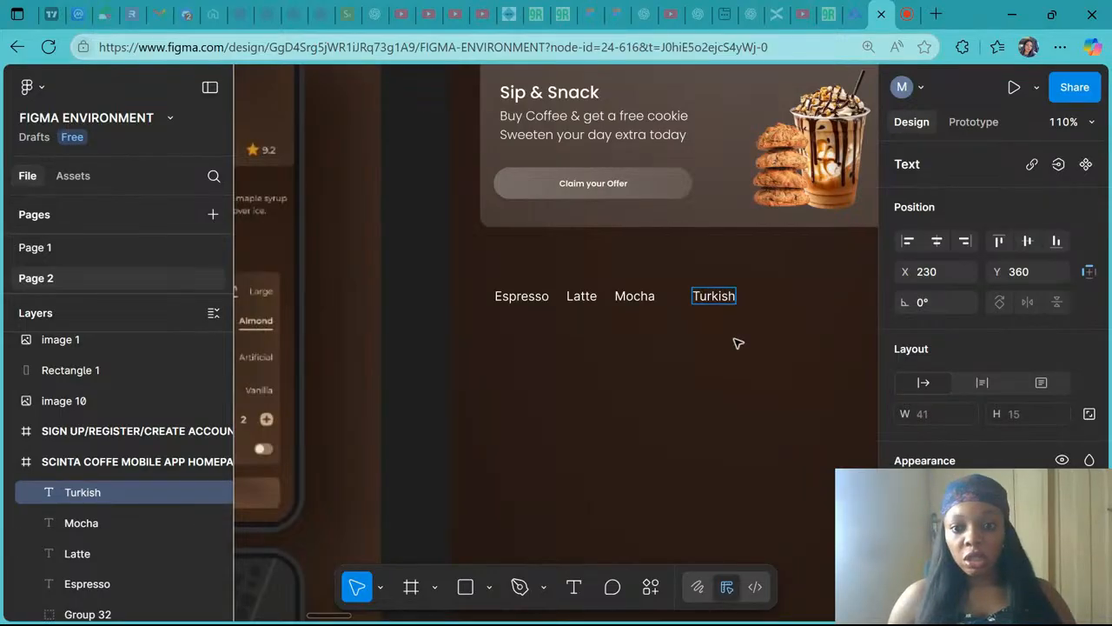
- Duplicate the Turkish text to its right and change the copy's text to Cappuccino, fixing the spelling
{"action": "left_click", "coordinate": [738, 343]}
{"action": "scroll", "coordinate": [738, 343], "scroll_direction": "right", "scroll_amount": 2}
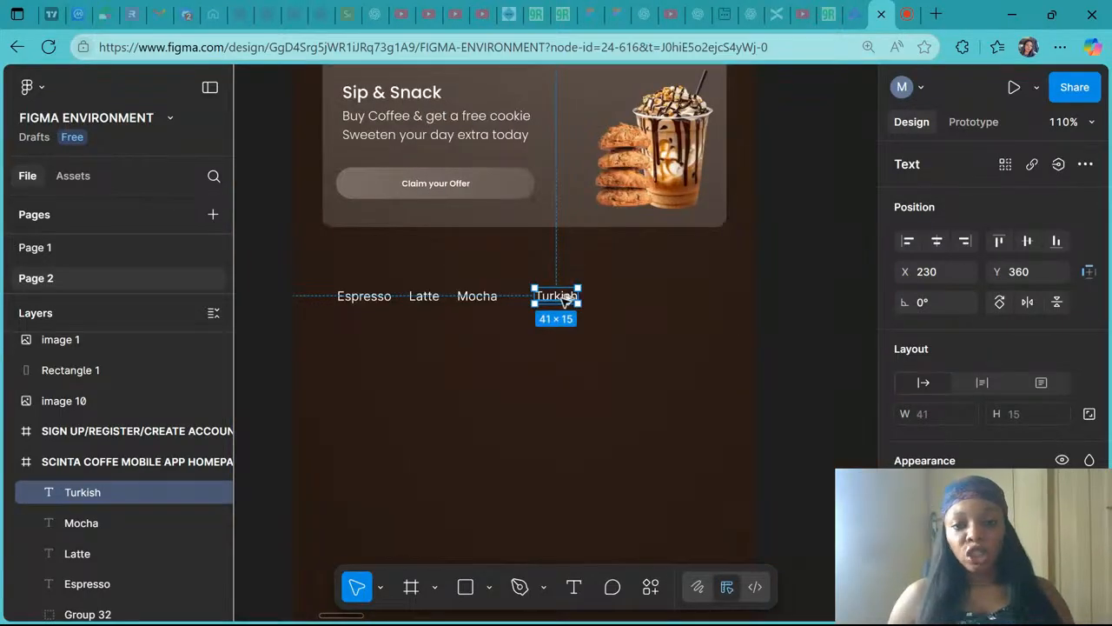
{"action": "left_click_drag", "start_coordinate": [565, 299], "coordinate": [637, 299]}
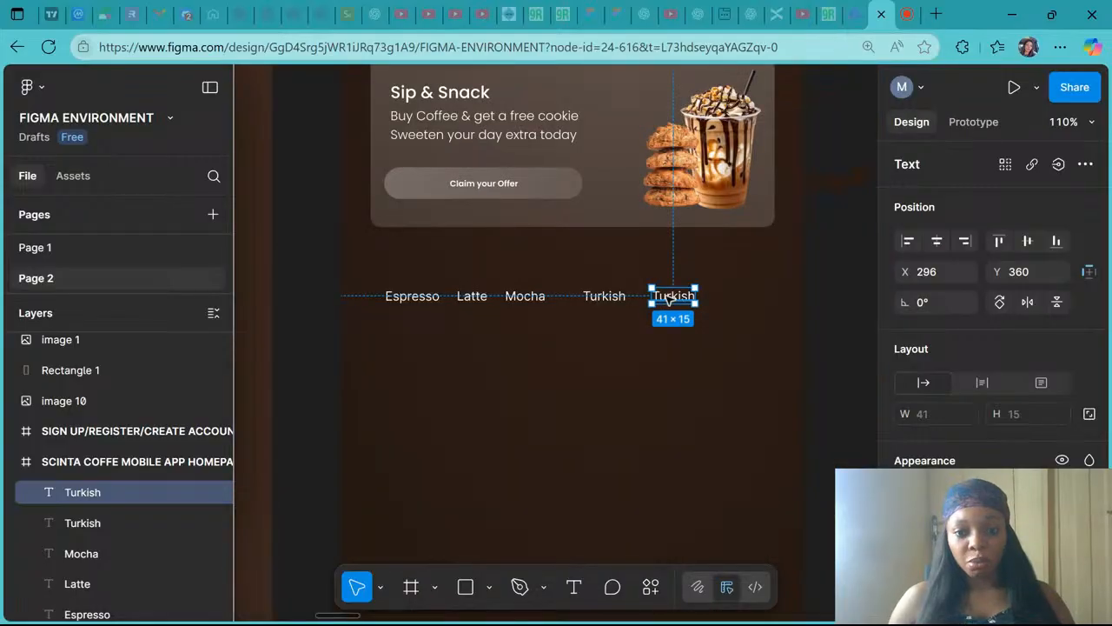
{"action": "double_click", "coordinate": [667, 297]}
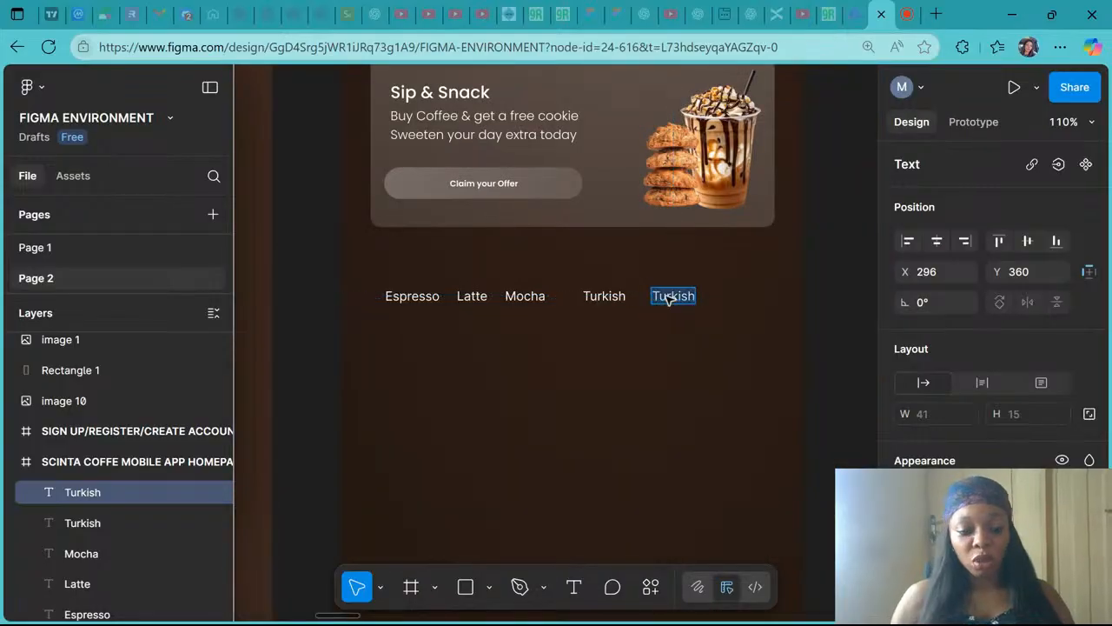
{"action": "type", "text": "Capp"}
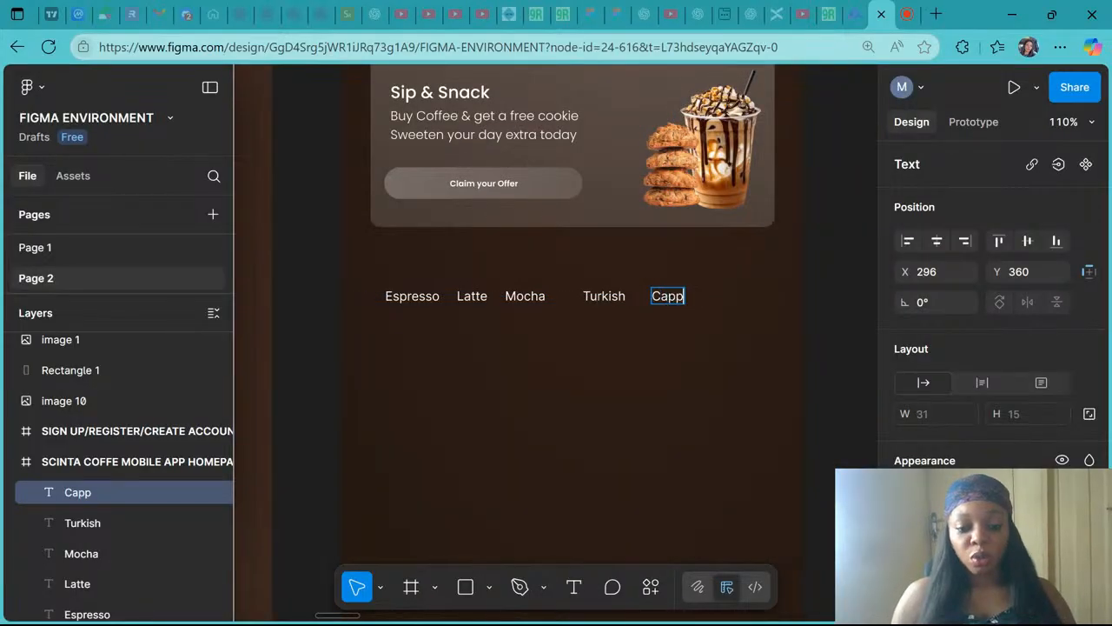
{"action": "type", "text": "ucino"}
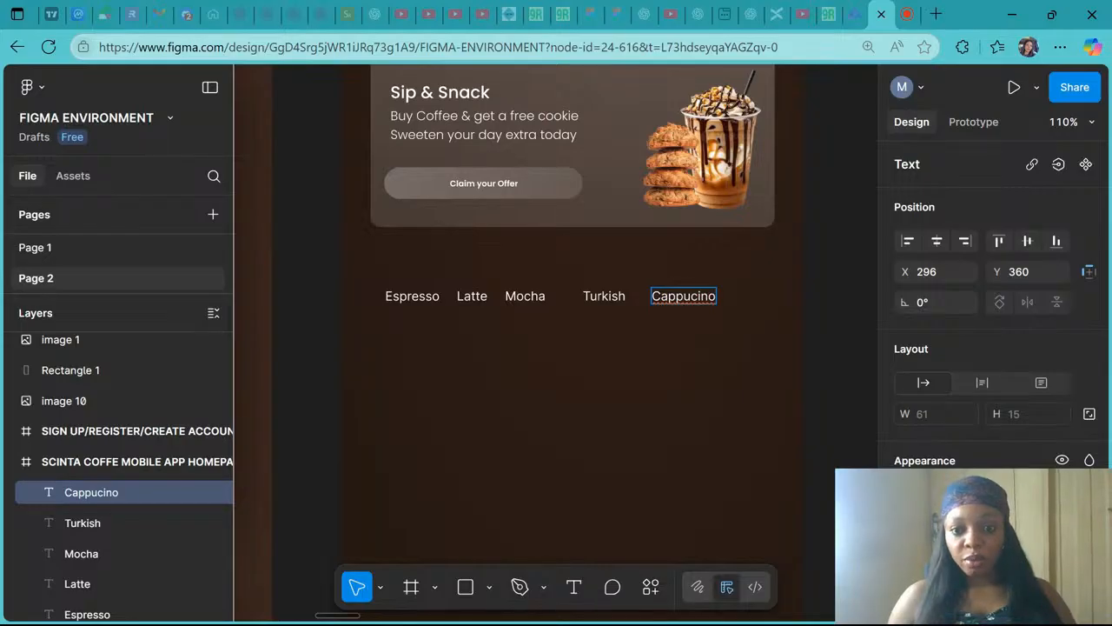
{"action": "right_click", "coordinate": [687, 296]}
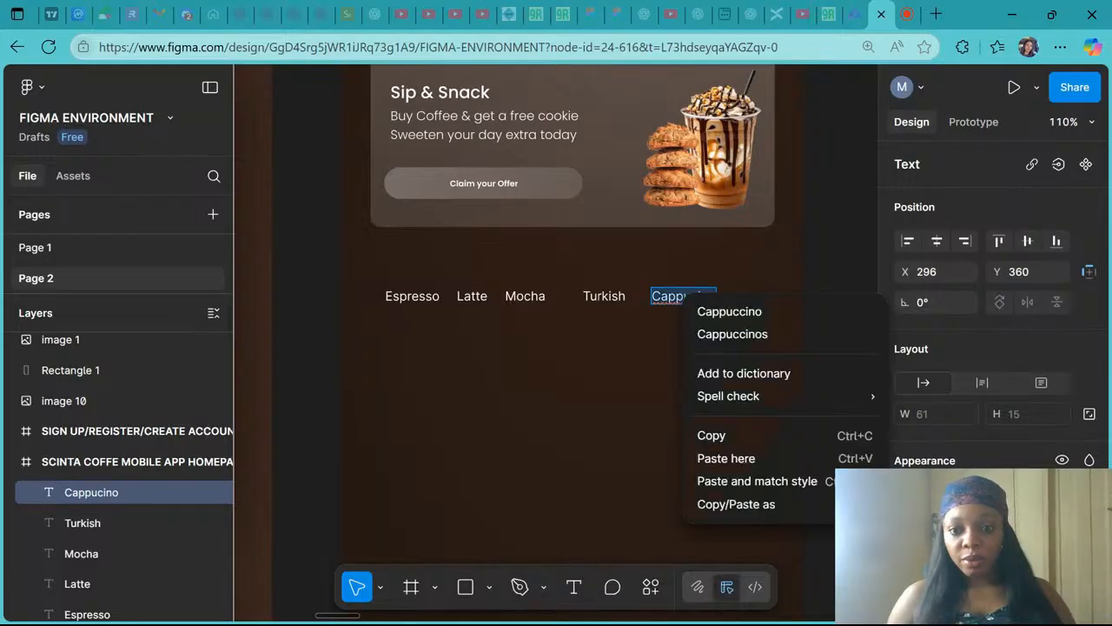
{"action": "left_click", "coordinate": [729, 312]}
{"action": "key", "text": "Escape"}
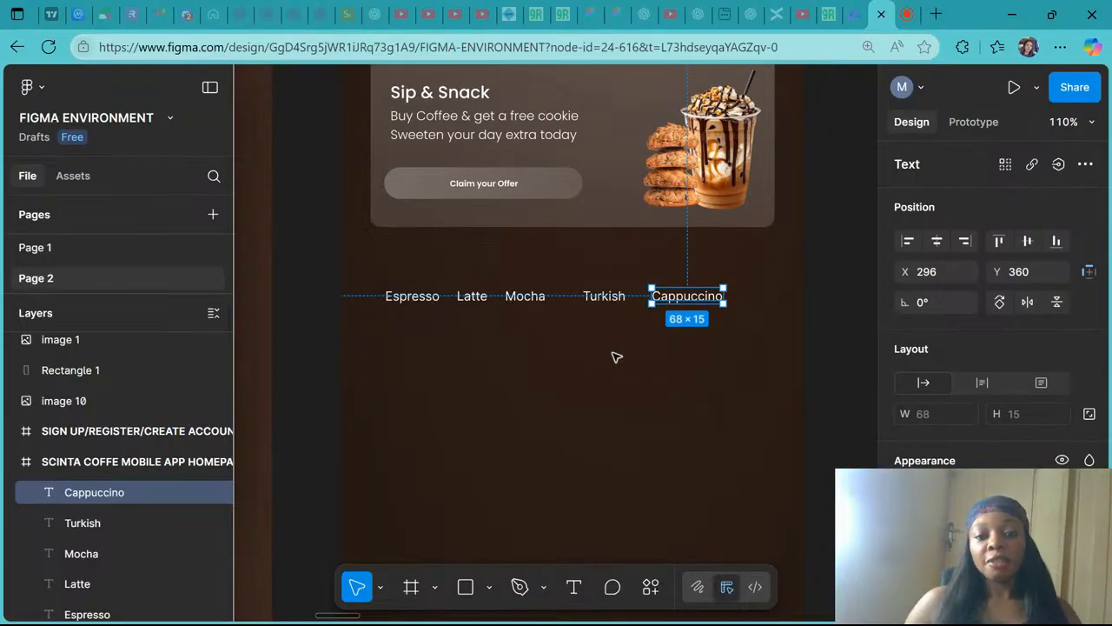
- Compare the homepage category labels with the reference mockup's home screen tabs
{"action": "scroll", "coordinate": [614, 357], "scroll_direction": "down", "scroll_amount": 5, "text": "ctrl"}
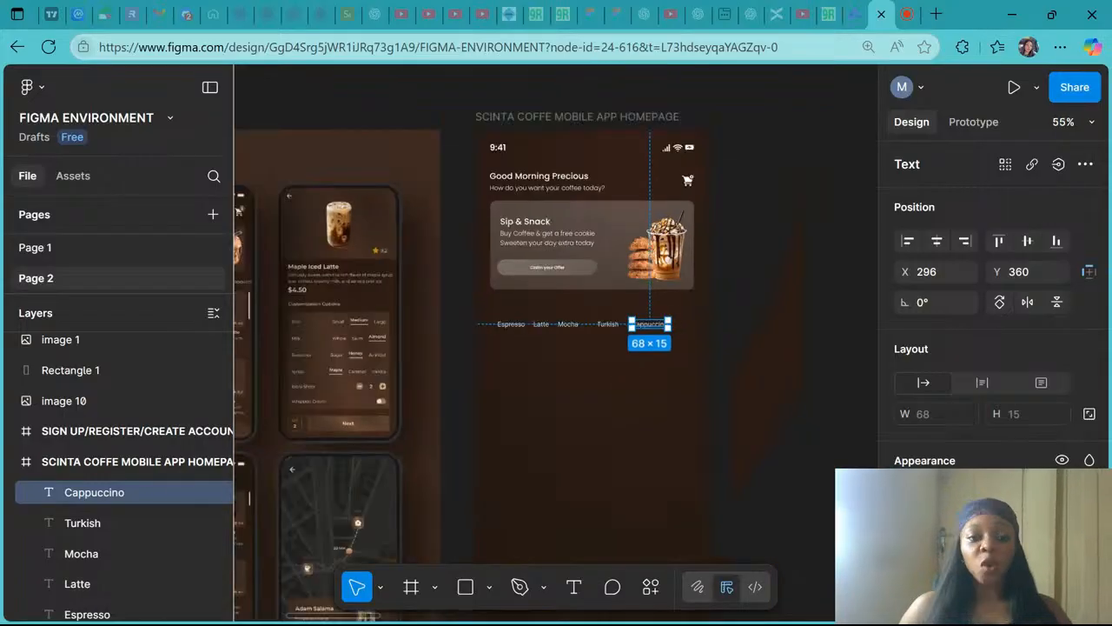
{"action": "scroll", "coordinate": [556, 347], "scroll_direction": "left", "scroll_amount": 3}
{"action": "scroll", "coordinate": [392, 271], "scroll_direction": "up", "scroll_amount": 5, "text": "ctrl"}
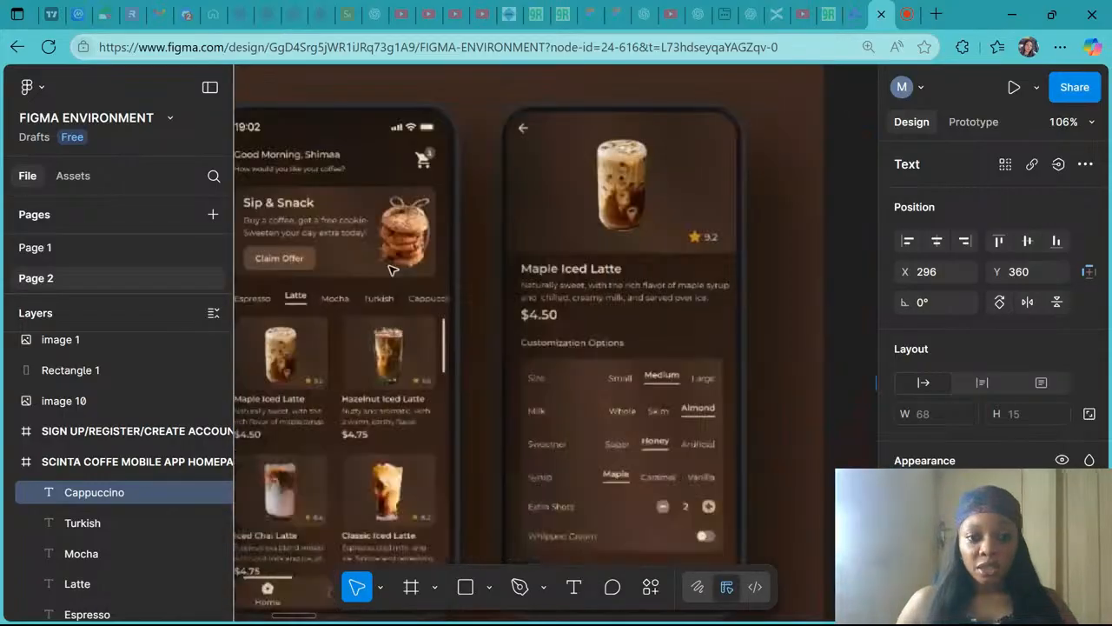
{"action": "scroll", "coordinate": [393, 271], "scroll_direction": "up", "scroll_amount": 1, "text": "ctrl"}
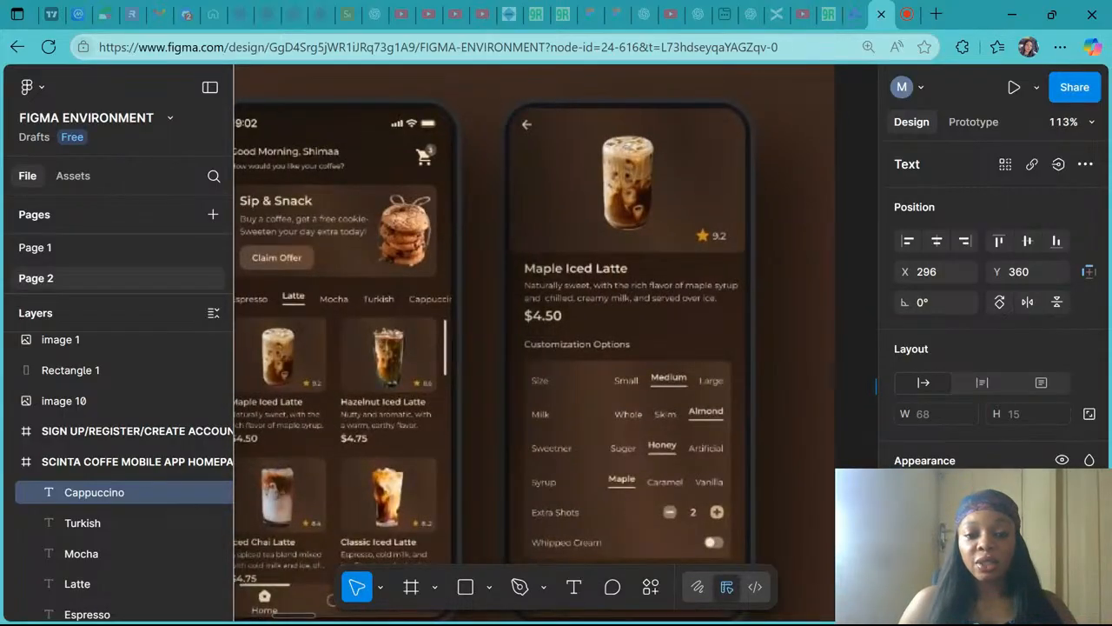
{"action": "scroll", "coordinate": [556, 343], "scroll_direction": "left", "scroll_amount": 2}
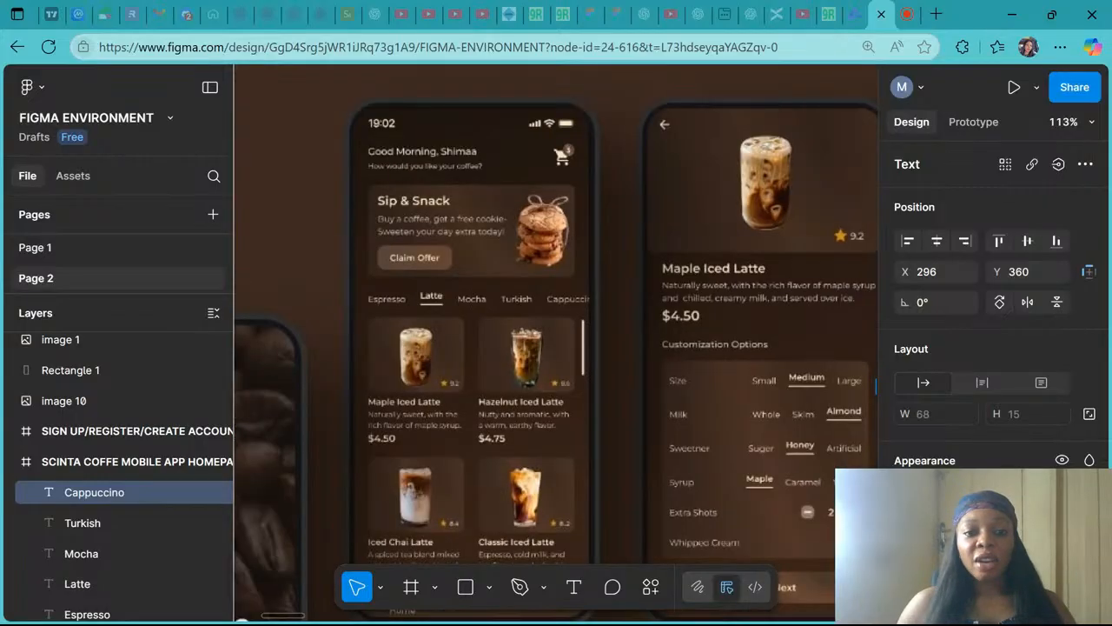
{"action": "scroll", "coordinate": [556, 343], "scroll_direction": "right", "scroll_amount": 1}
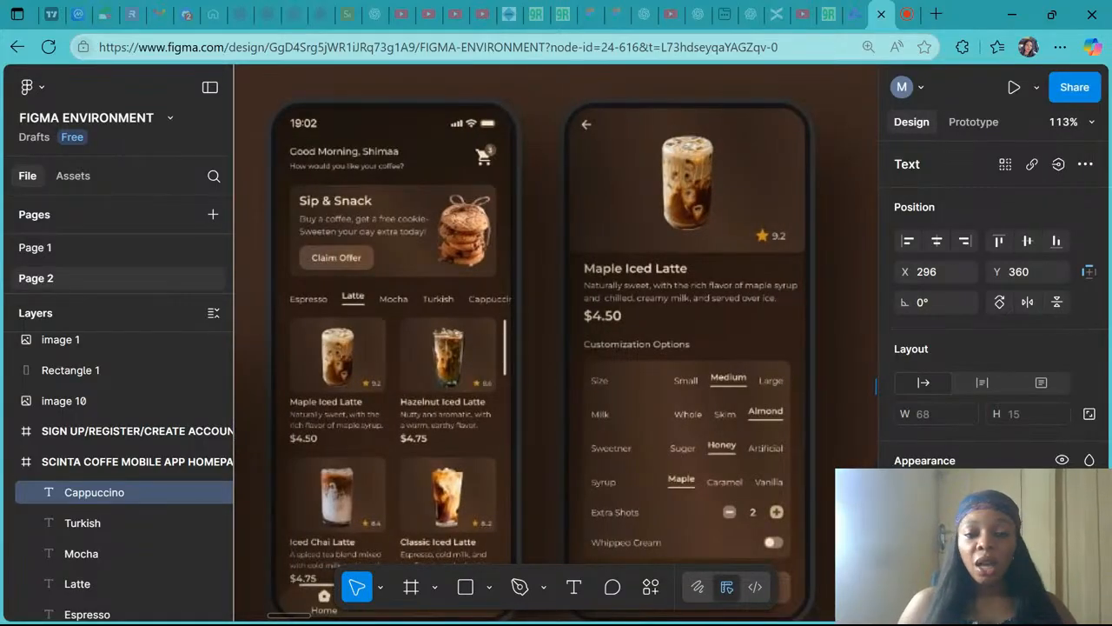
{"action": "scroll", "coordinate": [556, 343], "scroll_direction": "right", "scroll_amount": 1}
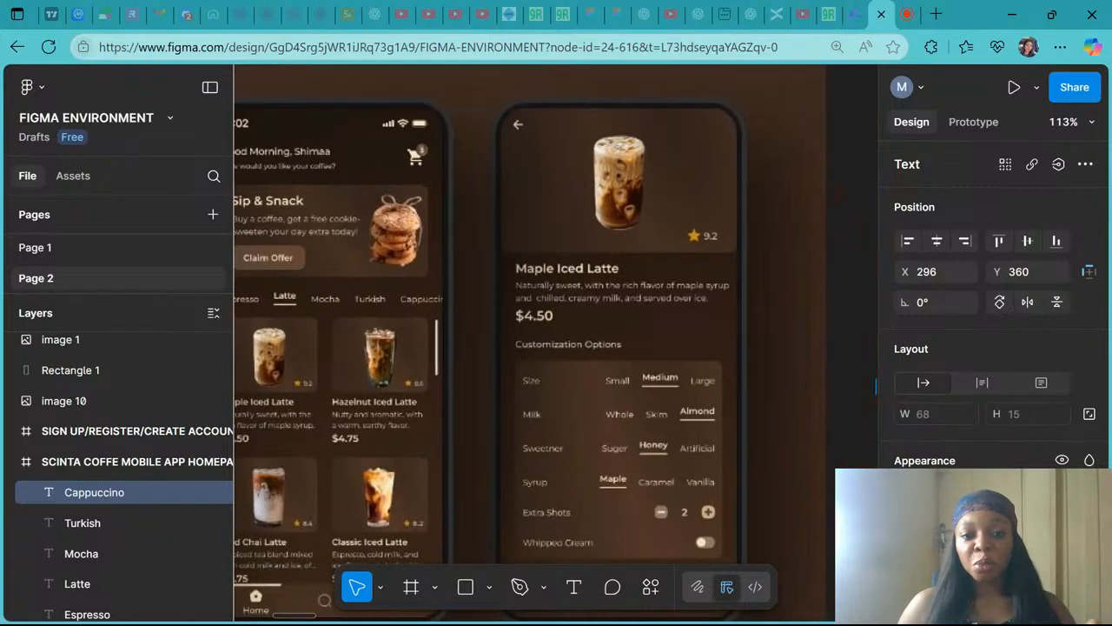
{"action": "scroll", "coordinate": [556, 343], "scroll_direction": "left", "scroll_amount": 1}
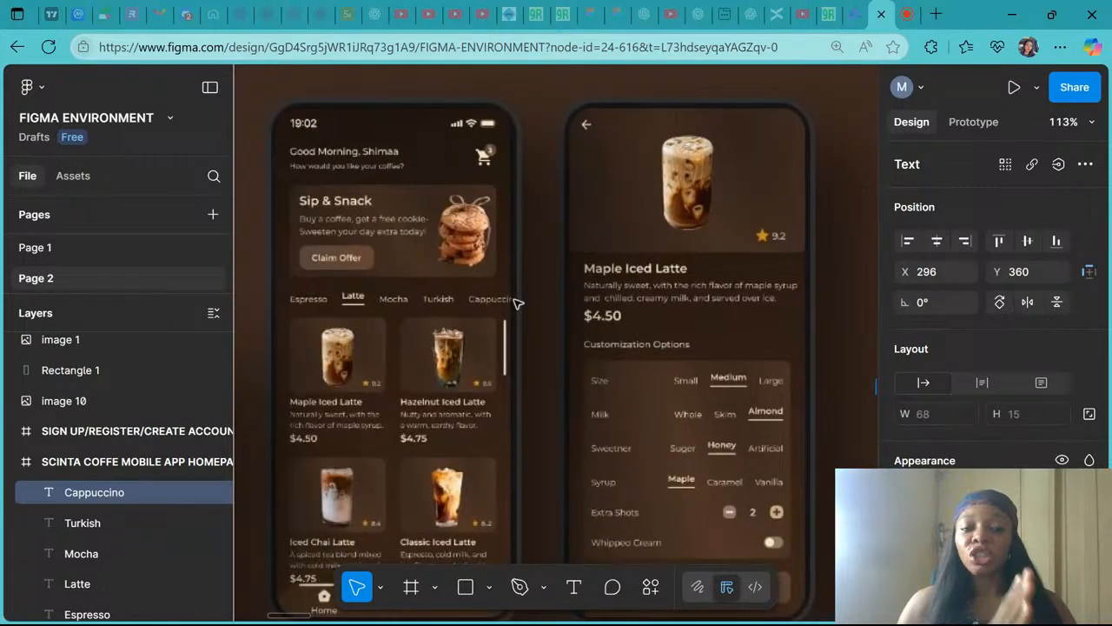
{"action": "scroll", "coordinate": [516, 302], "scroll_direction": "down", "scroll_amount": 1}
{"action": "scroll", "coordinate": [518, 303], "scroll_direction": "down", "scroll_amount": 4}
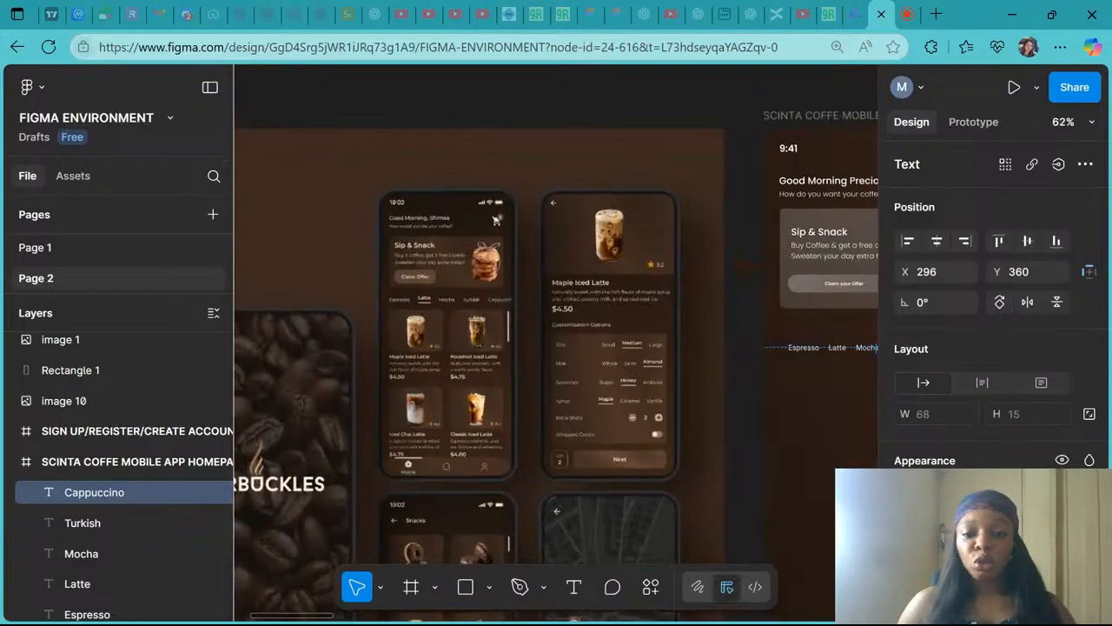
{"action": "scroll", "coordinate": [518, 303], "scroll_direction": "right", "scroll_amount": 4}
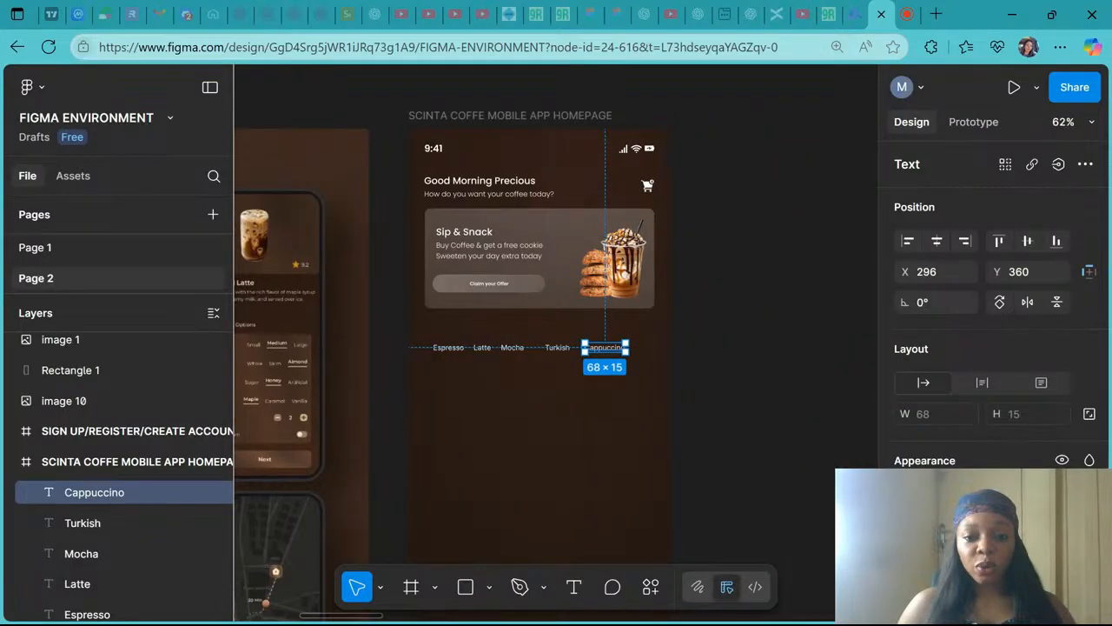
{"action": "scroll", "coordinate": [567, 395], "scroll_direction": "up", "scroll_amount": 3}
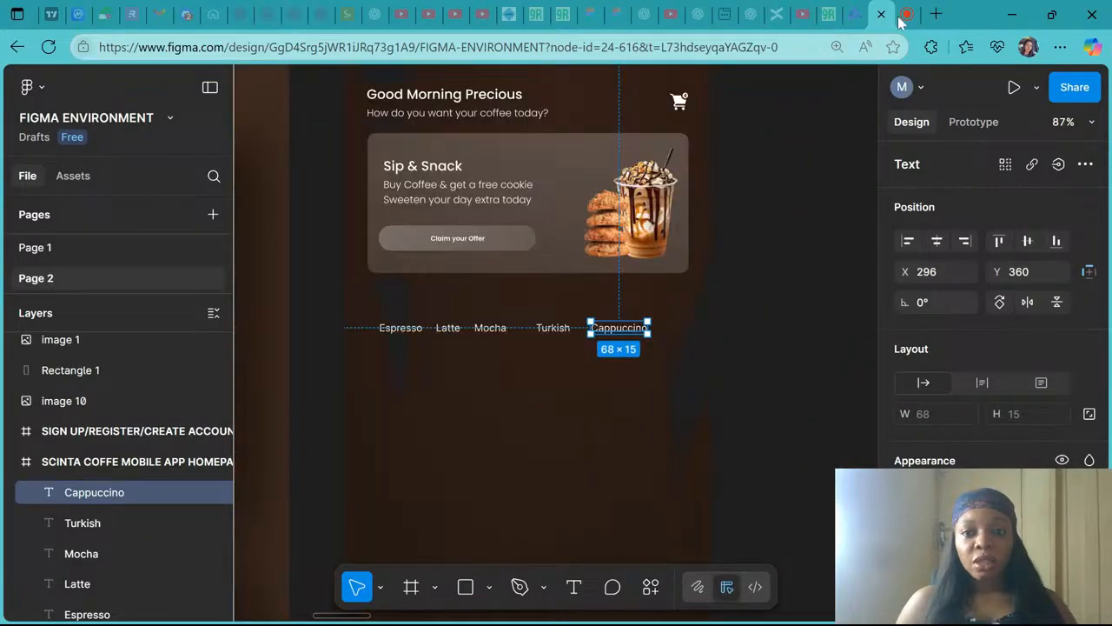
- Switch to ChatGPT and ask it to generate different coffee categories for the coffee mobile app filters
{"action": "left_click", "coordinate": [751, 14]}
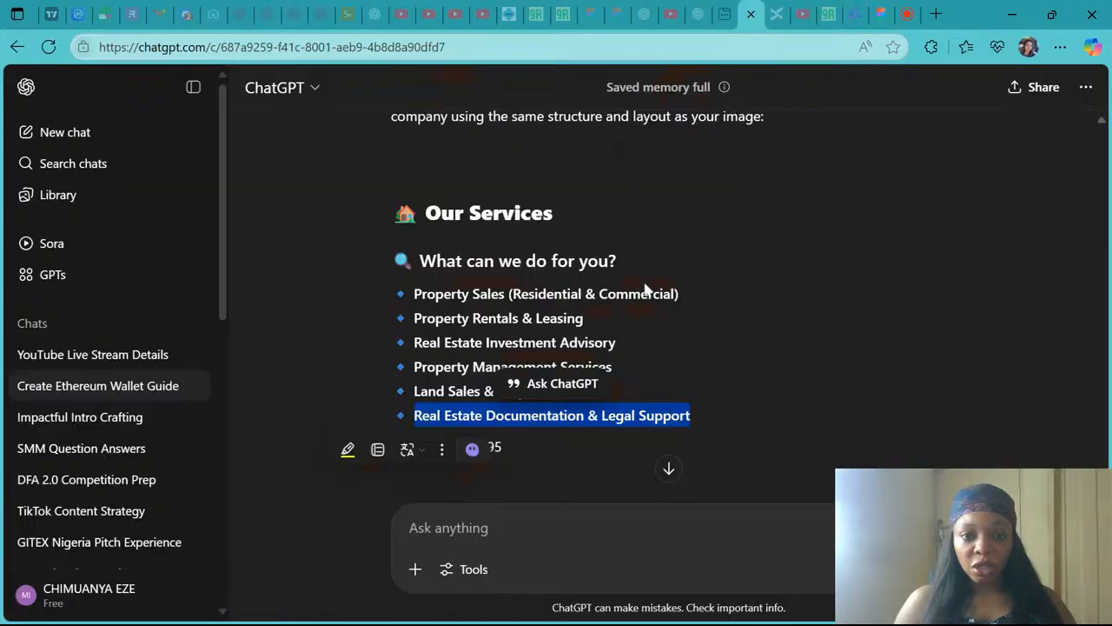
{"action": "scroll", "coordinate": [646, 290], "scroll_direction": "down", "scroll_amount": 3}
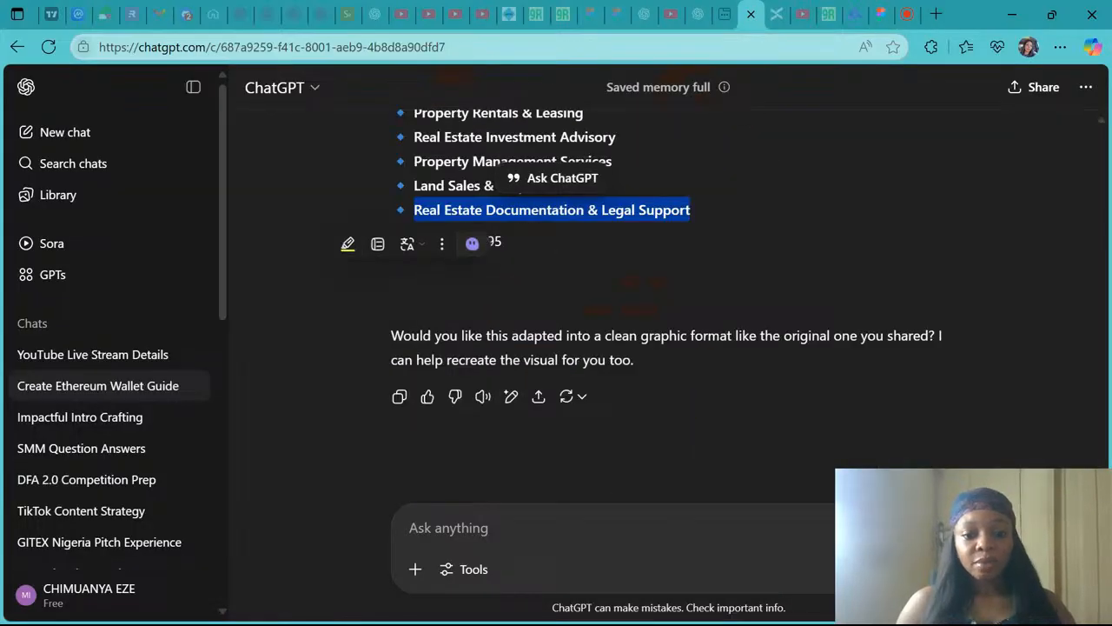
{"action": "left_click", "coordinate": [448, 528]}
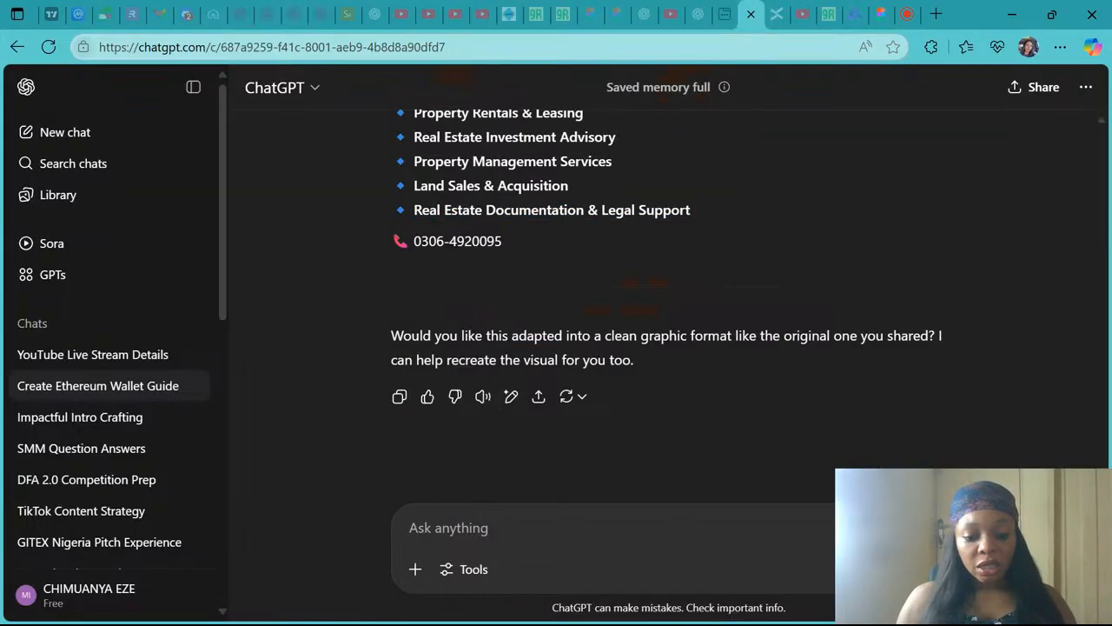
{"action": "type", "text": "Generate"}
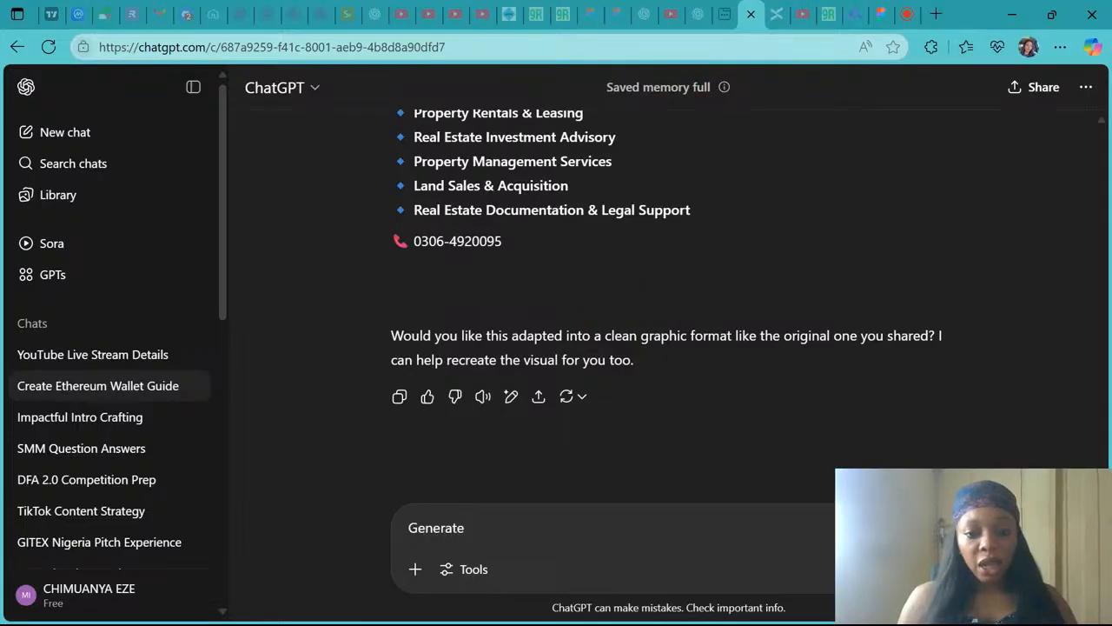
{"action": "type", "text": "iffe"}
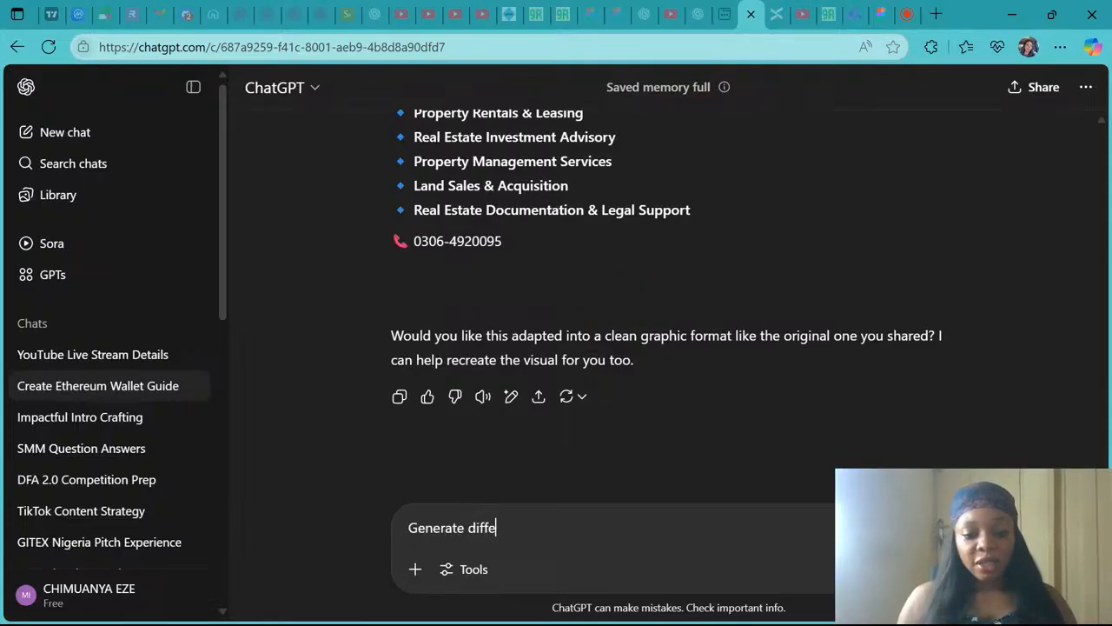
{"action": "type", "text": "rent Co"}
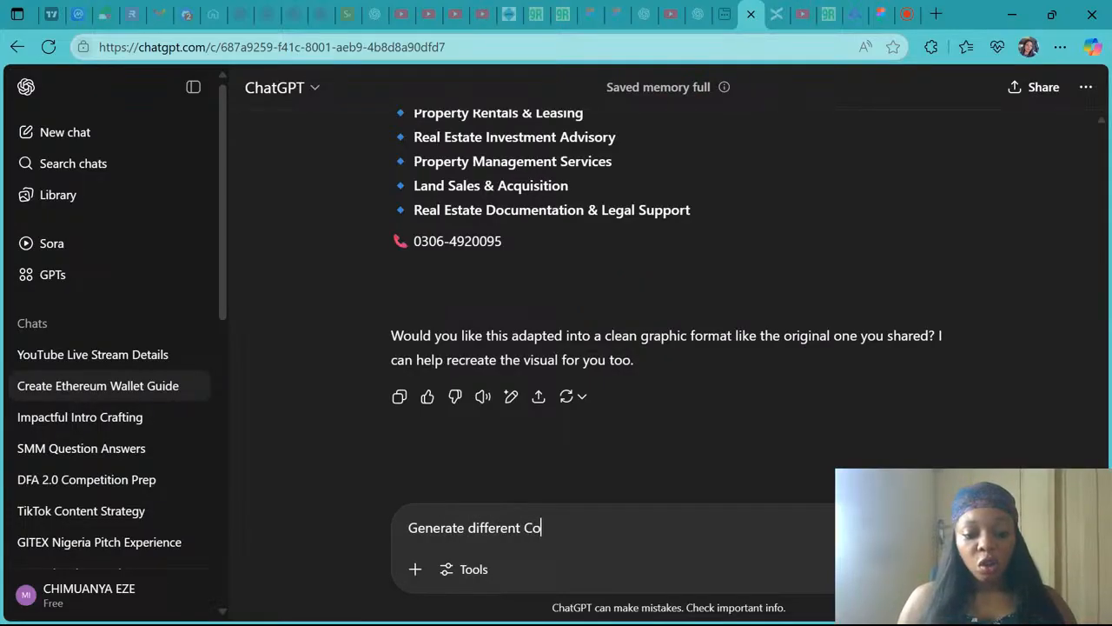
{"action": "type", "text": "ffee c"}
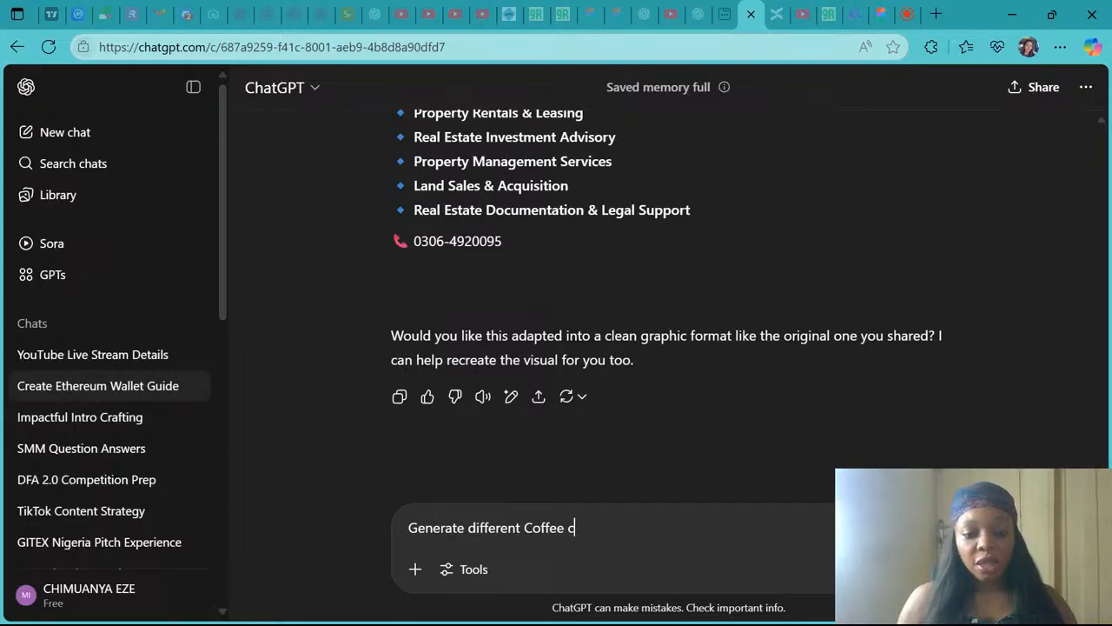
{"action": "type", "text": "ategory for my "}
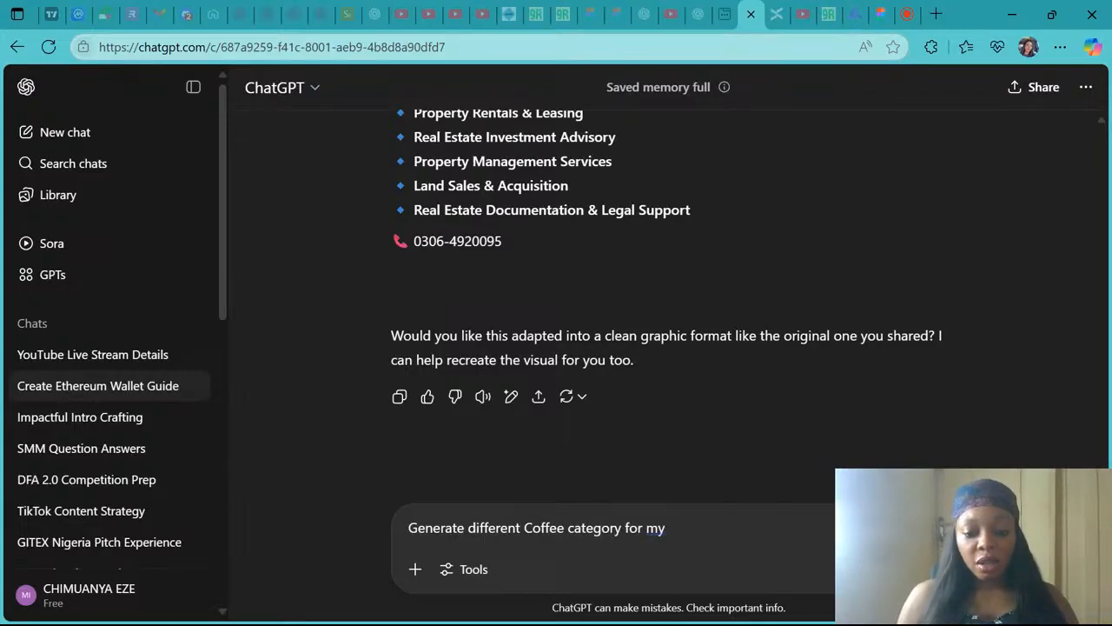
{"action": "type", "text": "coffe mobi"}
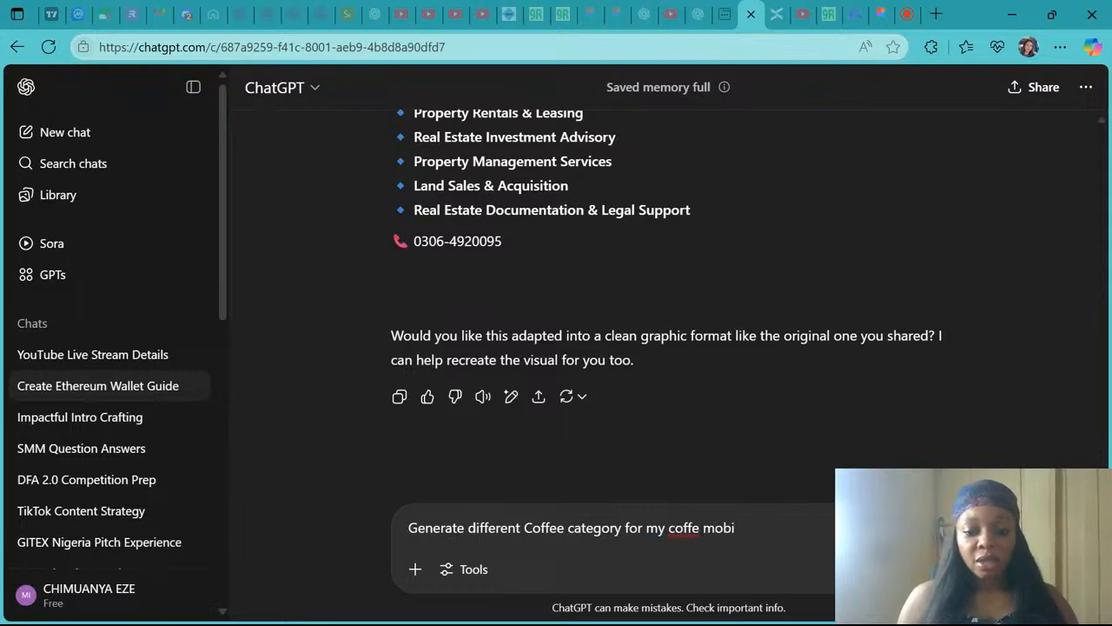
{"action": "type", "text": "le app"}
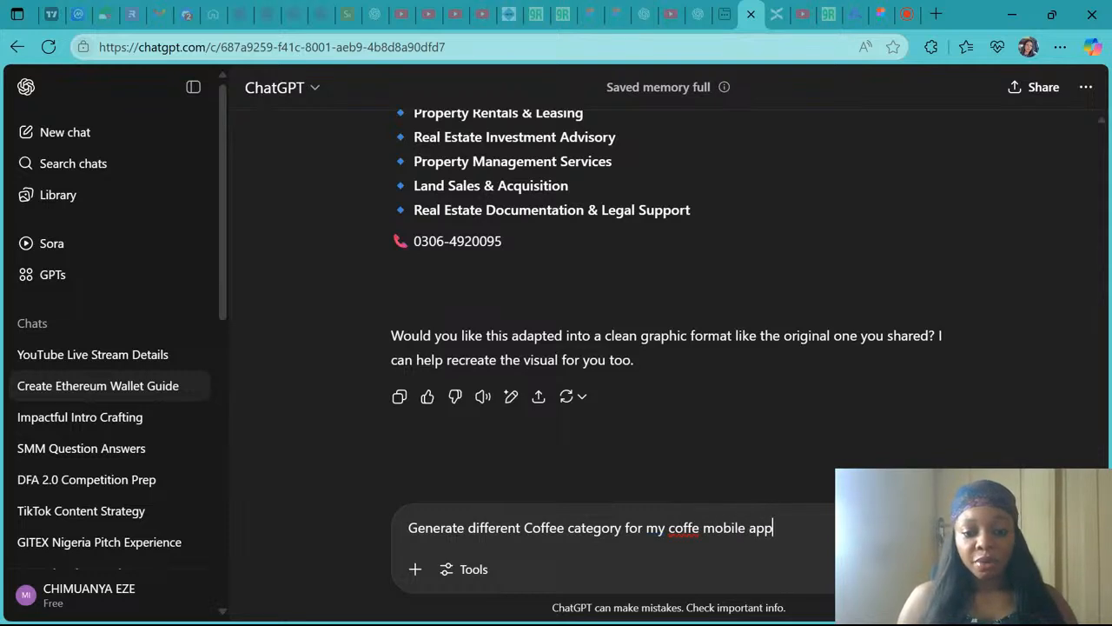
{"action": "type", "text": " filters"}
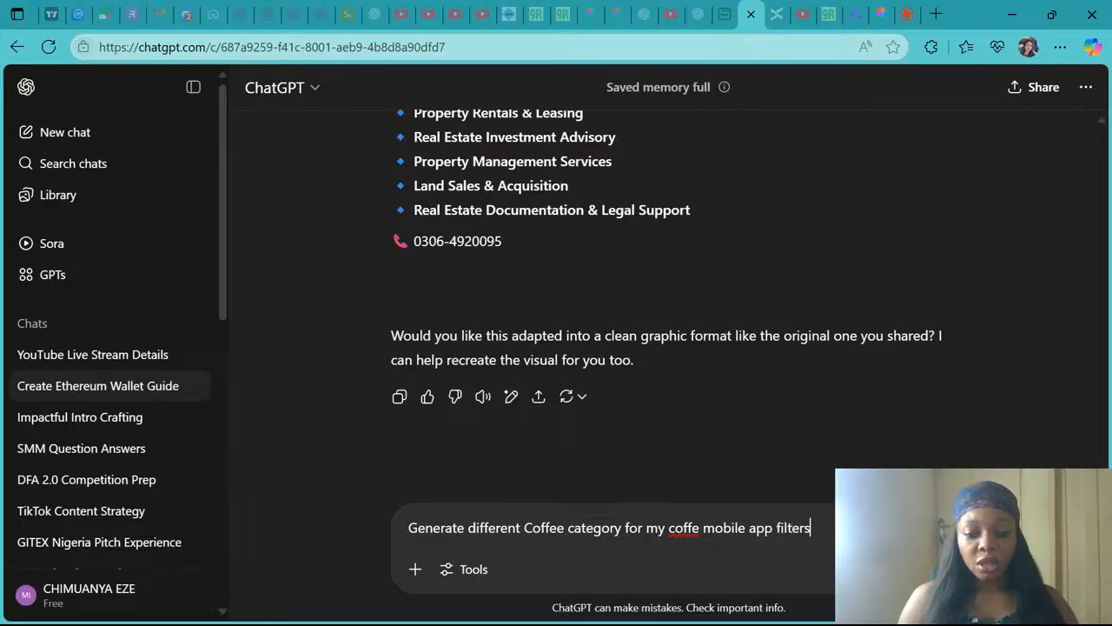
{"action": "key", "text": "Return"}
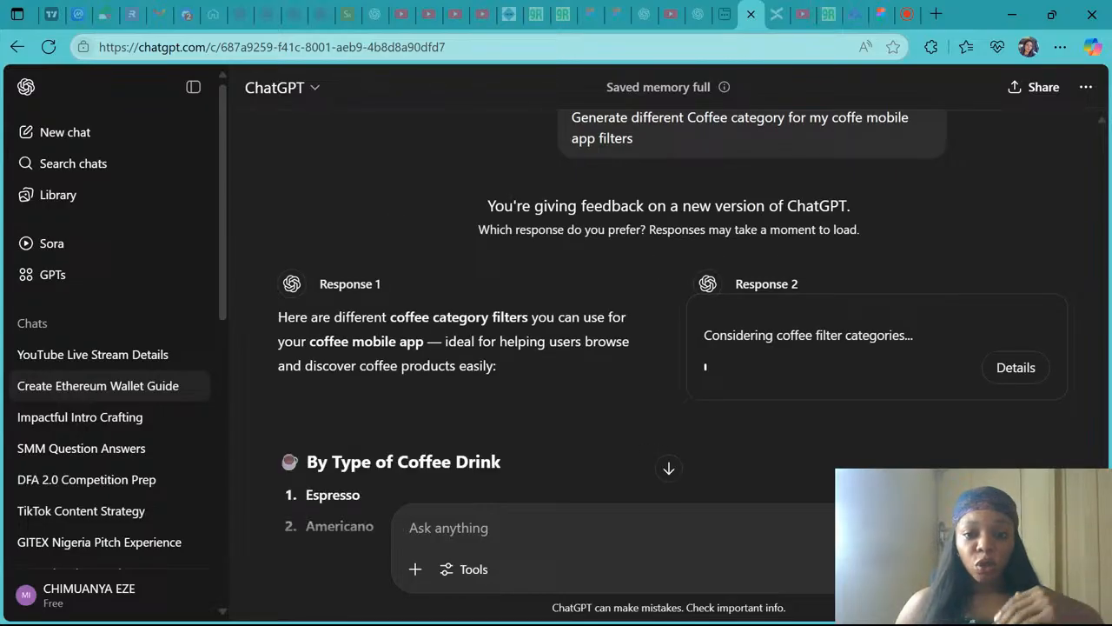
- Copy Americano from the suggested drink types, add an Americano label after Cappuccino, and place a duplicate to its right
{"action": "scroll", "coordinate": [377, 397], "scroll_direction": "down", "scroll_amount": 2}
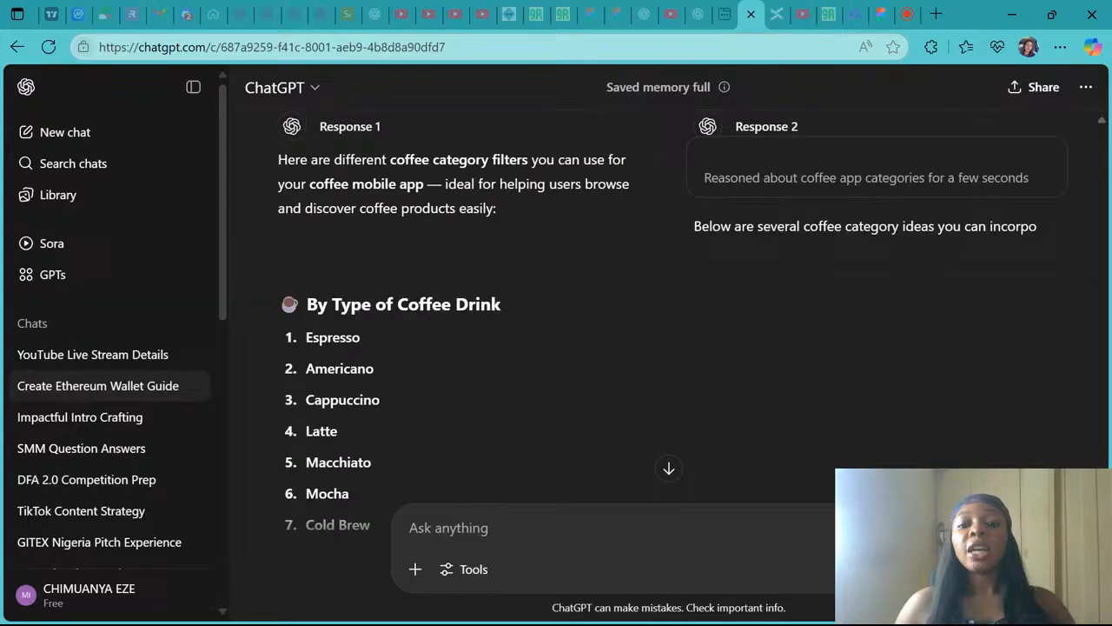
{"action": "scroll", "coordinate": [469, 348], "scroll_direction": "down", "scroll_amount": 2}
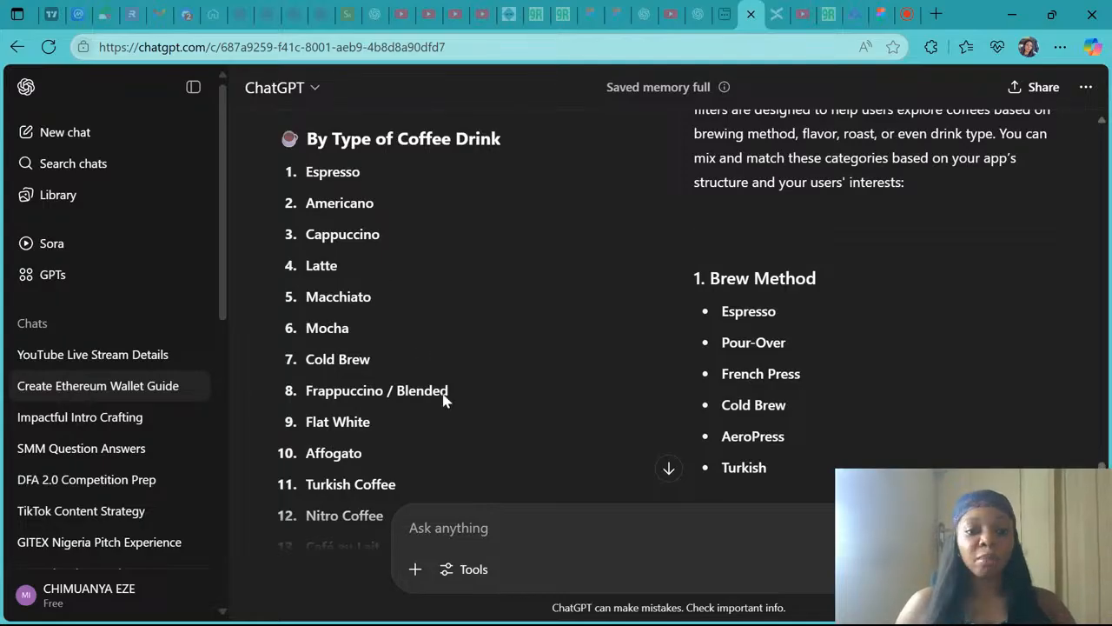
{"action": "scroll", "coordinate": [426, 378], "scroll_direction": "down", "scroll_amount": 1}
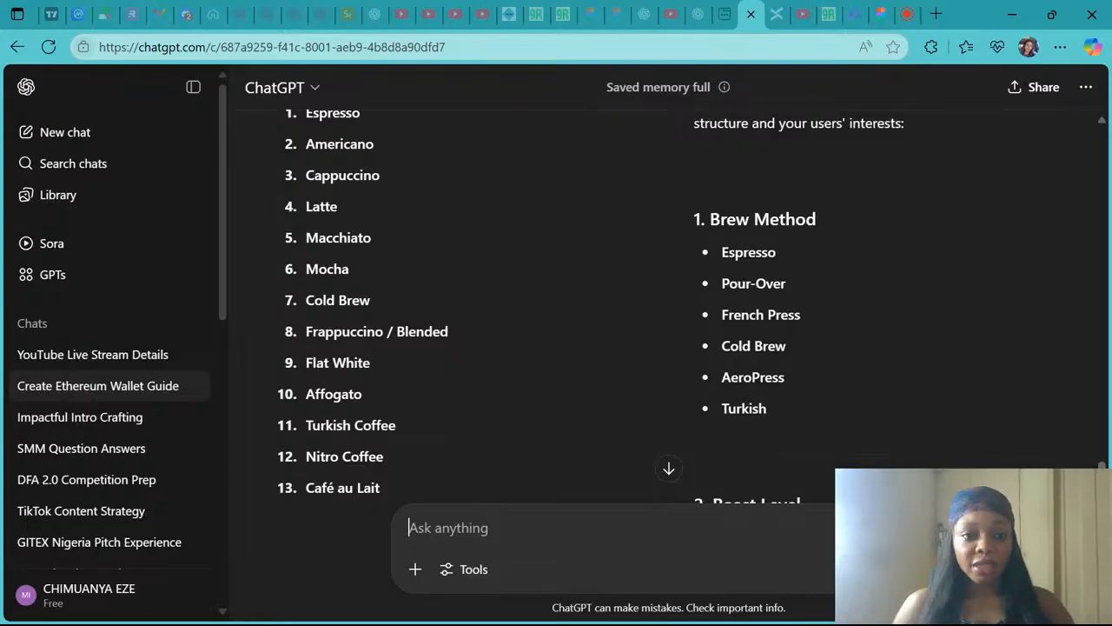
{"action": "scroll", "coordinate": [372, 248], "scroll_direction": "up", "scroll_amount": 1}
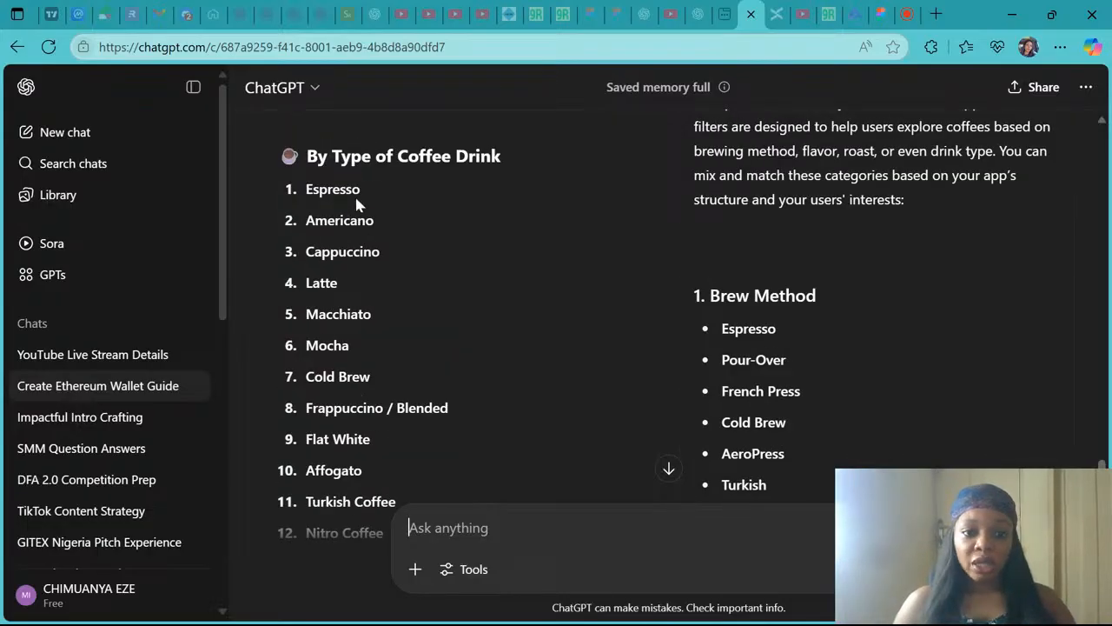
{"action": "left_click_drag", "start_coordinate": [389, 224], "coordinate": [295, 224]}
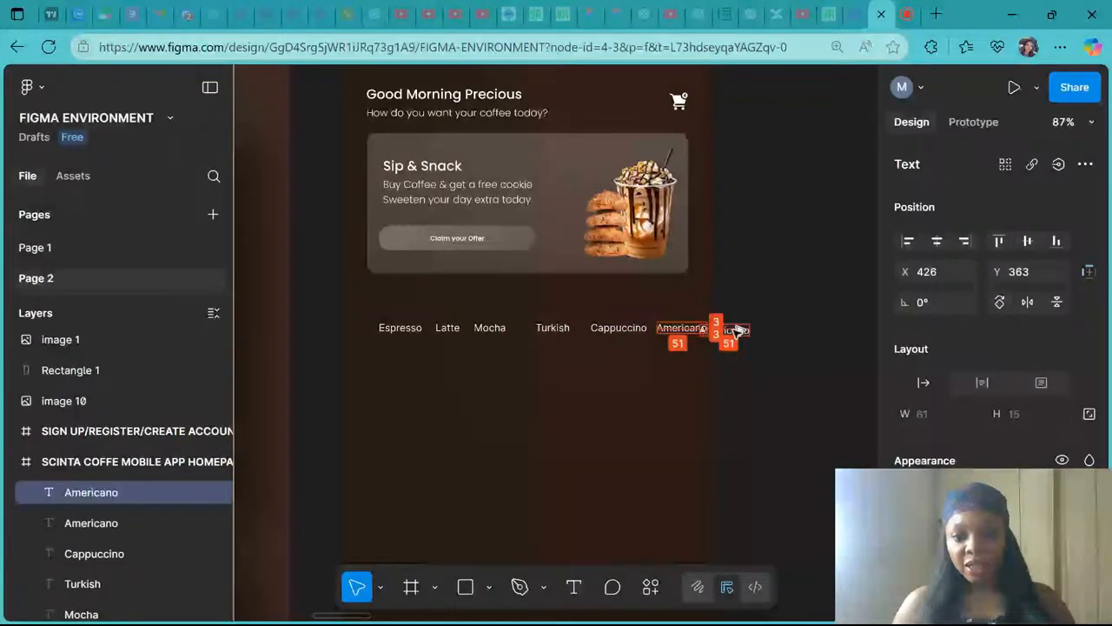
{"action": "left_click_drag", "start_coordinate": [737, 331], "coordinate": [753, 327]}
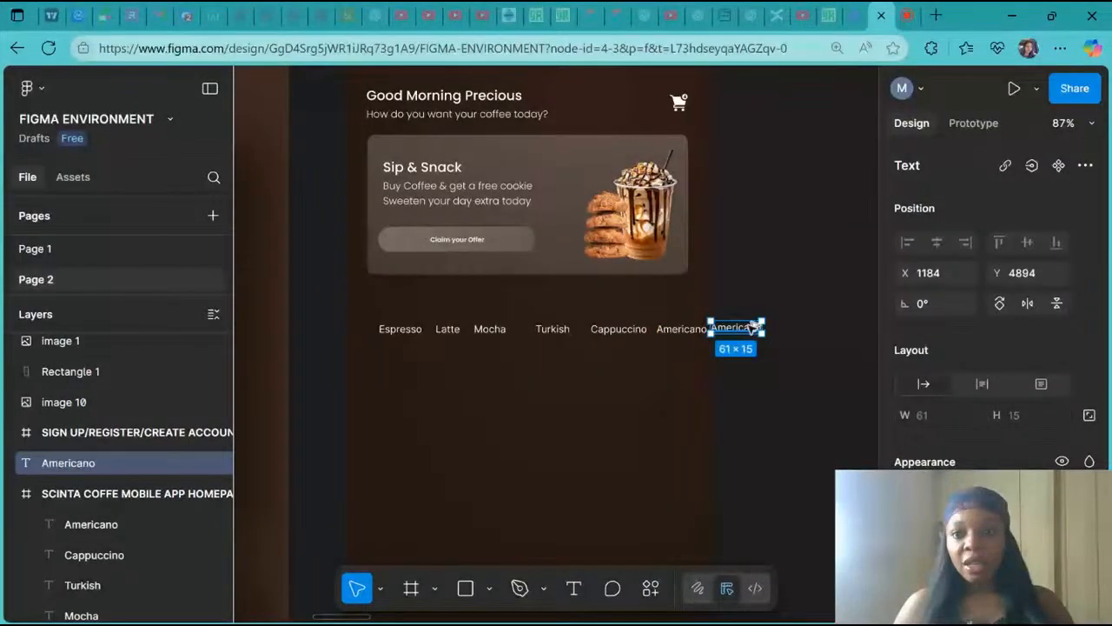
- Copy Macchiato from the suggestions and paste it as the duplicated label's text
{"action": "left_click", "coordinate": [749, 12]}
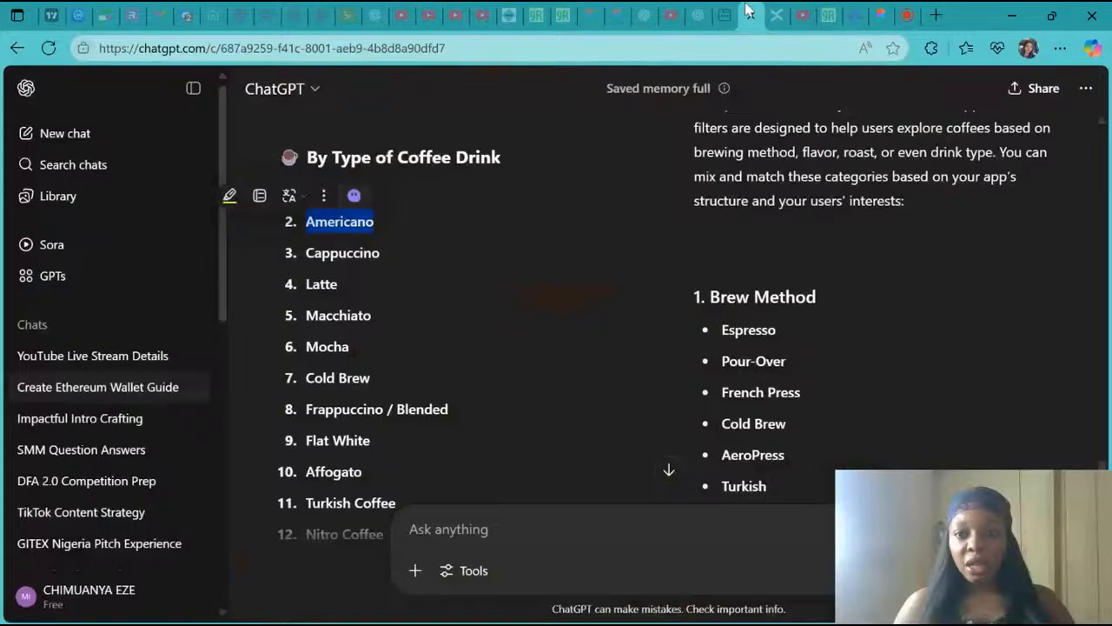
{"action": "left_click_drag", "start_coordinate": [375, 315], "coordinate": [308, 310]}
{"action": "key", "text": "ctrl+c"}
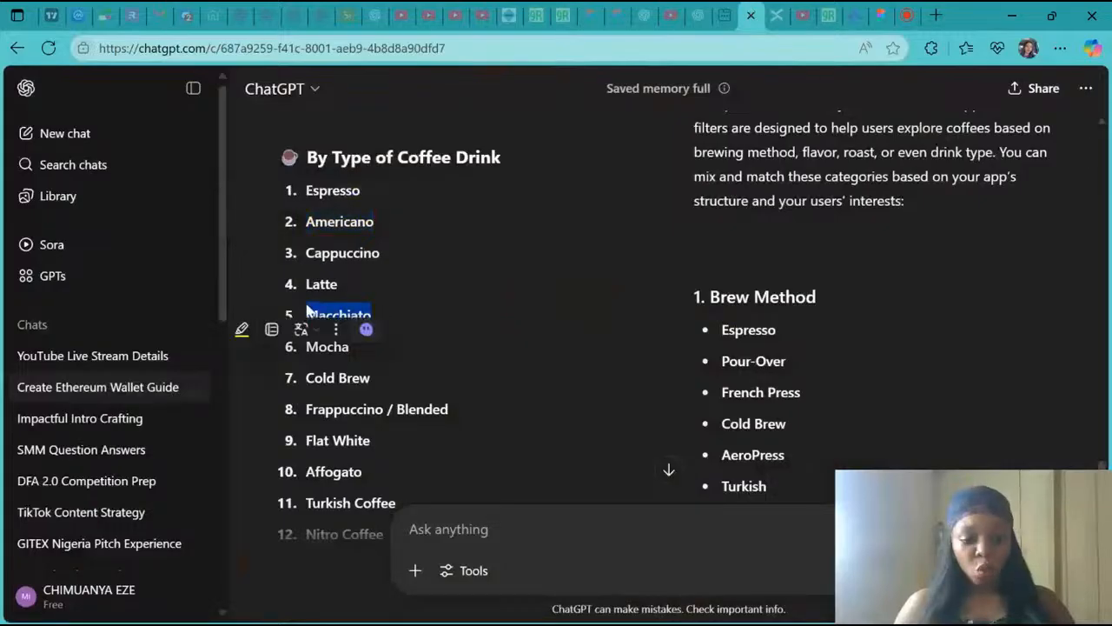
{"action": "left_click", "coordinate": [907, 12]}
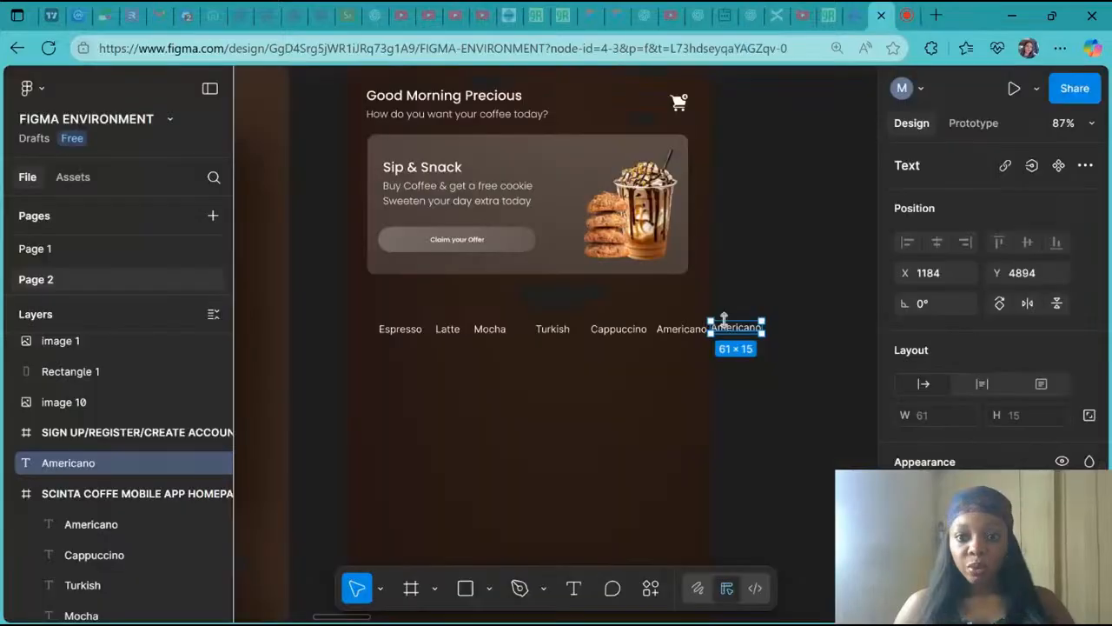
{"action": "double_click", "coordinate": [736, 328]}
{"action": "key", "text": "ctrl+v"}
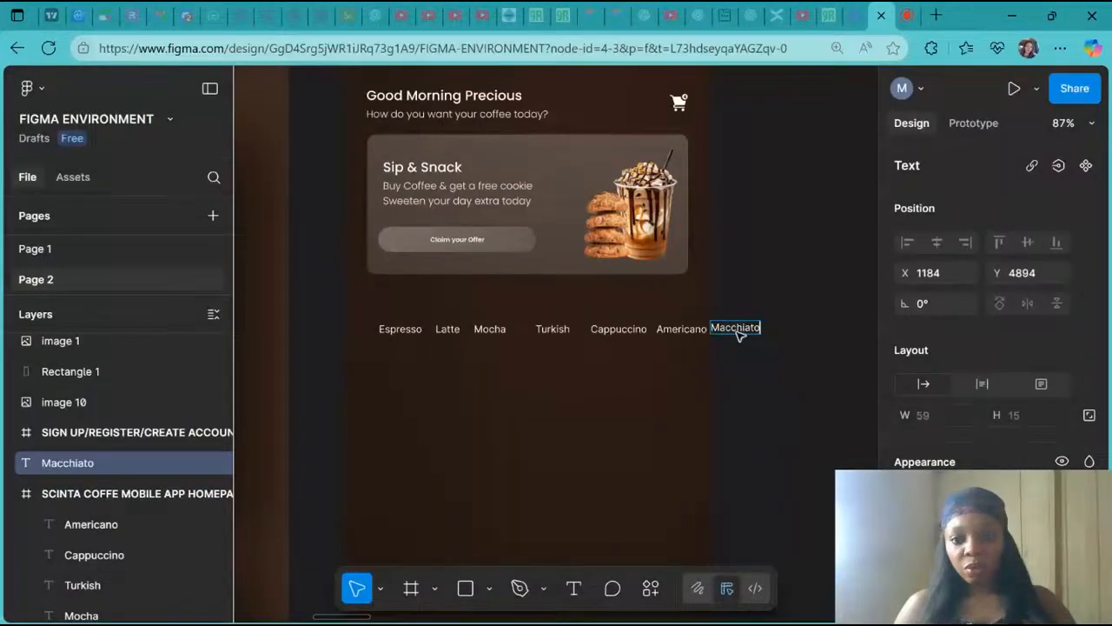
{"action": "key", "text": "Escape"}
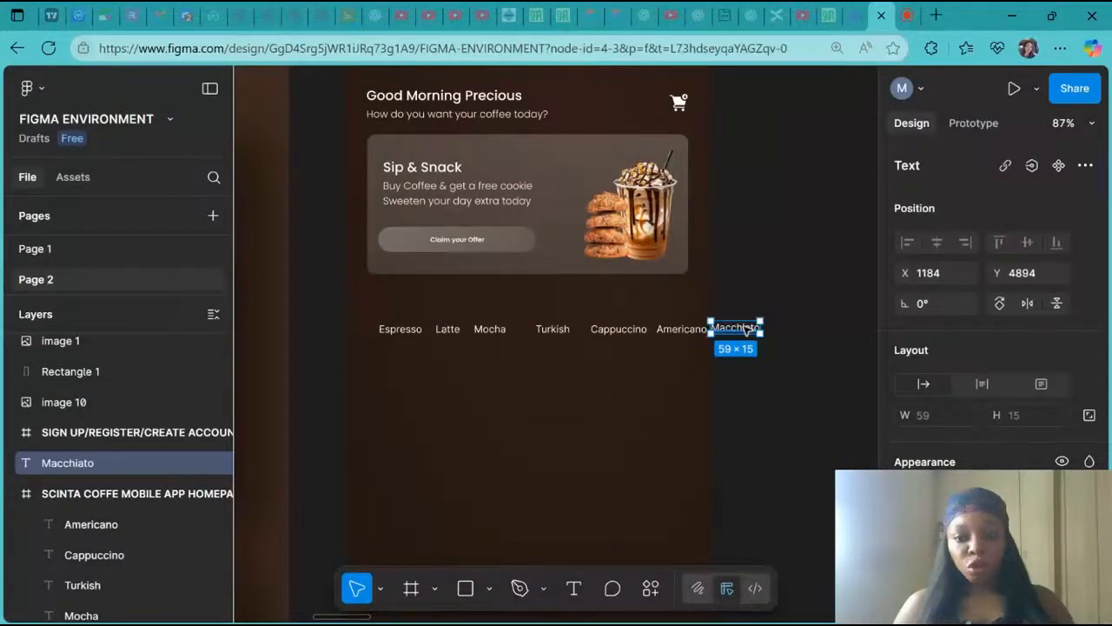
- Duplicate the Macchiato label to its right and replace the copy's text with Cold Brew copied from the suggestions
{"action": "key", "text": "ctrl+d"}
{"action": "left_click_drag", "start_coordinate": [746, 328], "coordinate": [804, 327]}
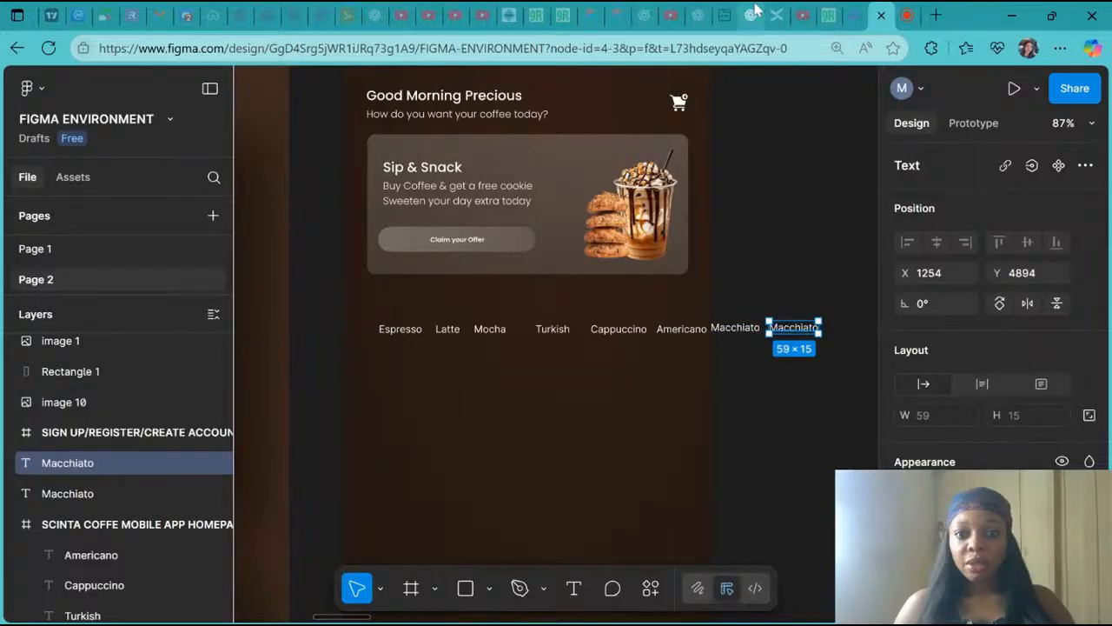
{"action": "left_click", "coordinate": [753, 17]}
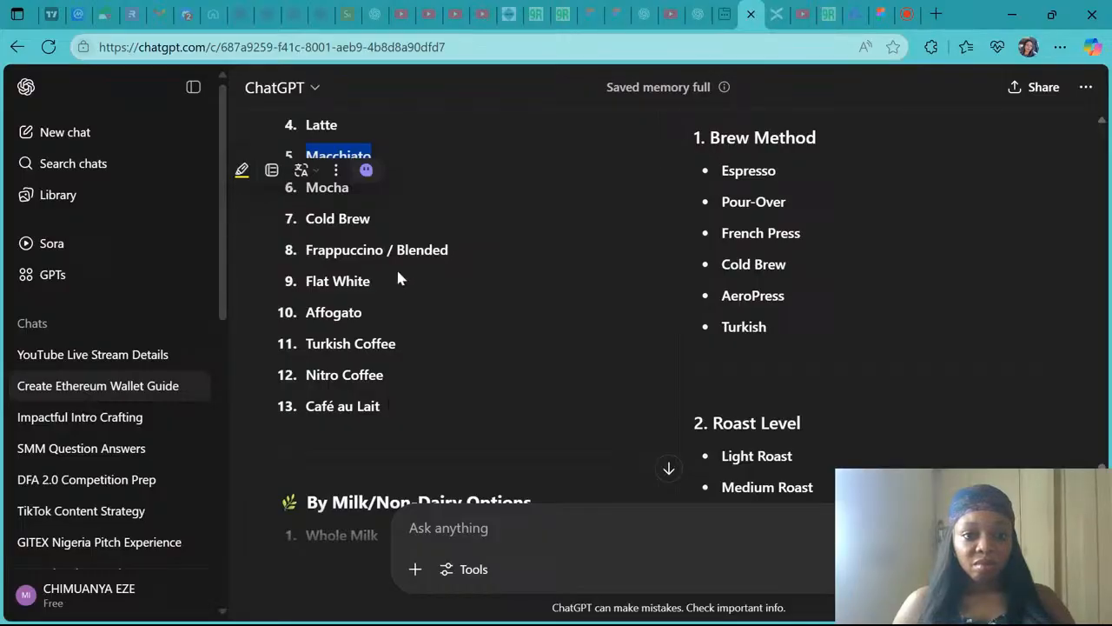
{"action": "left_click_drag", "start_coordinate": [374, 218], "coordinate": [308, 221]}
{"action": "key", "text": "ctrl+c"}
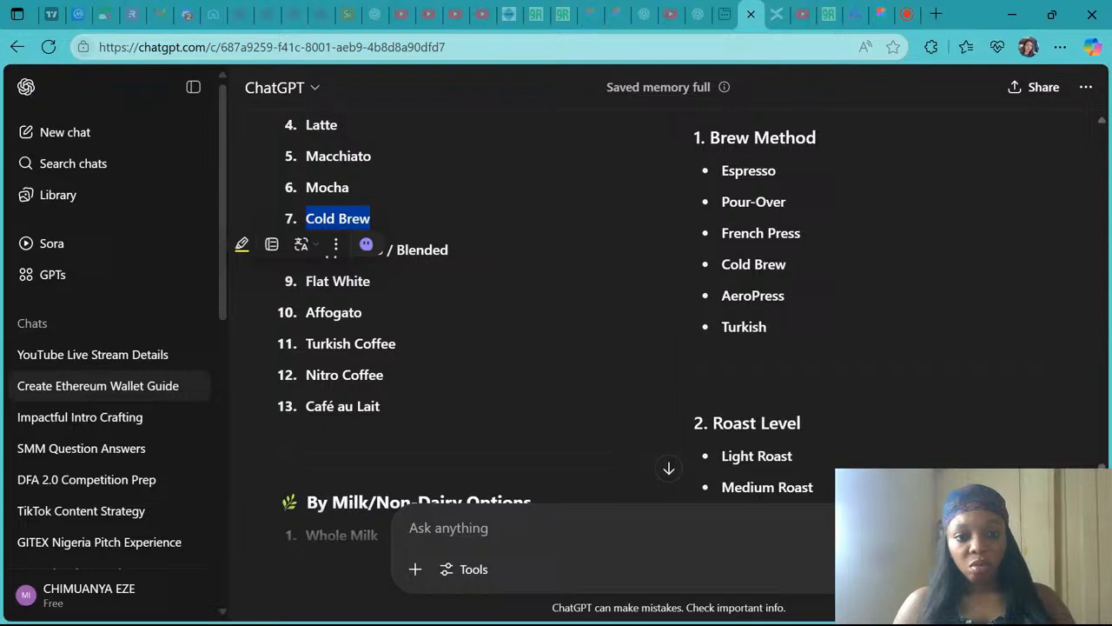
{"action": "left_click", "coordinate": [881, 12]}
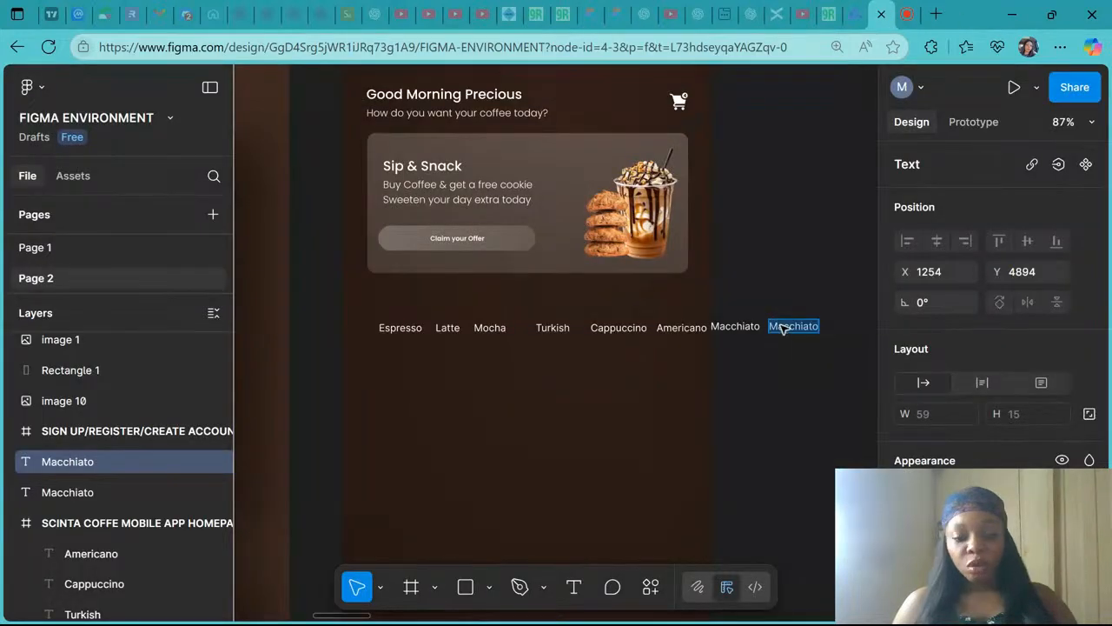
{"action": "key", "text": "ctrl+v"}
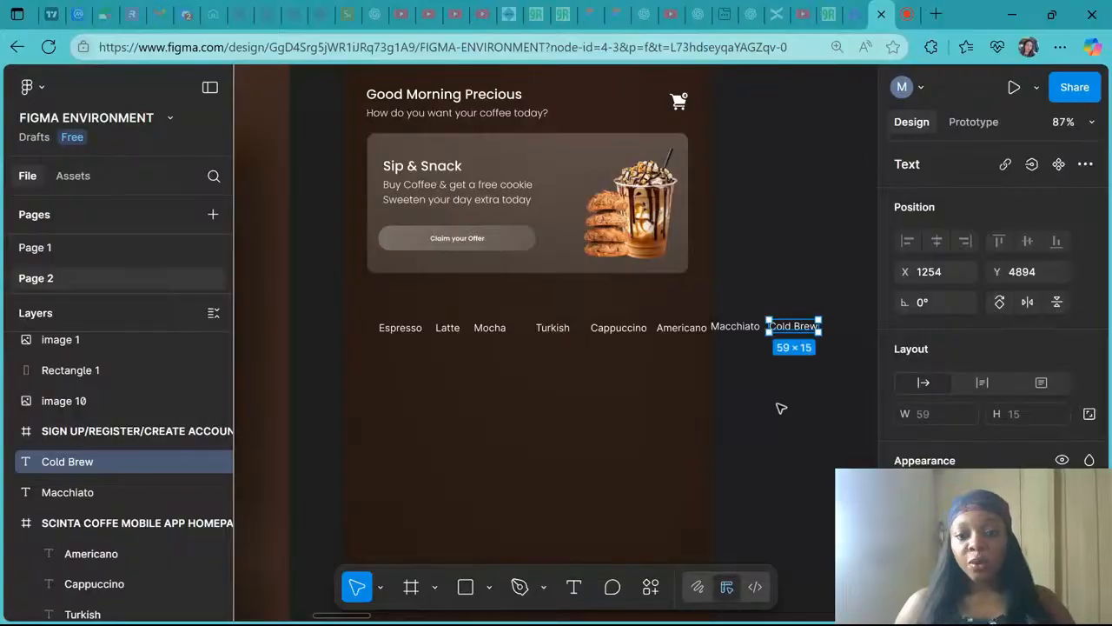
- Select all eight category labels and align their vertical centres
{"action": "left_click", "coordinate": [423, 329]}
{"action": "left_click", "coordinate": [448, 332], "text": "shift"}
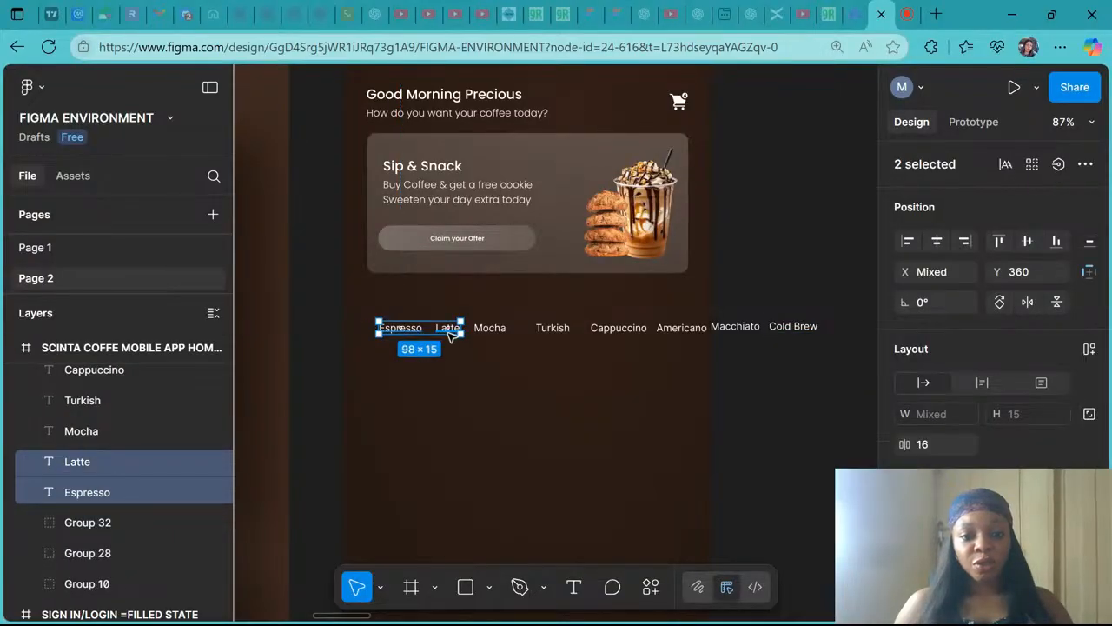
{"action": "left_click", "coordinate": [486, 331], "text": "shift"}
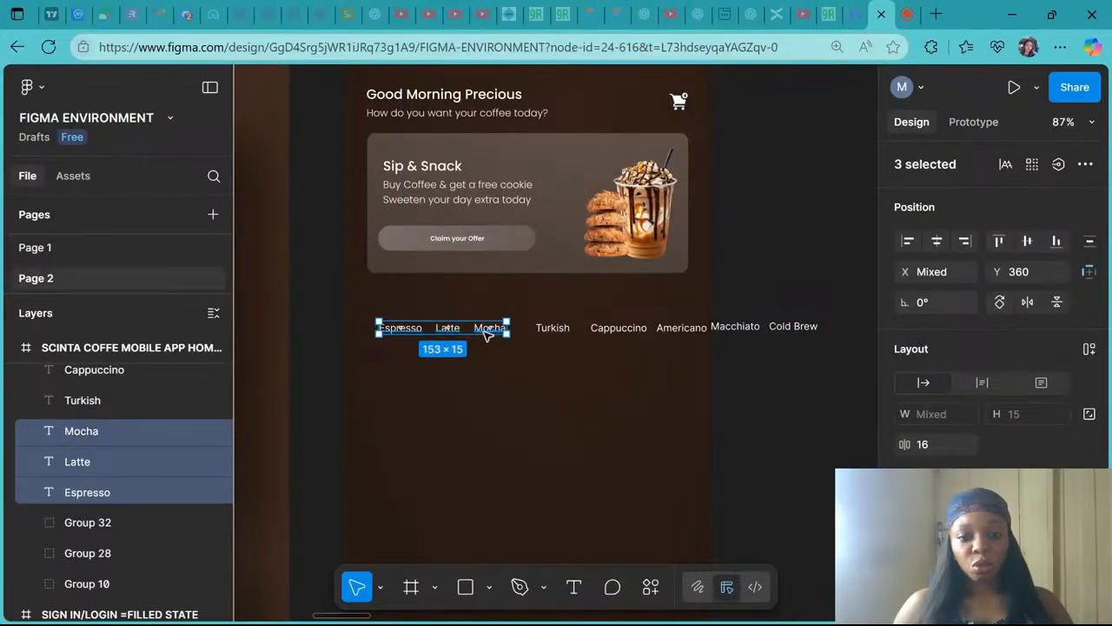
{"action": "left_click", "coordinate": [552, 329], "text": "shift"}
{"action": "left_click", "coordinate": [611, 330], "text": "shift"}
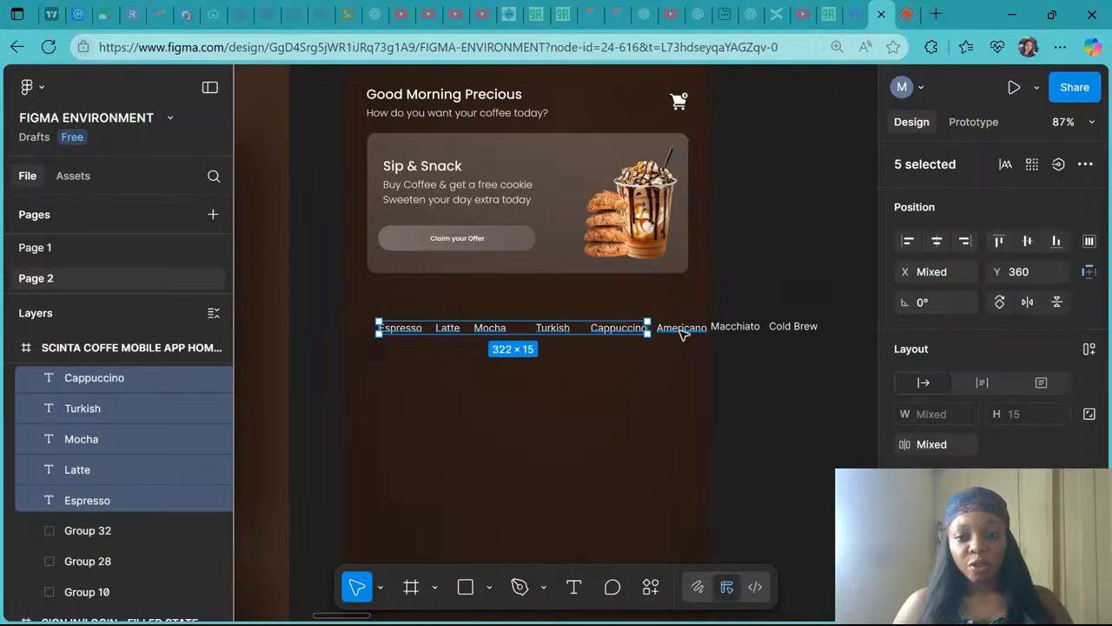
{"action": "left_click", "coordinate": [682, 330], "text": "shift"}
{"action": "left_click", "coordinate": [739, 330], "text": "shift"}
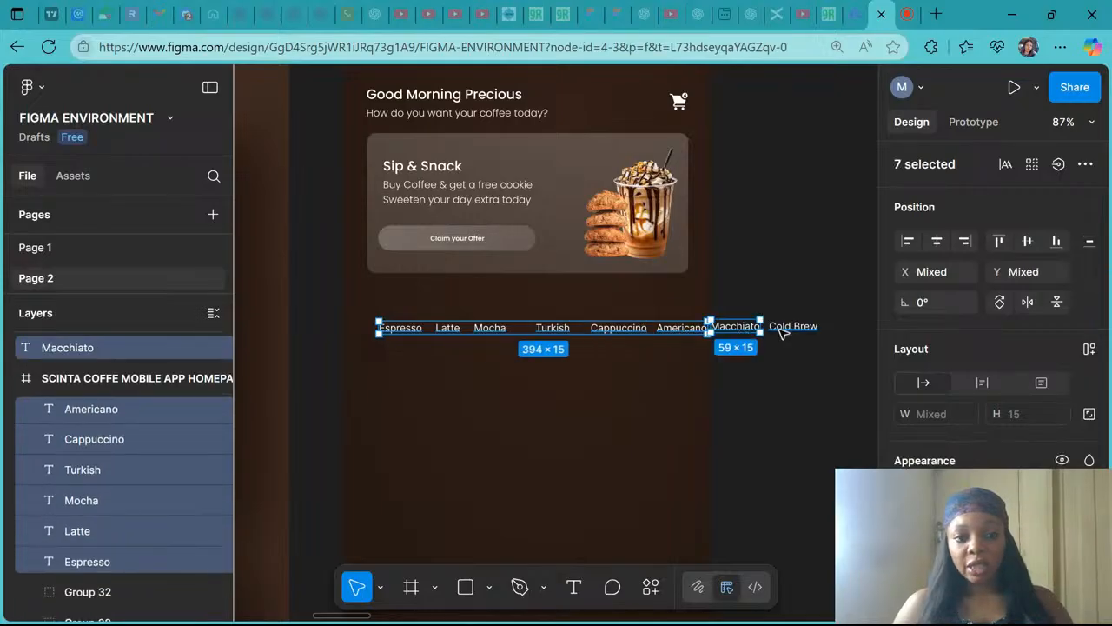
{"action": "left_click", "coordinate": [782, 330], "text": "shift"}
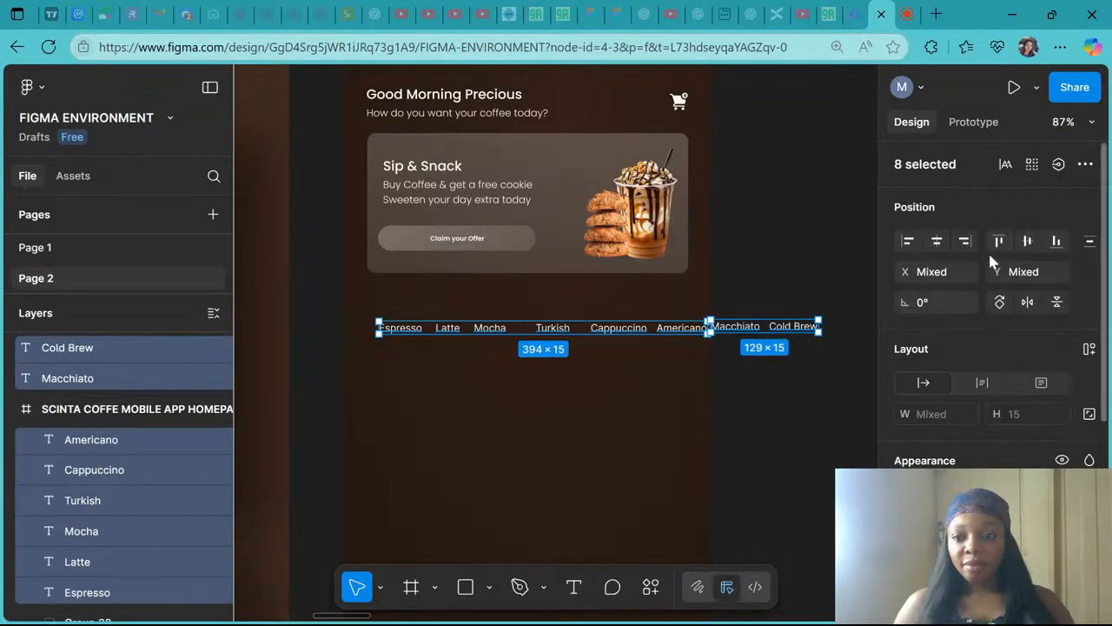
{"action": "left_click", "coordinate": [1027, 242]}
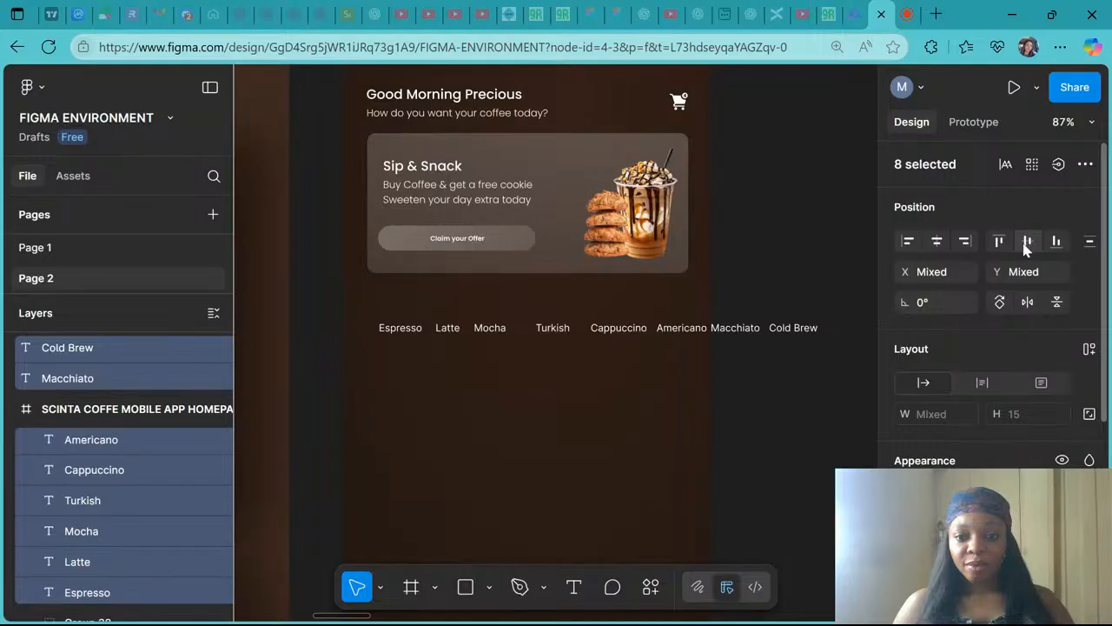
{"action": "left_click", "coordinate": [750, 406]}
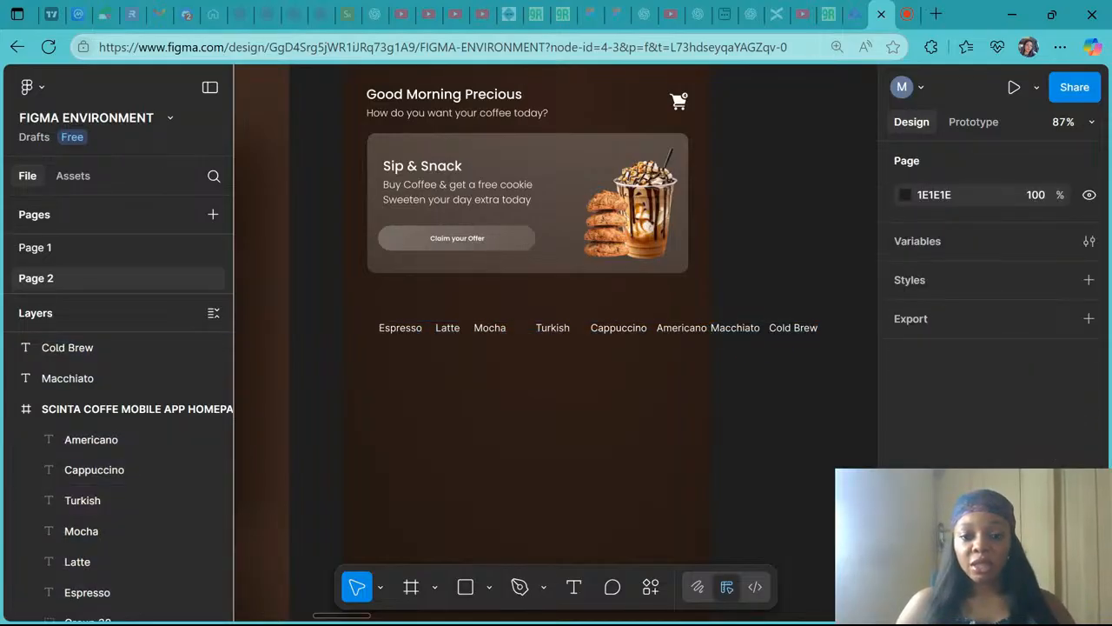
- Inspect which category labels belong to the homepage frame by toggling the frame's visibility
{"action": "scroll", "coordinate": [556, 344], "scroll_direction": "right", "scroll_amount": 1}
{"action": "scroll", "coordinate": [358, 290], "scroll_direction": "right", "scroll_amount": 3}
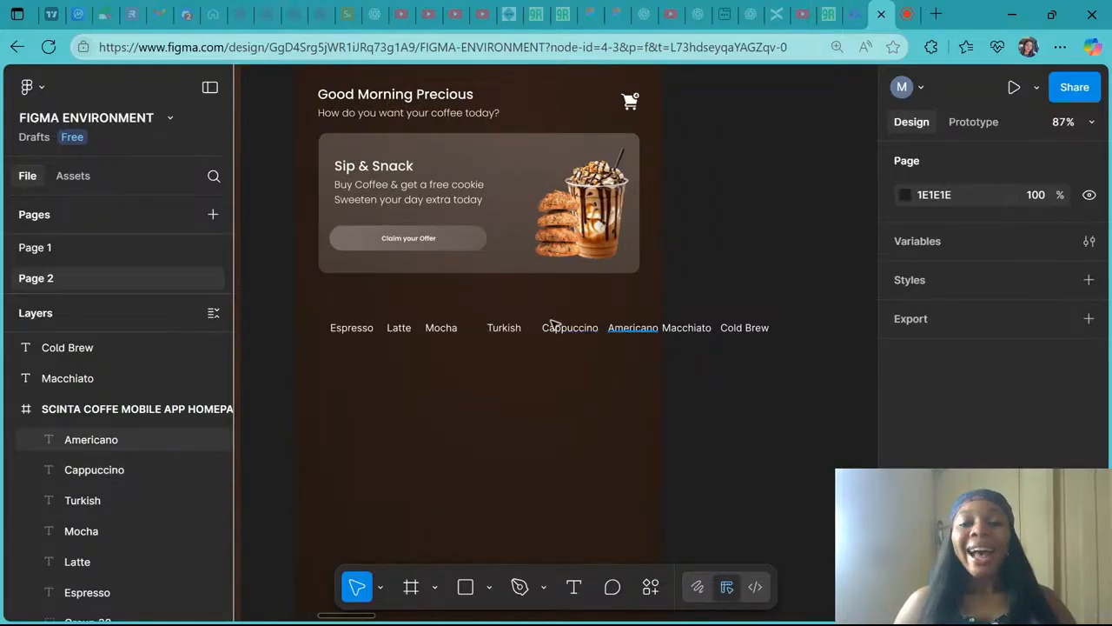
{"action": "scroll", "coordinate": [552, 324], "scroll_direction": "down", "scroll_amount": 3}
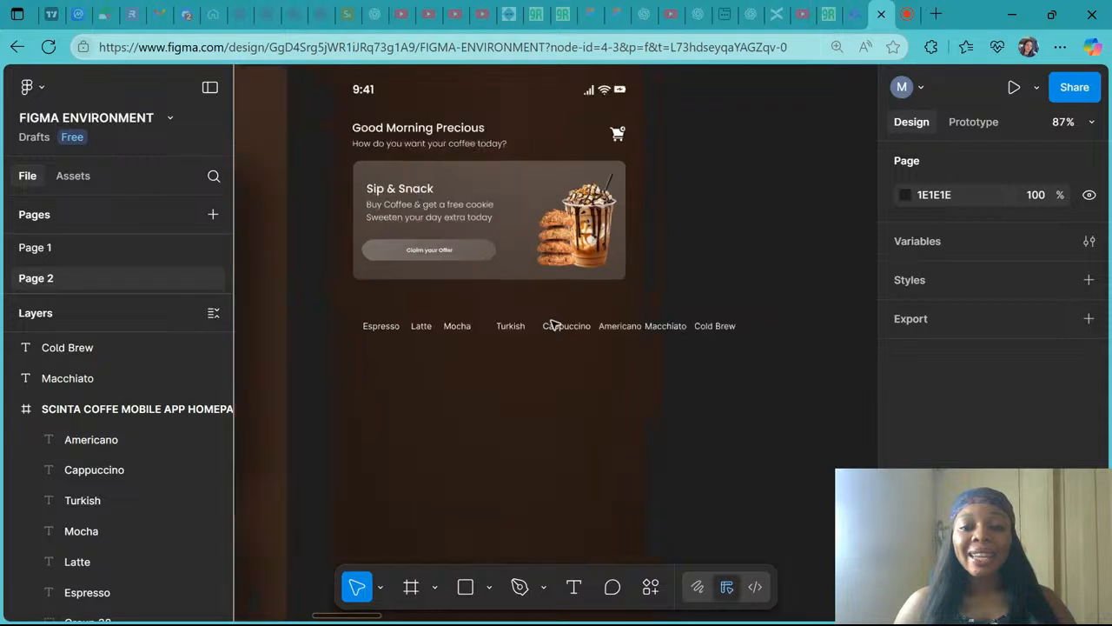
{"action": "left_click", "coordinate": [468, 108]}
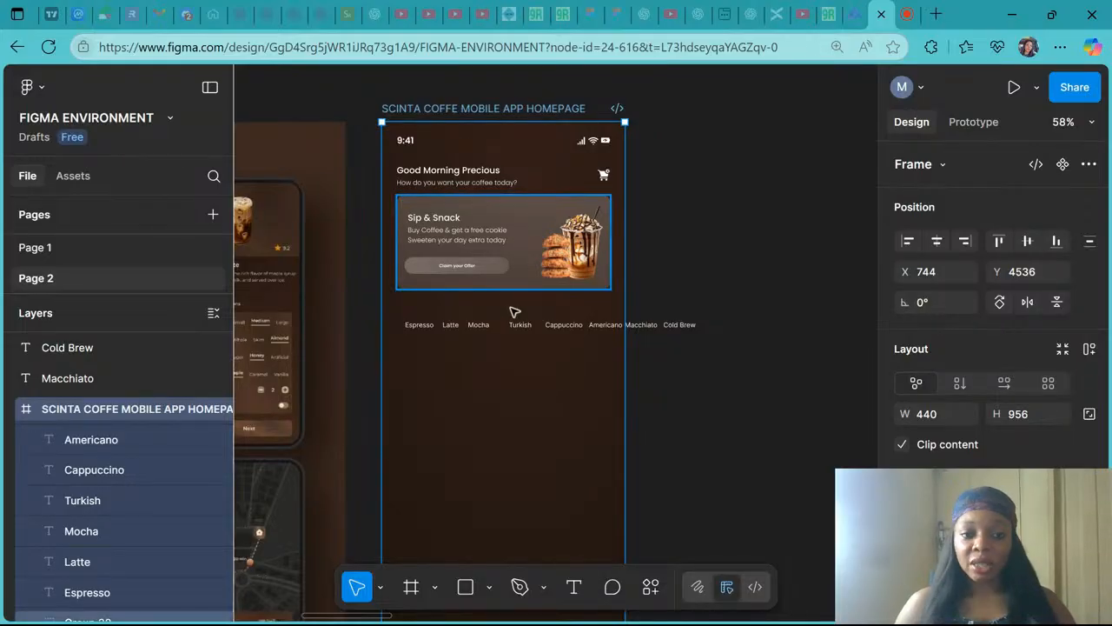
{"action": "left_click", "coordinate": [215, 411]}
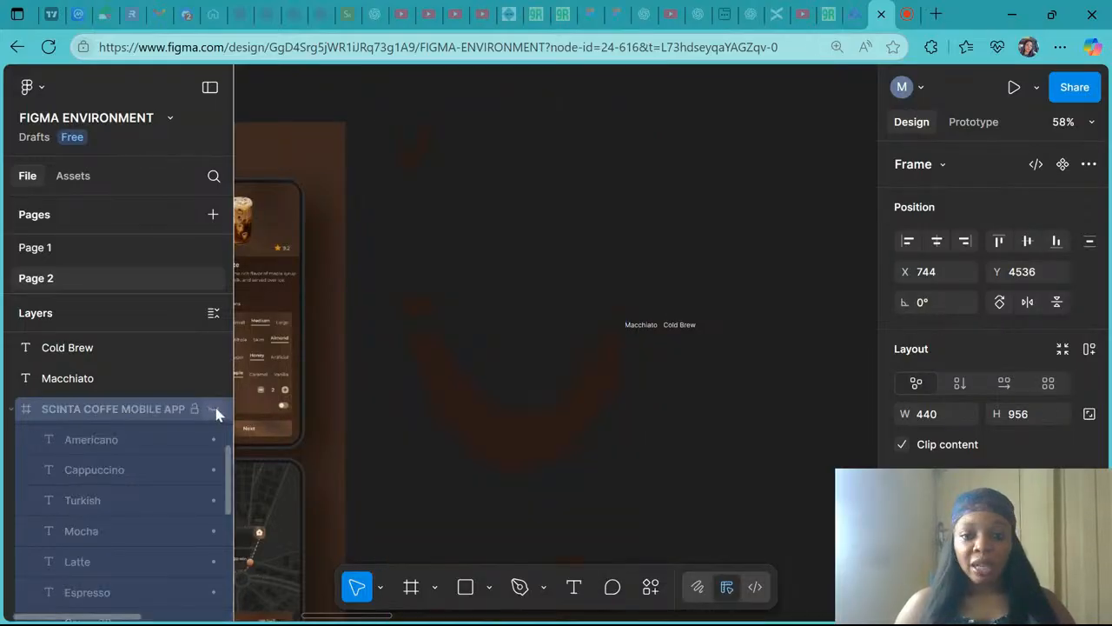
{"action": "left_click", "coordinate": [216, 412]}
{"action": "left_click", "coordinate": [215, 411]}
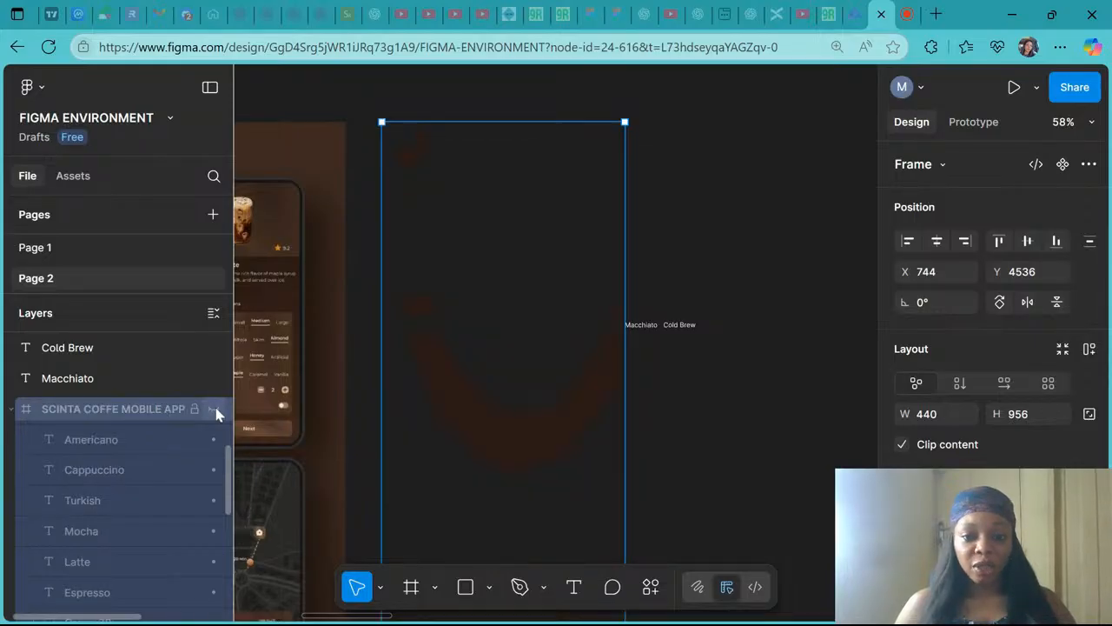
{"action": "left_click", "coordinate": [216, 412]}
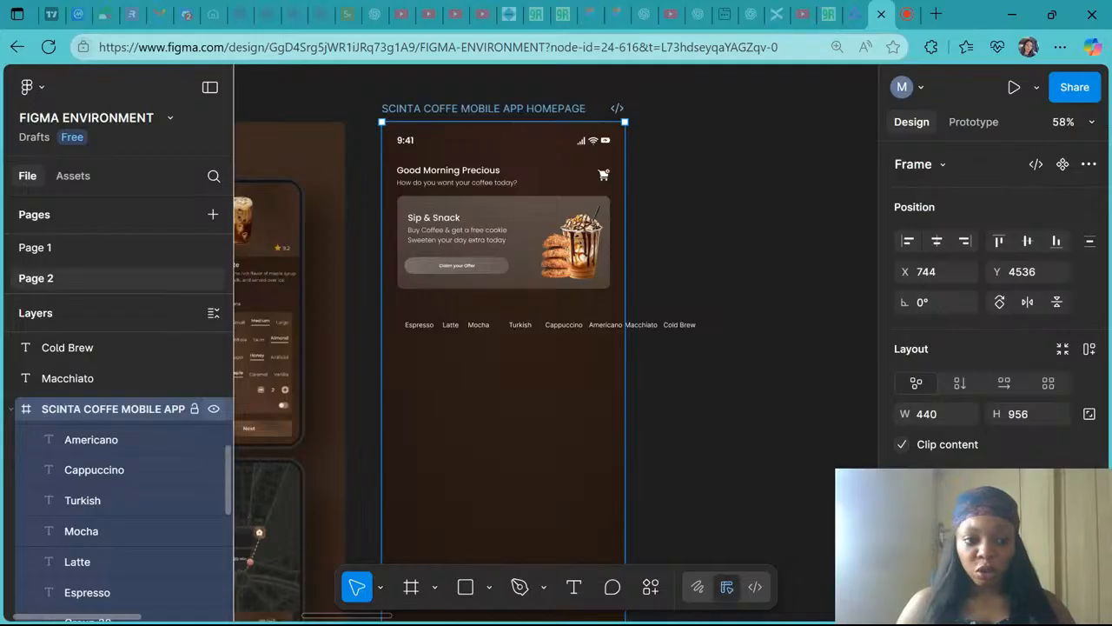
{"action": "left_click", "coordinate": [13, 410]}
{"action": "scroll", "coordinate": [129, 423], "scroll_direction": "up", "scroll_amount": 1}
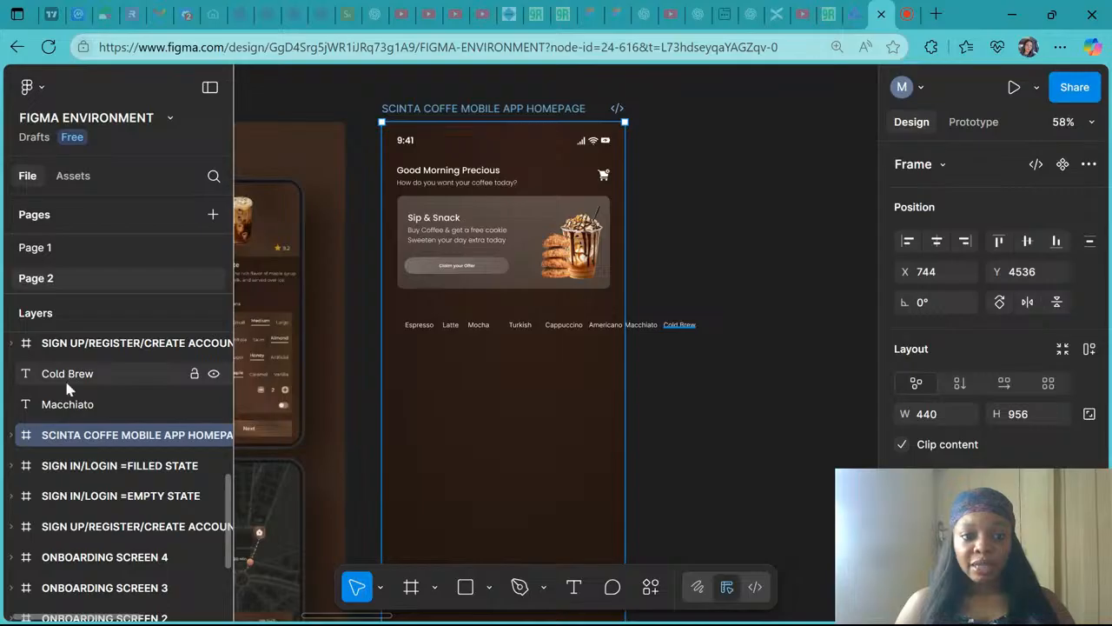
{"action": "left_click", "coordinate": [213, 435]}
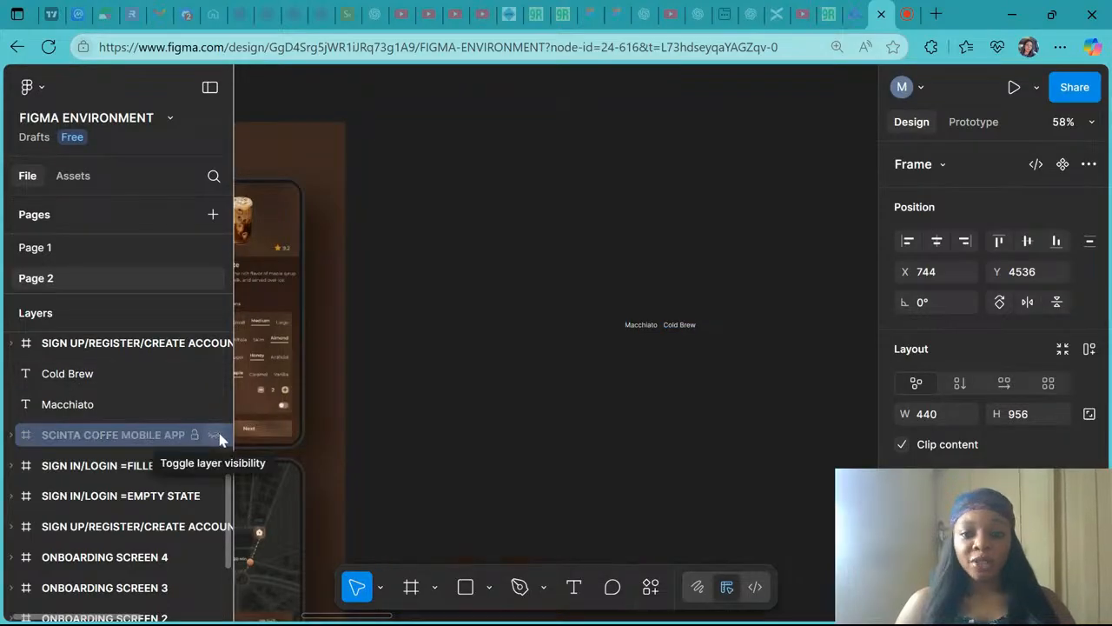
{"action": "left_click", "coordinate": [214, 434]}
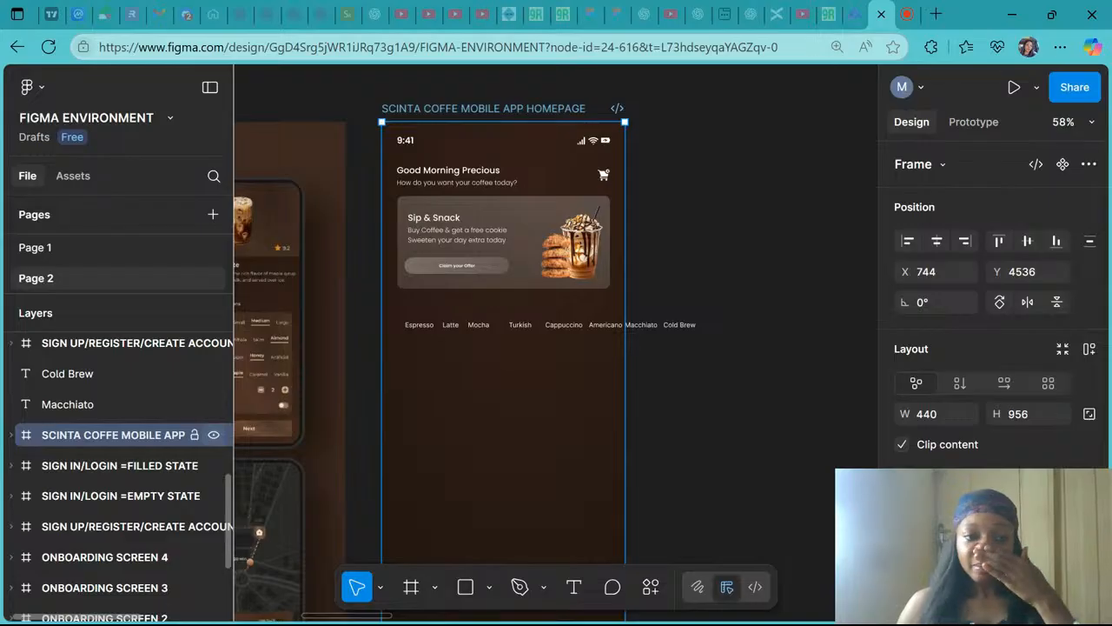
- Move the Cold Brew and Macchiato labels into the Scinta Coffee homepage frame
{"action": "left_click", "coordinate": [86, 374]}
{"action": "left_click", "coordinate": [91, 404], "text": "shift"}
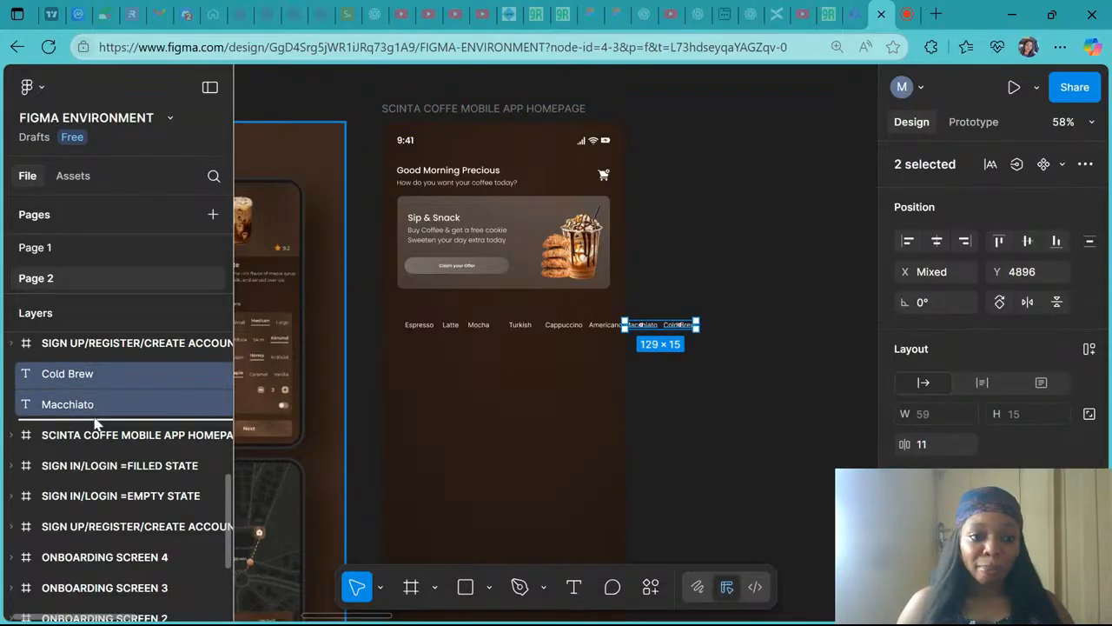
{"action": "left_click_drag", "start_coordinate": [105, 441], "coordinate": [104, 441]}
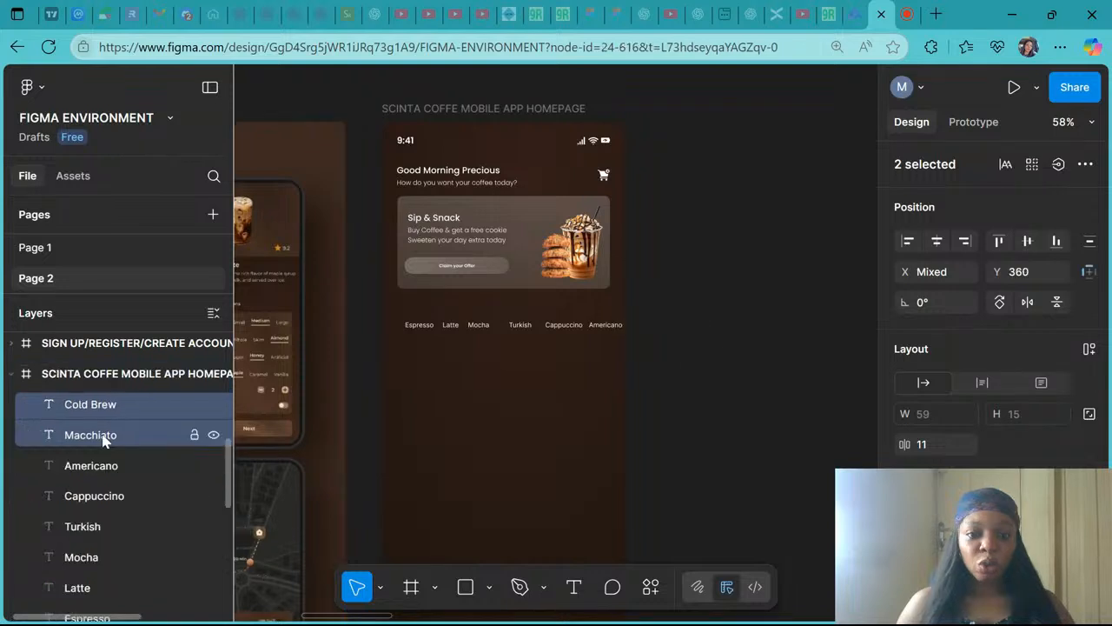
- Turn off content clipping on the homepage frame
{"action": "left_click", "coordinate": [122, 375]}
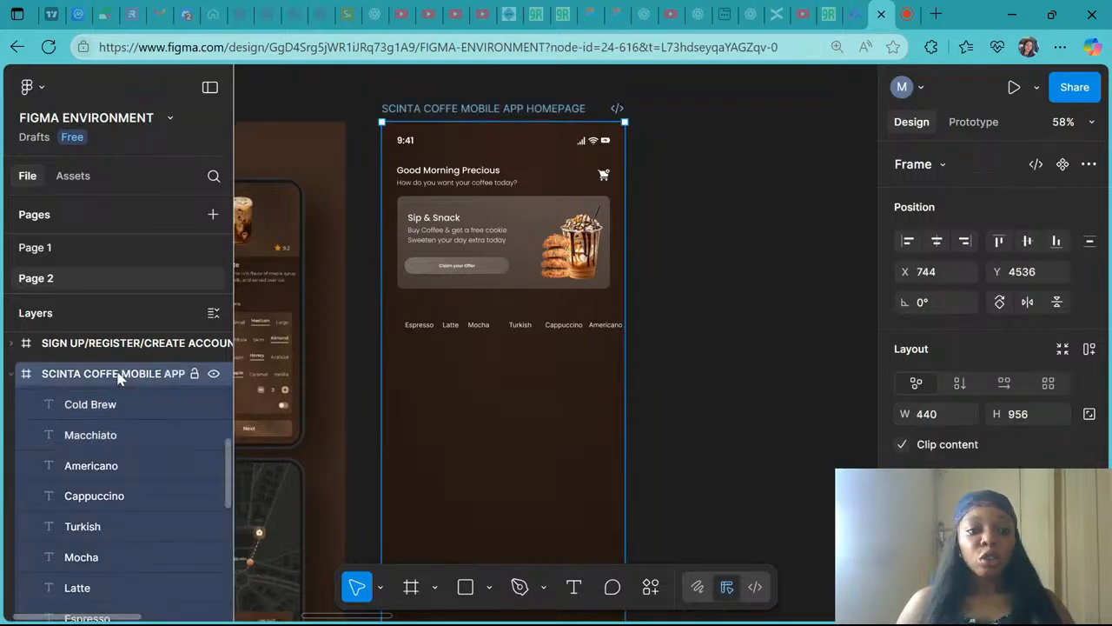
{"action": "left_click", "coordinate": [215, 374]}
{"action": "left_click", "coordinate": [217, 376]}
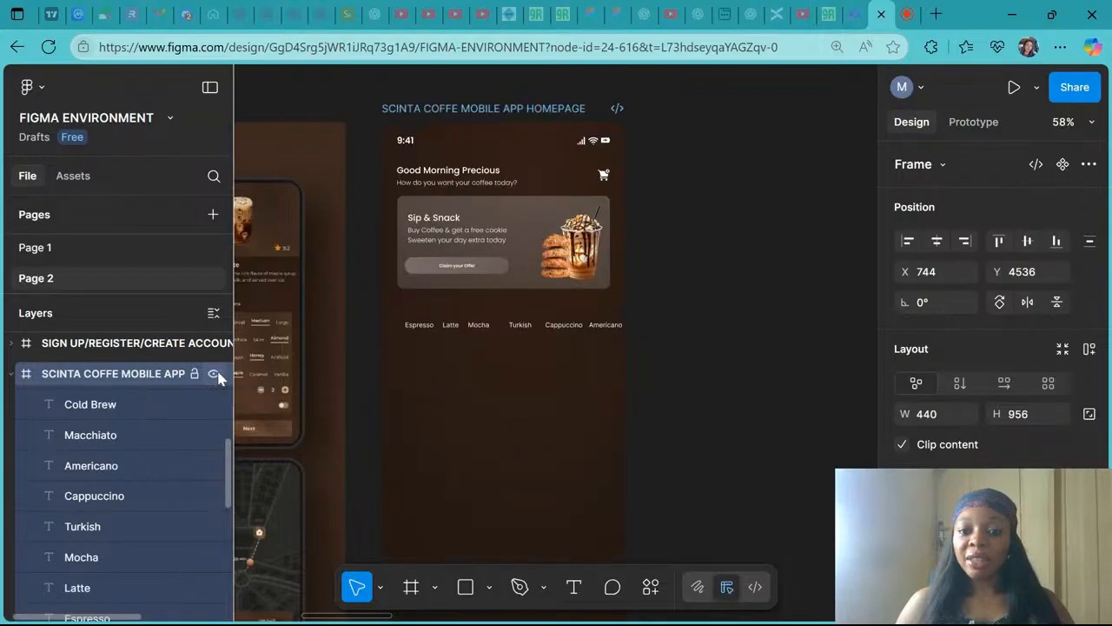
{"action": "left_click", "coordinate": [216, 375]}
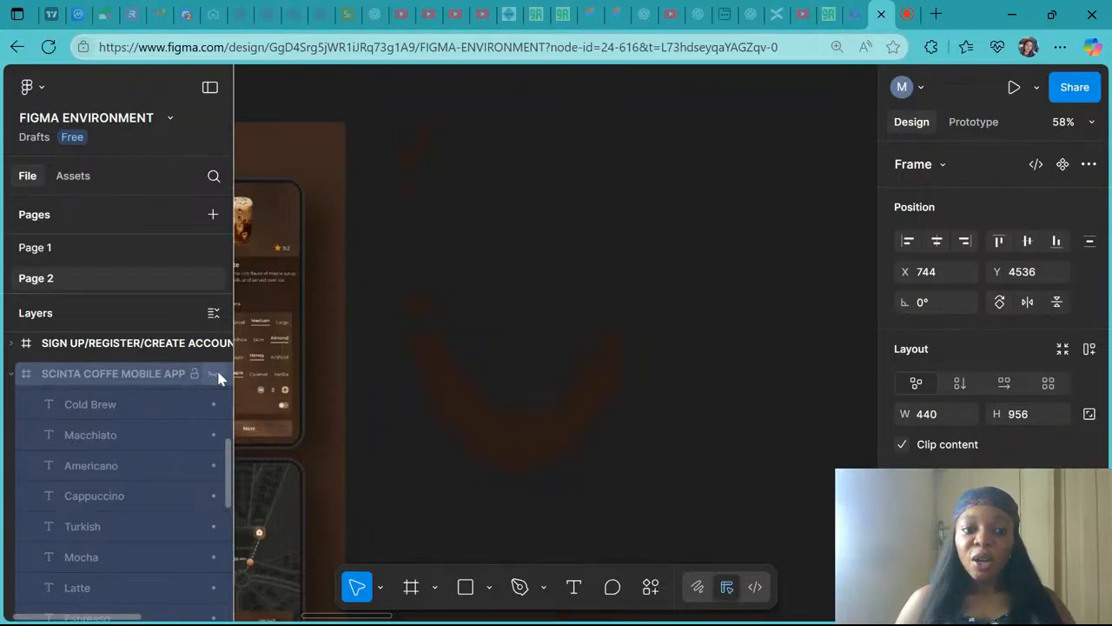
{"action": "left_click", "coordinate": [216, 375]}
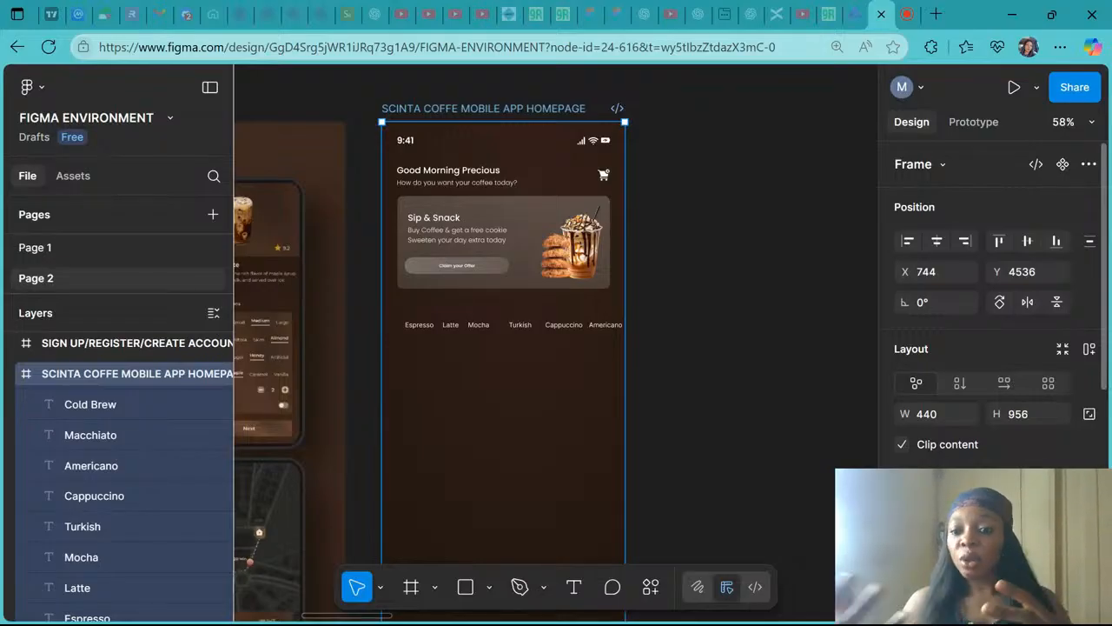
{"action": "left_click", "coordinate": [902, 444]}
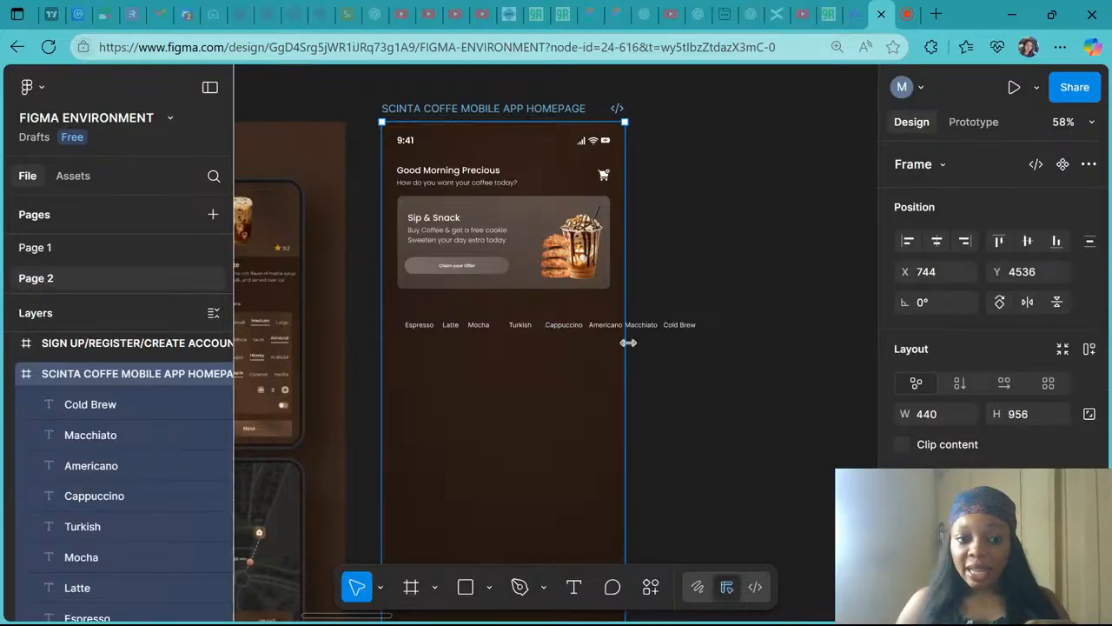
{"action": "left_click", "coordinate": [215, 375]}
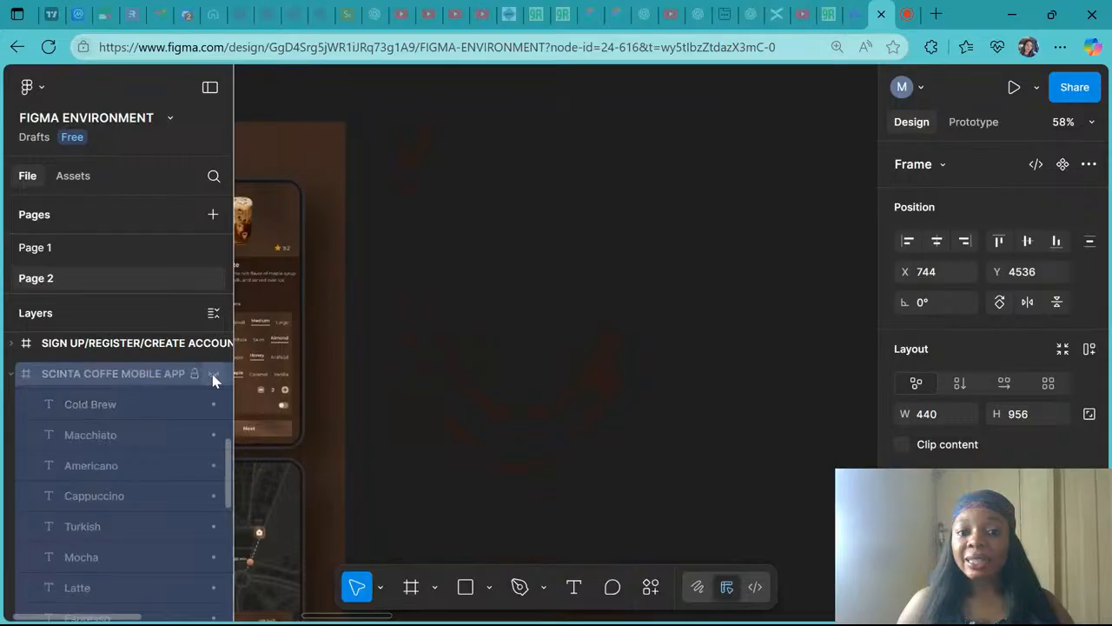
{"action": "left_click", "coordinate": [214, 376]}
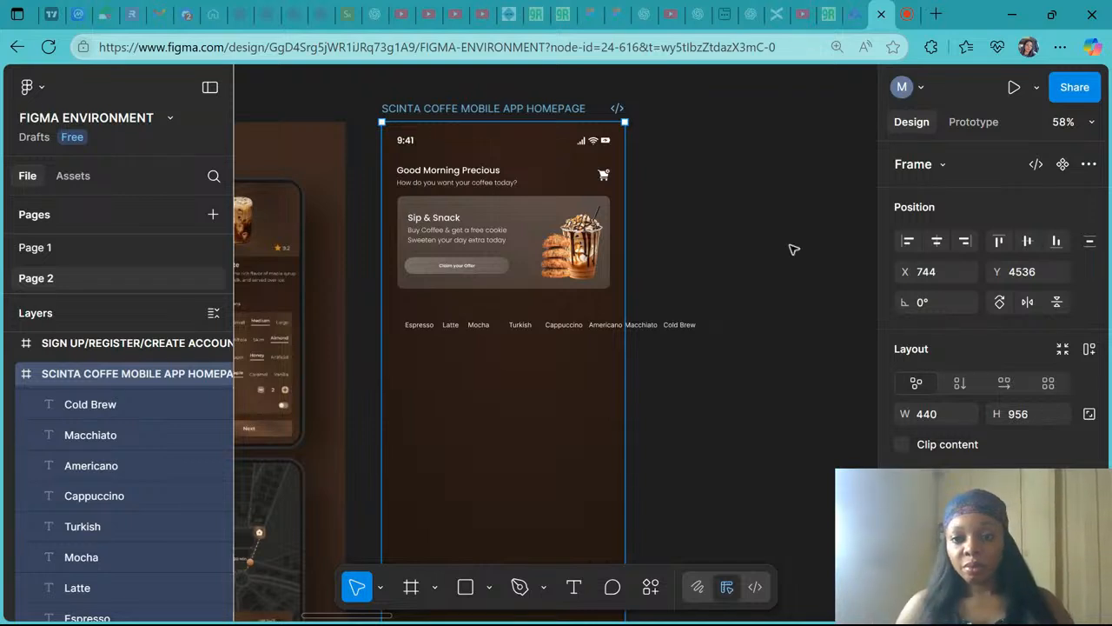
{"action": "left_click", "coordinate": [907, 10]}
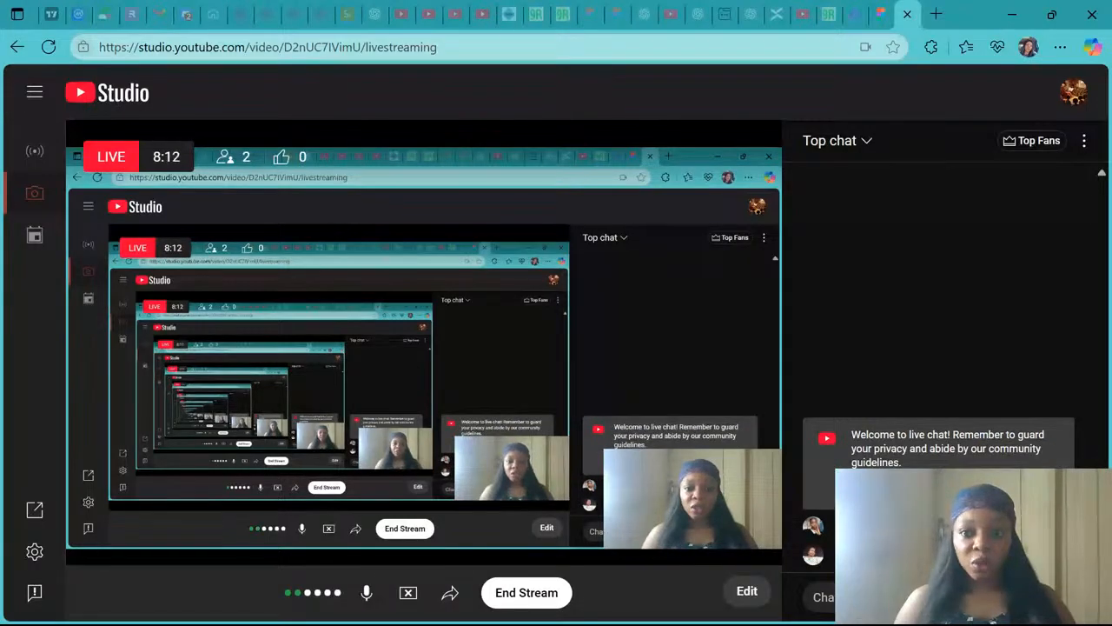
{"action": "left_click", "coordinate": [878, 8]}
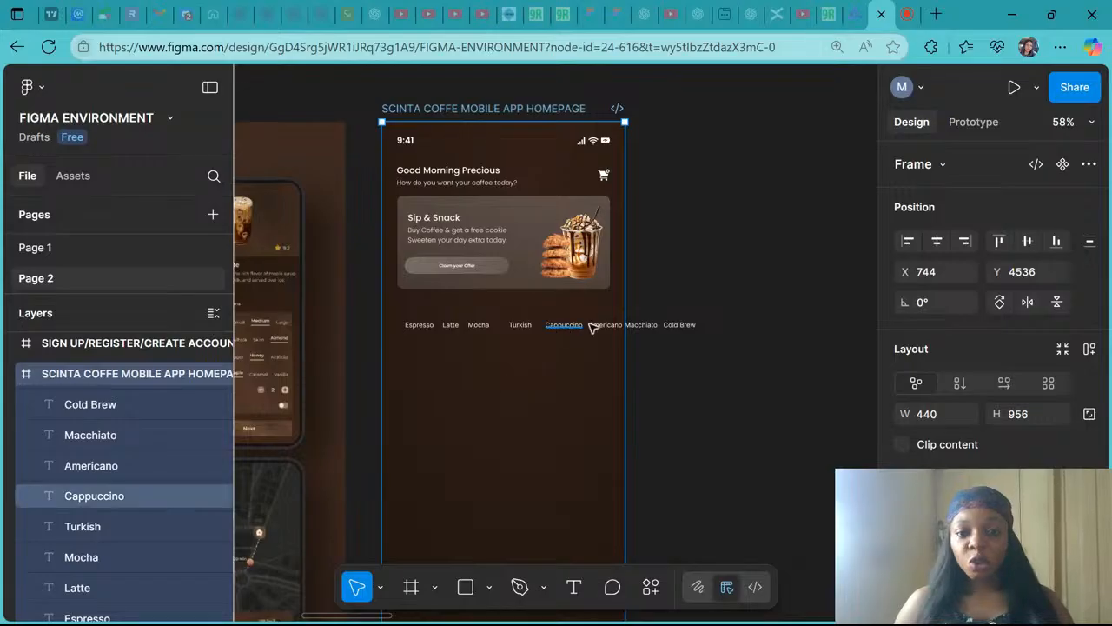
{"action": "left_click", "coordinate": [902, 444]}
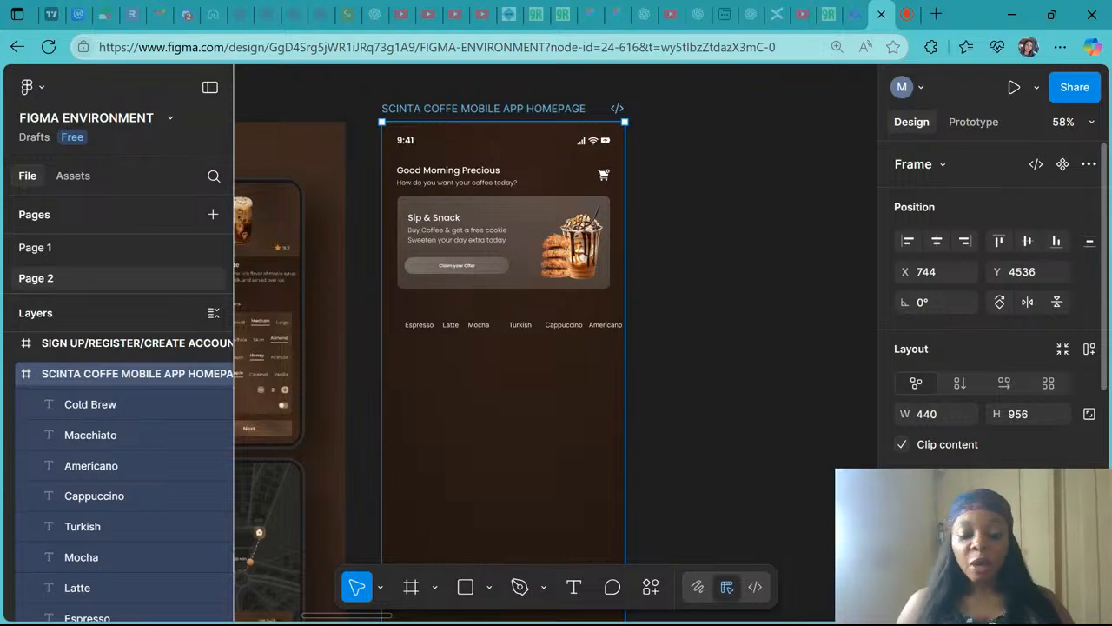
{"action": "left_click", "coordinate": [903, 446]}
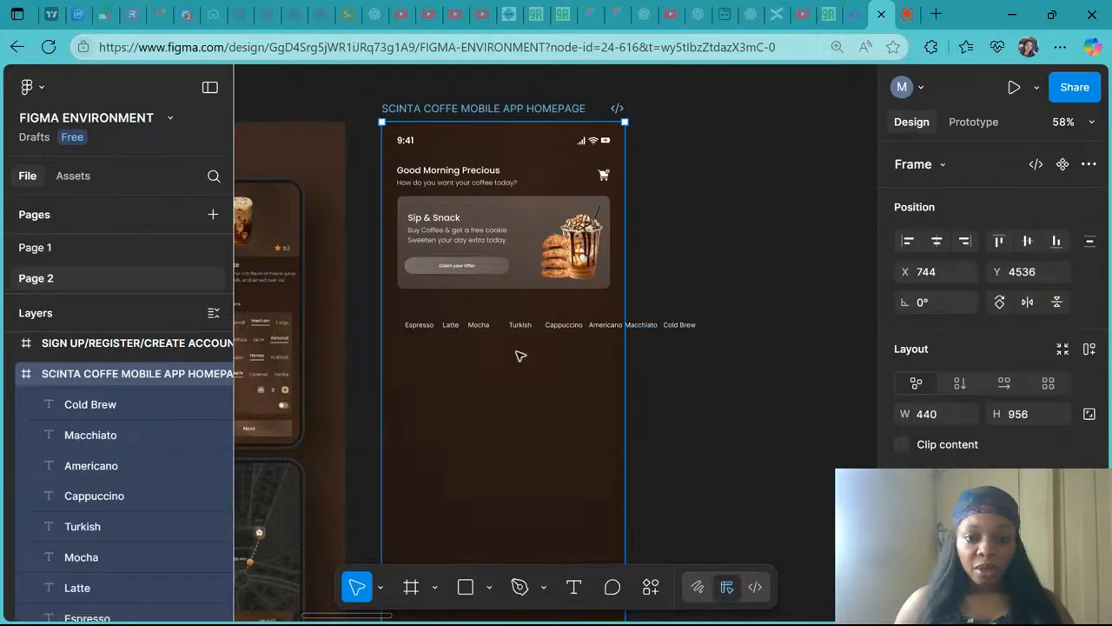
- Select all eight category labels and set their font to Poppins at size 16
{"action": "scroll", "coordinate": [520, 355], "scroll_direction": "up", "scroll_amount": 3}
{"action": "left_click", "coordinate": [392, 318]}
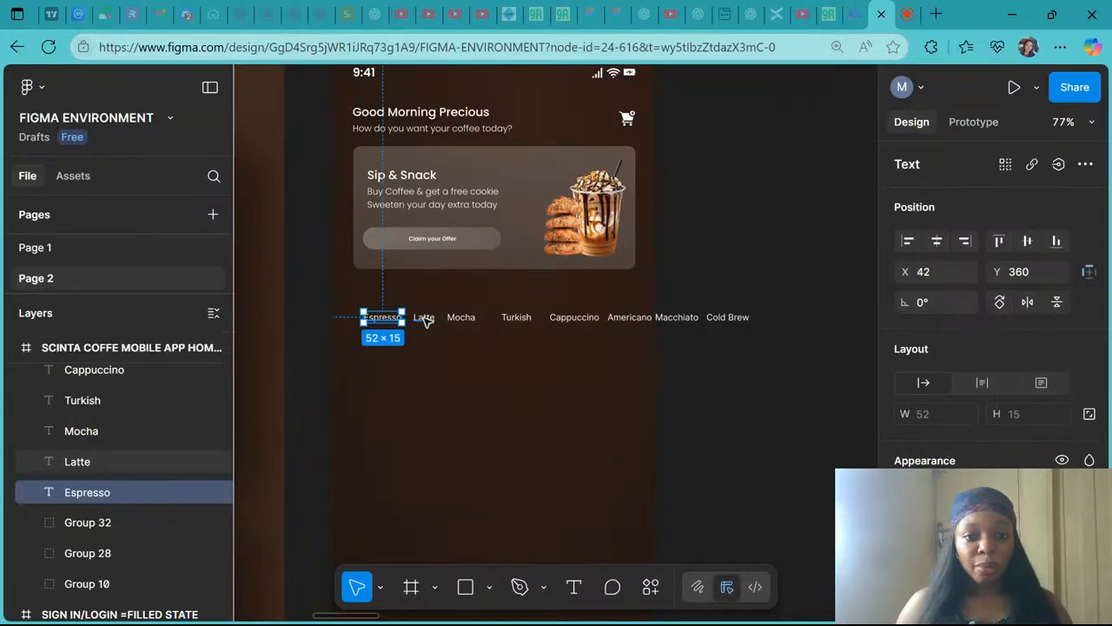
{"action": "left_click", "coordinate": [424, 318], "text": "shift"}
{"action": "left_click", "coordinate": [462, 318], "text": "shift"}
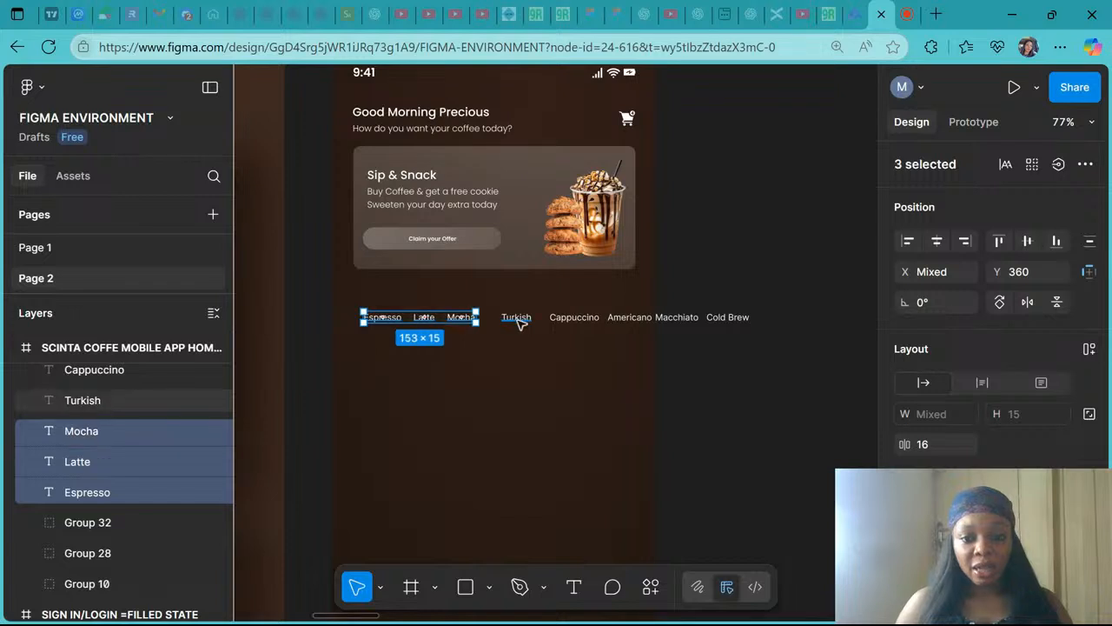
{"action": "left_click", "coordinate": [517, 318], "text": "shift"}
{"action": "left_click", "coordinate": [580, 318], "text": "shift"}
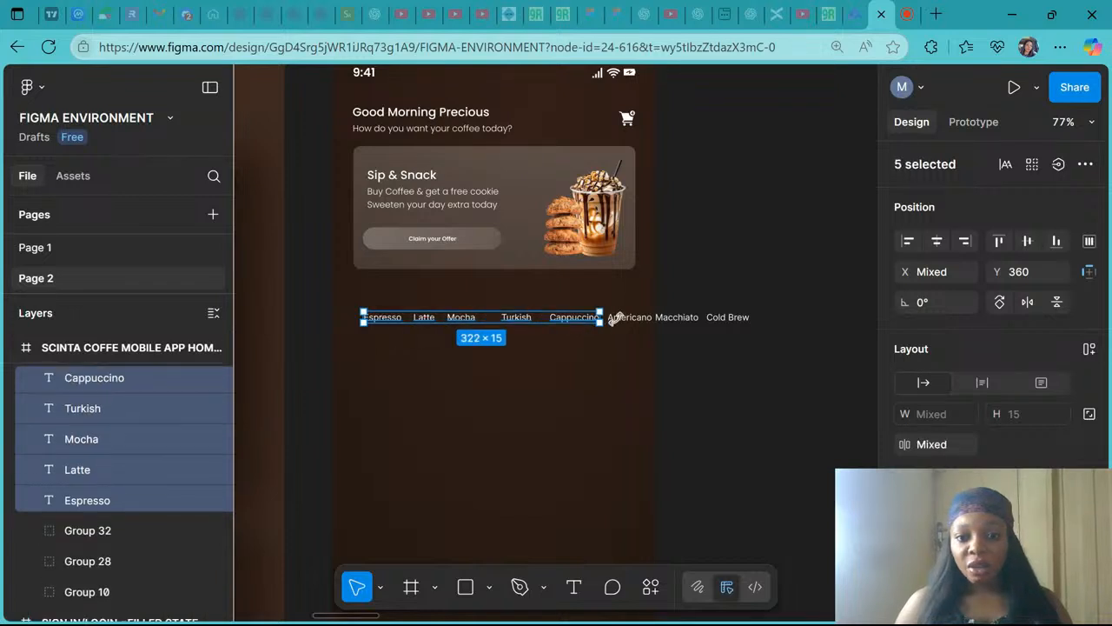
{"action": "left_click", "coordinate": [622, 319], "text": "shift"}
{"action": "left_click", "coordinate": [669, 319], "text": "shift"}
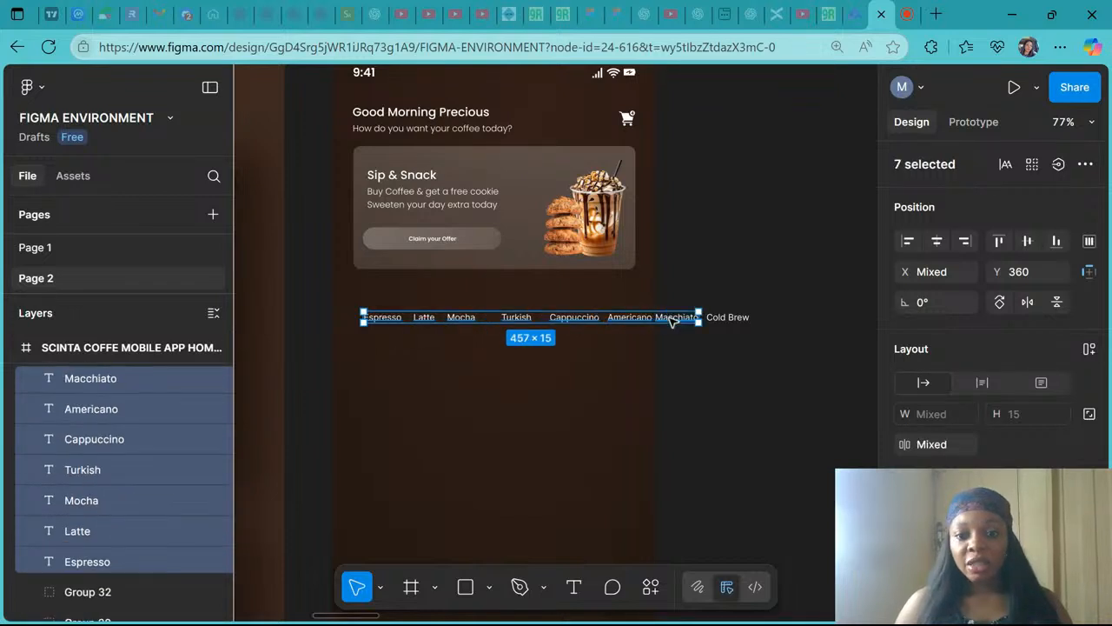
{"action": "left_click", "coordinate": [726, 318], "text": "shift"}
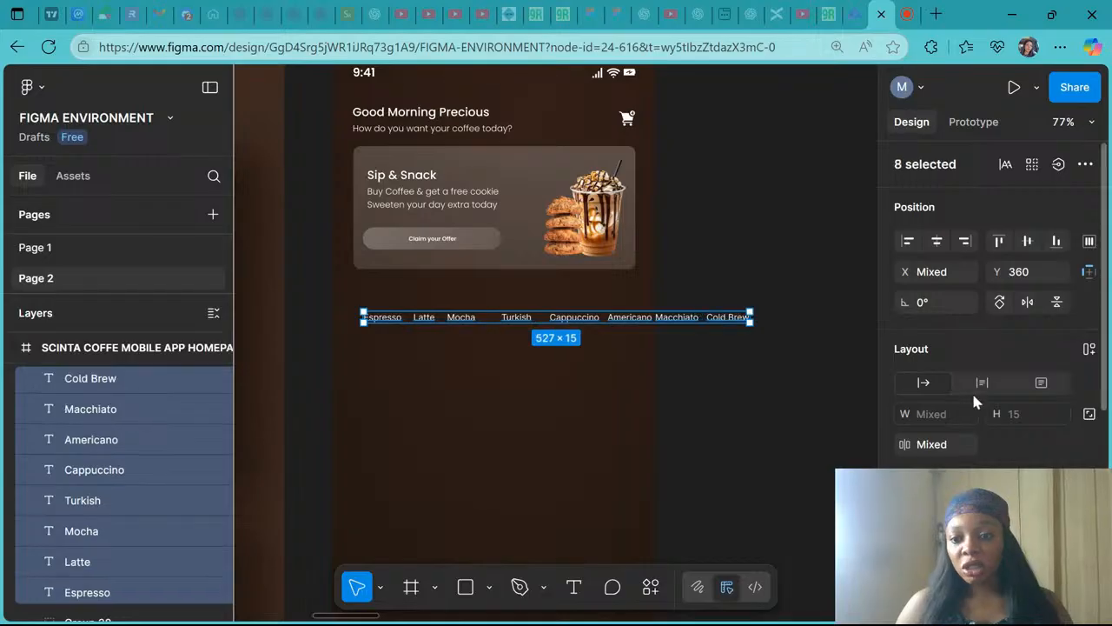
{"action": "scroll", "coordinate": [971, 390], "scroll_direction": "down", "scroll_amount": 3}
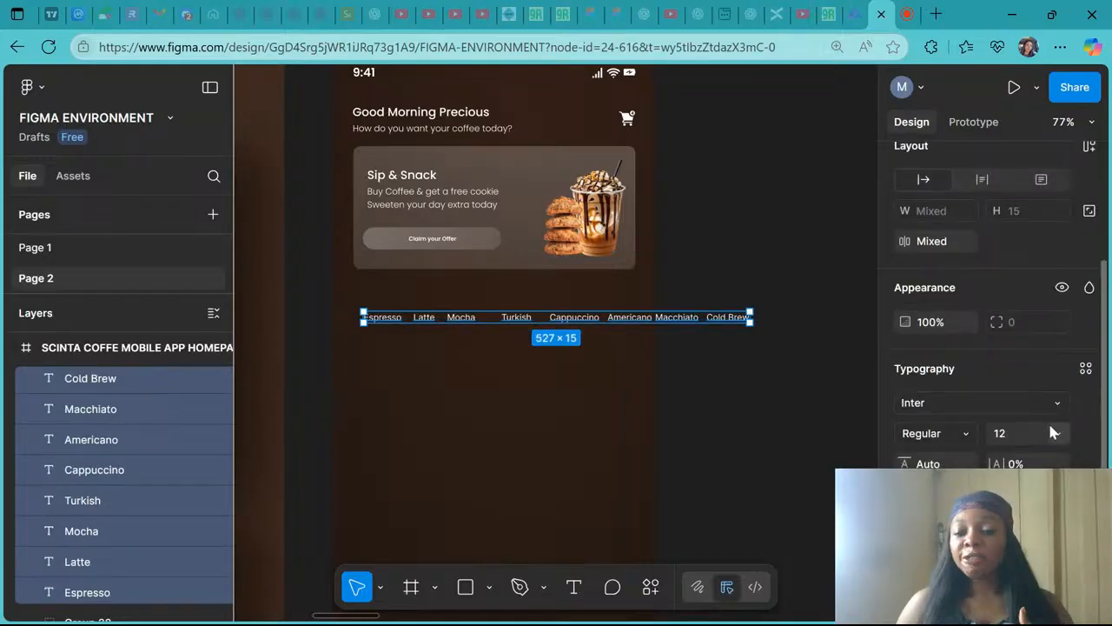
{"action": "left_click", "coordinate": [942, 402]}
{"action": "type", "text": "p"}
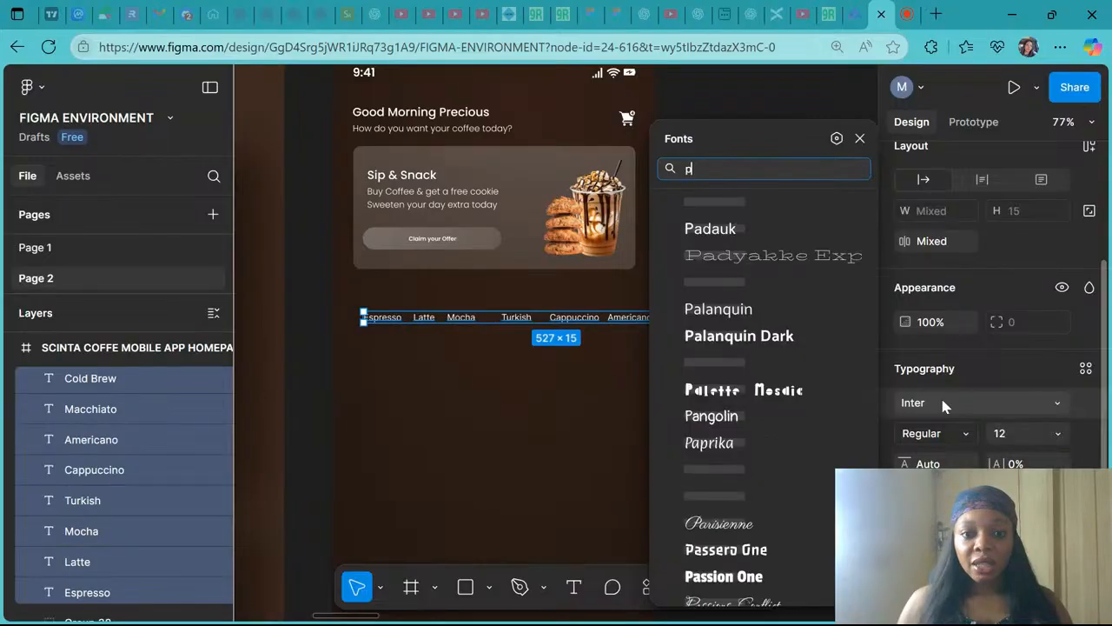
{"action": "type", "text": "opp"}
{"action": "left_click", "coordinate": [762, 201]}
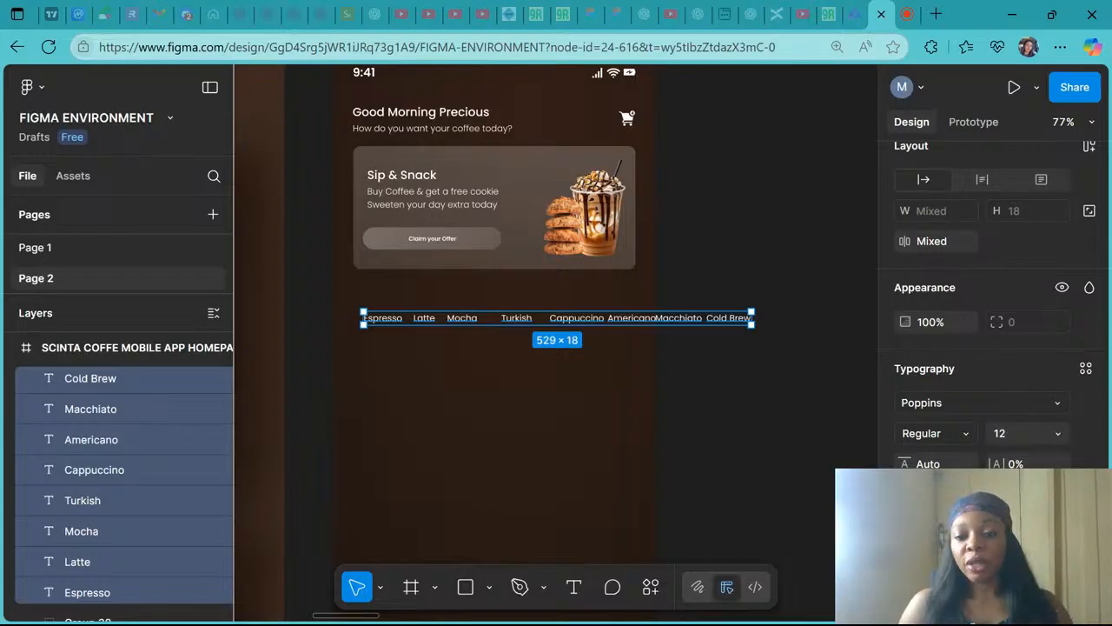
{"action": "left_click", "coordinate": [1058, 432]}
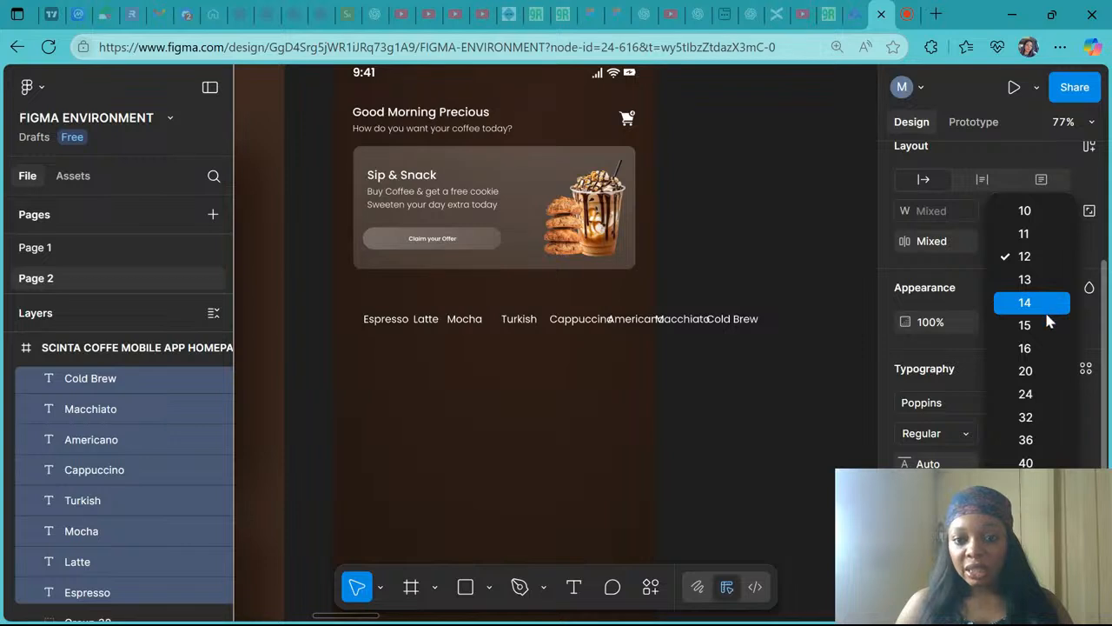
{"action": "left_click", "coordinate": [1050, 359]}
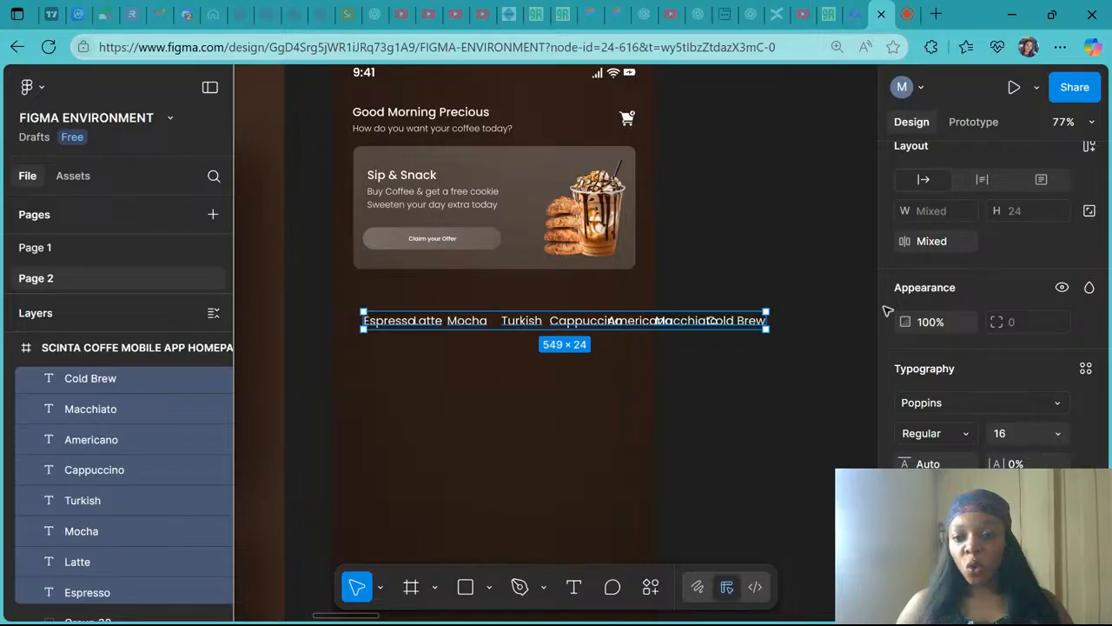
- Tidy up the eight selected category labels into an evenly arranged row
{"action": "scroll", "coordinate": [1051, 228], "scroll_direction": "up", "scroll_amount": 2}
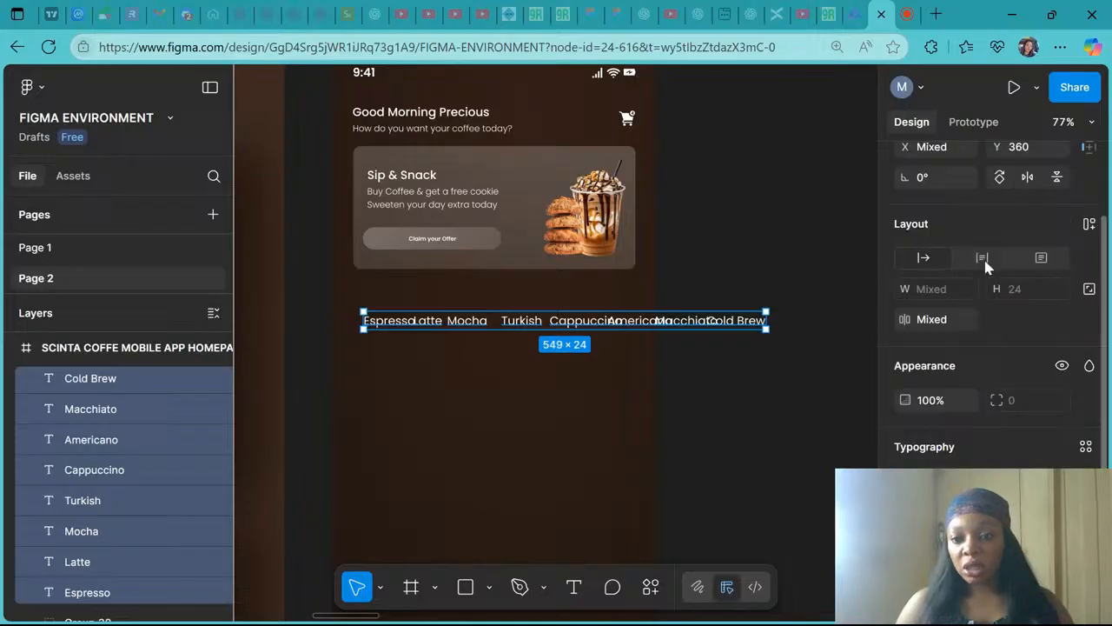
{"action": "left_click", "coordinate": [951, 317]}
{"action": "scroll", "coordinate": [947, 311], "scroll_direction": "up", "scroll_amount": 3}
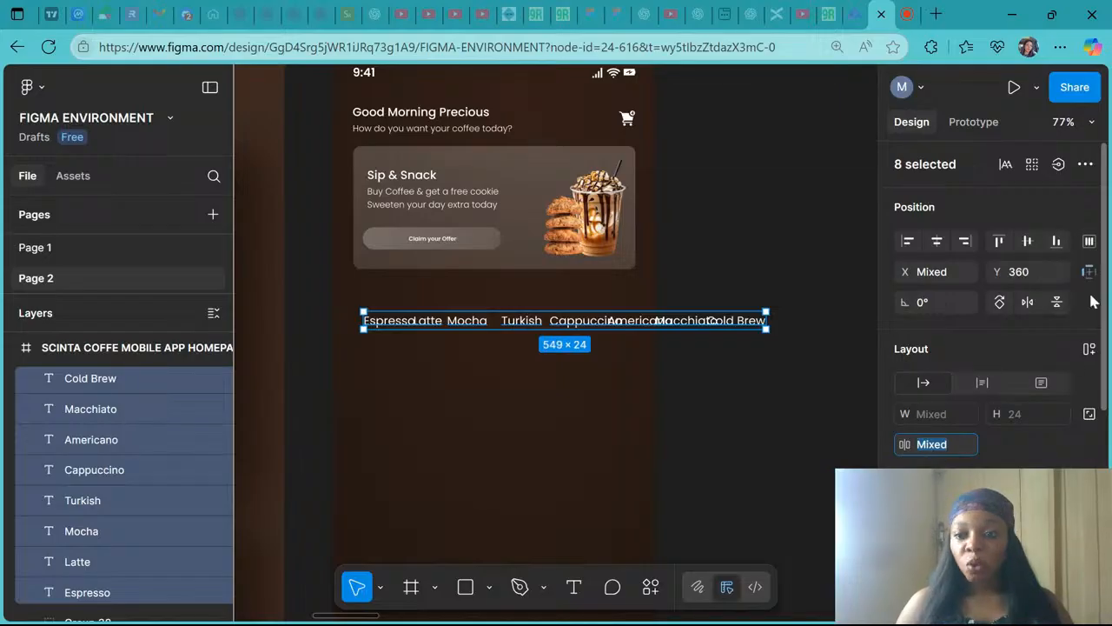
{"action": "left_click", "coordinate": [1092, 243]}
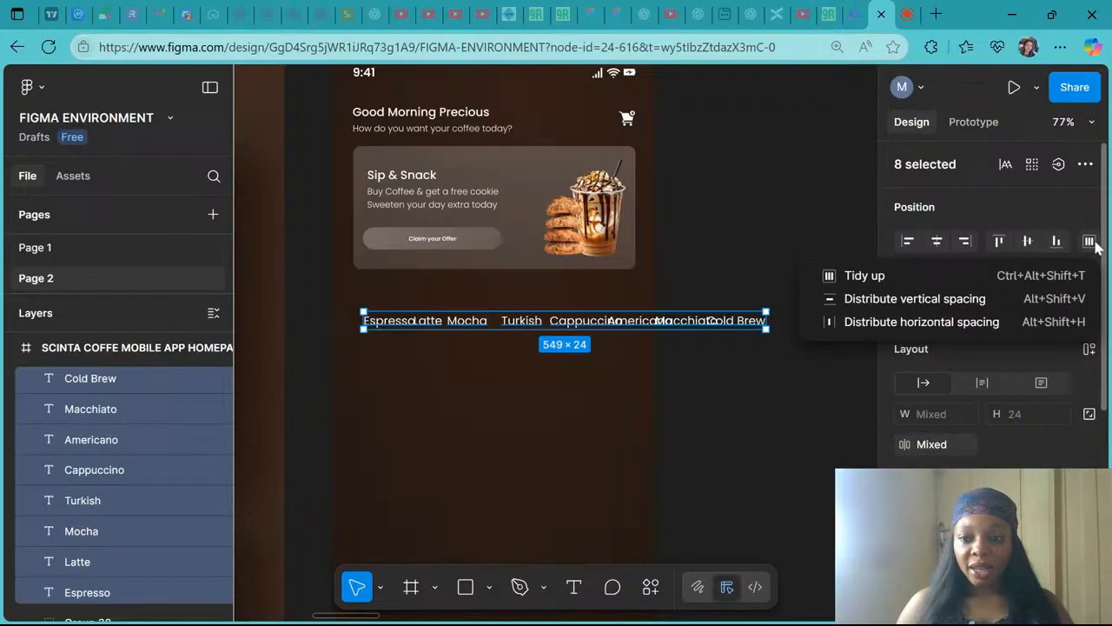
{"action": "left_click", "coordinate": [971, 273]}
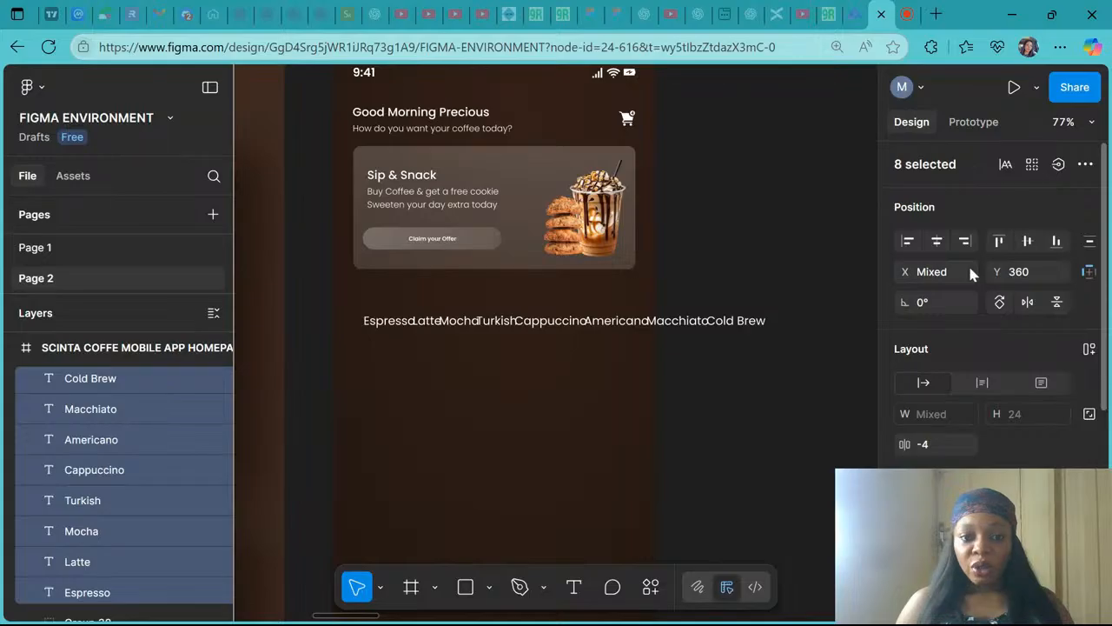
- Set the spacing between the category labels to 12
{"action": "left_click", "coordinate": [1090, 241]}
{"action": "left_click", "coordinate": [960, 309]}
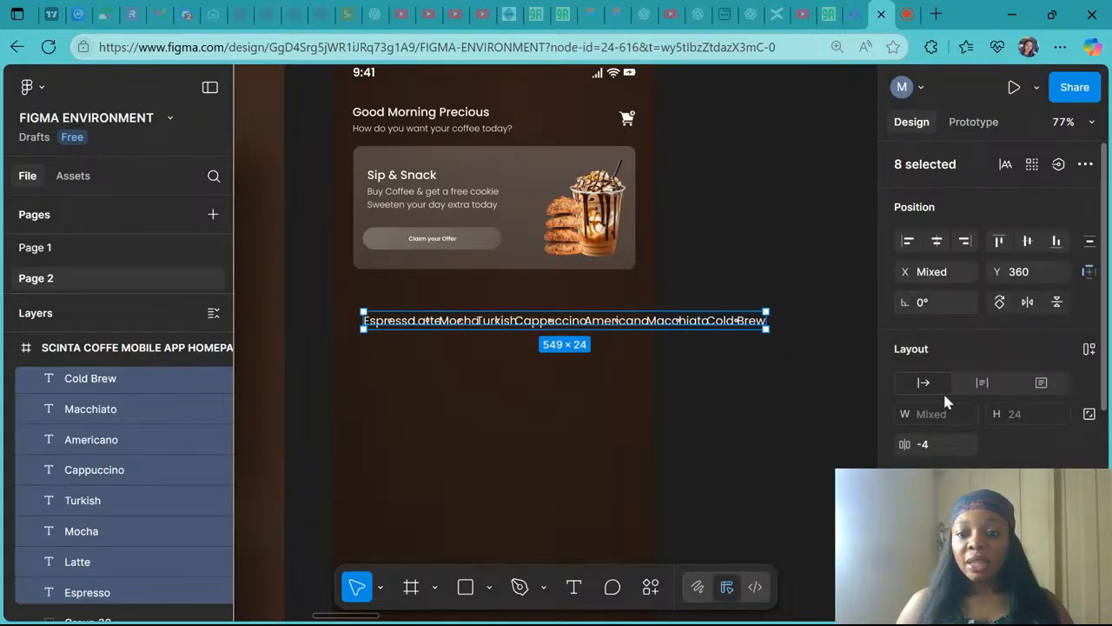
{"action": "left_click", "coordinate": [928, 445]}
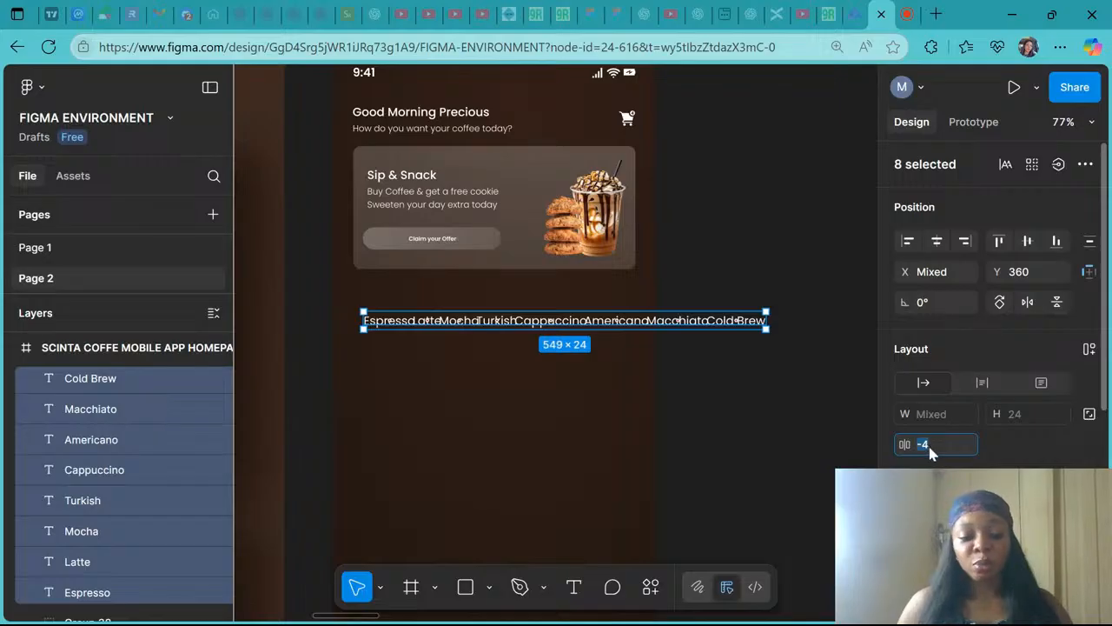
{"action": "type", "text": "12"}
{"action": "key", "text": "Return"}
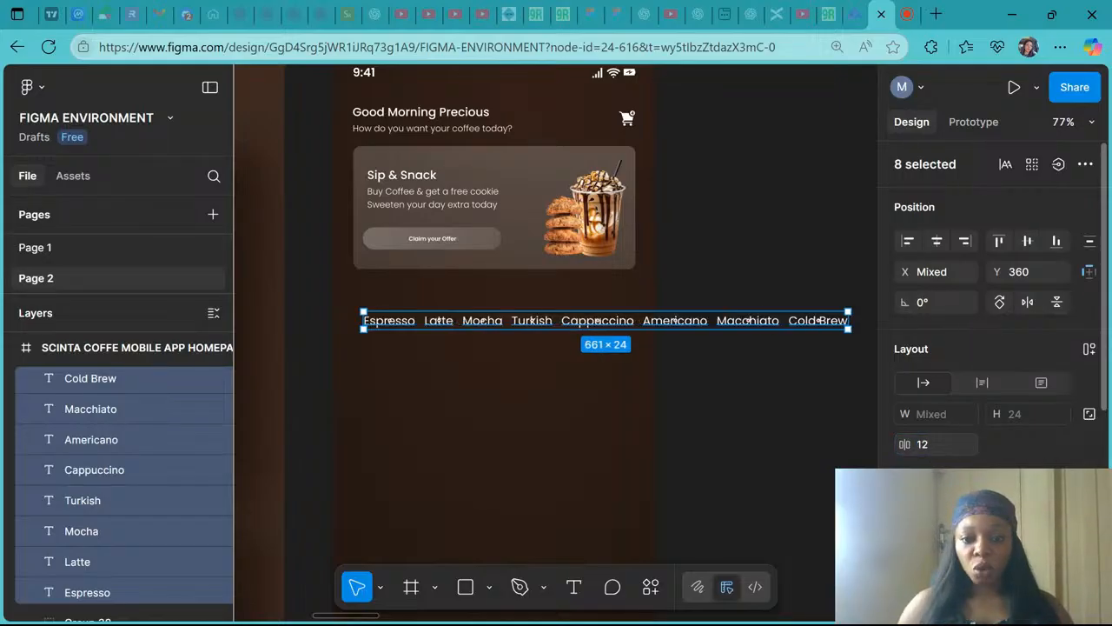
- Set the spacing between the category labels to 16
{"action": "scroll", "coordinate": [380, 326], "scroll_direction": "up", "scroll_amount": 3}
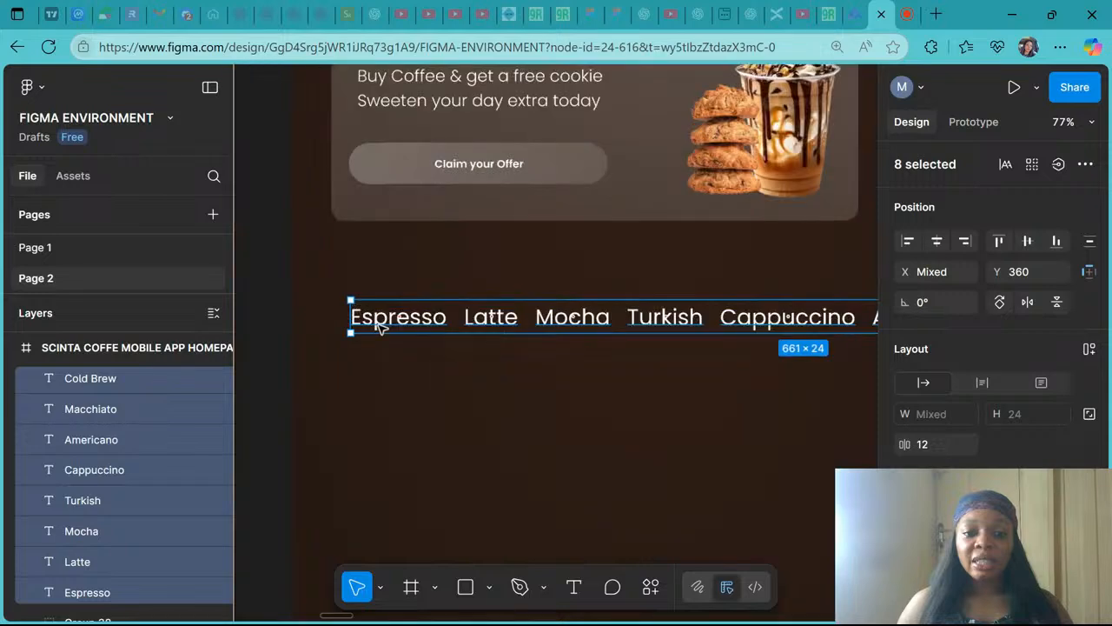
{"action": "scroll", "coordinate": [678, 339], "scroll_direction": "down", "scroll_amount": 3}
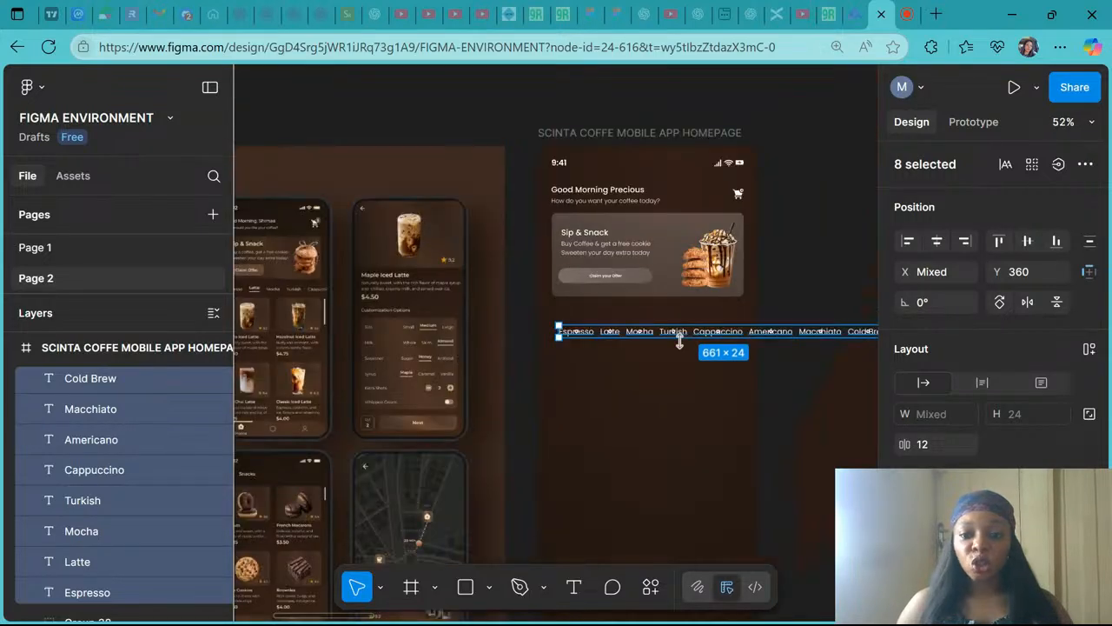
{"action": "scroll", "coordinate": [680, 340], "scroll_direction": "right", "scroll_amount": 1}
{"action": "left_click", "coordinate": [945, 446]}
{"action": "key", "text": "BackSpace"}
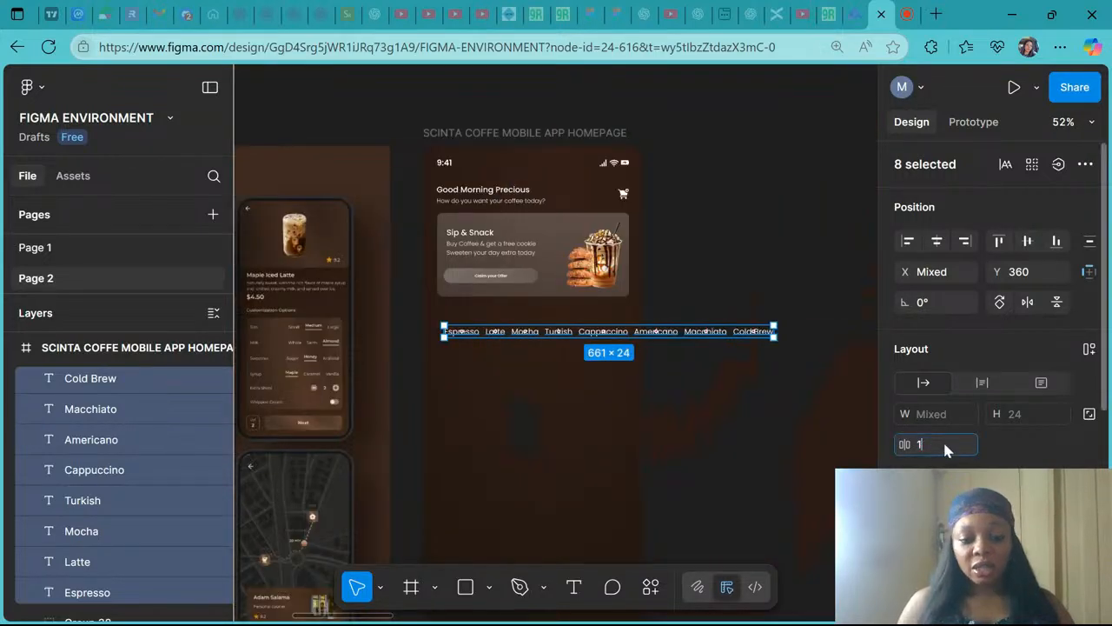
{"action": "type", "text": "6"}
{"action": "key", "text": "Return"}
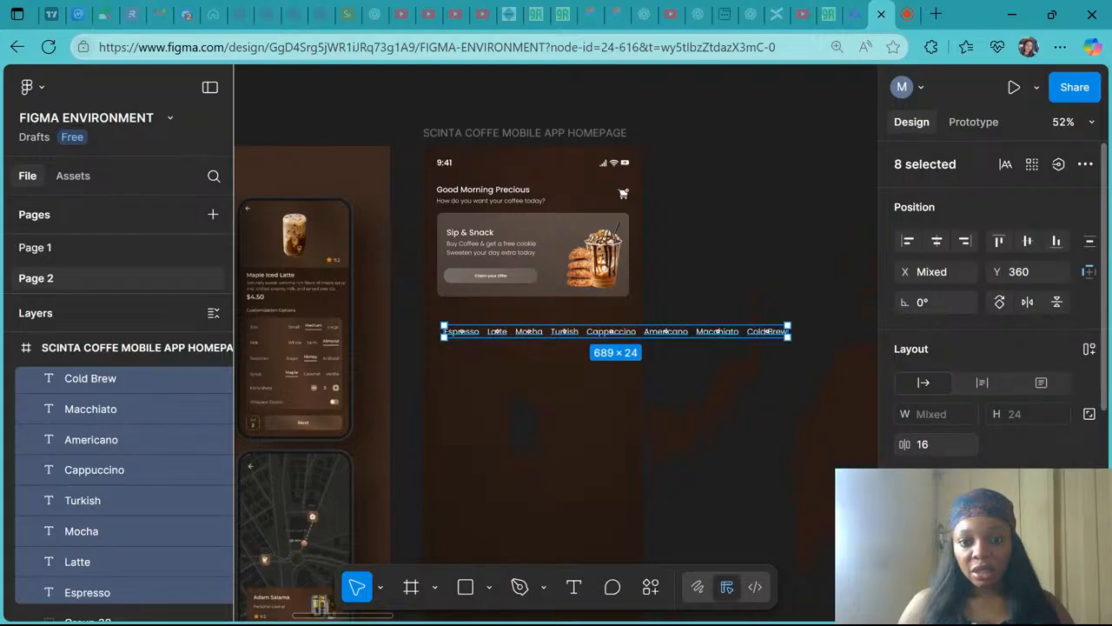
- Move the category label row up, closer to the Sip & Snack banner
{"action": "scroll", "coordinate": [620, 356], "scroll_direction": "up", "scroll_amount": 5}
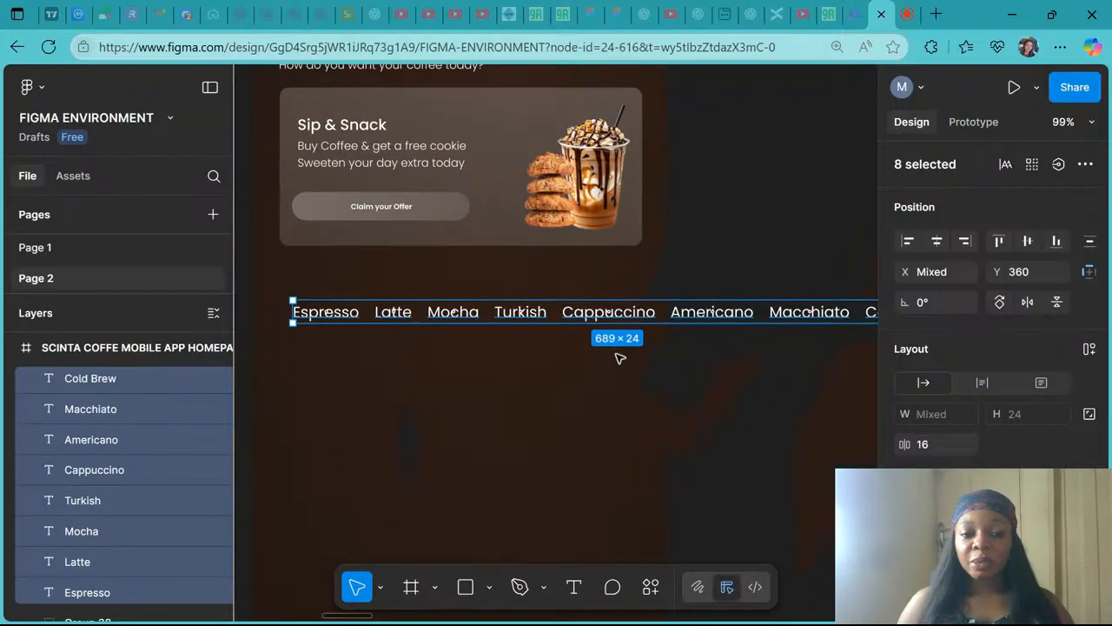
{"action": "scroll", "coordinate": [619, 356], "scroll_direction": "up", "scroll_amount": 1}
{"action": "scroll", "coordinate": [620, 356], "scroll_direction": "down", "scroll_amount": 2}
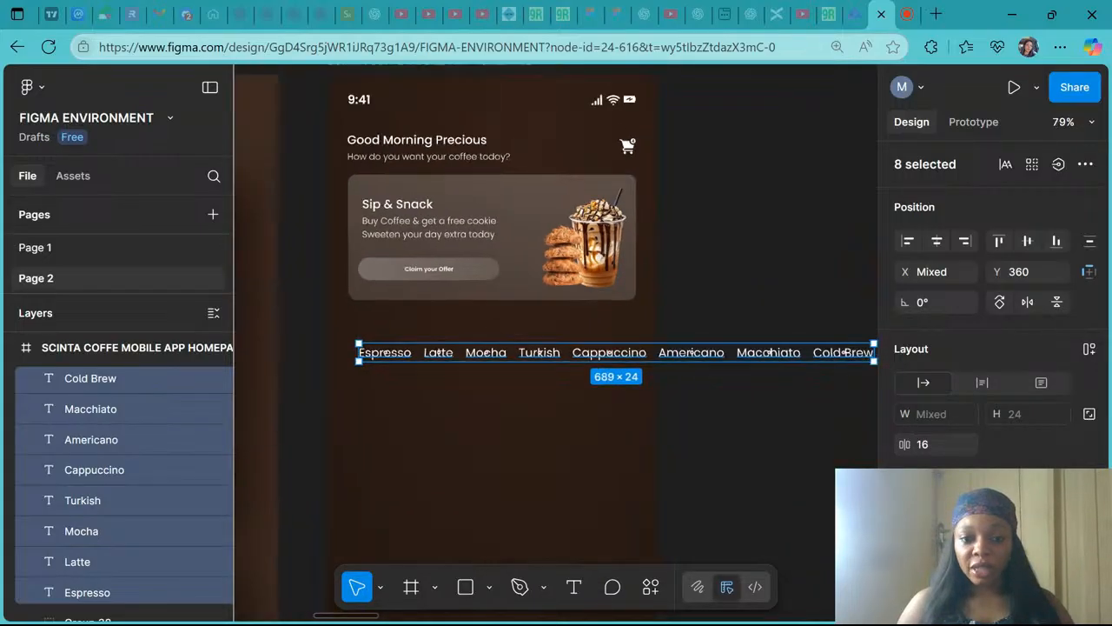
{"action": "left_click_drag", "start_coordinate": [603, 355], "coordinate": [606, 334]}
{"action": "scroll", "coordinate": [706, 405], "scroll_direction": "down", "scroll_amount": 3}
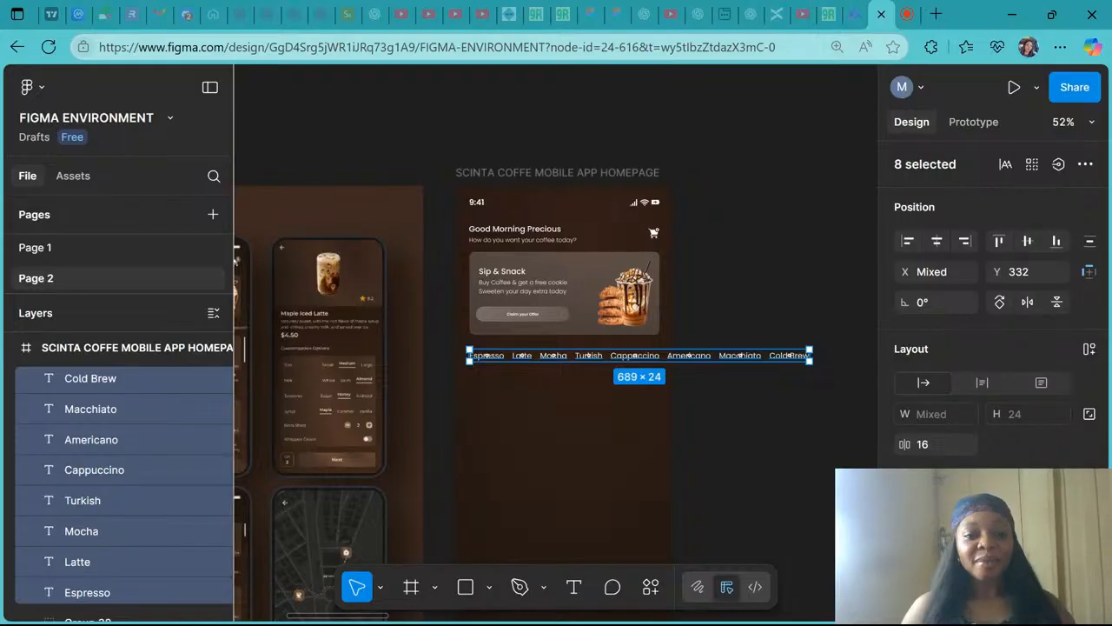
- Examine the underline beneath the active Latte tab in the reference mockup
{"action": "scroll", "coordinate": [547, 402], "scroll_direction": "up", "scroll_amount": 5}
{"action": "scroll", "coordinate": [695, 404], "scroll_direction": "down", "scroll_amount": 3}
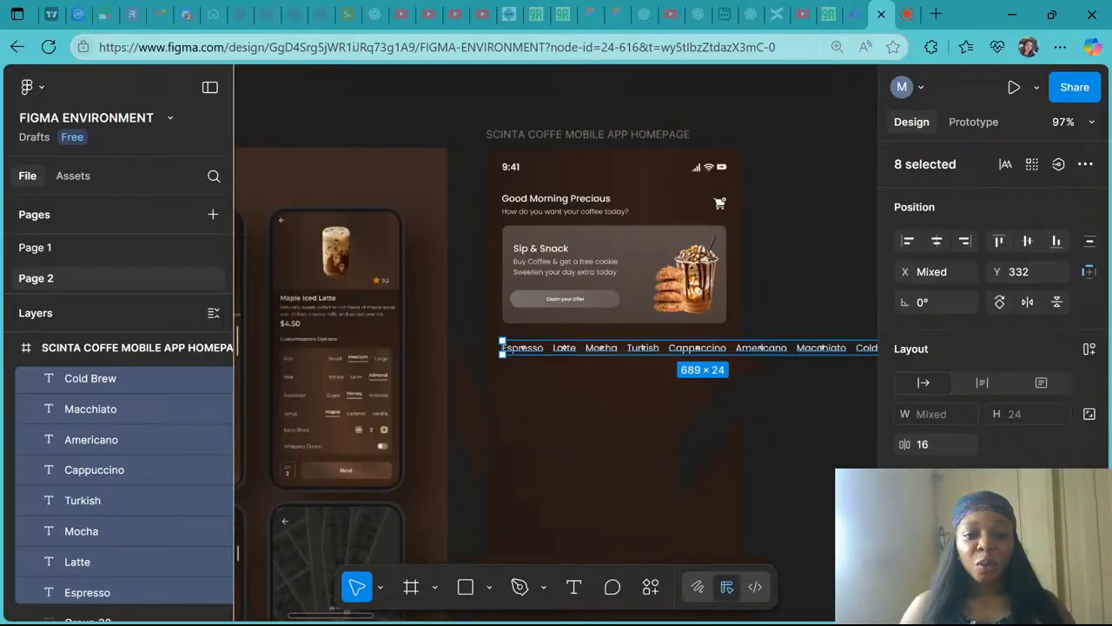
{"action": "left_click", "coordinate": [617, 399]}
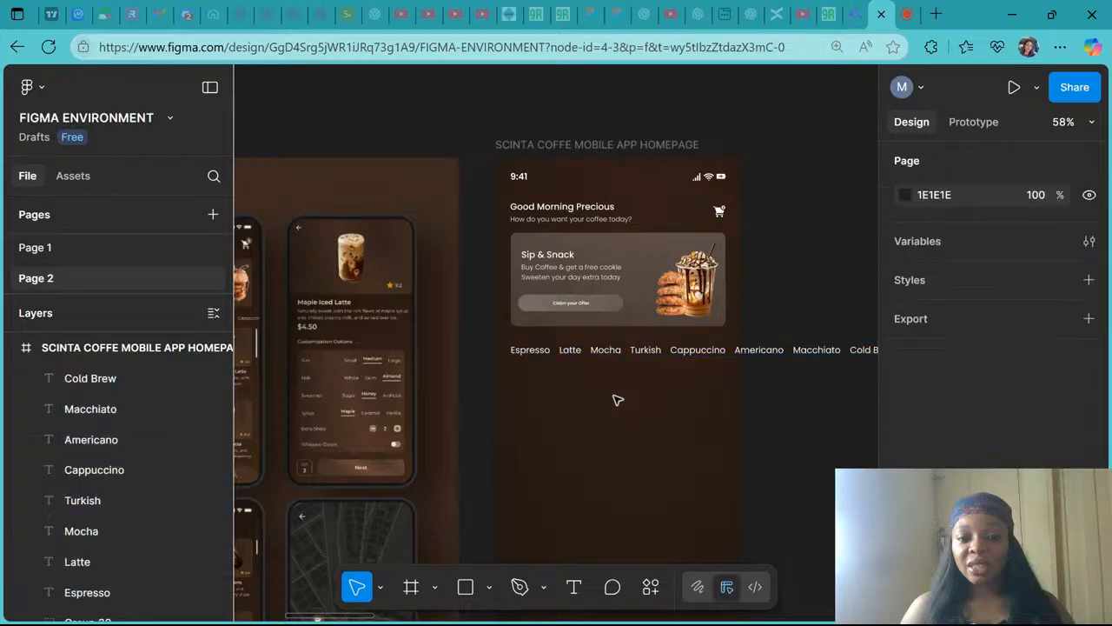
{"action": "scroll", "coordinate": [617, 400], "scroll_direction": "left", "scroll_amount": 6}
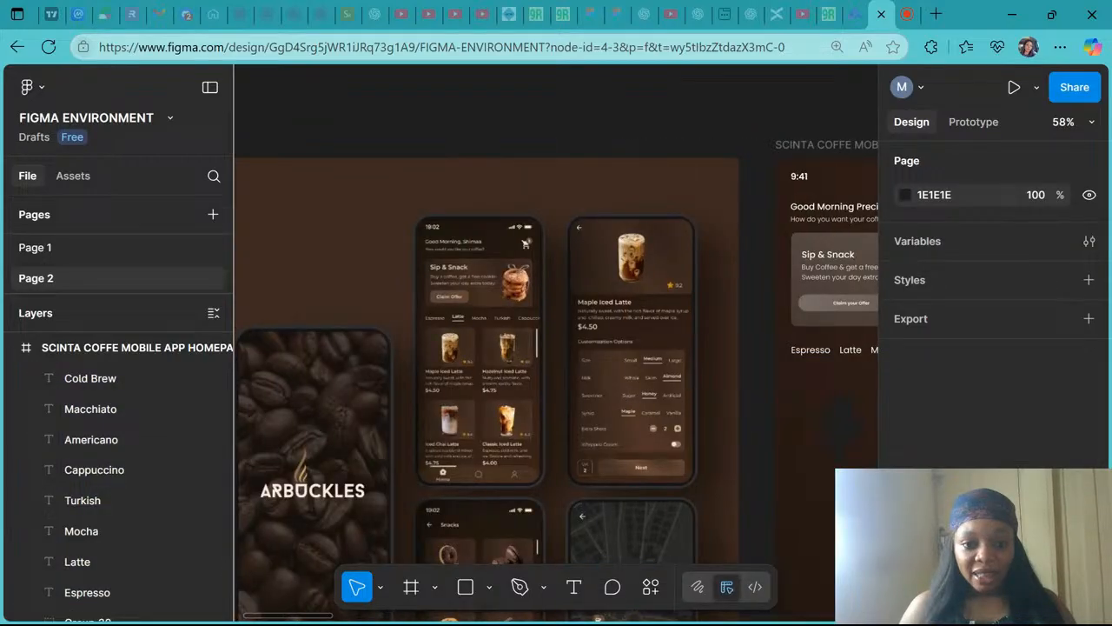
{"action": "scroll", "coordinate": [489, 326], "scroll_direction": "up", "scroll_amount": 5}
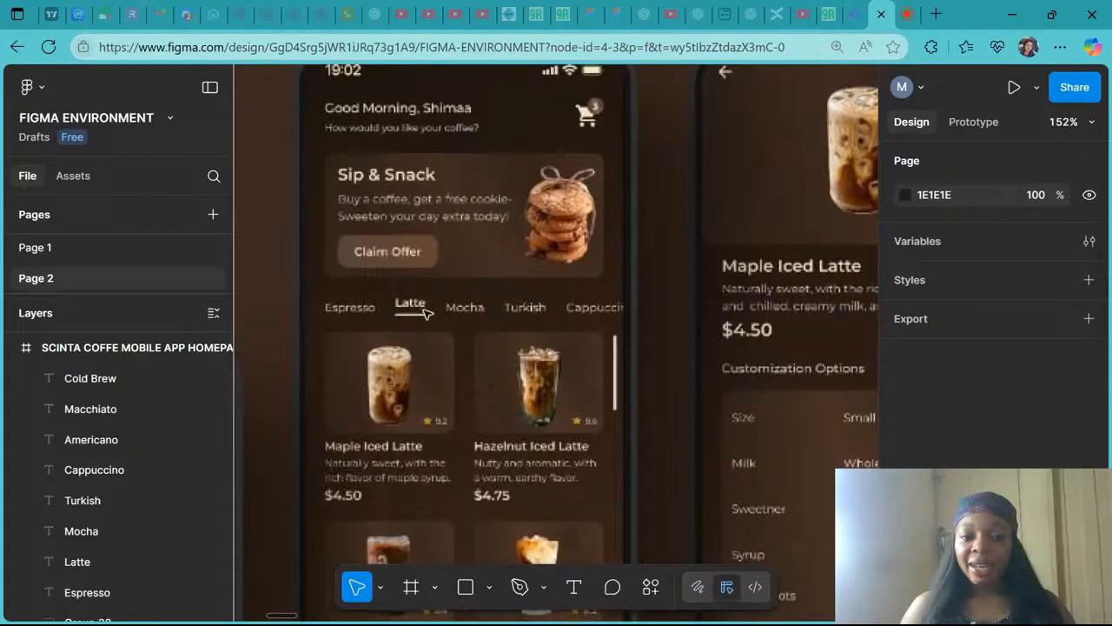
{"action": "scroll", "coordinate": [426, 313], "scroll_direction": "up", "scroll_amount": 4}
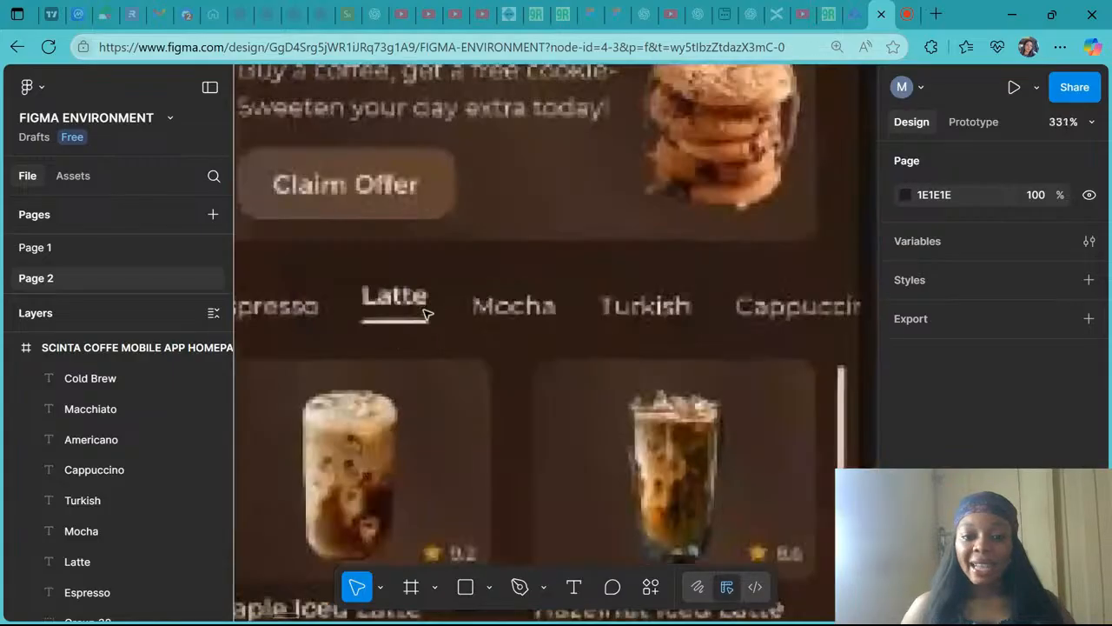
{"action": "scroll", "coordinate": [425, 313], "scroll_direction": "down", "scroll_amount": 8}
{"action": "scroll", "coordinate": [426, 312], "scroll_direction": "right", "scroll_amount": 2}
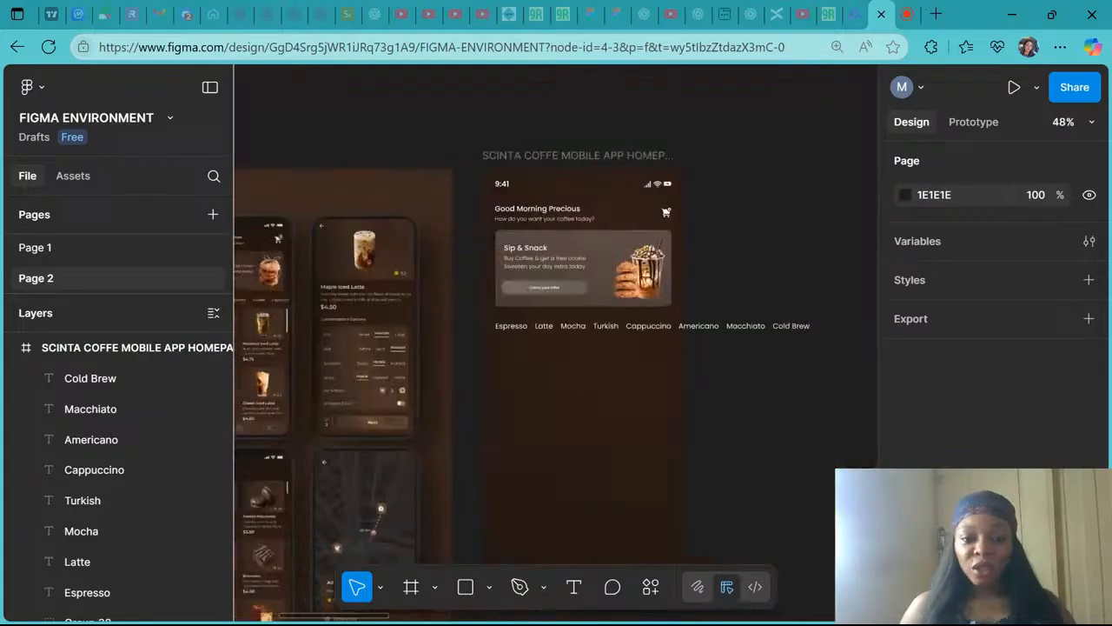
{"action": "scroll", "coordinate": [492, 303], "scroll_direction": "up", "scroll_amount": 4}
{"action": "scroll", "coordinate": [492, 303], "scroll_direction": "down", "scroll_amount": 2}
{"action": "scroll", "coordinate": [492, 302], "scroll_direction": "right", "scroll_amount": 2}
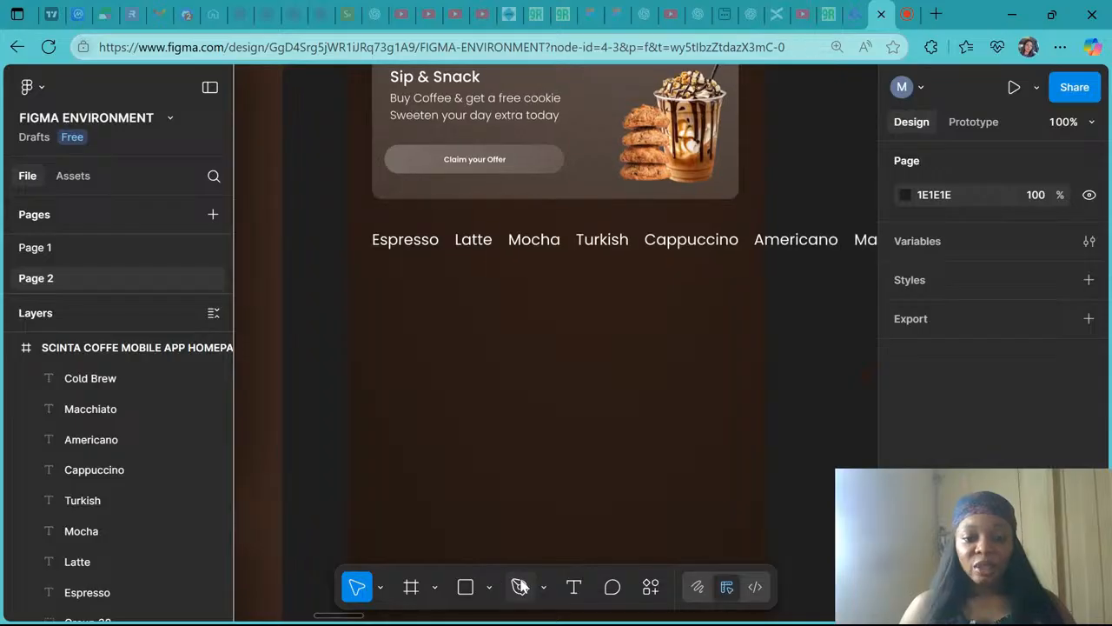
- Draw a horizontal line about 39 px long under the Latte label with the Pen tool
{"action": "left_click", "coordinate": [490, 586]}
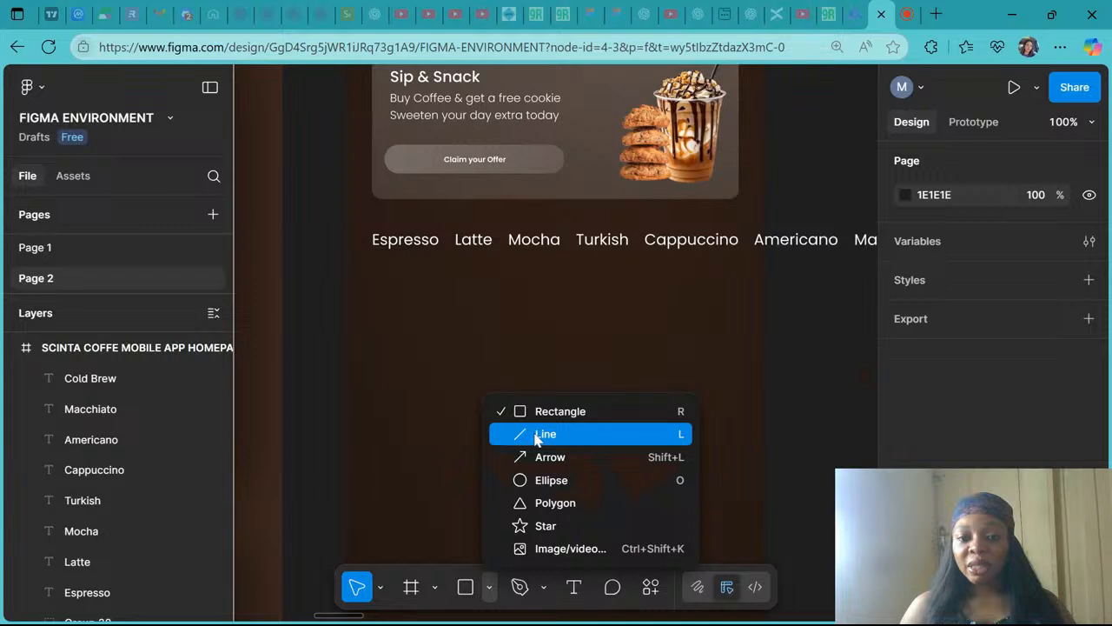
{"action": "left_click", "coordinate": [521, 589]}
{"action": "left_click", "coordinate": [520, 589]}
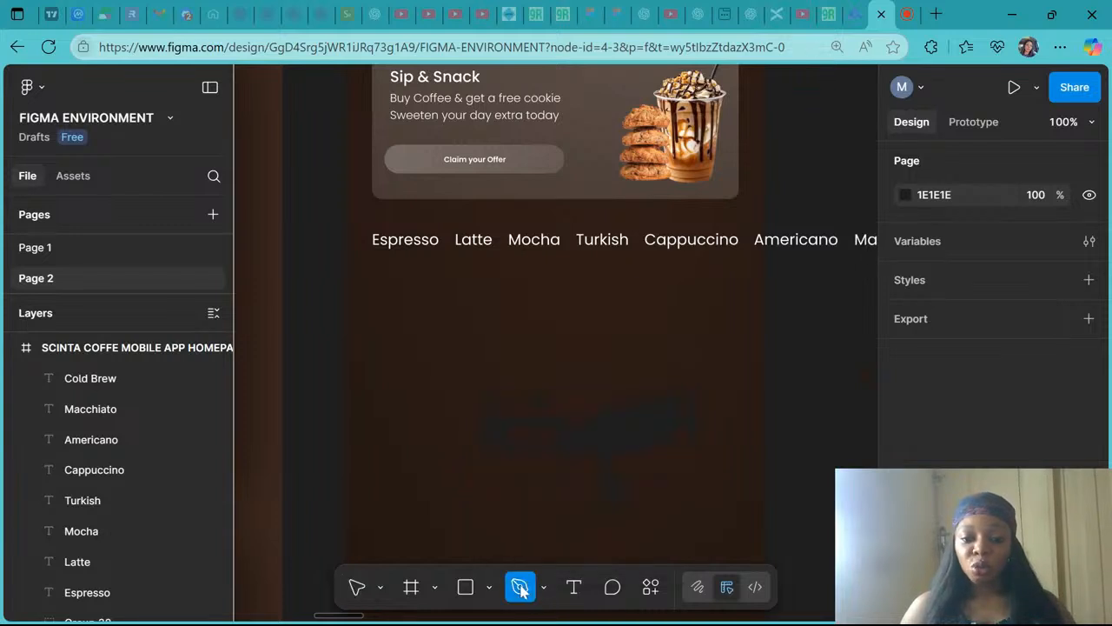
{"action": "left_click", "coordinate": [456, 256]}
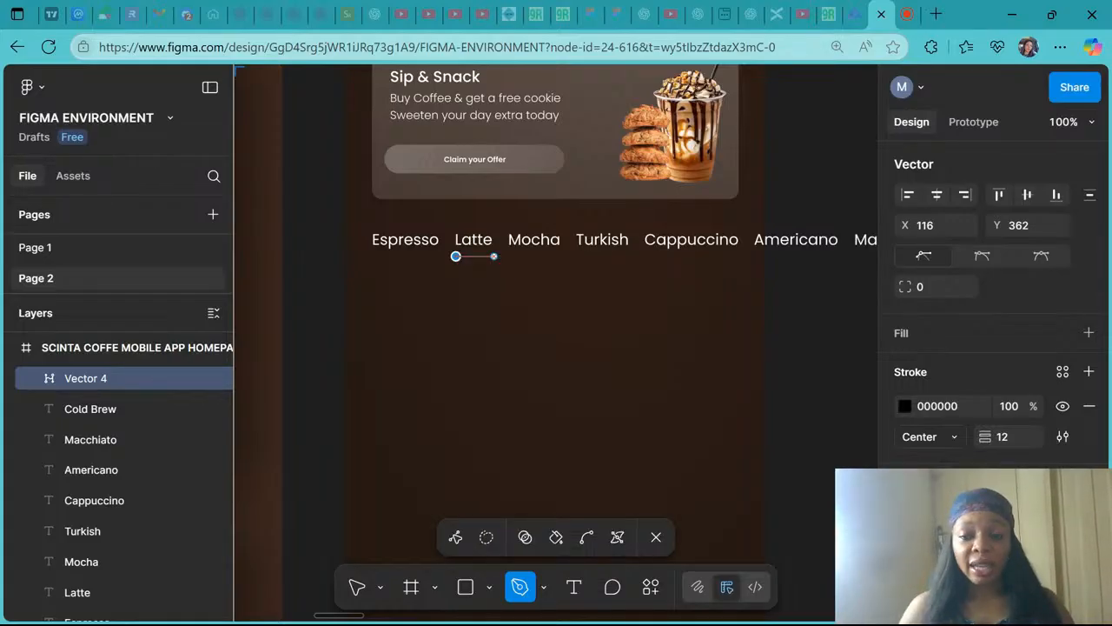
{"action": "left_click", "coordinate": [493, 256]}
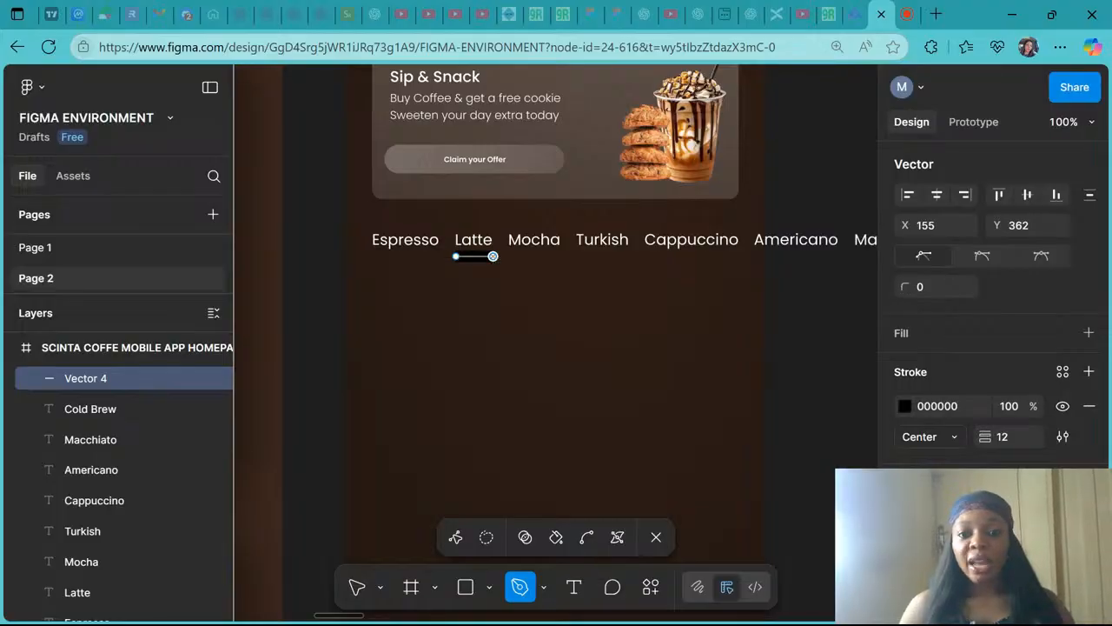
{"action": "key", "text": "Escape"}
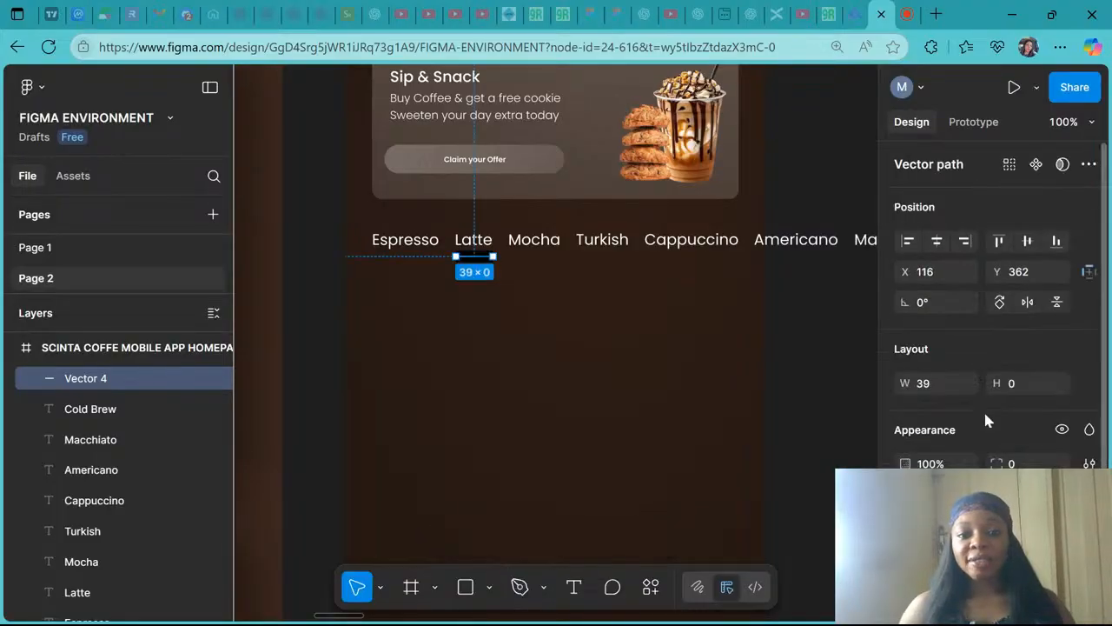
- Set the line's stroke weight to 4 and its end caps to Round
{"action": "scroll", "coordinate": [983, 408], "scroll_direction": "down", "scroll_amount": 2}
{"action": "left_click", "coordinate": [1003, 437]}
{"action": "type", "text": "4"}
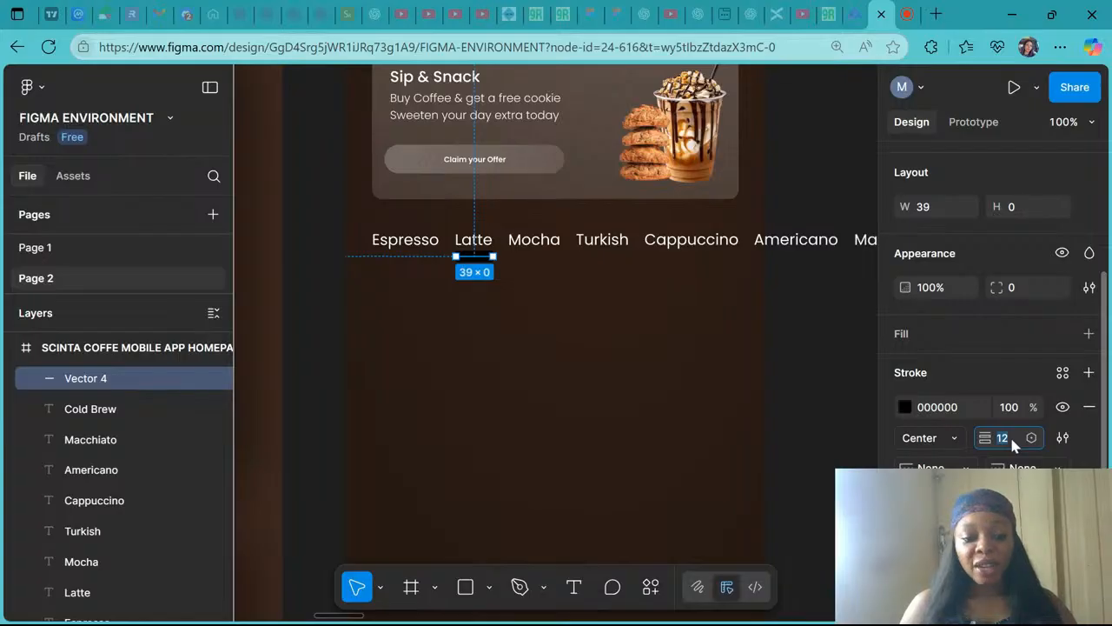
{"action": "key", "text": "Return"}
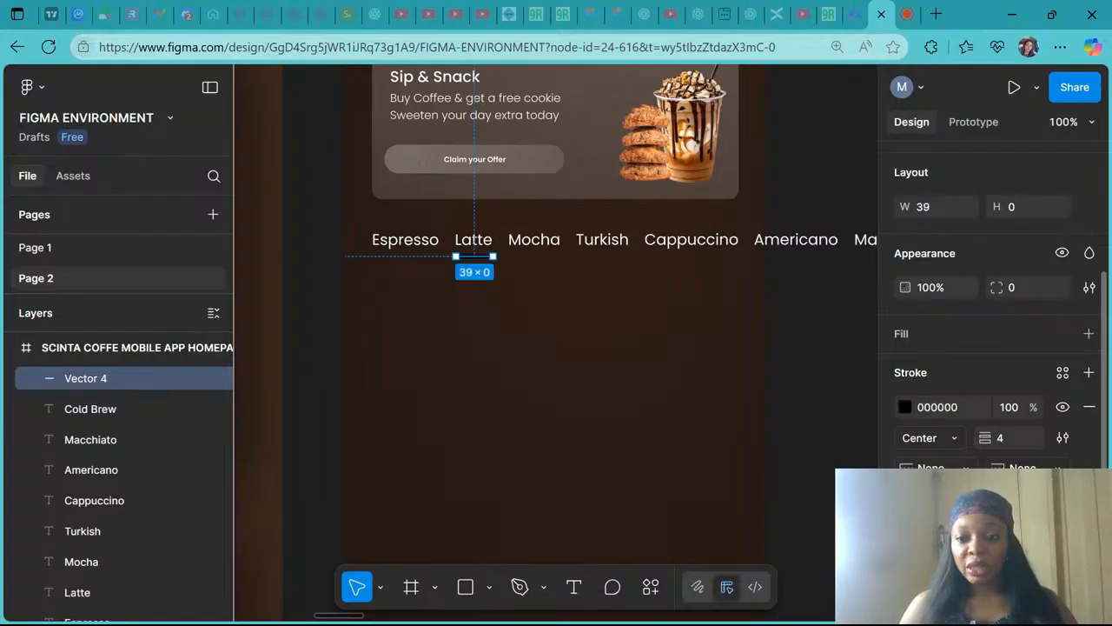
{"action": "left_click", "coordinate": [931, 470]}
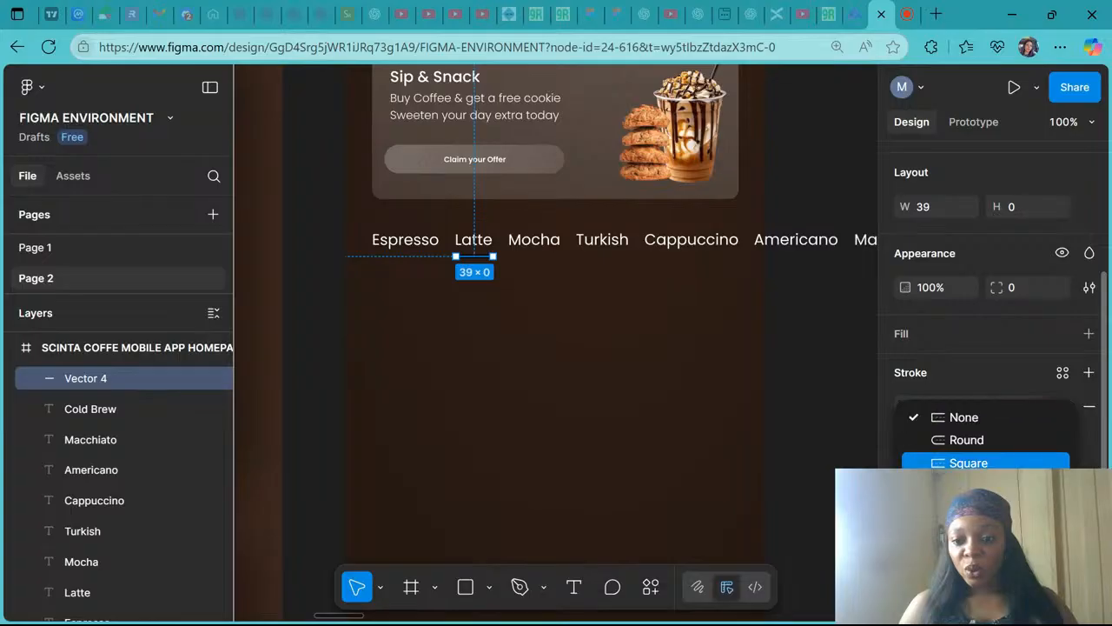
{"action": "left_click", "coordinate": [963, 440]}
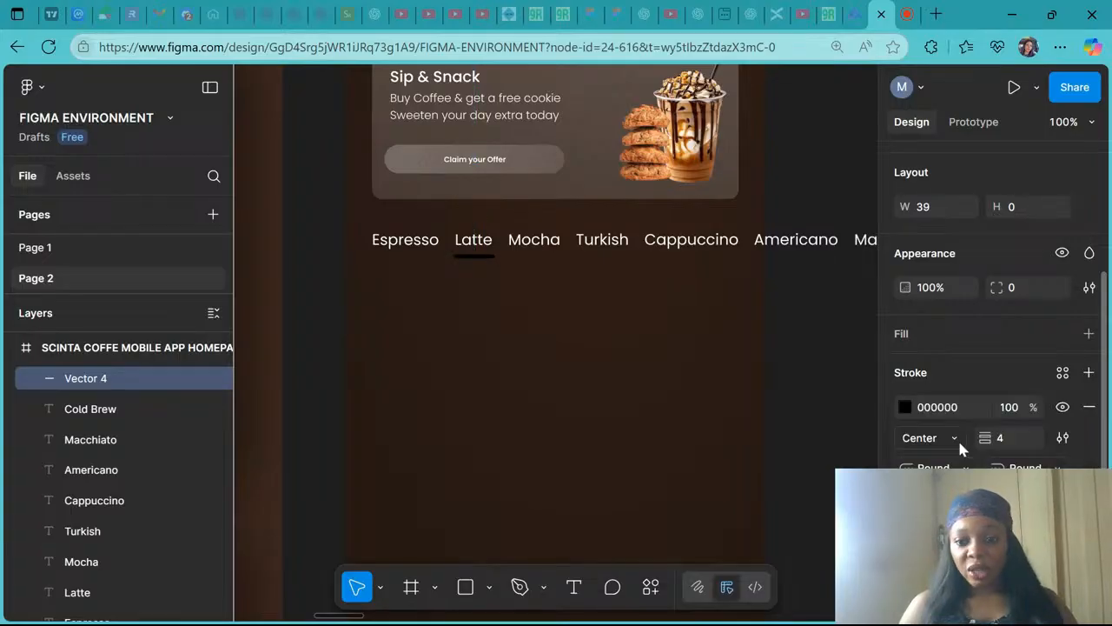
- Change the line's stroke colour to white, FFFFFF
{"action": "left_click", "coordinate": [903, 407]}
{"action": "left_click_drag", "start_coordinate": [730, 391], "coordinate": [637, 224]}
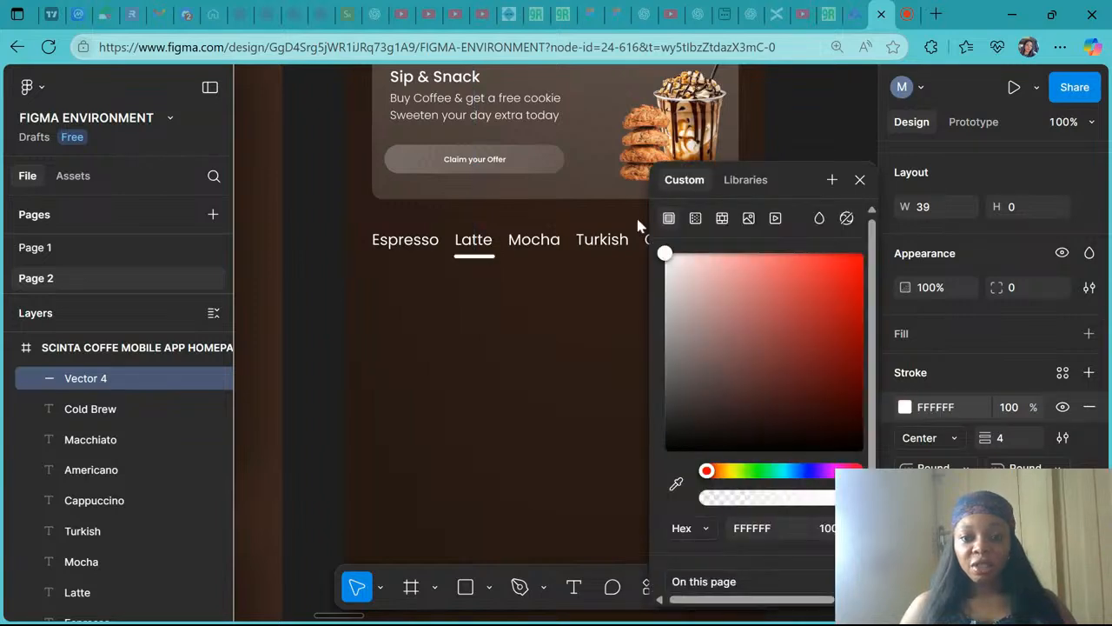
{"action": "left_click", "coordinate": [860, 181]}
{"action": "left_click", "coordinate": [839, 357]}
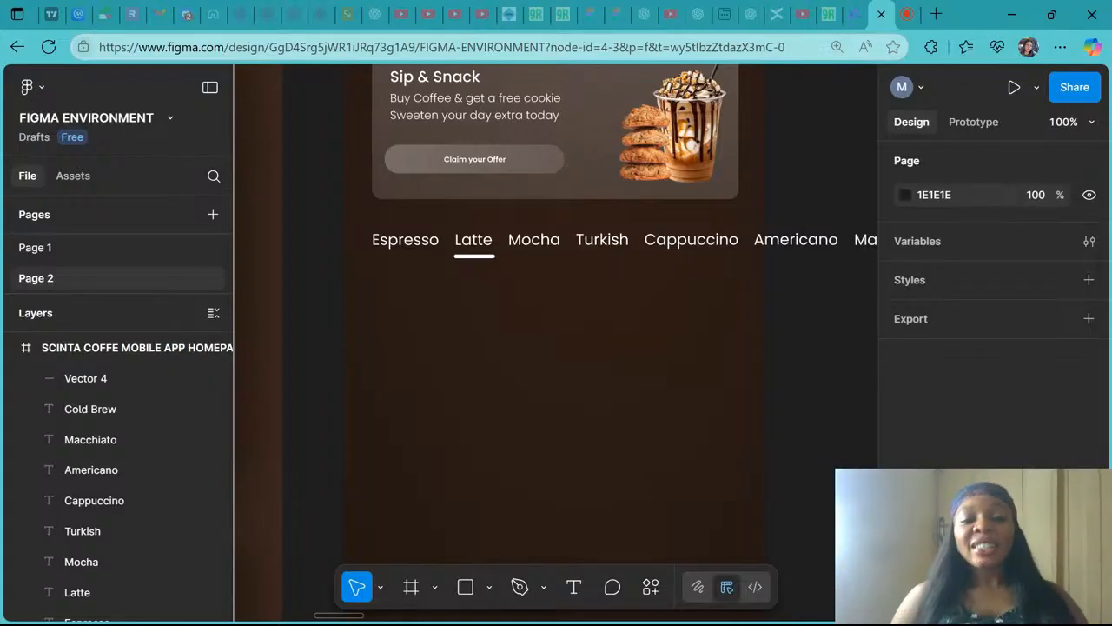
- Group the Latte label together with its underline
{"action": "left_click", "coordinate": [476, 245]}
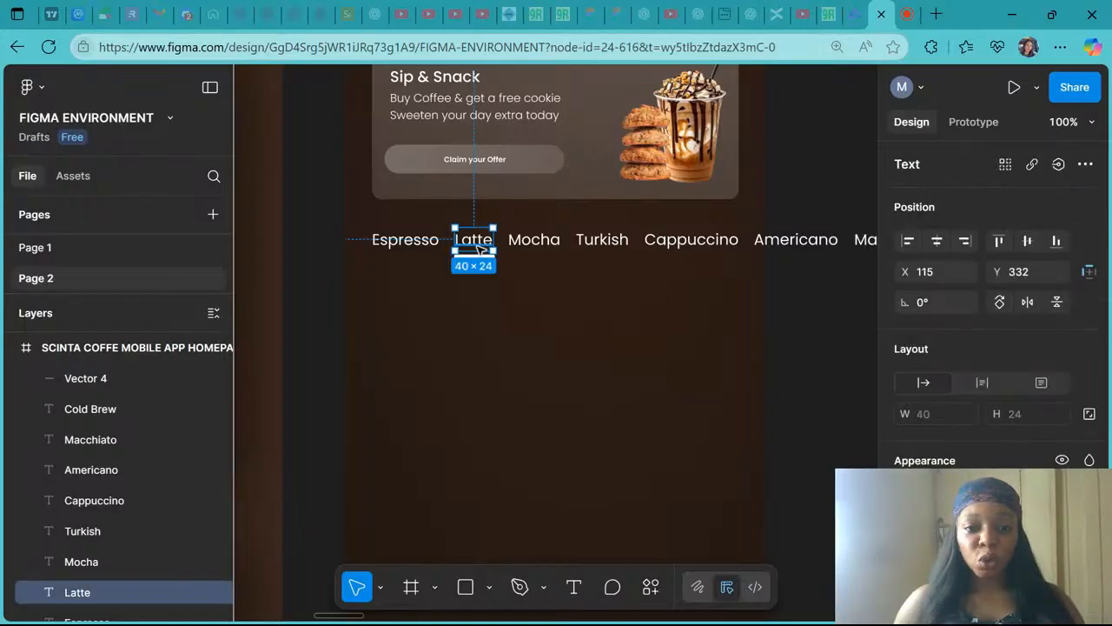
{"action": "scroll", "coordinate": [478, 248], "scroll_direction": "up", "scroll_amount": 5}
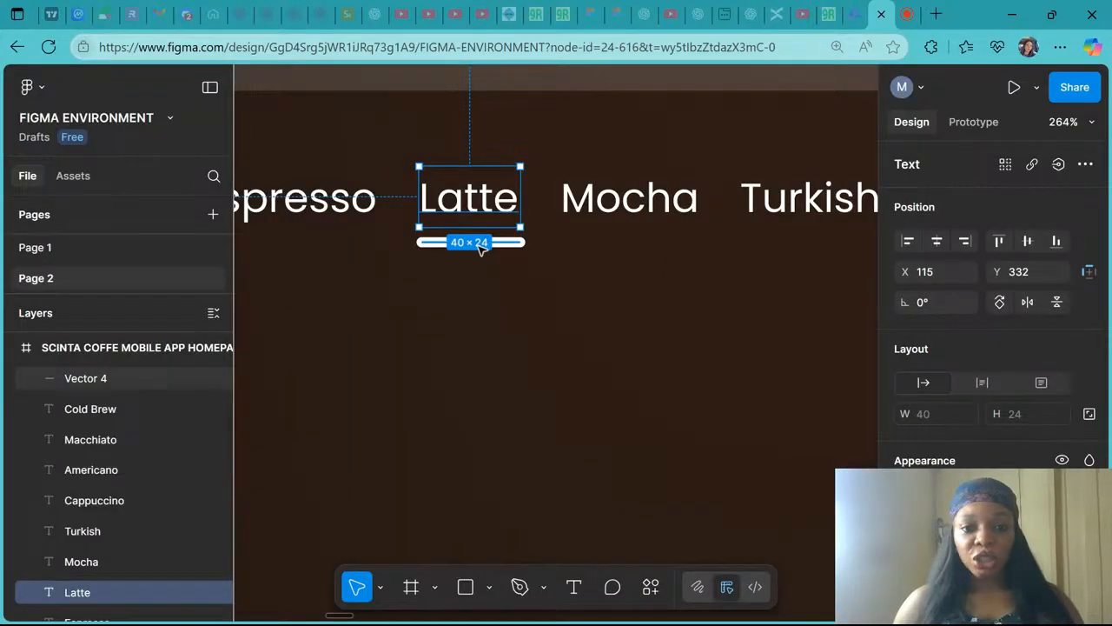
{"action": "left_click", "coordinate": [478, 244], "text": "shift"}
{"action": "key", "text": "ctrl+g"}
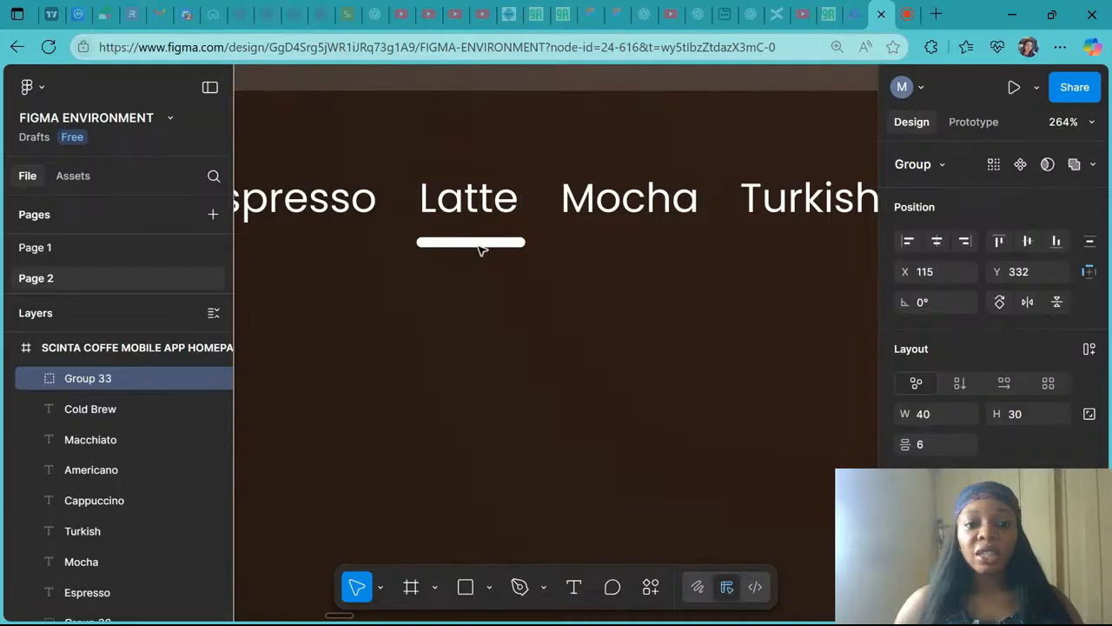
- Select all the category labels, from Espresso through Cold Brew including the Latte group, and group them together
{"action": "scroll", "coordinate": [478, 248], "scroll_direction": "down", "scroll_amount": 10}
{"action": "left_click", "coordinate": [444, 240]}
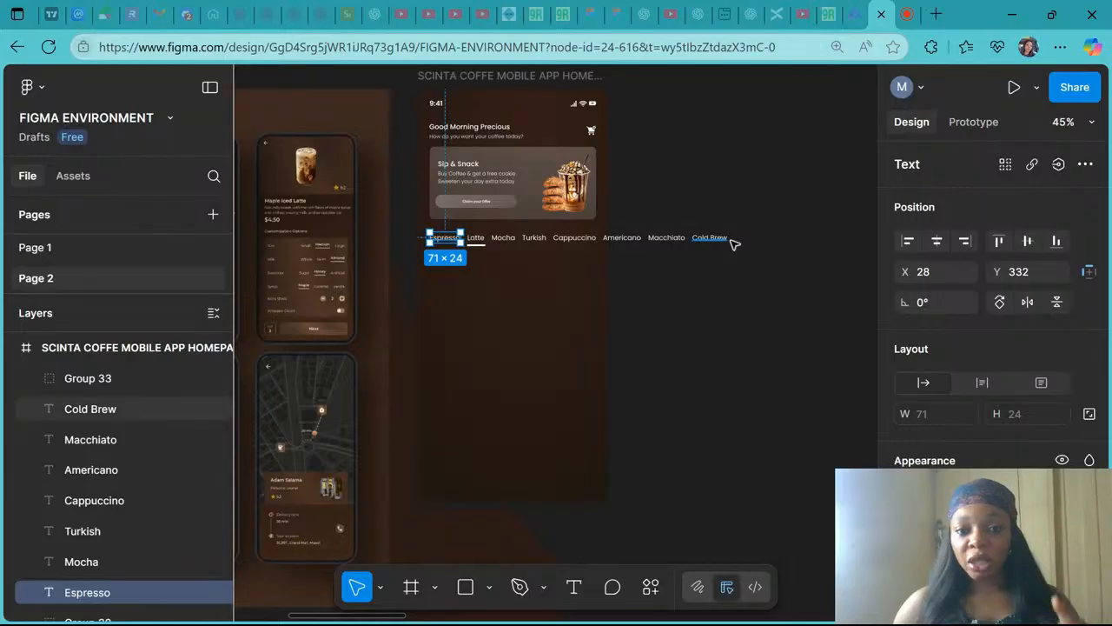
{"action": "left_click", "coordinate": [477, 239], "text": "shift"}
{"action": "left_click", "coordinate": [504, 238], "text": "shift"}
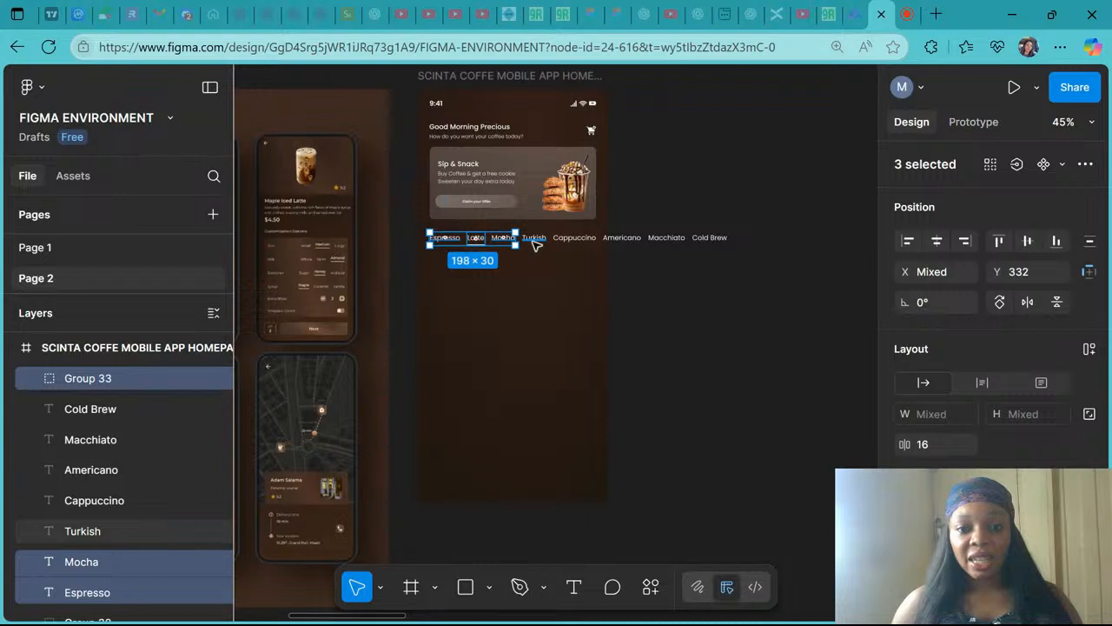
{"action": "left_click", "coordinate": [534, 239], "text": "shift"}
{"action": "left_click", "coordinate": [571, 240], "text": "shift"}
{"action": "left_click", "coordinate": [622, 240], "text": "shift"}
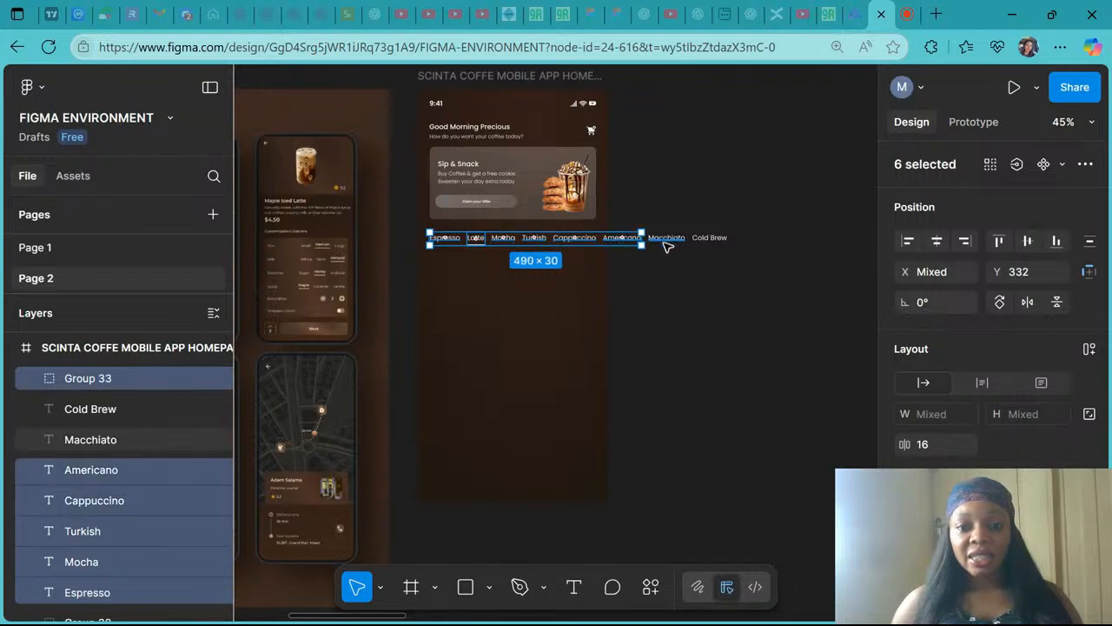
{"action": "left_click", "coordinate": [667, 241], "text": "shift"}
{"action": "left_click", "coordinate": [709, 240], "text": "shift"}
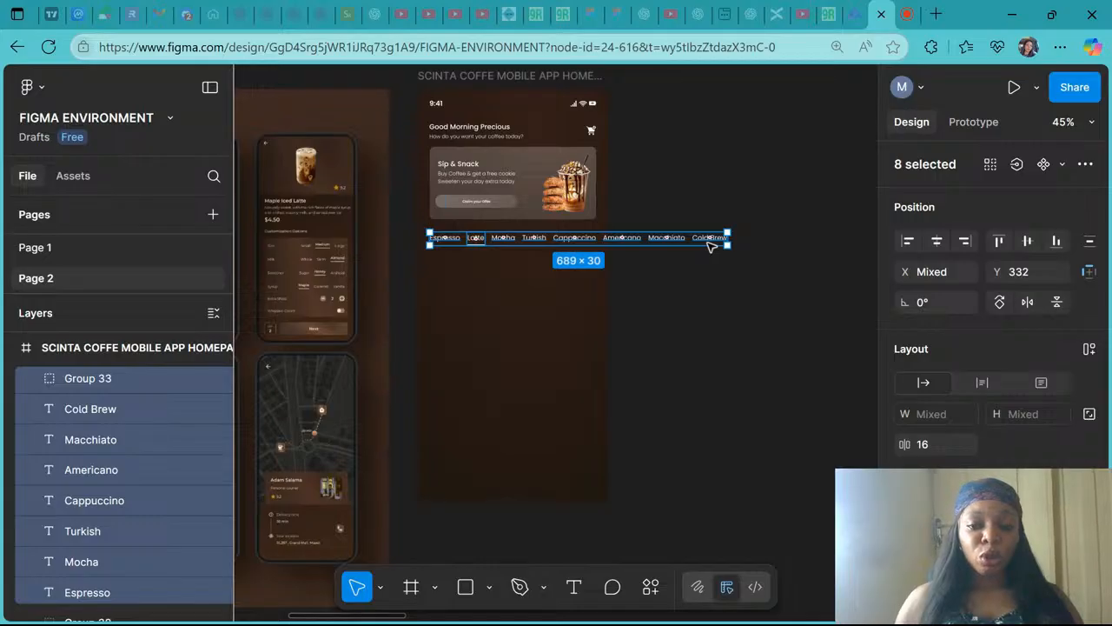
{"action": "key", "text": "ctrl+g"}
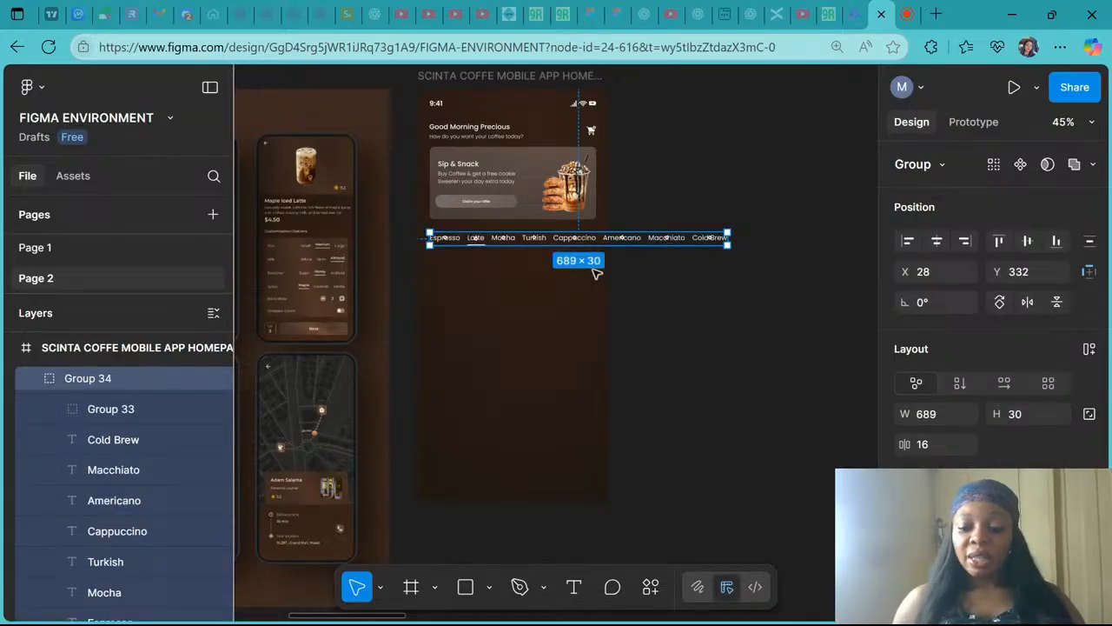
- Nudge the category tabs group left so its X position is -22
{"action": "key", "text": "shift+Left"}
{"action": "key", "text": "shift+Left"}
{"action": "key", "text": "shift+Left"}
{"action": "key", "text": "shift+Left"}
{"action": "key", "text": "shift+Left"}
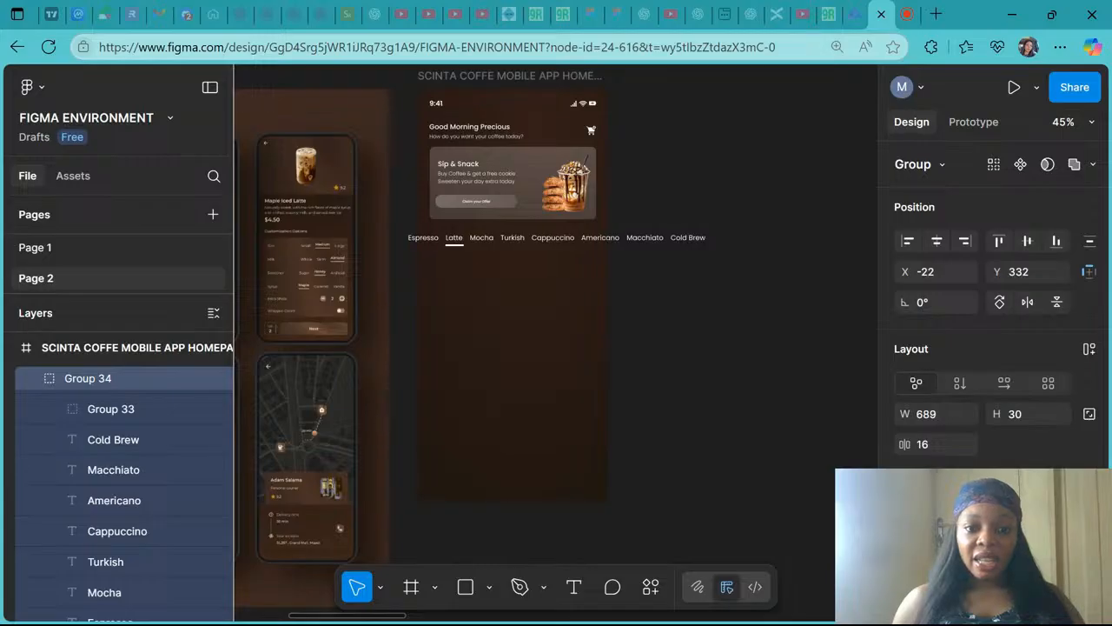
{"action": "key", "text": "shift+Left"}
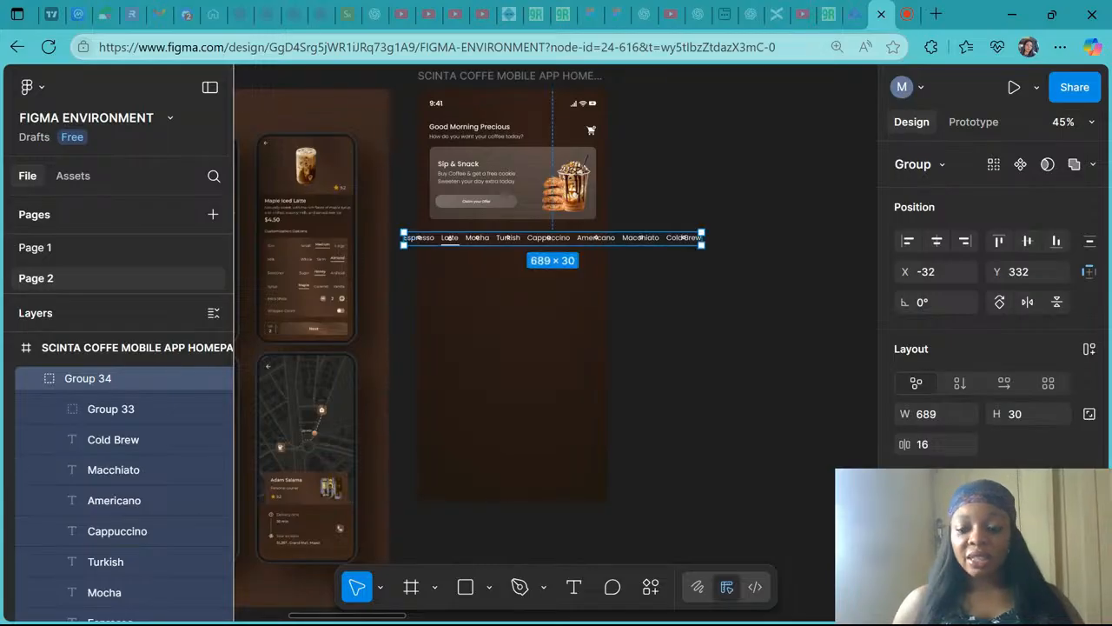
{"action": "key", "text": "shift+Right"}
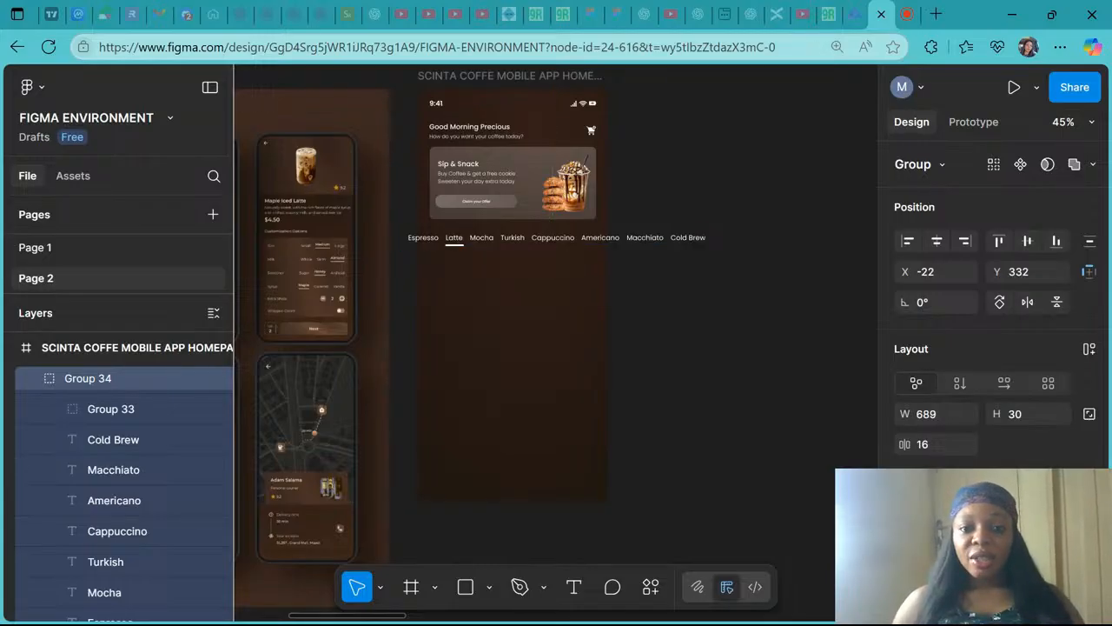
- Turn on Clip content for the Scinta Coffee homepage frame so the tabs overflowing the edge are hidden
{"action": "scroll", "coordinate": [588, 263], "scroll_direction": "down", "scroll_amount": 2}
{"action": "left_click", "coordinate": [525, 130]}
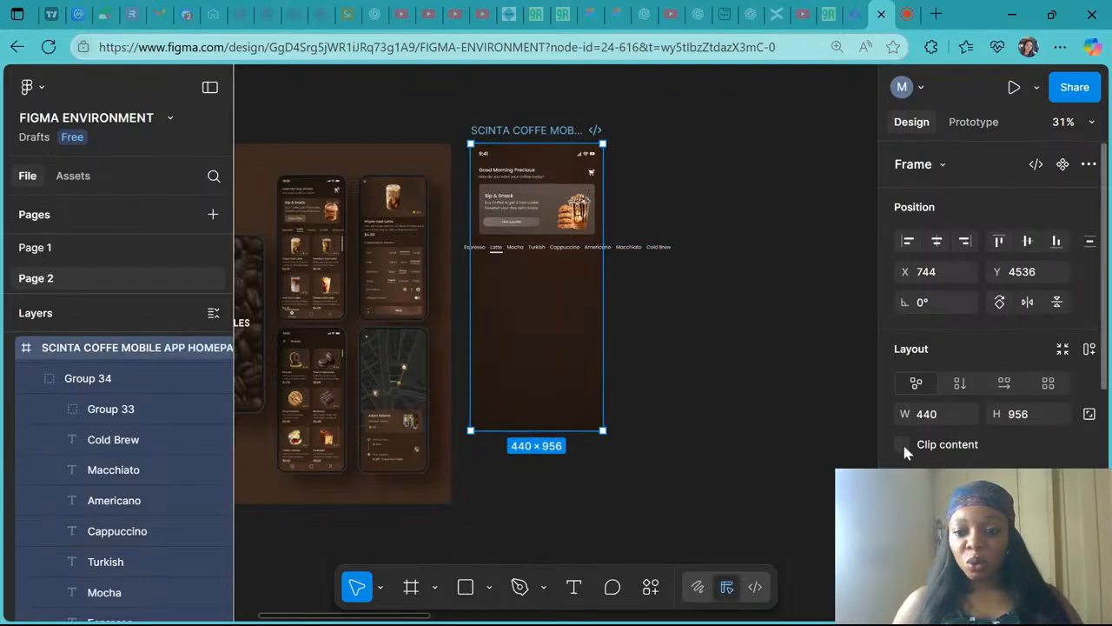
{"action": "left_click", "coordinate": [903, 444]}
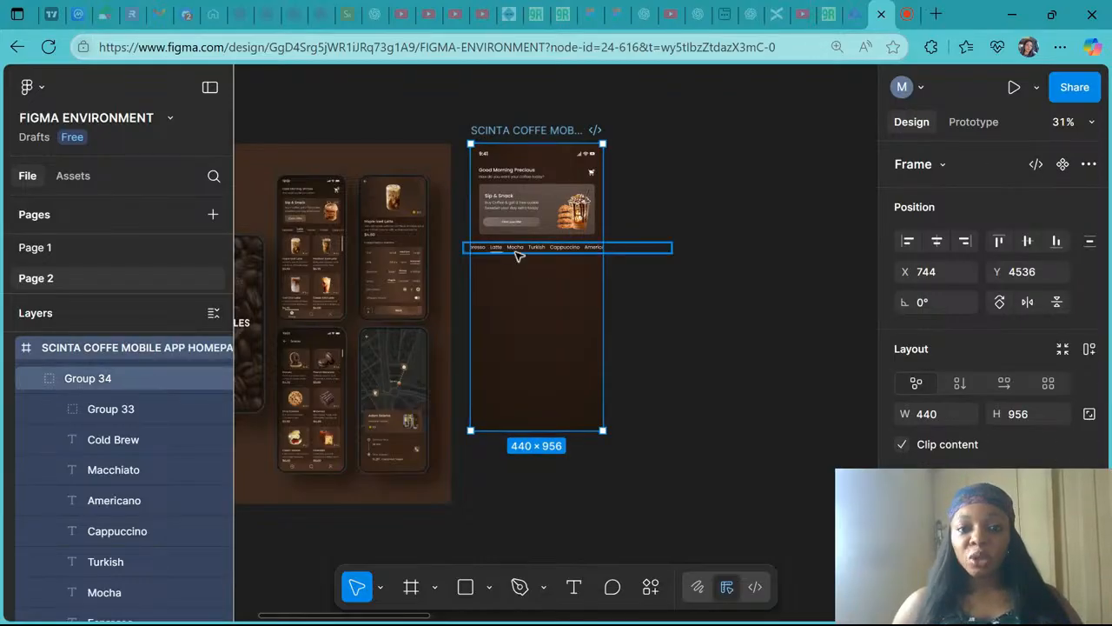
{"action": "scroll", "coordinate": [517, 252], "scroll_direction": "up", "scroll_amount": 5}
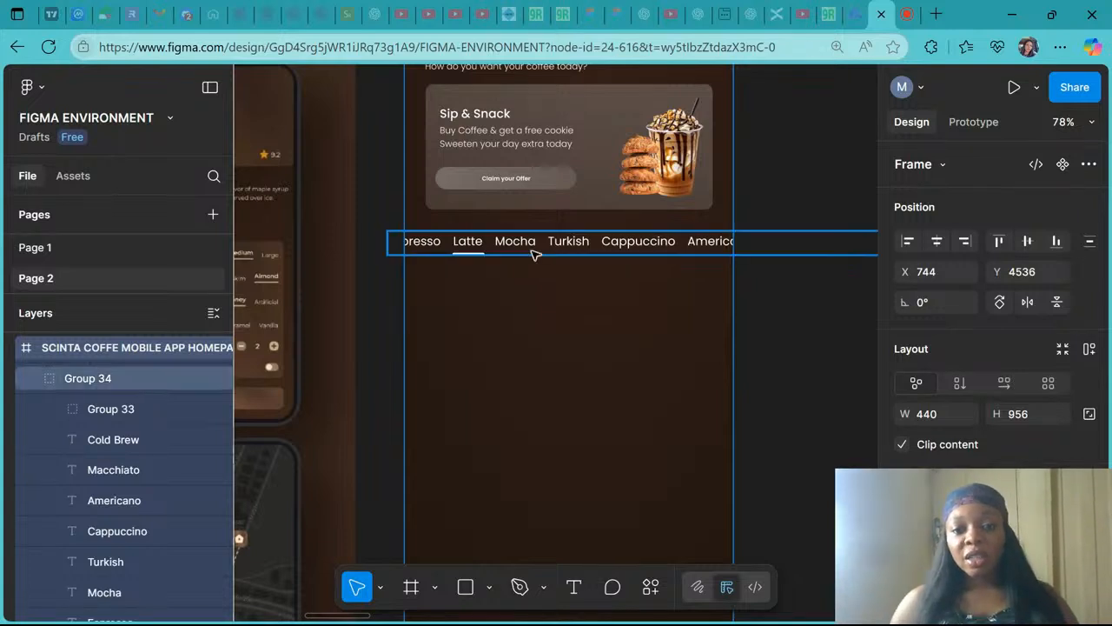
{"action": "scroll", "coordinate": [533, 251], "scroll_direction": "down", "scroll_amount": 5}
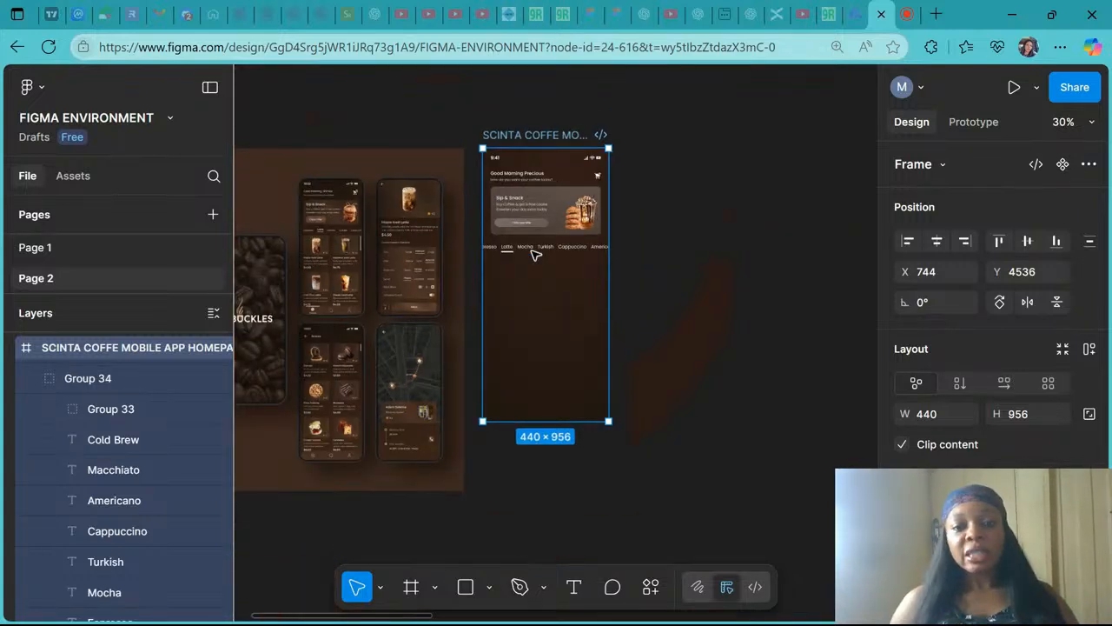
{"action": "left_click", "coordinate": [902, 444]}
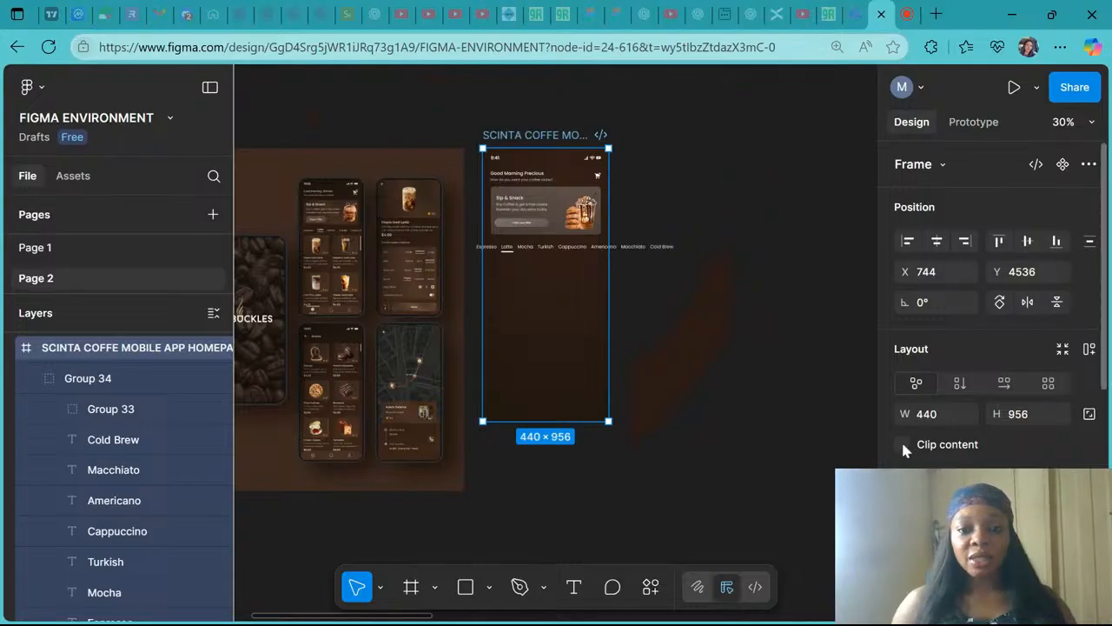
{"action": "left_click", "coordinate": [902, 444]}
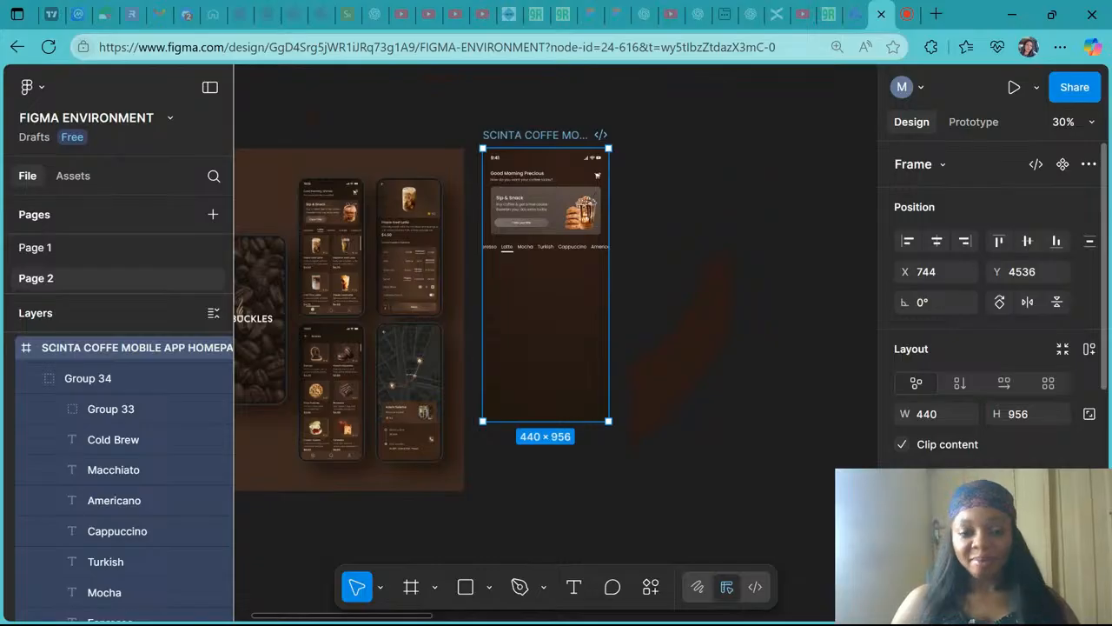
- Duplicate the Sip & Snack banner's background rectangle and place the copy below the category tabs as a product card
{"action": "scroll", "coordinate": [410, 299], "scroll_direction": "up", "scroll_amount": 2}
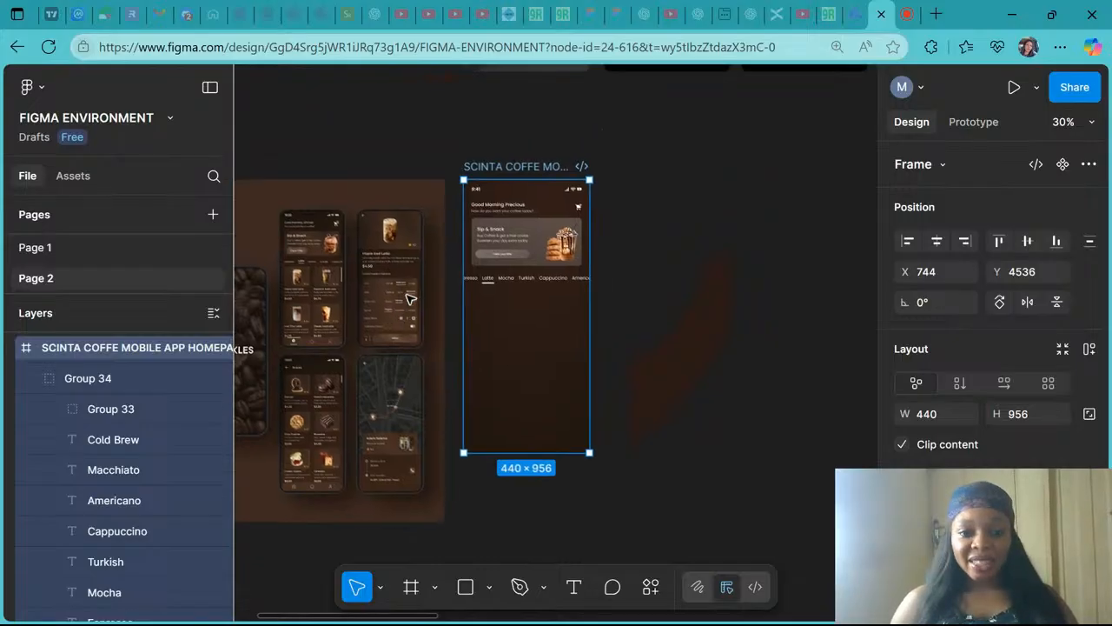
{"action": "scroll", "coordinate": [410, 299], "scroll_direction": "up", "scroll_amount": 5}
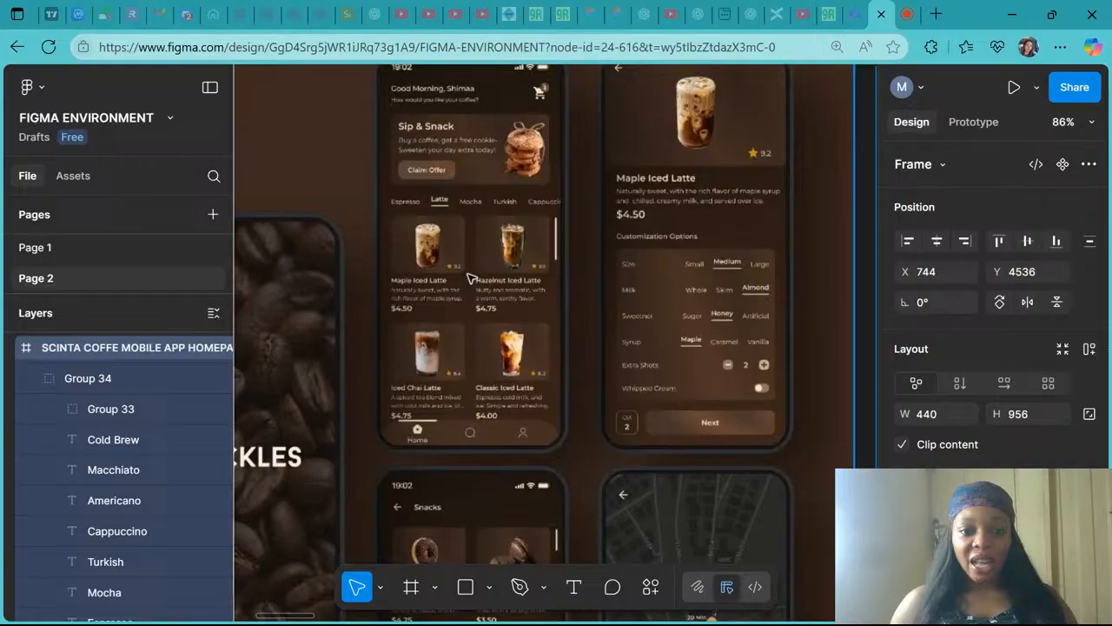
{"action": "scroll", "coordinate": [469, 278], "scroll_direction": "up", "scroll_amount": 3}
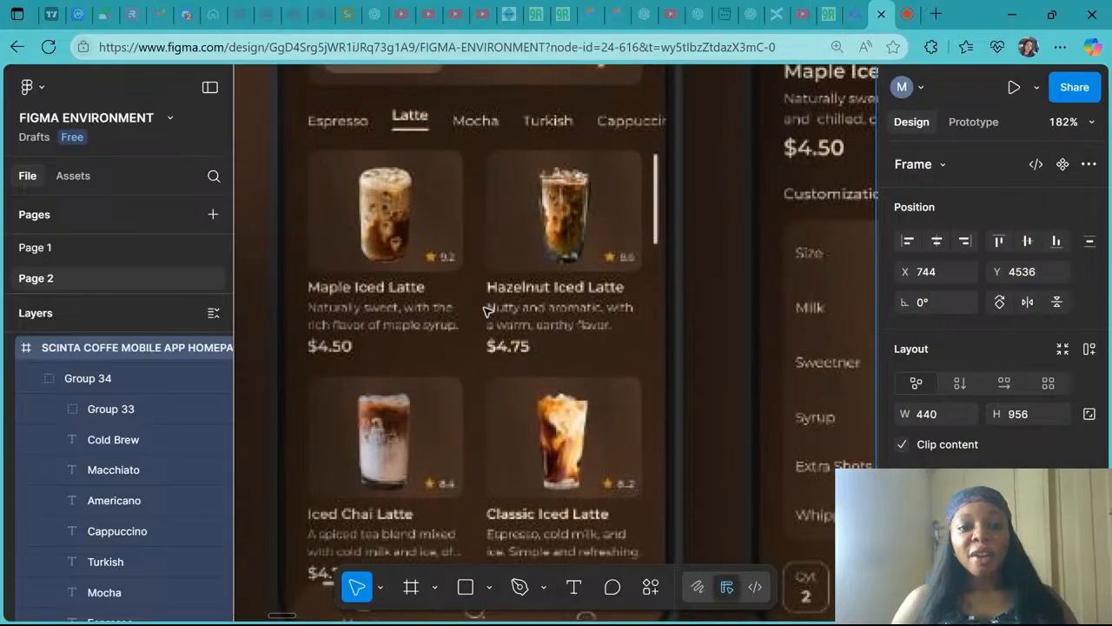
{"action": "scroll", "coordinate": [508, 309], "scroll_direction": "down", "scroll_amount": 5}
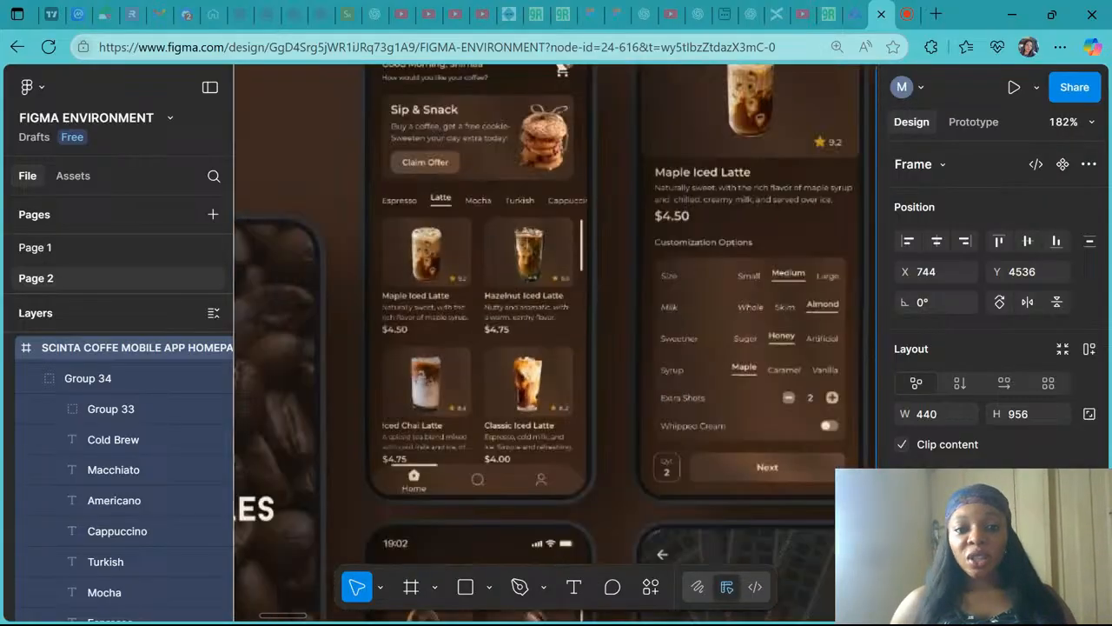
{"action": "key", "text": "shift+2"}
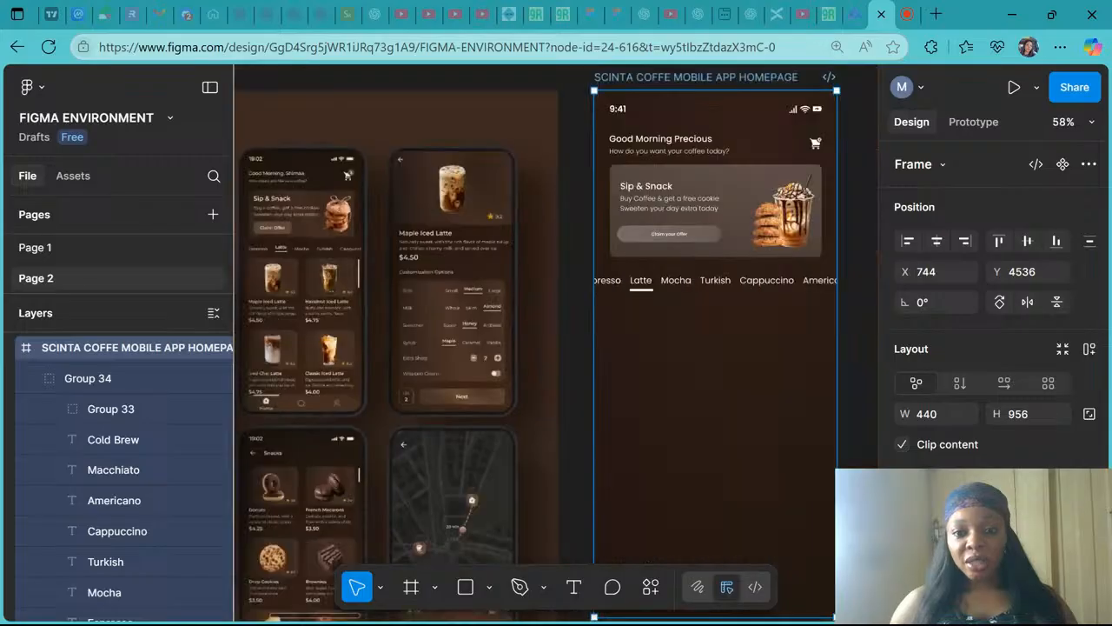
{"action": "left_click", "coordinate": [738, 197]}
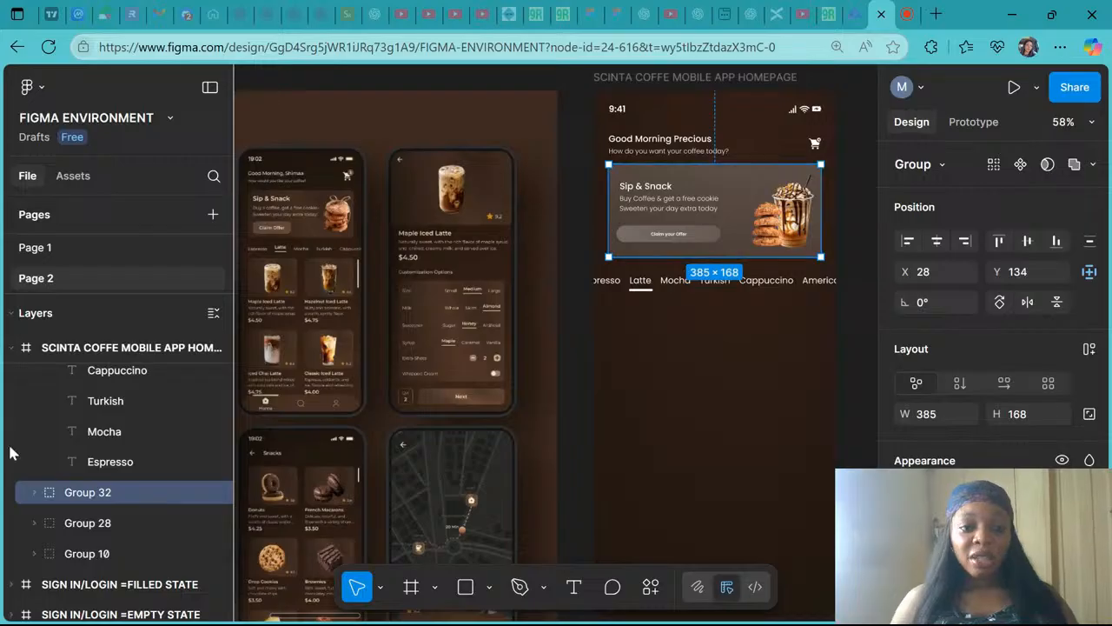
{"action": "left_click", "coordinate": [36, 493]}
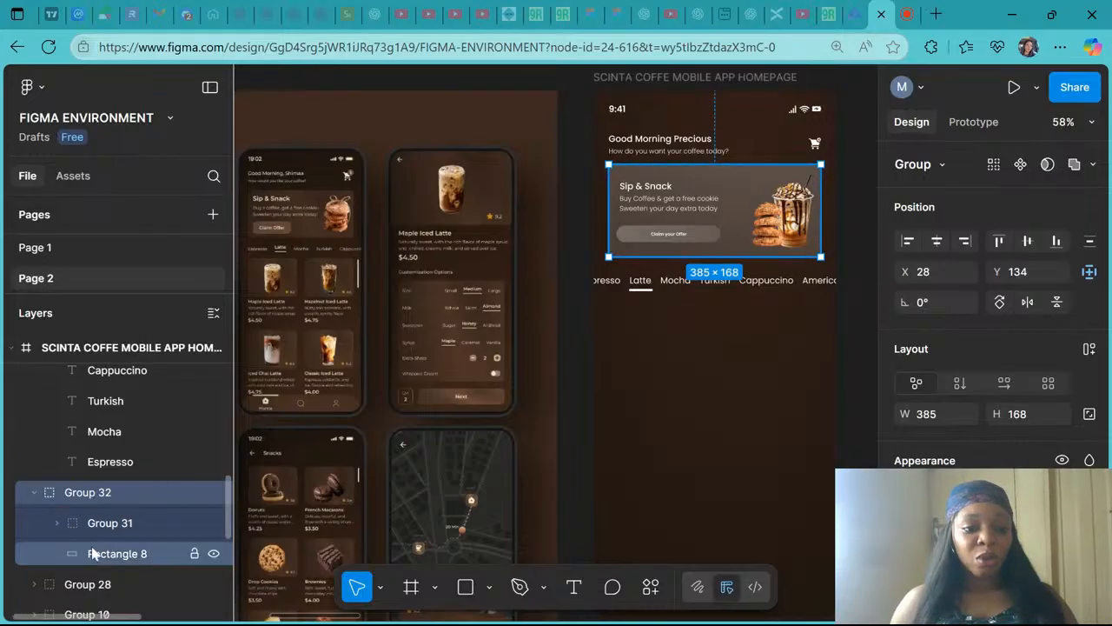
{"action": "left_click", "coordinate": [94, 554]}
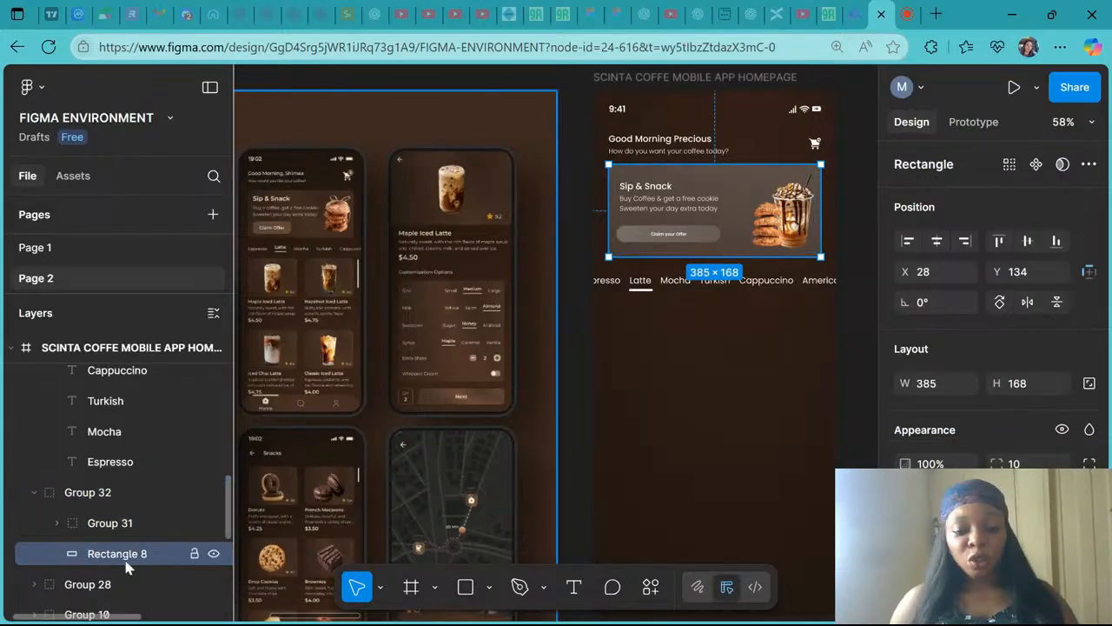
{"action": "scroll", "coordinate": [126, 566], "scroll_direction": "up", "scroll_amount": 3}
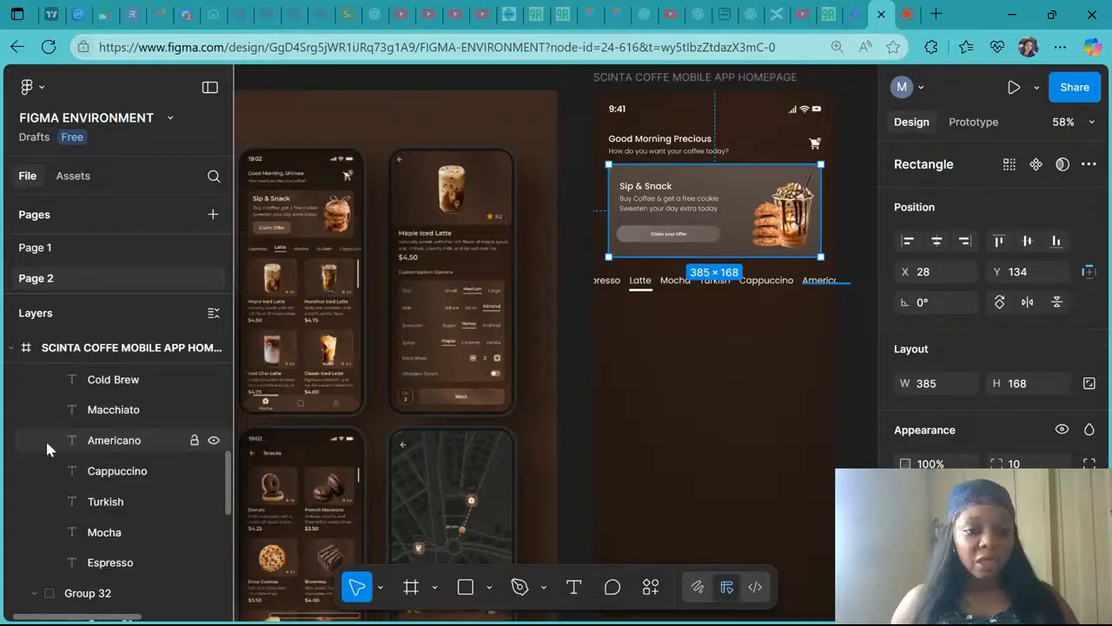
{"action": "left_click", "coordinate": [690, 80]}
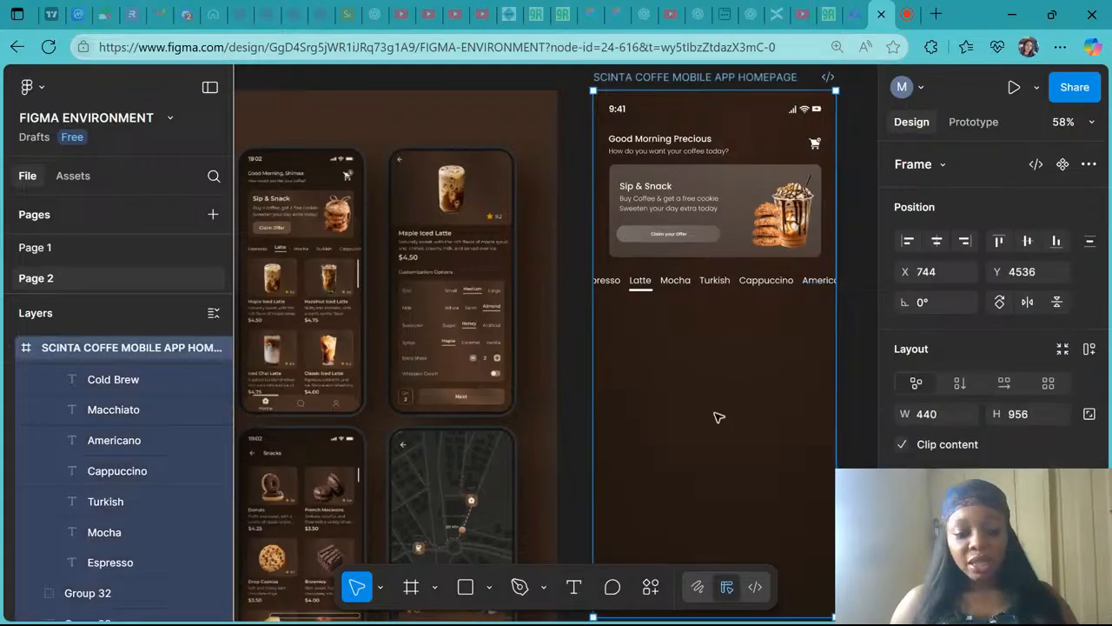
{"action": "key", "text": "Escape"}
{"action": "key", "text": "ctrl+z"}
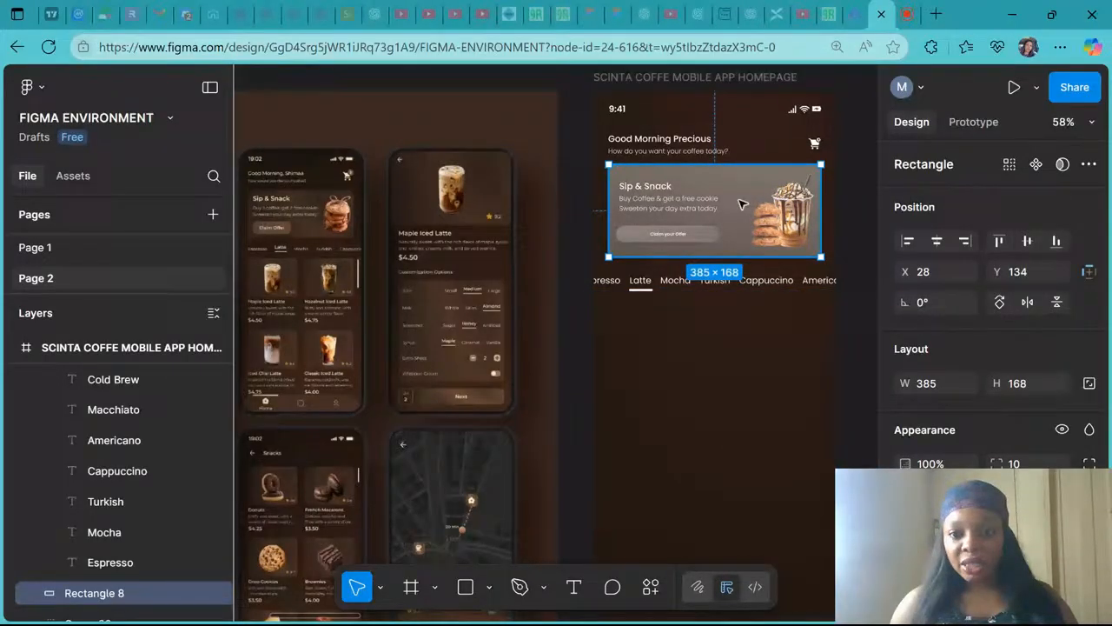
{"action": "left_click_drag", "start_coordinate": [742, 204], "coordinate": [734, 358]}
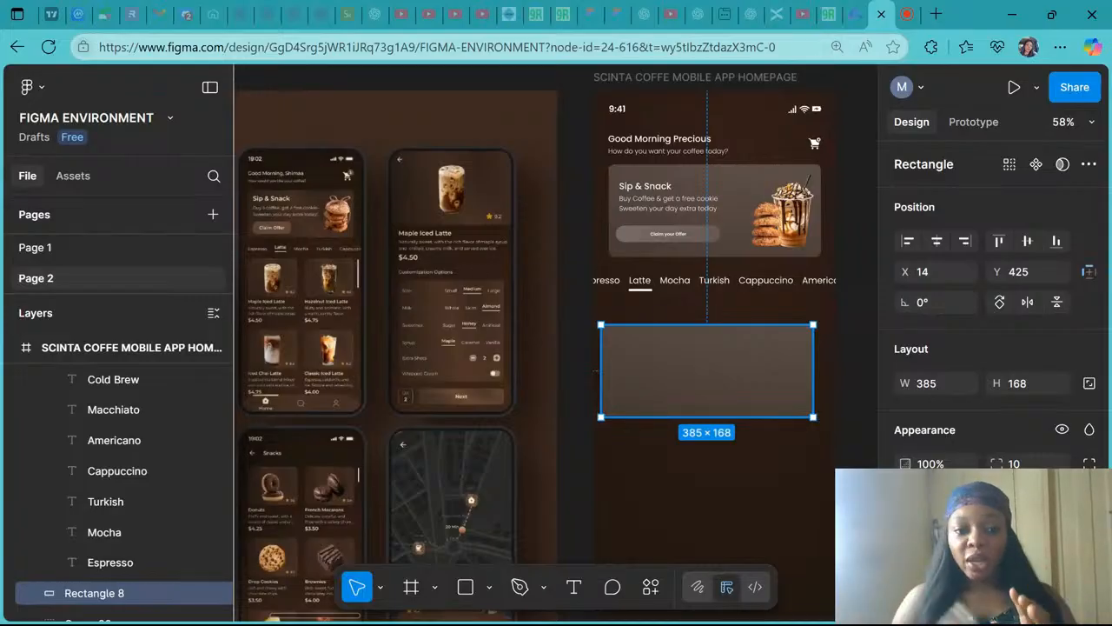
- Resize the copied card rectangle to 160 by 160 px
{"action": "scroll", "coordinate": [327, 282], "scroll_direction": "up", "scroll_amount": 10}
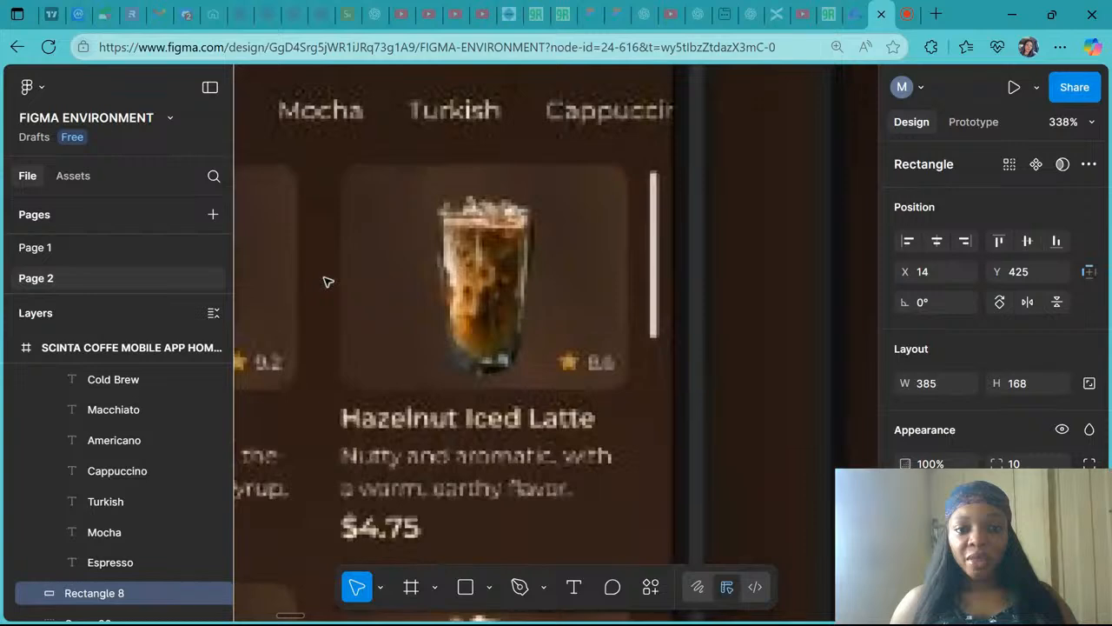
{"action": "scroll", "coordinate": [510, 360], "scroll_direction": "down", "scroll_amount": 6}
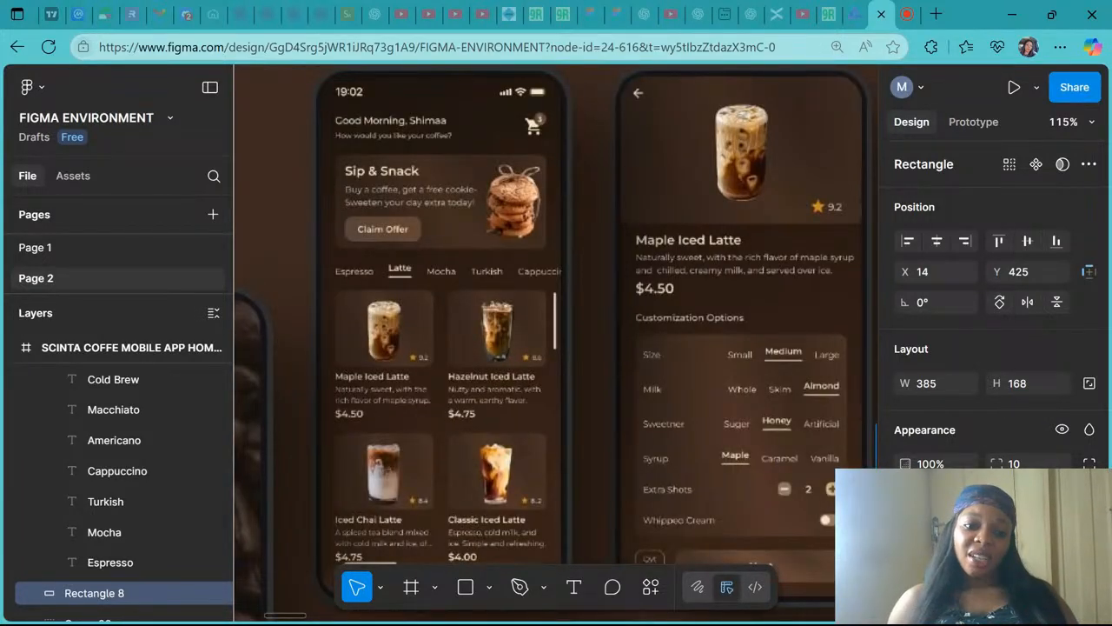
{"action": "scroll", "coordinate": [557, 339], "scroll_direction": "down", "scroll_amount": 5}
{"action": "scroll", "coordinate": [556, 338], "scroll_direction": "right", "scroll_amount": 1}
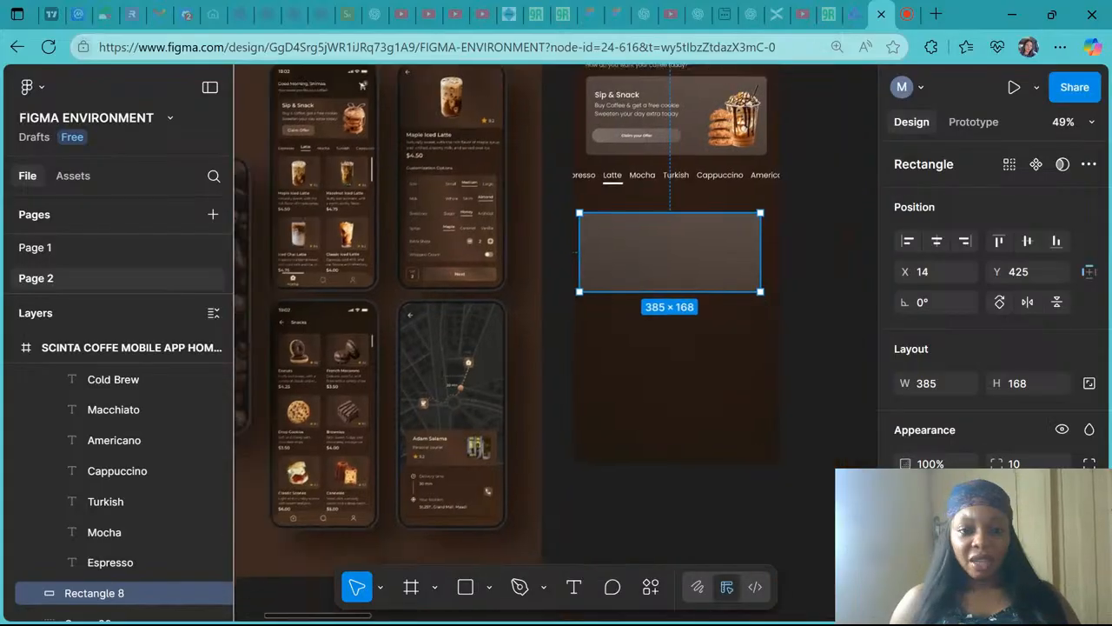
{"action": "left_click_drag", "start_coordinate": [762, 258], "coordinate": [670, 266]}
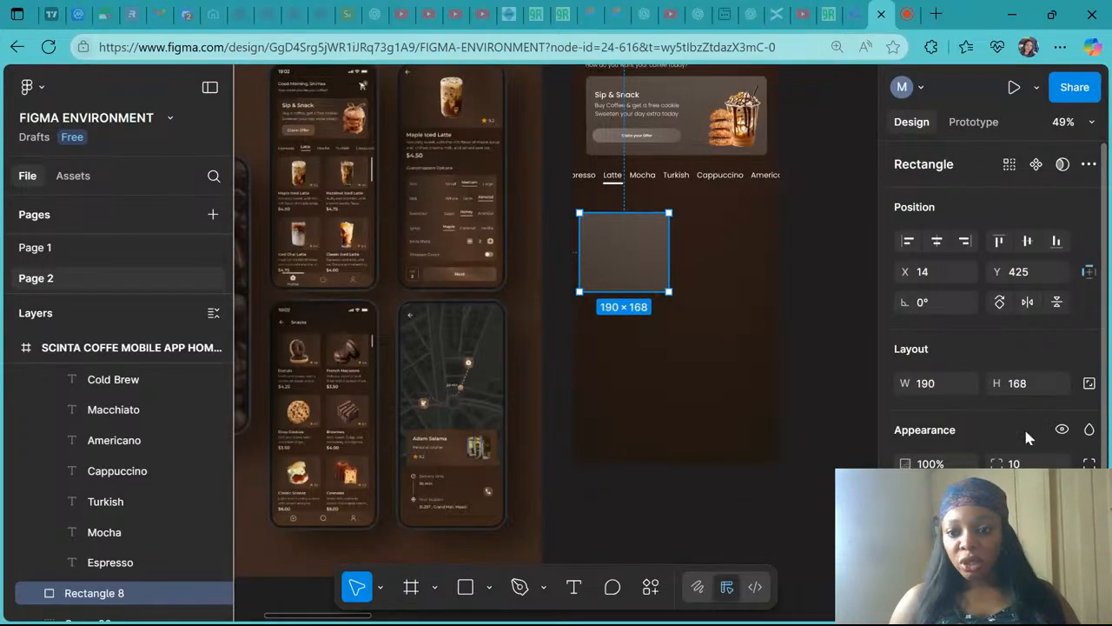
{"action": "left_click", "coordinate": [1029, 385]}
{"action": "type", "text": "160"}
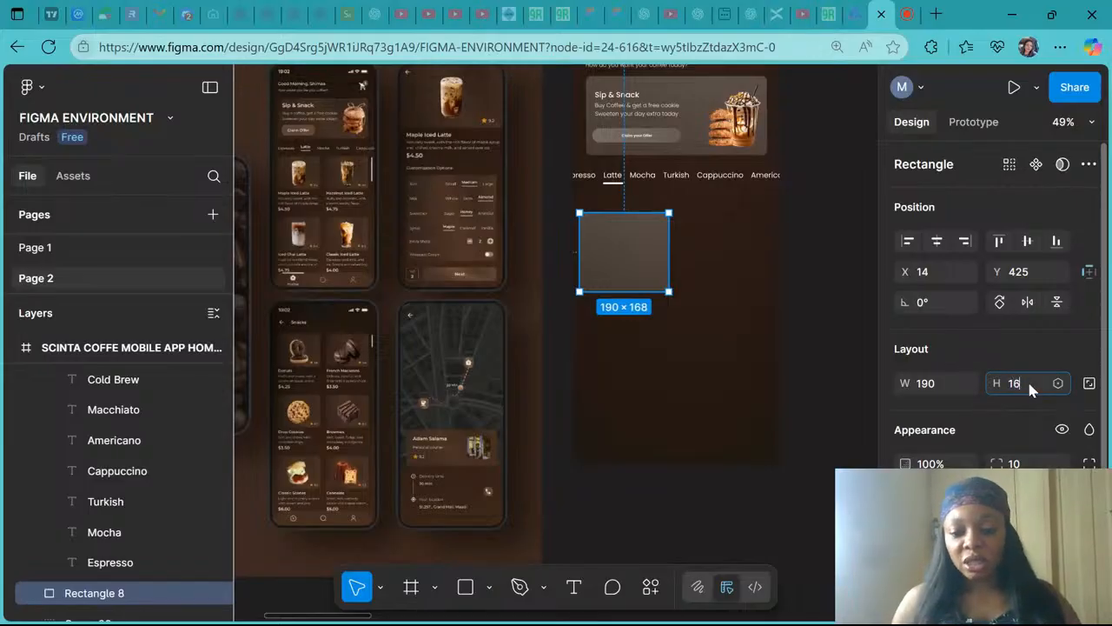
{"action": "left_click", "coordinate": [944, 379]}
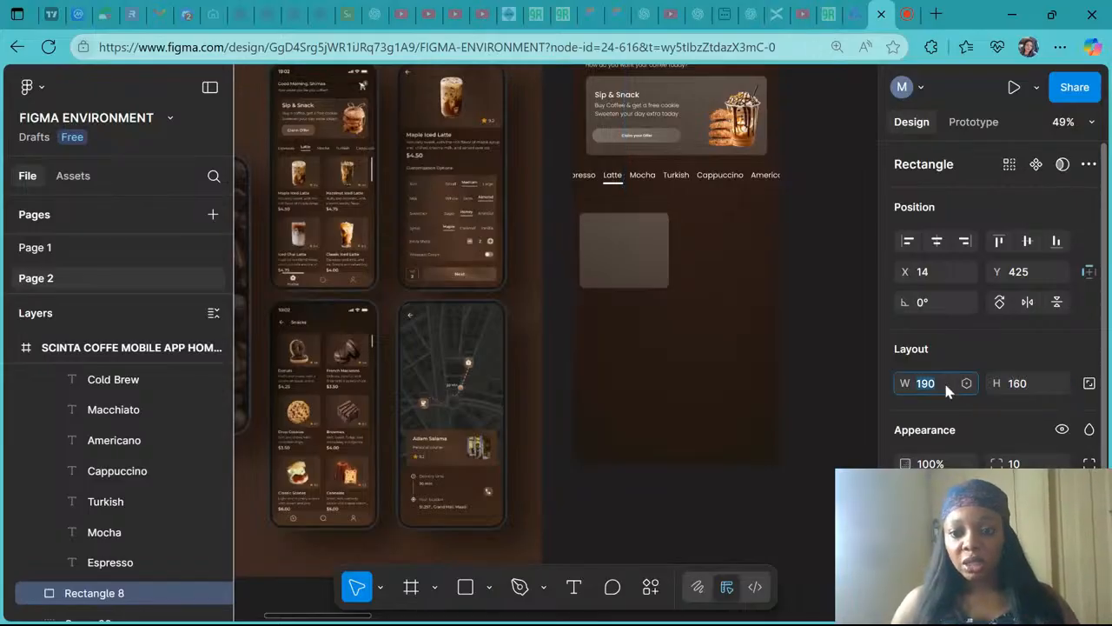
{"action": "type", "text": "160"}
{"action": "key", "text": "Return"}
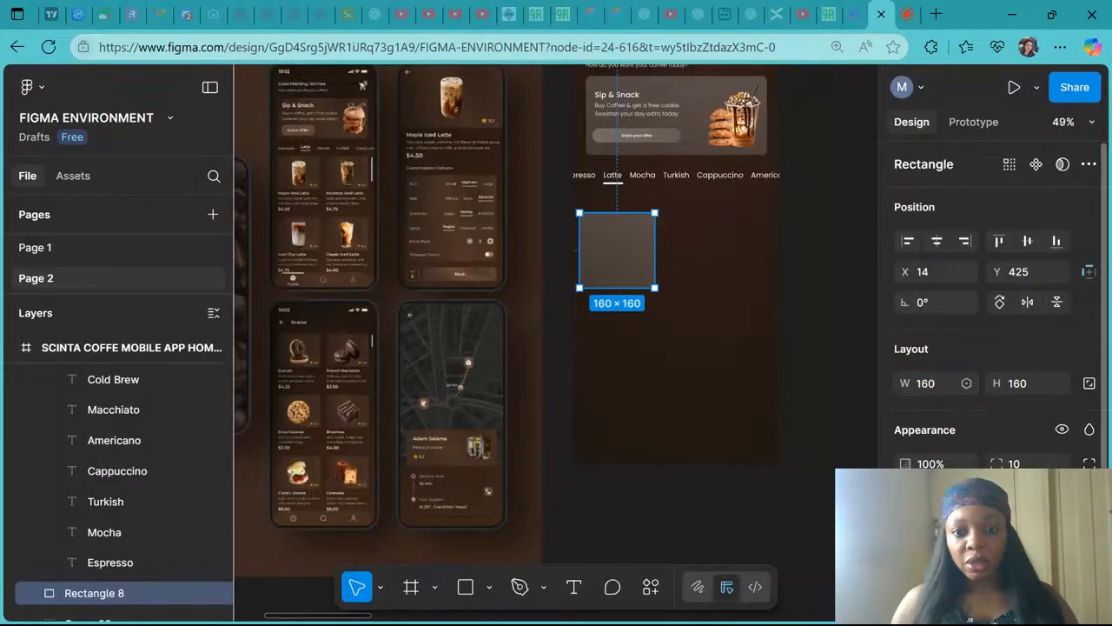
{"action": "scroll", "coordinate": [674, 238], "scroll_direction": "up", "scroll_amount": 5}
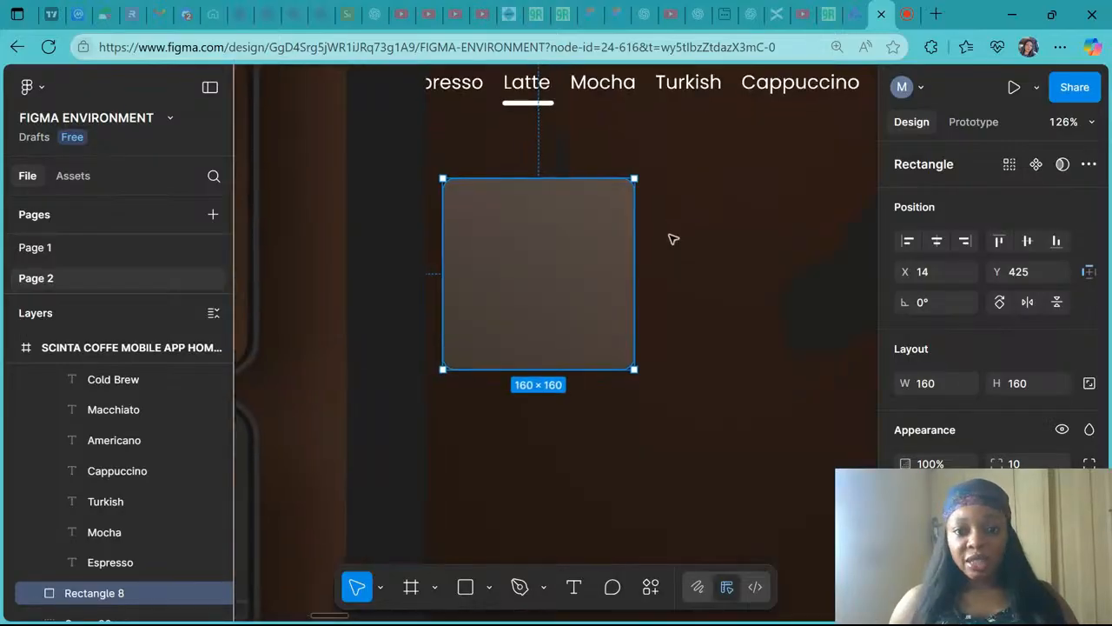
{"action": "scroll", "coordinate": [674, 239], "scroll_direction": "down", "scroll_amount": 3}
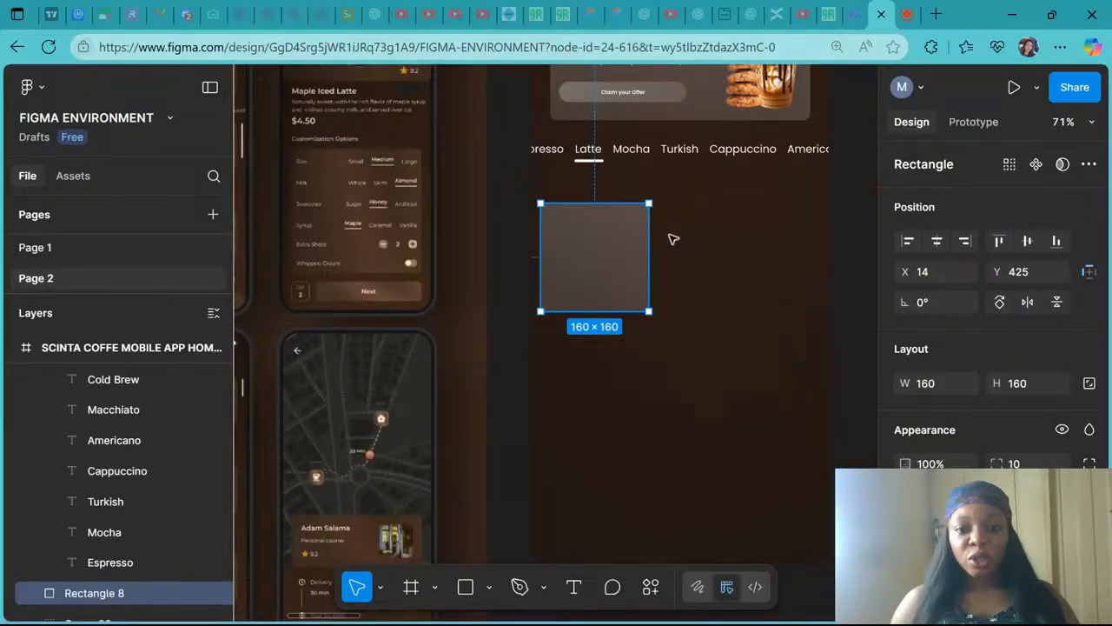
- Duplicate the card rectangle and place the copy beside it to the right at X 254
{"action": "scroll", "coordinate": [673, 239], "scroll_direction": "down", "scroll_amount": 4}
{"action": "scroll", "coordinate": [605, 262], "scroll_direction": "right", "scroll_amount": 2}
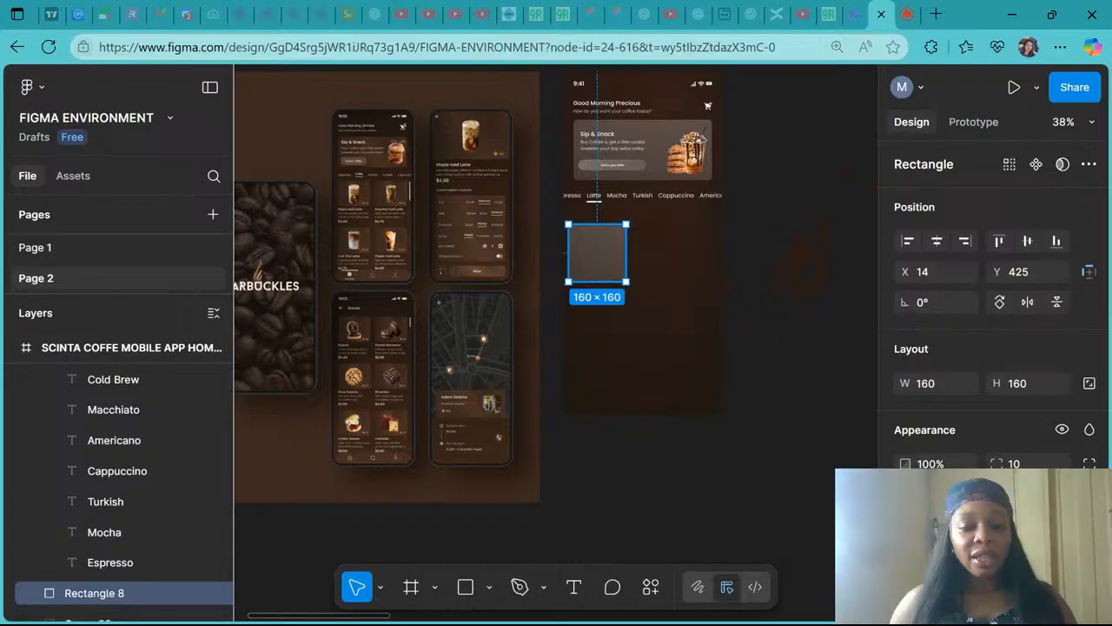
{"action": "left_click_drag", "start_coordinate": [604, 263], "coordinate": [693, 265]}
{"action": "scroll", "coordinate": [692, 265], "scroll_direction": "up", "scroll_amount": 2}
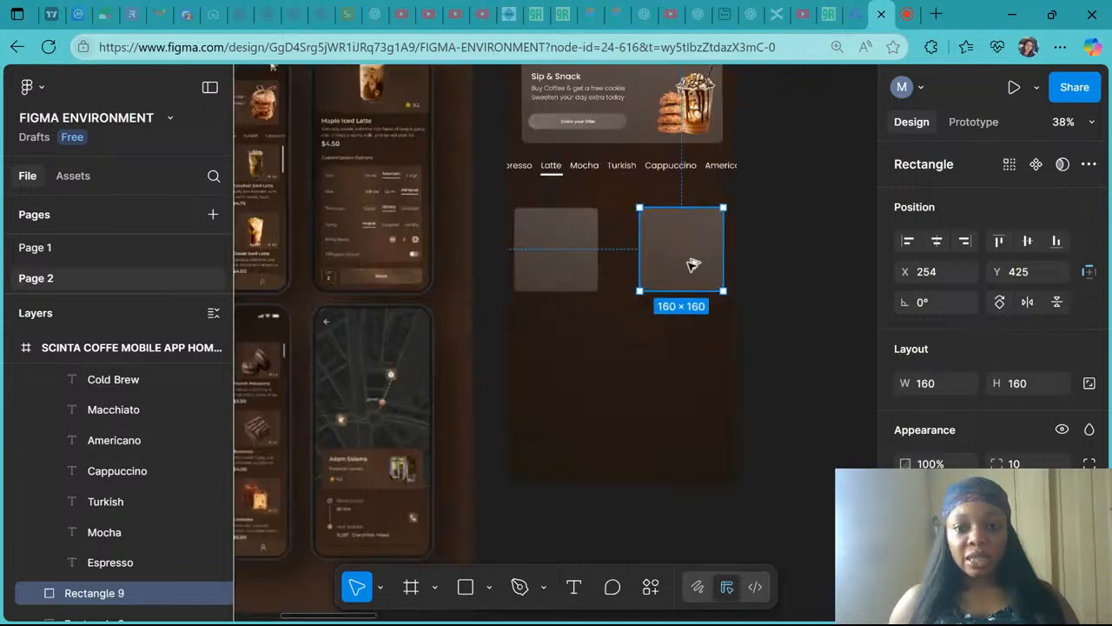
- Scale the first card rectangle up to 206 by 206 px with the Scale tool
{"action": "scroll", "coordinate": [693, 265], "scroll_direction": "up", "scroll_amount": 3}
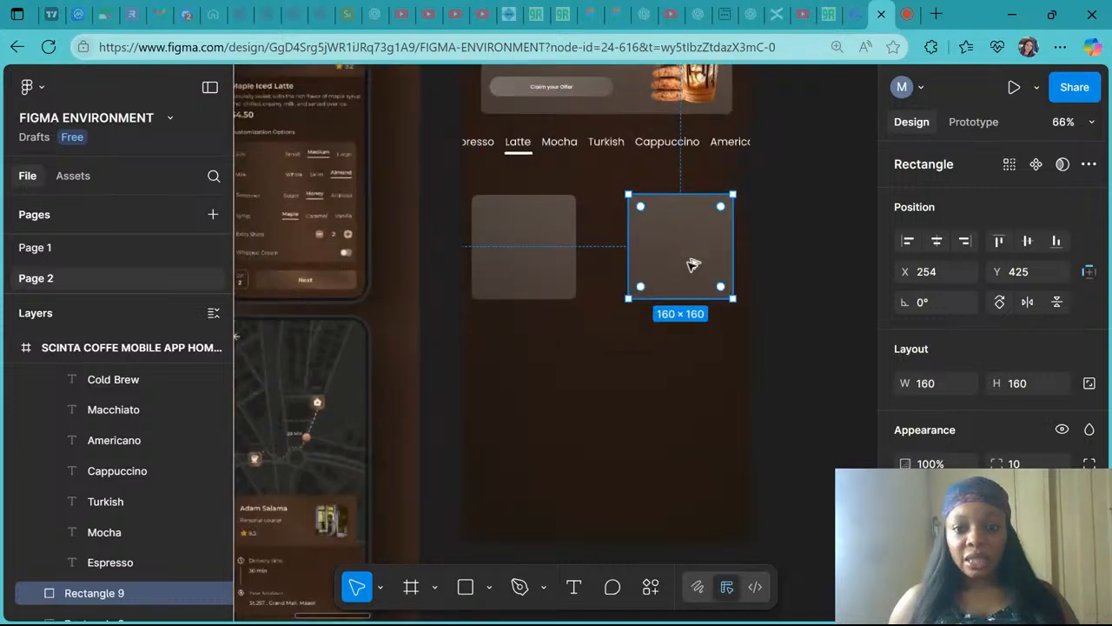
{"action": "scroll", "coordinate": [693, 265], "scroll_direction": "up", "scroll_amount": 1}
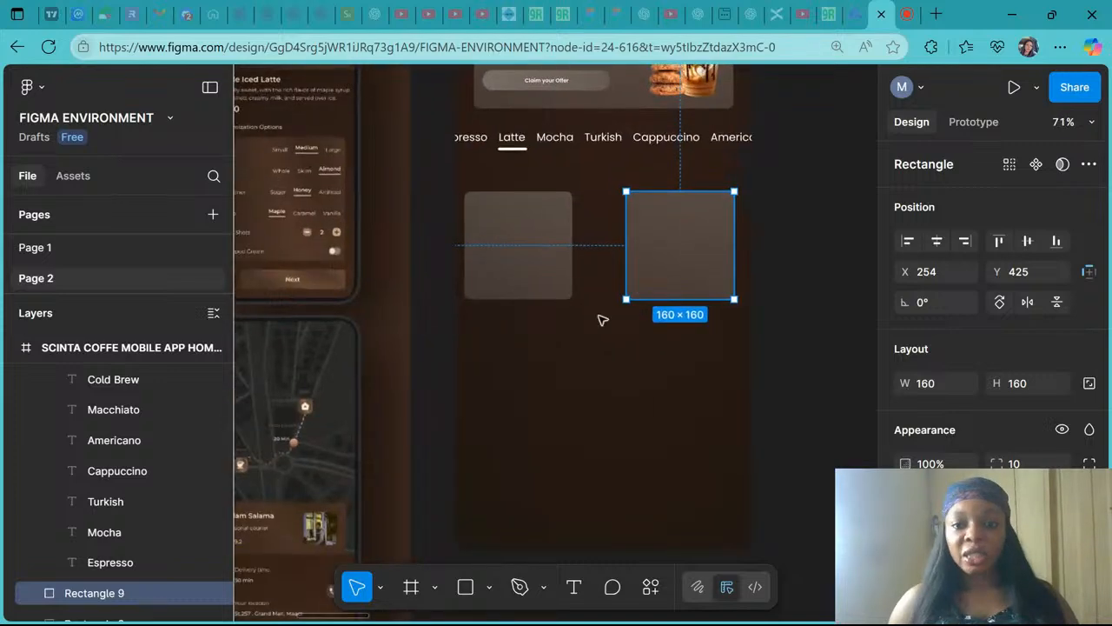
{"action": "left_click", "coordinate": [547, 278]}
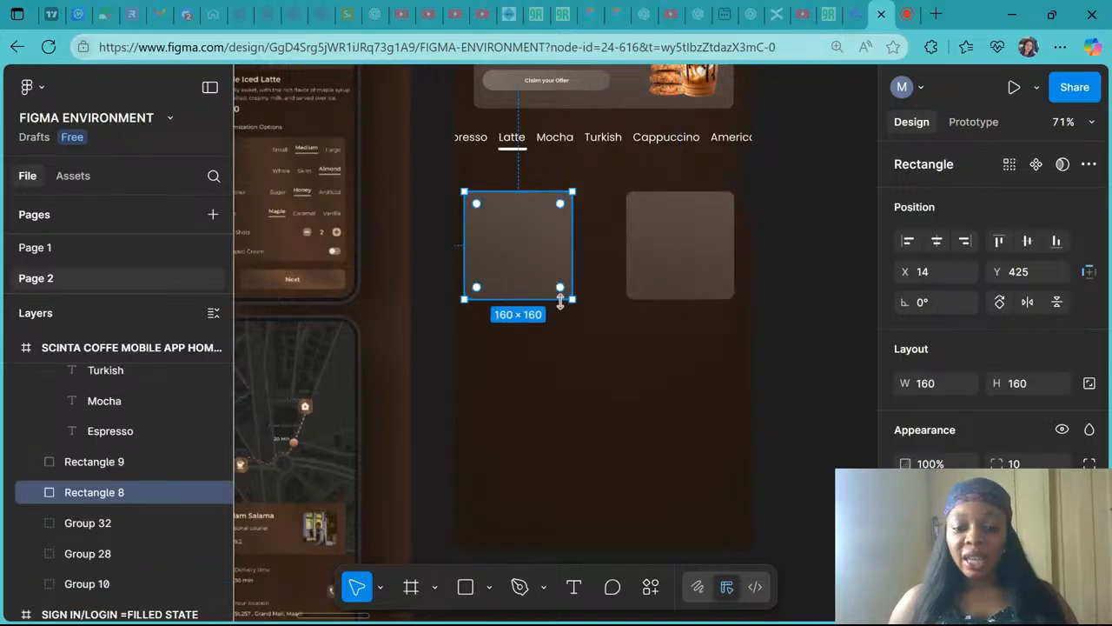
{"action": "key", "text": "k"}
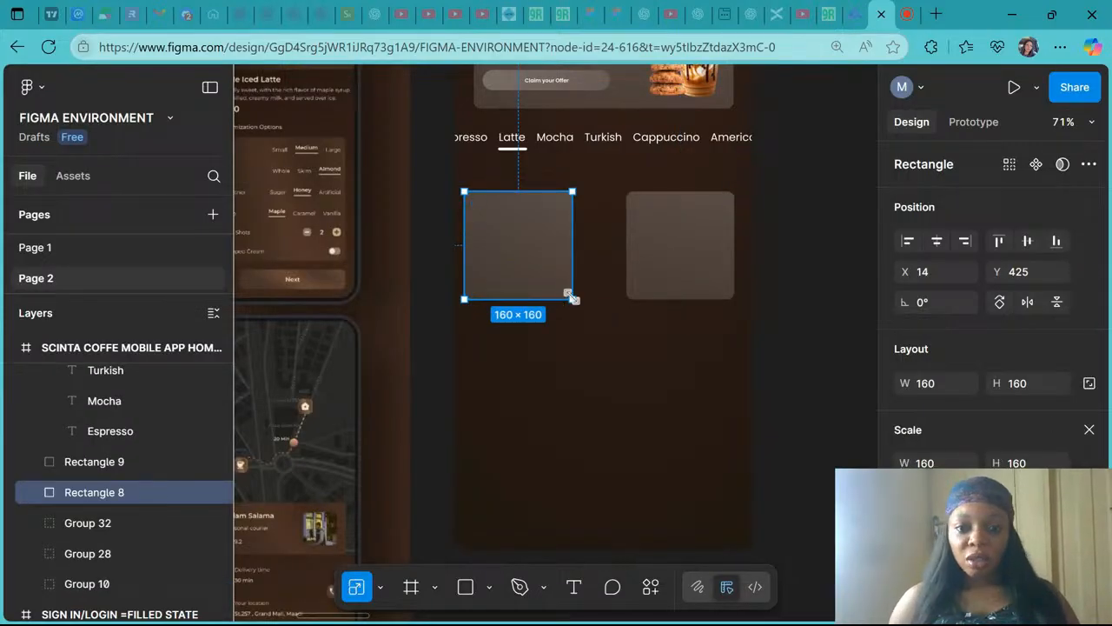
{"action": "left_click_drag", "start_coordinate": [572, 296], "coordinate": [595, 318]}
{"action": "left_click_drag", "start_coordinate": [598, 319], "coordinate": [603, 323]}
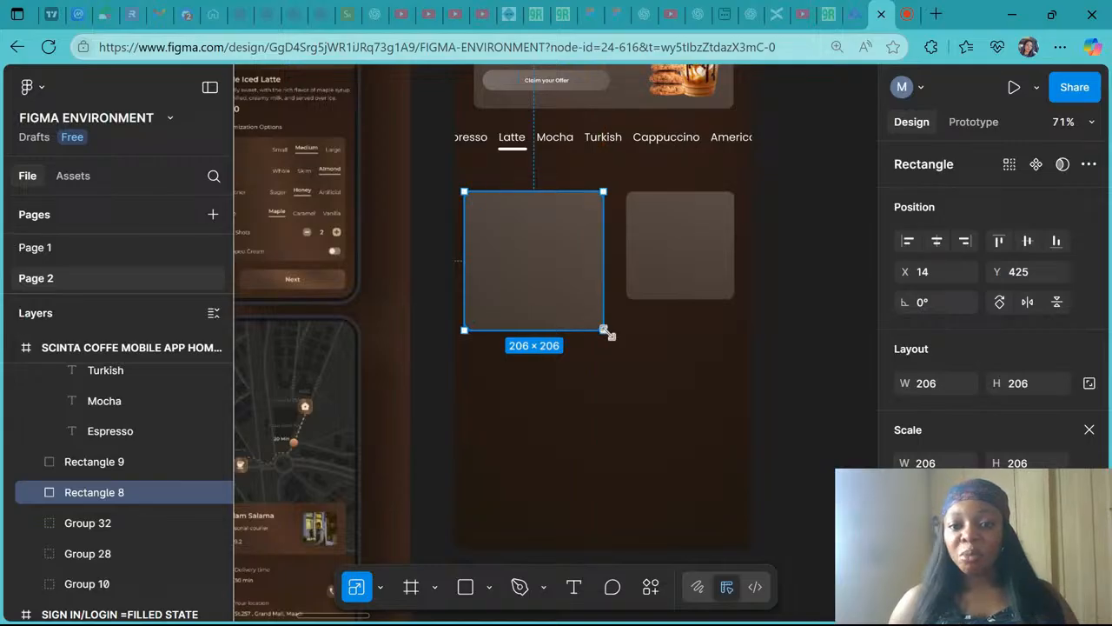
{"action": "key", "text": "ctrl+z"}
{"action": "left_click_drag", "start_coordinate": [594, 311], "coordinate": [599, 320]}
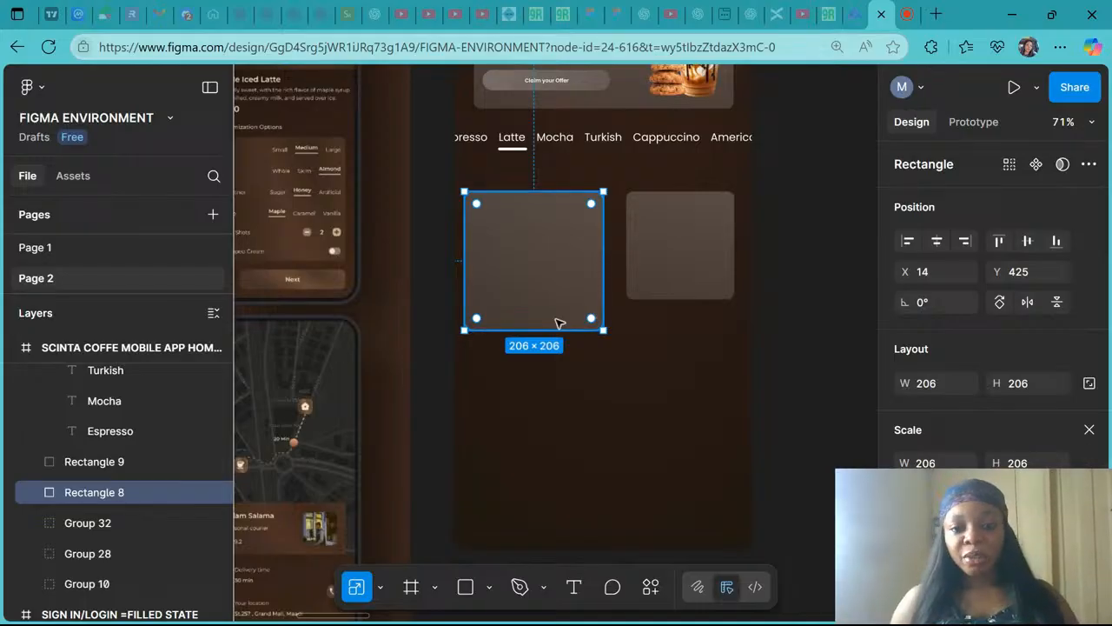
- Replace the second card with a copy of the scaled card and move it to X 230 beside the first
{"action": "left_click", "coordinate": [707, 258]}
{"action": "key", "text": "ctrl+shift+r"}
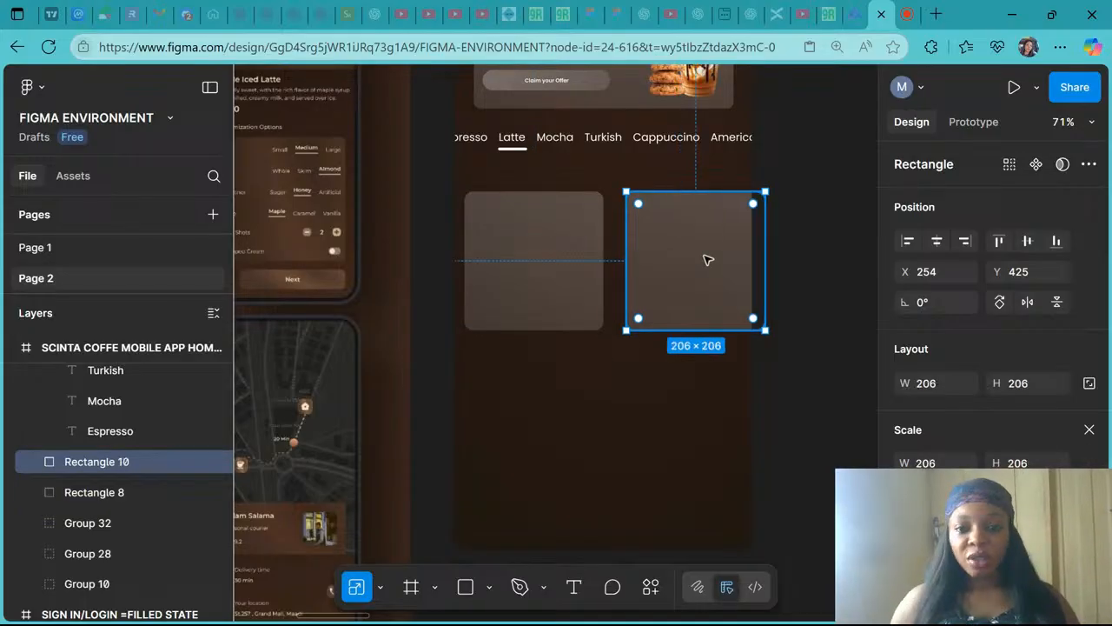
{"action": "left_click_drag", "start_coordinate": [707, 258], "coordinate": [691, 258]}
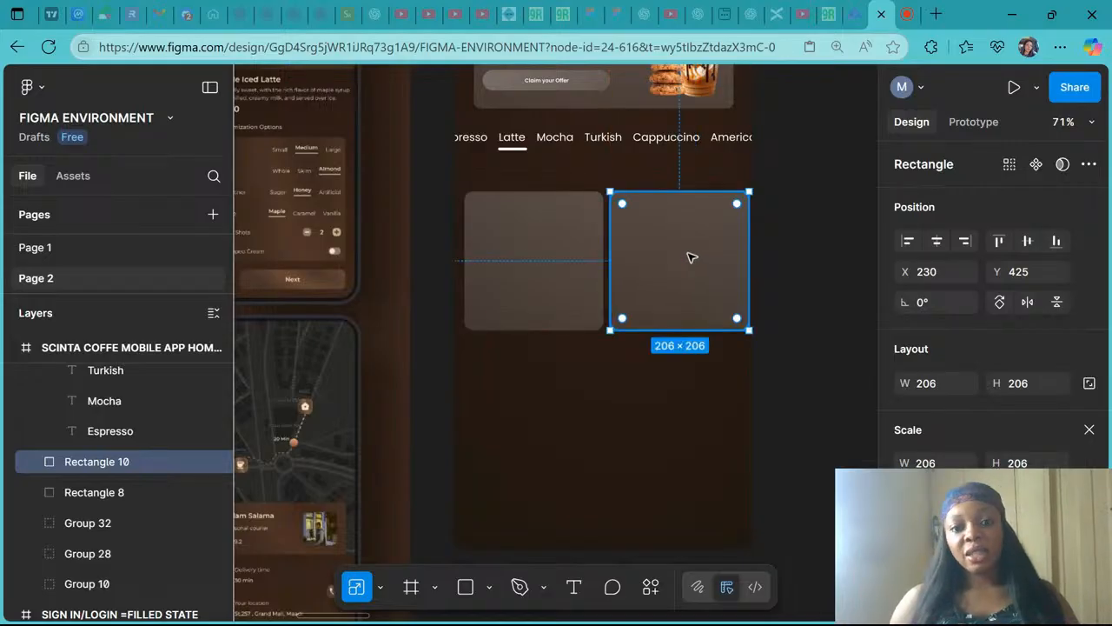
- Scale both cards together down to about 194.77 px each and move them up to Y 392
{"action": "left_click", "coordinate": [590, 259], "text": "shift"}
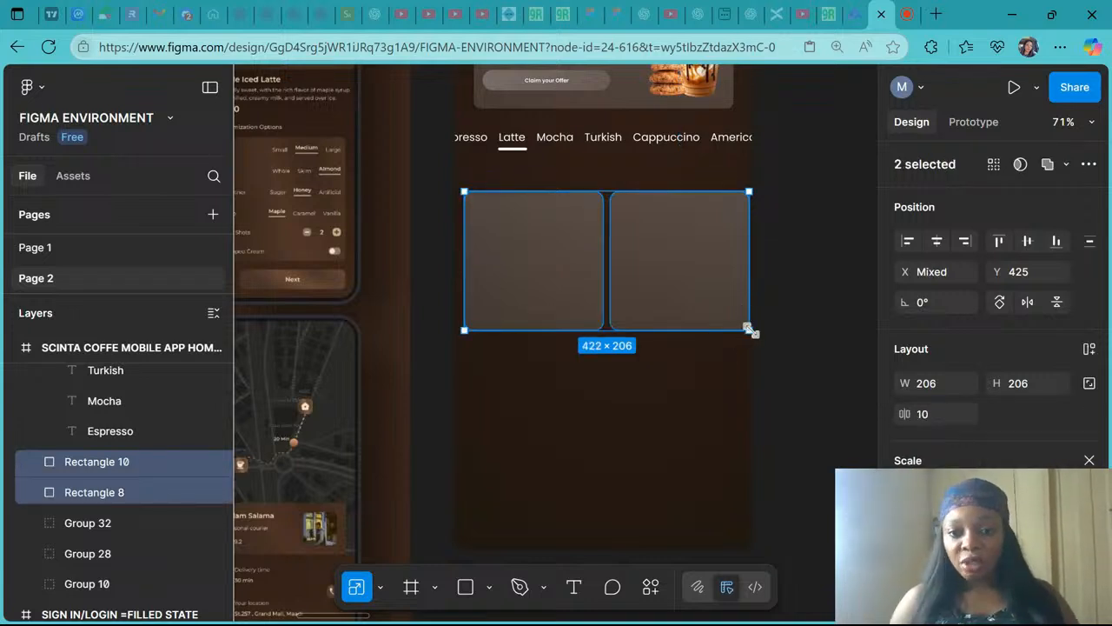
{"action": "left_click_drag", "start_coordinate": [748, 329], "coordinate": [734, 320]}
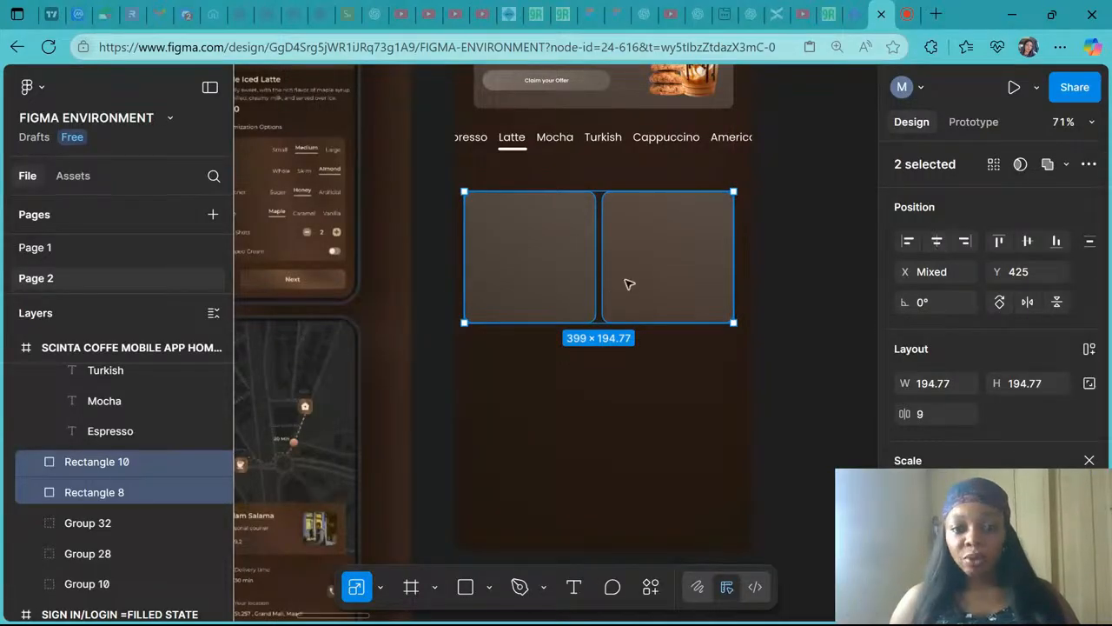
{"action": "left_click_drag", "start_coordinate": [639, 284], "coordinate": [634, 266]}
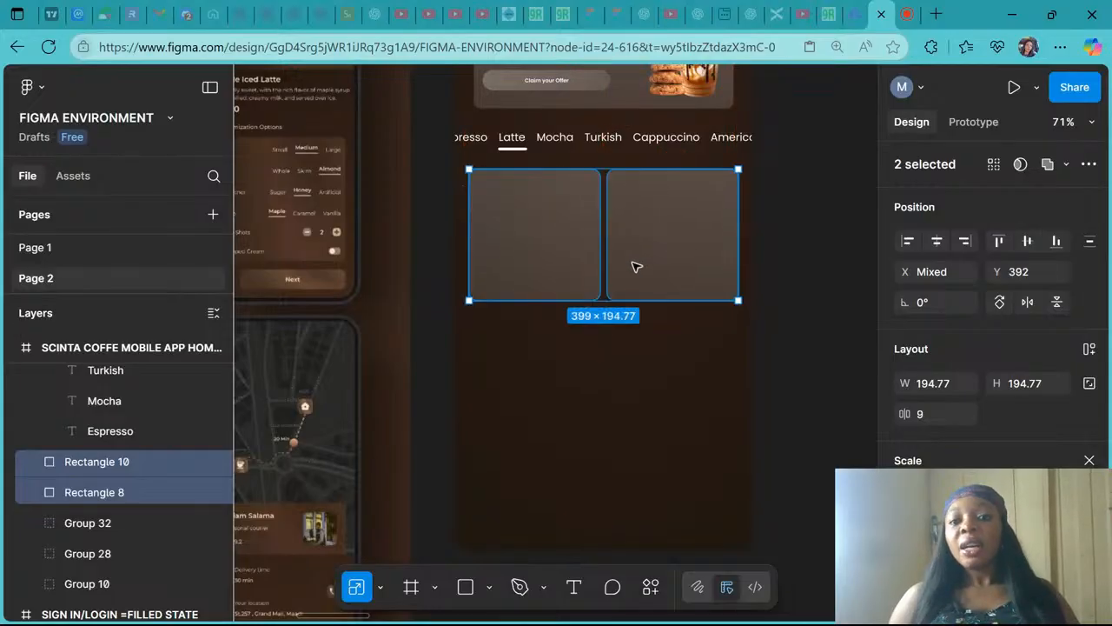
- Set the spacing between the two selected cards to 12
{"action": "left_click", "coordinate": [921, 415]}
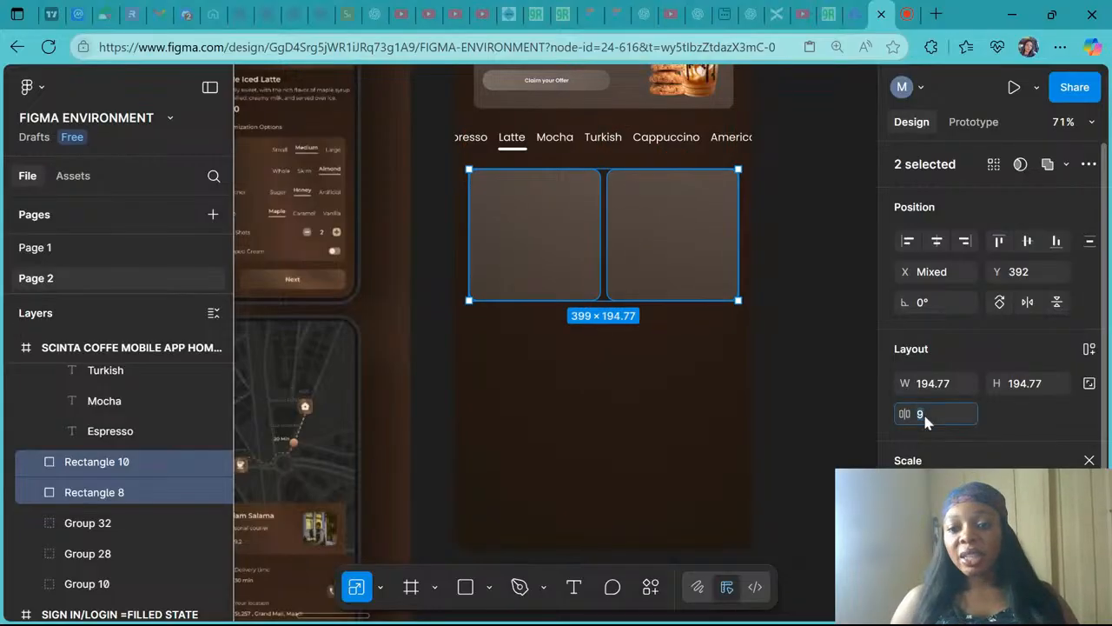
{"action": "type", "text": "12"}
{"action": "key", "text": "Return"}
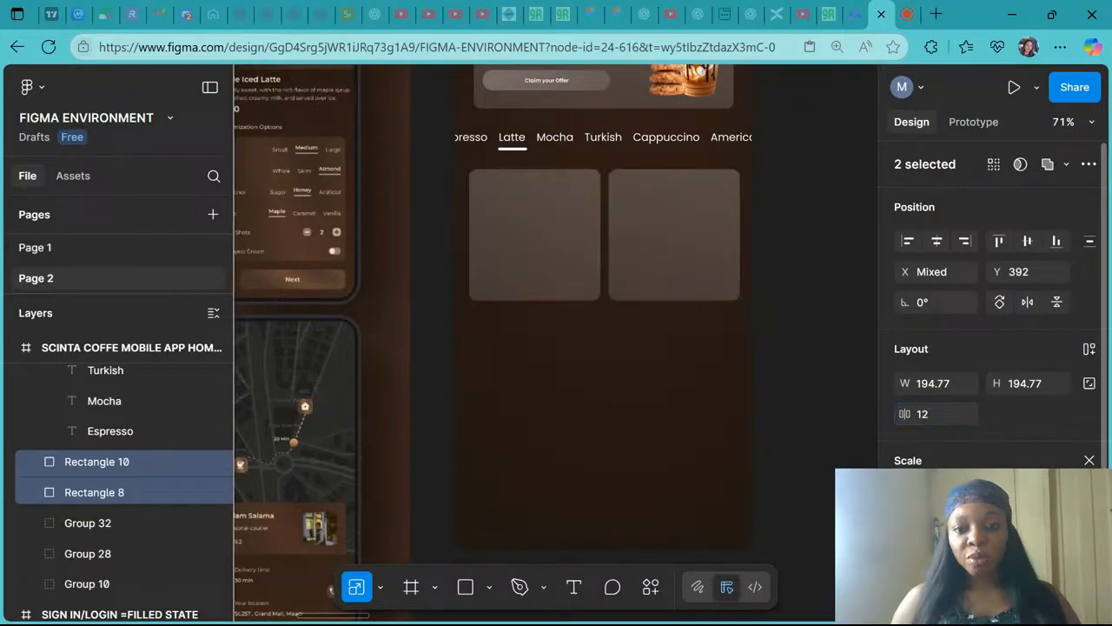
{"action": "left_click", "coordinate": [631, 255]}
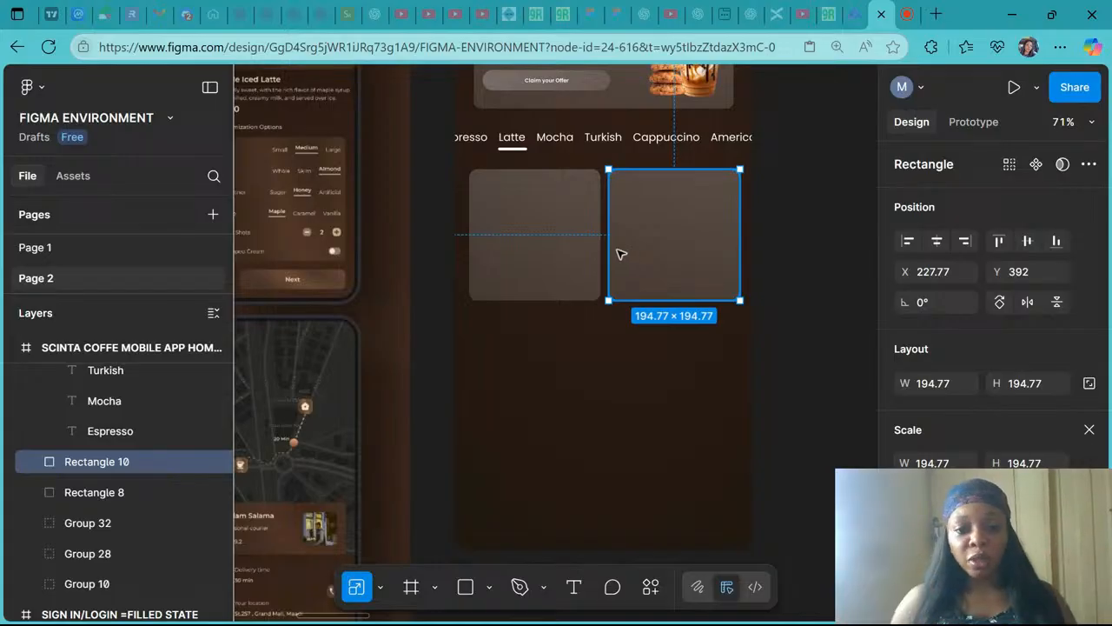
{"action": "left_click", "coordinate": [487, 250], "text": "shift"}
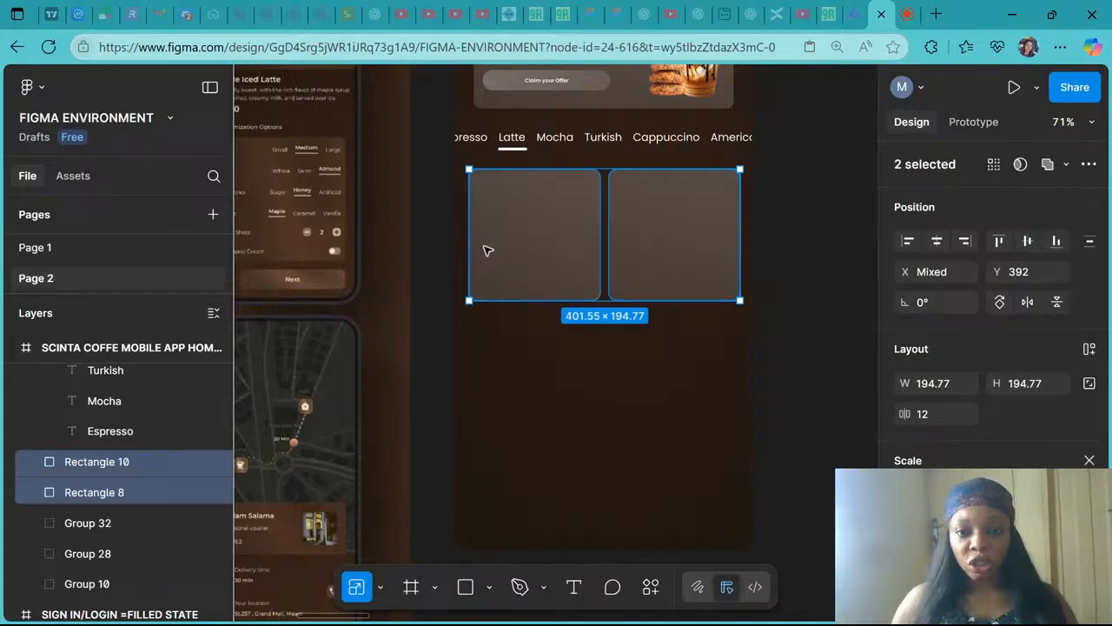
{"action": "key", "text": "ctrl+g"}
{"action": "left_click", "coordinate": [937, 242]}
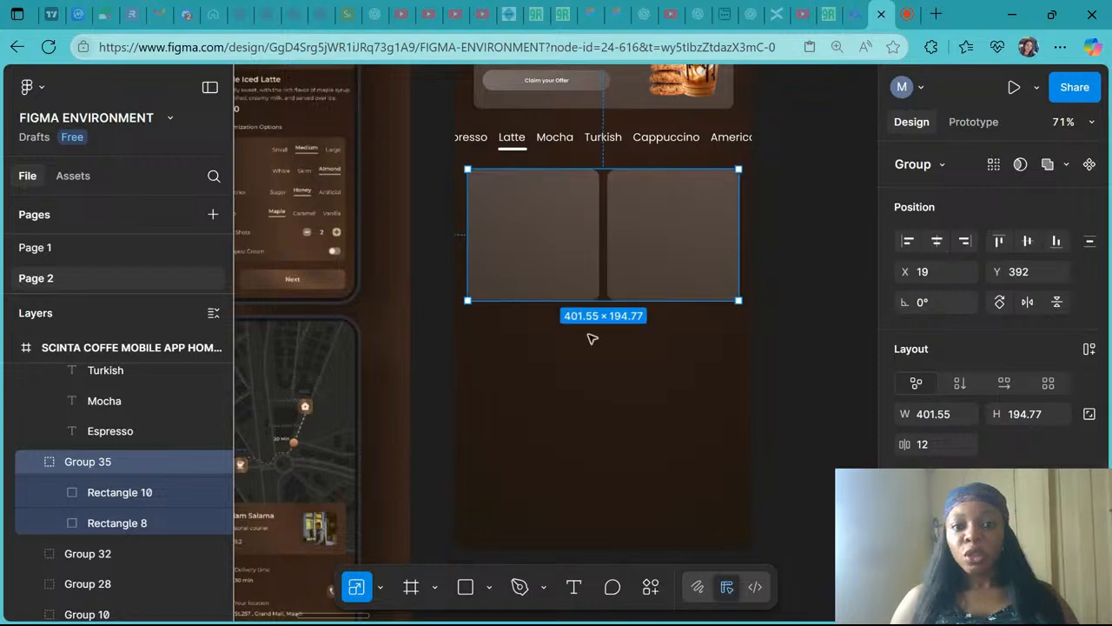
{"action": "right_click", "coordinate": [643, 261]}
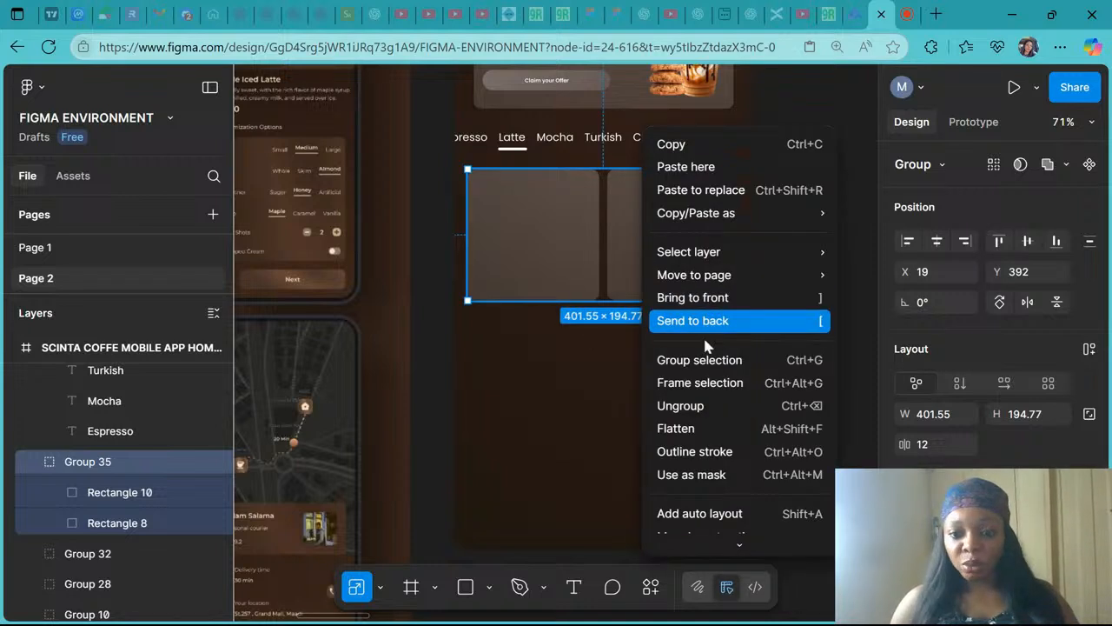
{"action": "left_click", "coordinate": [706, 405]}
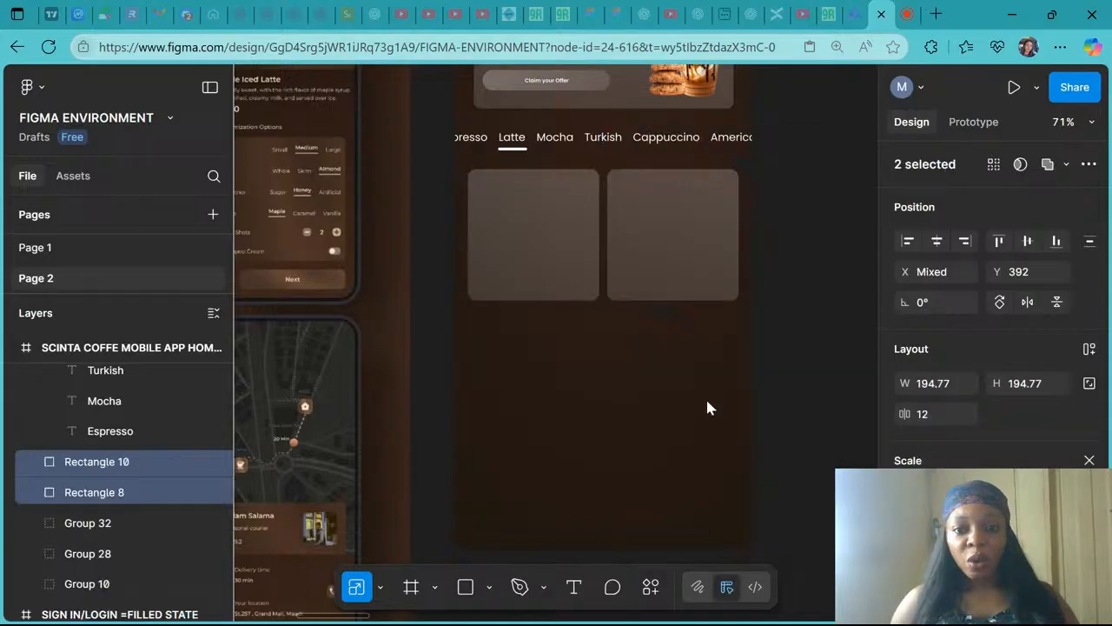
- Examine the reference mockup's product cards and compare them with the new card rectangles
{"action": "left_click", "coordinate": [700, 368]}
{"action": "scroll", "coordinate": [698, 368], "scroll_direction": "up", "scroll_amount": 3}
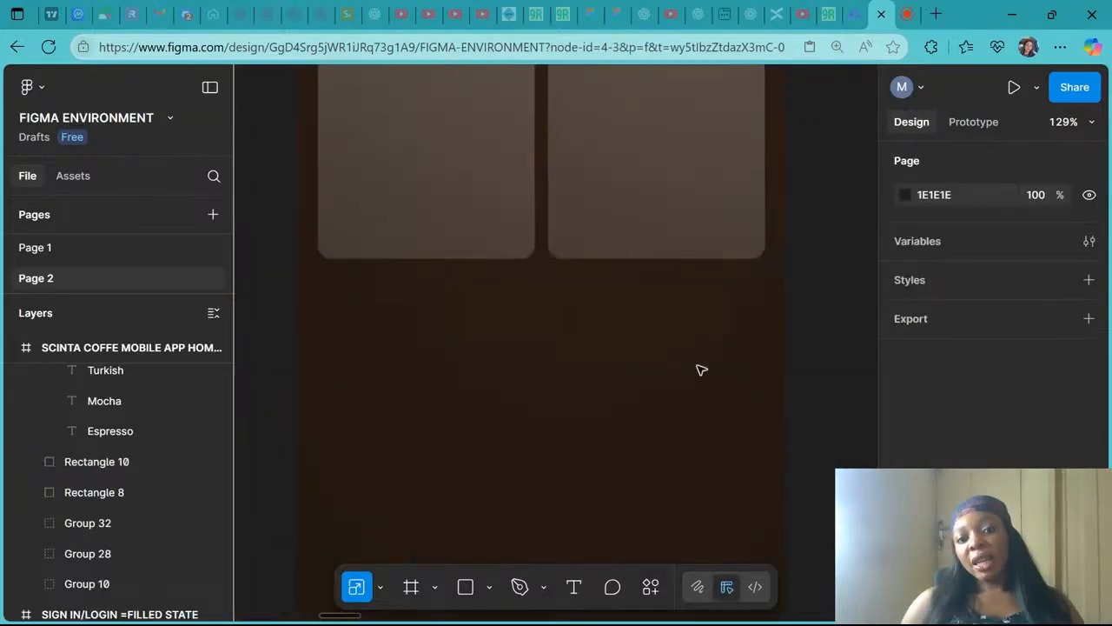
{"action": "scroll", "coordinate": [702, 370], "scroll_direction": "down", "scroll_amount": 3}
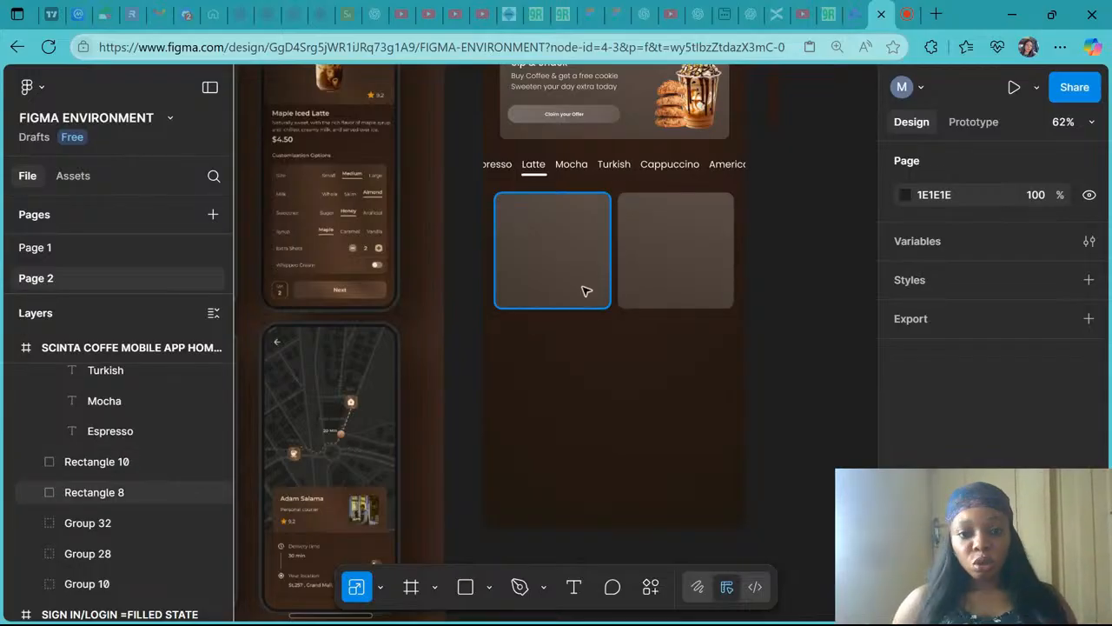
{"action": "scroll", "coordinate": [586, 290], "scroll_direction": "down", "scroll_amount": 2}
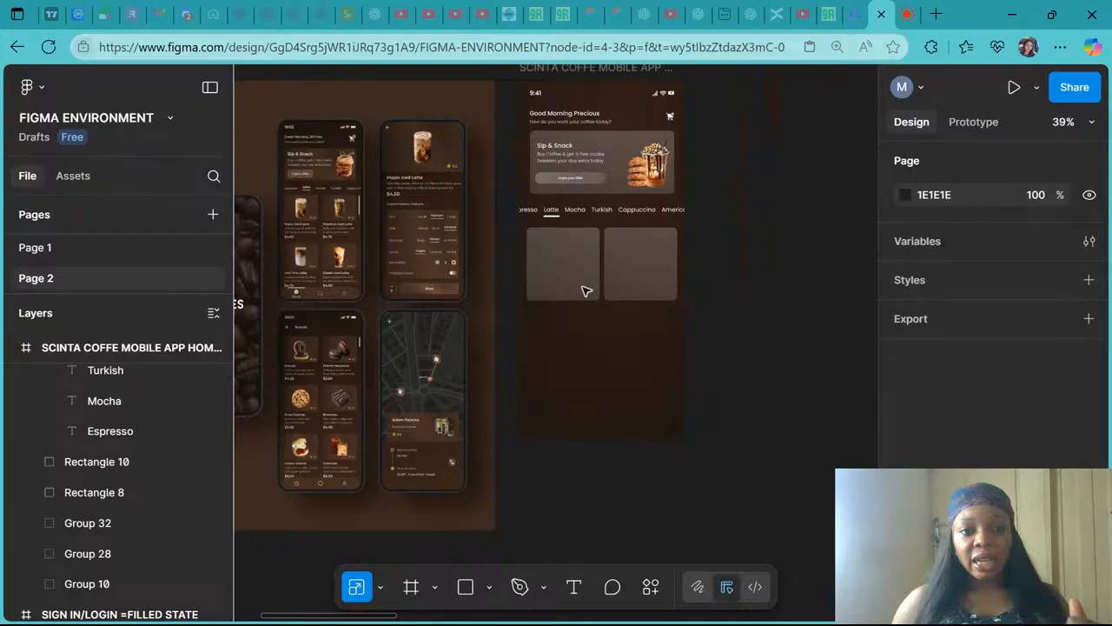
{"action": "scroll", "coordinate": [290, 150], "scroll_direction": "up", "scroll_amount": 7}
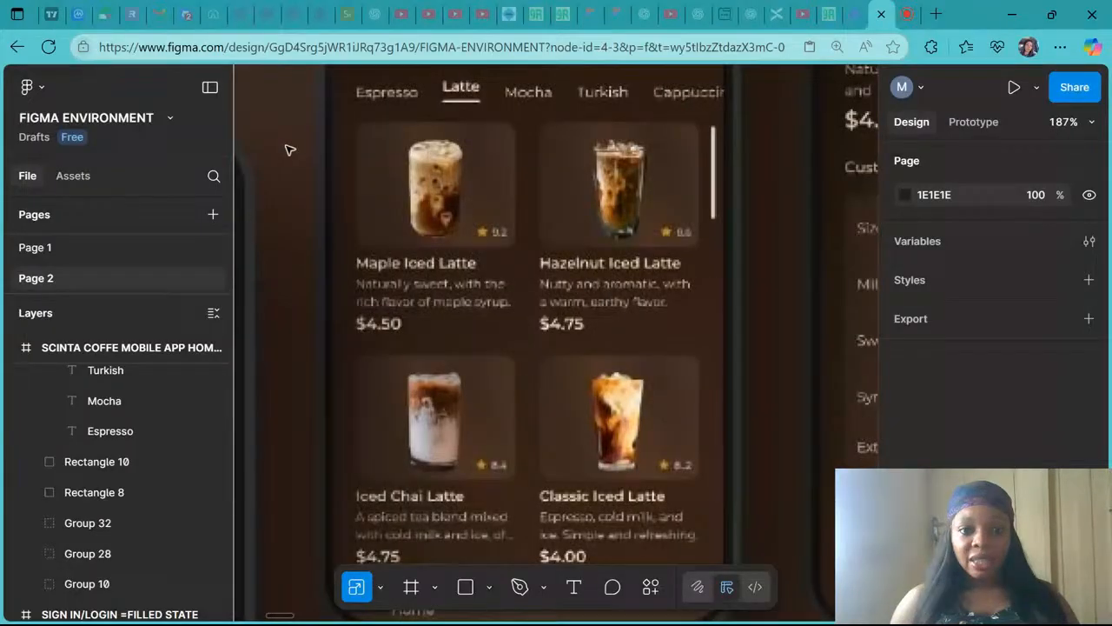
{"action": "scroll", "coordinate": [475, 180], "scroll_direction": "up", "scroll_amount": 3}
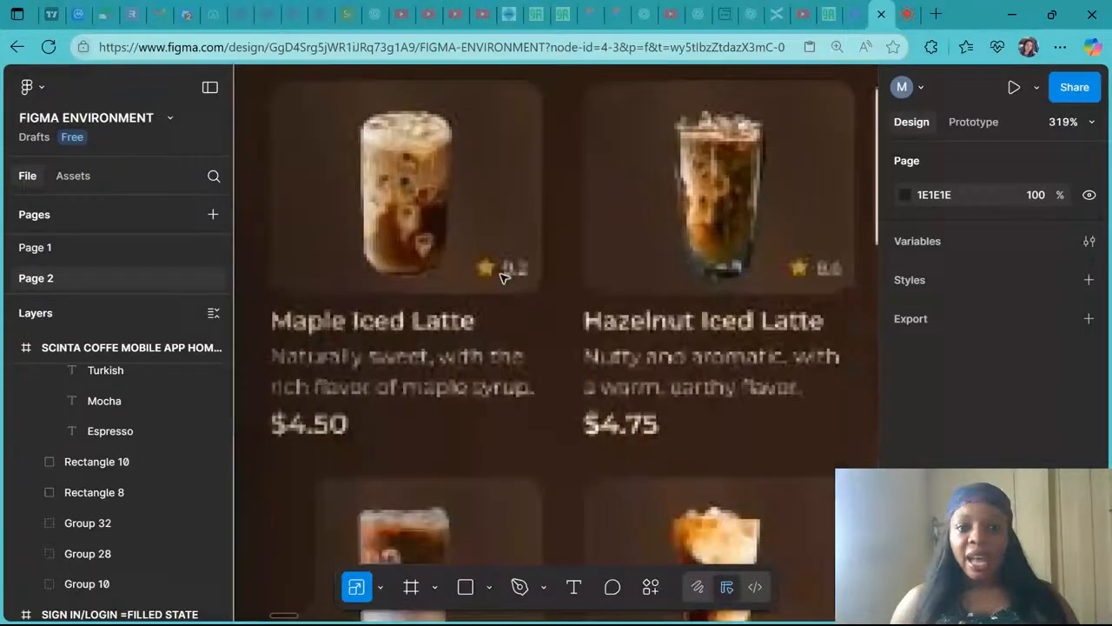
{"action": "scroll", "coordinate": [502, 277], "scroll_direction": "down", "scroll_amount": 3}
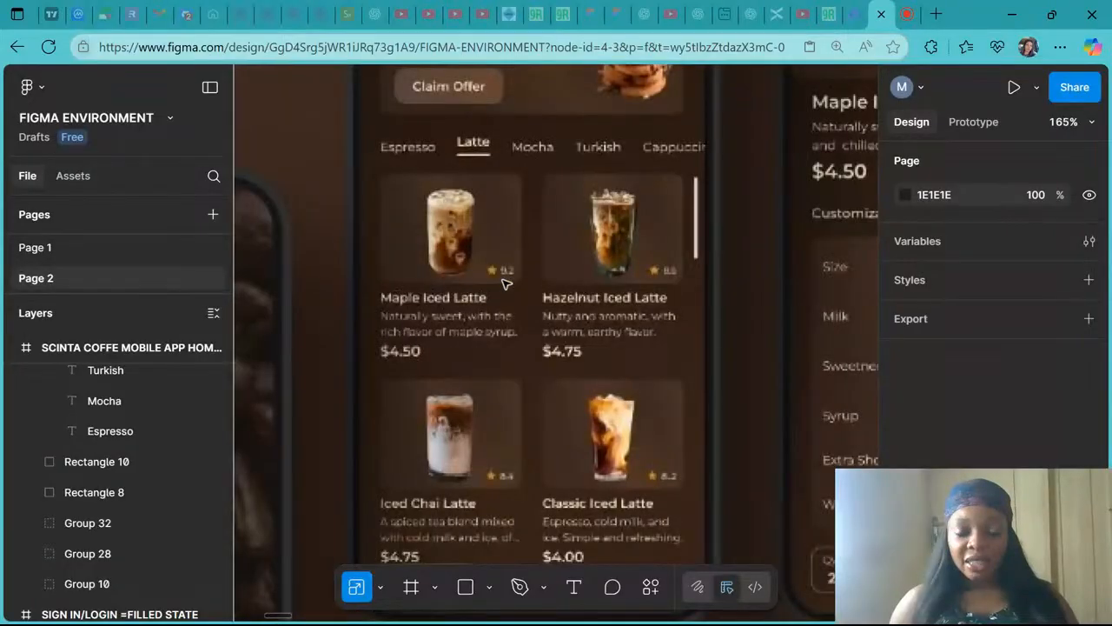
{"action": "scroll", "coordinate": [506, 279], "scroll_direction": "up", "scroll_amount": 6}
{"action": "scroll", "coordinate": [506, 283], "scroll_direction": "down", "scroll_amount": 6}
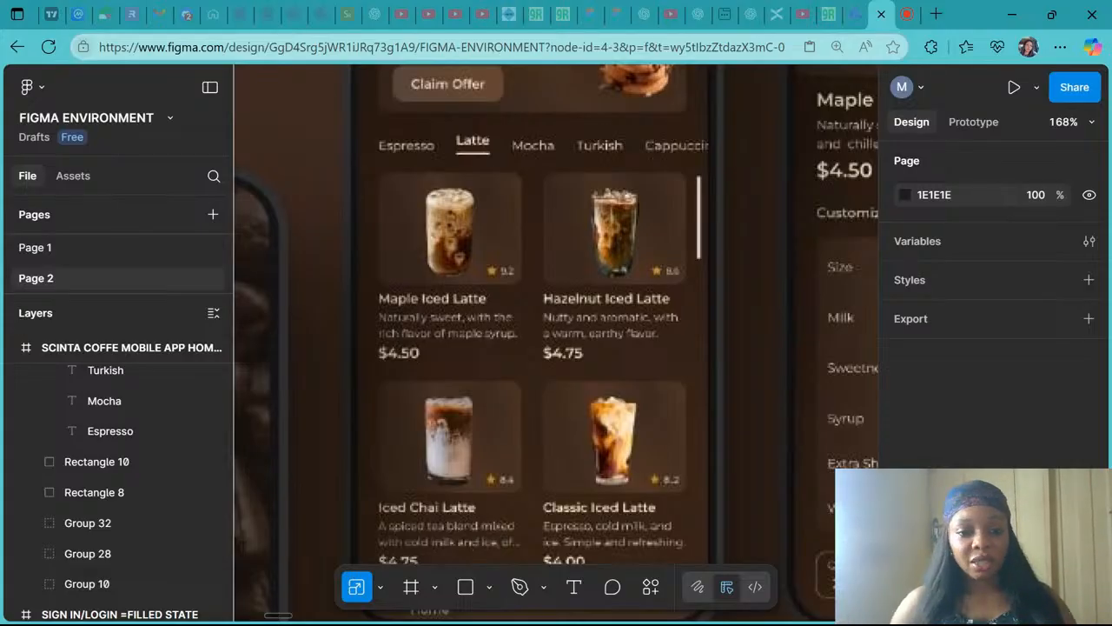
{"action": "scroll", "coordinate": [277, 275], "scroll_direction": "down", "scroll_amount": 5}
{"action": "scroll", "coordinate": [358, 296], "scroll_direction": "right", "scroll_amount": 1}
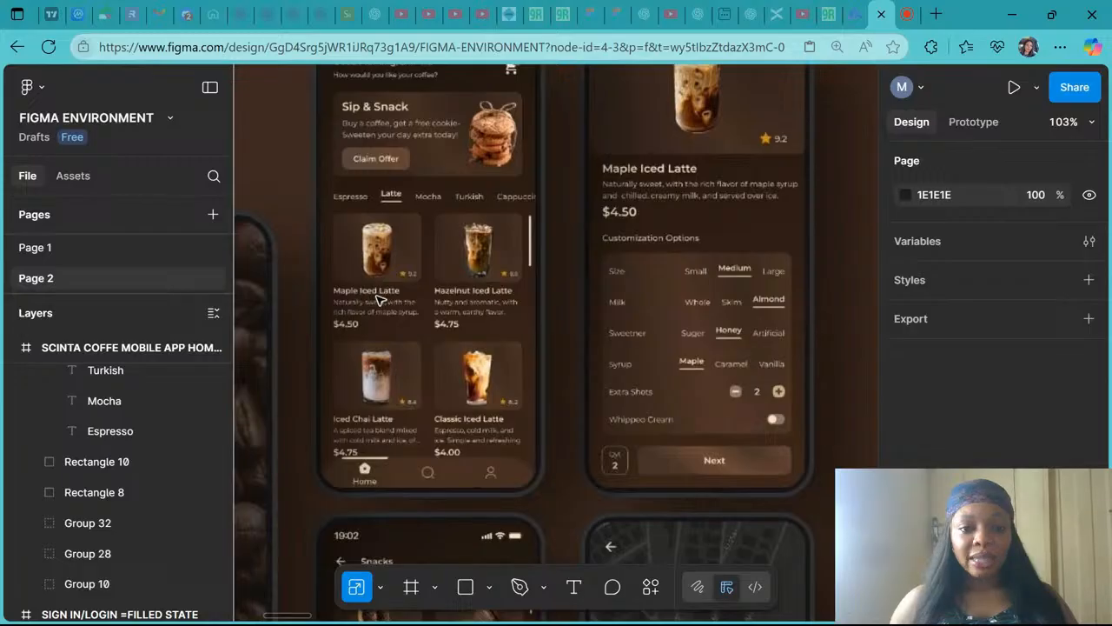
{"action": "scroll", "coordinate": [380, 299], "scroll_direction": "down", "scroll_amount": 4}
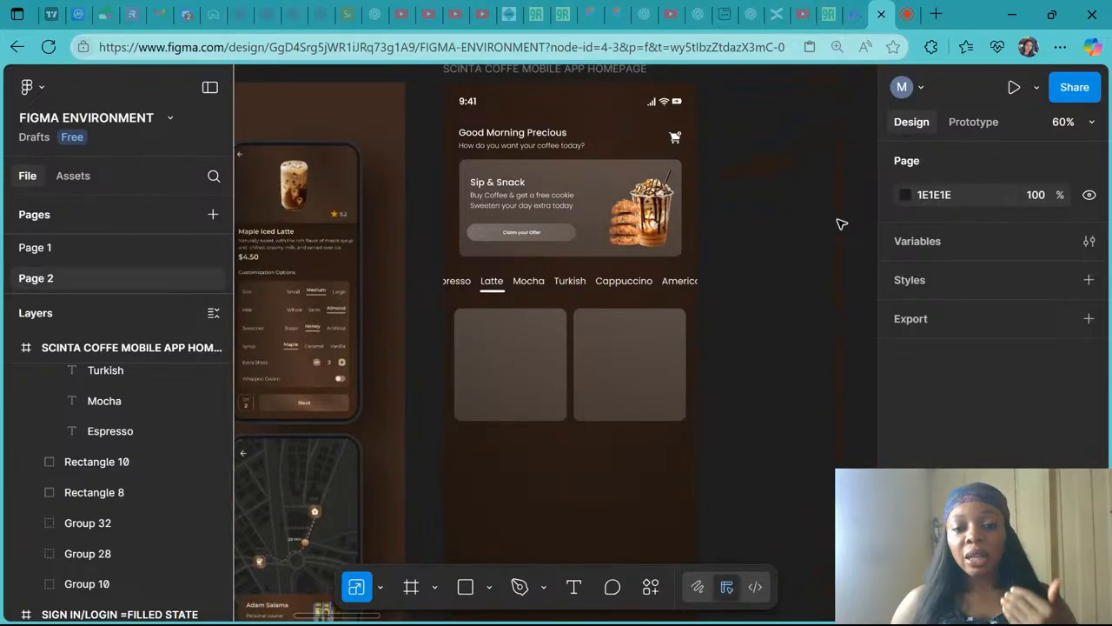
- Open Pinterest in a new browser tab
{"action": "left_click", "coordinate": [937, 14]}
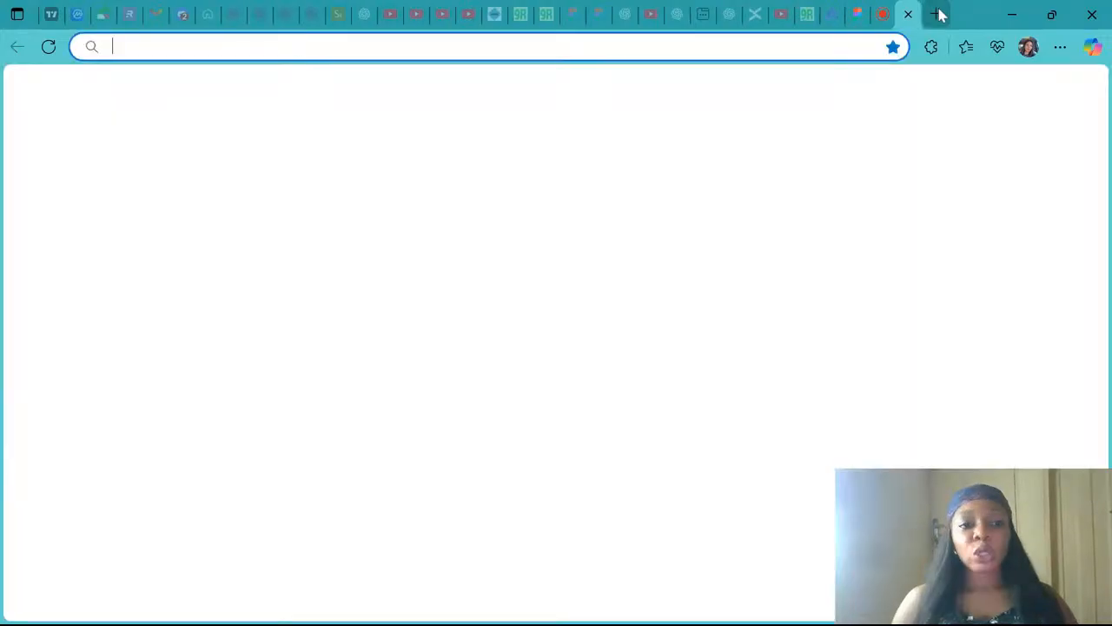
{"action": "type", "text": "pin"}
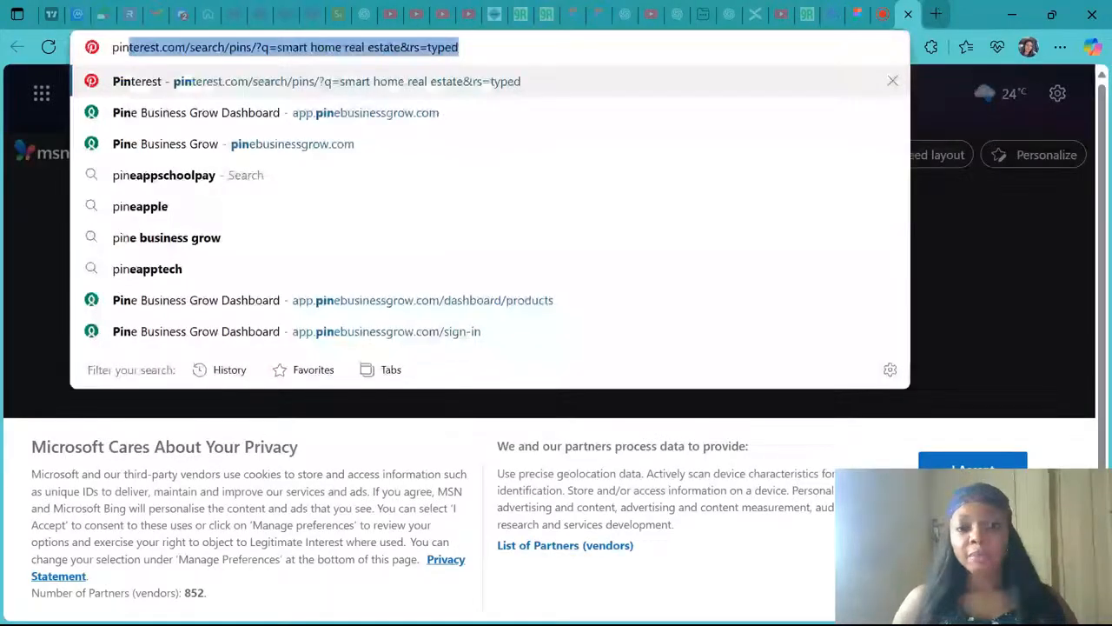
{"action": "key", "text": "Return"}
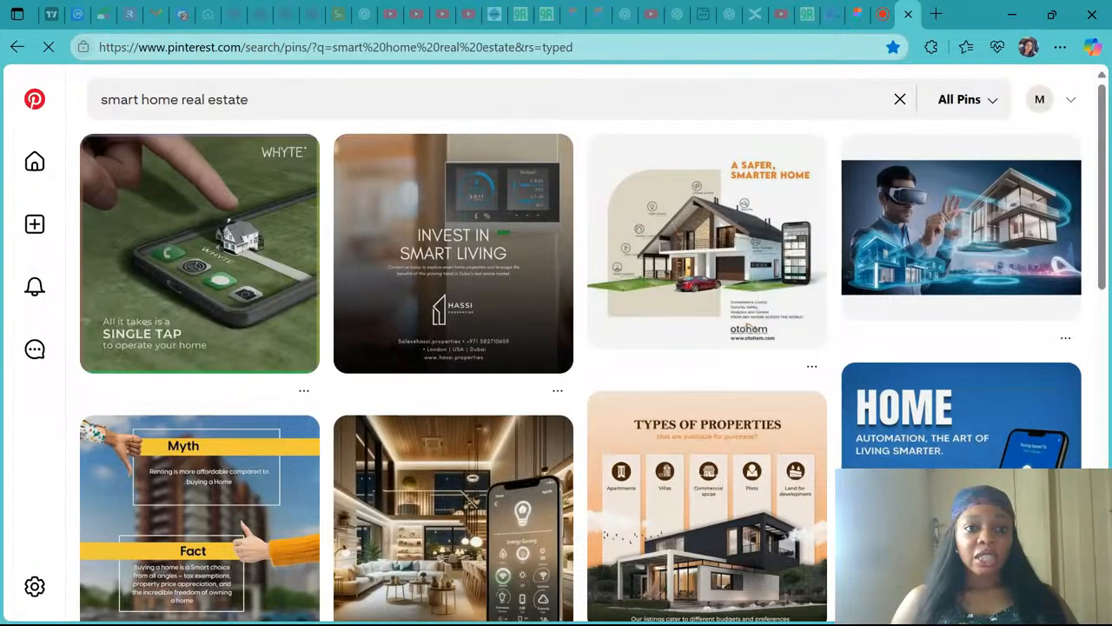
- Search Pinterest for "maple iced latte image"
{"action": "left_click_drag", "start_coordinate": [259, 100], "coordinate": [67, 111]}
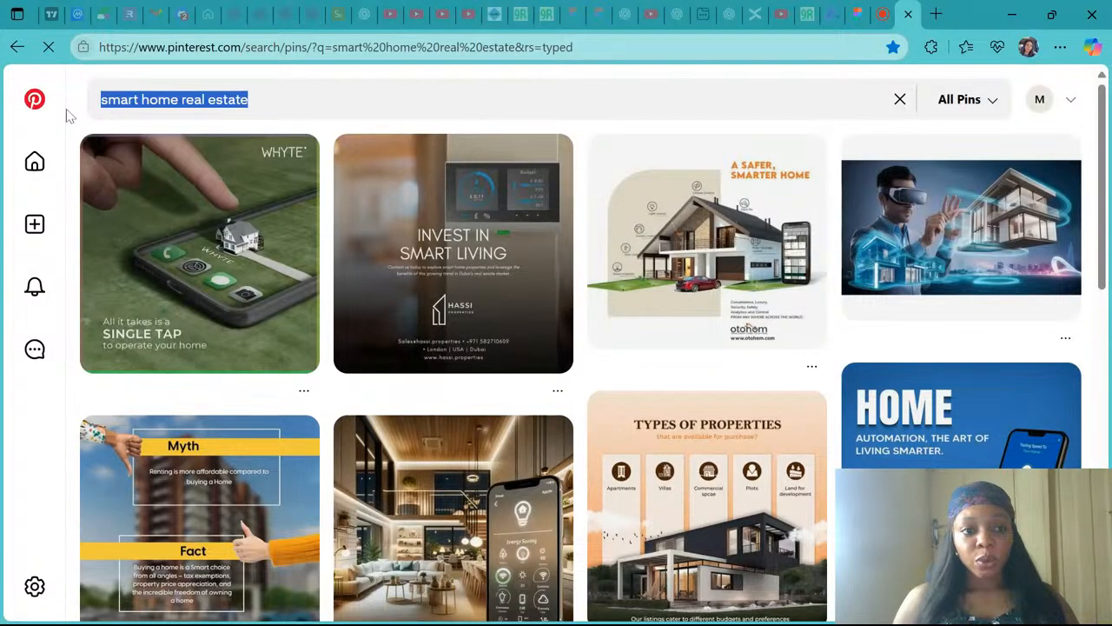
{"action": "scroll", "coordinate": [69, 116], "scroll_direction": "down", "scroll_amount": 5}
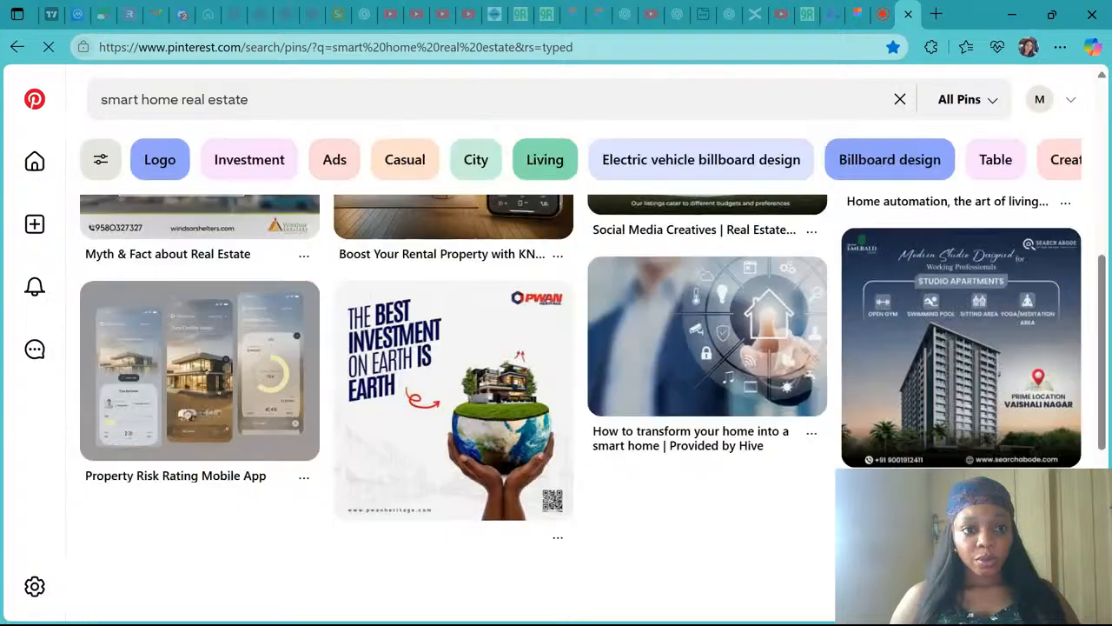
{"action": "type", "text": "m"}
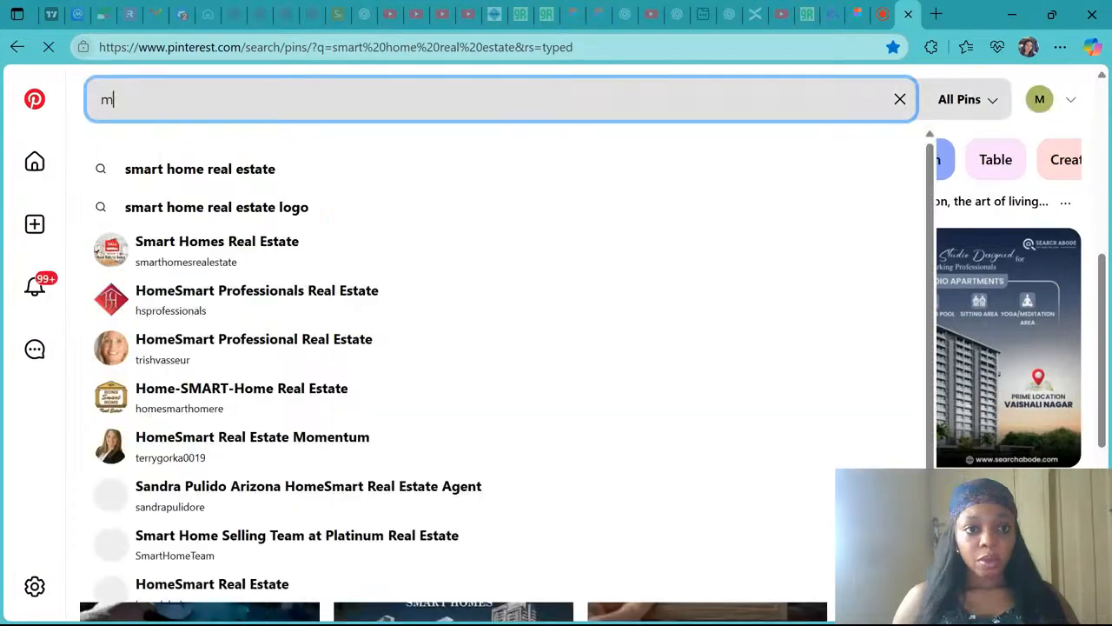
{"action": "type", "text": "apl"}
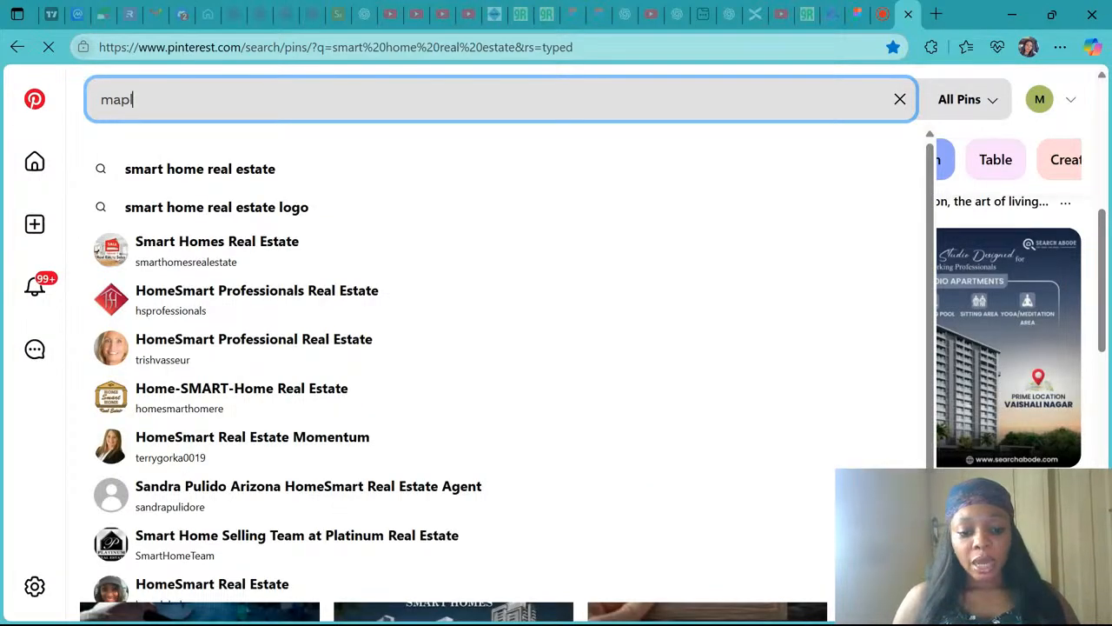
{"action": "type", "text": "e iced la"}
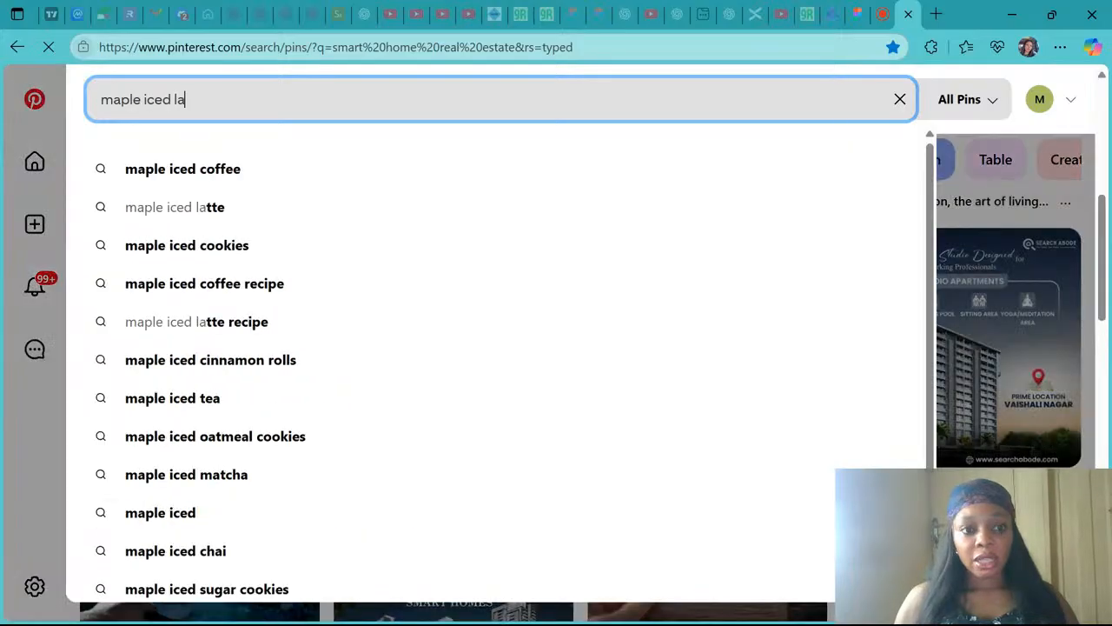
{"action": "type", "text": "tte image"}
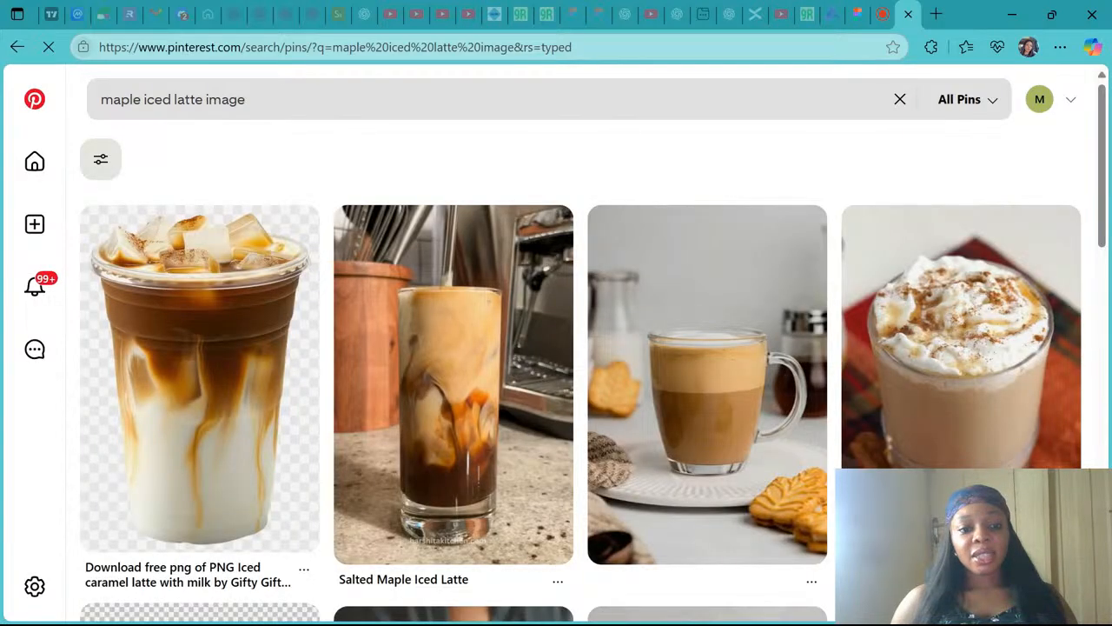
- Browse the latte results and open the PNG iced caramel latte pin
{"action": "scroll", "coordinate": [245, 418], "scroll_direction": "down", "scroll_amount": 3}
{"action": "scroll", "coordinate": [244, 418], "scroll_direction": "down", "scroll_amount": 3}
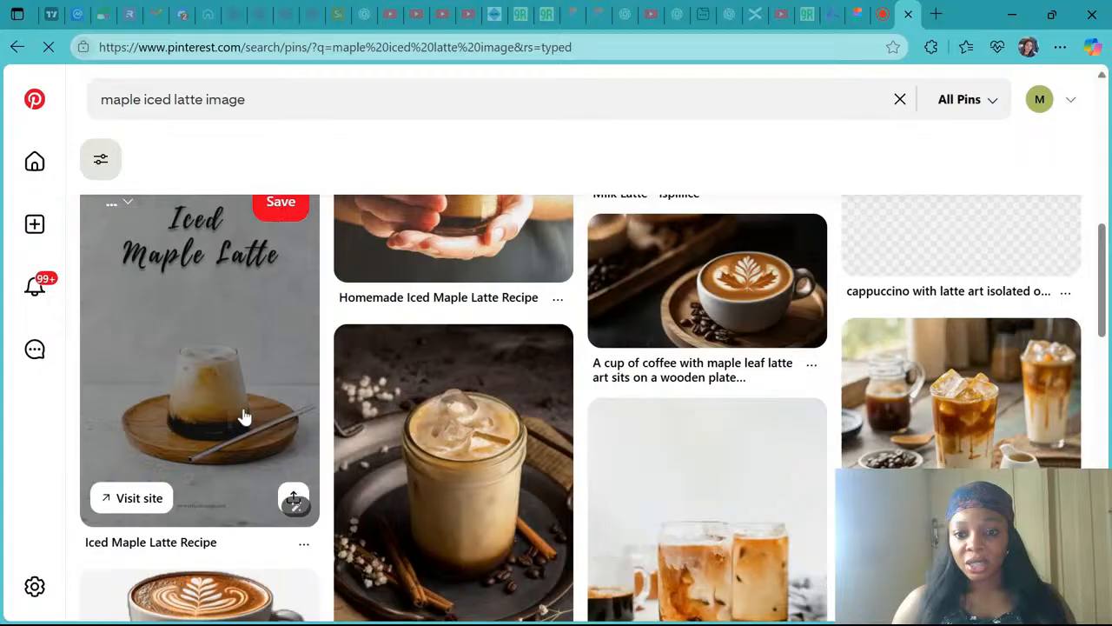
{"action": "scroll", "coordinate": [244, 418], "scroll_direction": "up", "scroll_amount": 7}
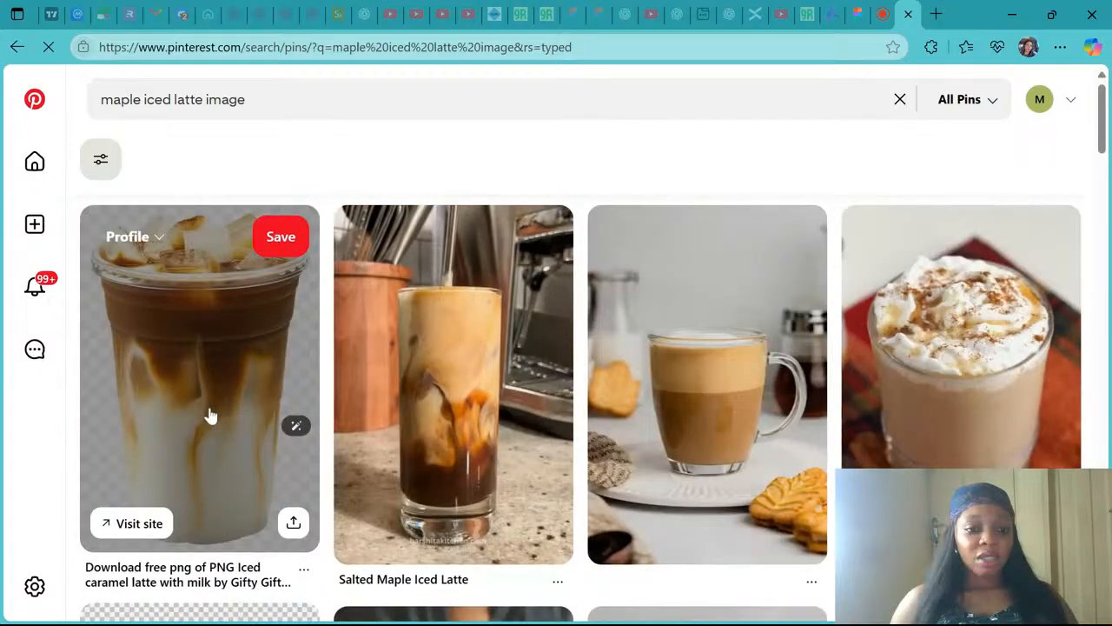
{"action": "left_click", "coordinate": [209, 416]}
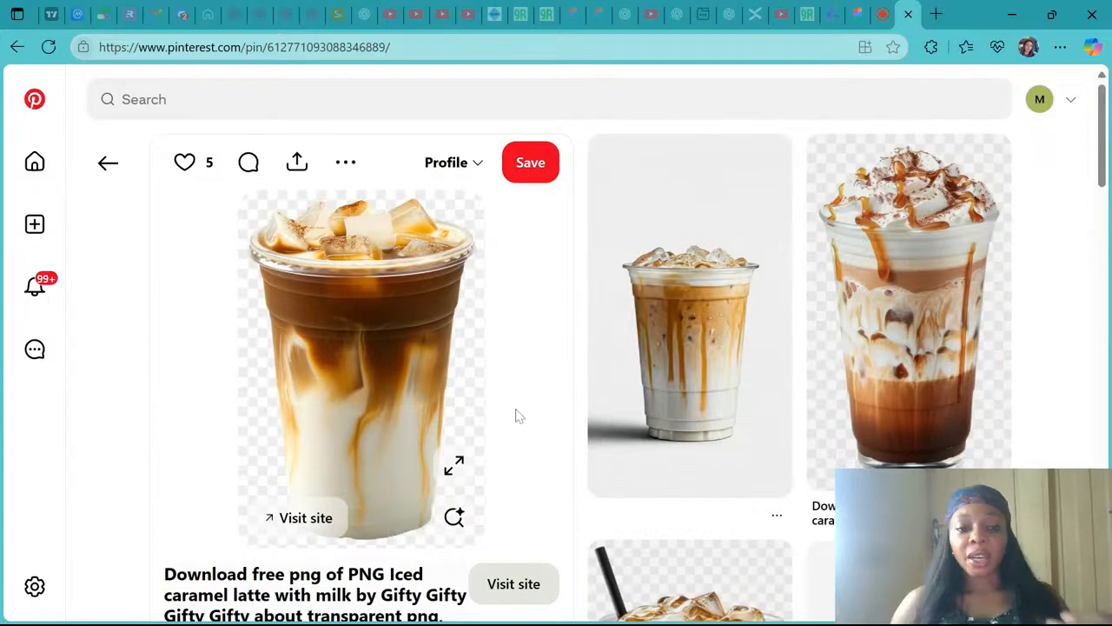
- Scroll through the related pins and open the chocolate frappe pin to view it
{"action": "scroll", "coordinate": [516, 415], "scroll_direction": "down", "scroll_amount": 3}
{"action": "scroll", "coordinate": [515, 416], "scroll_direction": "down", "scroll_amount": 1}
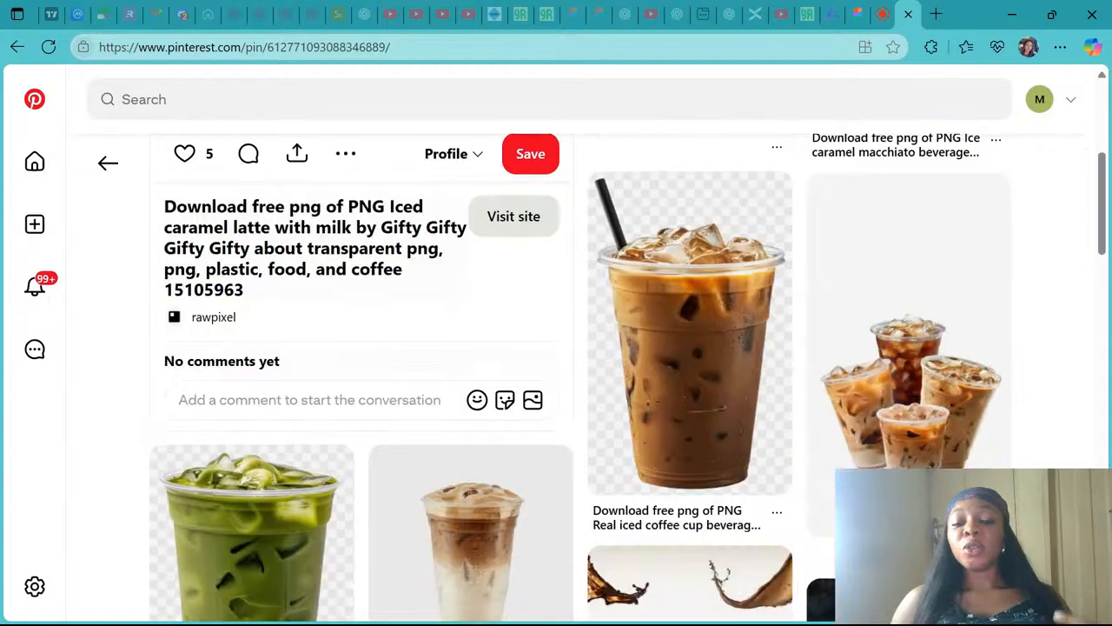
{"action": "scroll", "coordinate": [548, 461], "scroll_direction": "down", "scroll_amount": 2}
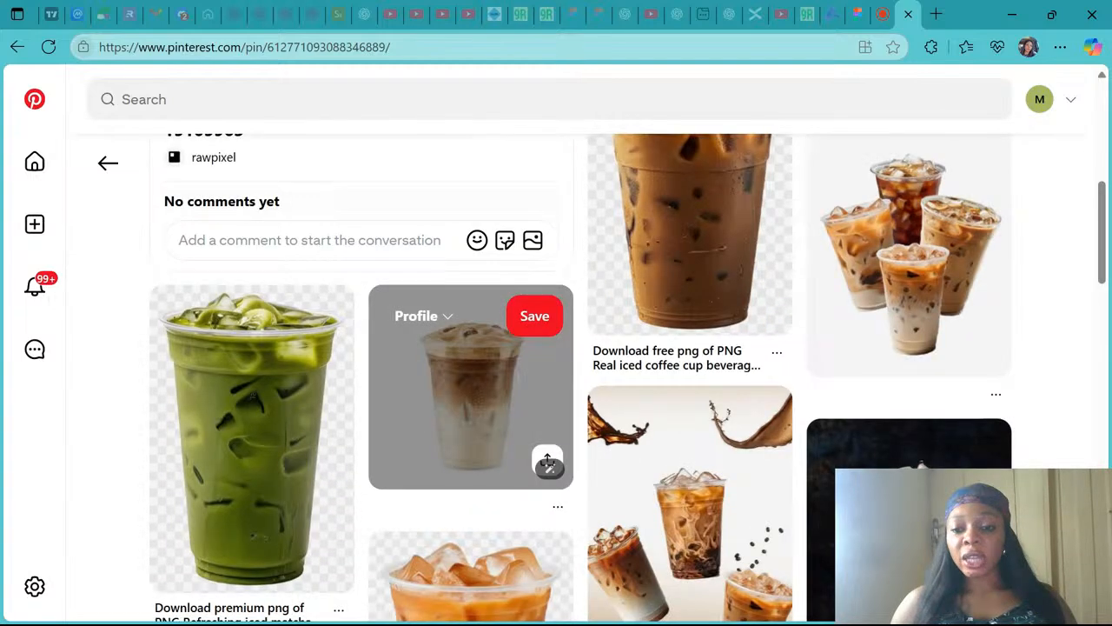
{"action": "scroll", "coordinate": [547, 461], "scroll_direction": "down", "scroll_amount": 3}
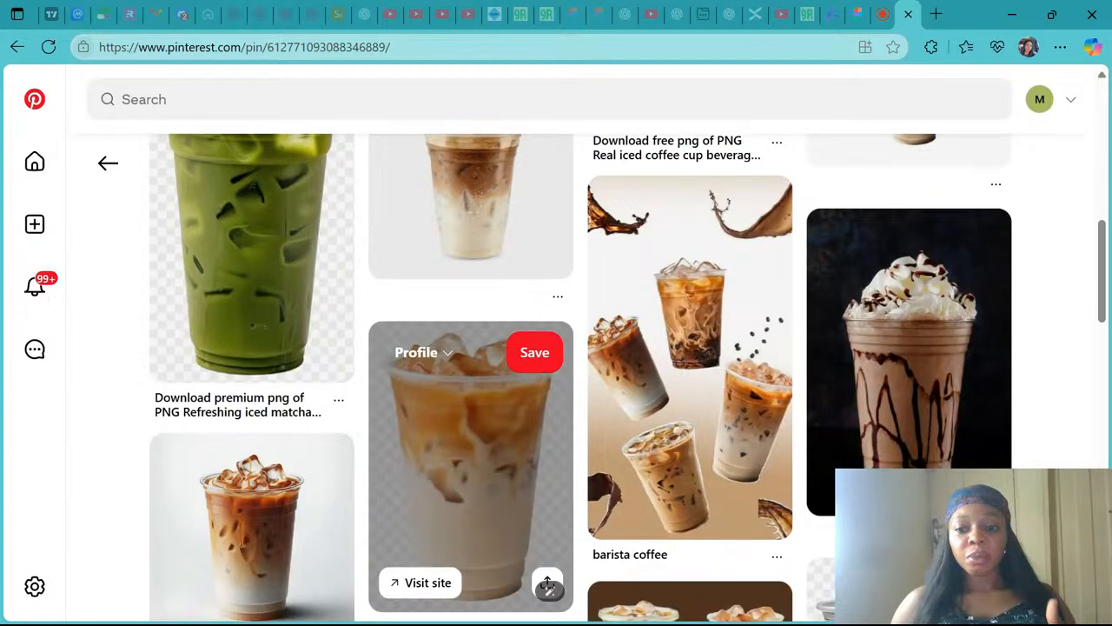
{"action": "scroll", "coordinate": [547, 584], "scroll_direction": "down", "scroll_amount": 2}
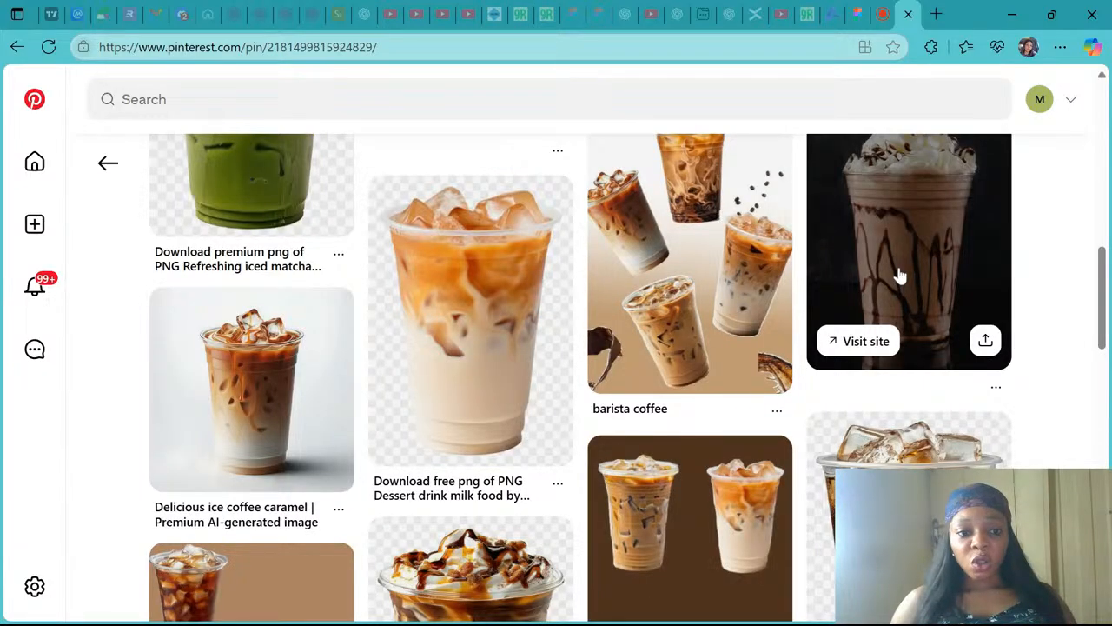
{"action": "left_click", "coordinate": [899, 276]}
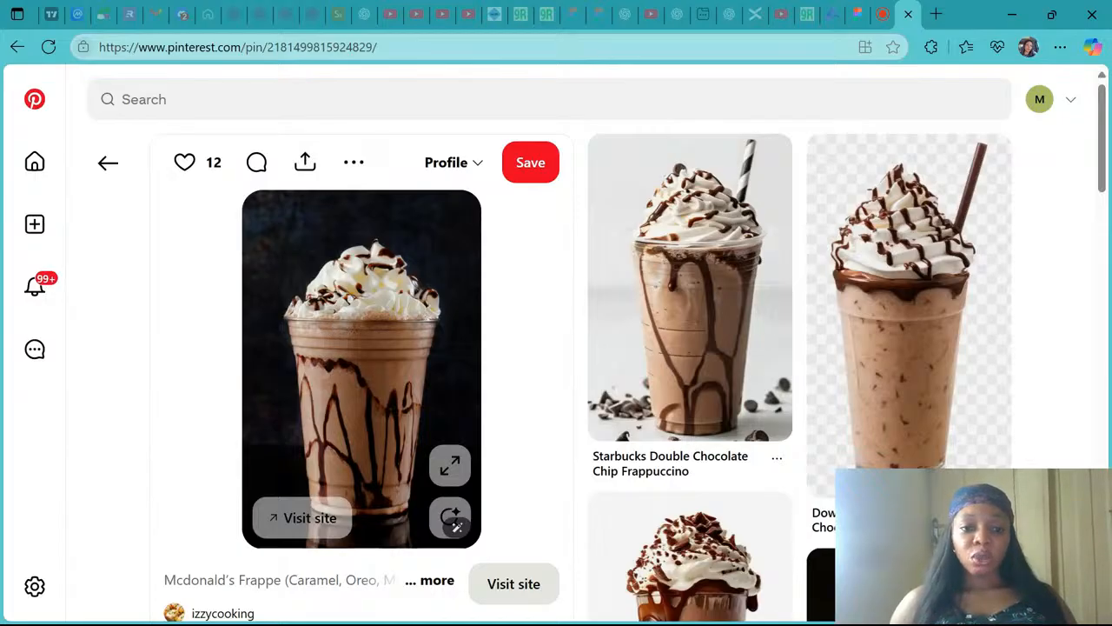
{"action": "mouse_move", "coordinate": [756, 303]}
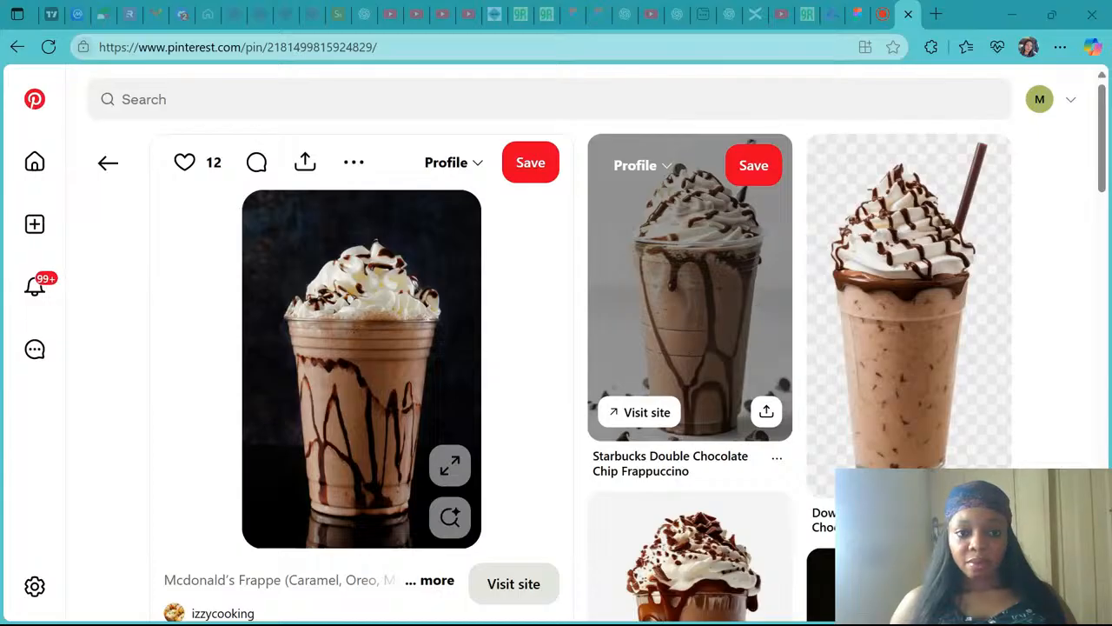
{"action": "mouse_move", "coordinate": [1010, 186]}
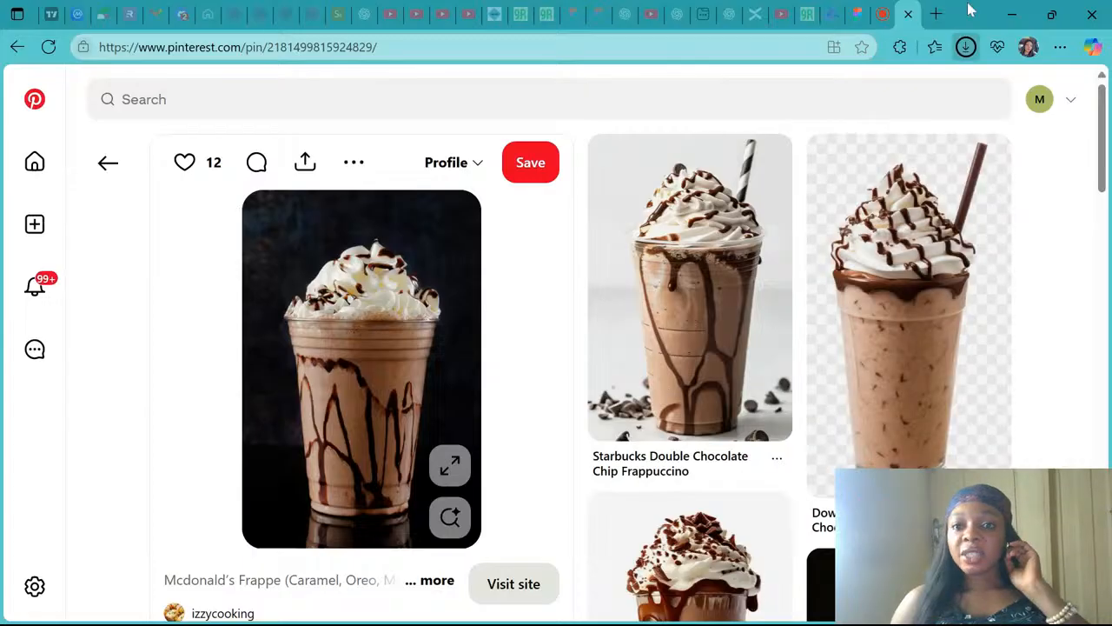
- Open remove.bg in a new browser tab and go to its image upload page
{"action": "left_click", "coordinate": [860, 12]}
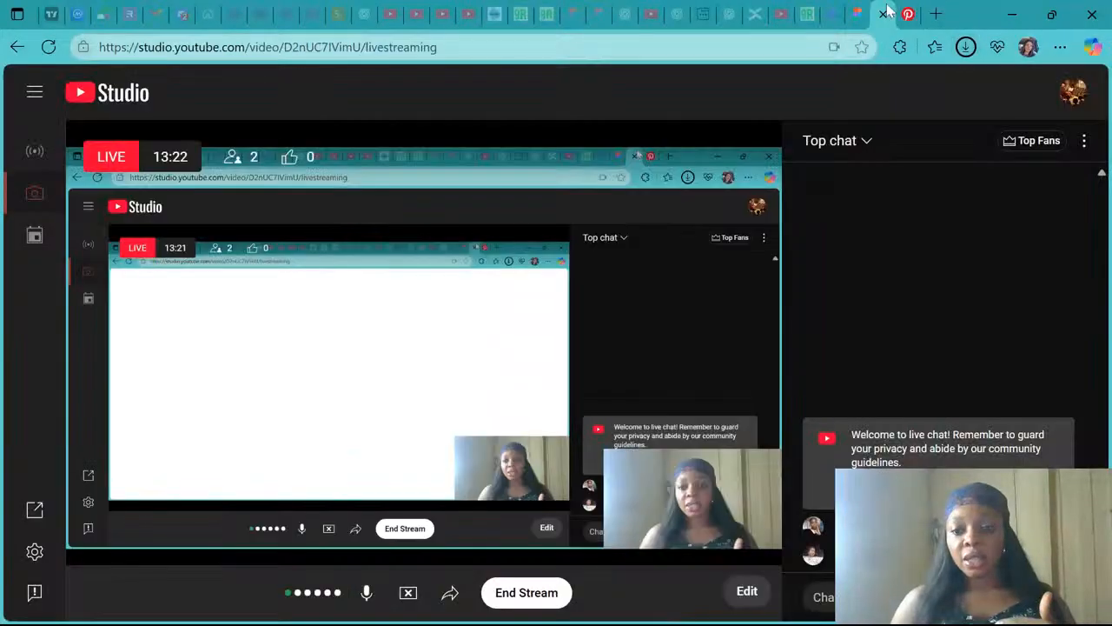
{"action": "left_click", "coordinate": [936, 11]}
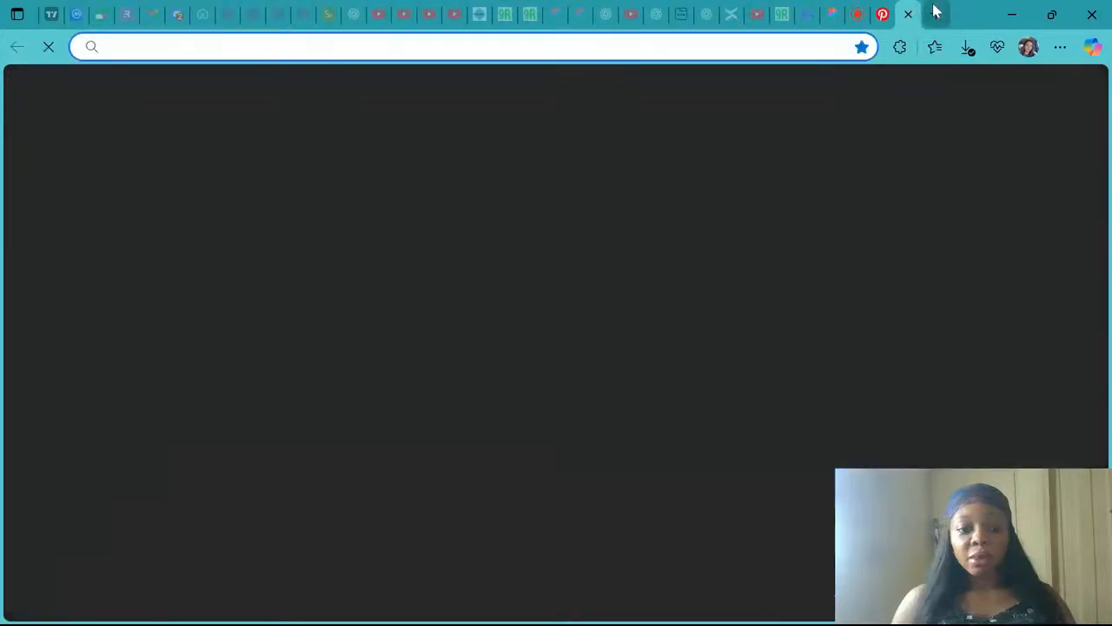
{"action": "type", "text": "re"}
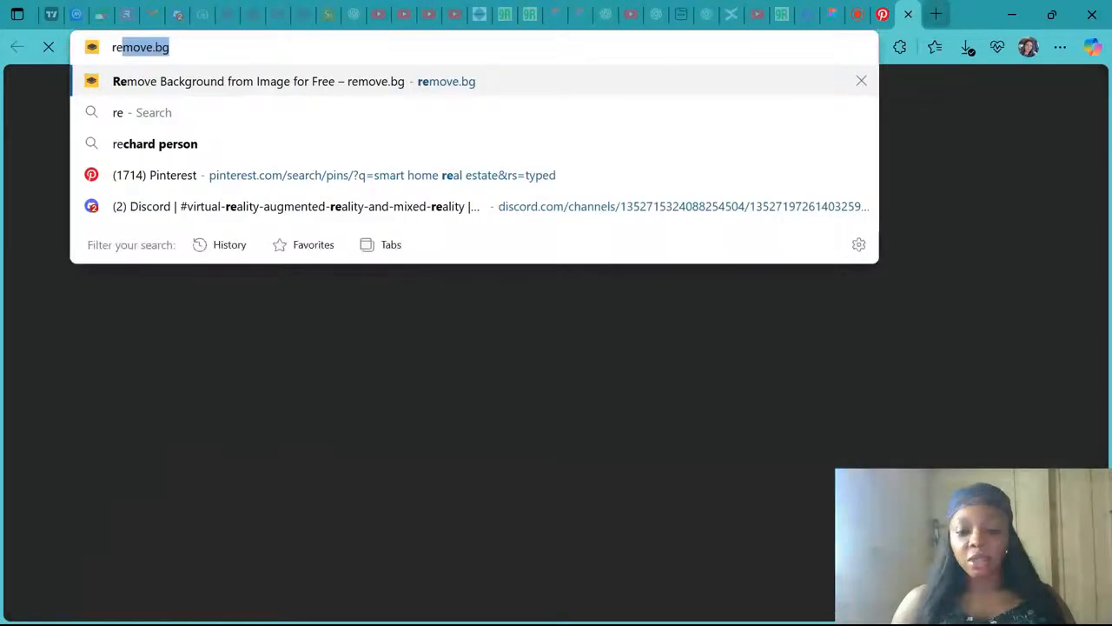
{"action": "key", "text": "Return"}
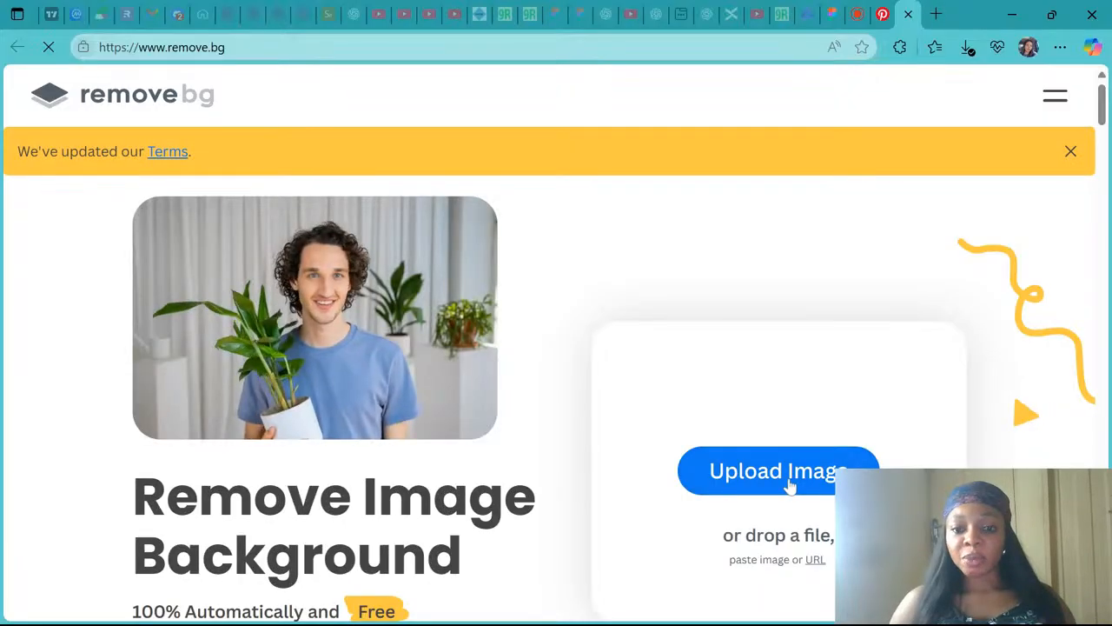
{"action": "left_click", "coordinate": [789, 487]}
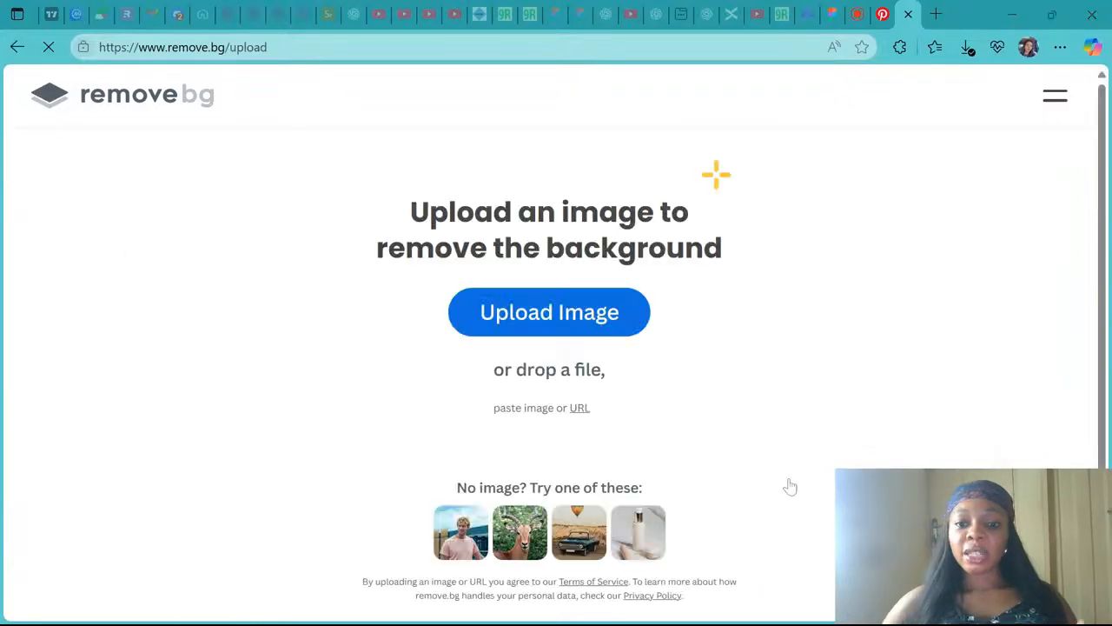
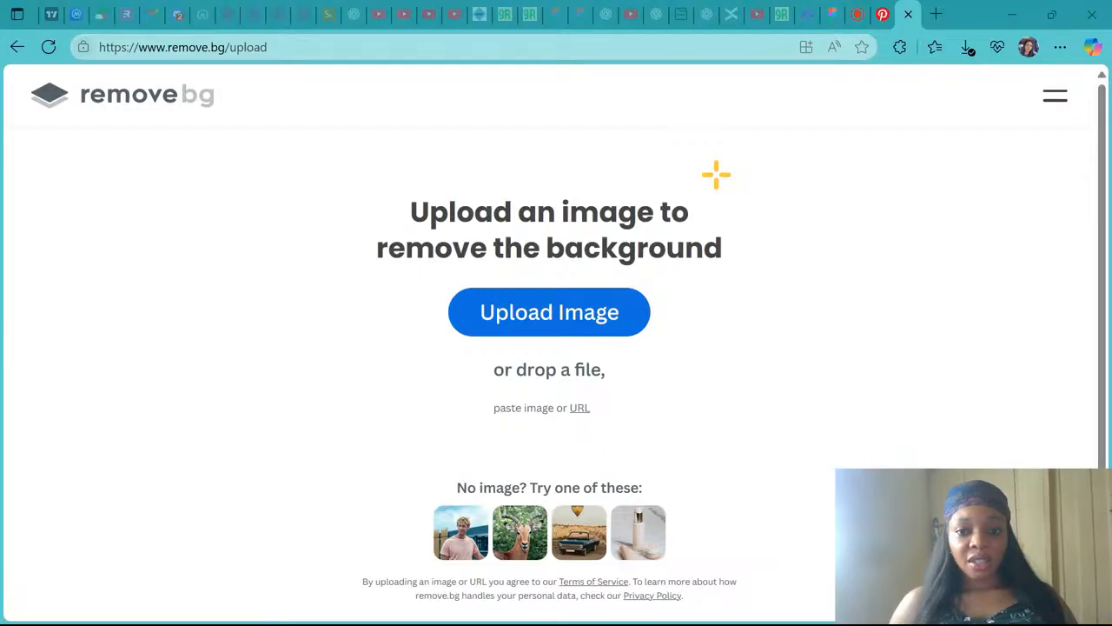
- Paste the chocolate frappe image into remove.bg to remove its background and download the free preview version
{"action": "key", "text": "ctrl+v"}
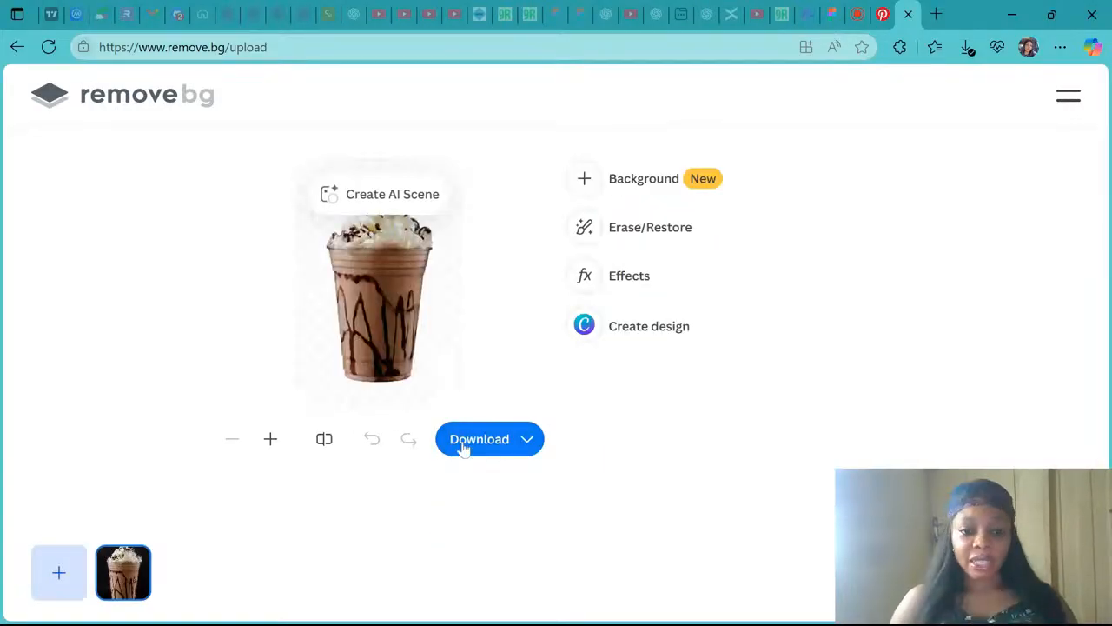
{"action": "mouse_move", "coordinate": [463, 448]}
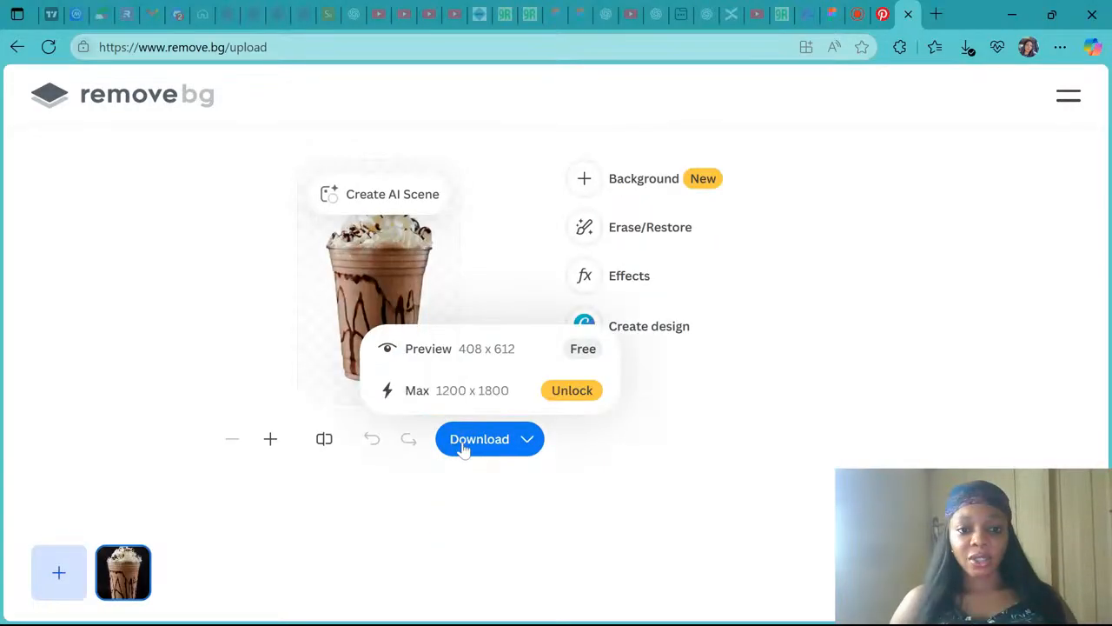
{"action": "left_click", "coordinate": [476, 348]}
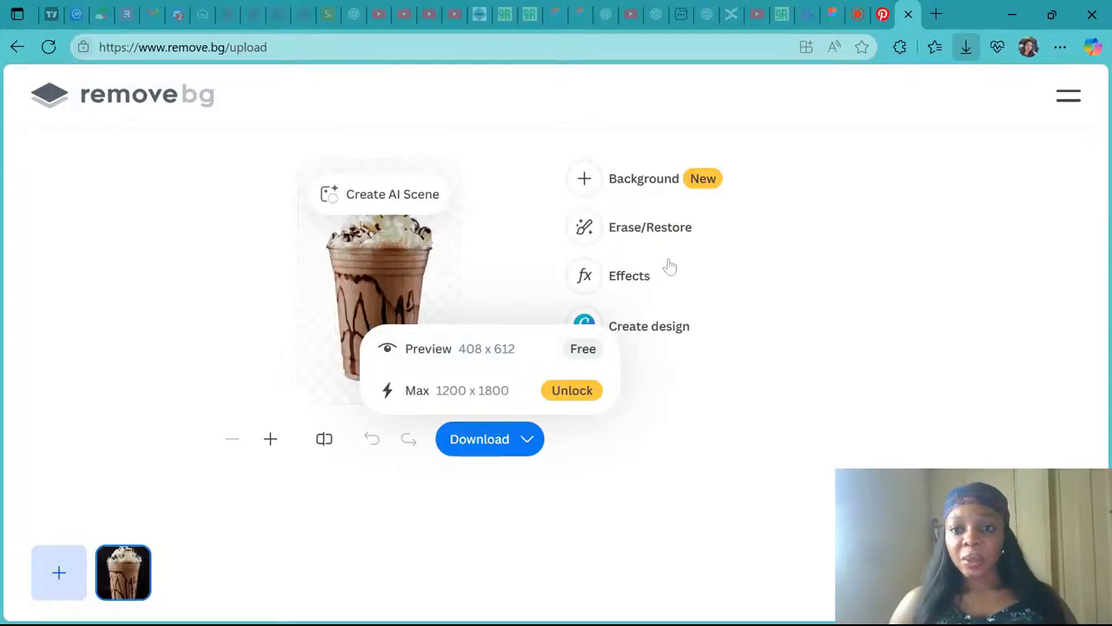
- Paste the cut-out frappe image into the Figma homepage and scale it down to about 108 × 162 over the first product card
{"action": "left_click", "coordinate": [808, 14]}
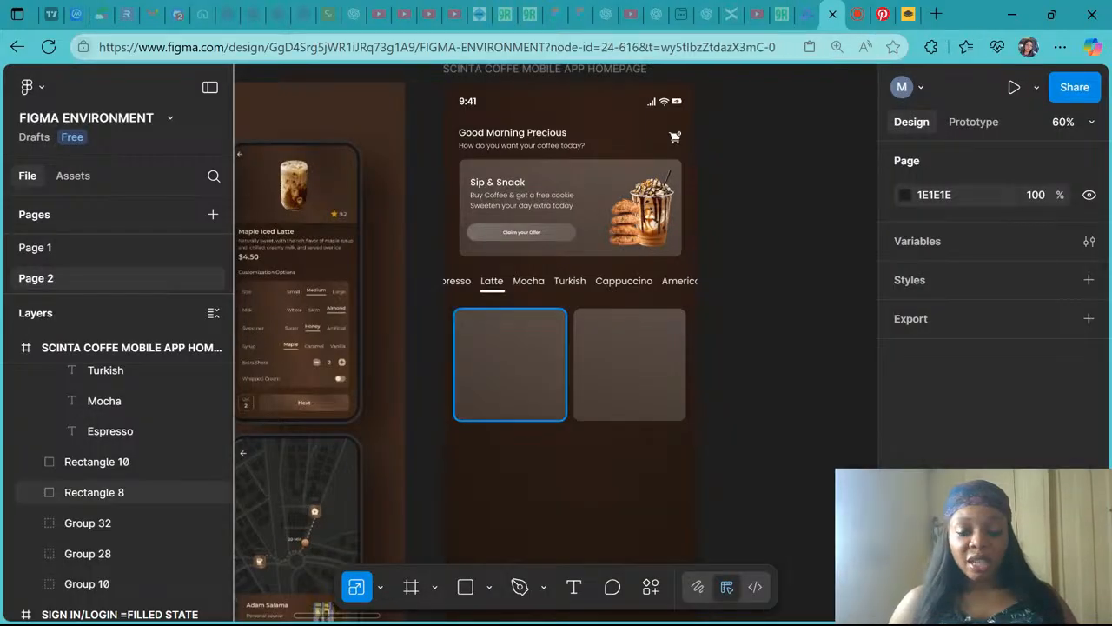
{"action": "key", "text": "ctrl+v"}
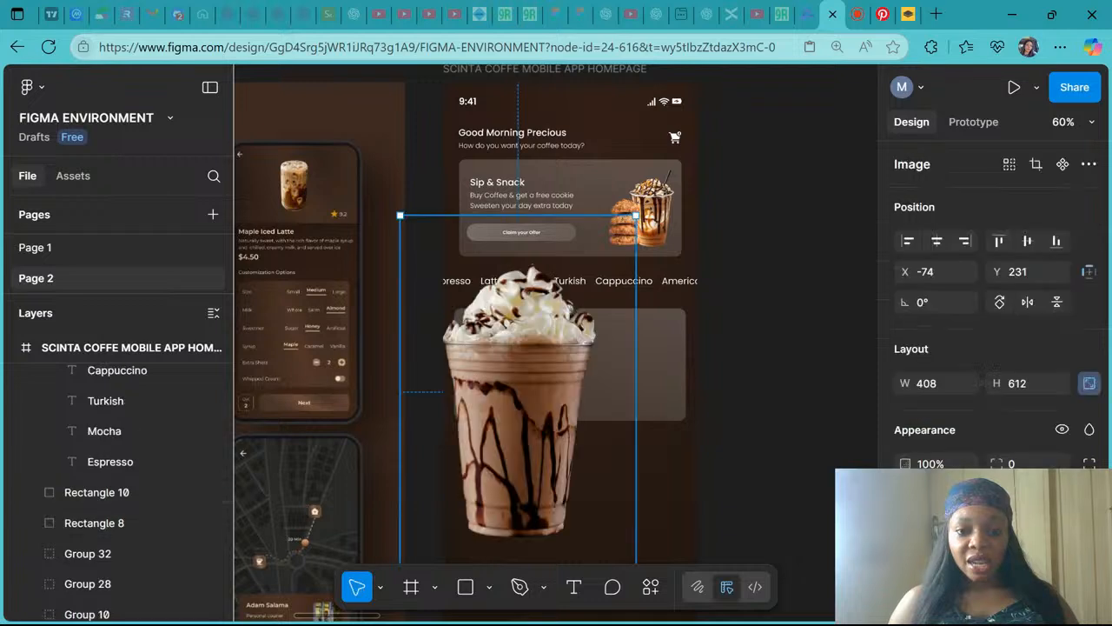
{"action": "scroll", "coordinate": [530, 313], "scroll_direction": "down", "scroll_amount": 3}
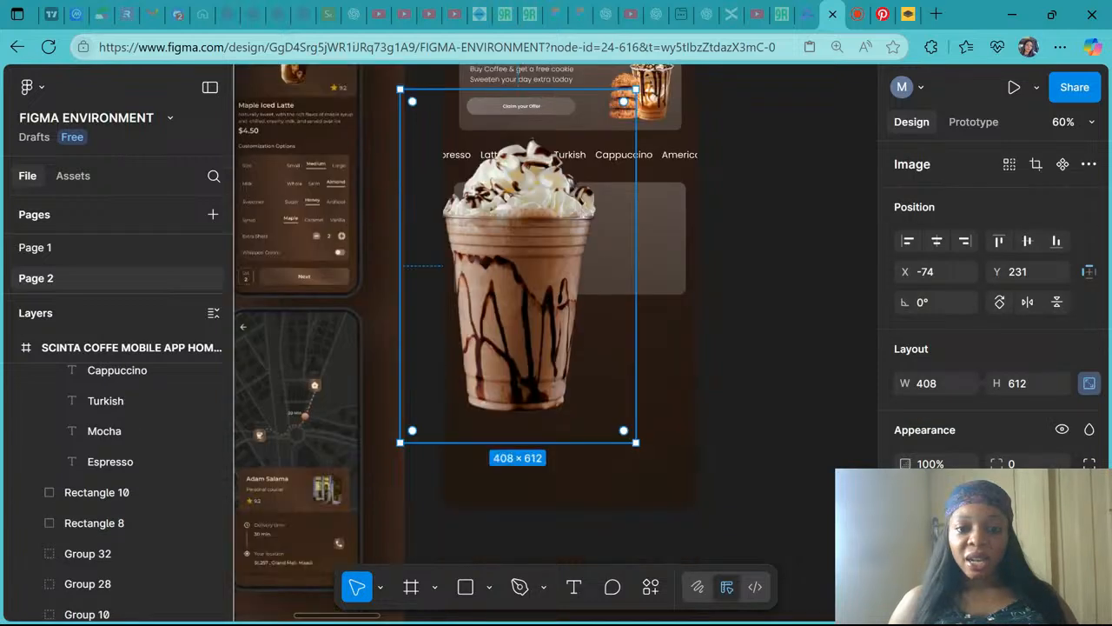
{"action": "scroll", "coordinate": [518, 384], "scroll_direction": "down", "scroll_amount": 5}
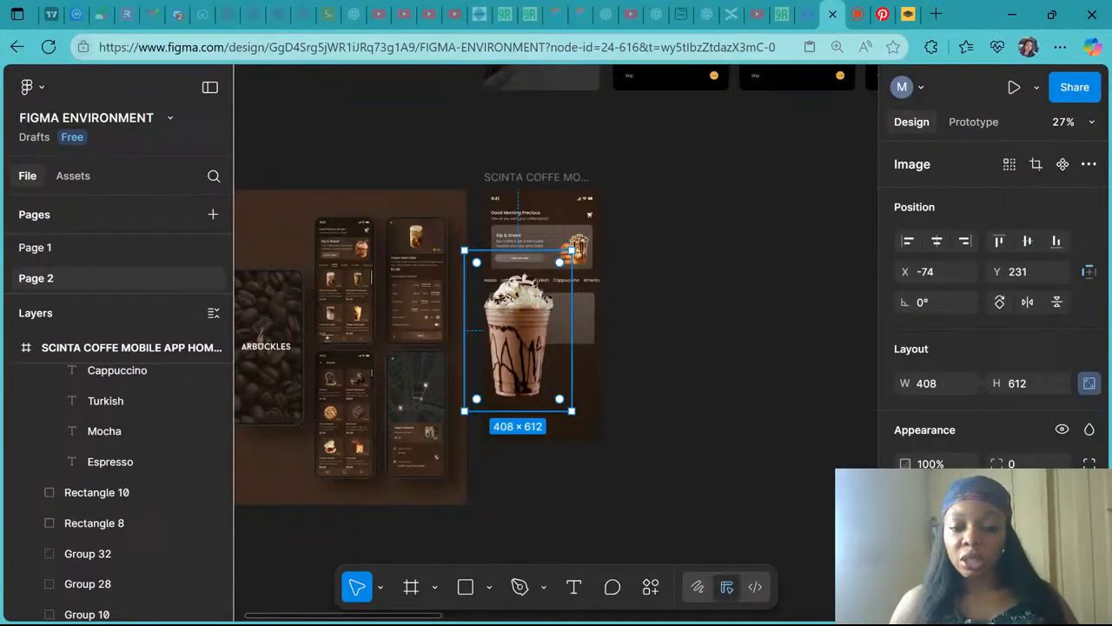
{"action": "key", "text": "ctrl+plus"}
{"action": "key", "text": "k"}
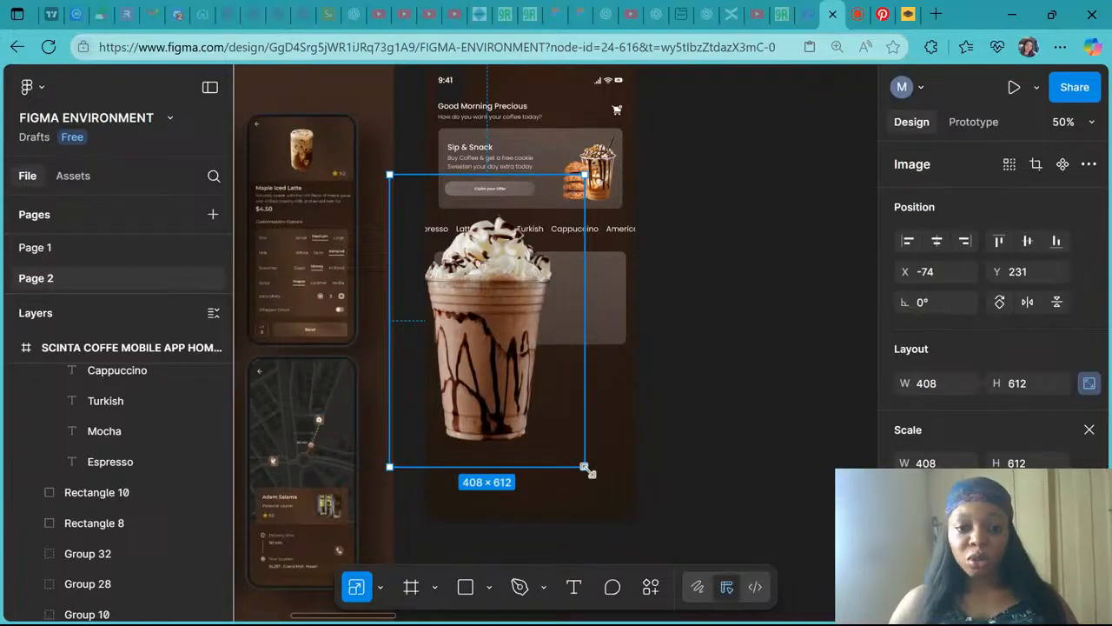
{"action": "left_click_drag", "start_coordinate": [588, 470], "coordinate": [491, 299]}
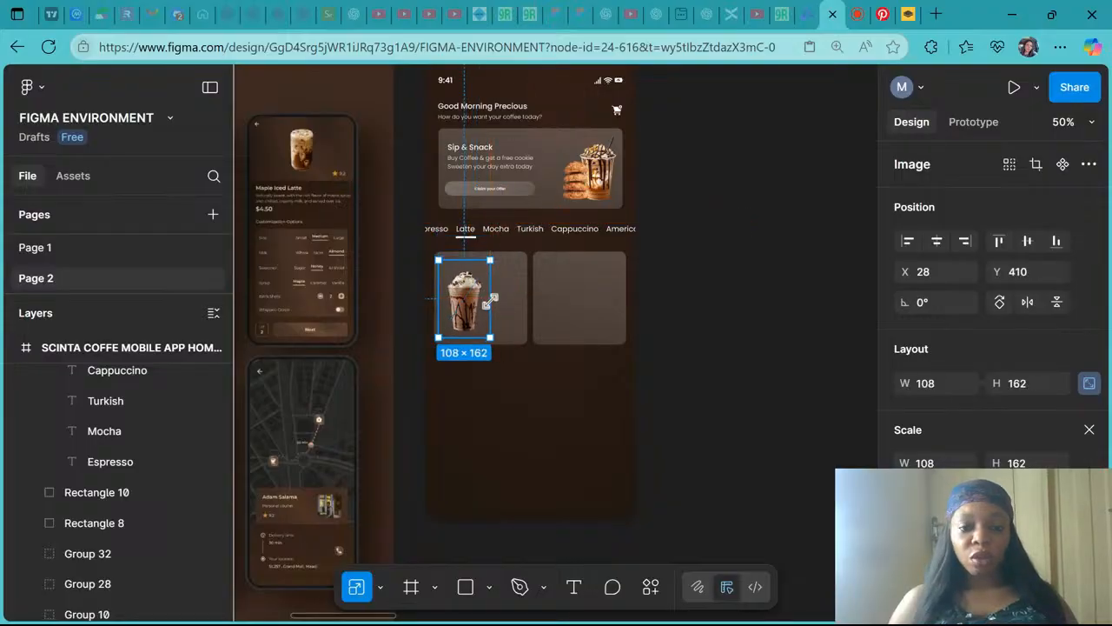
- Scale the frappe image to about 93 × 139.5 and move it onto the first Latte card
{"action": "scroll", "coordinate": [489, 279], "scroll_direction": "up", "scroll_amount": 5}
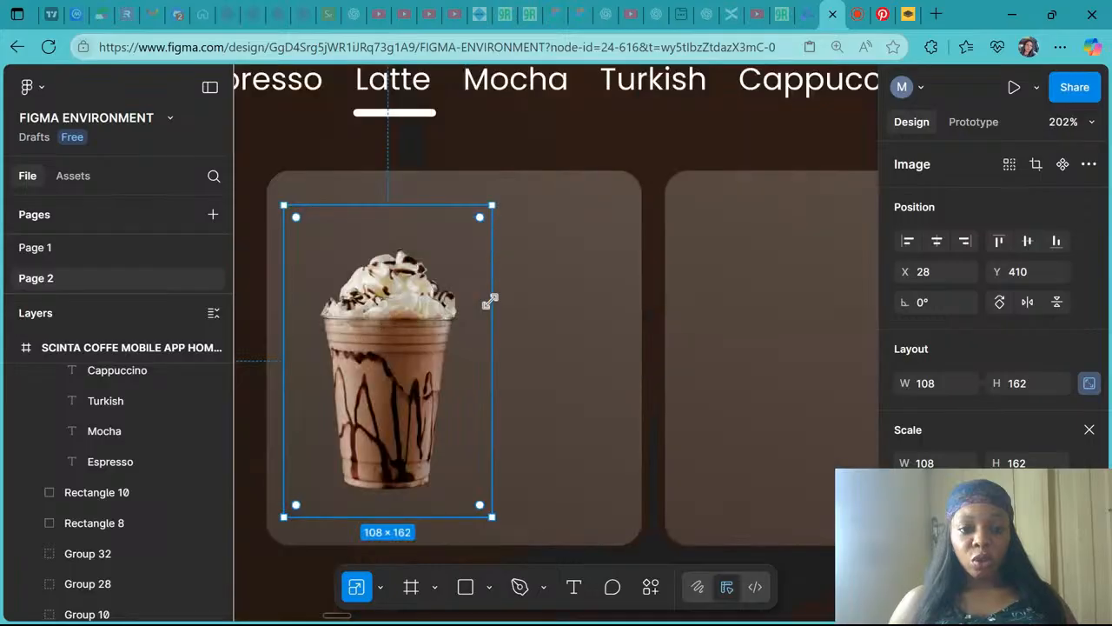
{"action": "left_click_drag", "start_coordinate": [491, 203], "coordinate": [466, 259]}
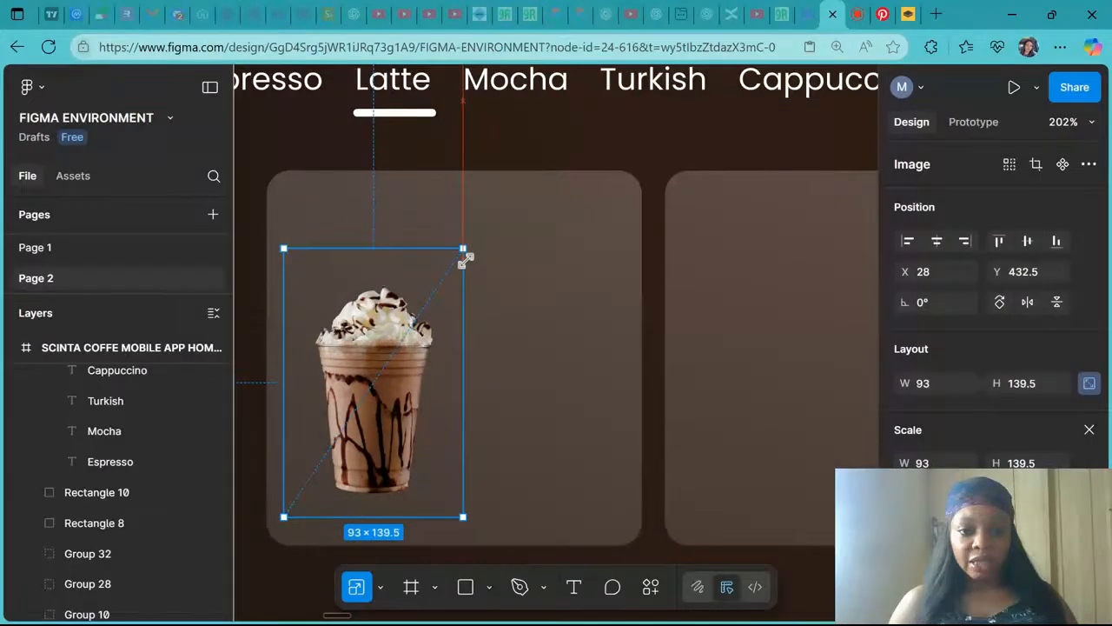
{"action": "left_click_drag", "start_coordinate": [400, 373], "coordinate": [469, 329]}
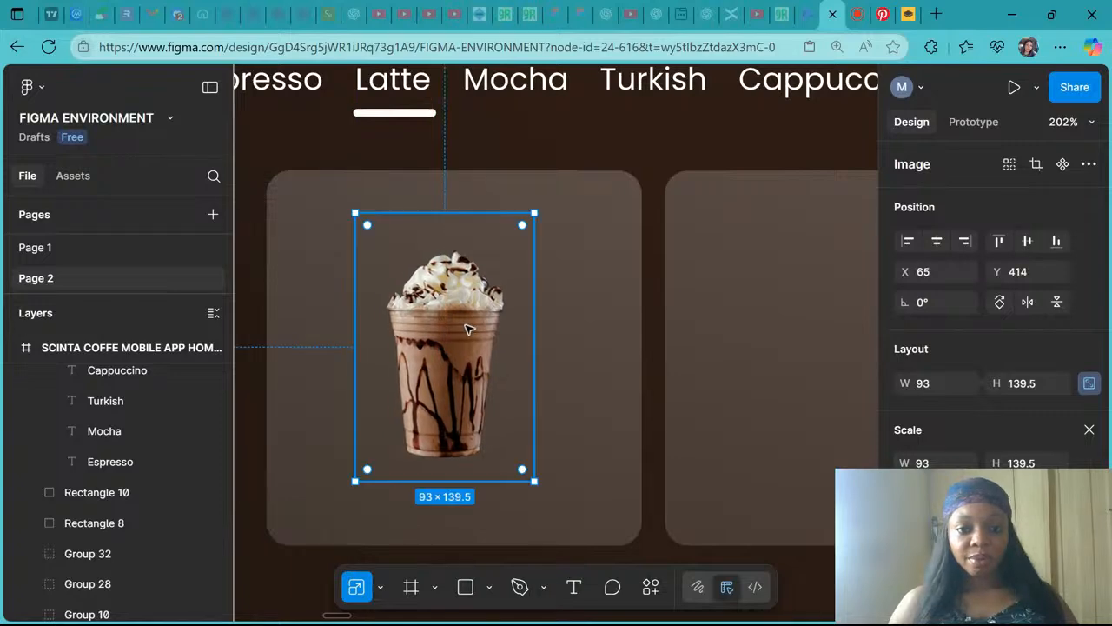
- Scale the frappe image down further to about 84 × 126
{"action": "key", "text": "shift+1"}
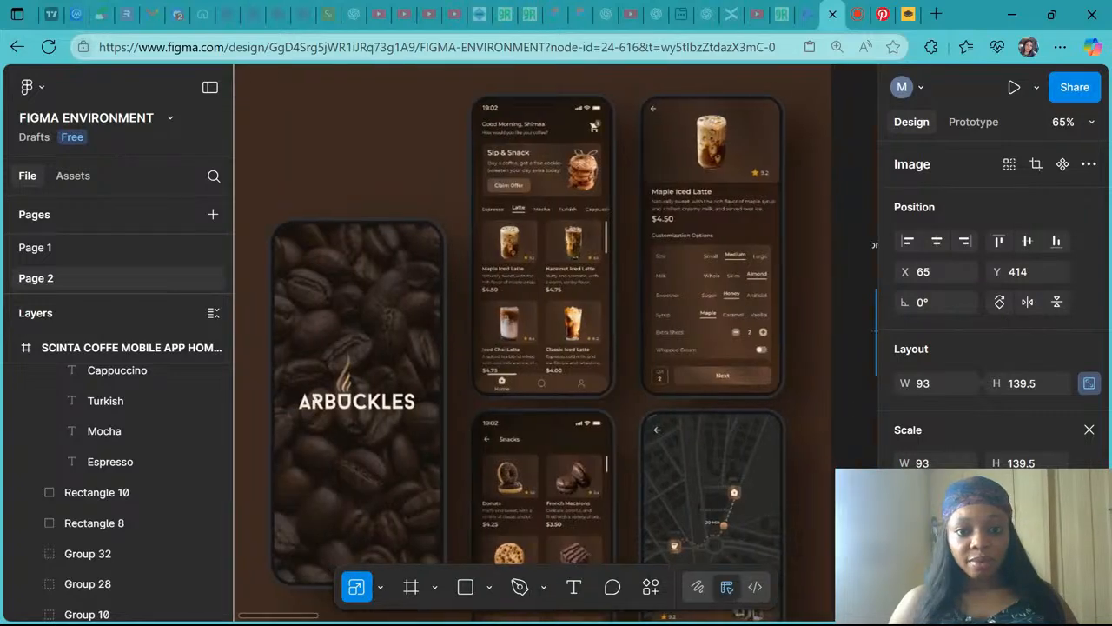
{"action": "scroll", "coordinate": [469, 329], "scroll_direction": "right", "scroll_amount": 3}
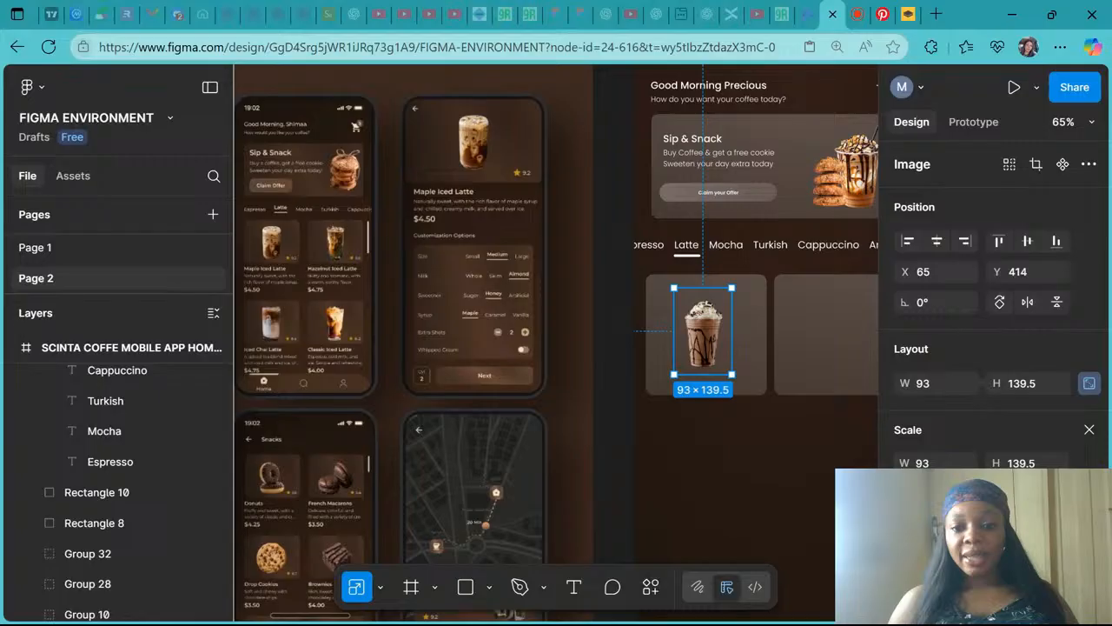
{"action": "scroll", "coordinate": [577, 238], "scroll_direction": "right", "scroll_amount": 2}
{"action": "scroll", "coordinate": [573, 222], "scroll_direction": "up", "scroll_amount": 5}
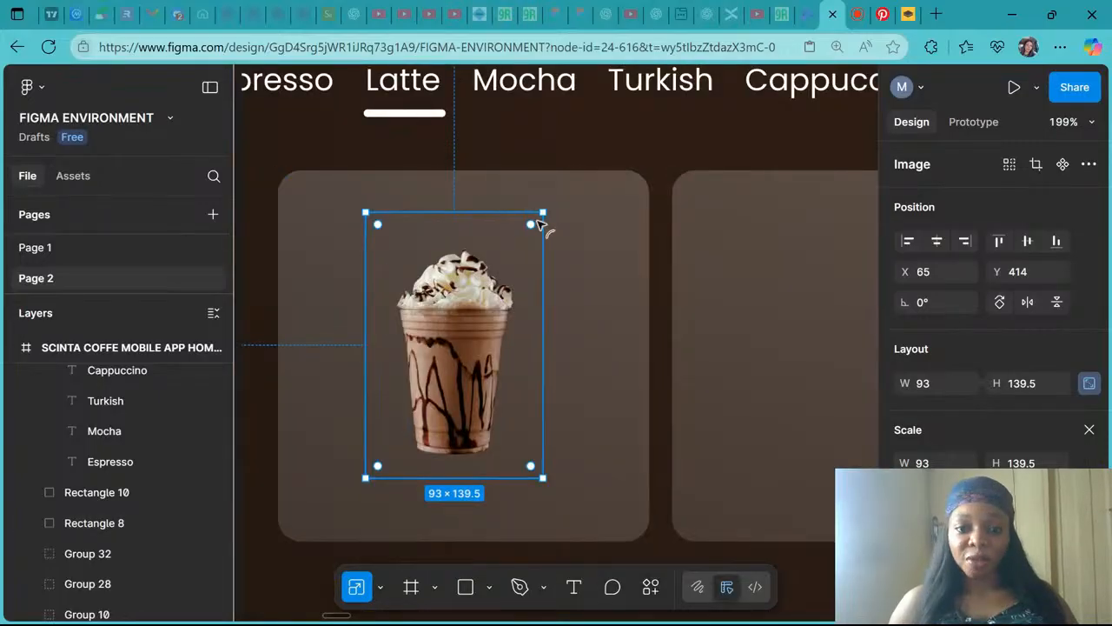
{"action": "left_click_drag", "start_coordinate": [541, 215], "coordinate": [521, 256]}
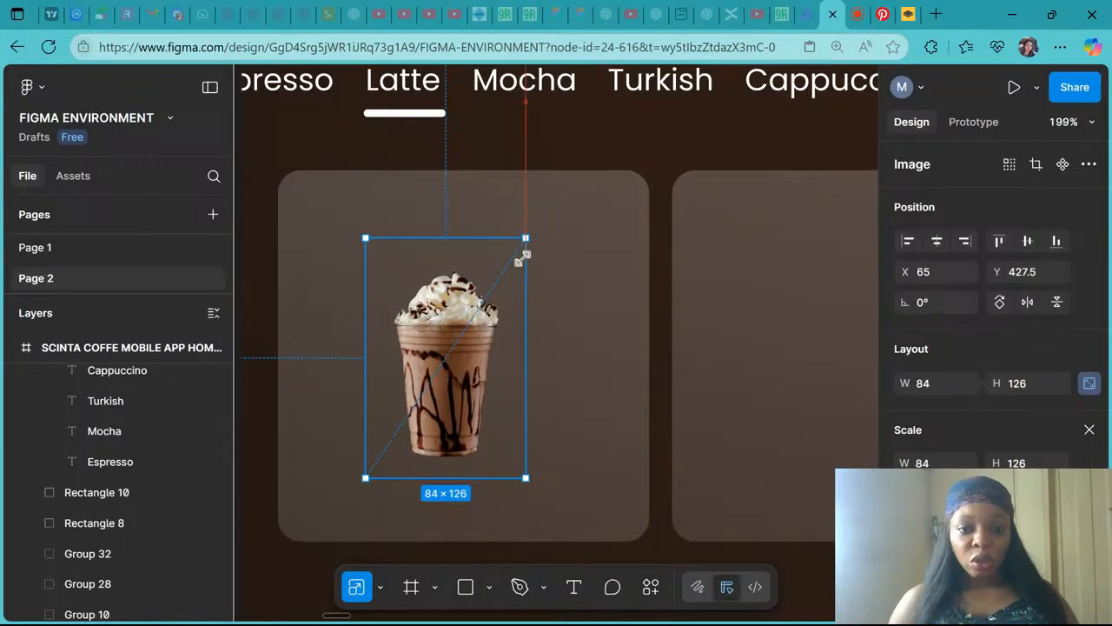
- Select the image together with the card rectangle and center the image horizontally and vertically on the card
{"action": "left_click", "coordinate": [596, 273], "text": "shift"}
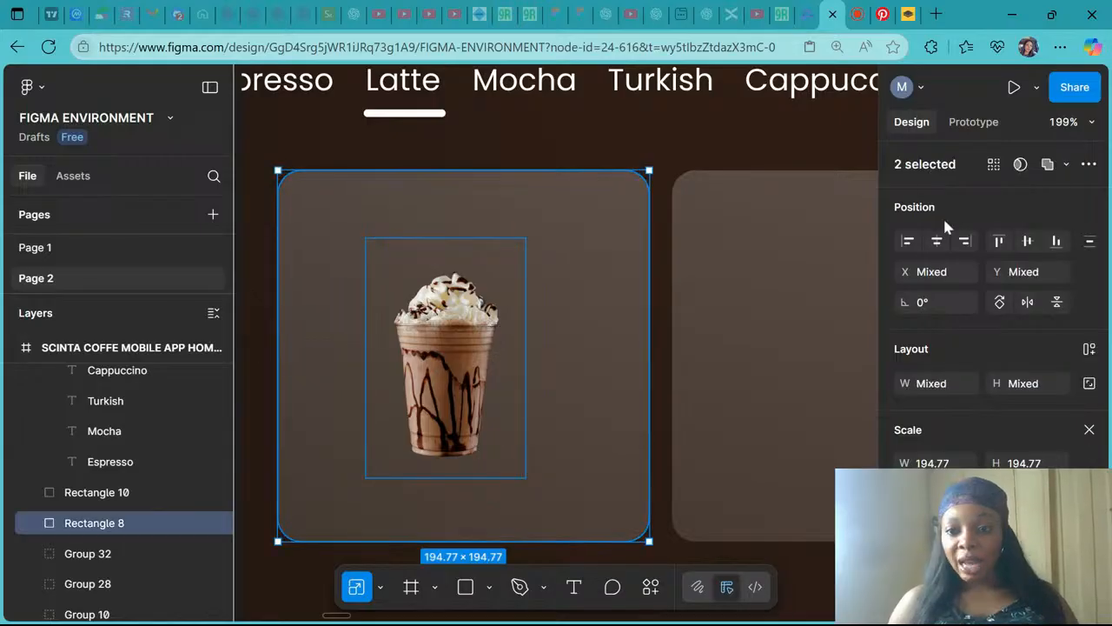
{"action": "left_click", "coordinate": [938, 242]}
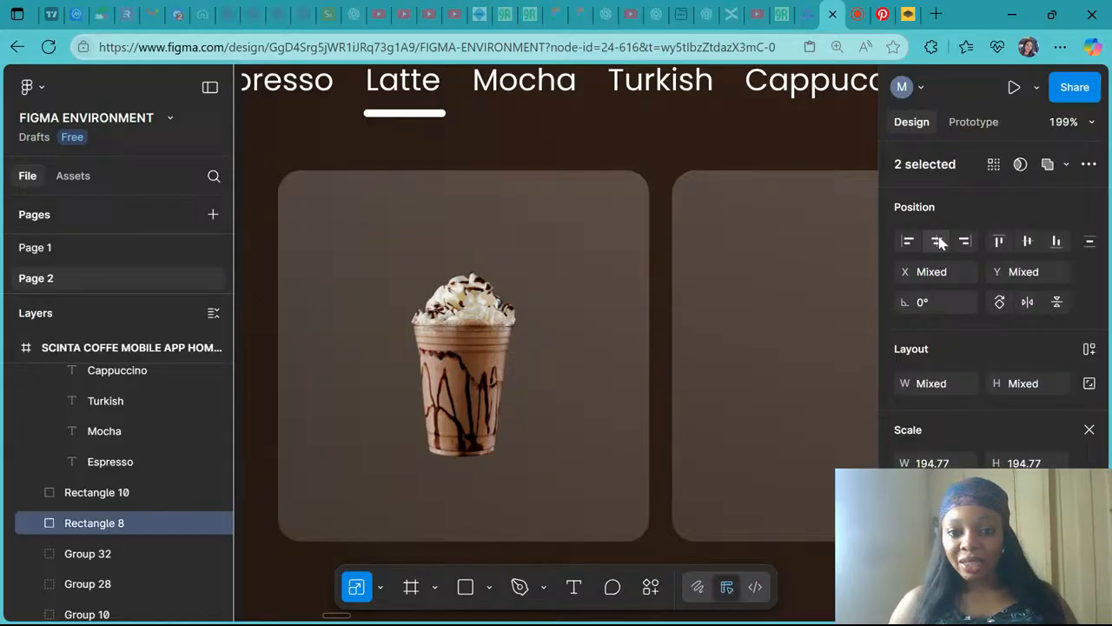
{"action": "left_click", "coordinate": [1029, 243]}
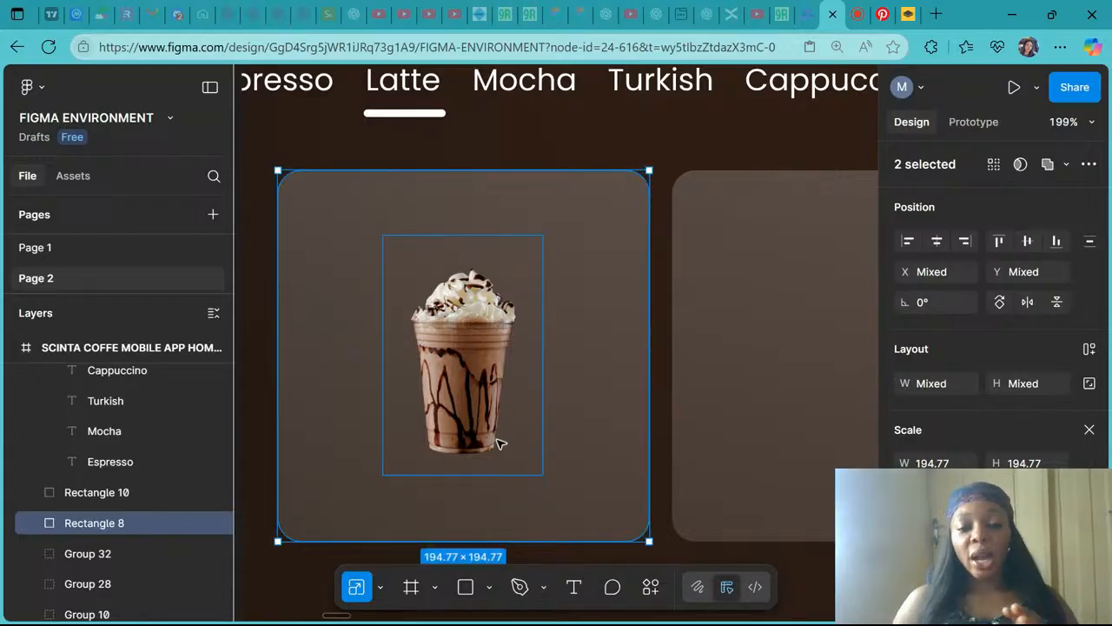
- Compare the first card with the reference design's product cards and their rating stars
{"action": "scroll", "coordinate": [702, 440], "scroll_direction": "down", "scroll_amount": 5}
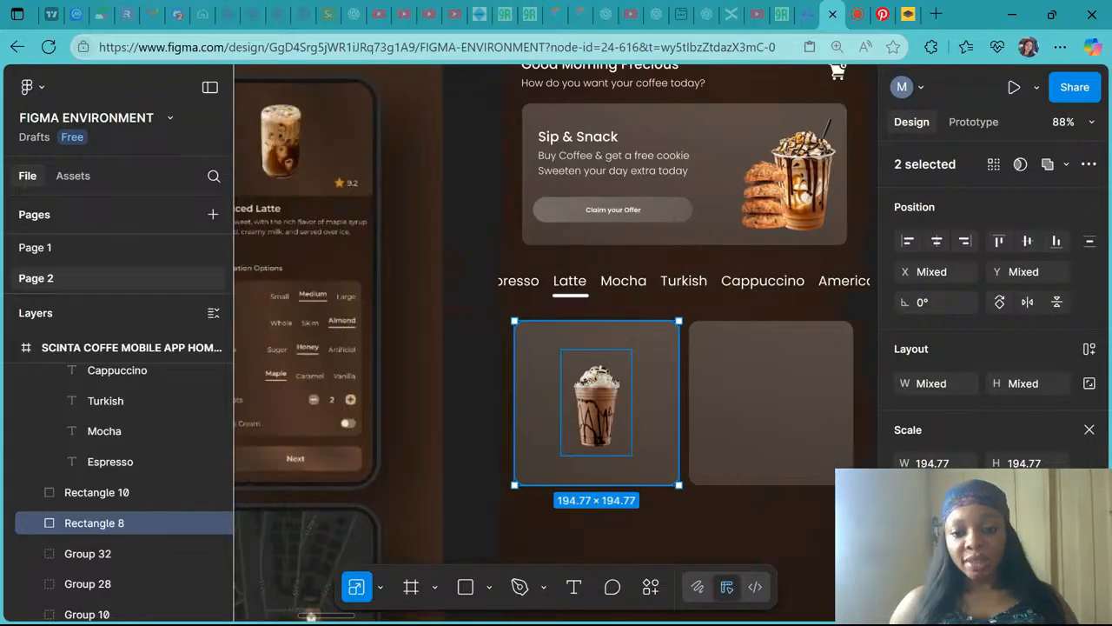
{"action": "scroll", "coordinate": [763, 440], "scroll_direction": "down", "scroll_amount": 3}
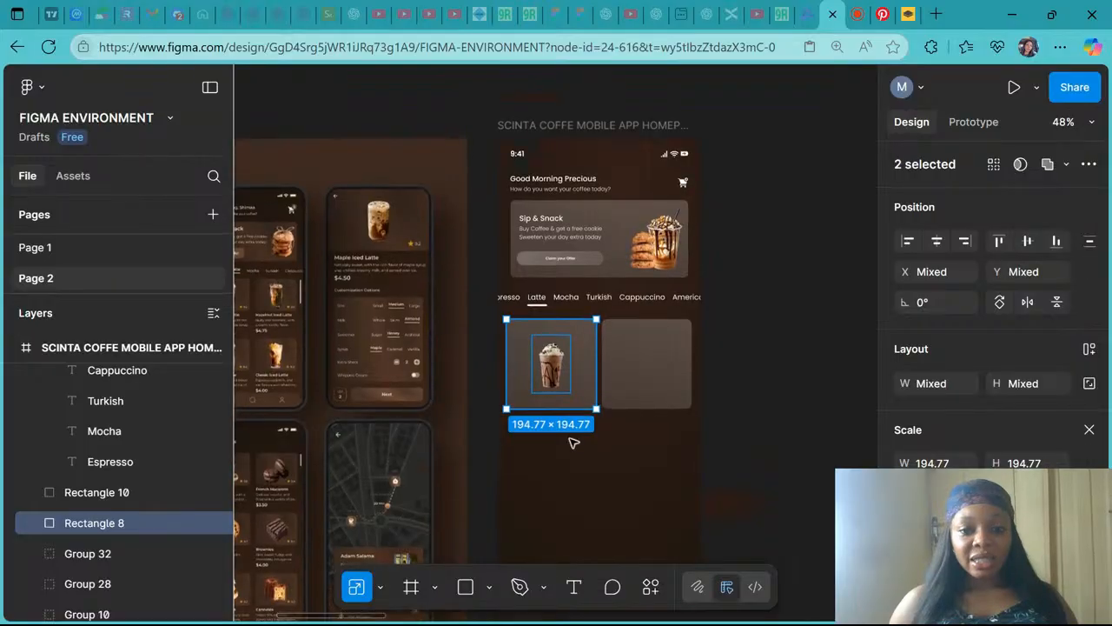
{"action": "left_click", "coordinate": [762, 440]}
{"action": "scroll", "coordinate": [537, 306], "scroll_direction": "left", "scroll_amount": 4}
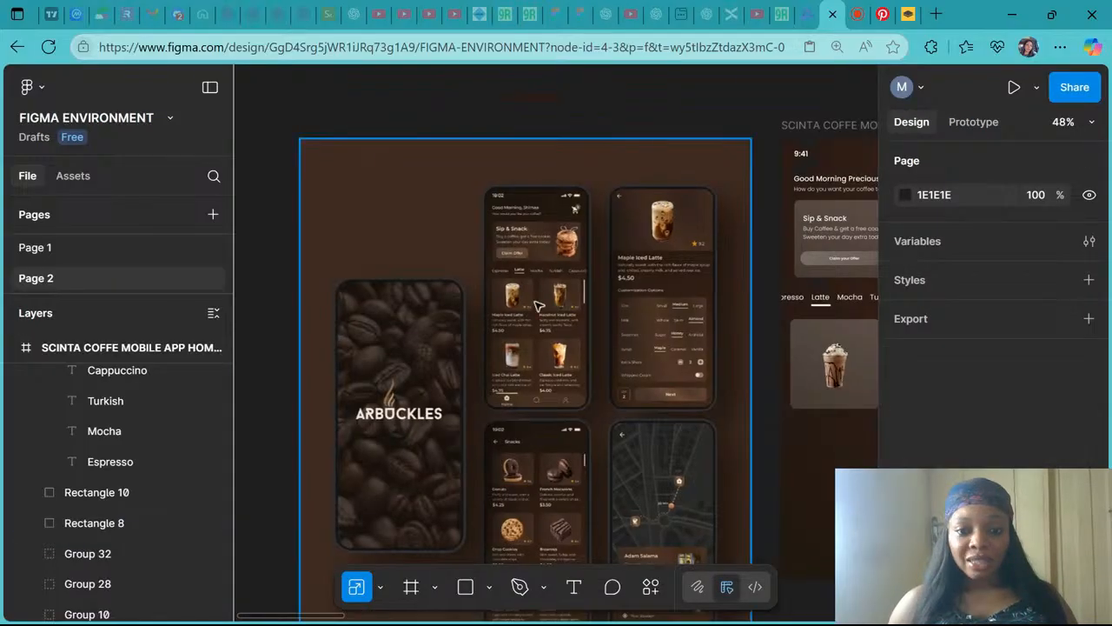
{"action": "scroll", "coordinate": [539, 307], "scroll_direction": "up", "scroll_amount": 6}
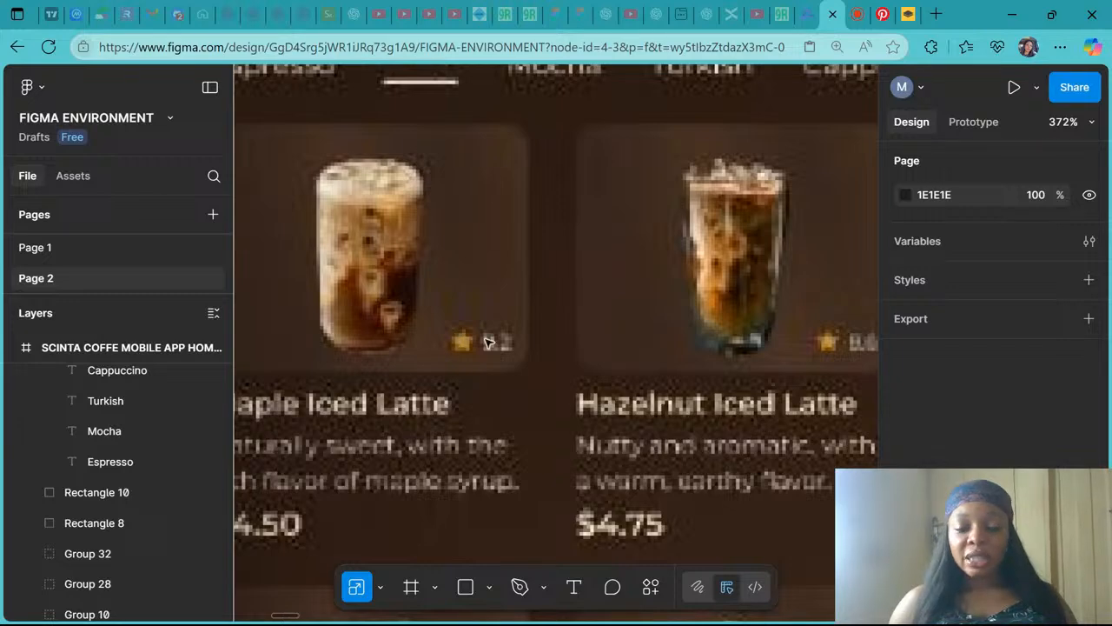
{"action": "scroll", "coordinate": [488, 342], "scroll_direction": "down", "scroll_amount": 4}
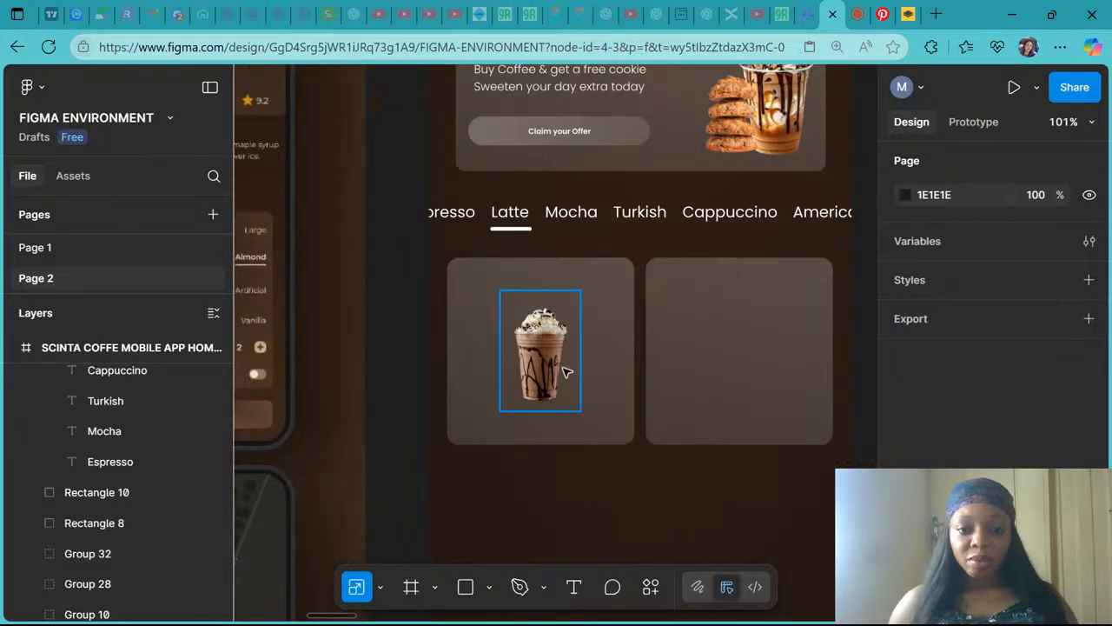
{"action": "scroll", "coordinate": [565, 372], "scroll_direction": "up", "scroll_amount": 2}
- Draw a 16 × 16 star with the Star tool near the first card's lower right corner
{"action": "left_click", "coordinate": [489, 587]}
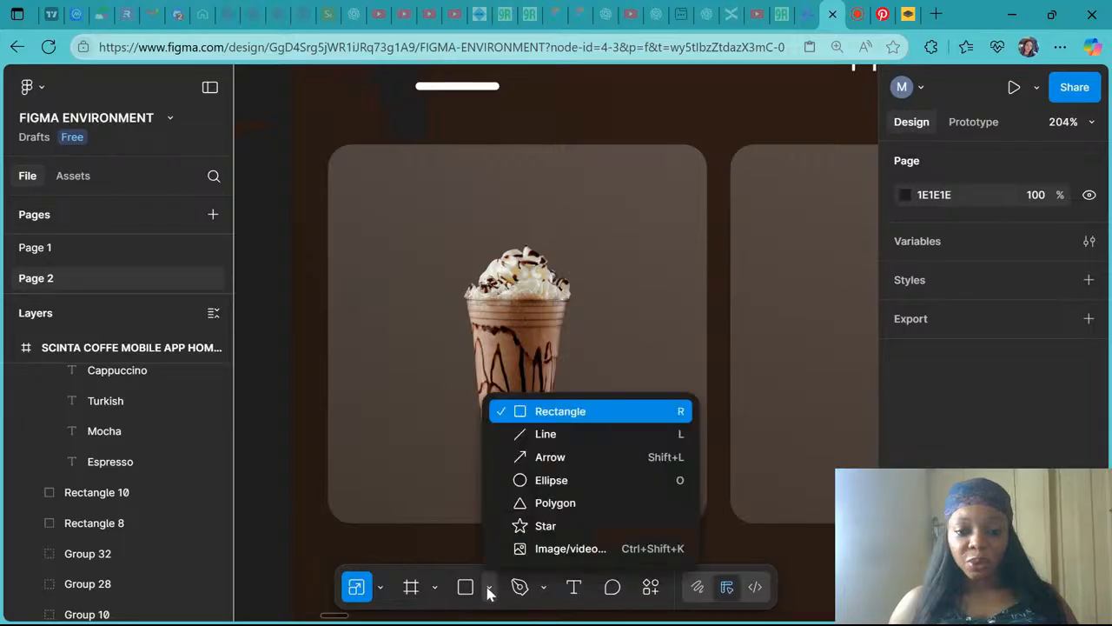
{"action": "left_click", "coordinate": [542, 525]}
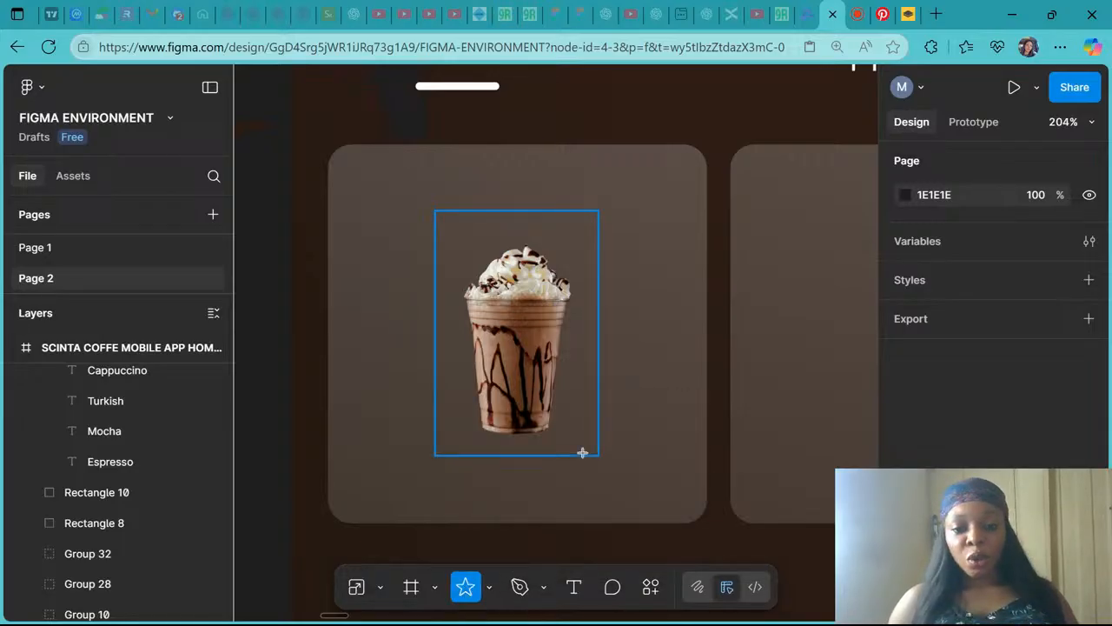
{"action": "mouse_move", "coordinate": [582, 452]}
{"action": "left_mouse_down"}
{"action": "mouse_move", "coordinate": [607, 493]}
{"action": "mouse_move", "coordinate": [623, 493]}
{"action": "mouse_move", "coordinate": [601, 482]}
{"action": "left_mouse_up"}
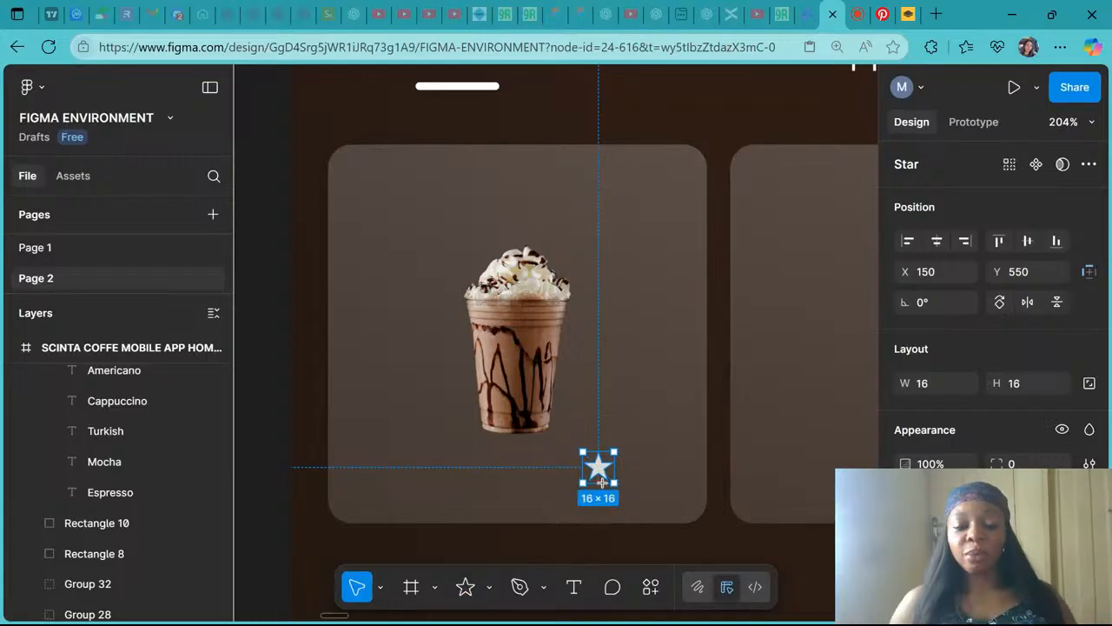
{"action": "left_click_drag", "start_coordinate": [602, 482], "coordinate": [617, 488]}
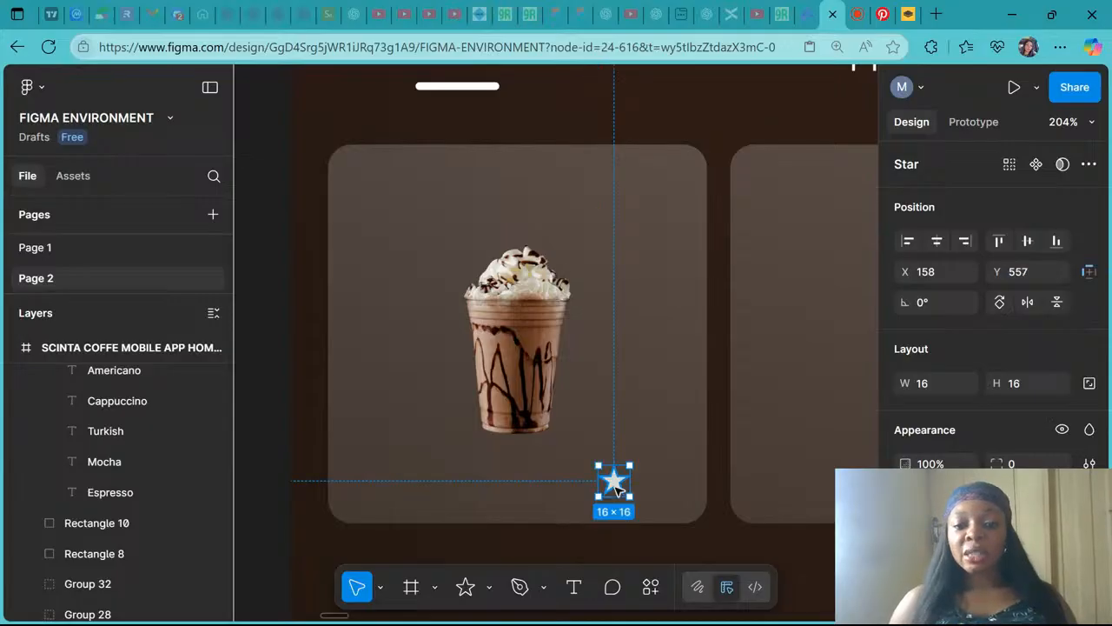
- Fill the new star with the reference design's star colour, sampled with the eyedropper as BD871A
{"action": "scroll", "coordinate": [614, 487], "scroll_direction": "down", "scroll_amount": 5}
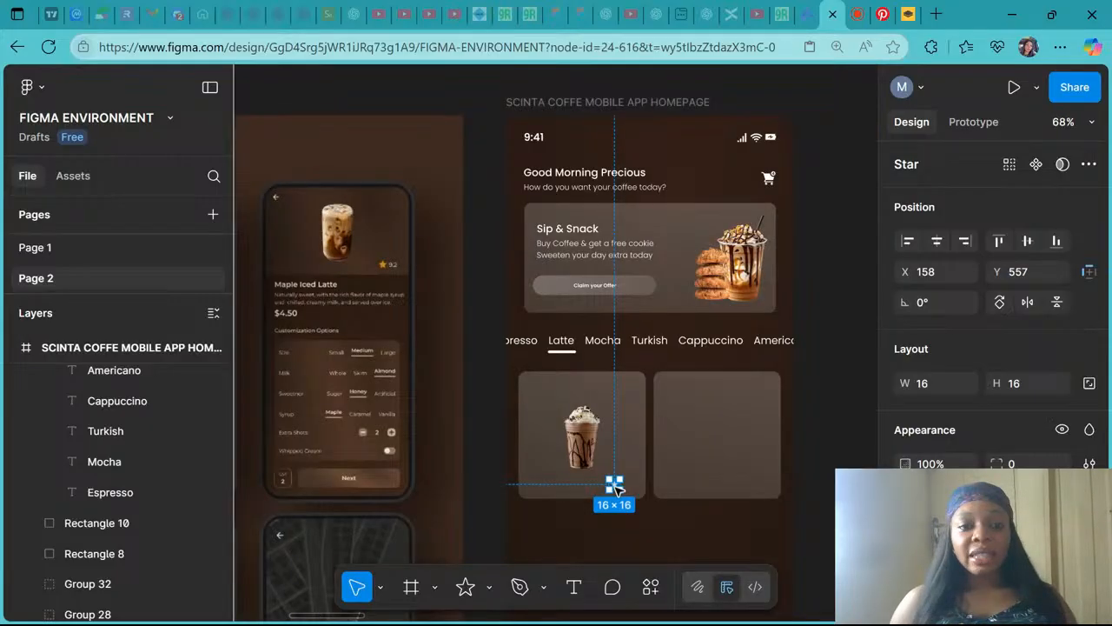
{"action": "scroll", "coordinate": [380, 262], "scroll_direction": "up", "scroll_amount": 8}
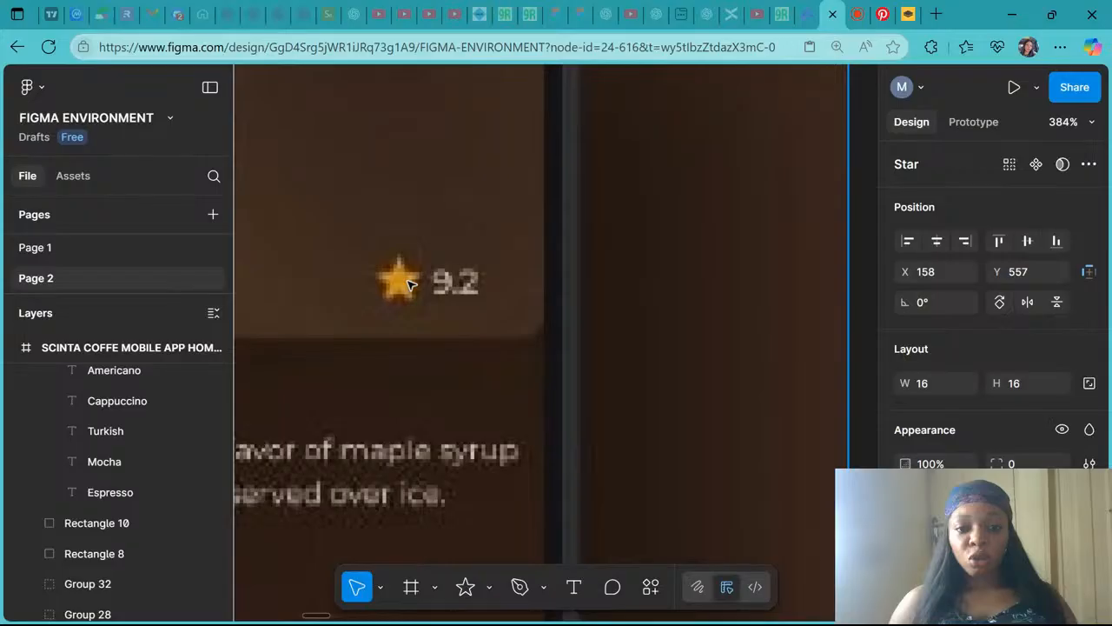
{"action": "scroll", "coordinate": [409, 284], "scroll_direction": "down", "scroll_amount": 8}
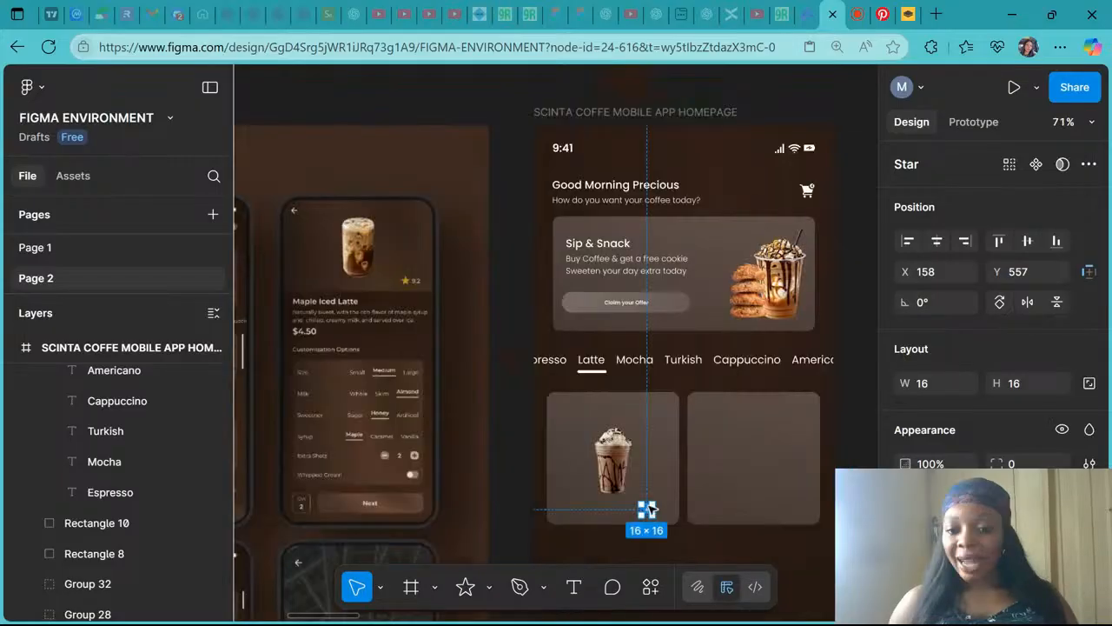
{"action": "scroll", "coordinate": [990, 347], "scroll_direction": "down", "scroll_amount": 2}
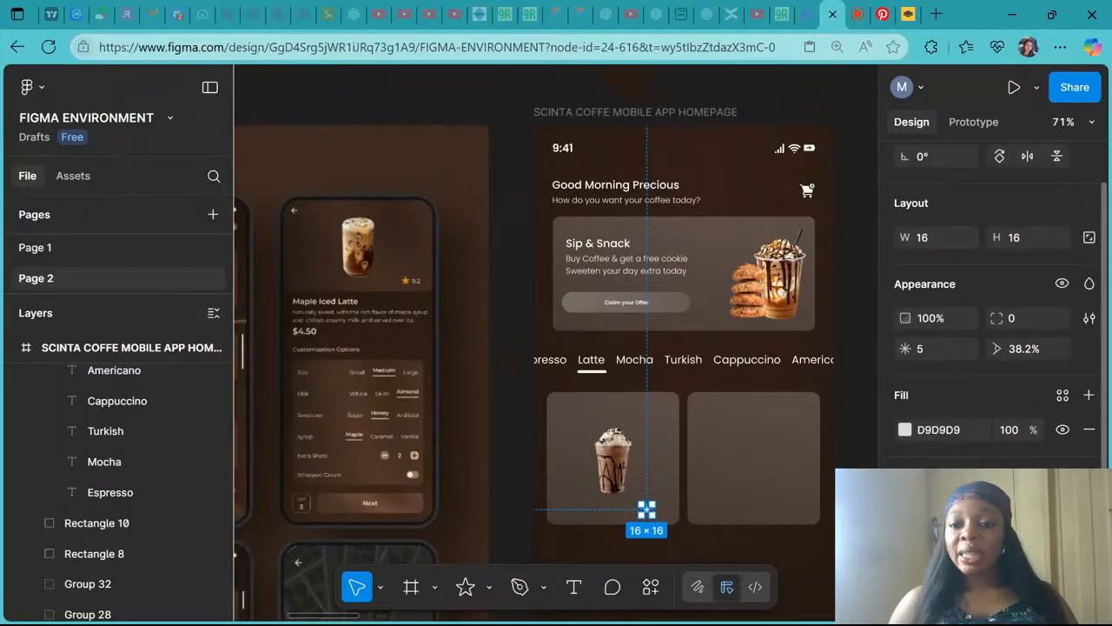
{"action": "left_click", "coordinate": [905, 429]}
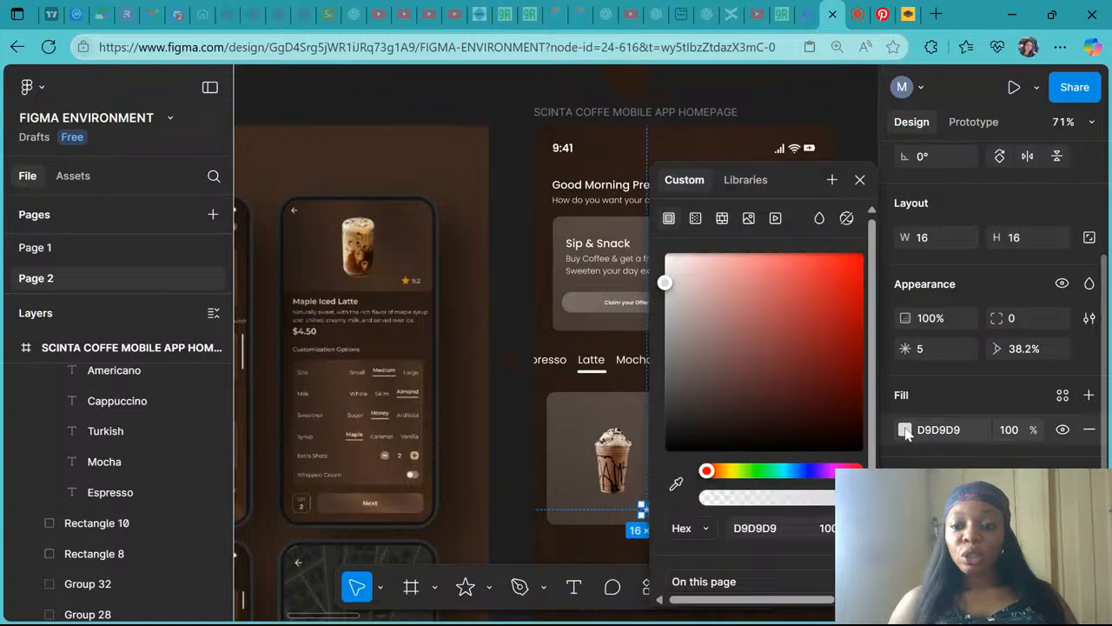
{"action": "left_click", "coordinate": [676, 485]}
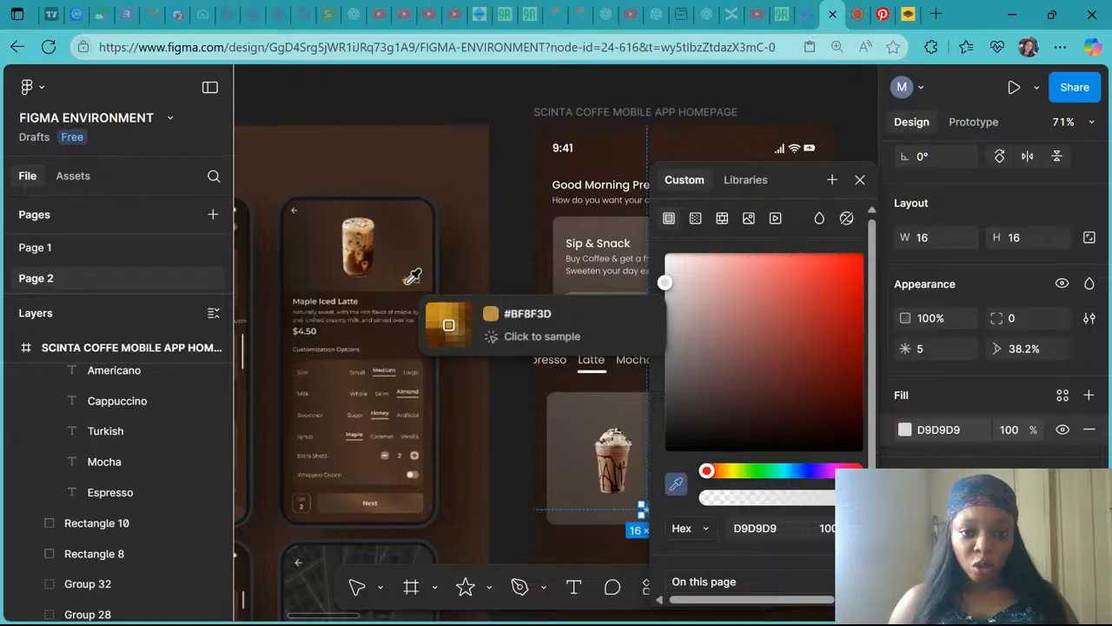
{"action": "key", "text": "shift+0"}
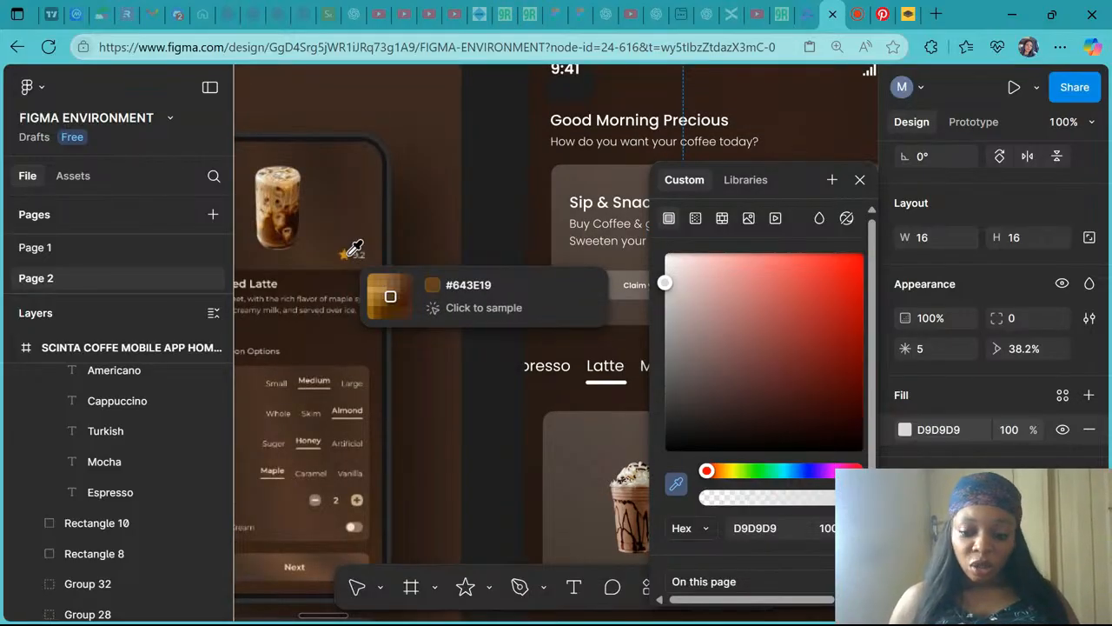
{"action": "key", "text": "ctrl+plus"}
{"action": "scroll", "coordinate": [348, 254], "scroll_direction": "right", "scroll_amount": 6}
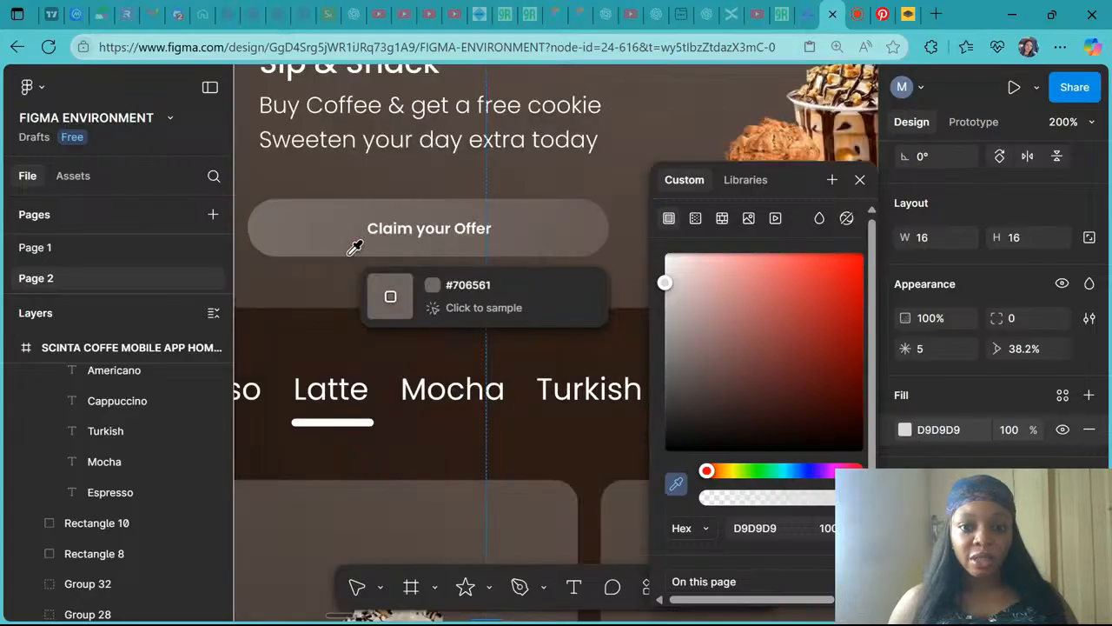
{"action": "scroll", "coordinate": [349, 254], "scroll_direction": "left", "scroll_amount": 10}
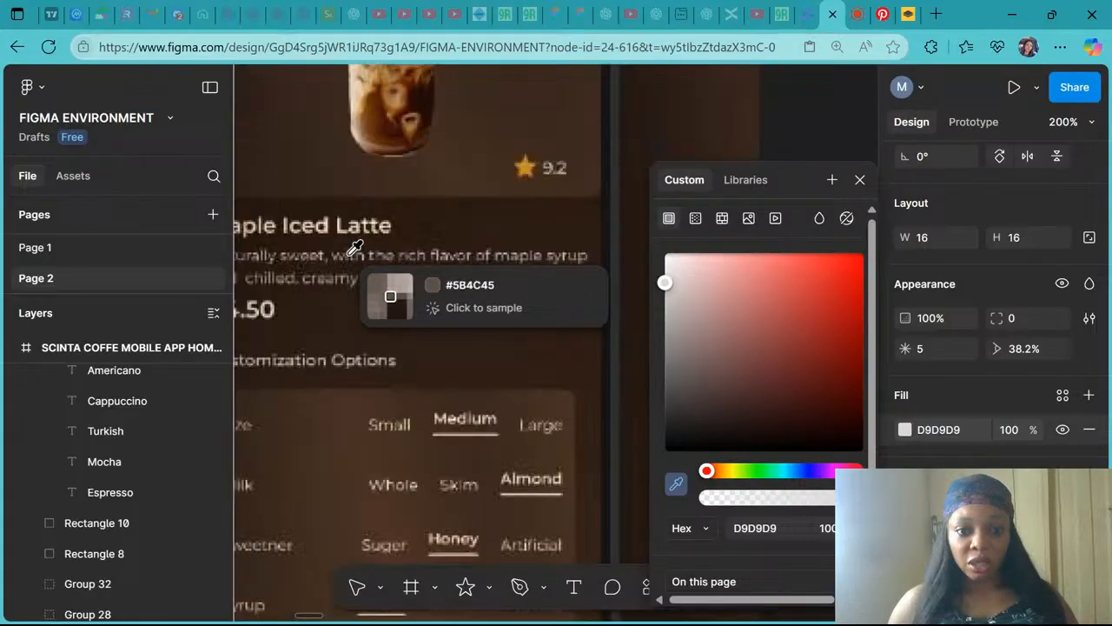
{"action": "left_click", "coordinate": [536, 162]}
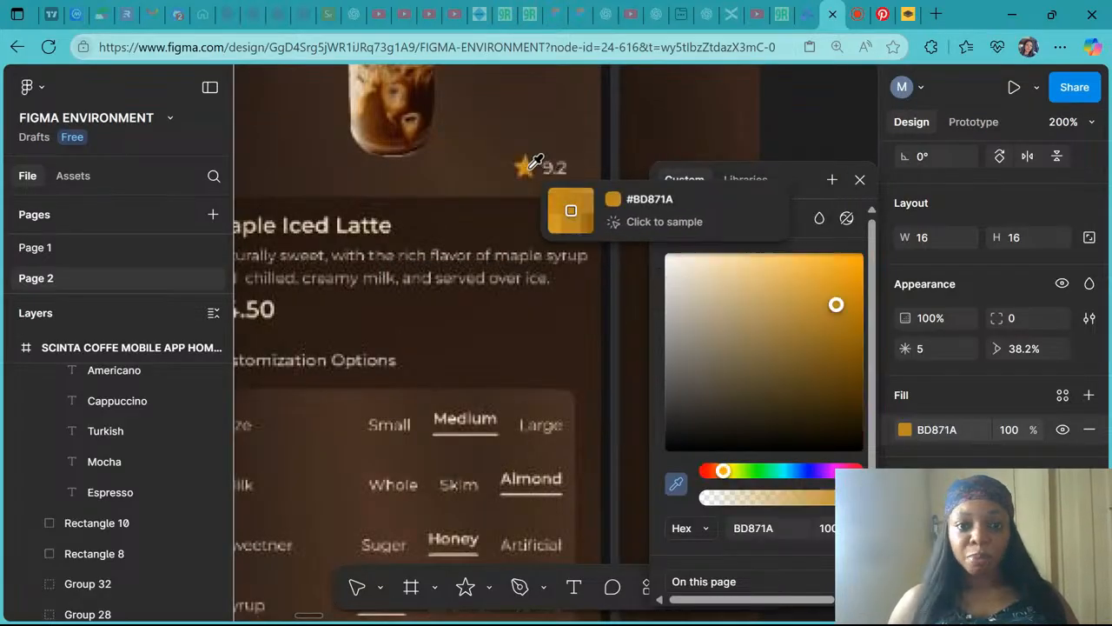
{"action": "left_click", "coordinate": [859, 179]}
- Reselect the star and brighten its fill to FFAB00 in the colour picker
{"action": "scroll", "coordinate": [735, 226], "scroll_direction": "down", "scroll_amount": 5}
{"action": "scroll", "coordinate": [734, 226], "scroll_direction": "right", "scroll_amount": 6}
{"action": "scroll", "coordinate": [734, 226], "scroll_direction": "down", "scroll_amount": 1}
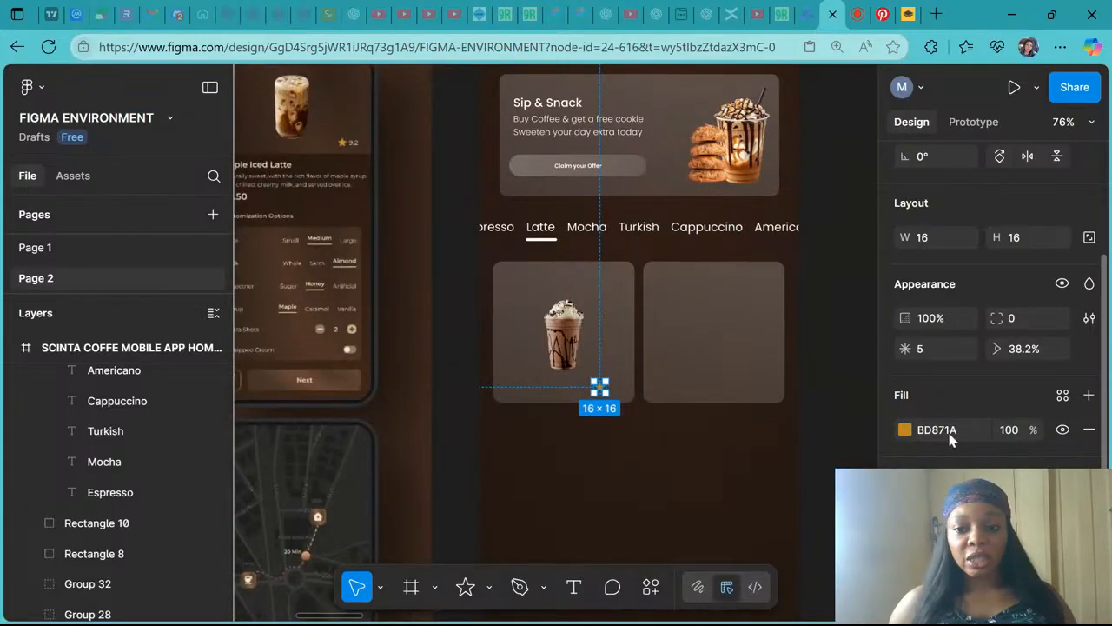
{"action": "left_click", "coordinate": [658, 433]}
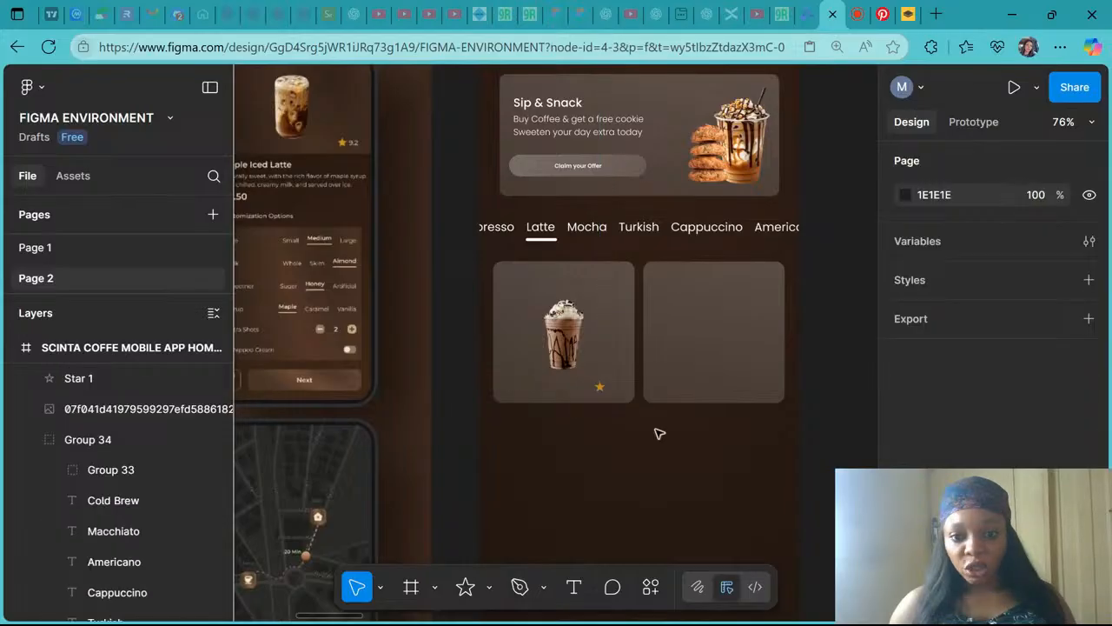
{"action": "left_click", "coordinate": [603, 390]}
{"action": "scroll", "coordinate": [912, 431], "scroll_direction": "down", "scroll_amount": 2}
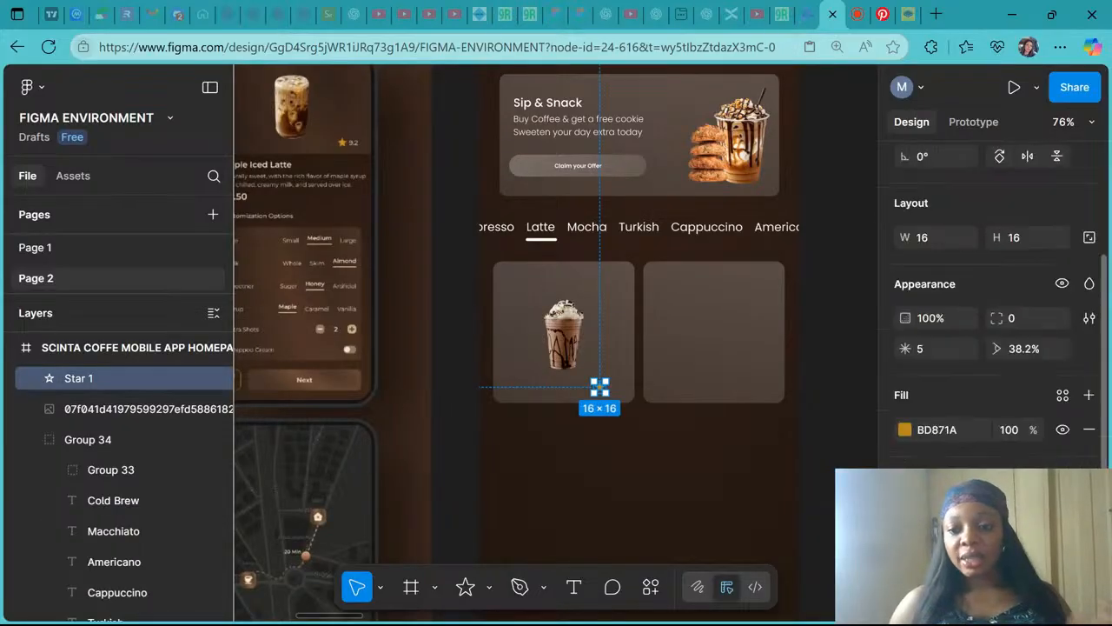
{"action": "left_click", "coordinate": [905, 429]}
{"action": "left_click", "coordinate": [847, 265]}
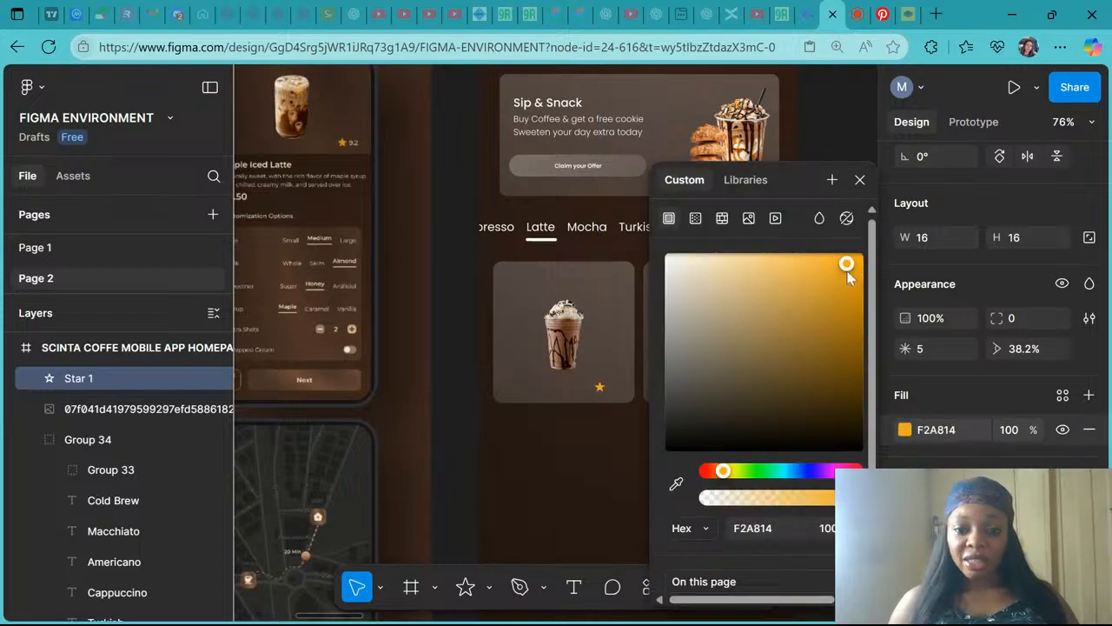
{"action": "left_click_drag", "start_coordinate": [848, 275], "coordinate": [869, 256]}
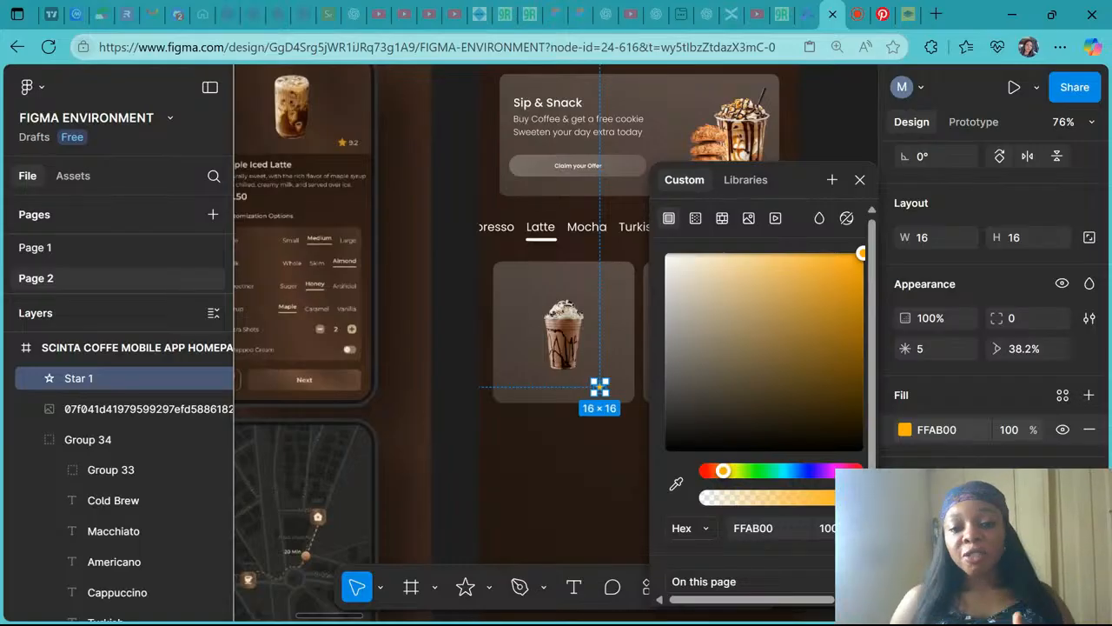
{"action": "scroll", "coordinate": [600, 387], "scroll_direction": "up", "scroll_amount": 5, "text": "ctrl"}
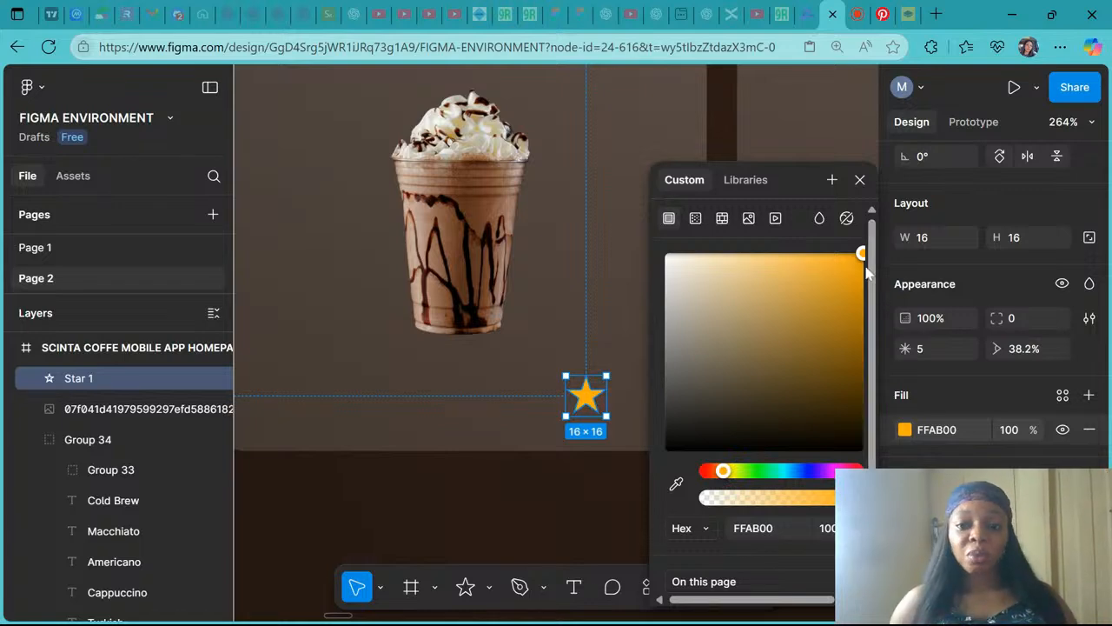
{"action": "left_click", "coordinate": [860, 179]}
- Add a text label reading 3.5 just right of the star on the first card
{"action": "scroll", "coordinate": [657, 311], "scroll_direction": "down", "scroll_amount": 5}
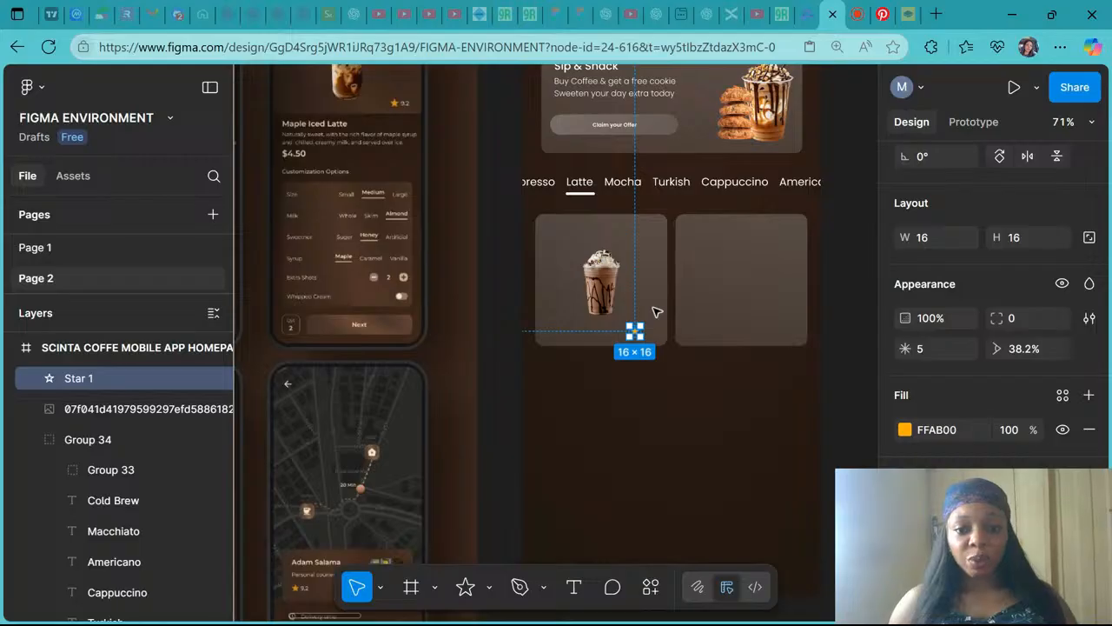
{"action": "left_click", "coordinate": [646, 418]}
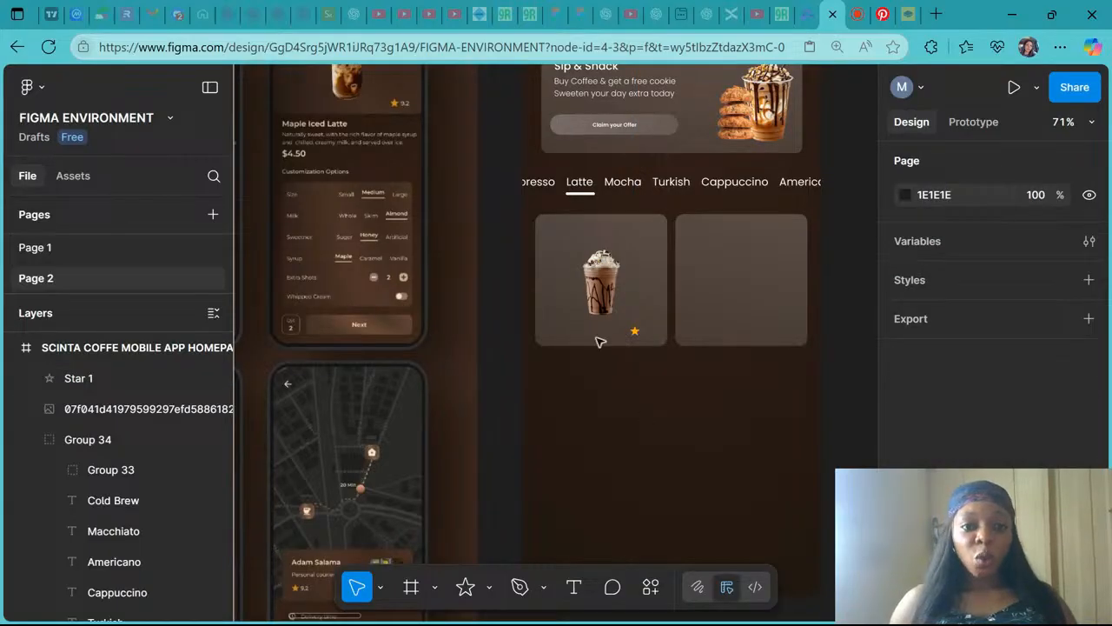
{"action": "scroll", "coordinate": [411, 107], "scroll_direction": "up", "scroll_amount": 5}
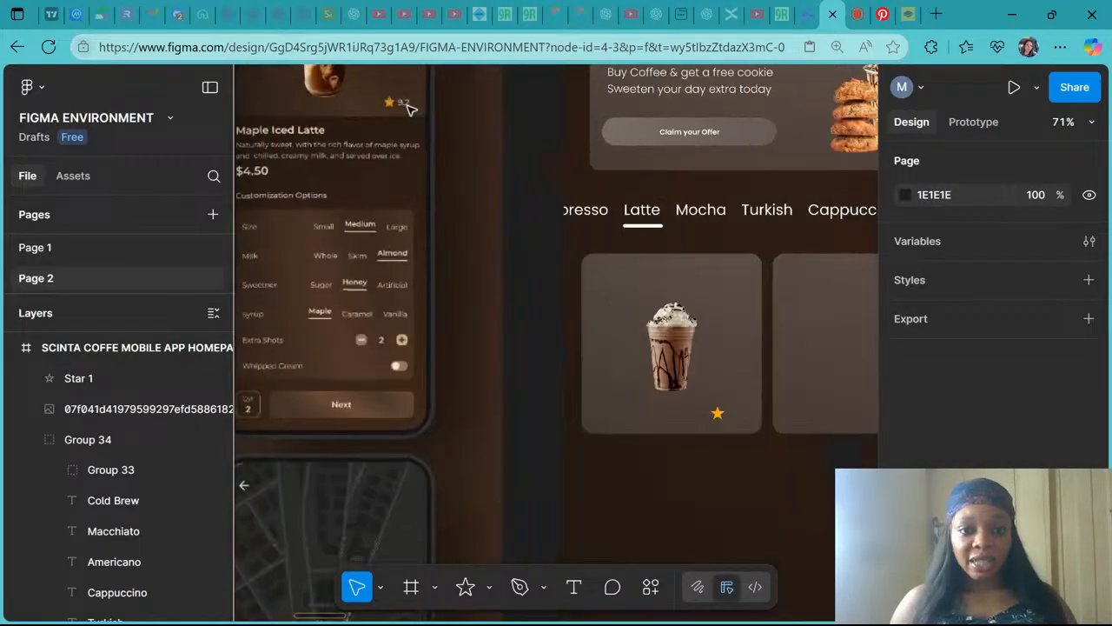
{"action": "scroll", "coordinate": [411, 108], "scroll_direction": "down", "scroll_amount": 5}
{"action": "scroll", "coordinate": [670, 293], "scroll_direction": "down", "scroll_amount": 1}
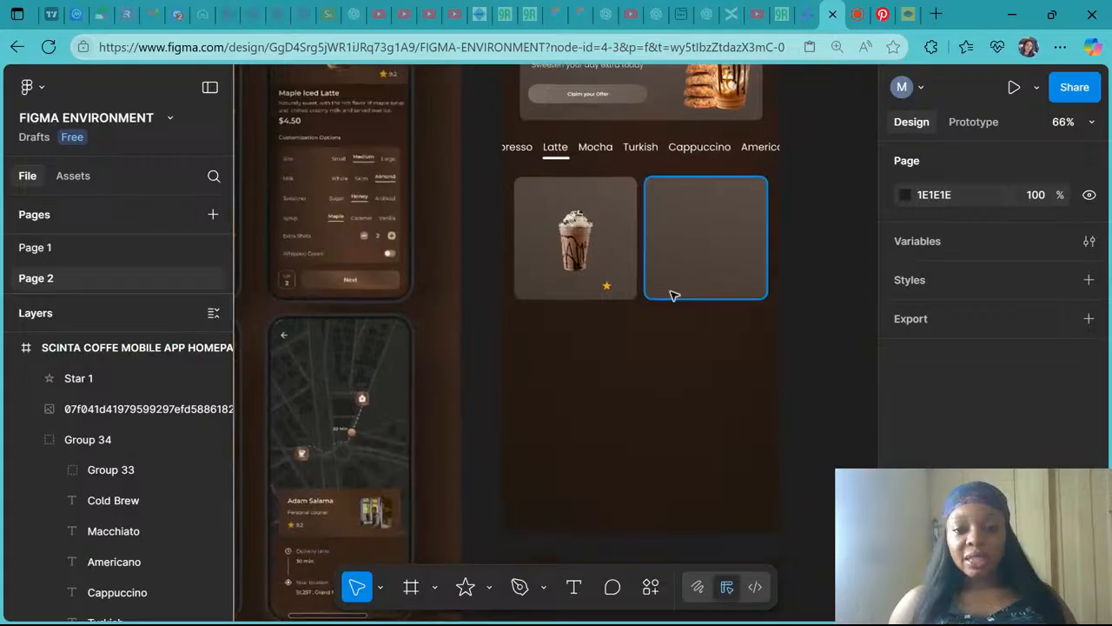
{"action": "scroll", "coordinate": [670, 293], "scroll_direction": "up", "scroll_amount": 3}
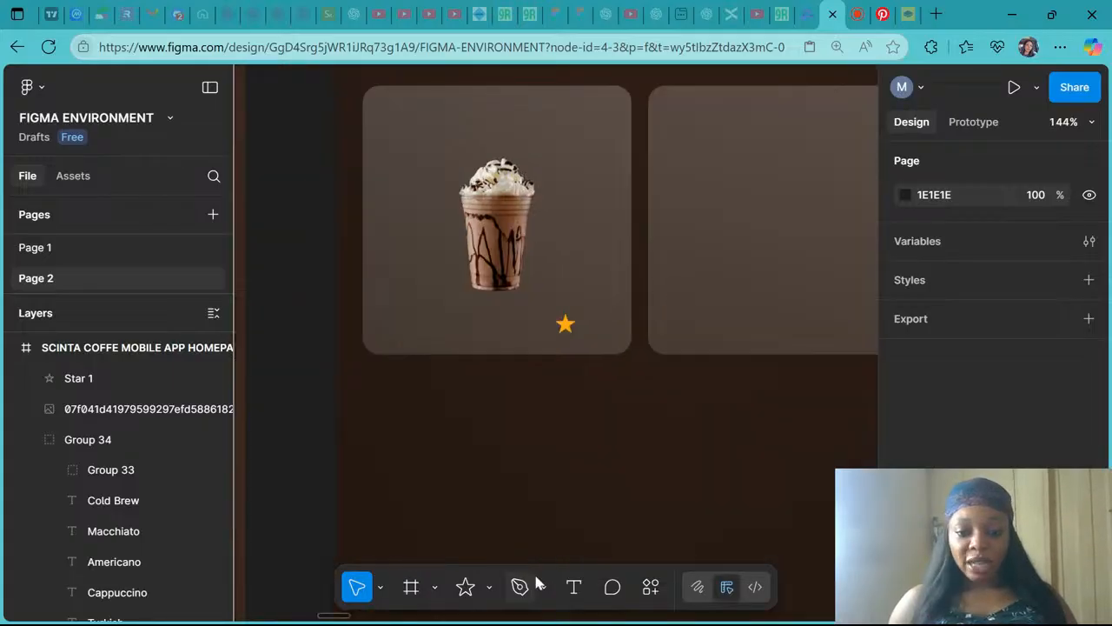
{"action": "left_click", "coordinate": [576, 587]}
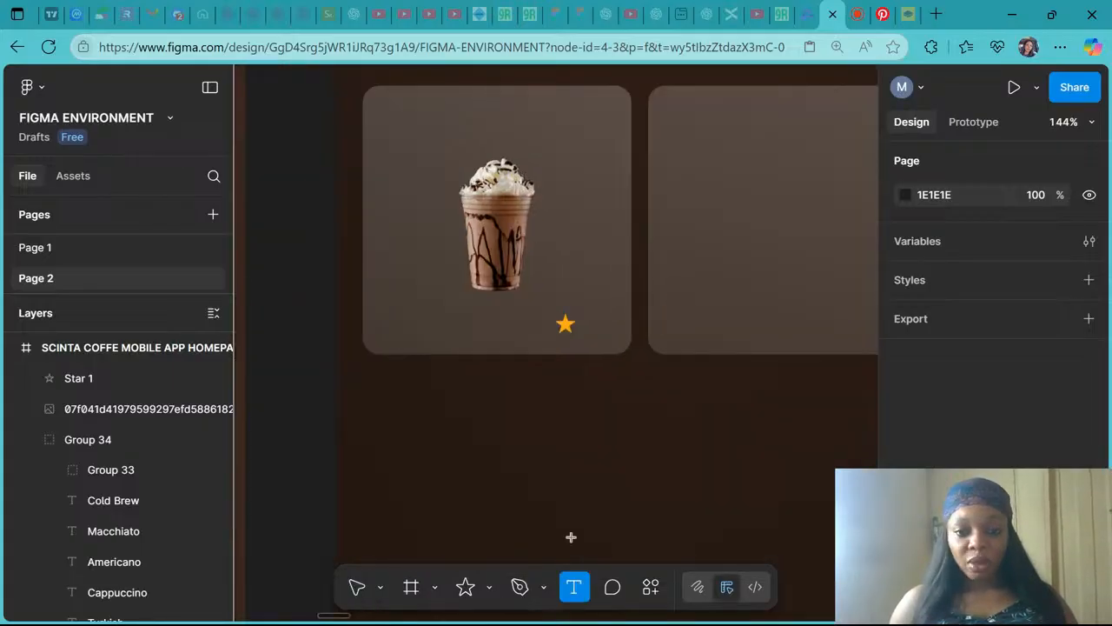
{"action": "left_click", "coordinate": [584, 327]}
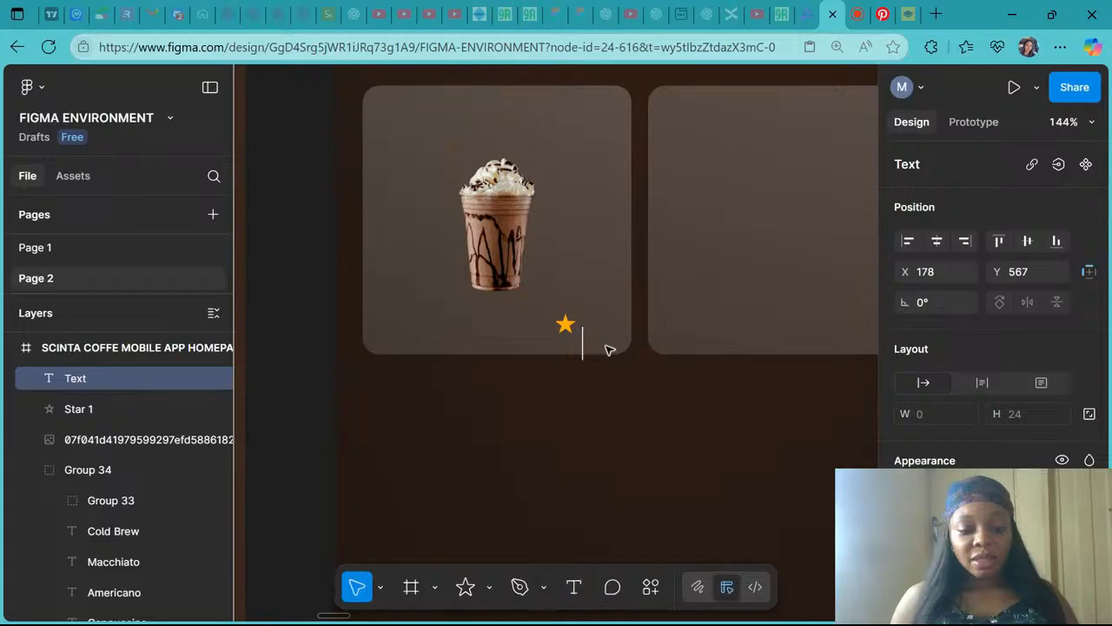
{"action": "type", "text": "3."}
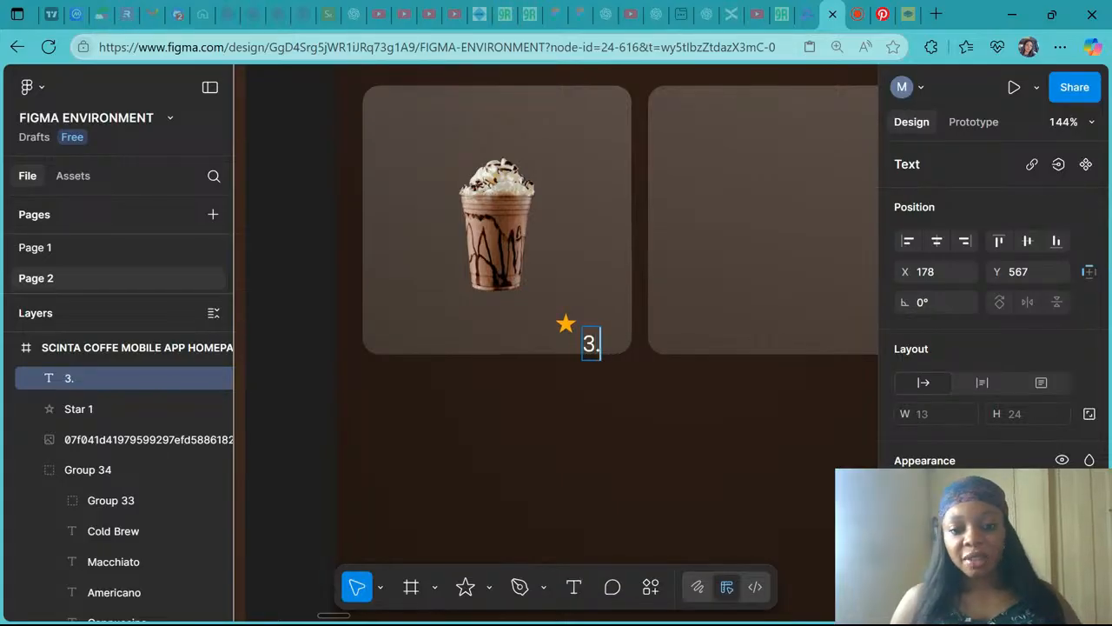
{"action": "type", "text": "5"}
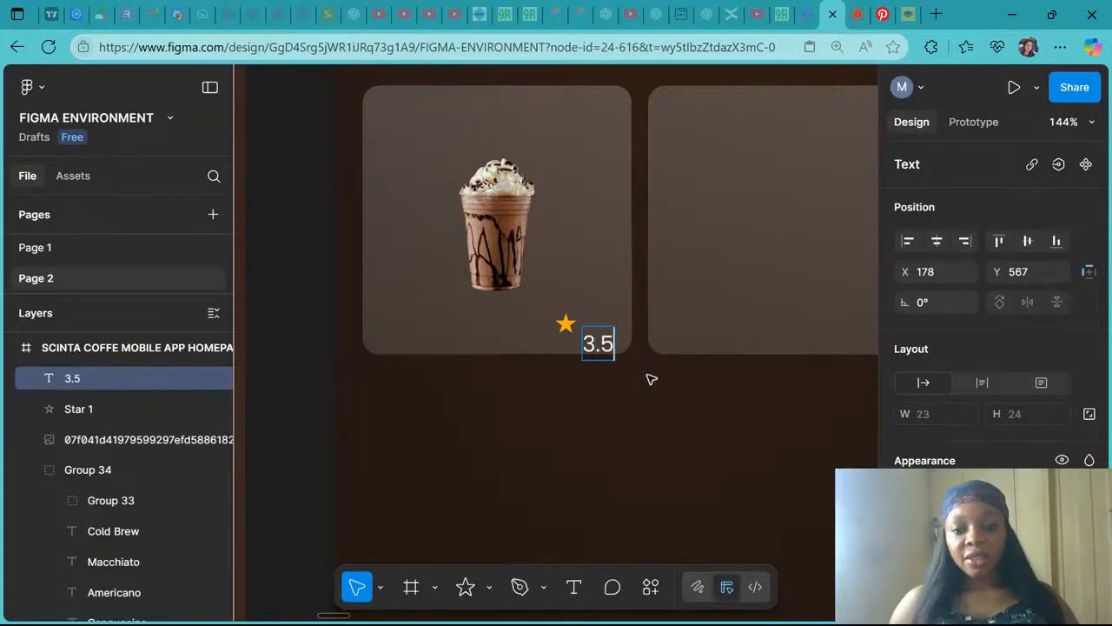
{"action": "key", "text": "Escape"}
- Set the rating text's font size to 14 and move it up beside the star
{"action": "scroll", "coordinate": [1060, 293], "scroll_direction": "down", "scroll_amount": 4}
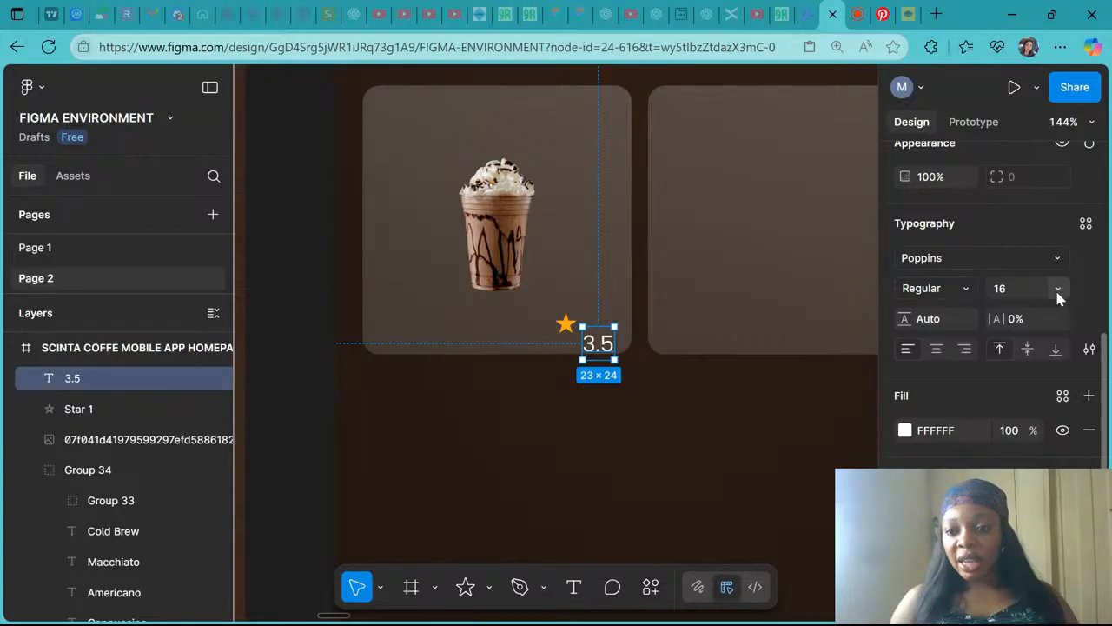
{"action": "left_click", "coordinate": [1058, 291]}
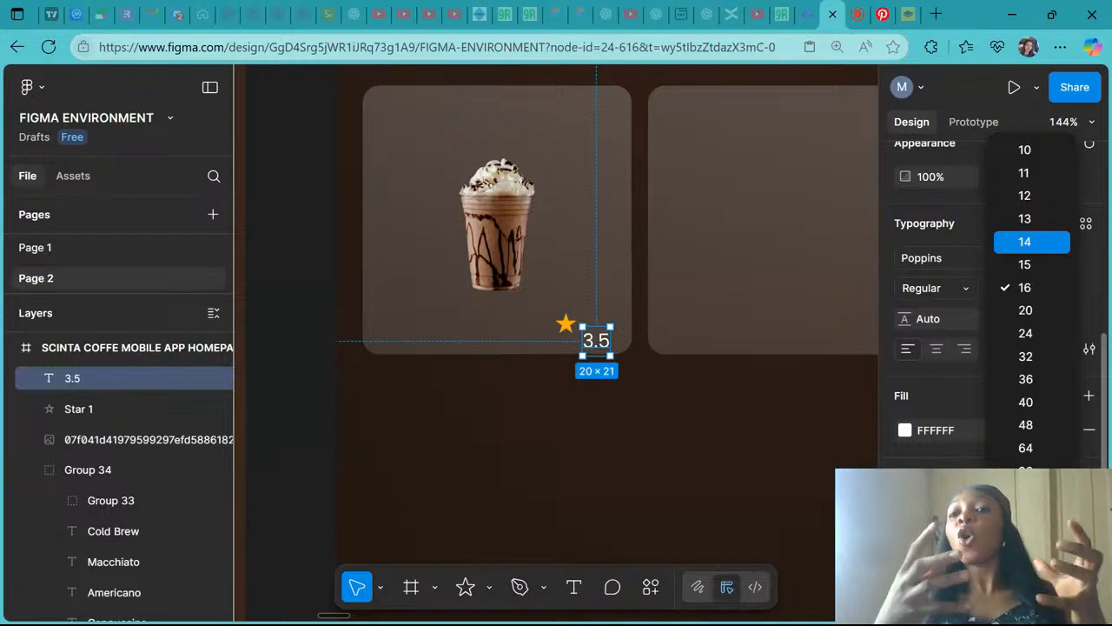
{"action": "left_click", "coordinate": [1046, 242]}
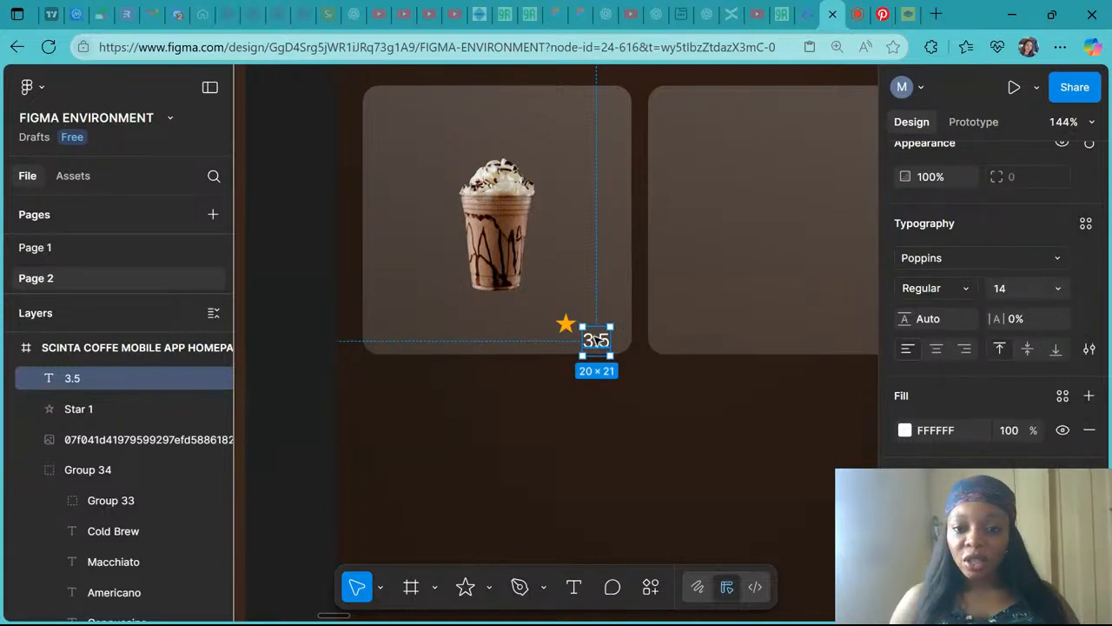
{"action": "left_click_drag", "start_coordinate": [600, 340], "coordinate": [599, 326]}
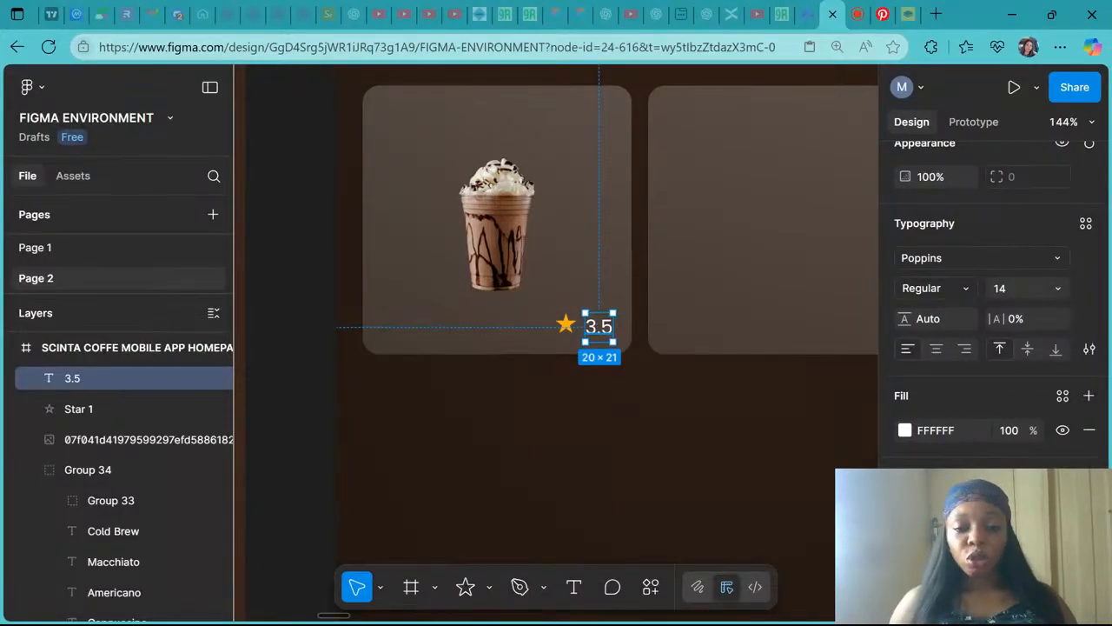
- Select the star together with the 3.5 text and align their vertical centers
{"action": "scroll", "coordinate": [598, 326], "scroll_direction": "down", "scroll_amount": 4}
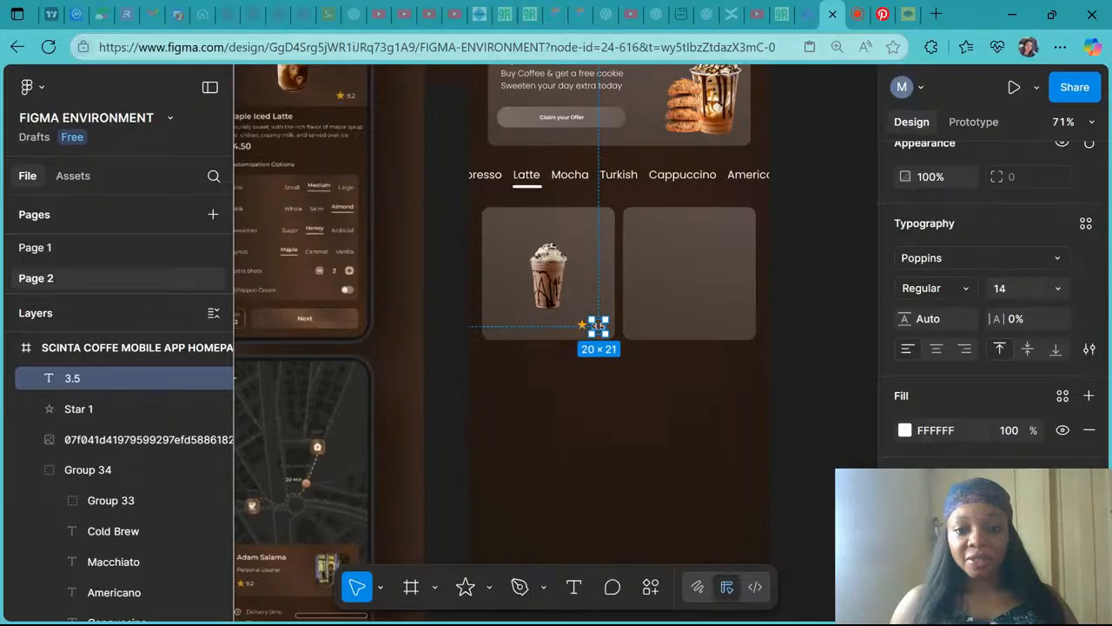
{"action": "scroll", "coordinate": [599, 325], "scroll_direction": "up", "scroll_amount": 5}
{"action": "scroll", "coordinate": [599, 326], "scroll_direction": "down", "scroll_amount": 1}
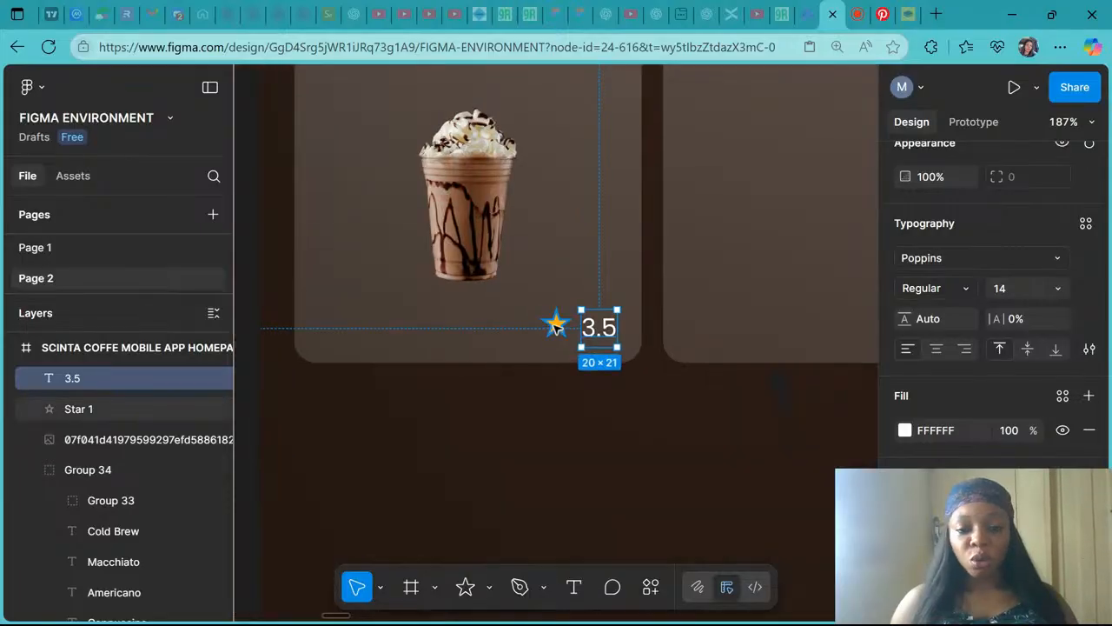
{"action": "left_click", "coordinate": [557, 326], "text": "shift"}
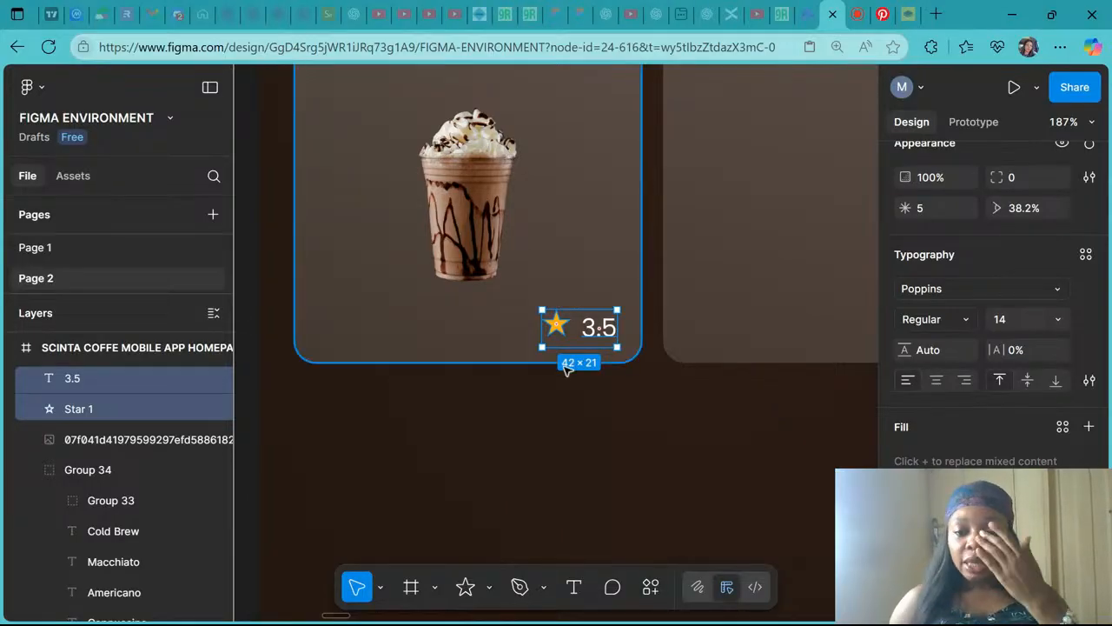
{"action": "scroll", "coordinate": [1082, 198], "scroll_direction": "up", "scroll_amount": 5}
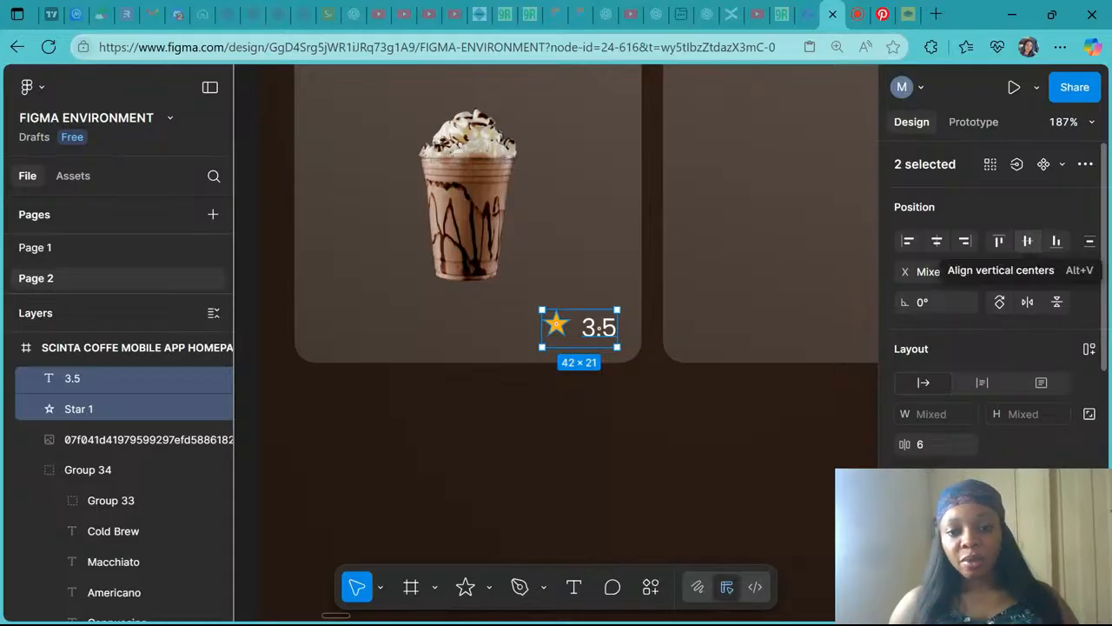
{"action": "left_click", "coordinate": [1031, 241]}
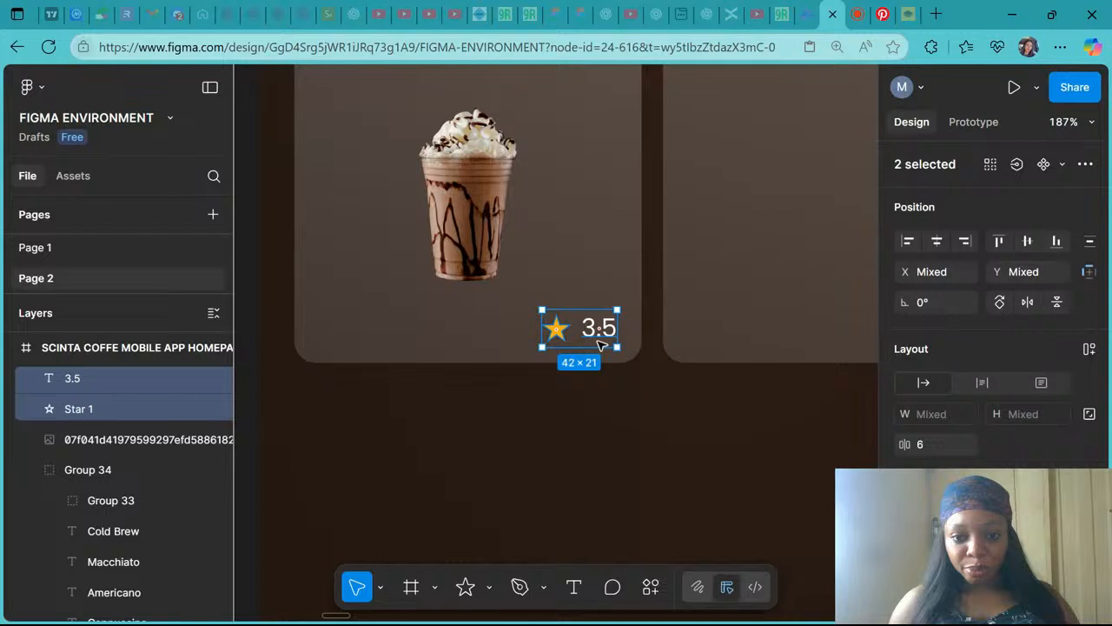
{"action": "scroll", "coordinate": [603, 344], "scroll_direction": "up", "scroll_amount": 5}
{"action": "left_click", "coordinate": [635, 315]}
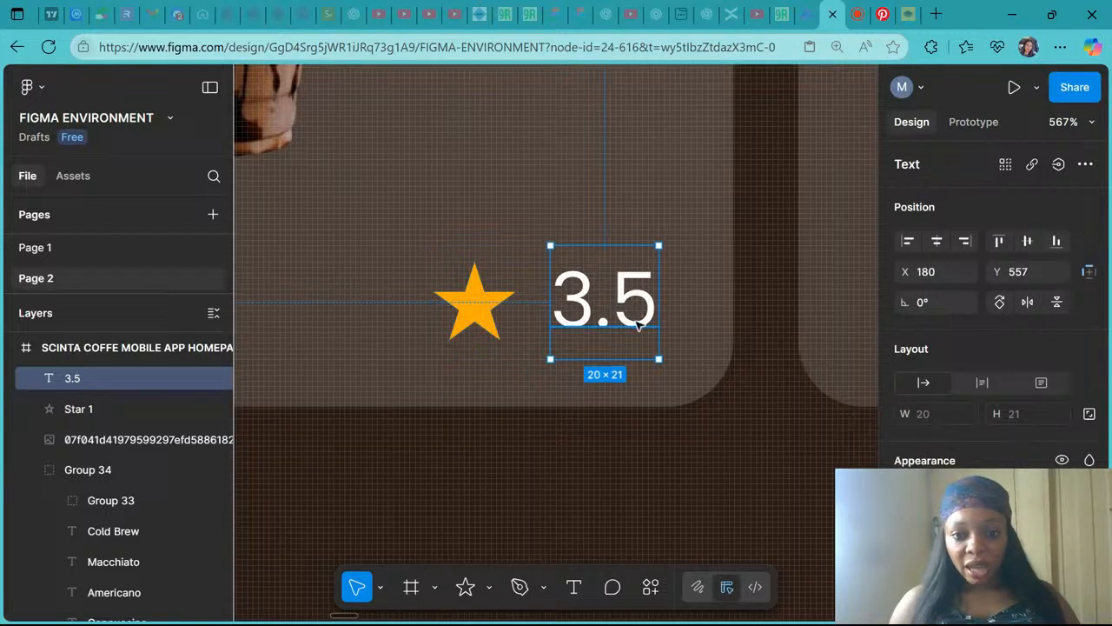
- Nudge the 3.5 text down 2 px, then set the spacing between the star and the 3.5 text to 4
{"action": "key", "text": "Down"}
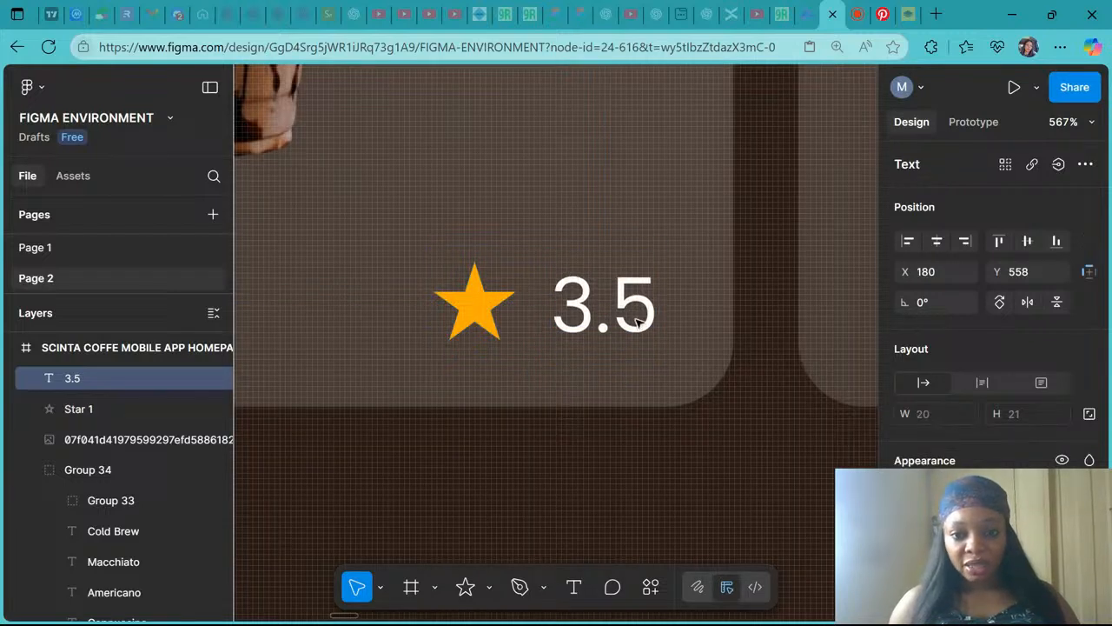
{"action": "key", "text": "Down"}
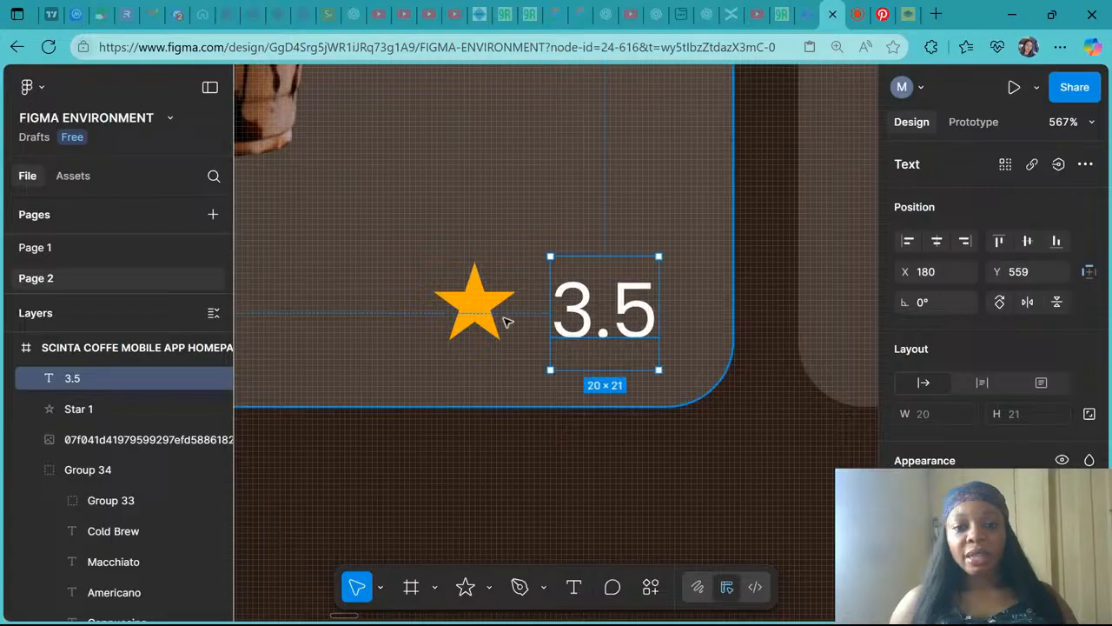
{"action": "left_click", "coordinate": [495, 321], "text": "shift"}
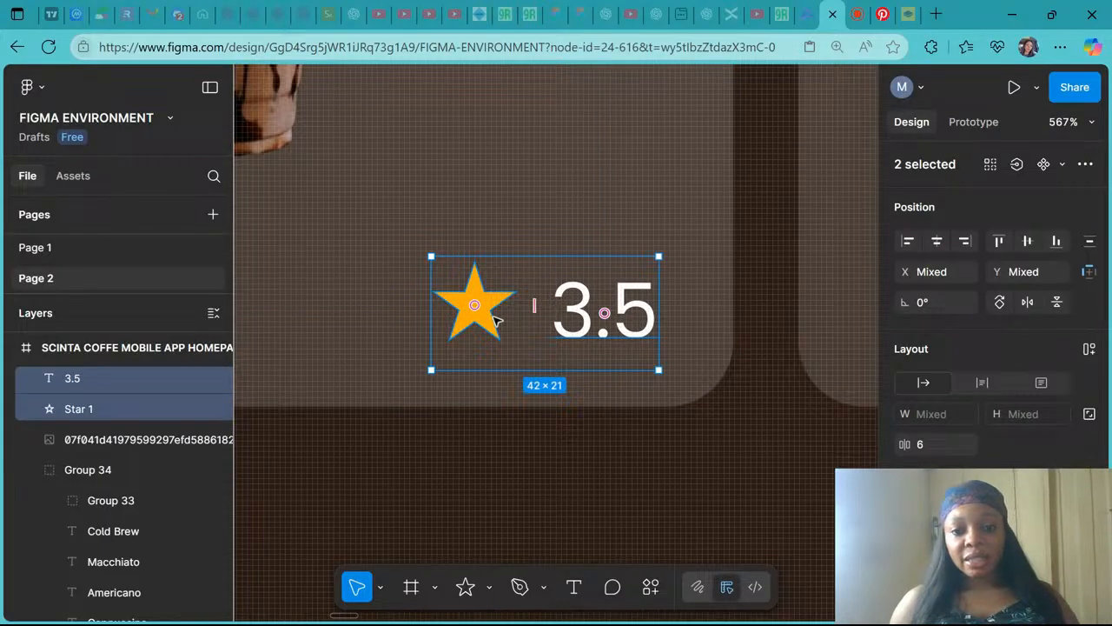
{"action": "left_click", "coordinate": [1028, 243]}
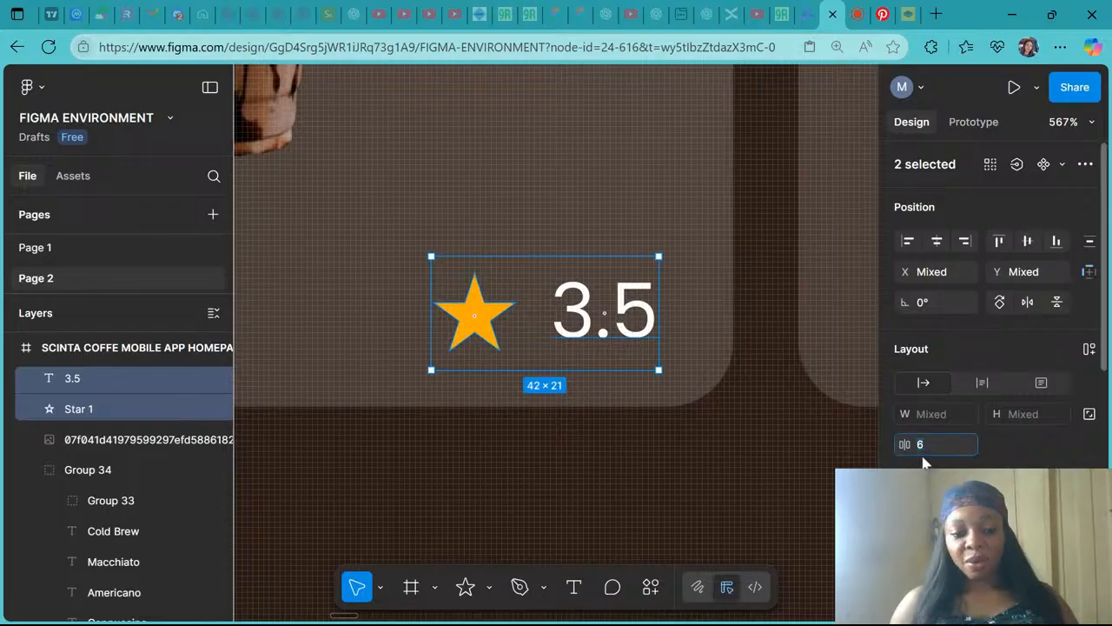
{"action": "type", "text": "4"}
{"action": "key", "text": "Return"}
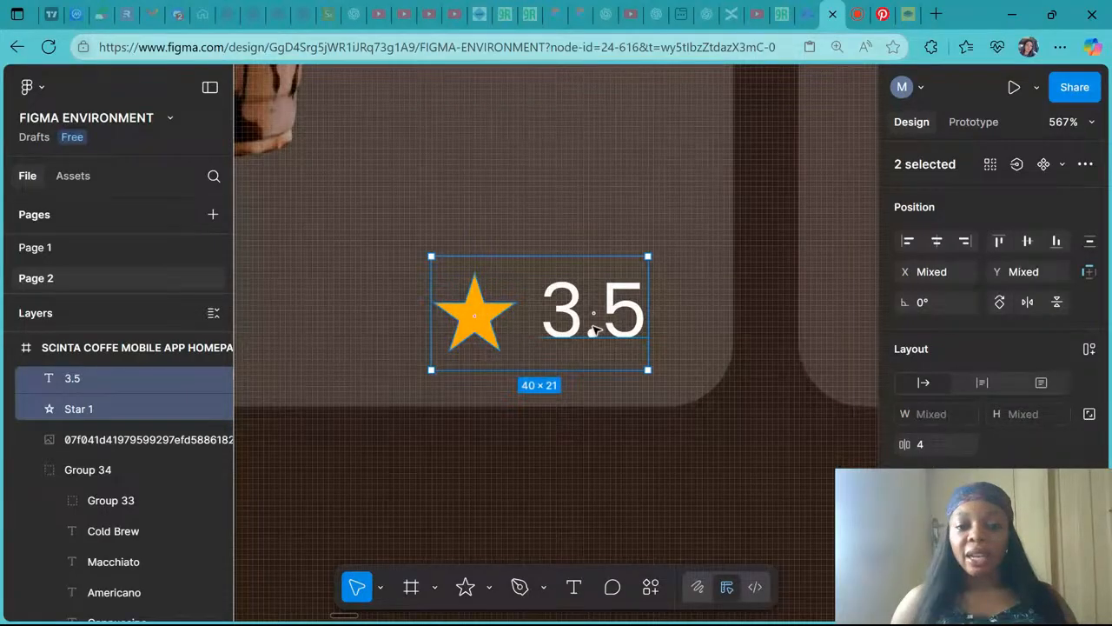
- Group the star with its 3.5 rating text and position the group slightly higher on the first card
{"action": "scroll", "coordinate": [593, 328], "scroll_direction": "down", "scroll_amount": 5}
{"action": "key", "text": "ctrl+g"}
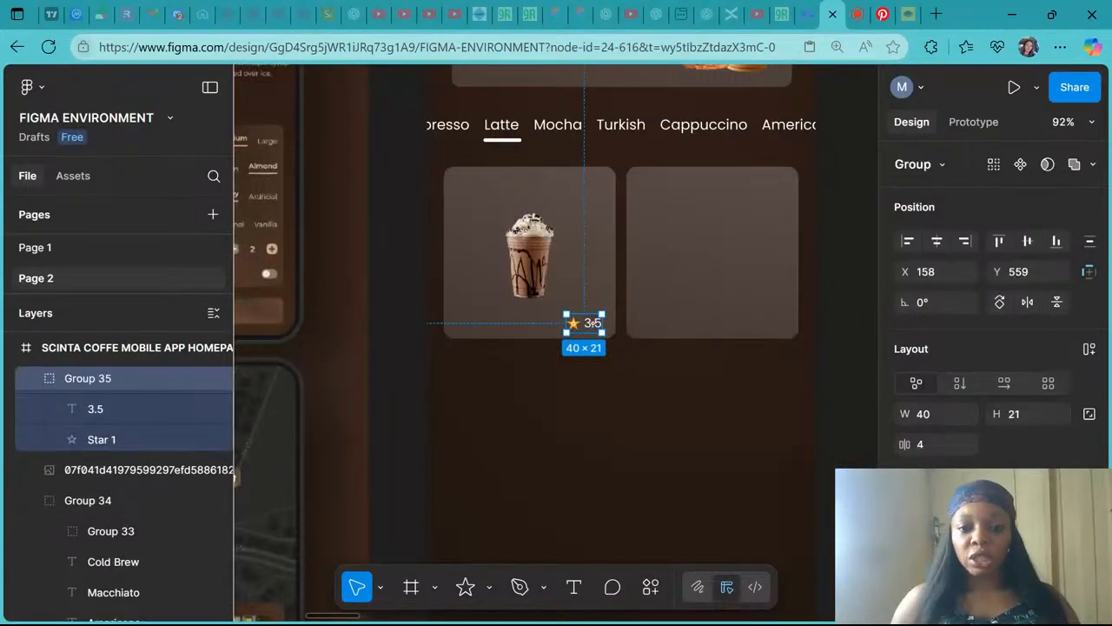
{"action": "scroll", "coordinate": [592, 322], "scroll_direction": "up", "scroll_amount": 5}
{"action": "mouse_move", "coordinate": [597, 314]}
{"action": "left_mouse_down"}
{"action": "mouse_move", "coordinate": [602, 298]}
{"action": "mouse_move", "coordinate": [598, 316]}
{"action": "left_mouse_up"}
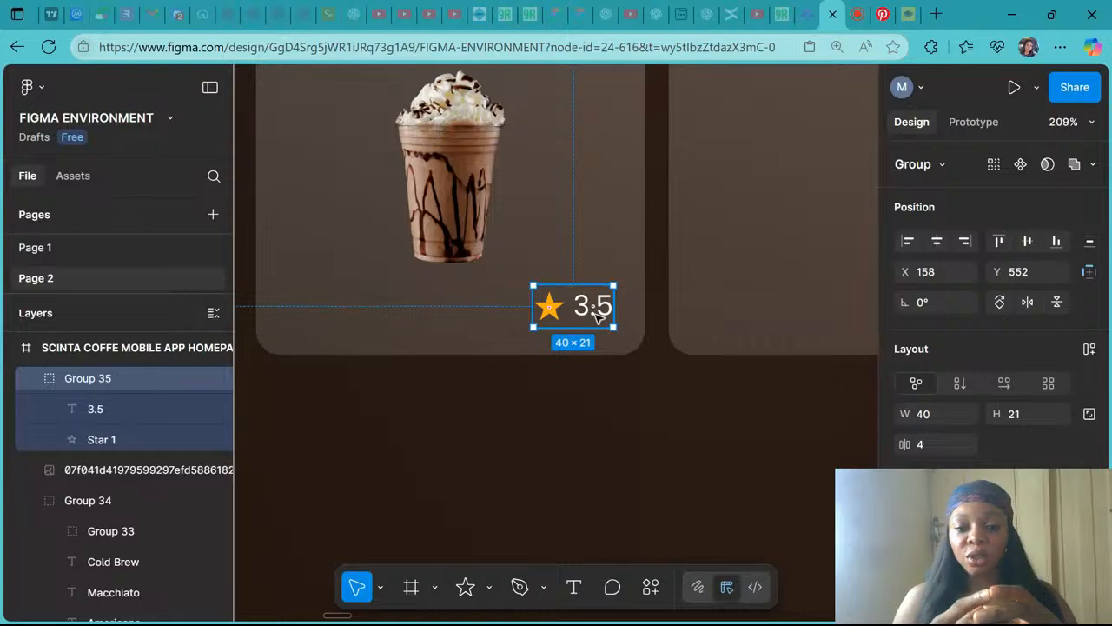
- Examine the reference design's product cards to see how names, descriptions and ratings are laid out
{"action": "scroll", "coordinate": [591, 312], "scroll_direction": "down", "scroll_amount": 4}
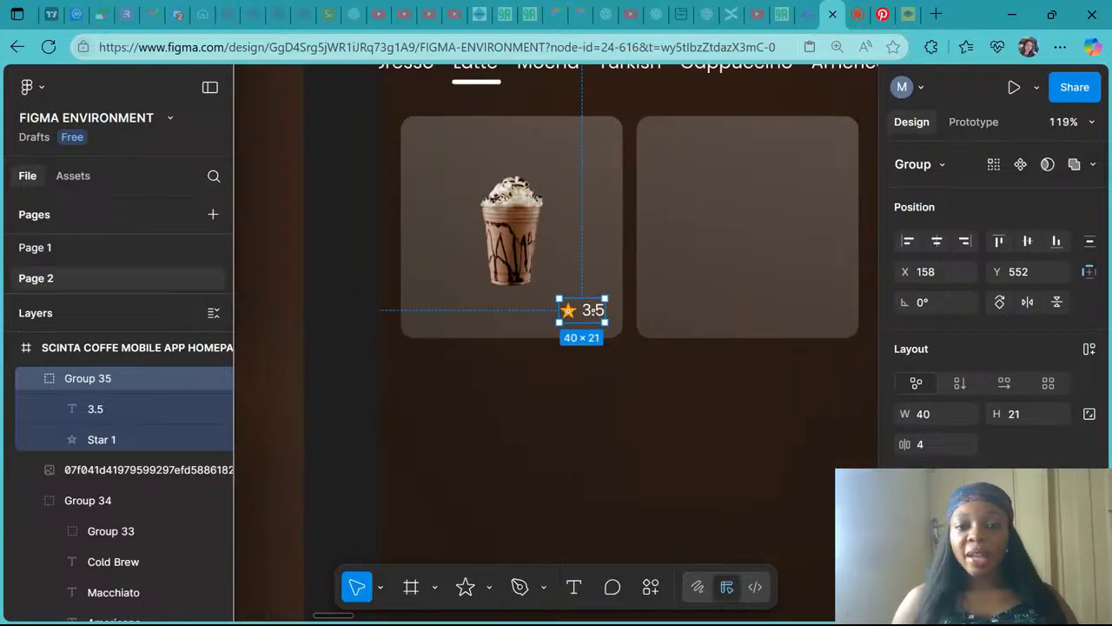
{"action": "scroll", "coordinate": [592, 312], "scroll_direction": "left", "scroll_amount": 3}
{"action": "scroll", "coordinate": [598, 313], "scroll_direction": "down", "scroll_amount": 4}
{"action": "scroll", "coordinate": [598, 313], "scroll_direction": "left", "scroll_amount": 4}
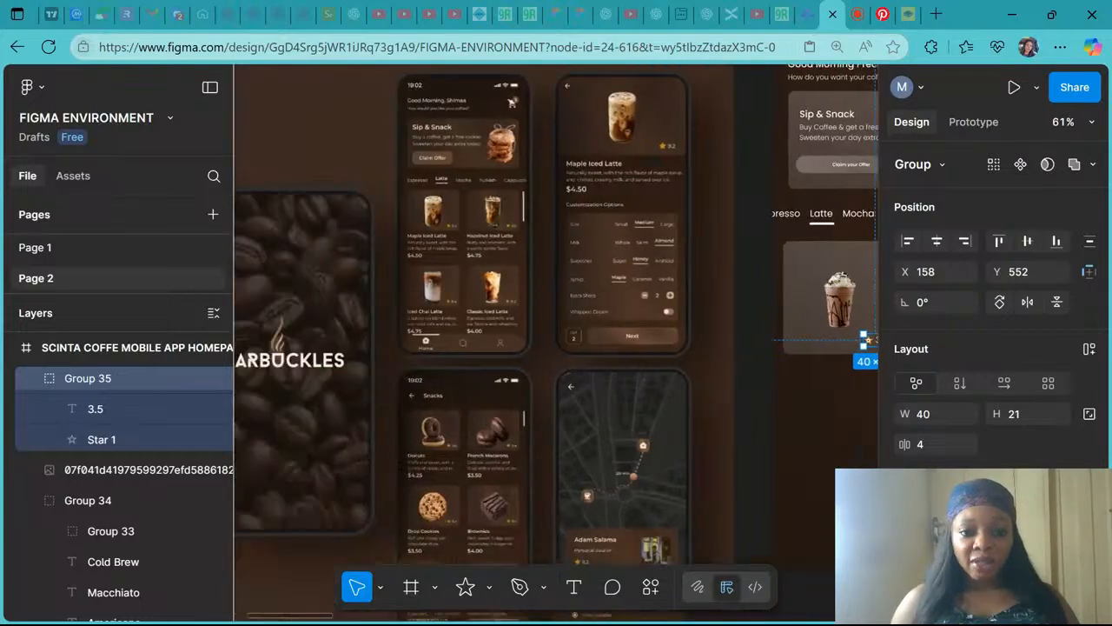
{"action": "scroll", "coordinate": [426, 241], "scroll_direction": "up", "scroll_amount": 5}
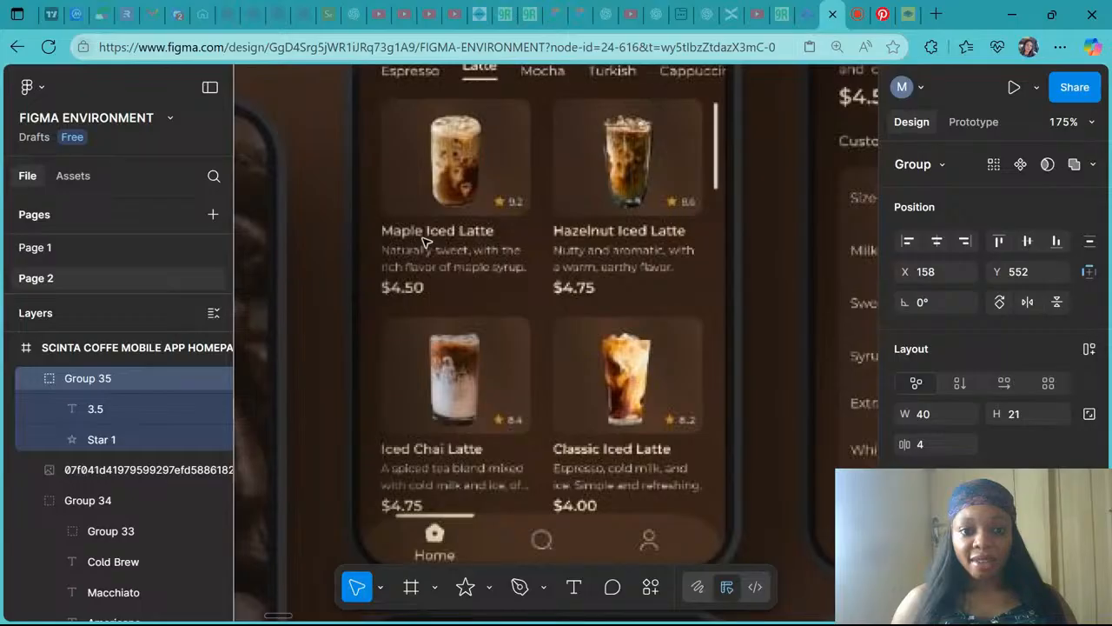
{"action": "scroll", "coordinate": [426, 241], "scroll_direction": "up", "scroll_amount": 3}
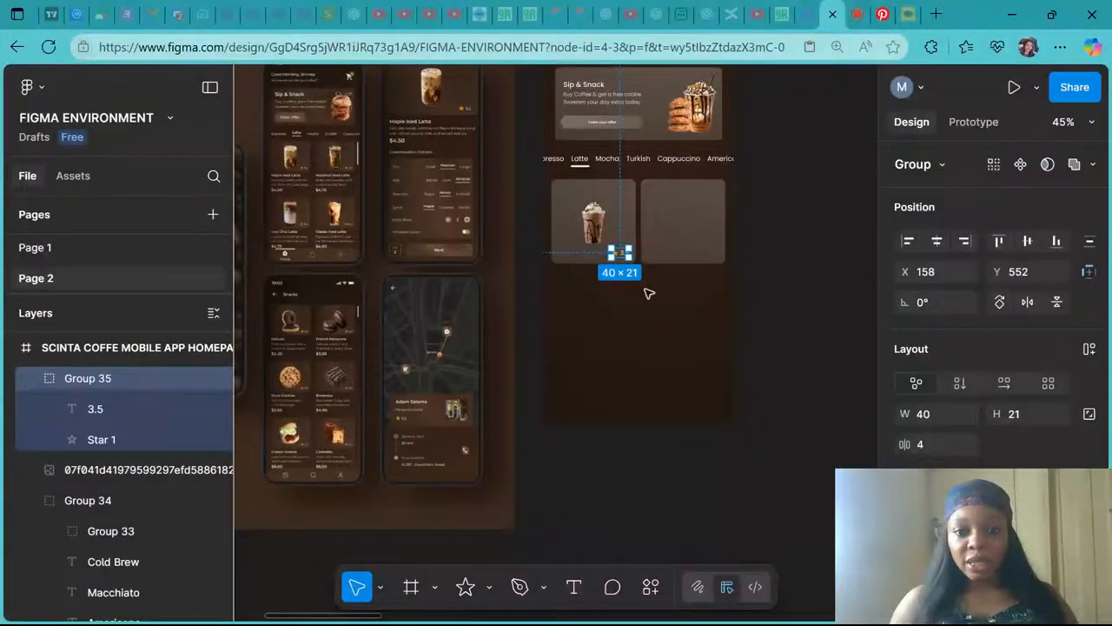
{"action": "scroll", "coordinate": [626, 255], "scroll_direction": "up", "scroll_amount": 3}
{"action": "key", "text": "Escape"}
{"action": "scroll", "coordinate": [625, 255], "scroll_direction": "up", "scroll_amount": 1}
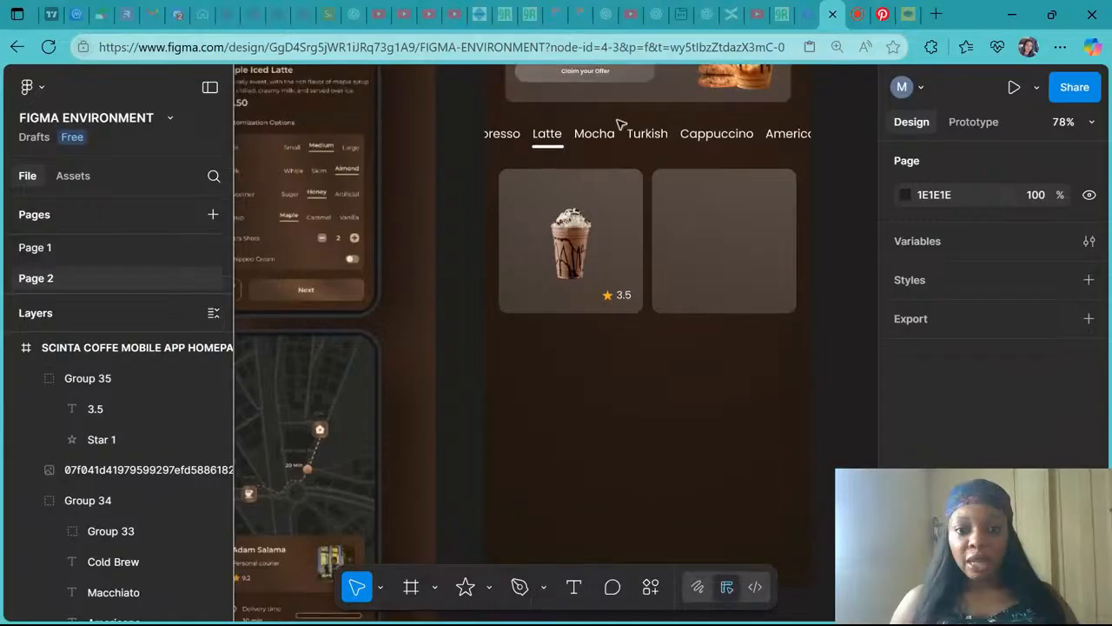
- Duplicate the Mocha tab label and place the copy below the first product card, near its left edge
{"action": "left_click", "coordinate": [605, 134]}
{"action": "double_click", "coordinate": [596, 134]}
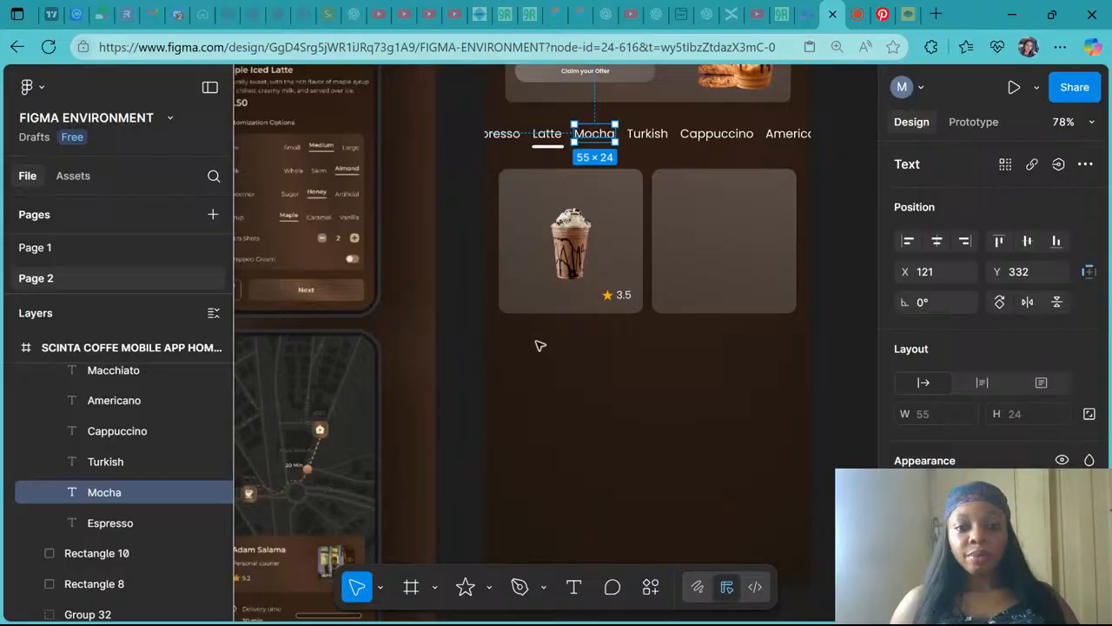
{"action": "left_click", "coordinate": [539, 304]}
{"action": "left_click", "coordinate": [545, 348]}
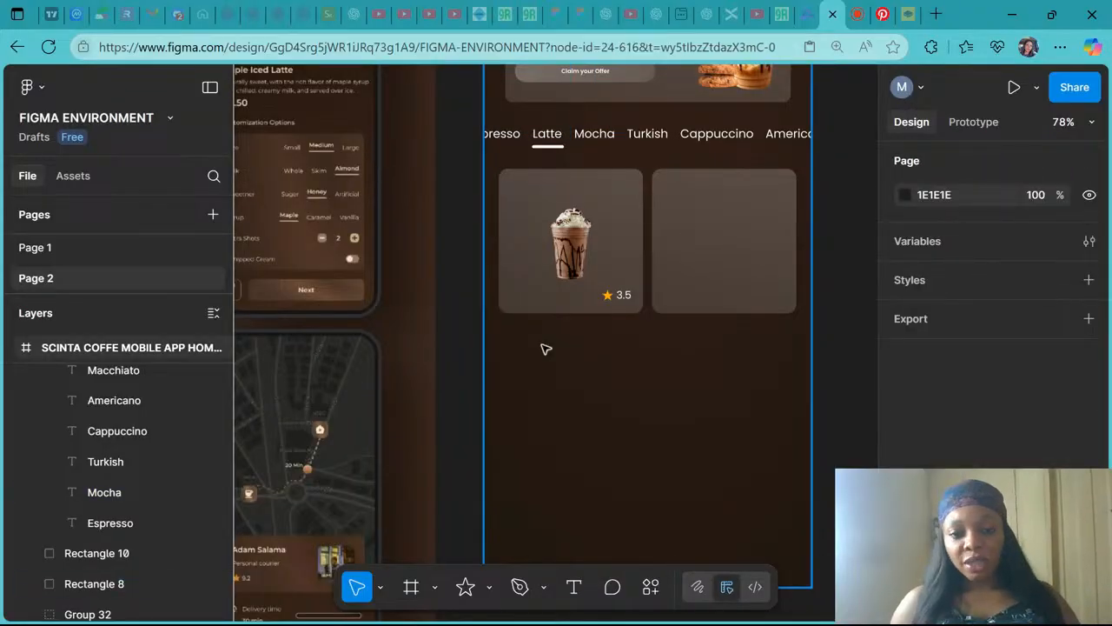
{"action": "double_click", "coordinate": [594, 134]}
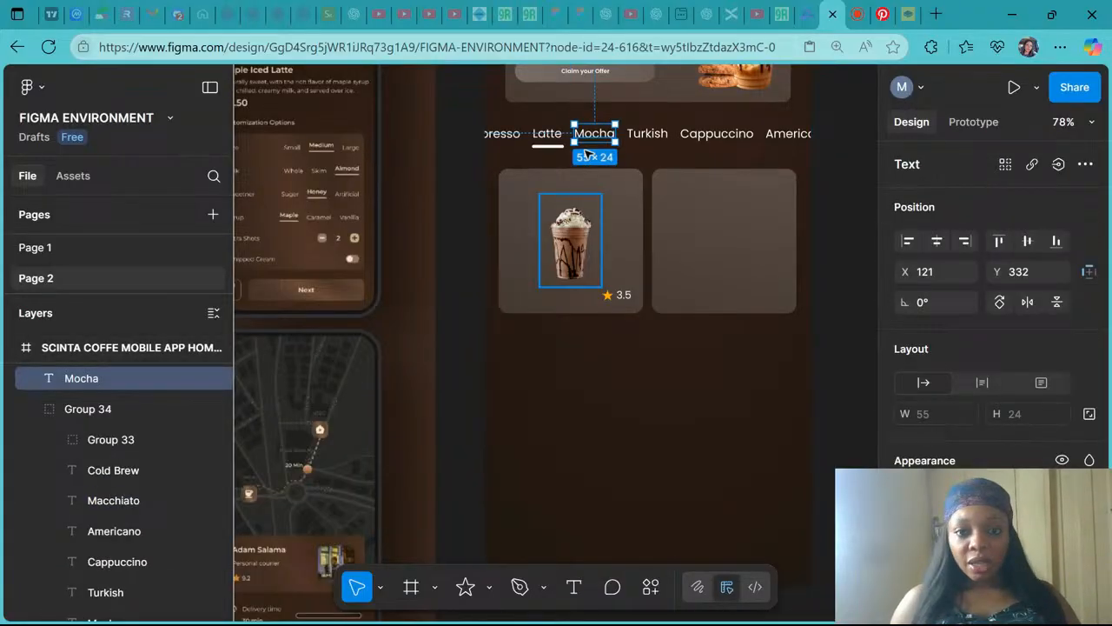
{"action": "left_click_drag", "start_coordinate": [595, 135], "coordinate": [539, 333]}
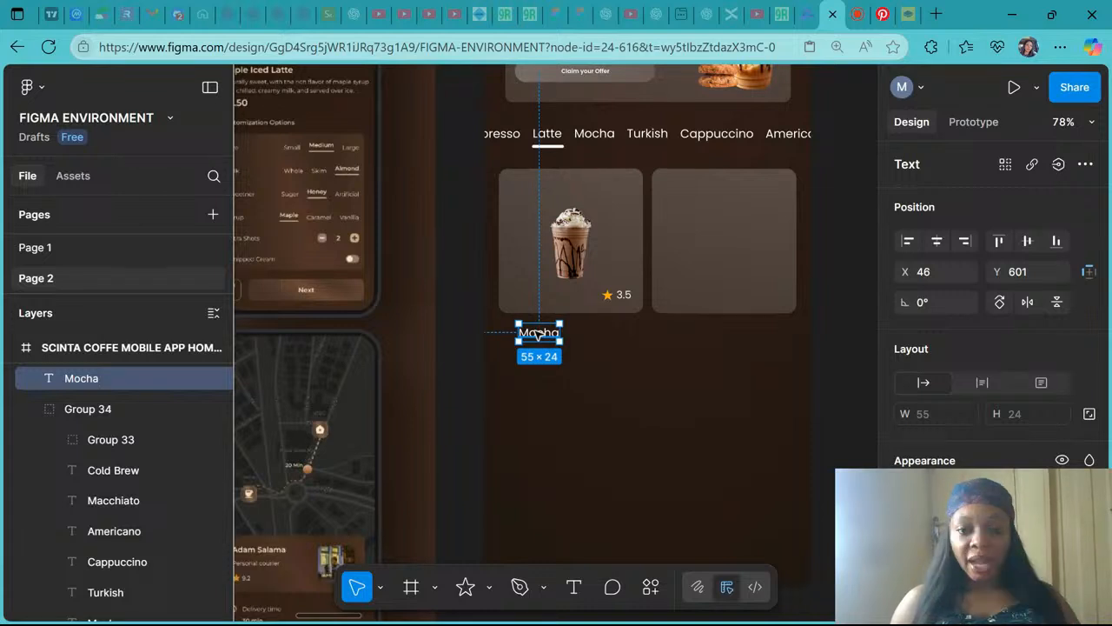
{"action": "left_click_drag", "start_coordinate": [539, 335], "coordinate": [526, 334]}
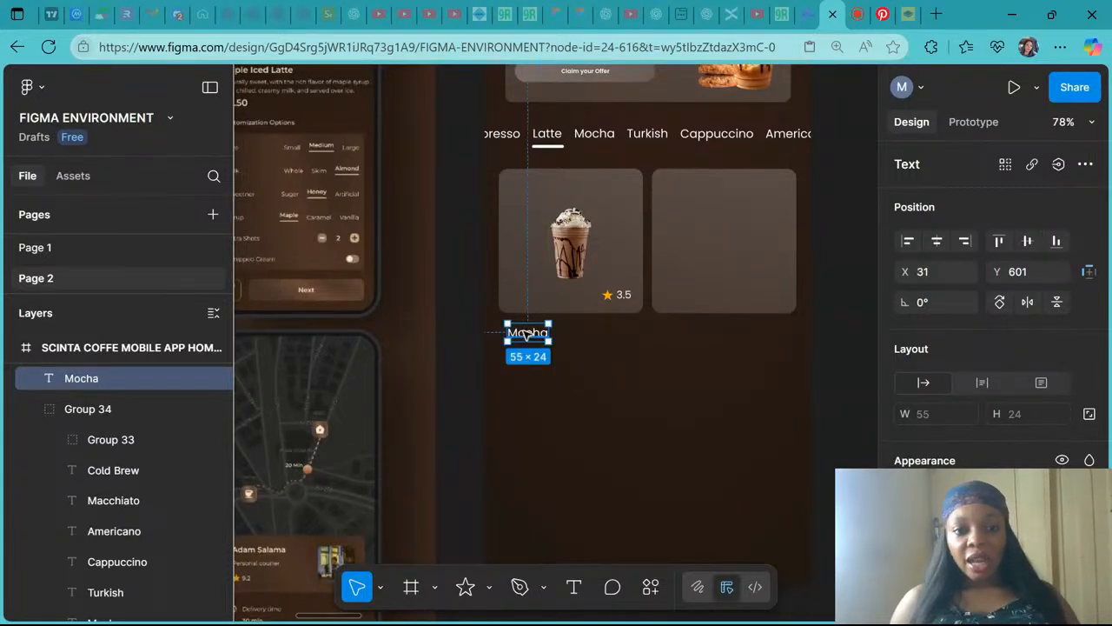
- Change the copied label's text to Maple Iced Latte
{"action": "scroll", "coordinate": [526, 334], "scroll_direction": "left", "scroll_amount": 5}
{"action": "scroll", "coordinate": [527, 334], "scroll_direction": "right", "scroll_amount": 6}
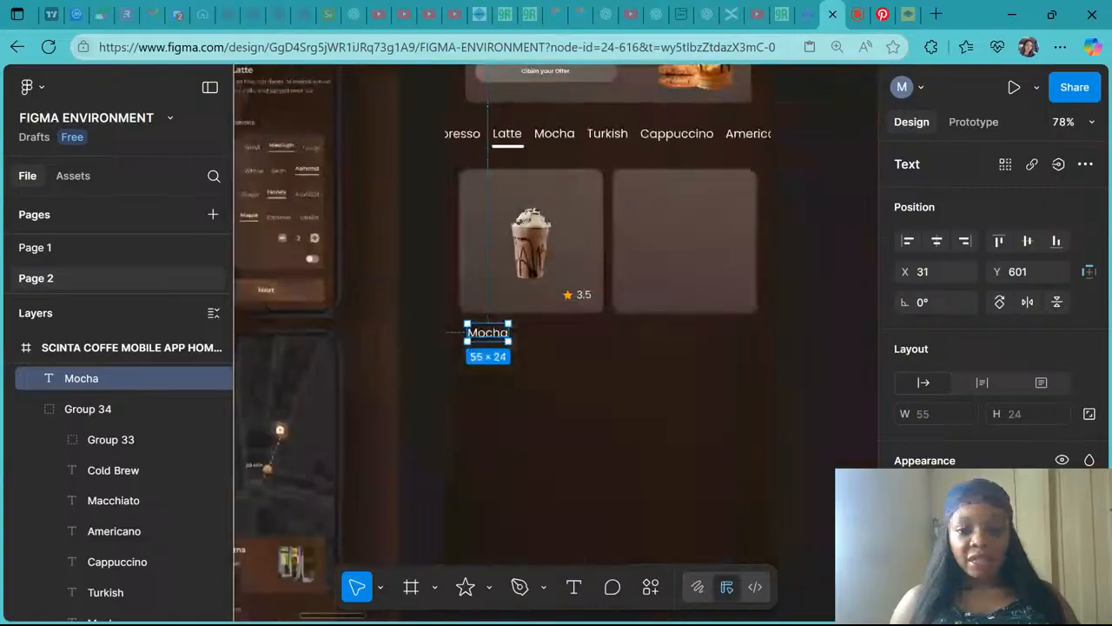
{"action": "double_click", "coordinate": [497, 337]}
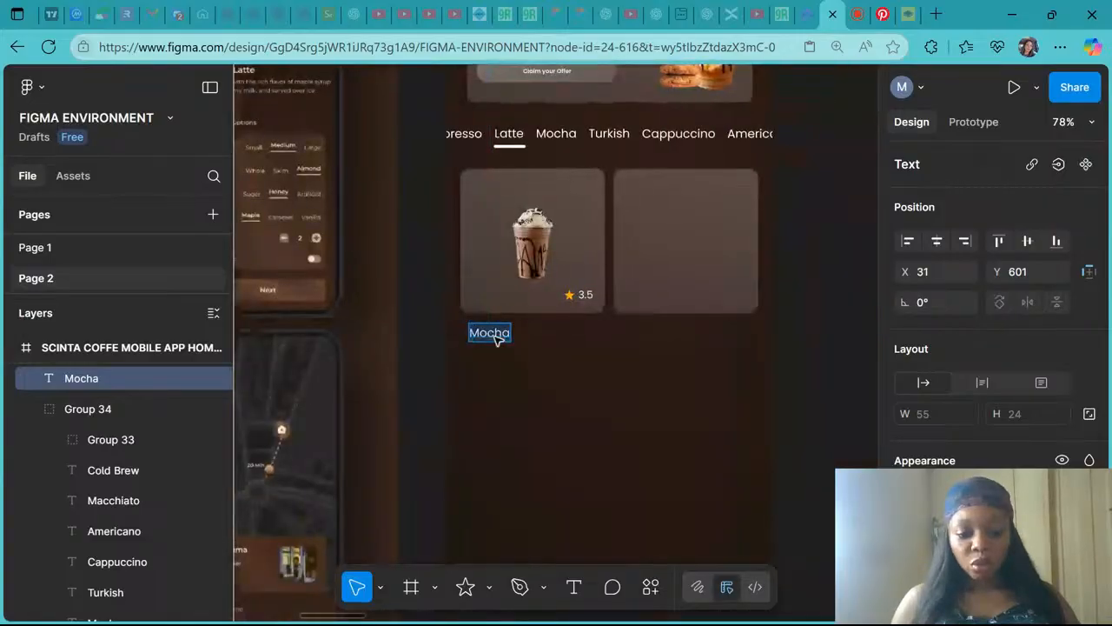
{"action": "type", "text": "Maple Iced "}
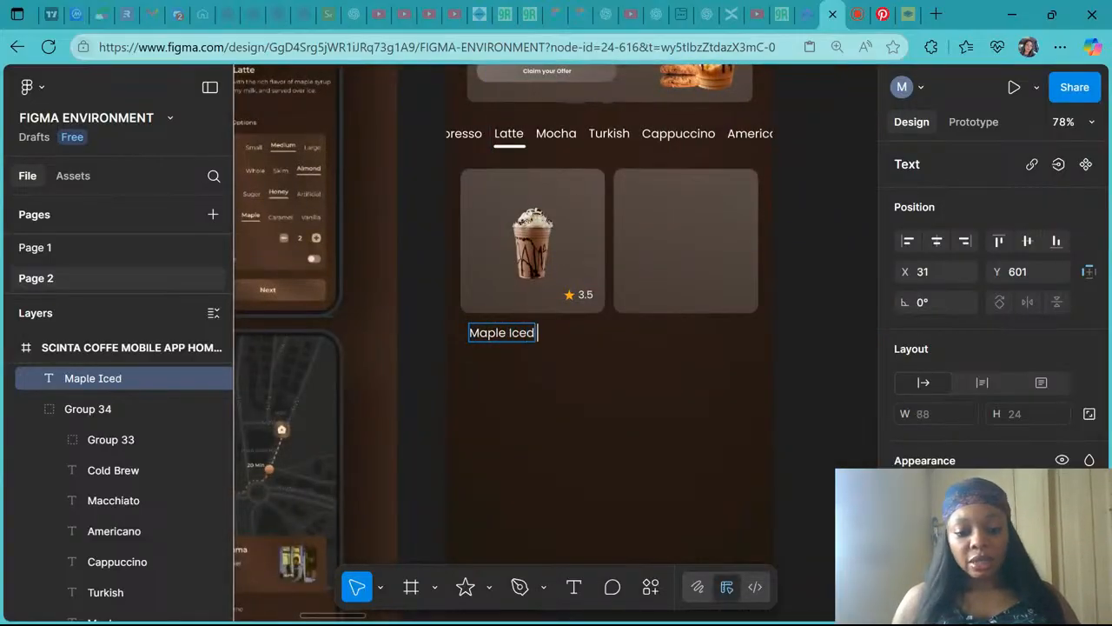
{"action": "type", "text": "Latte"}
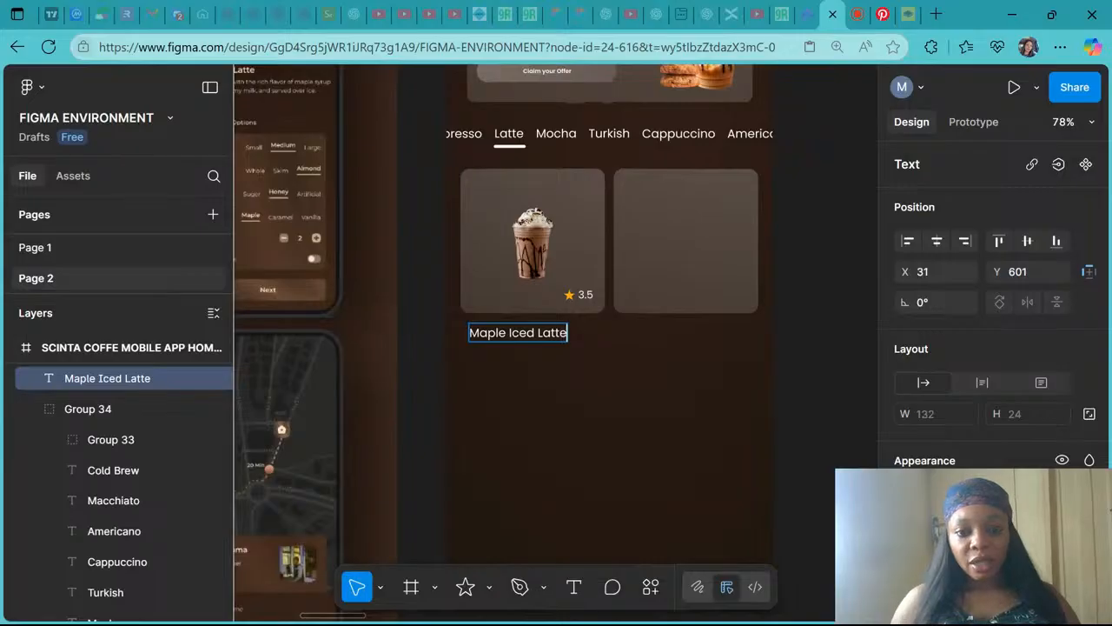
{"action": "key", "text": "Escape"}
{"action": "key", "text": "Escape"}
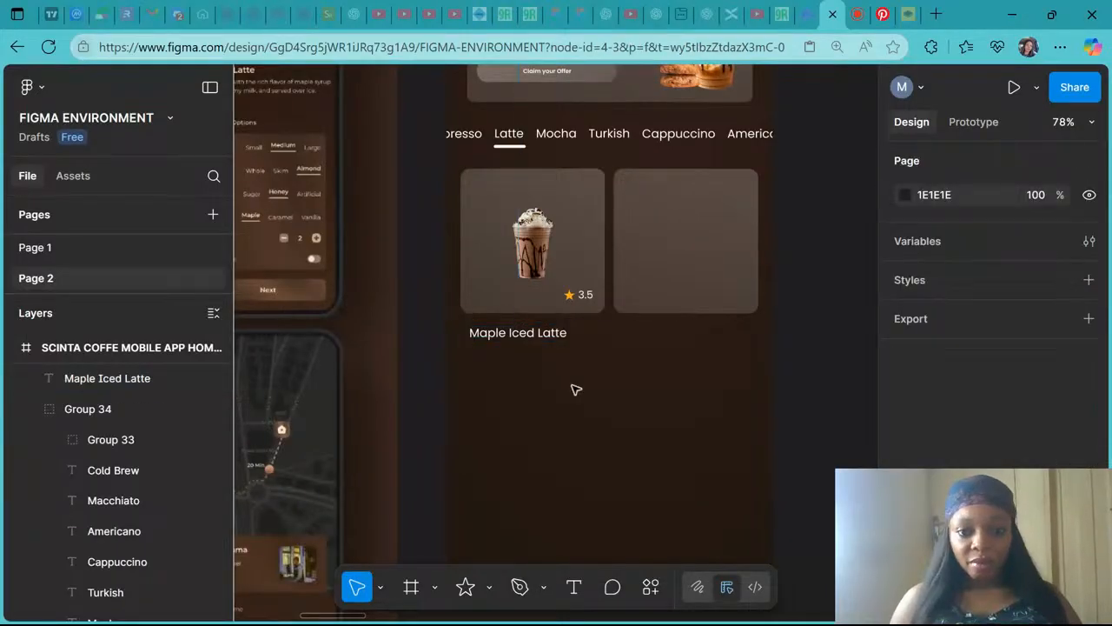
- Duplicate the Maple Iced Latte label and place the copy directly beneath it
{"action": "scroll", "coordinate": [574, 389], "scroll_direction": "left", "scroll_amount": 3}
{"action": "scroll", "coordinate": [575, 389], "scroll_direction": "left", "scroll_amount": 3}
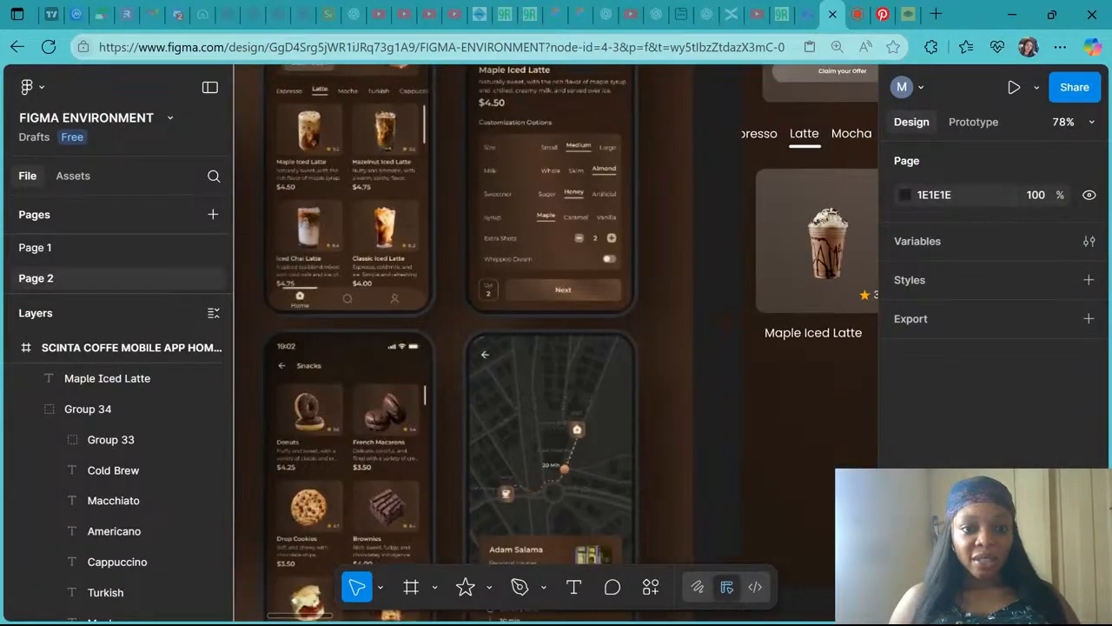
{"action": "scroll", "coordinate": [512, 352], "scroll_direction": "right", "scroll_amount": 6}
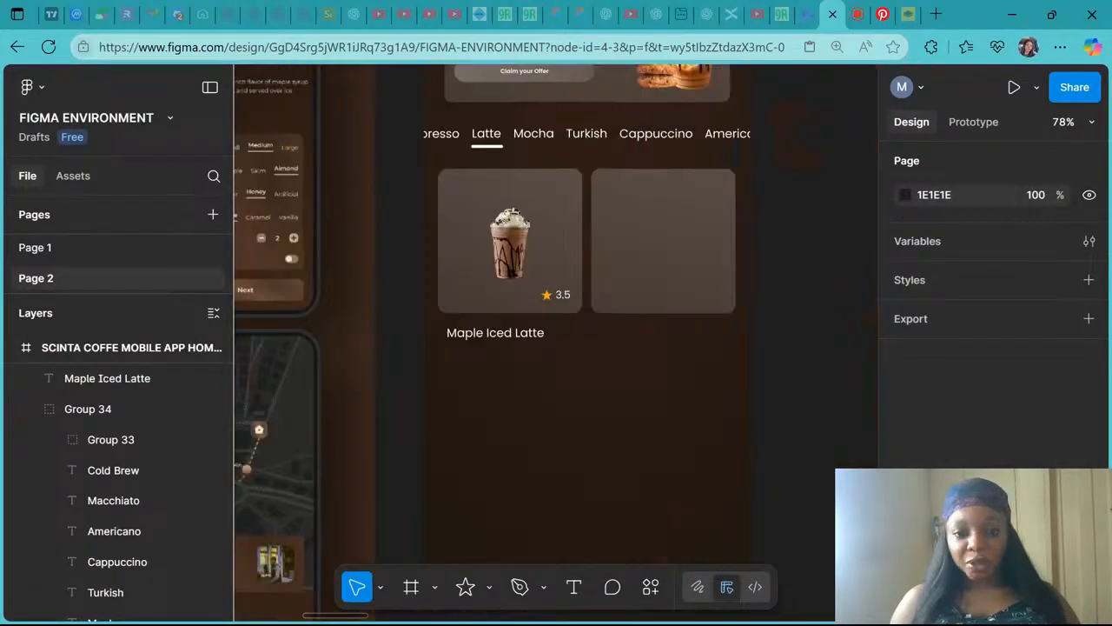
{"action": "left_click", "coordinate": [512, 339]}
{"action": "left_click_drag", "start_coordinate": [513, 339], "coordinate": [513, 363]}
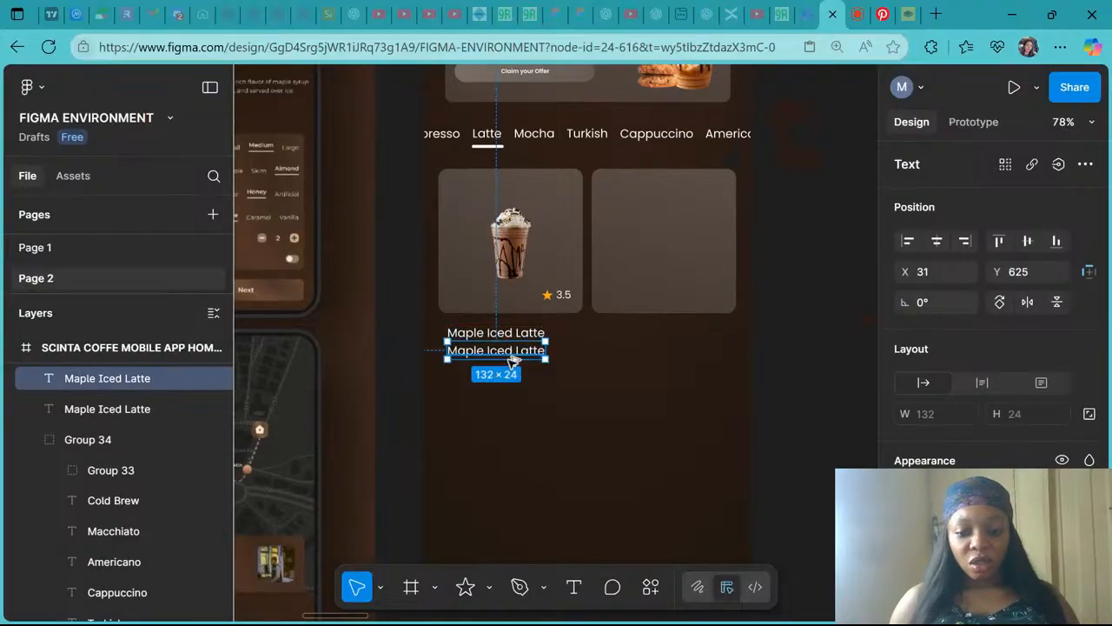
{"action": "key", "text": "Down"}
{"action": "key", "text": "Down"}
{"action": "key", "text": "Down"}
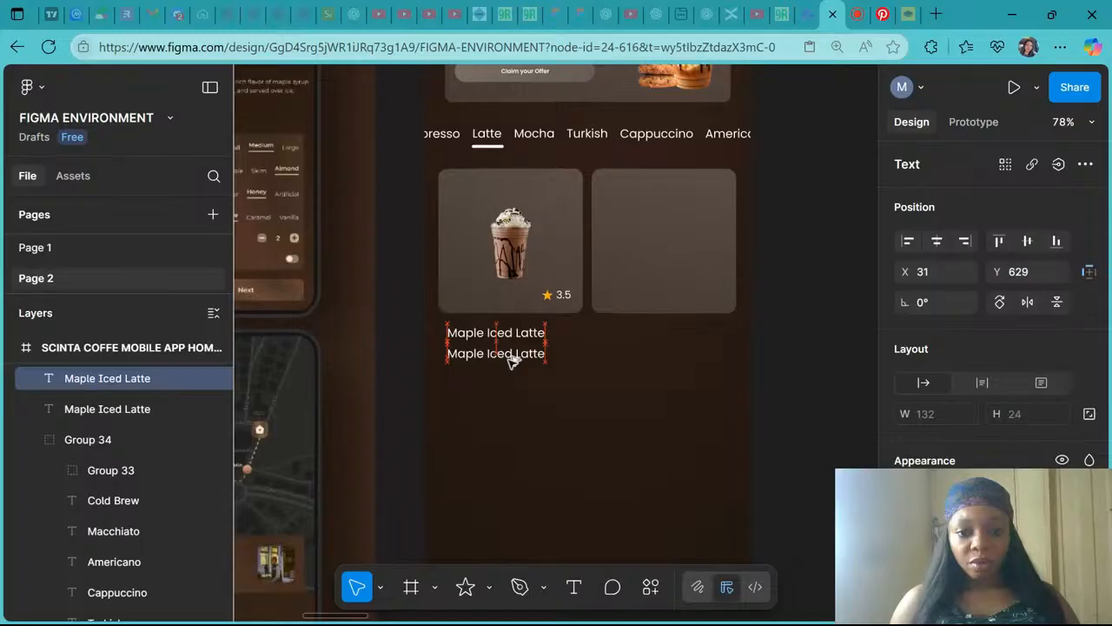
- Examine the reference design's product card to compare its name and description text
{"action": "scroll", "coordinate": [513, 362], "scroll_direction": "left", "scroll_amount": 6}
{"action": "scroll", "coordinate": [545, 179], "scroll_direction": "up", "scroll_amount": 5}
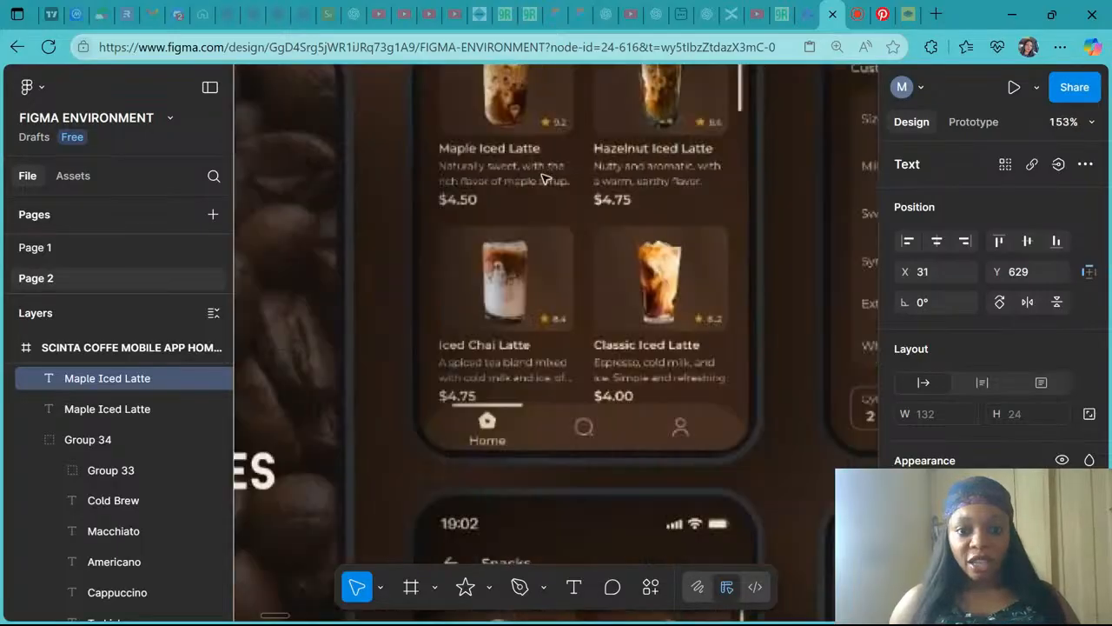
{"action": "scroll", "coordinate": [546, 179], "scroll_direction": "down", "scroll_amount": 1}
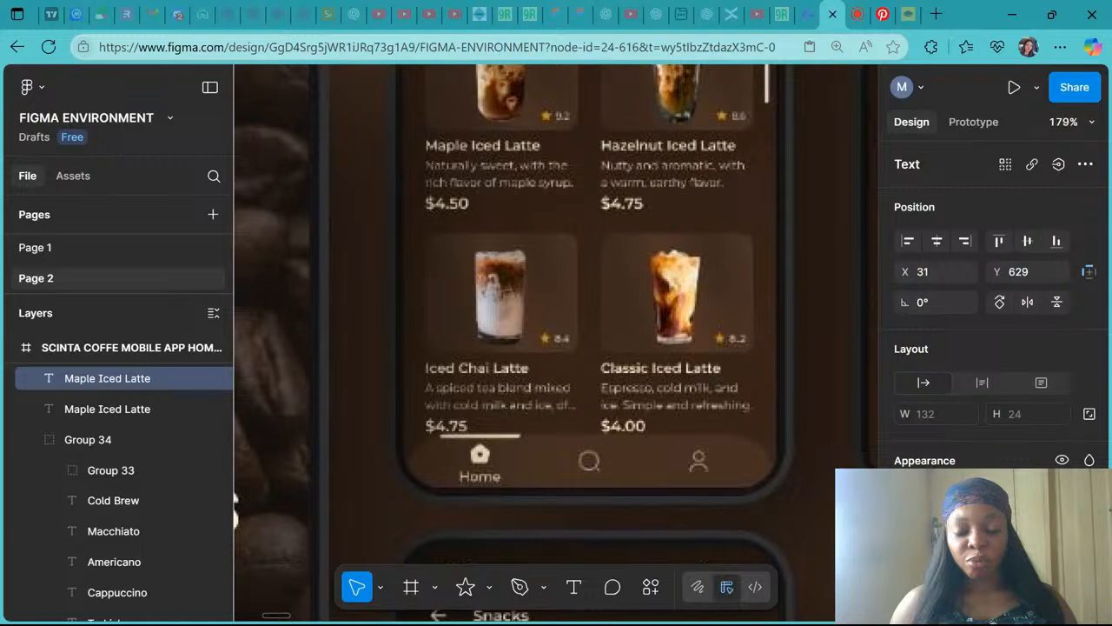
{"action": "scroll", "coordinate": [545, 179], "scroll_direction": "down", "scroll_amount": 5}
{"action": "scroll", "coordinate": [545, 179], "scroll_direction": "right", "scroll_amount": 5}
{"action": "scroll", "coordinate": [575, 355], "scroll_direction": "right", "scroll_amount": 2}
{"action": "scroll", "coordinate": [609, 365], "scroll_direction": "up", "scroll_amount": 1}
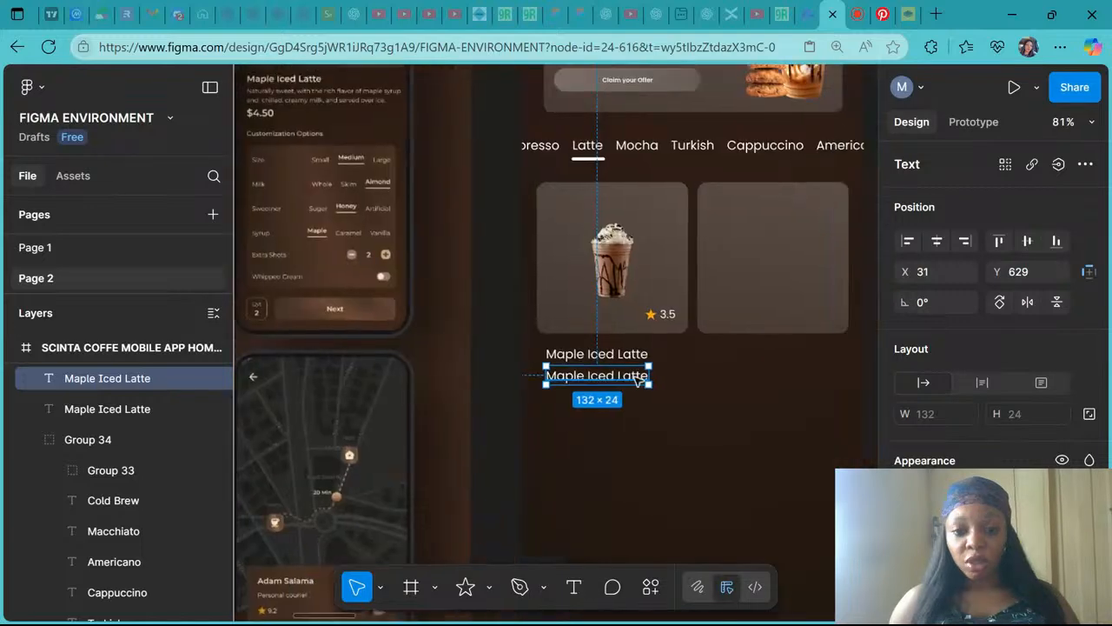
- Replace the copied label's text with the two-line description "Naturally sweeten with the / Rich flavor of maple syrup"
{"action": "double_click", "coordinate": [640, 380]}
{"action": "type", "text": "Na"}
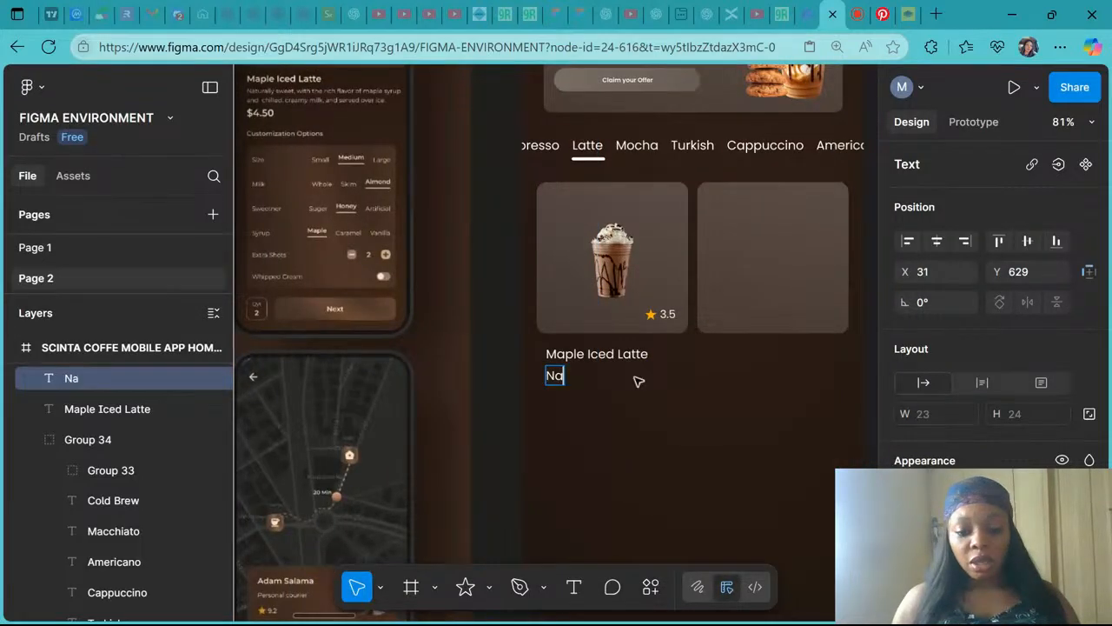
{"action": "type", "text": "turally"}
{"action": "scroll", "coordinate": [639, 381], "scroll_direction": "left", "scroll_amount": 10}
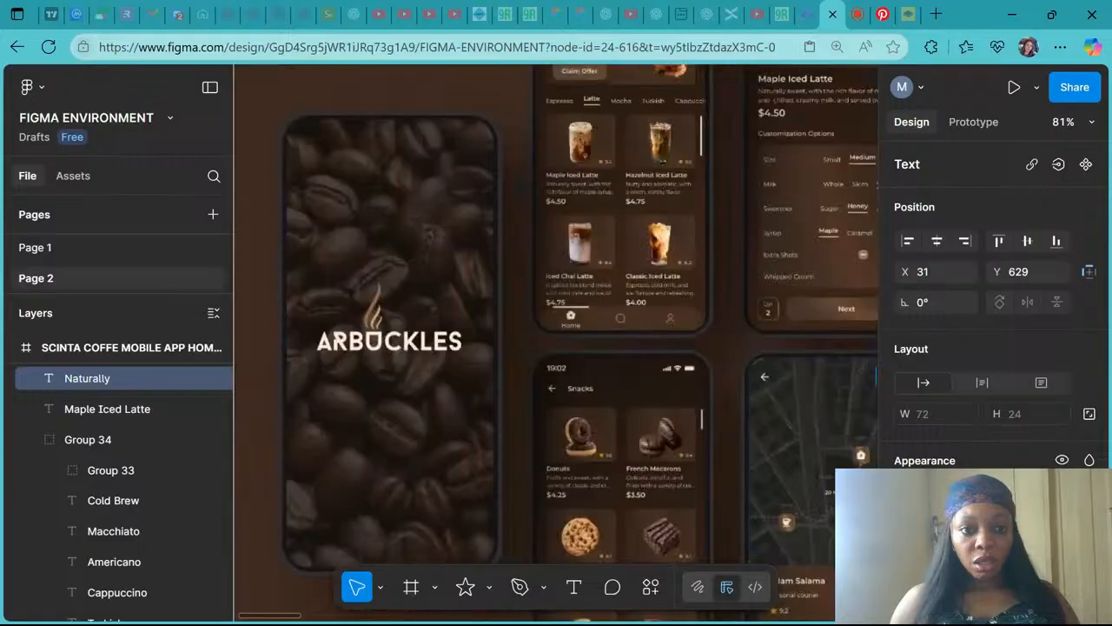
{"action": "scroll", "coordinate": [639, 381], "scroll_direction": "right", "scroll_amount": 10}
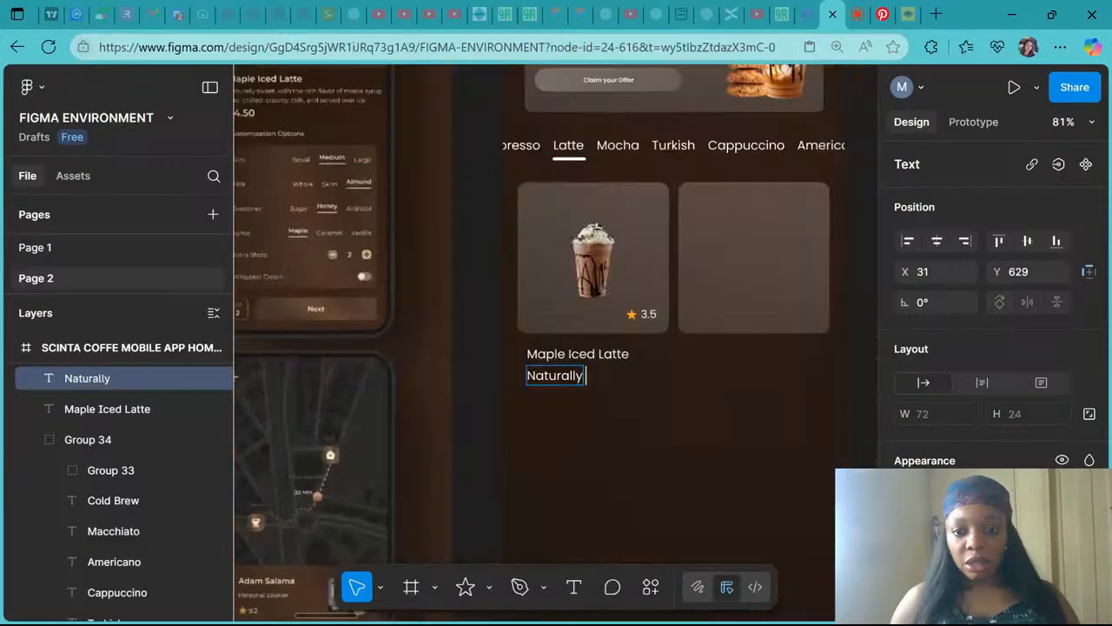
{"action": "type", "text": "sweet"}
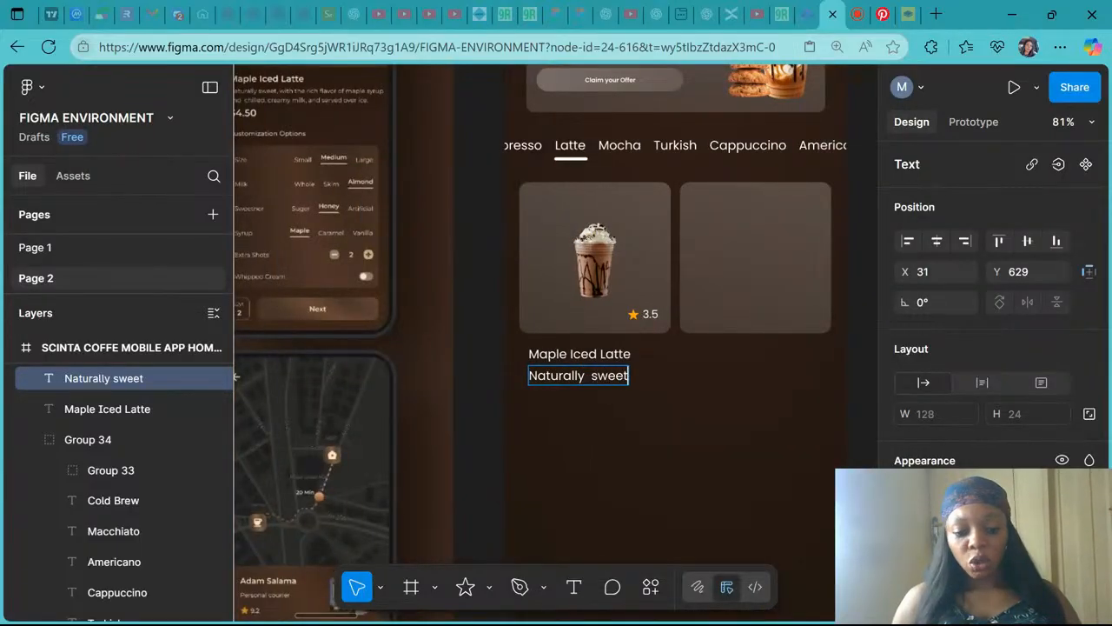
{"action": "type", "text": "en with the"}
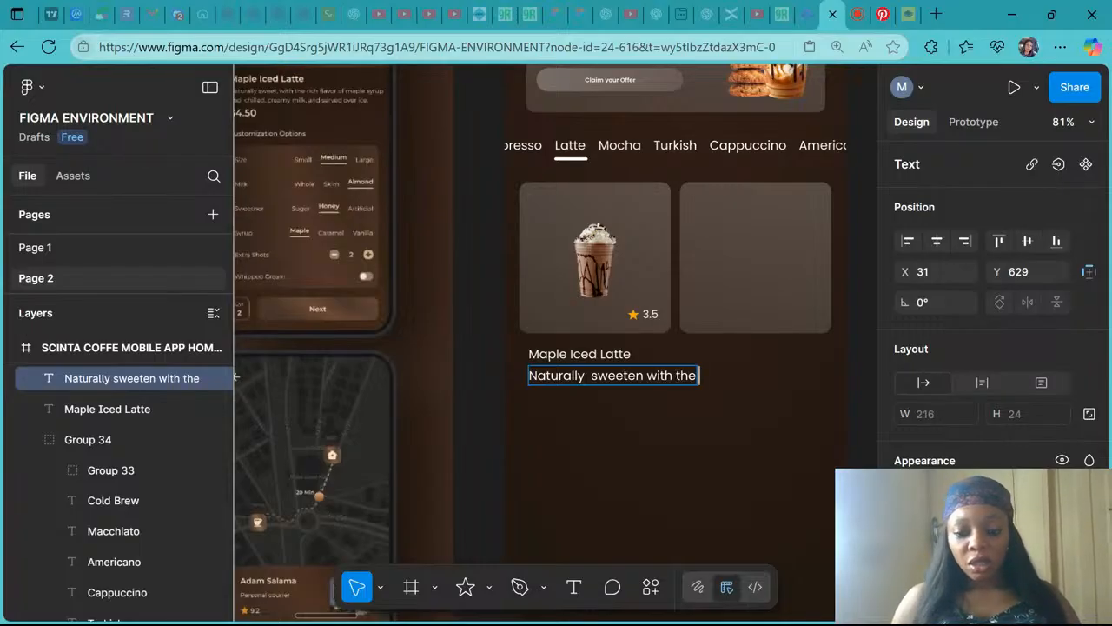
{"action": "key", "text": "Return"}
{"action": "type", "text": "R"}
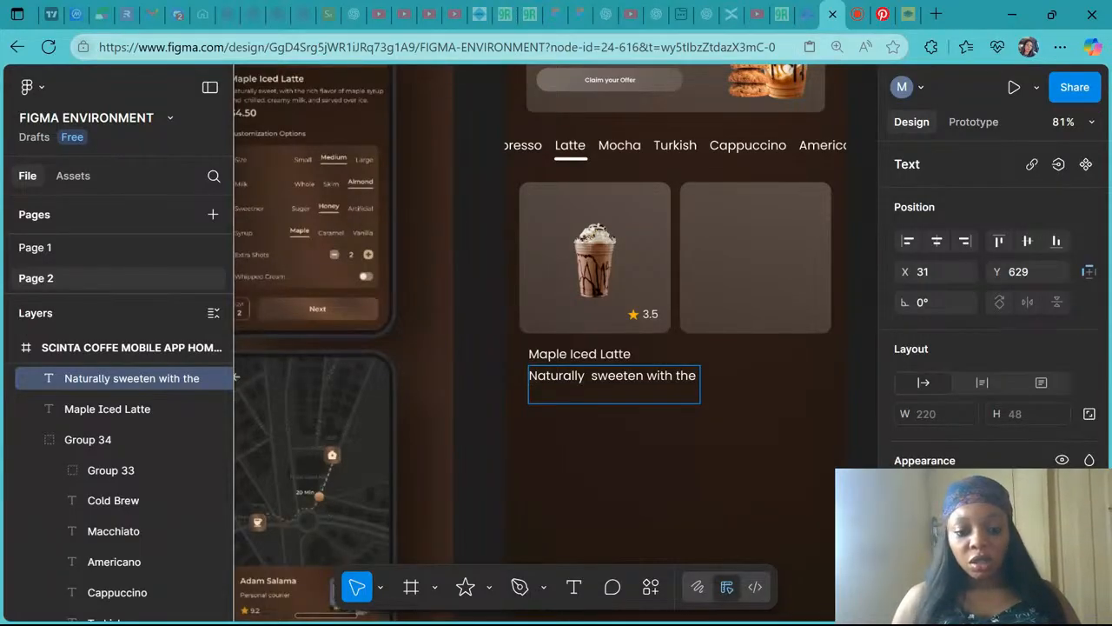
{"action": "type", "text": "ich fla"}
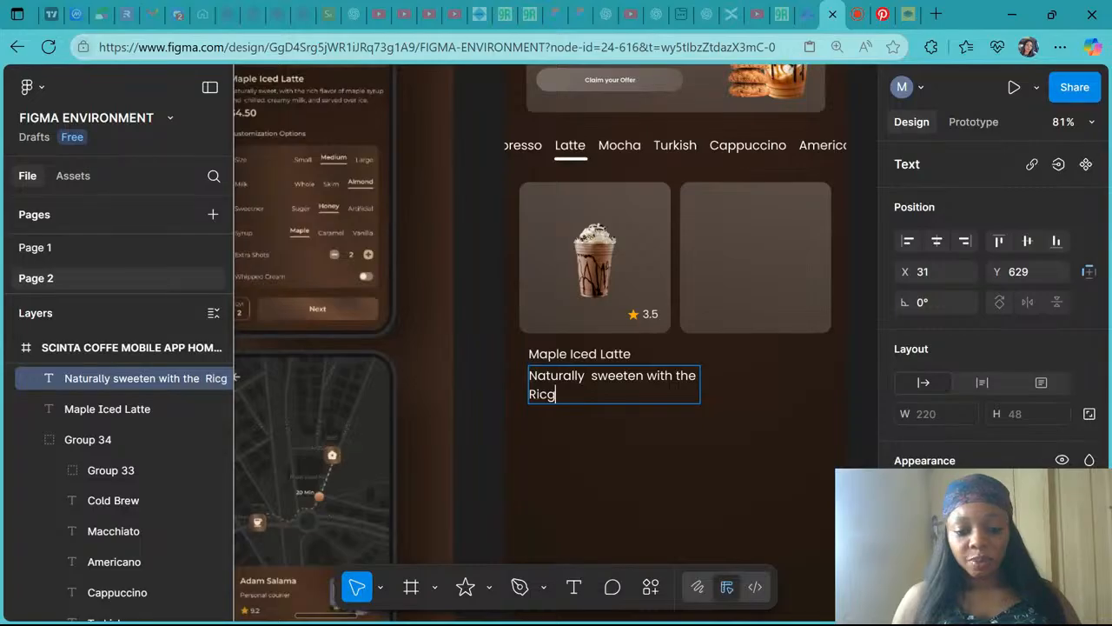
{"action": "type", "text": "v"}
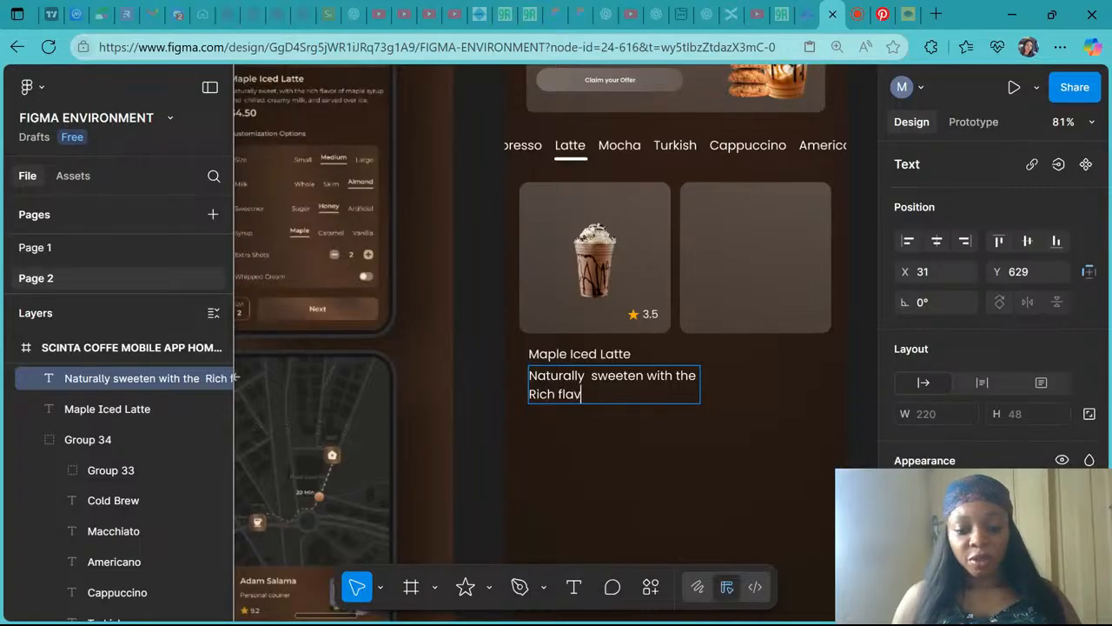
{"action": "type", "text": "our of maple "}
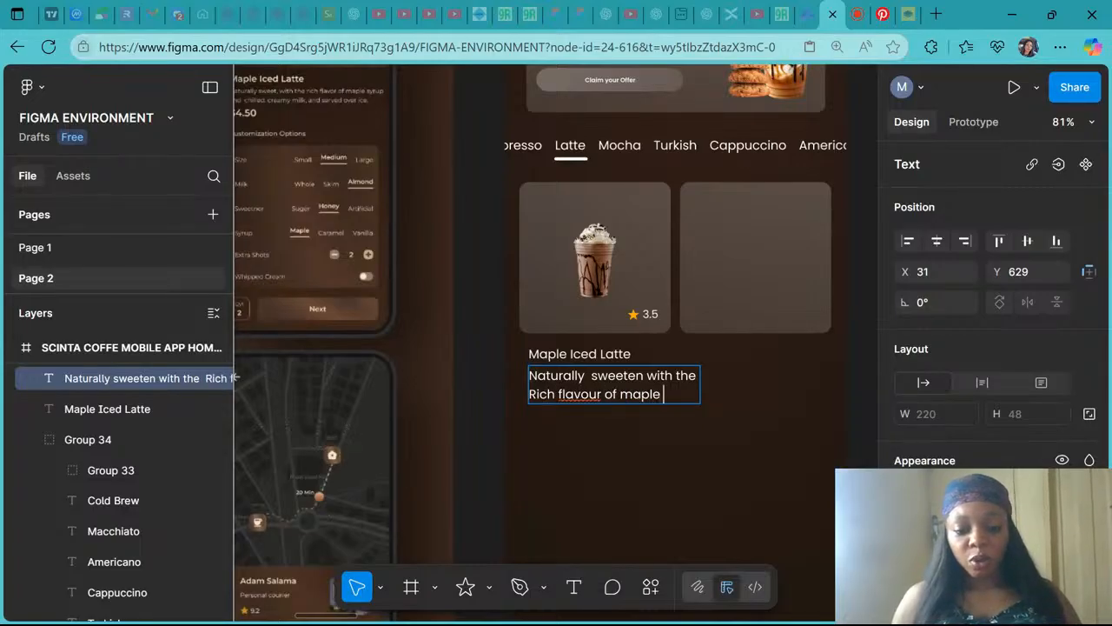
{"action": "type", "text": "syrup"}
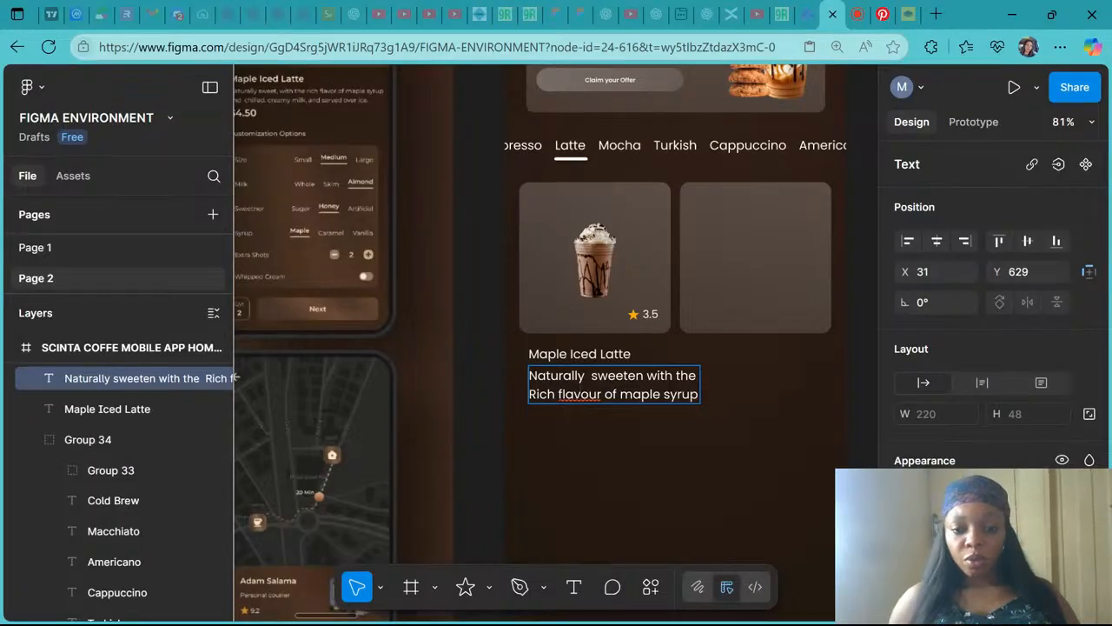
{"action": "right_click", "coordinate": [584, 393]}
{"action": "left_click", "coordinate": [600, 368]}
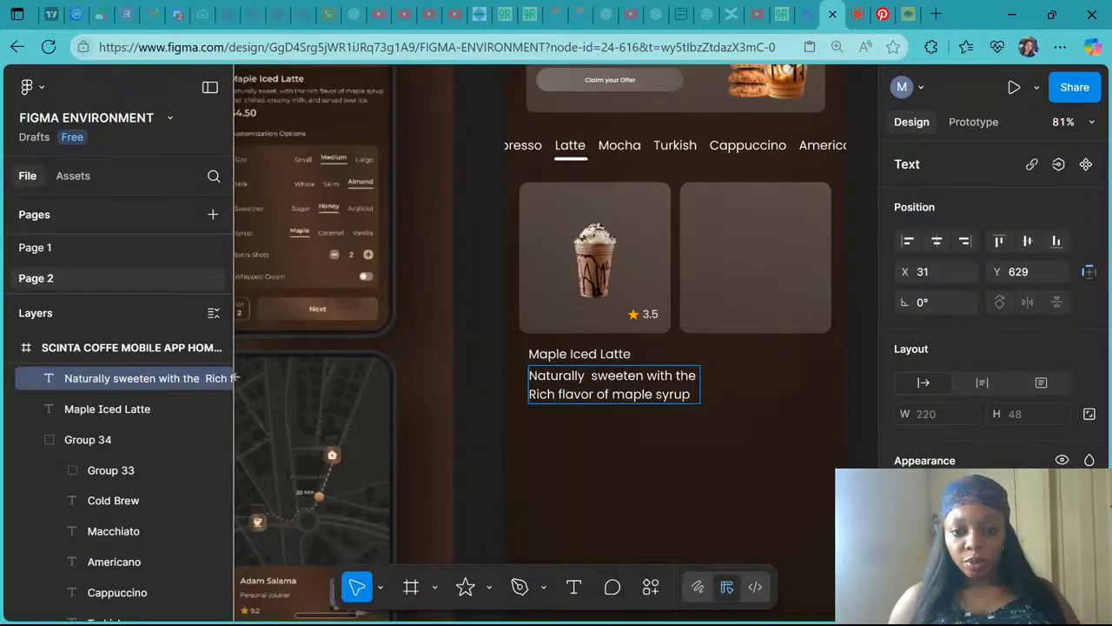
{"action": "key", "text": "Escape"}
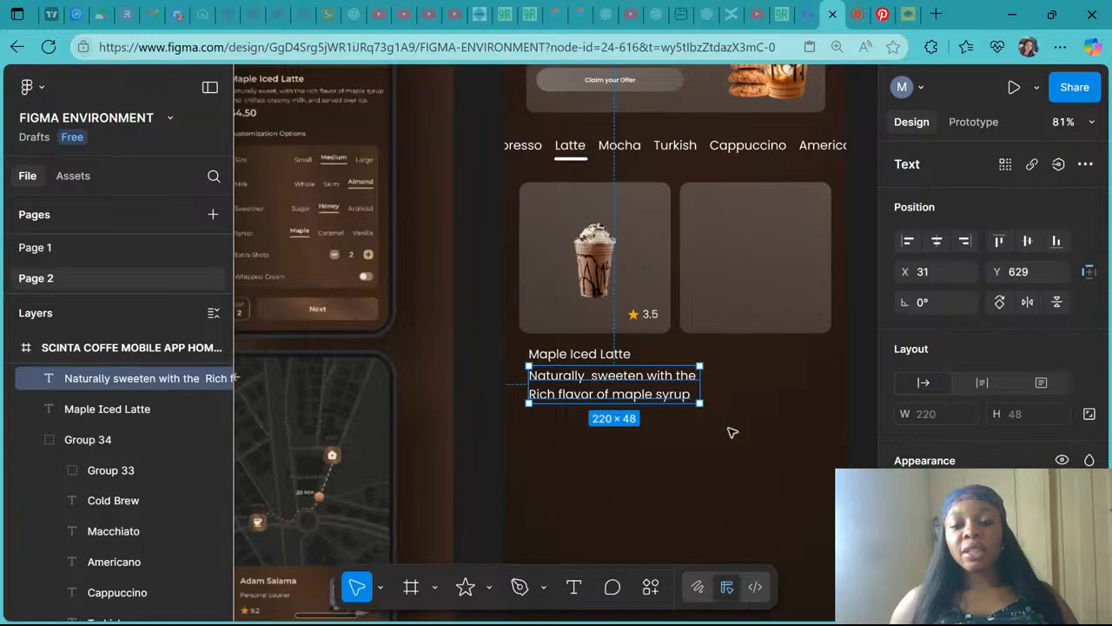
{"action": "scroll", "coordinate": [733, 432], "scroll_direction": "up", "scroll_amount": 5, "text": "ctrl"}
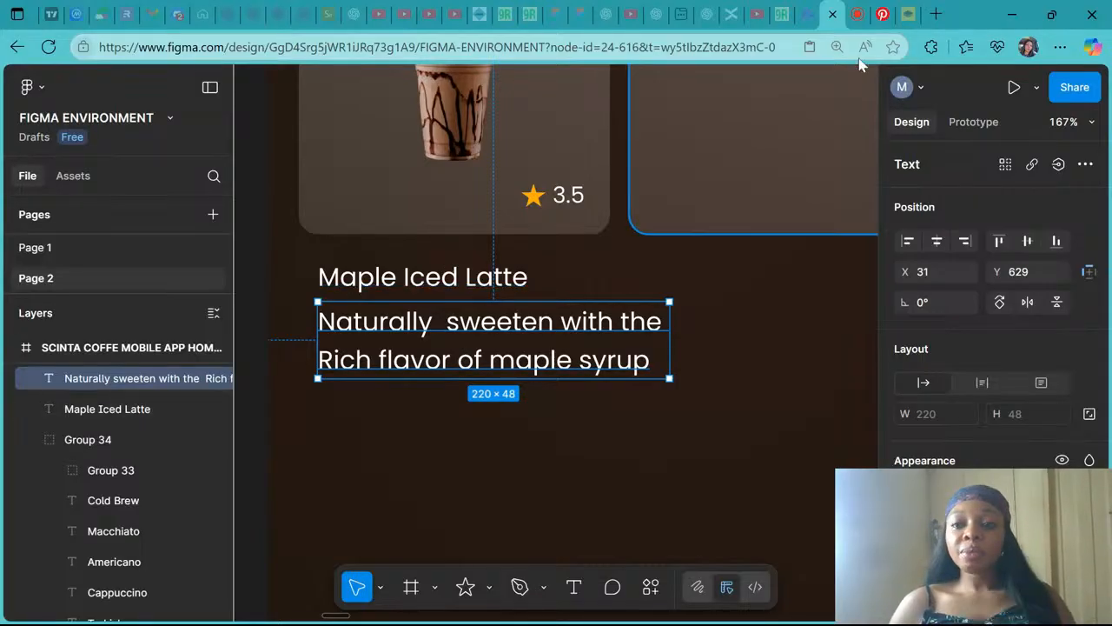
{"action": "left_click", "coordinate": [858, 16]}
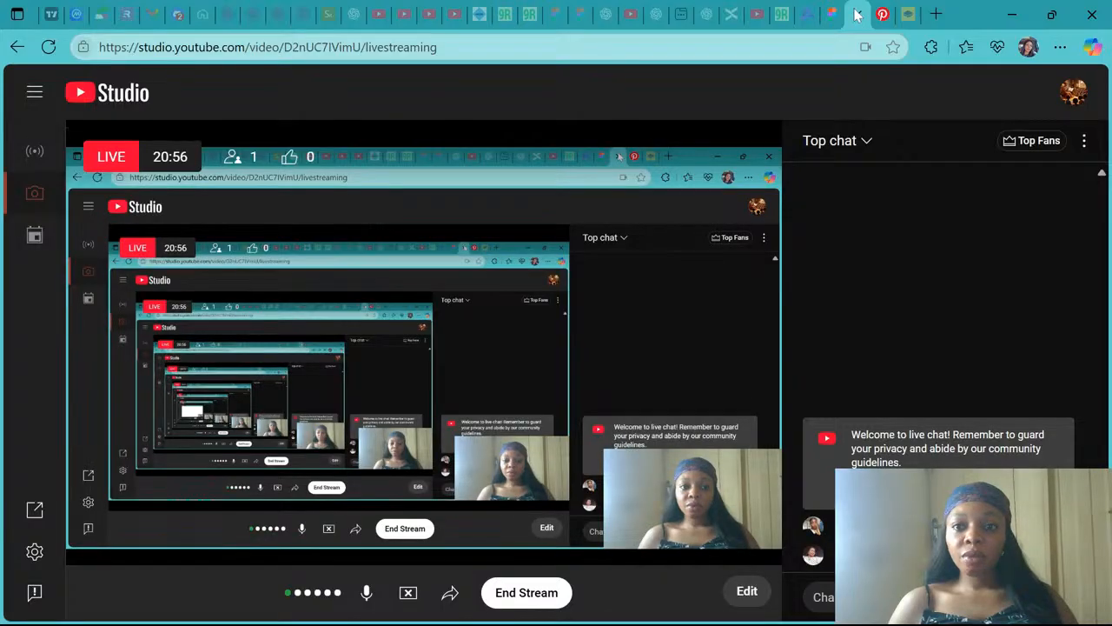
{"action": "left_click", "coordinate": [836, 11]}
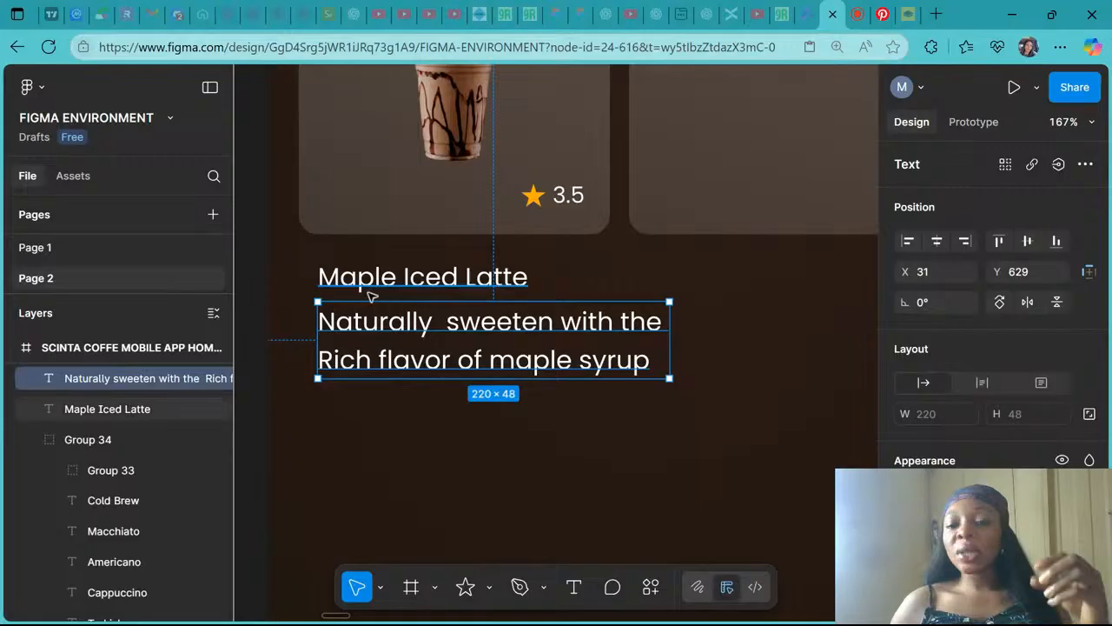
- Inspect the onboarding screen's heading and body text to check their font and size settings
{"action": "scroll", "coordinate": [370, 296], "scroll_direction": "down", "scroll_amount": 5}
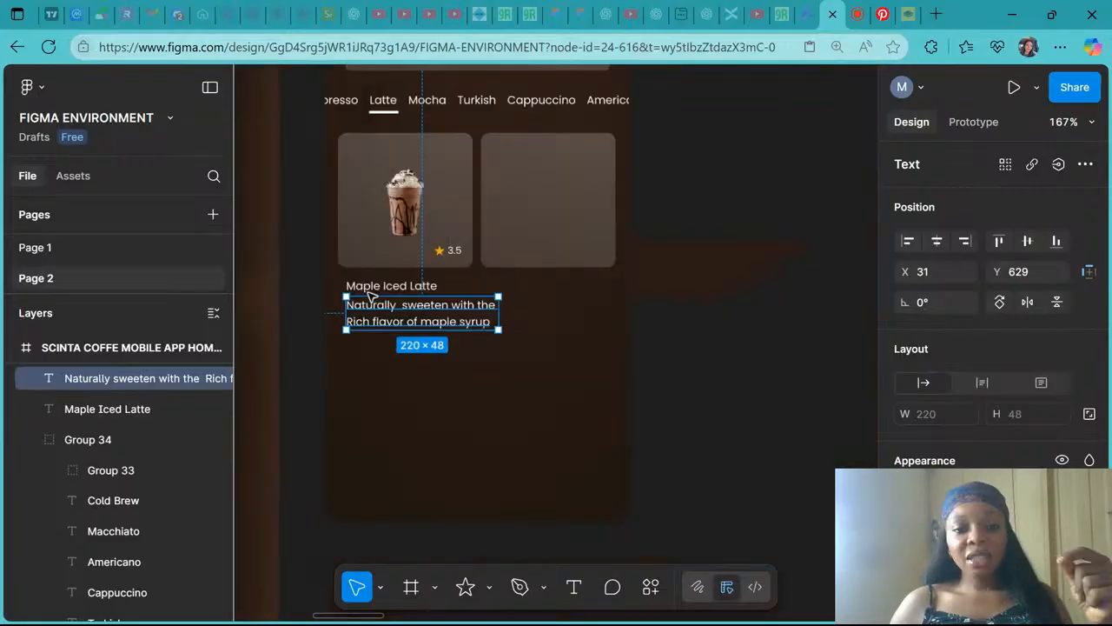
{"action": "scroll", "coordinate": [725, 224], "scroll_direction": "down", "scroll_amount": 5}
{"action": "scroll", "coordinate": [725, 224], "scroll_direction": "up", "scroll_amount": 3}
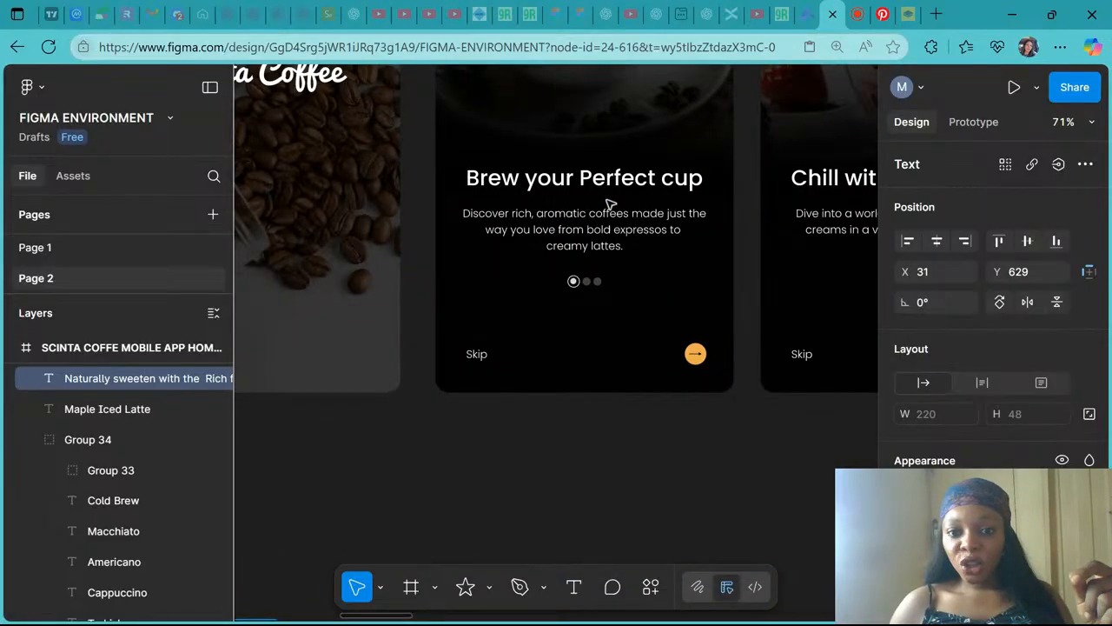
{"action": "scroll", "coordinate": [611, 204], "scroll_direction": "up", "scroll_amount": 3}
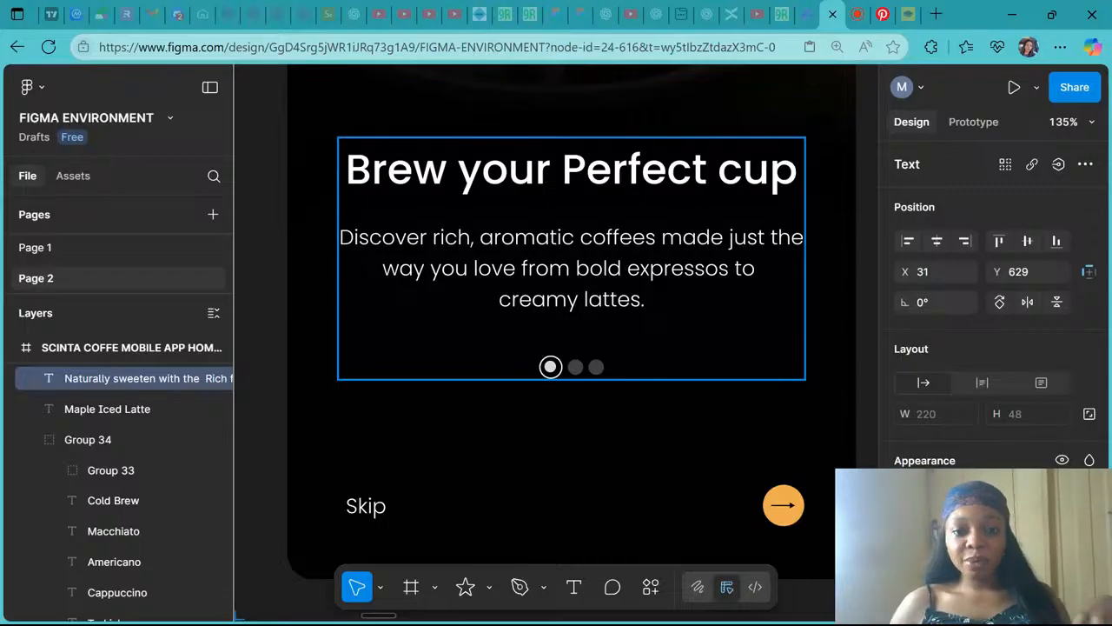
{"action": "left_click", "coordinate": [623, 265]}
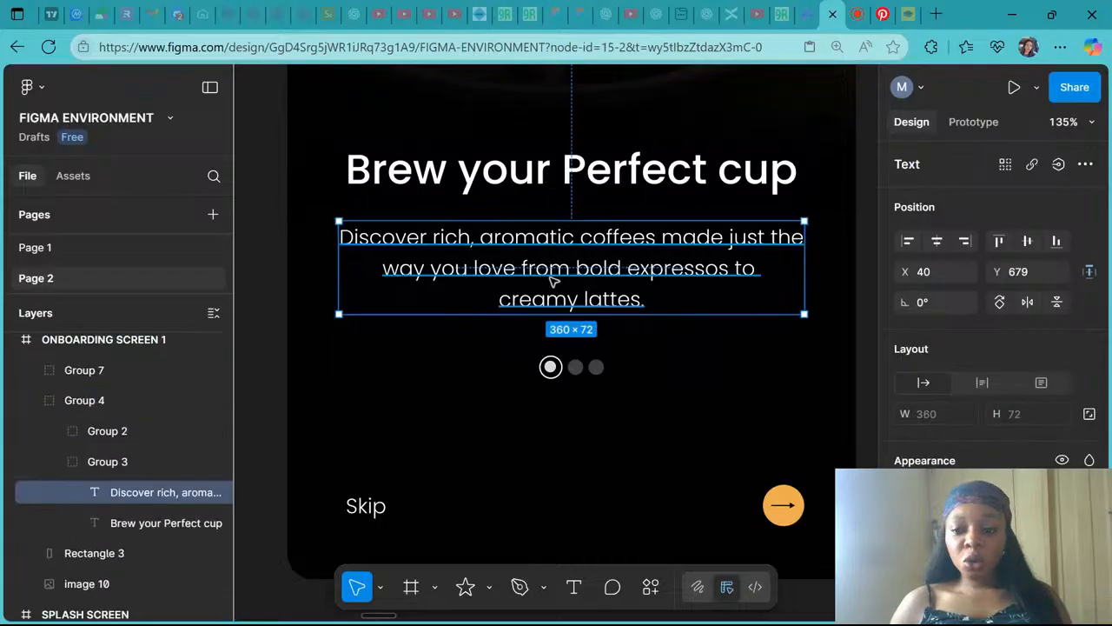
{"action": "scroll", "coordinate": [974, 442], "scroll_direction": "down", "scroll_amount": 3}
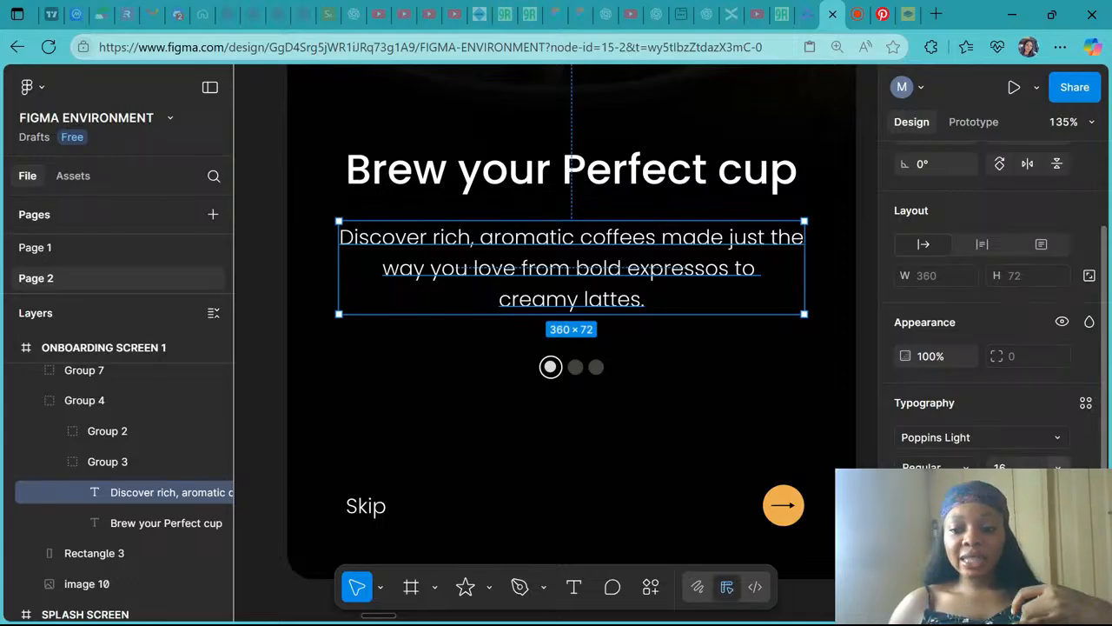
{"action": "left_click", "coordinate": [635, 177]}
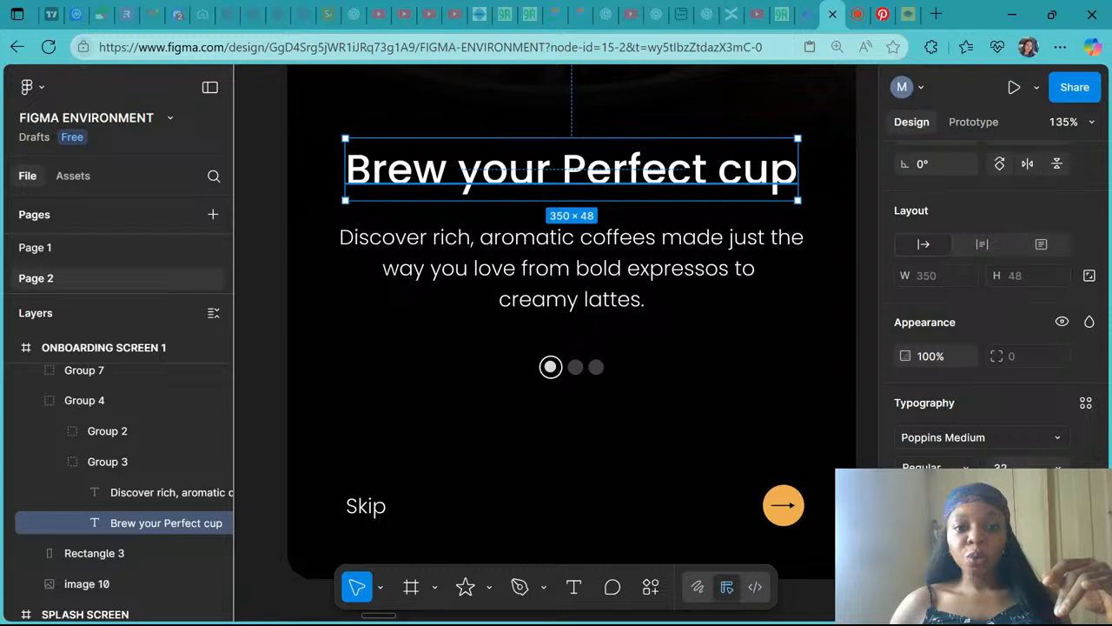
{"action": "scroll", "coordinate": [629, 175], "scroll_direction": "down", "scroll_amount": 10}
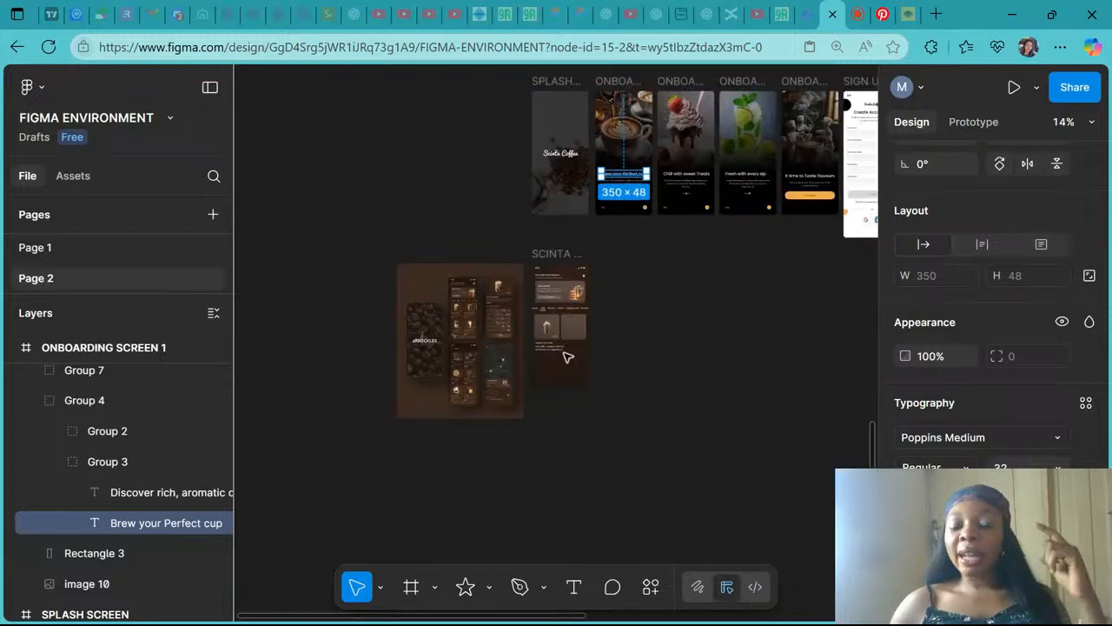
- Set the product description text to Poppins Light at size 12
{"action": "scroll", "coordinate": [566, 356], "scroll_direction": "up", "scroll_amount": 10}
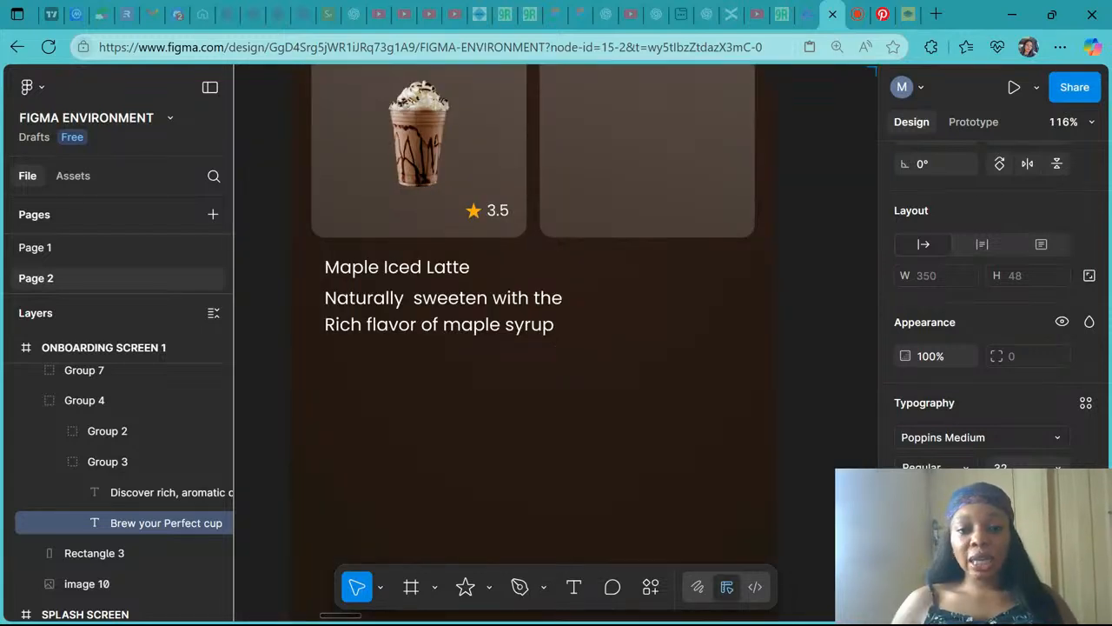
{"action": "scroll", "coordinate": [556, 348], "scroll_direction": "left", "scroll_amount": 2}
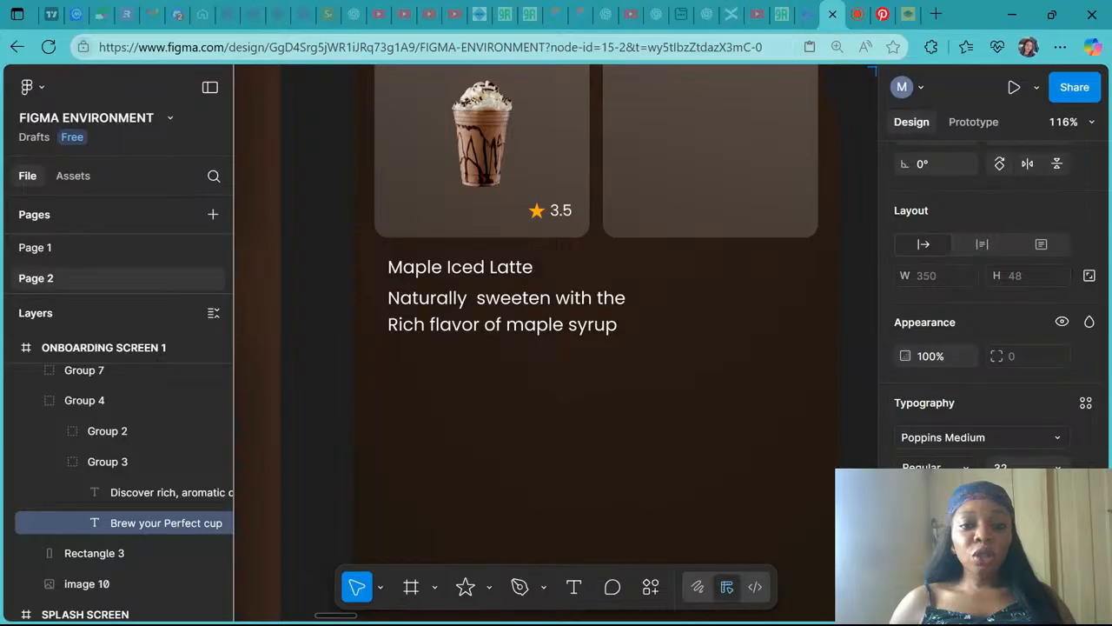
{"action": "scroll", "coordinate": [447, 316], "scroll_direction": "up", "scroll_amount": 5}
{"action": "scroll", "coordinate": [447, 320], "scroll_direction": "up", "scroll_amount": 1}
{"action": "scroll", "coordinate": [434, 287], "scroll_direction": "left", "scroll_amount": 2}
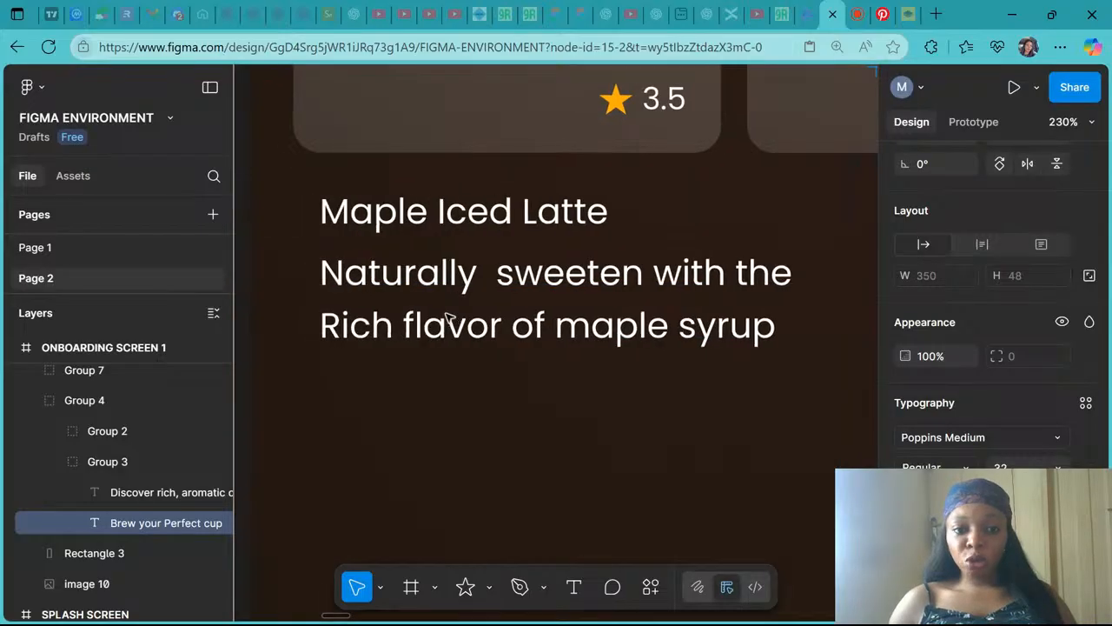
{"action": "left_click", "coordinate": [415, 226]}
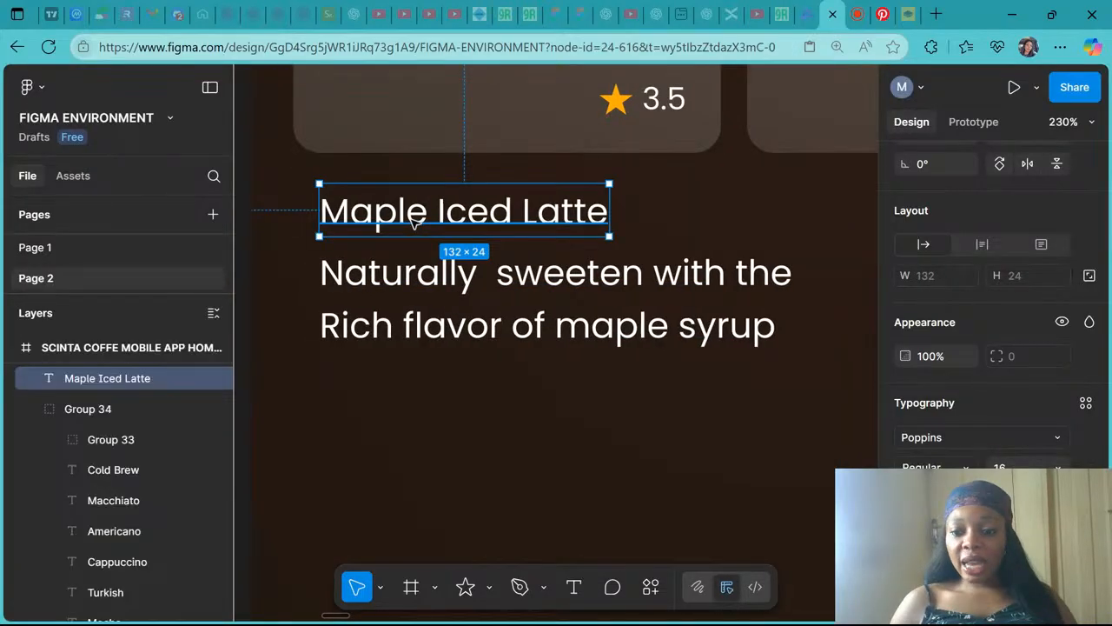
{"action": "left_click", "coordinate": [496, 323]}
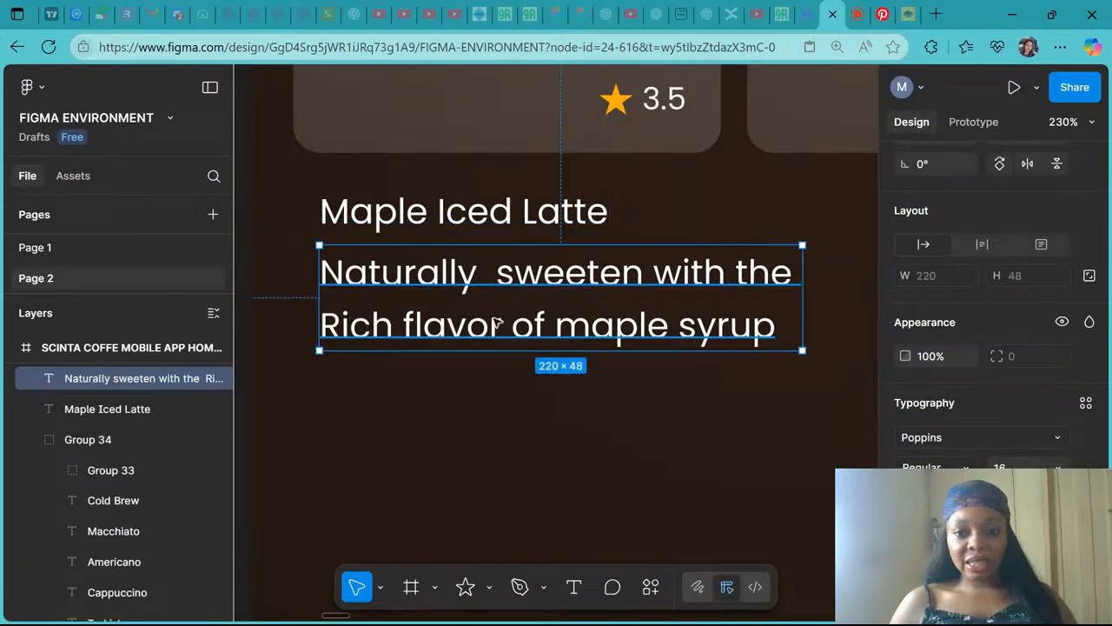
{"action": "left_click", "coordinate": [1058, 467]}
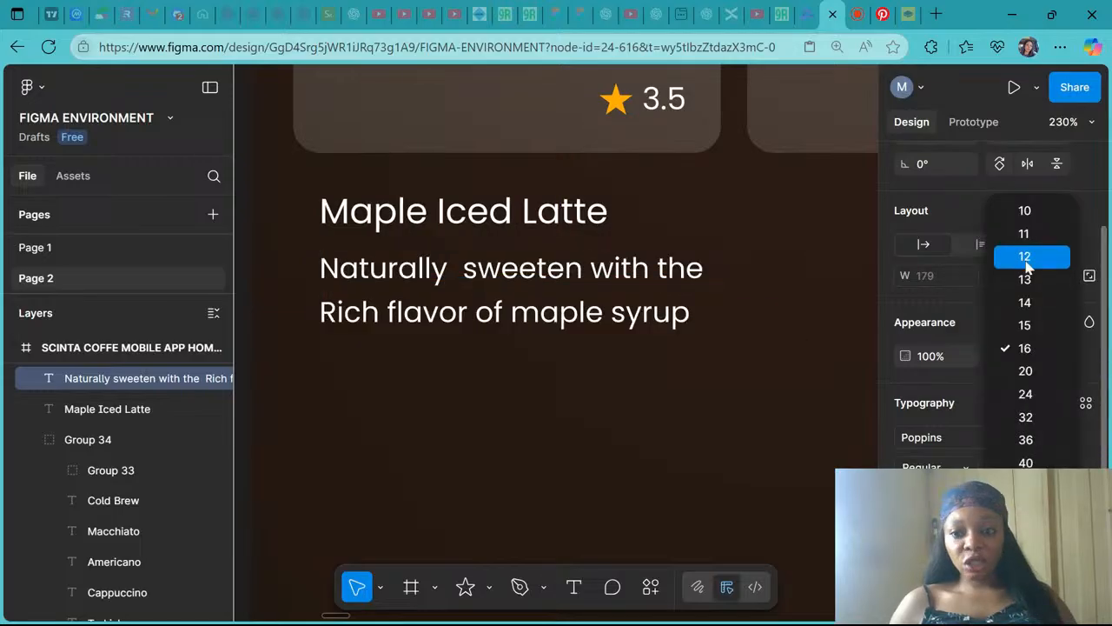
{"action": "left_click", "coordinate": [1026, 260]}
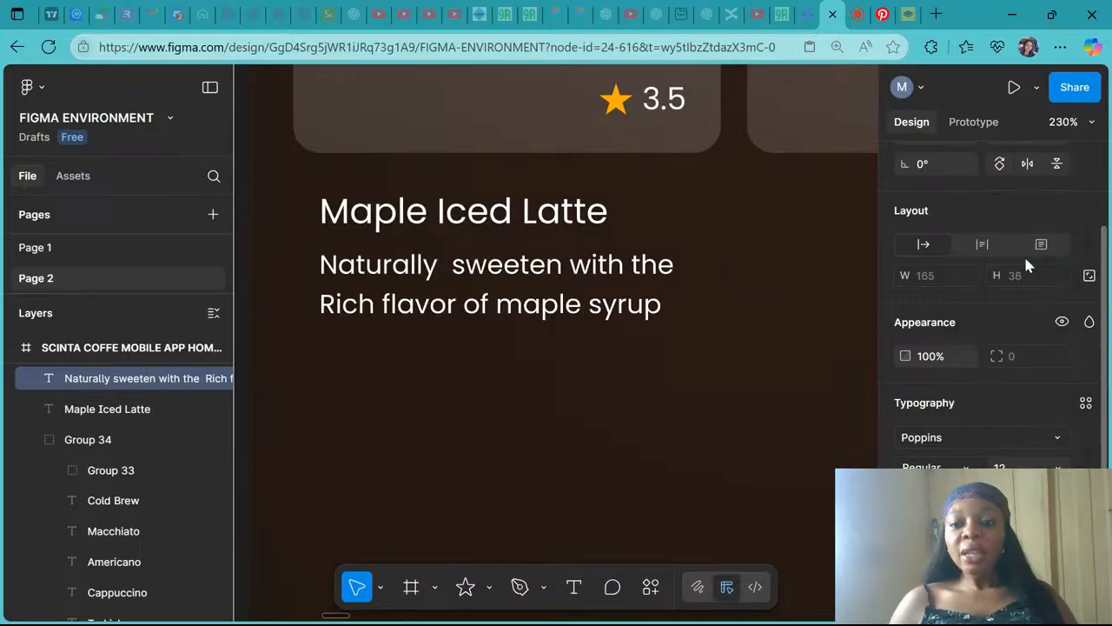
{"action": "left_click", "coordinate": [942, 437]}
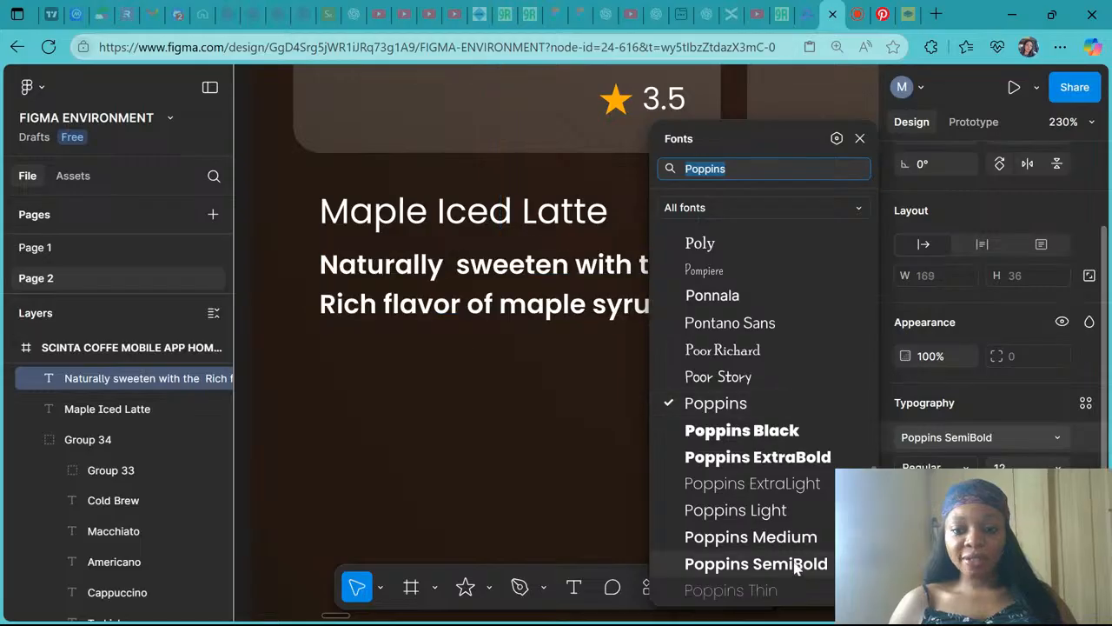
{"action": "left_click", "coordinate": [786, 511]}
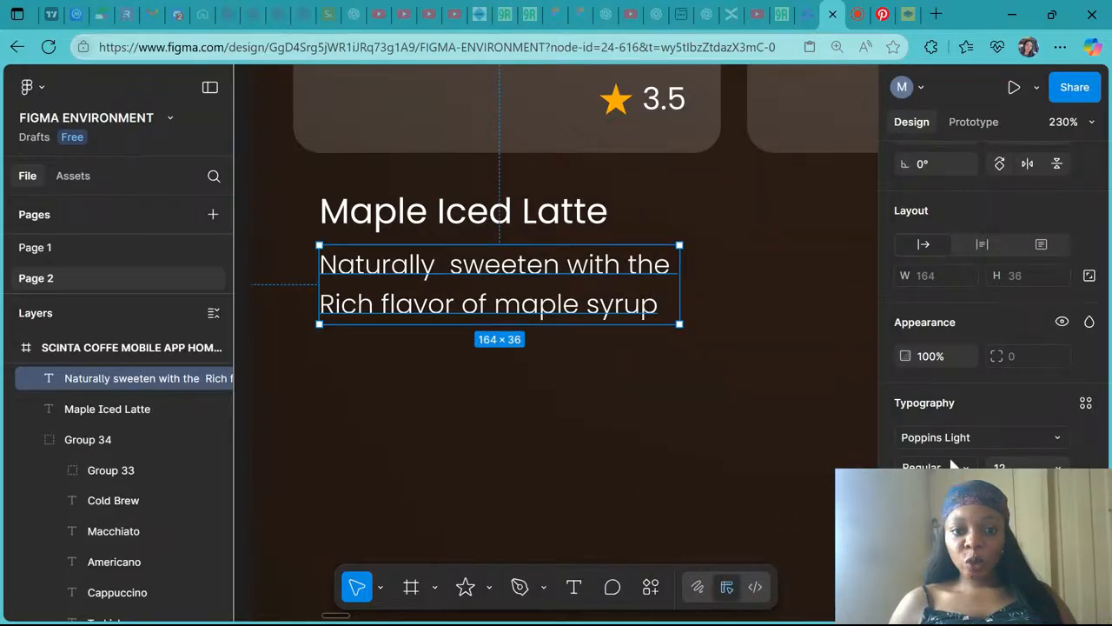
{"action": "scroll", "coordinate": [489, 277], "scroll_direction": "down", "scroll_amount": 5}
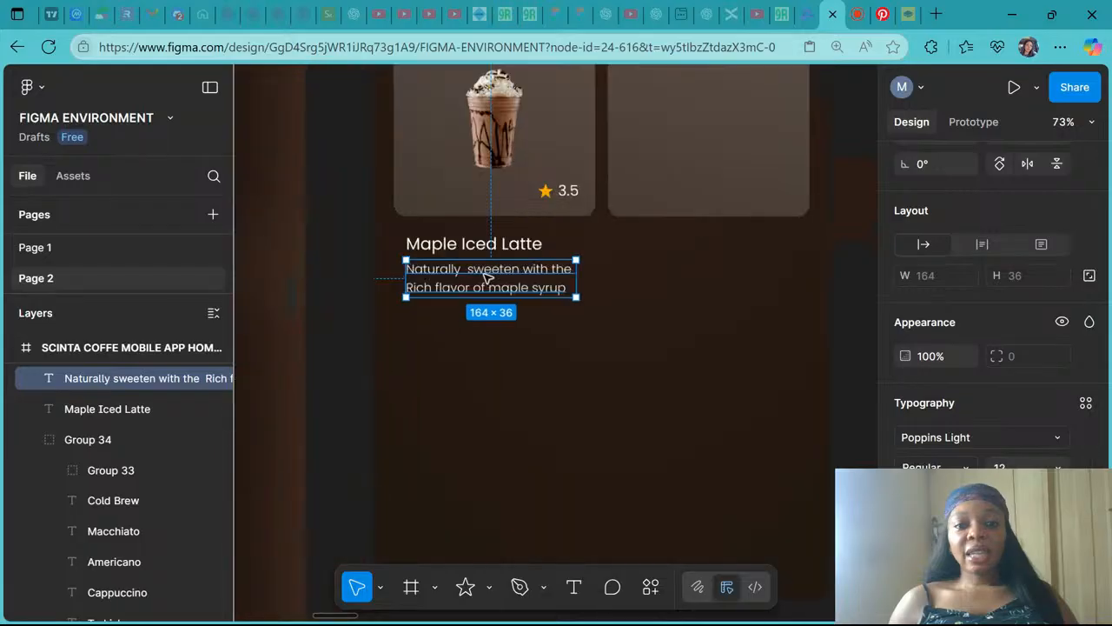
- Rewrap the description so the first line ends with "Rich" and the second line reads "flavor of maple syrup"
{"action": "scroll", "coordinate": [489, 277], "scroll_direction": "down", "scroll_amount": 3}
{"action": "left_click", "coordinate": [496, 304]}
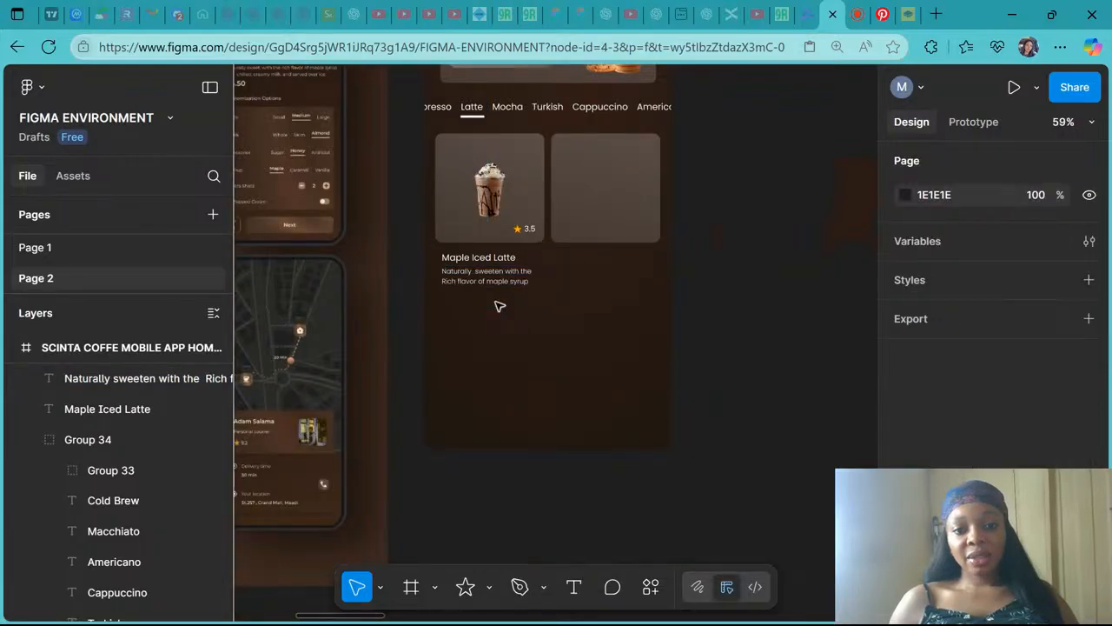
{"action": "scroll", "coordinate": [500, 306], "scroll_direction": "up", "scroll_amount": 3}
{"action": "scroll", "coordinate": [500, 306], "scroll_direction": "up", "scroll_amount": 4}
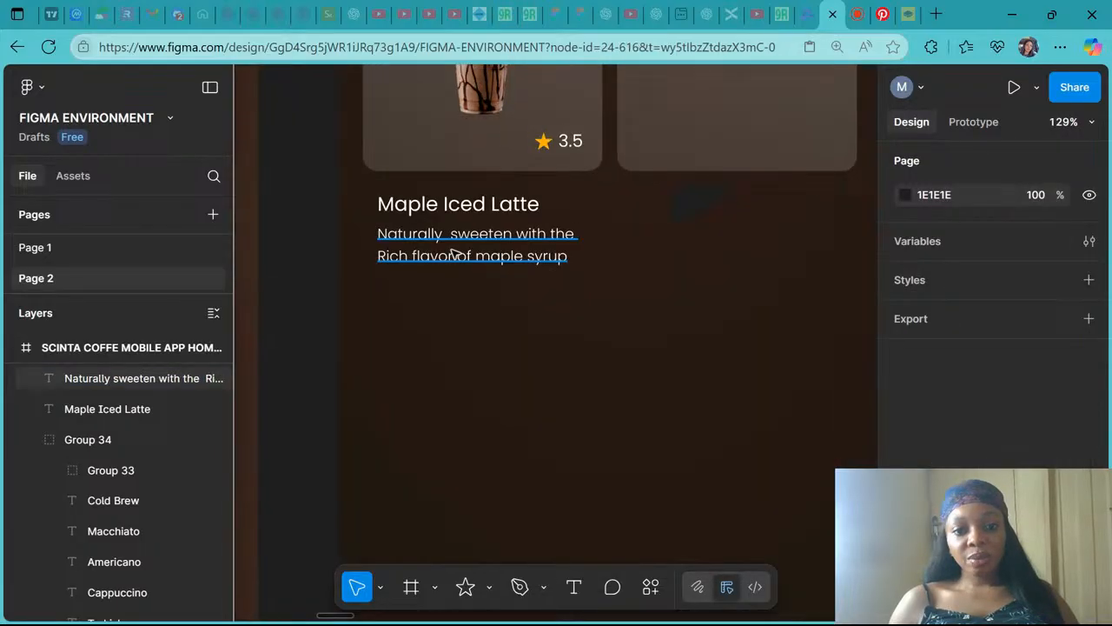
{"action": "left_click", "coordinate": [452, 253]}
{"action": "double_click", "coordinate": [453, 253]}
{"action": "left_click", "coordinate": [379, 257]}
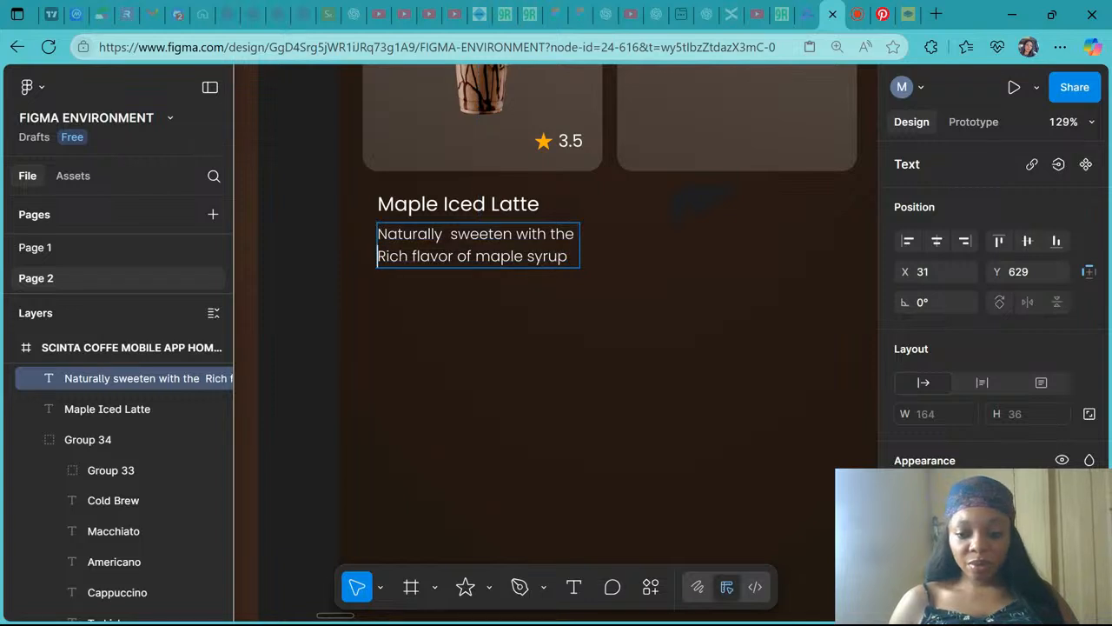
{"action": "key", "text": "BackSpace"}
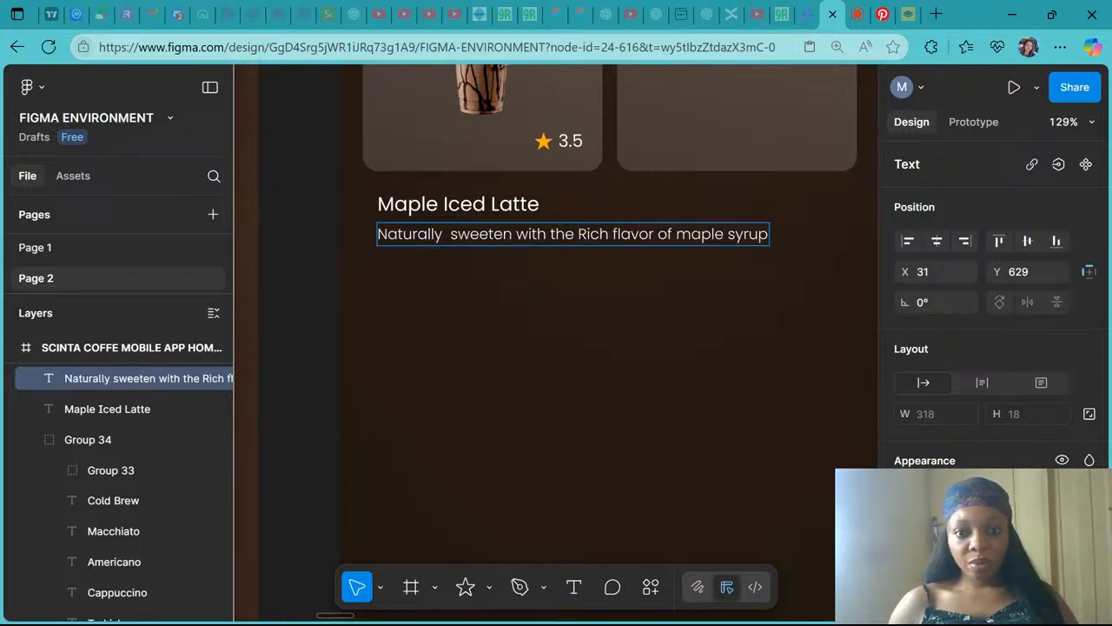
{"action": "left_click", "coordinate": [609, 235]}
{"action": "key", "text": "Return"}
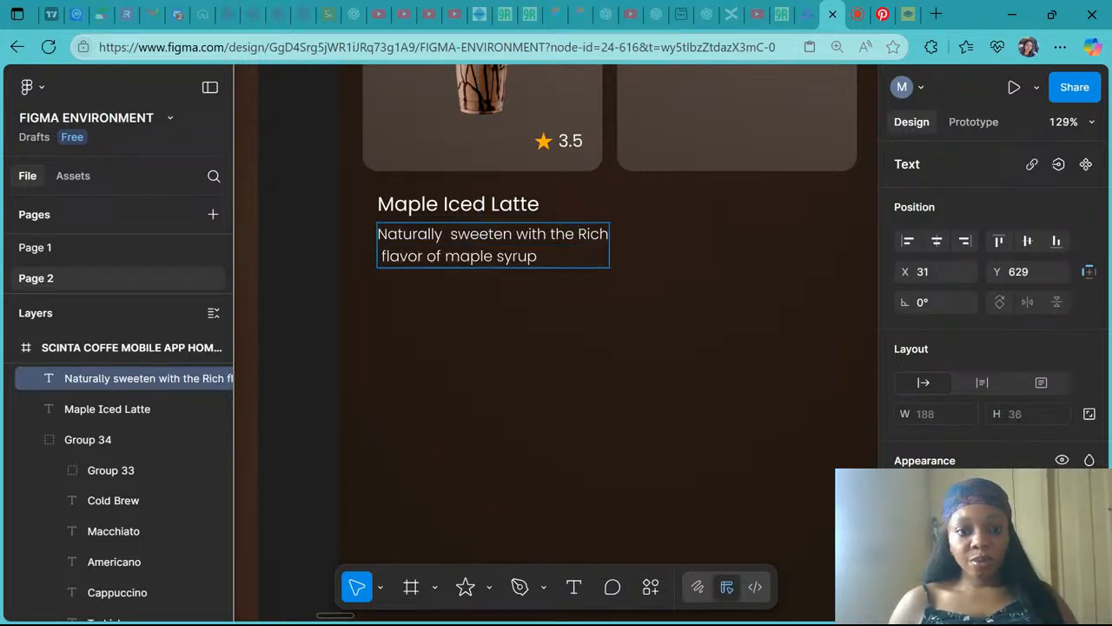
{"action": "key", "text": "Delete"}
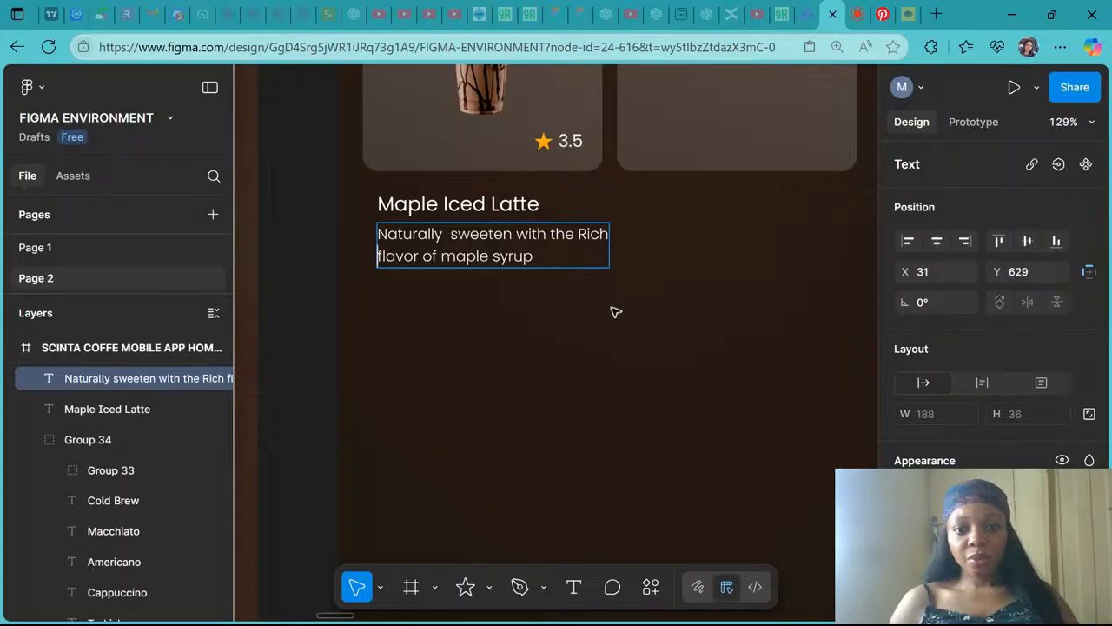
{"action": "key", "text": "Escape"}
- Review the rewrapped description on the card and its text size options
{"action": "scroll", "coordinate": [616, 311], "scroll_direction": "down", "scroll_amount": 5, "text": "ctrl"}
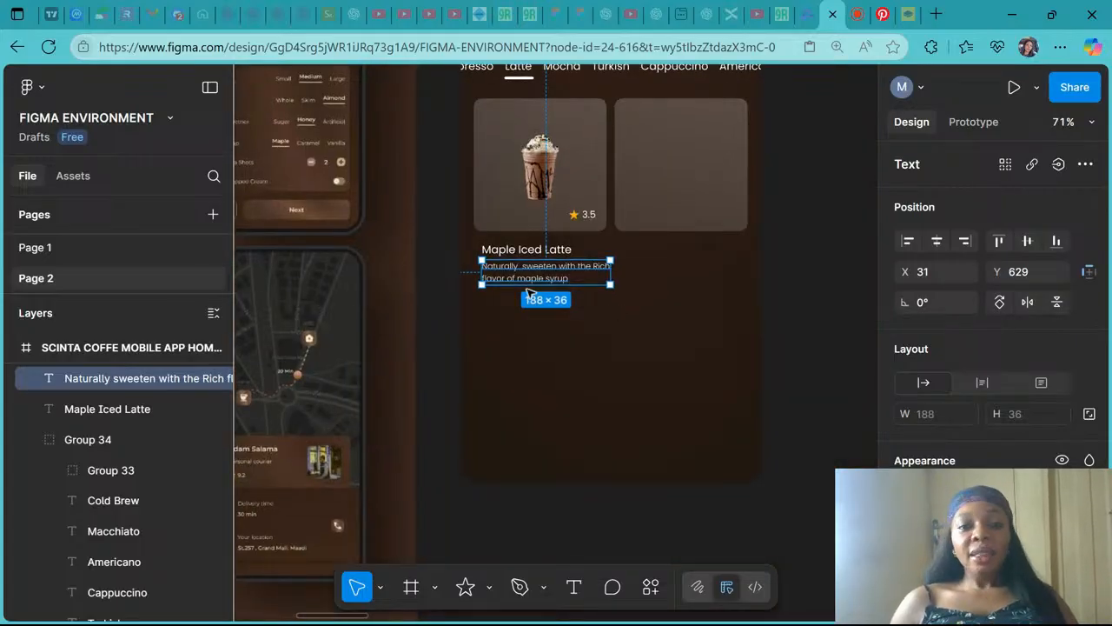
{"action": "scroll", "coordinate": [530, 293], "scroll_direction": "left", "scroll_amount": 5}
{"action": "scroll", "coordinate": [531, 293], "scroll_direction": "up", "scroll_amount": 1}
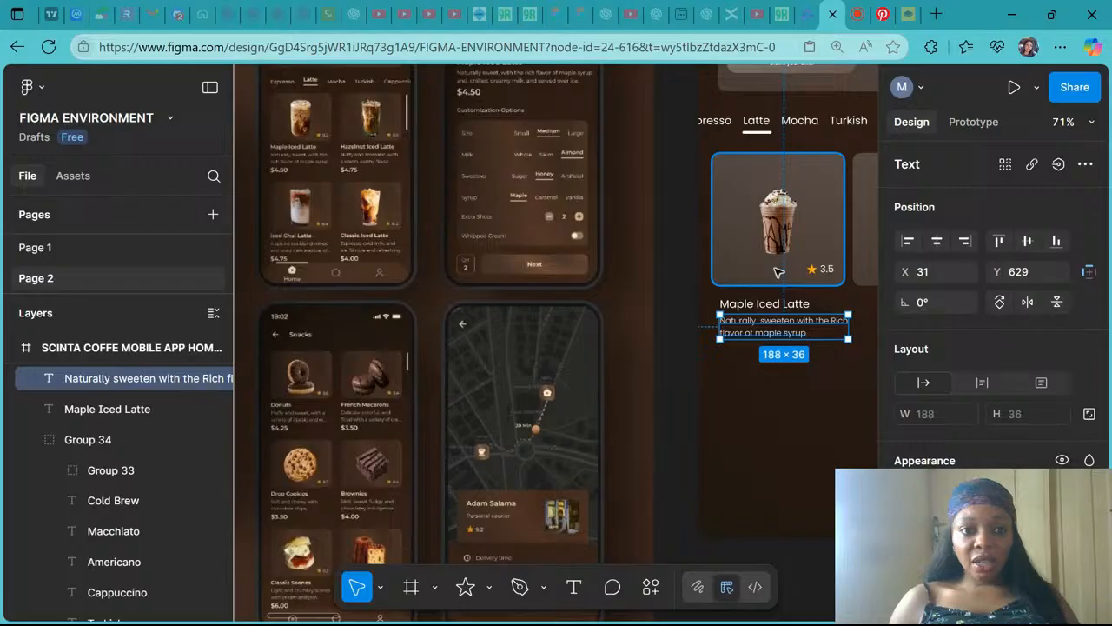
{"action": "scroll", "coordinate": [825, 293], "scroll_direction": "up", "scroll_amount": 5}
{"action": "scroll", "coordinate": [825, 293], "scroll_direction": "down", "scroll_amount": 3}
{"action": "scroll", "coordinate": [825, 293], "scroll_direction": "right", "scroll_amount": 3}
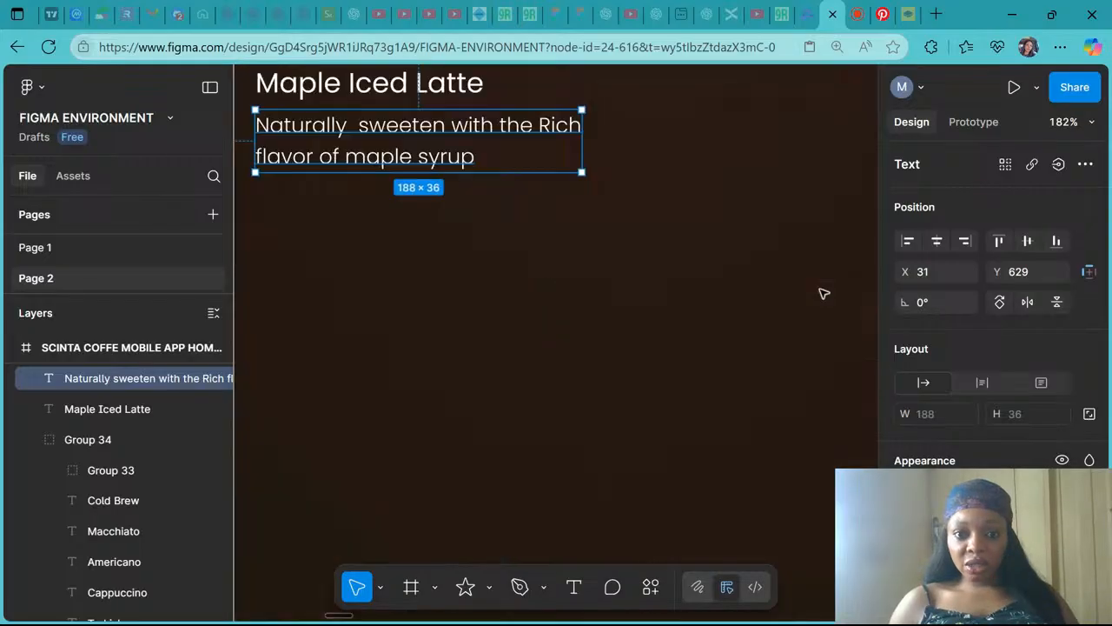
{"action": "scroll", "coordinate": [690, 385], "scroll_direction": "down", "scroll_amount": 5}
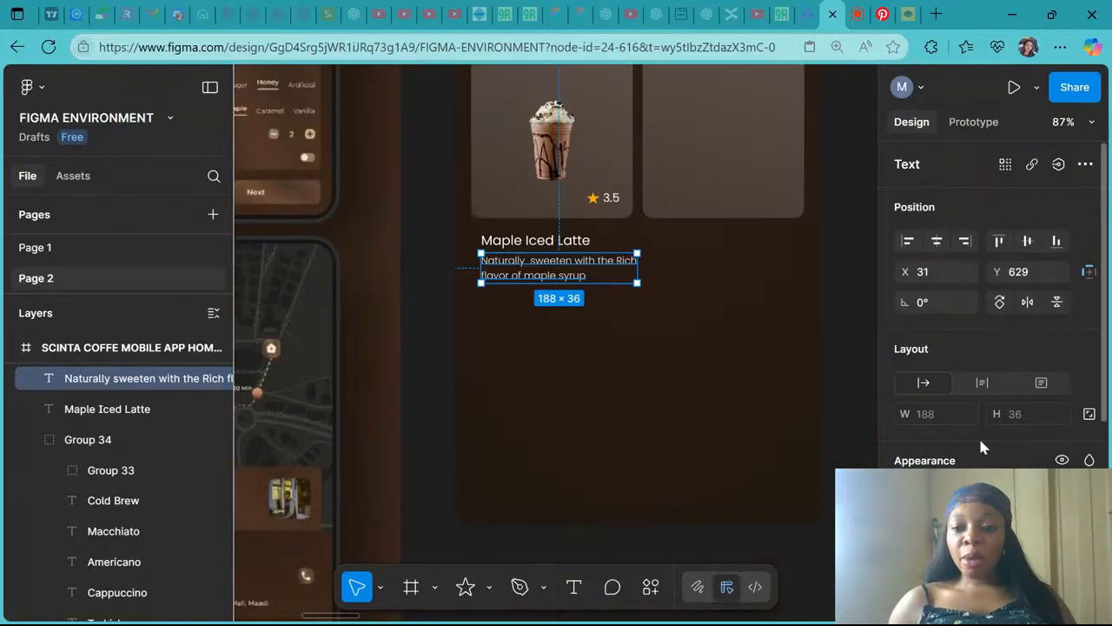
{"action": "scroll", "coordinate": [980, 443], "scroll_direction": "down", "scroll_amount": 3}
{"action": "left_click", "coordinate": [1058, 358]}
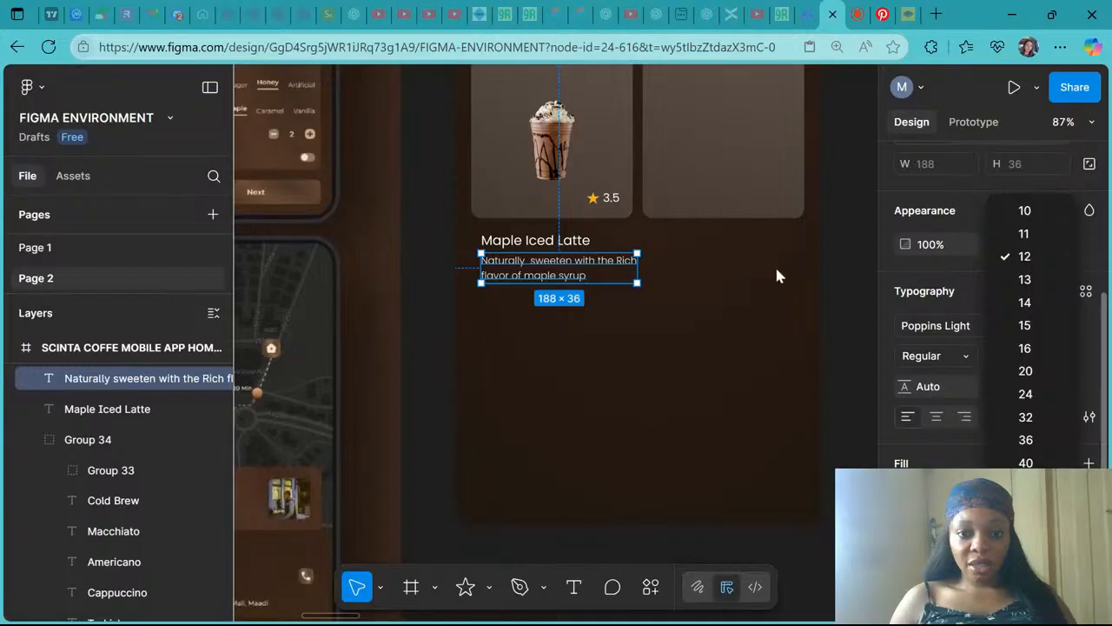
{"action": "left_click", "coordinate": [550, 244]}
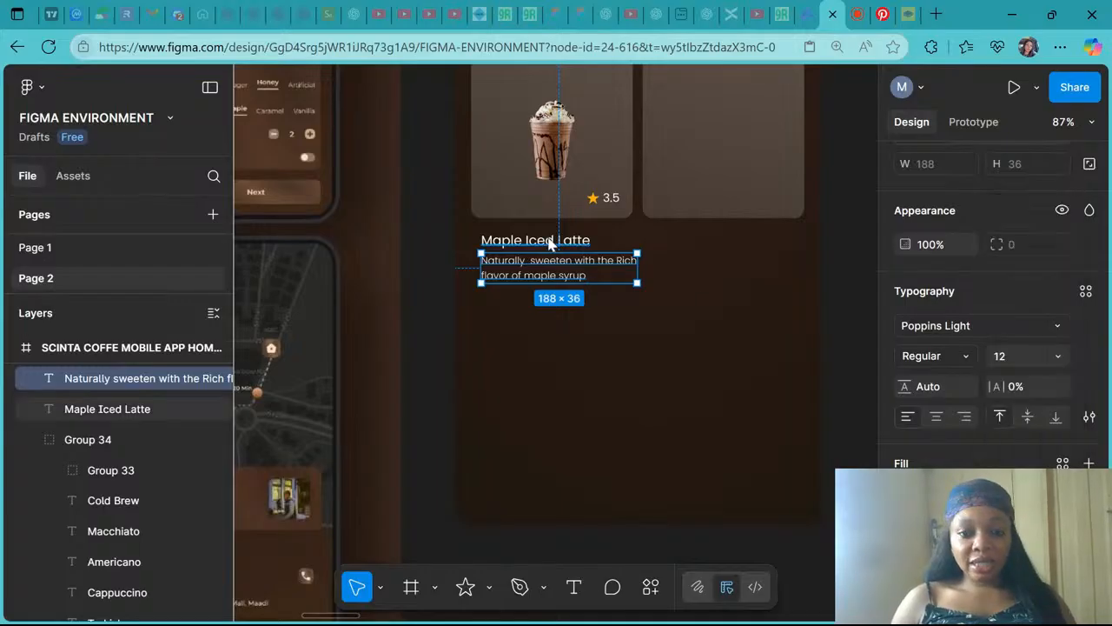
- Duplicate the "Maple Iced Latte" title below the description and nudge the copy left into alignment
{"action": "left_click", "coordinate": [550, 242]}
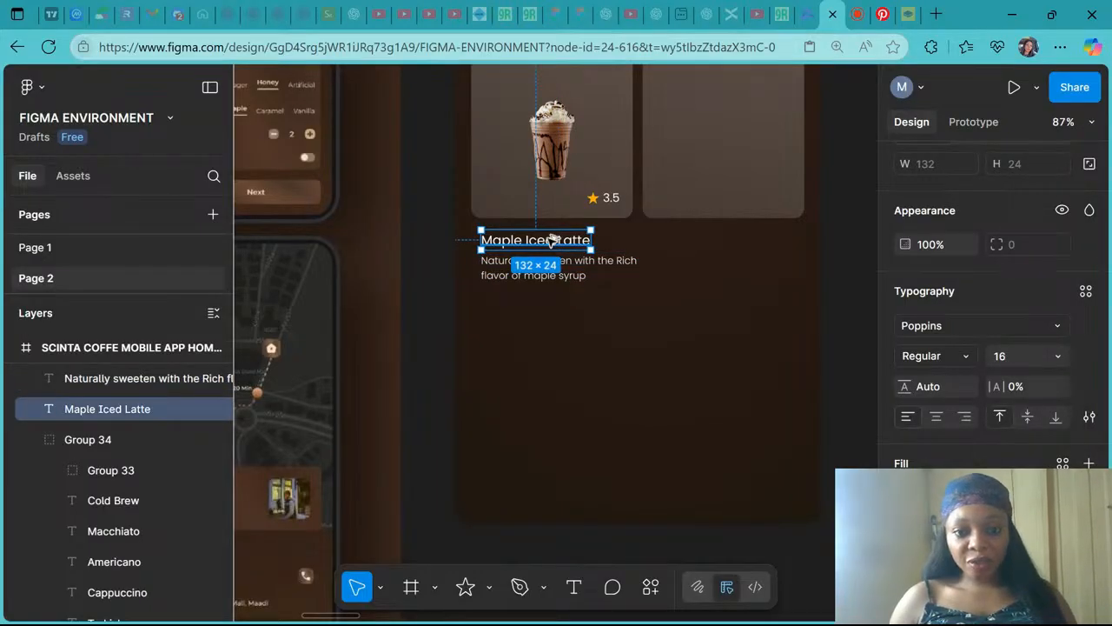
{"action": "left_click_drag", "start_coordinate": [553, 241], "coordinate": [555, 297]}
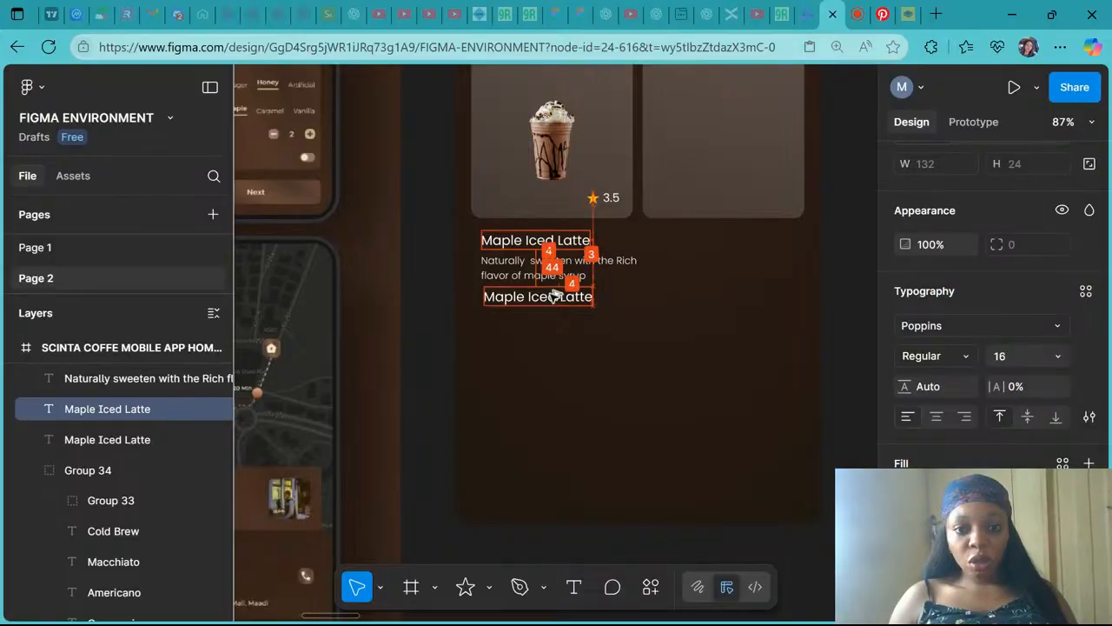
{"action": "key", "text": "Left"}
{"action": "key", "text": "Left"}
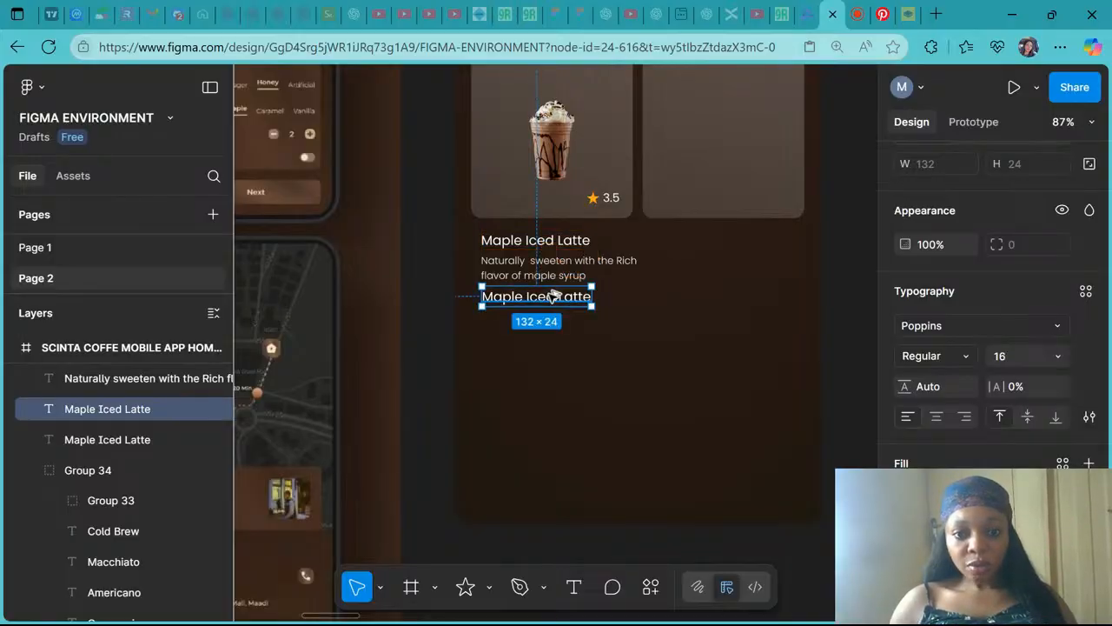
- Replace the duplicated title's text with the price "$4.50"
{"action": "scroll", "coordinate": [552, 295], "scroll_direction": "left", "scroll_amount": 10}
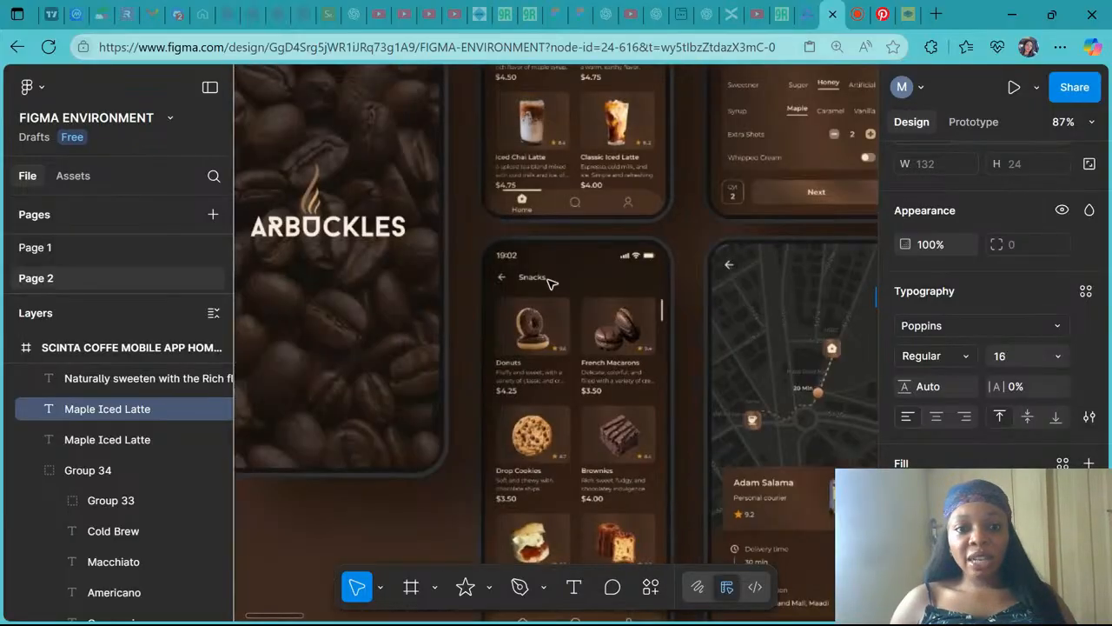
{"action": "scroll", "coordinate": [549, 282], "scroll_direction": "up", "scroll_amount": 3}
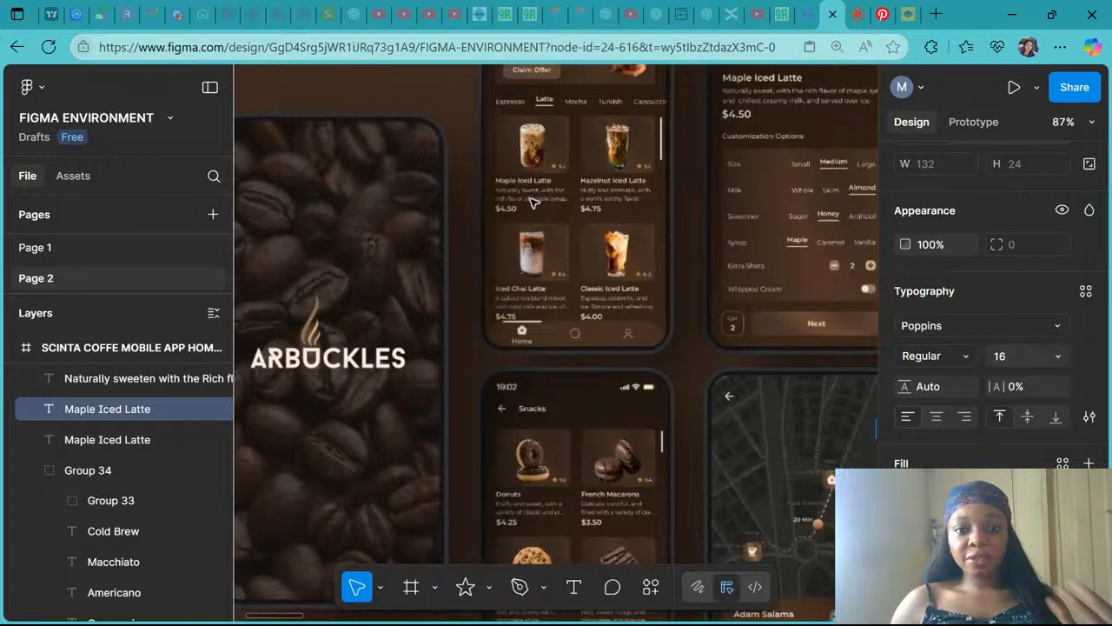
{"action": "scroll", "coordinate": [533, 203], "scroll_direction": "down", "scroll_amount": 3}
{"action": "scroll", "coordinate": [549, 294], "scroll_direction": "right", "scroll_amount": 10}
{"action": "double_click", "coordinate": [545, 293]}
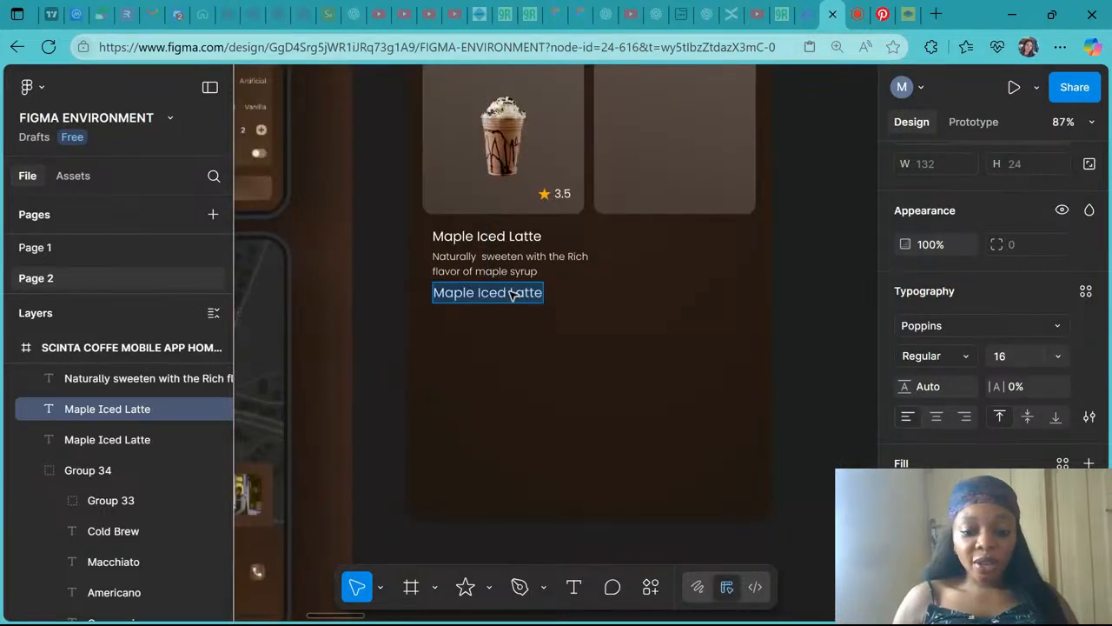
{"action": "type", "text": "$"}
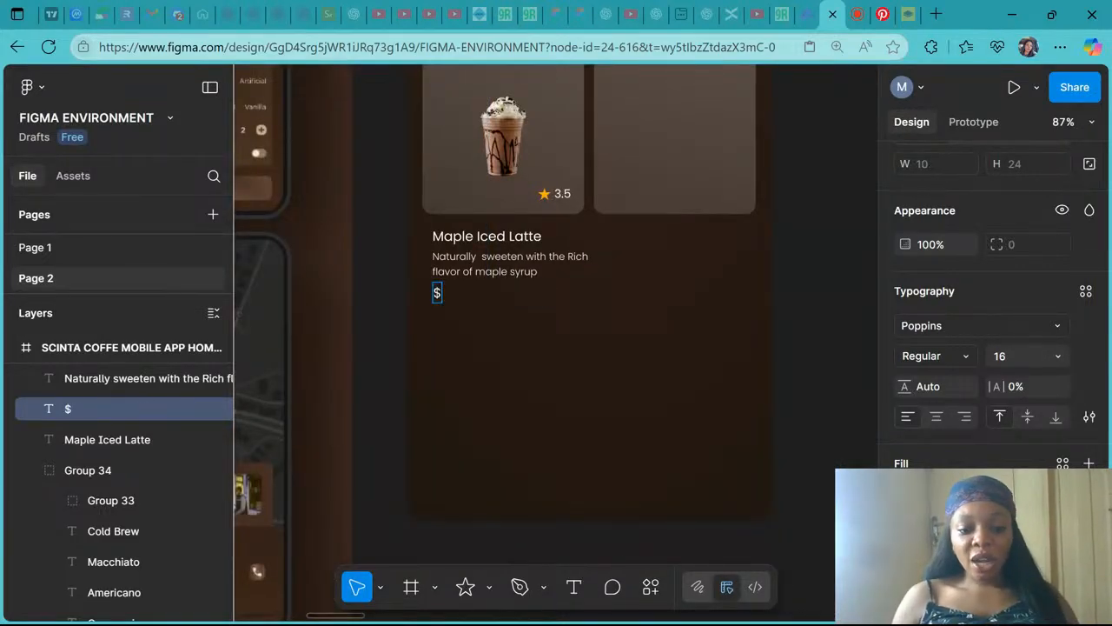
{"action": "type", "text": "4.50"}
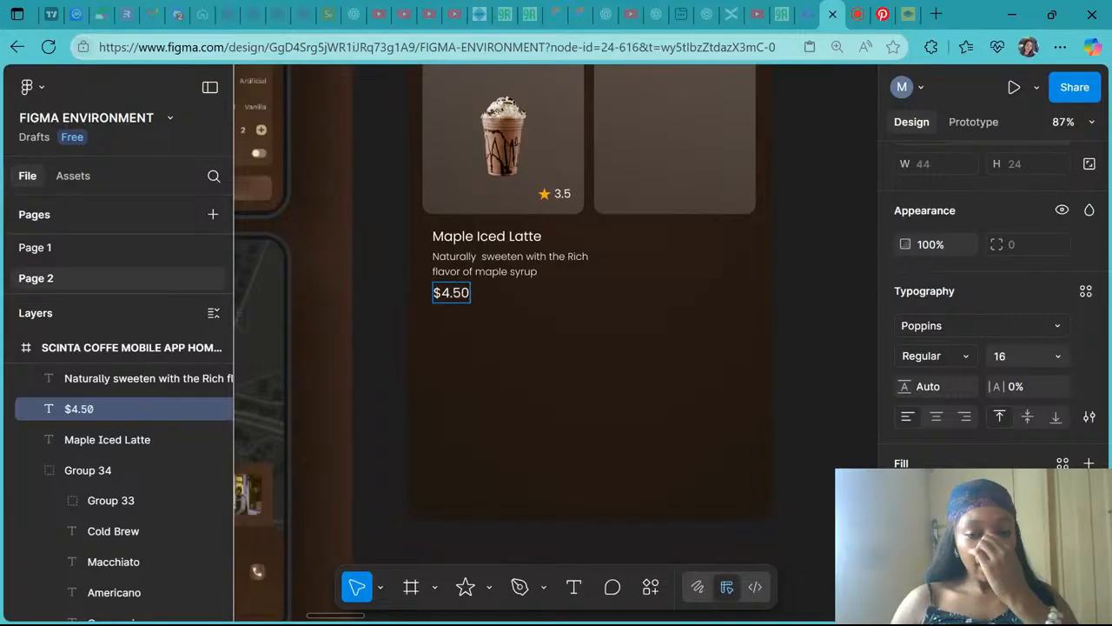
{"action": "key", "text": "Escape"}
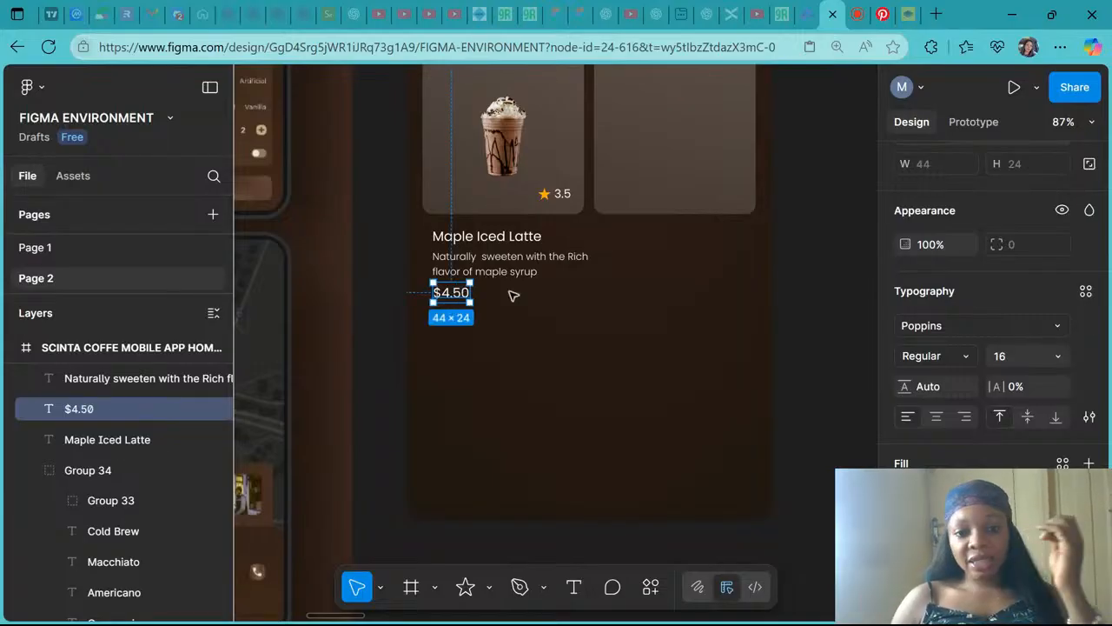
{"action": "scroll", "coordinate": [514, 295], "scroll_direction": "up", "scroll_amount": 5}
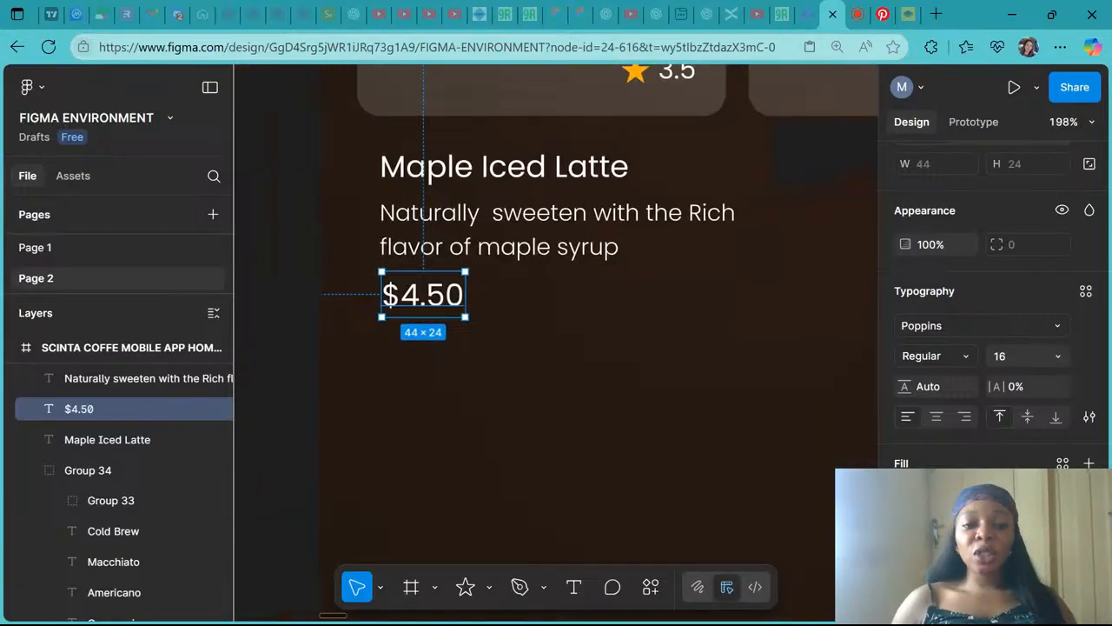
{"action": "scroll", "coordinate": [446, 216], "scroll_direction": "up", "scroll_amount": 3}
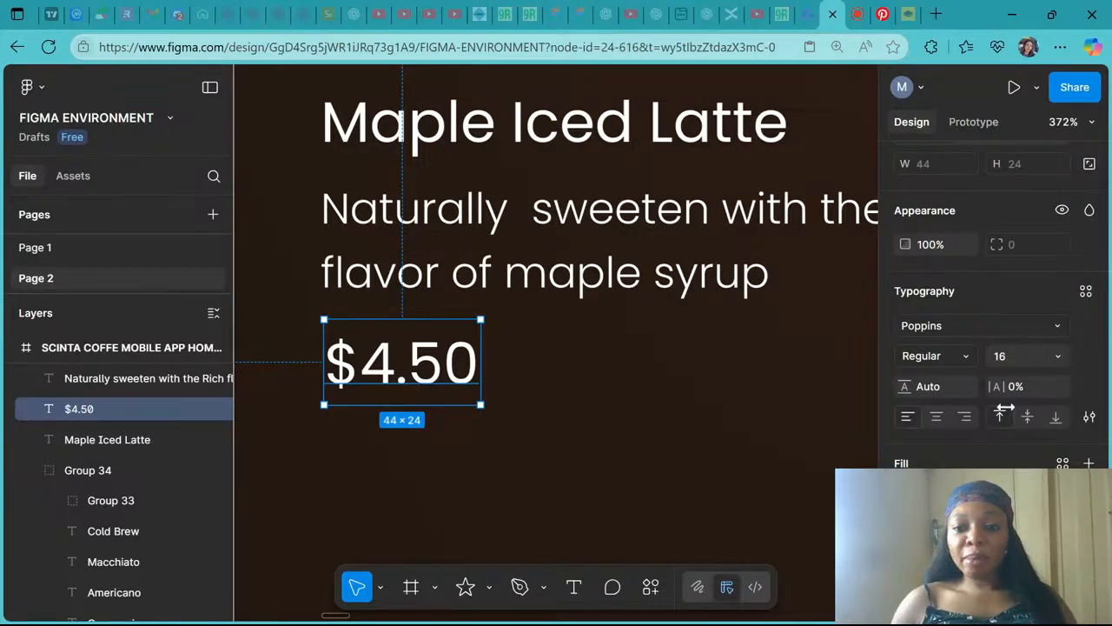
{"action": "left_click", "coordinate": [1057, 356]}
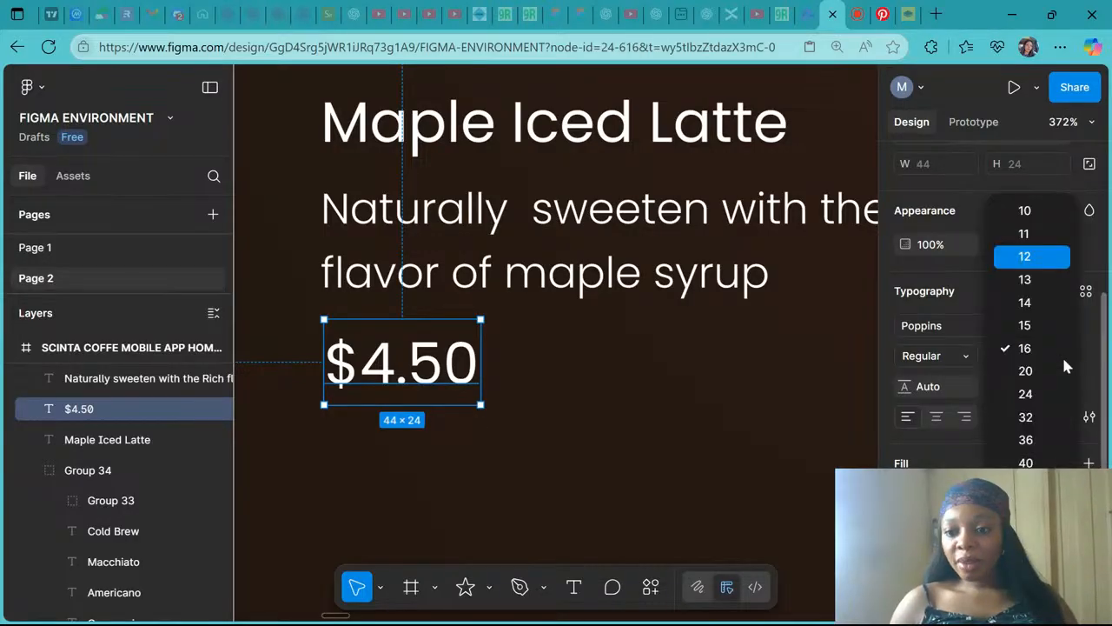
{"action": "left_click", "coordinate": [1026, 210]}
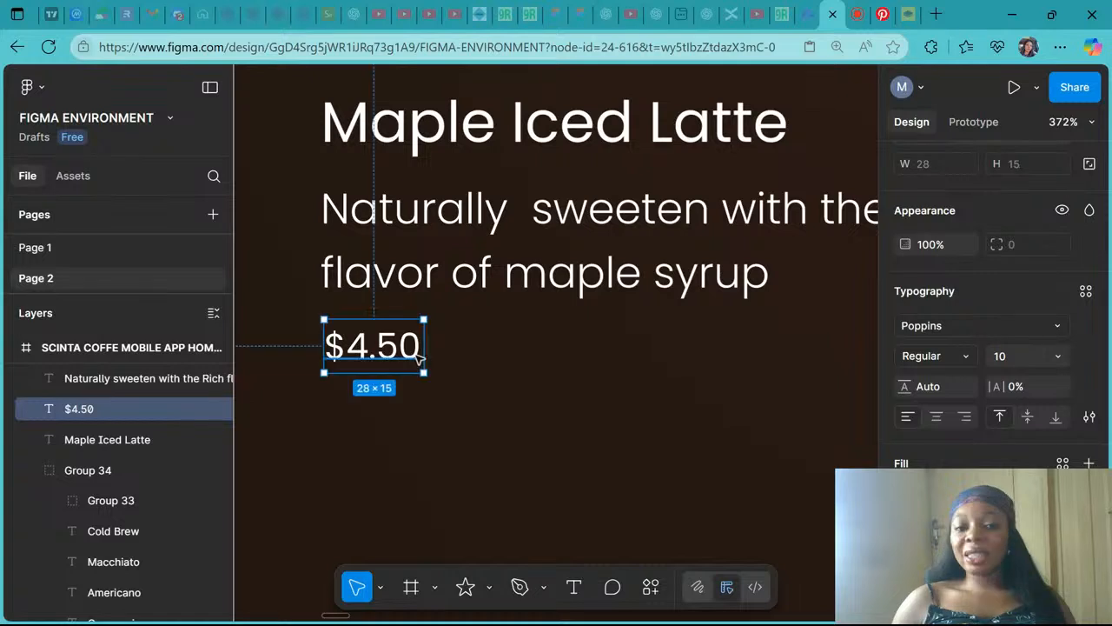
{"action": "scroll", "coordinate": [420, 357], "scroll_direction": "down", "scroll_amount": 5}
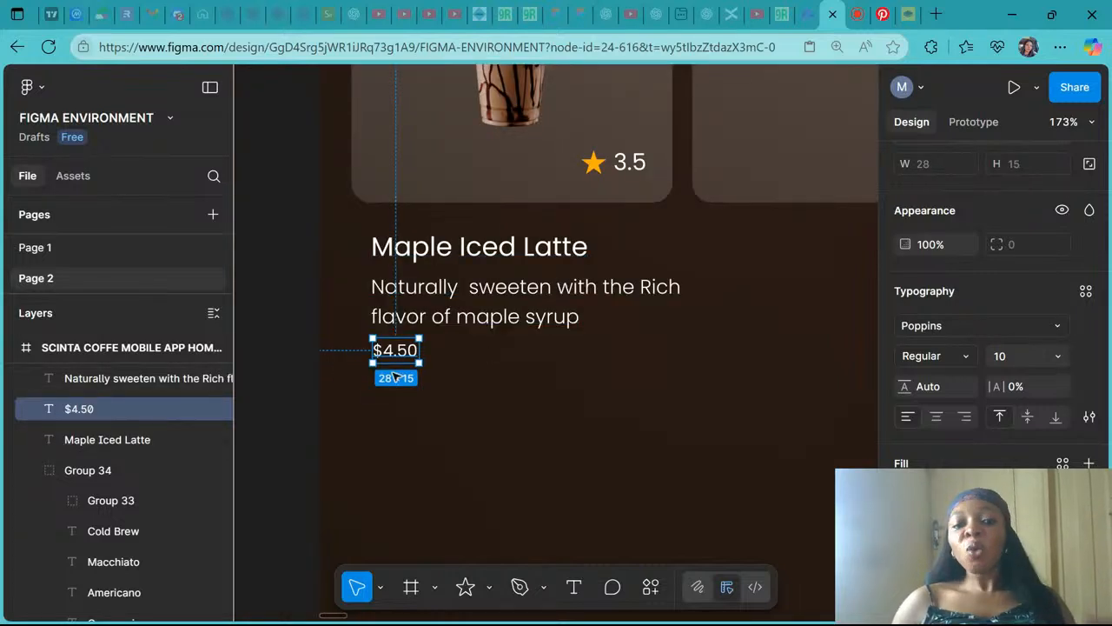
{"action": "key", "text": "ctrl+z"}
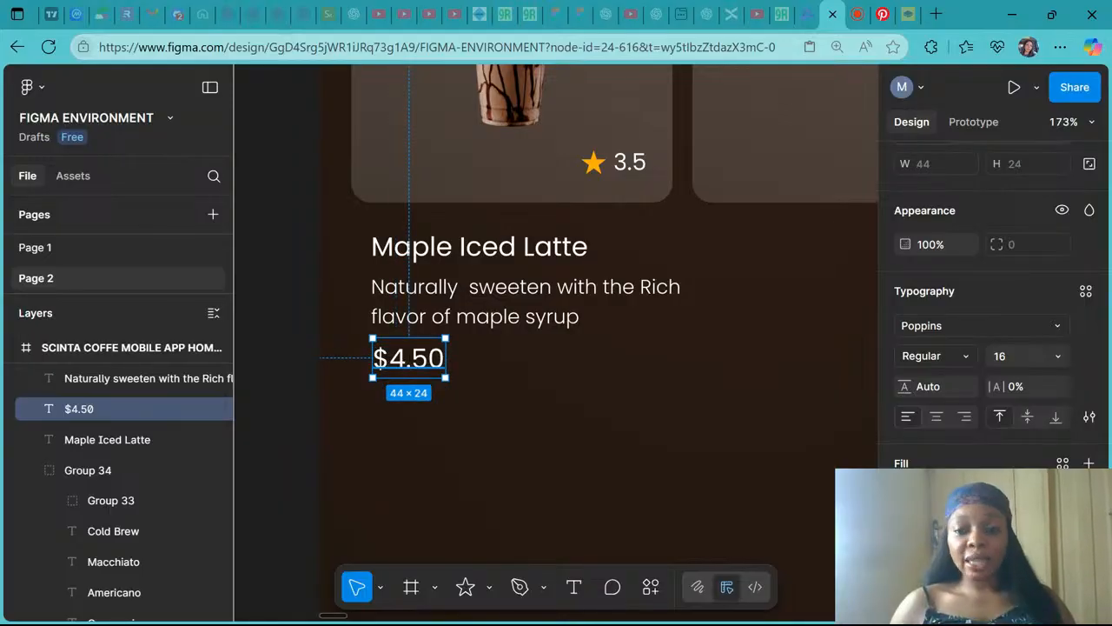
- Make the price bold, setting its font to Poppins ExtraBold
{"action": "left_click", "coordinate": [943, 360]}
{"action": "left_click", "coordinate": [966, 379]}
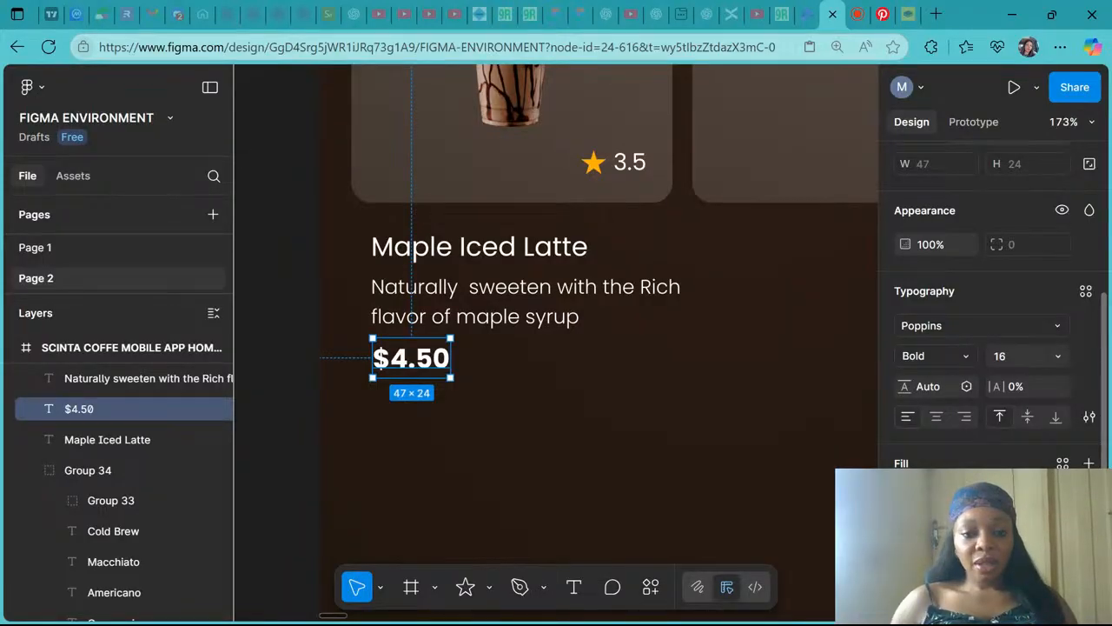
{"action": "scroll", "coordinate": [539, 327], "scroll_direction": "down", "scroll_amount": 5}
{"action": "left_click", "coordinate": [765, 357]}
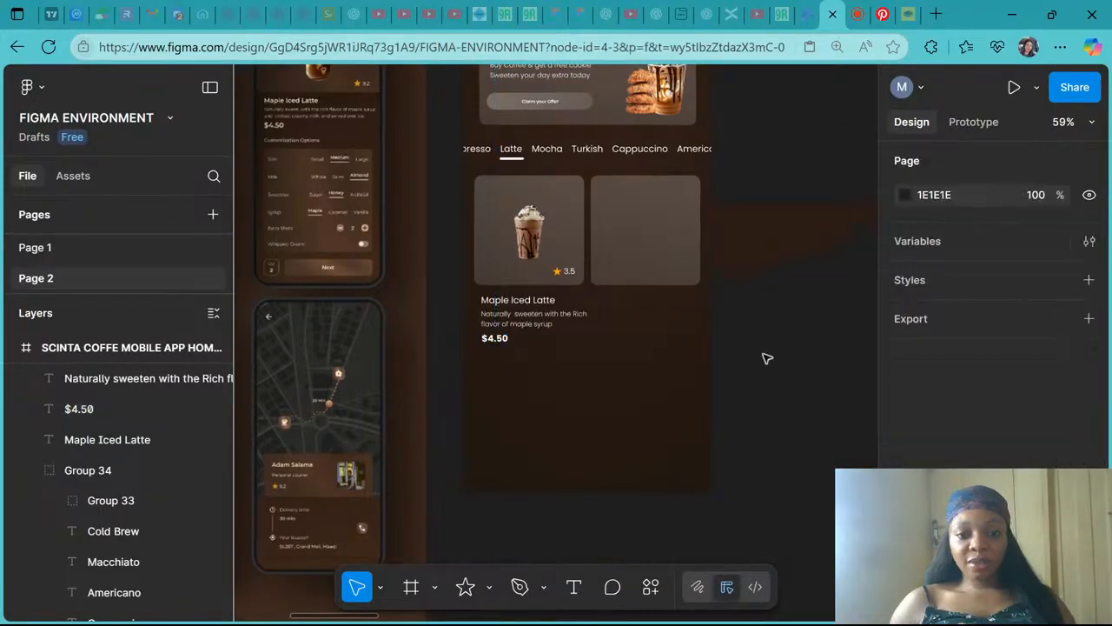
{"action": "scroll", "coordinate": [547, 344], "scroll_direction": "up", "scroll_amount": 5}
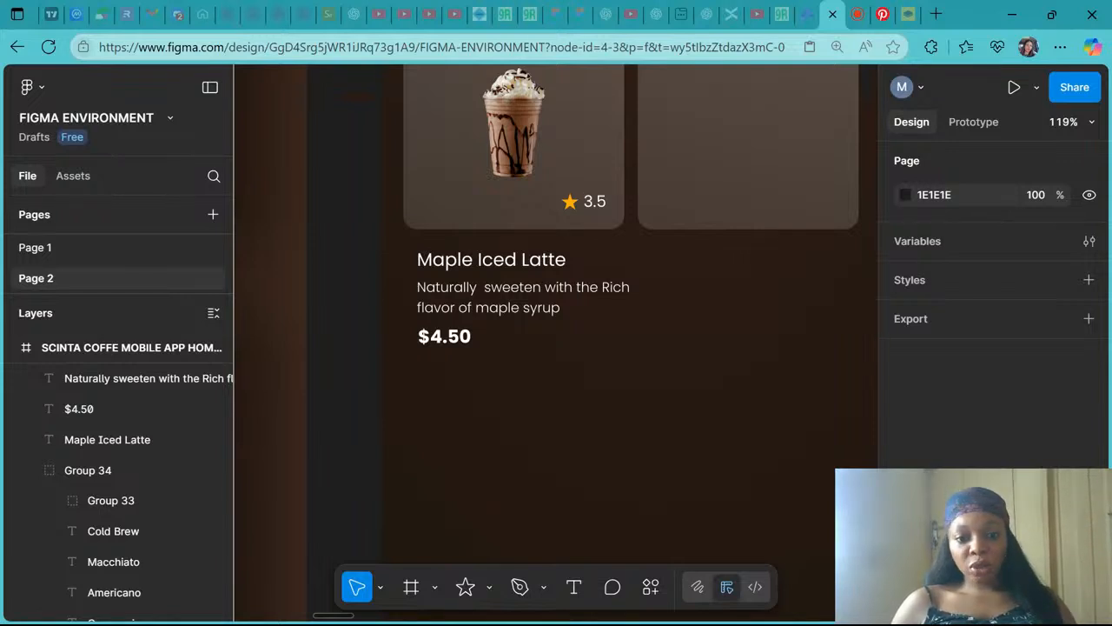
{"action": "left_click", "coordinate": [456, 261]}
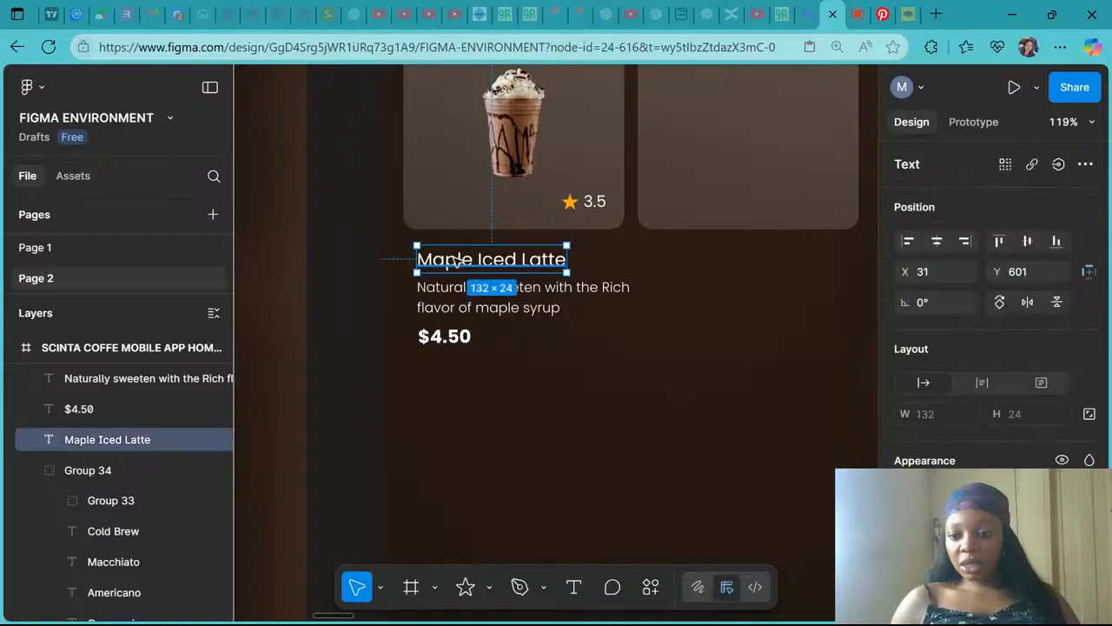
{"action": "left_click", "coordinate": [461, 304]}
{"action": "left_click", "coordinate": [444, 336]}
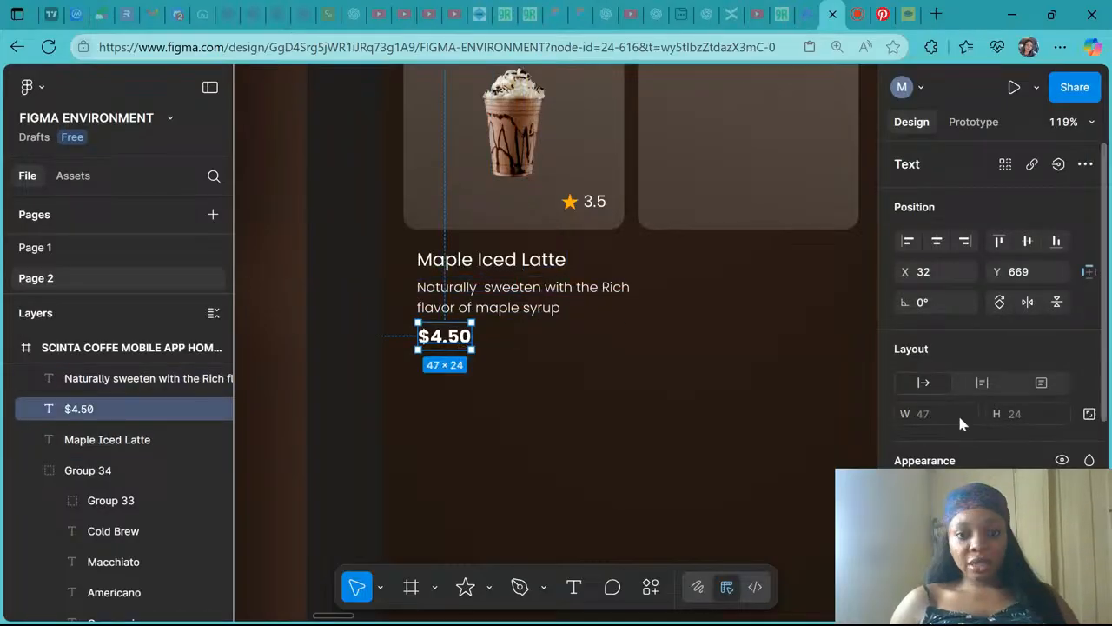
{"action": "scroll", "coordinate": [958, 413], "scroll_direction": "down", "scroll_amount": 3}
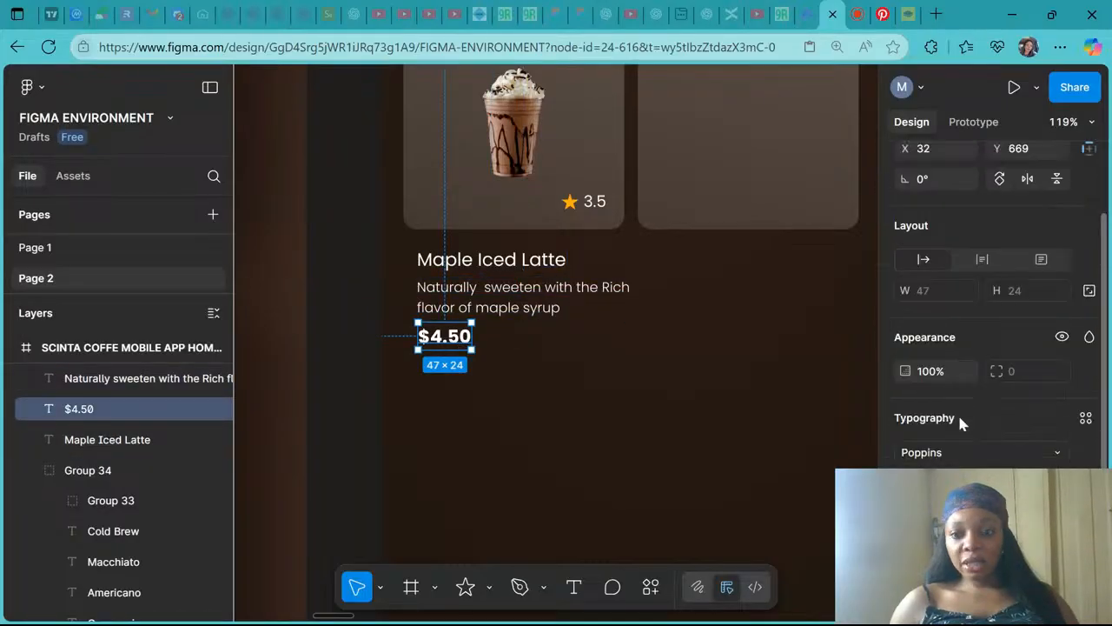
{"action": "left_click", "coordinate": [955, 463]}
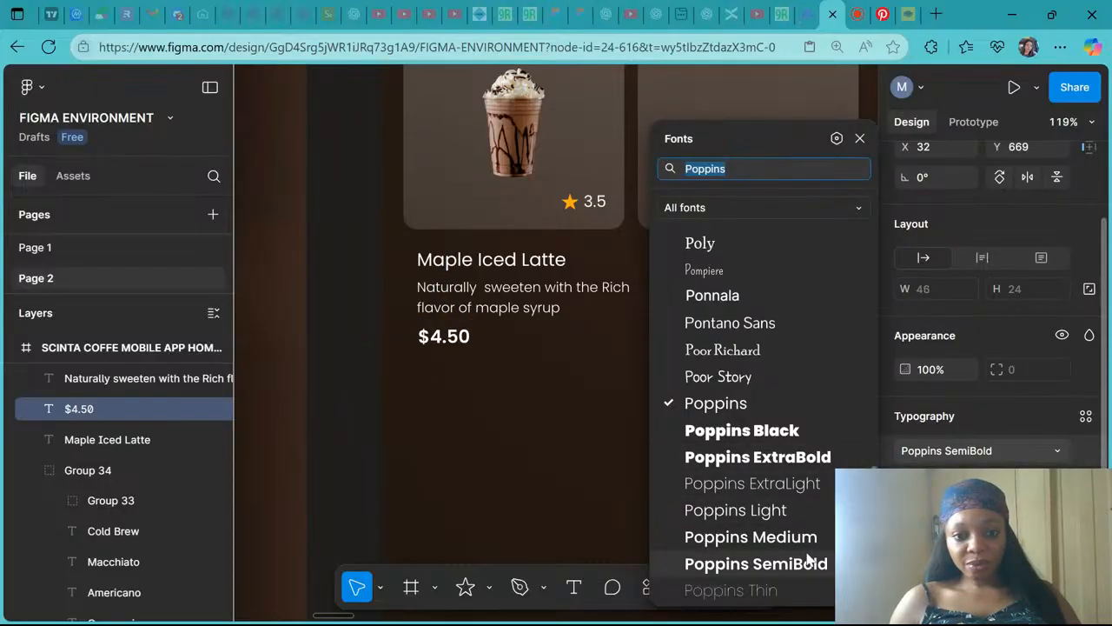
{"action": "left_click", "coordinate": [799, 461]}
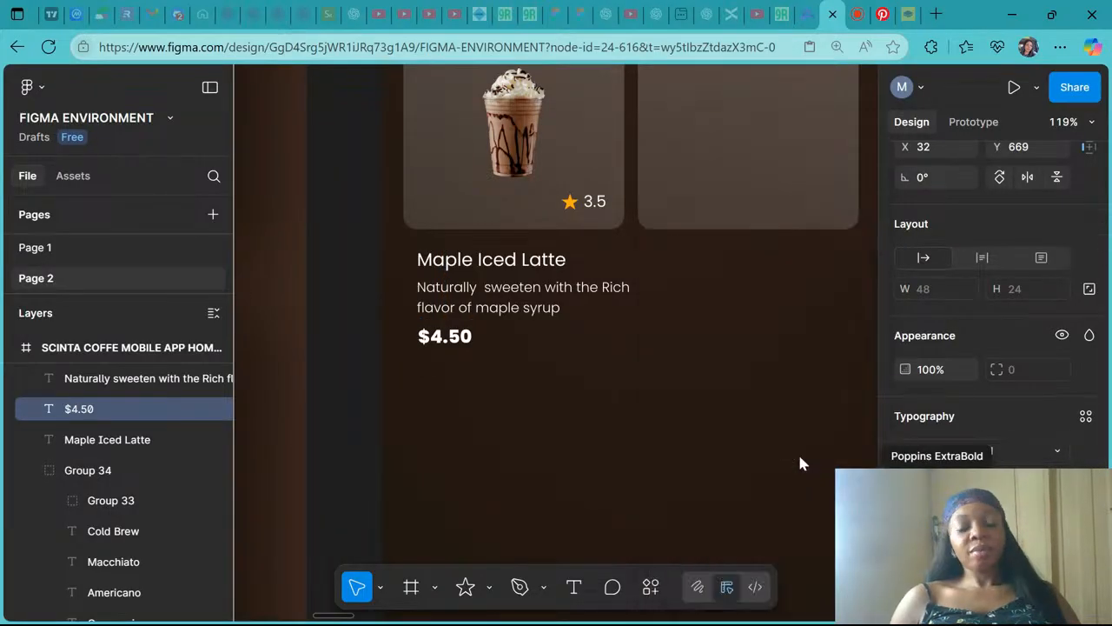
{"action": "scroll", "coordinate": [695, 393], "scroll_direction": "down", "scroll_amount": 3}
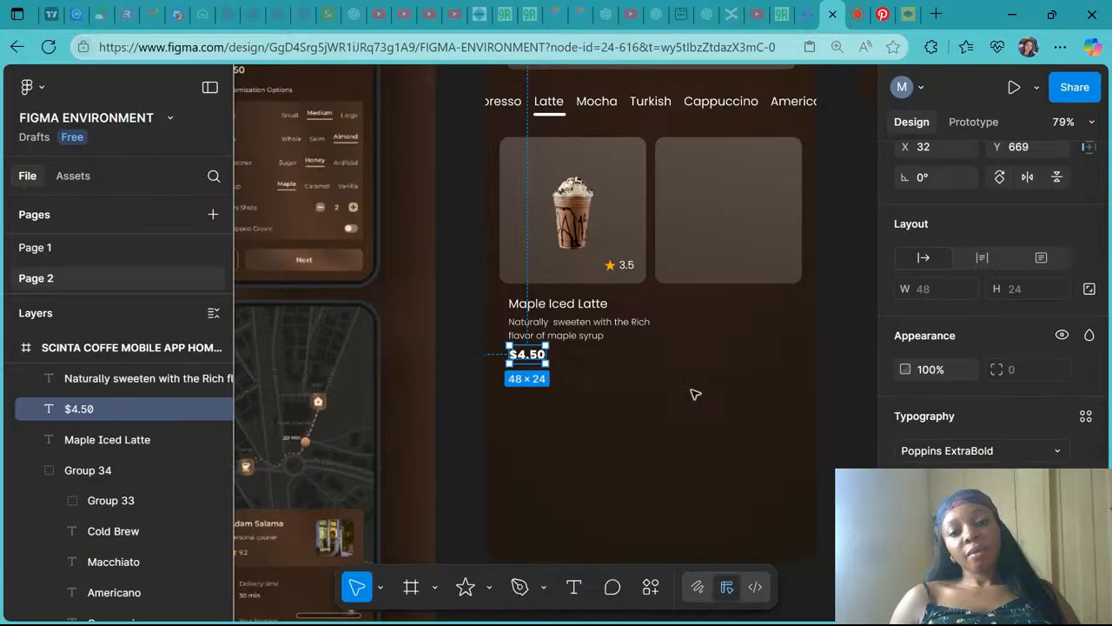
{"action": "left_click", "coordinate": [695, 393]}
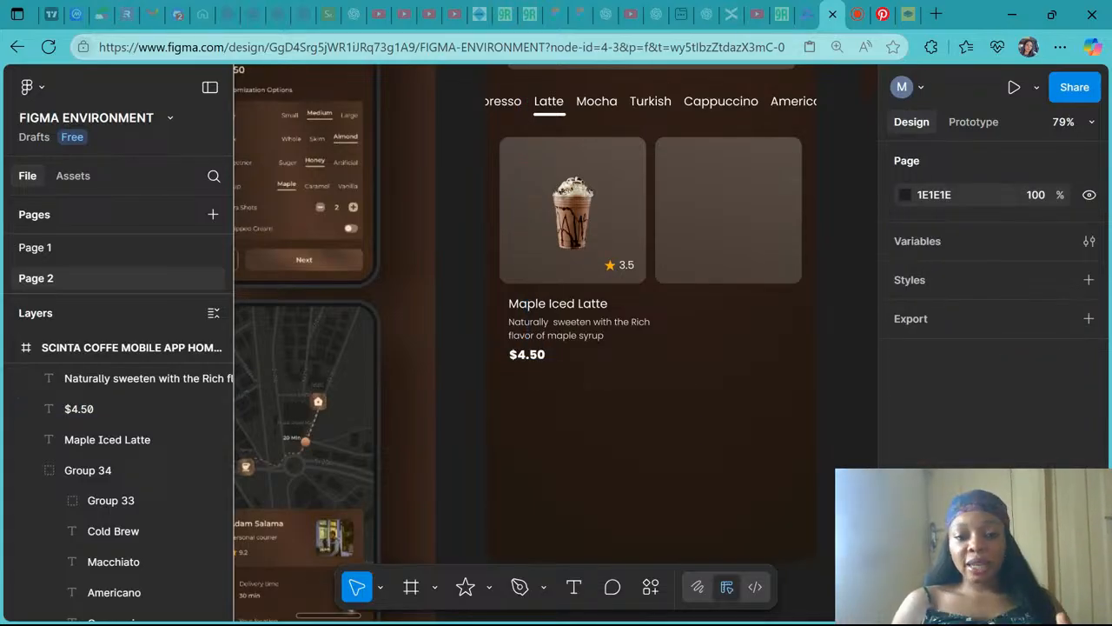
{"action": "scroll", "coordinate": [545, 331], "scroll_direction": "left", "scroll_amount": 5}
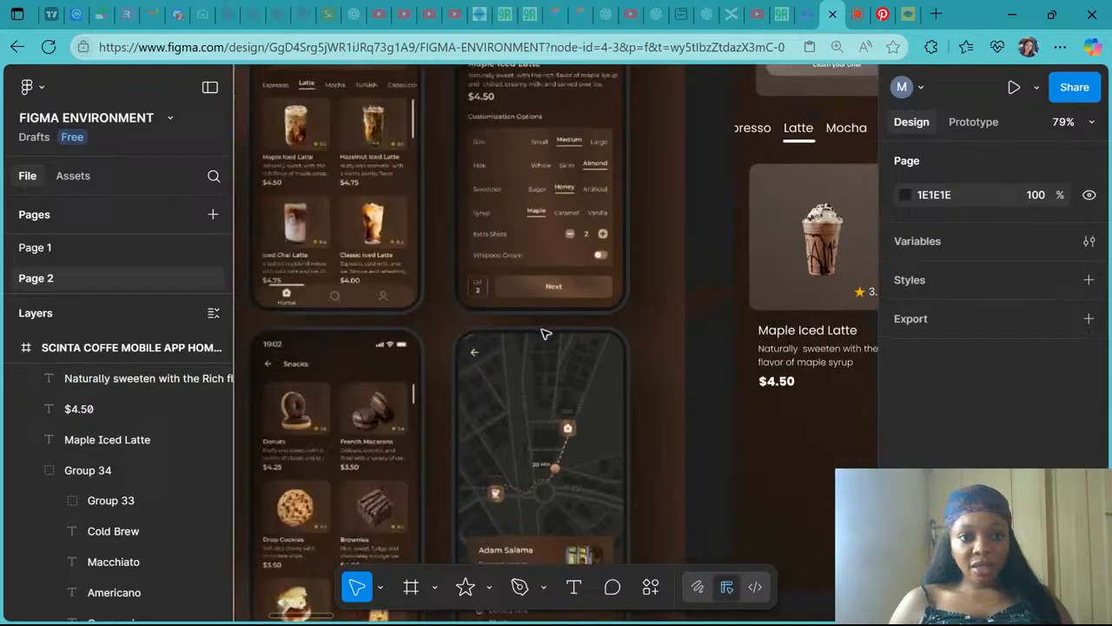
{"action": "scroll", "coordinate": [545, 335], "scroll_direction": "right", "scroll_amount": 5}
{"action": "scroll", "coordinate": [544, 335], "scroll_direction": "down", "scroll_amount": 1}
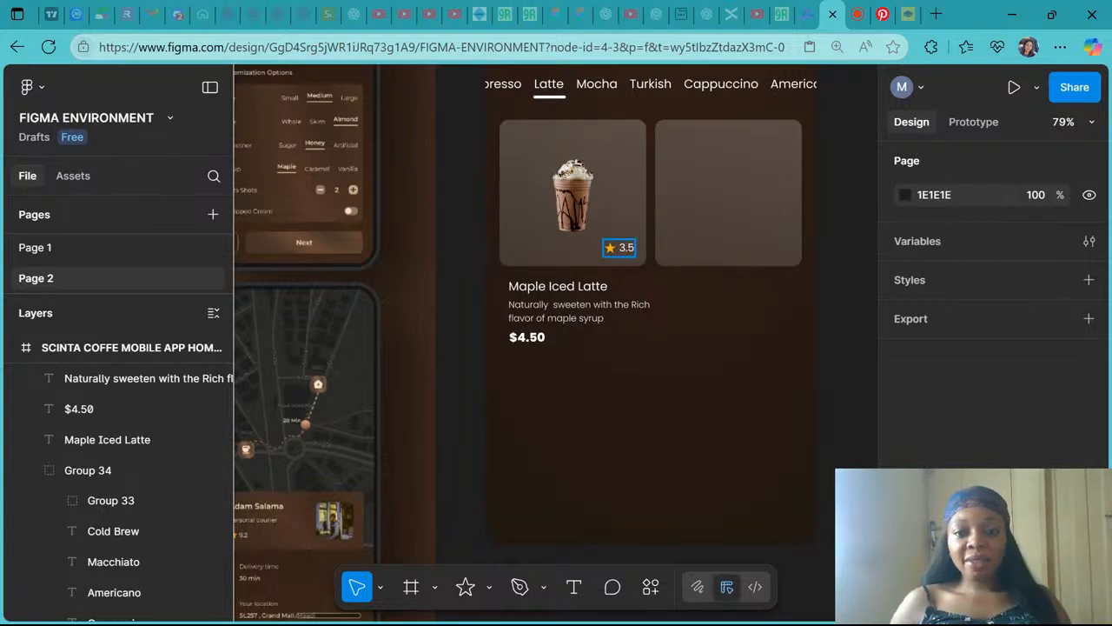
- Group the drink image with its star rating
{"action": "left_click", "coordinate": [598, 191]}
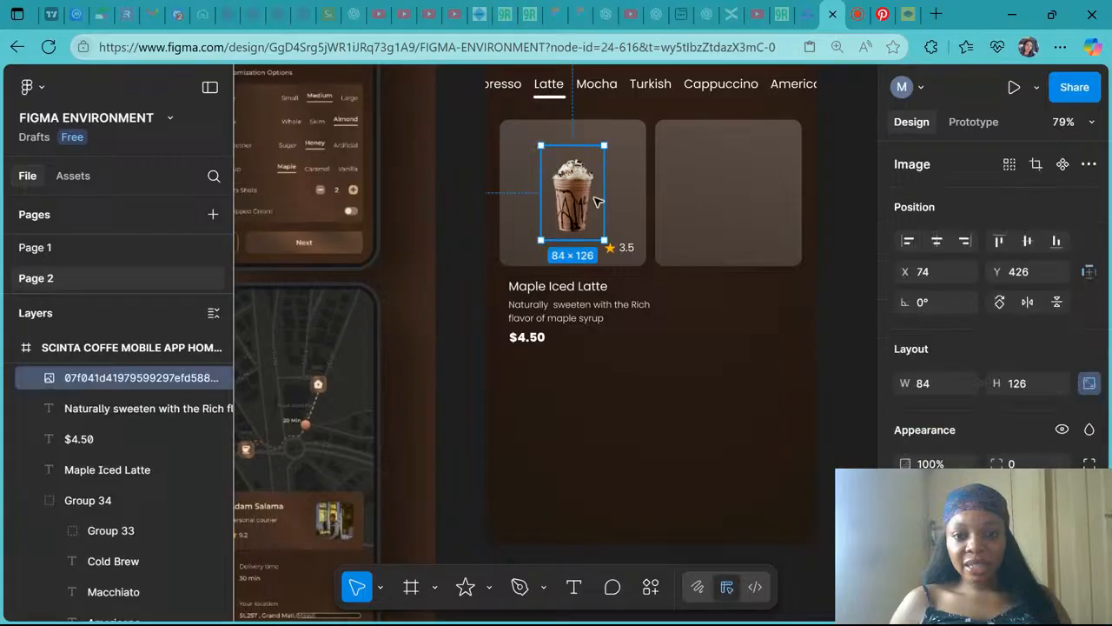
{"action": "left_click", "coordinate": [624, 247], "text": "shift"}
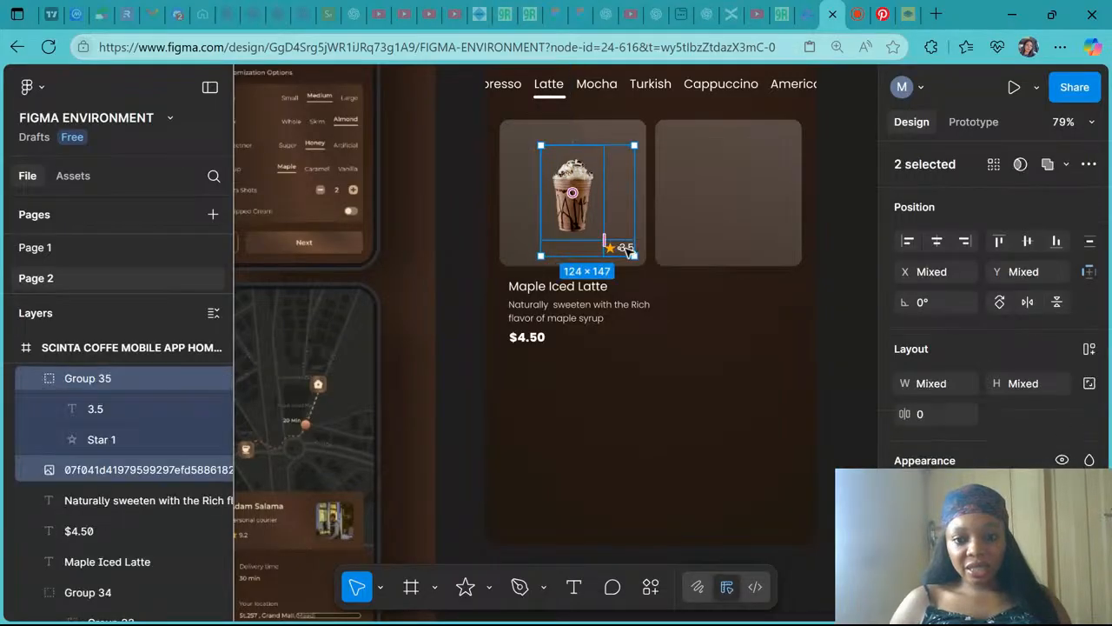
{"action": "key", "text": "ctrl+g"}
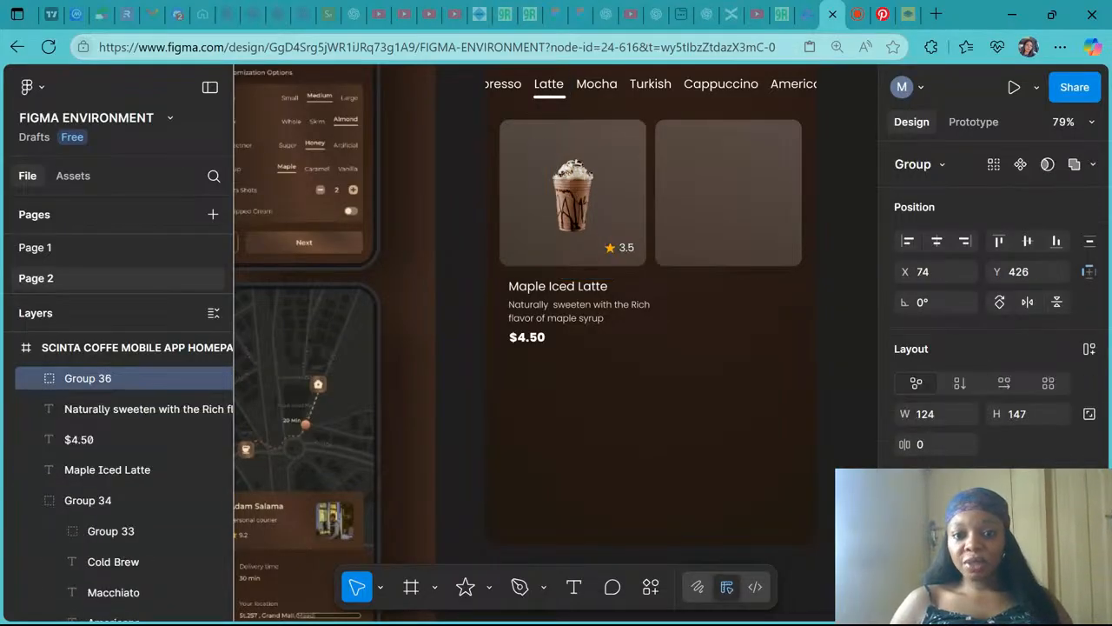
- Try to align the image-and-rating group with the card background, undoing both alignments
{"action": "left_click", "coordinate": [522, 136], "text": "shift"}
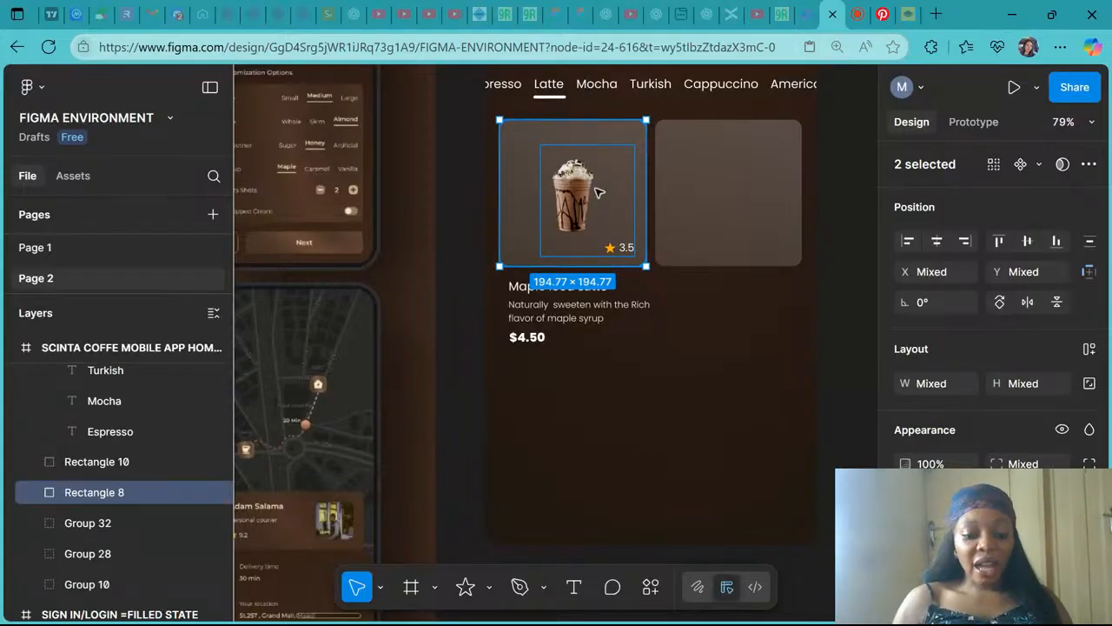
{"action": "left_click", "coordinate": [944, 247]}
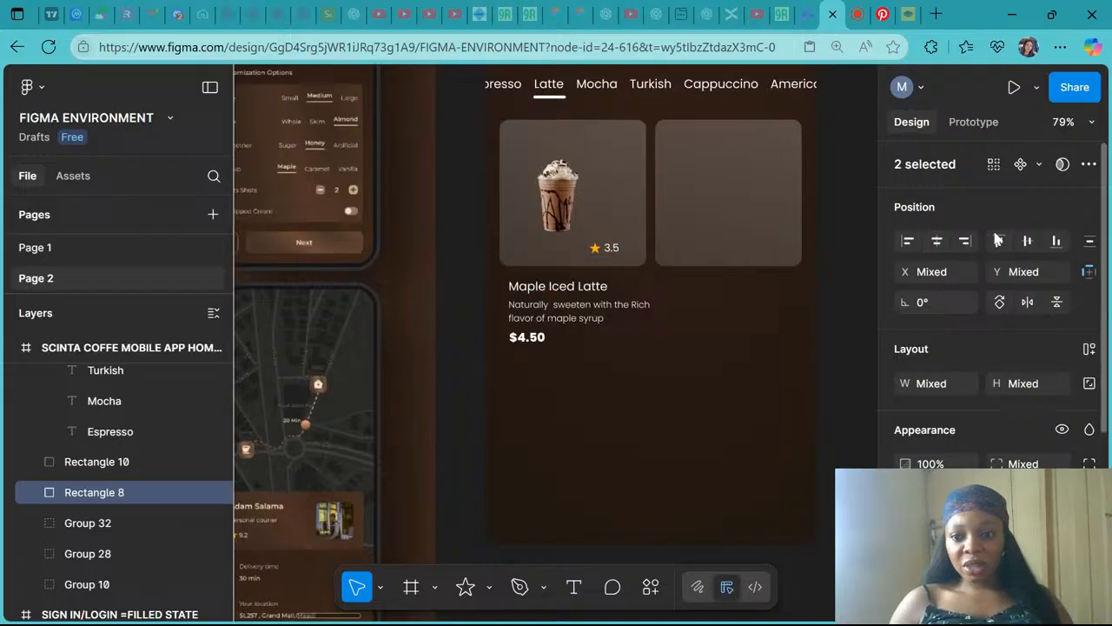
{"action": "left_click", "coordinate": [1029, 245]}
{"action": "key", "text": "ctrl+z"}
{"action": "key", "text": "ctrl+z"}
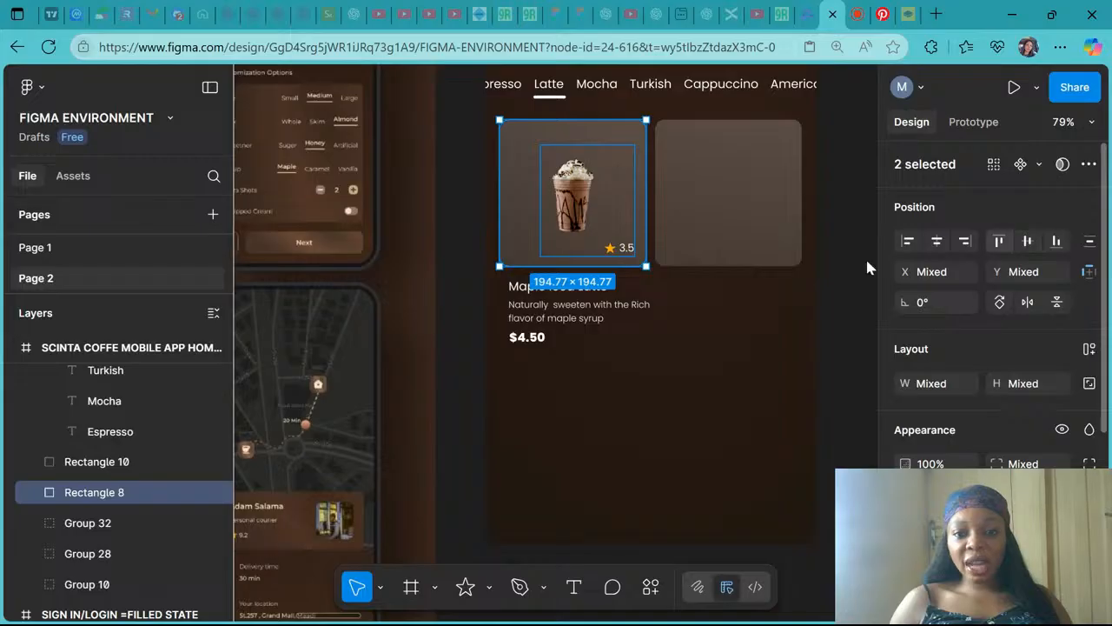
- Ungroup the image and rating
{"action": "right_click", "coordinate": [614, 243]}
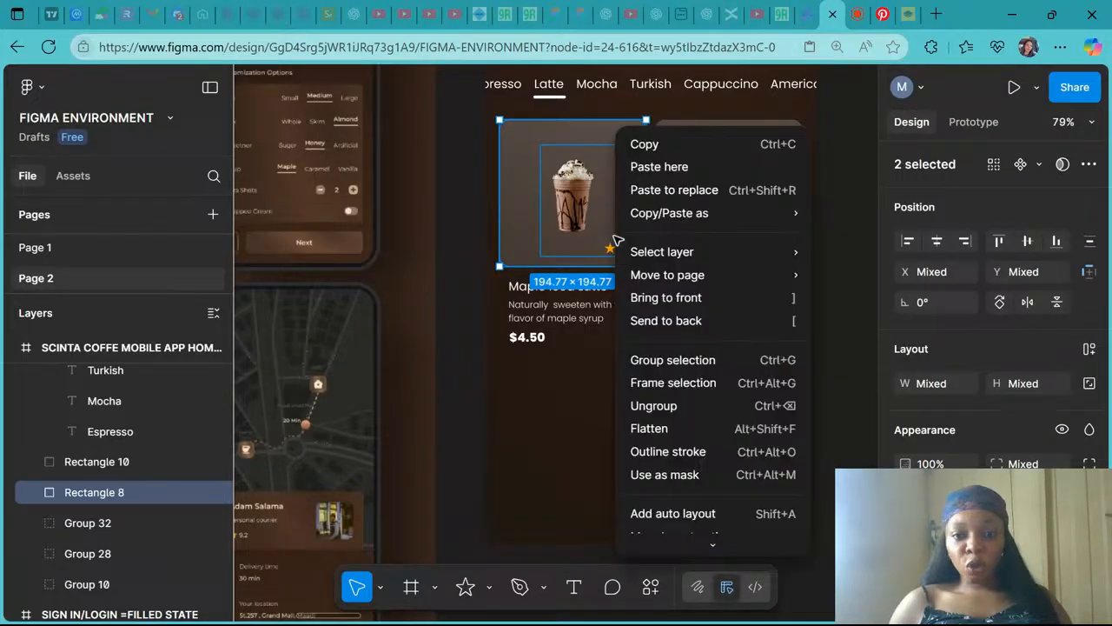
{"action": "left_click", "coordinate": [661, 406]}
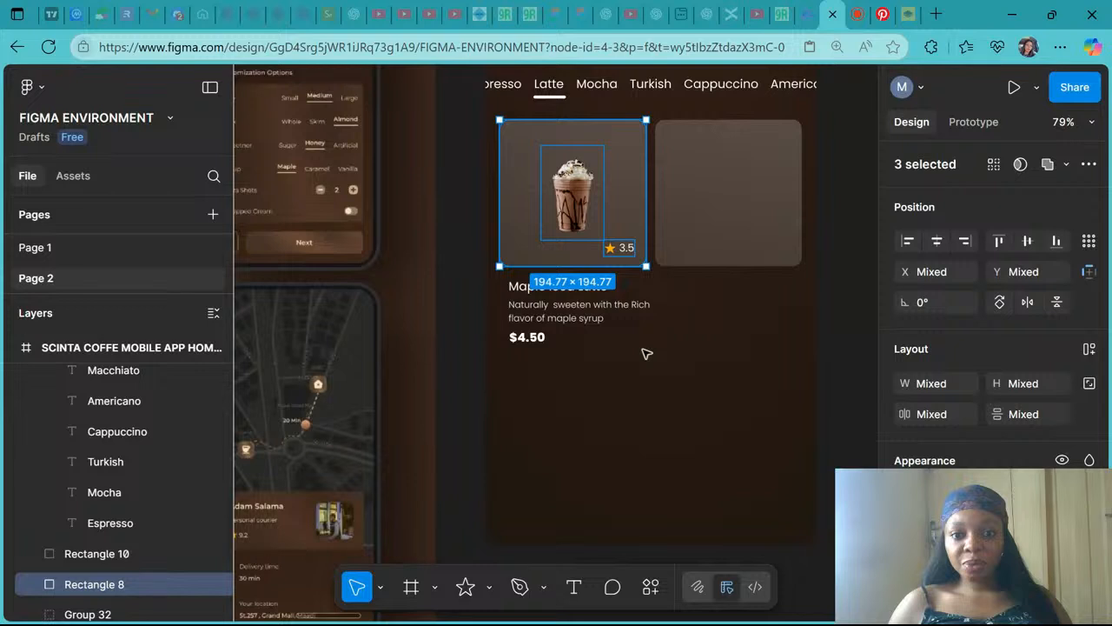
{"action": "left_click", "coordinate": [646, 354]}
- Regroup the drink image and star rating into a single group
{"action": "left_click", "coordinate": [618, 248]}
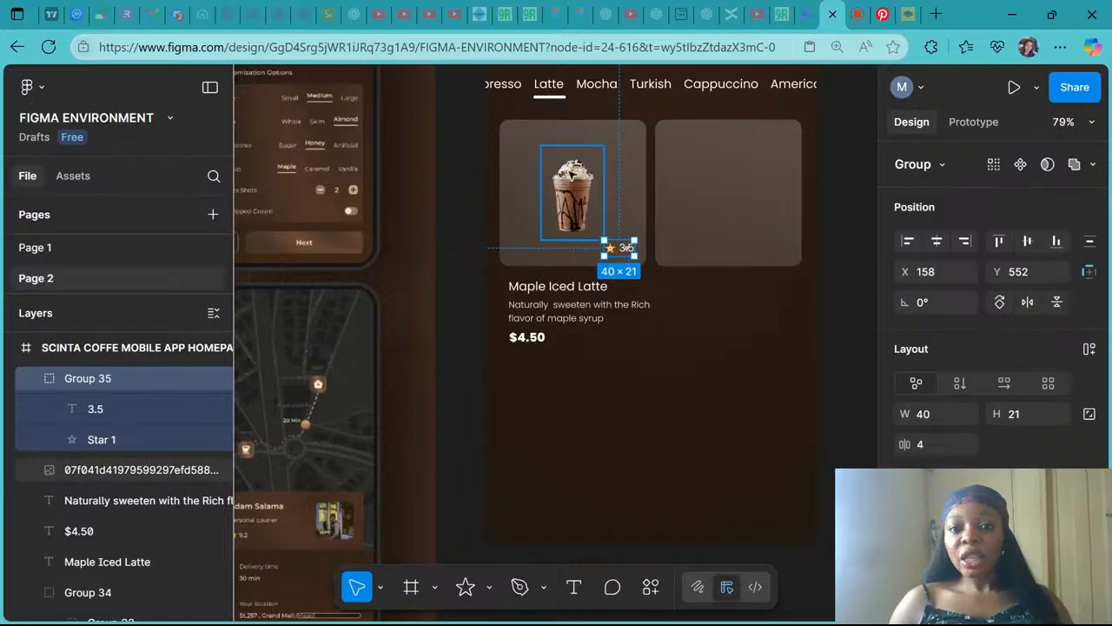
{"action": "left_click", "coordinate": [573, 173]}
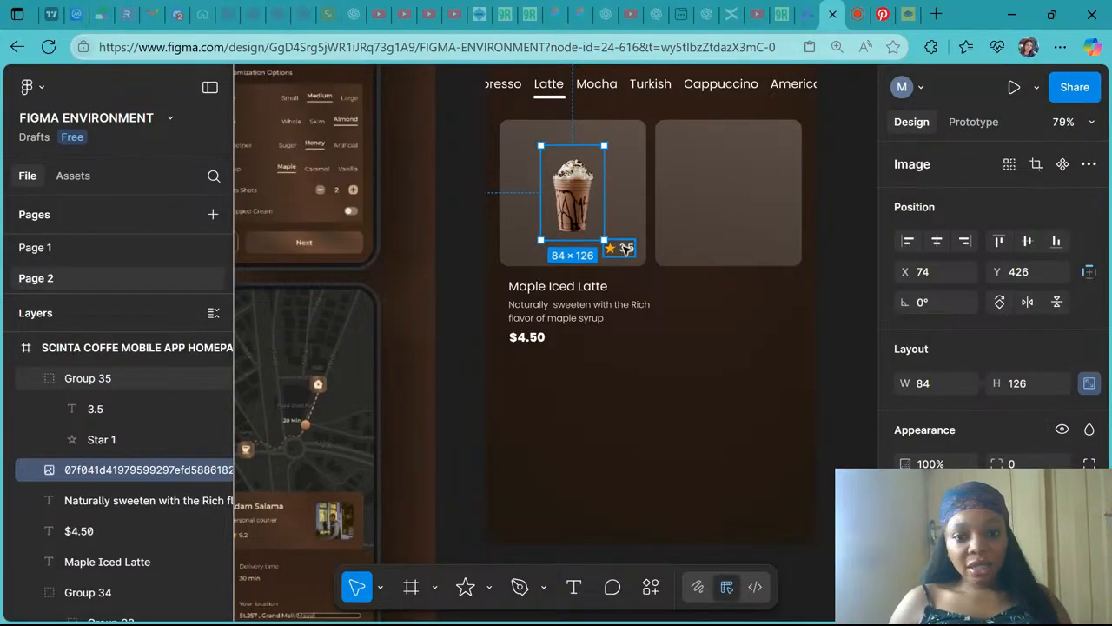
{"action": "left_click", "coordinate": [627, 249], "text": "shift"}
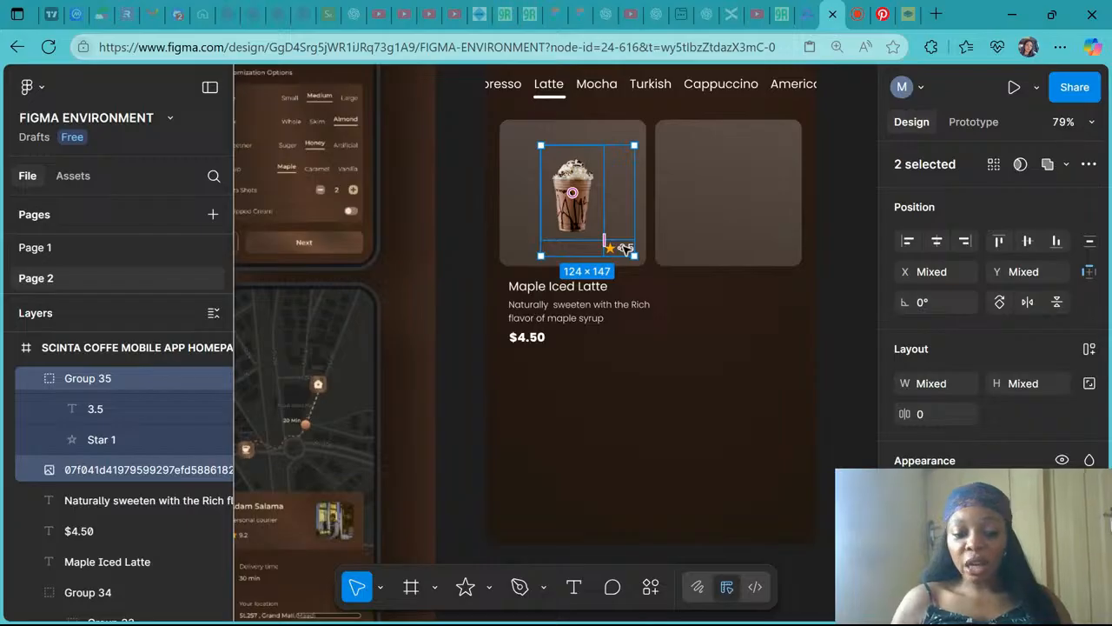
{"action": "key", "text": "ctrl+g"}
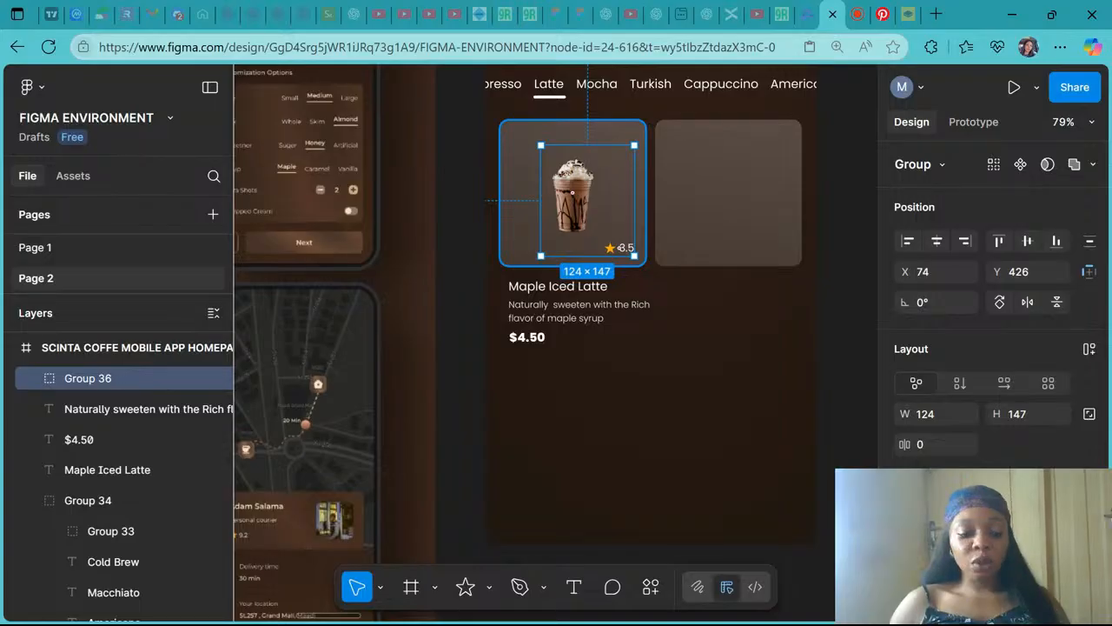
- Group the image-and-rating group together with the card background rectangle
{"action": "left_click", "coordinate": [512, 163], "text": "shift"}
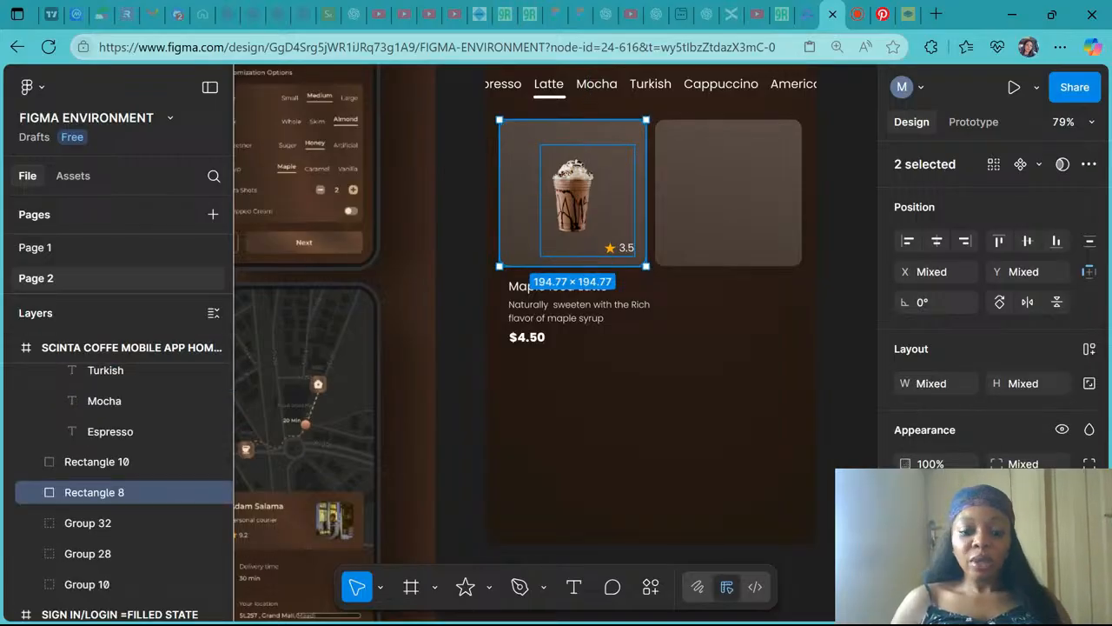
{"action": "key", "text": "ctrl+g"}
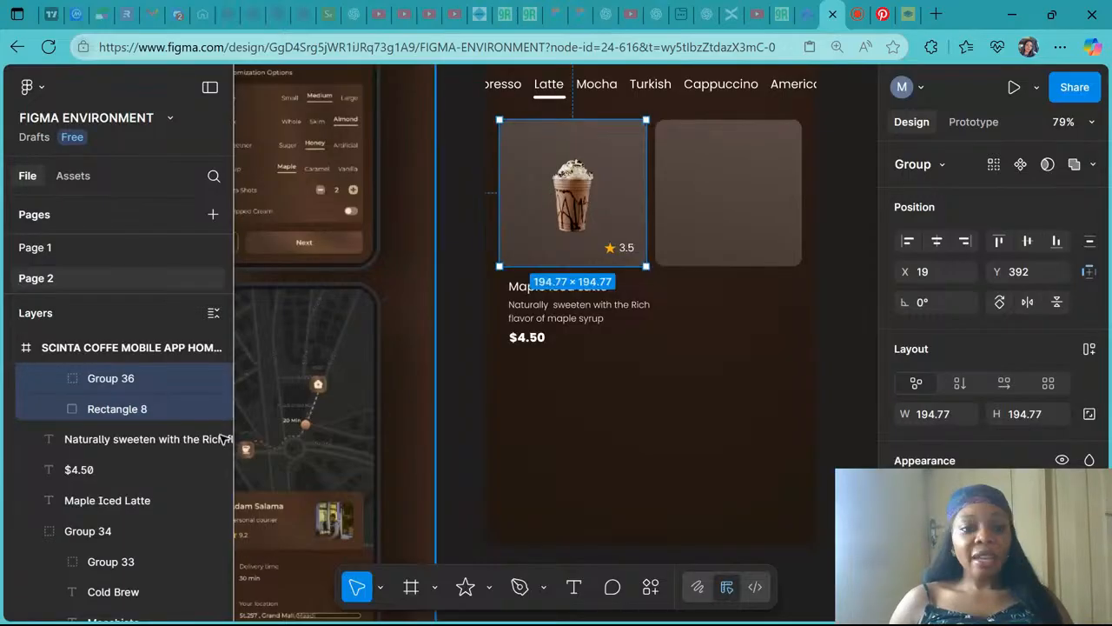
- Toggle the visibility of the card's image groups to check what each contains
{"action": "left_click", "coordinate": [214, 379]}
{"action": "left_click", "coordinate": [214, 379]}
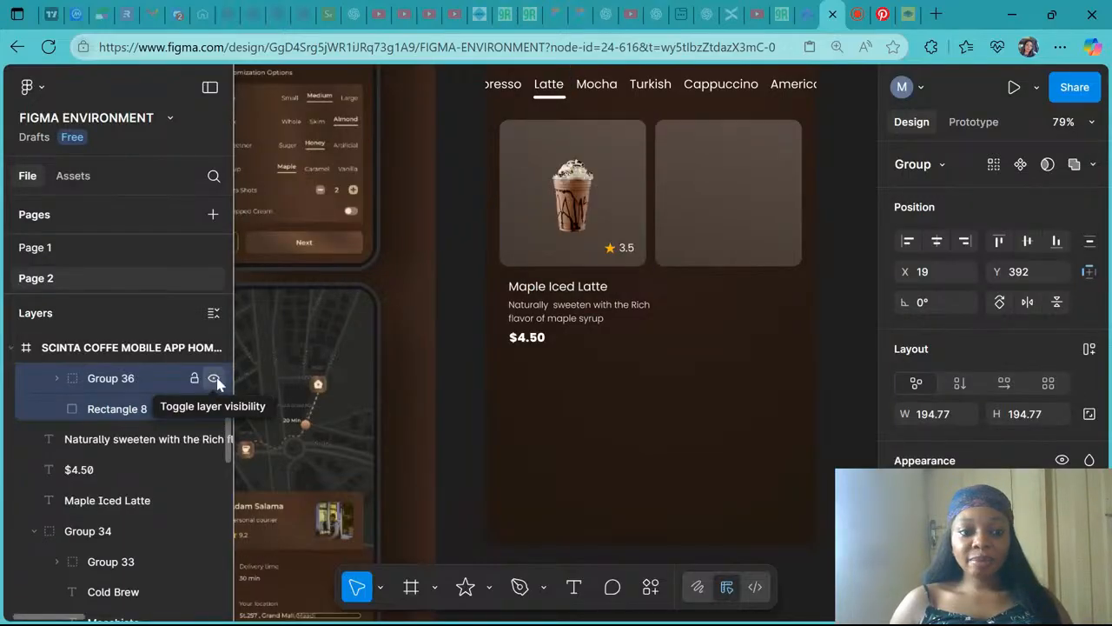
{"action": "left_click", "coordinate": [213, 379]}
{"action": "scroll", "coordinate": [207, 386], "scroll_direction": "up", "scroll_amount": 2}
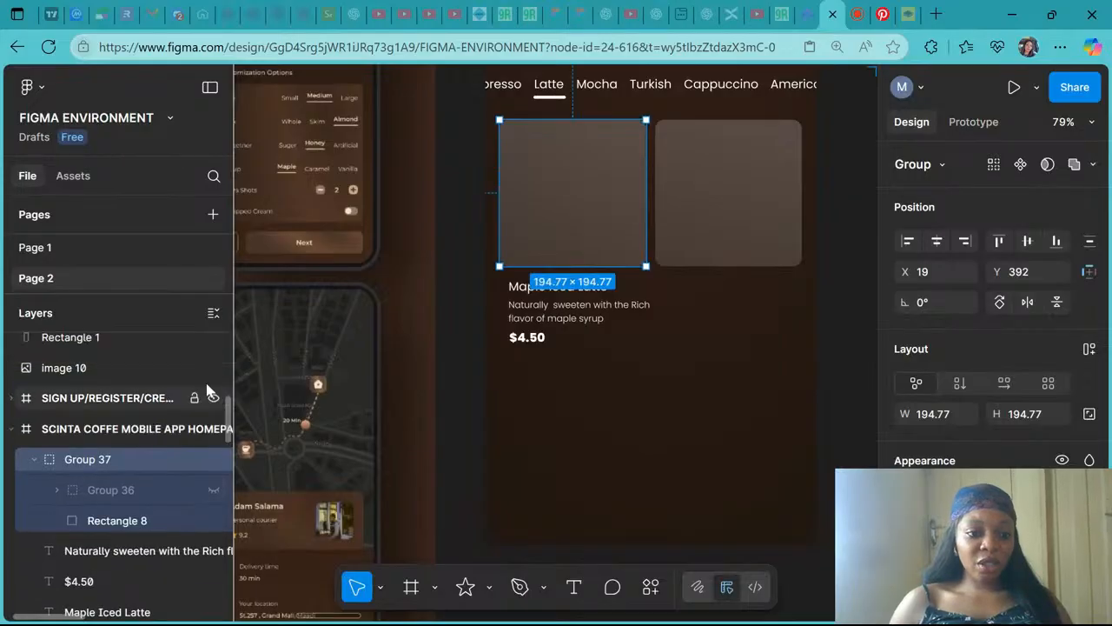
{"action": "left_click", "coordinate": [214, 490]}
{"action": "left_click", "coordinate": [214, 459]}
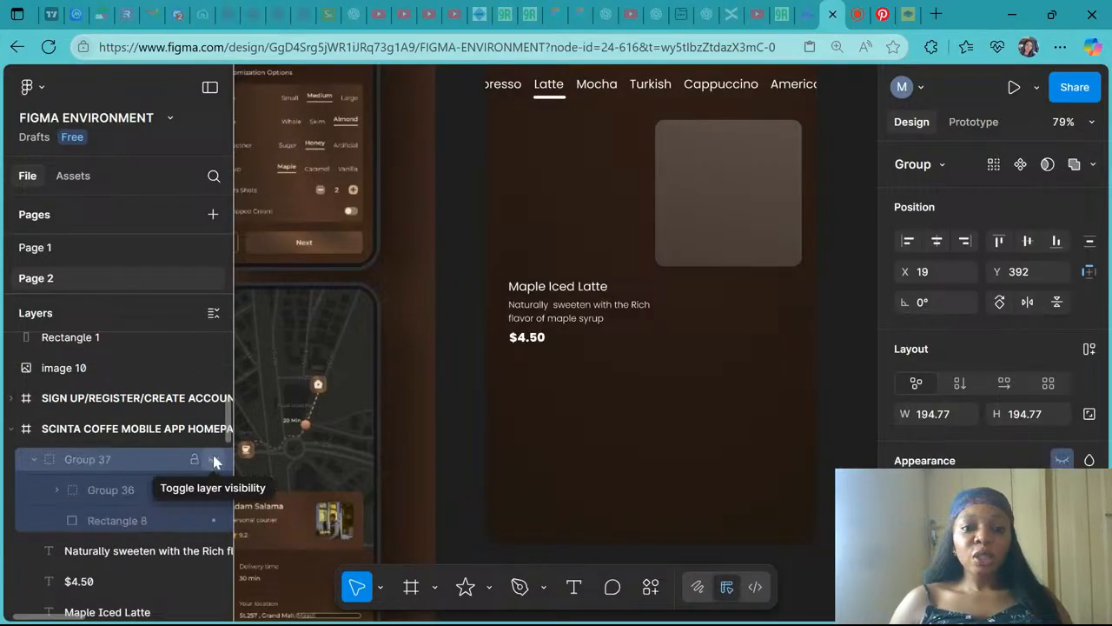
{"action": "left_click", "coordinate": [213, 460]}
{"action": "left_click", "coordinate": [214, 459]}
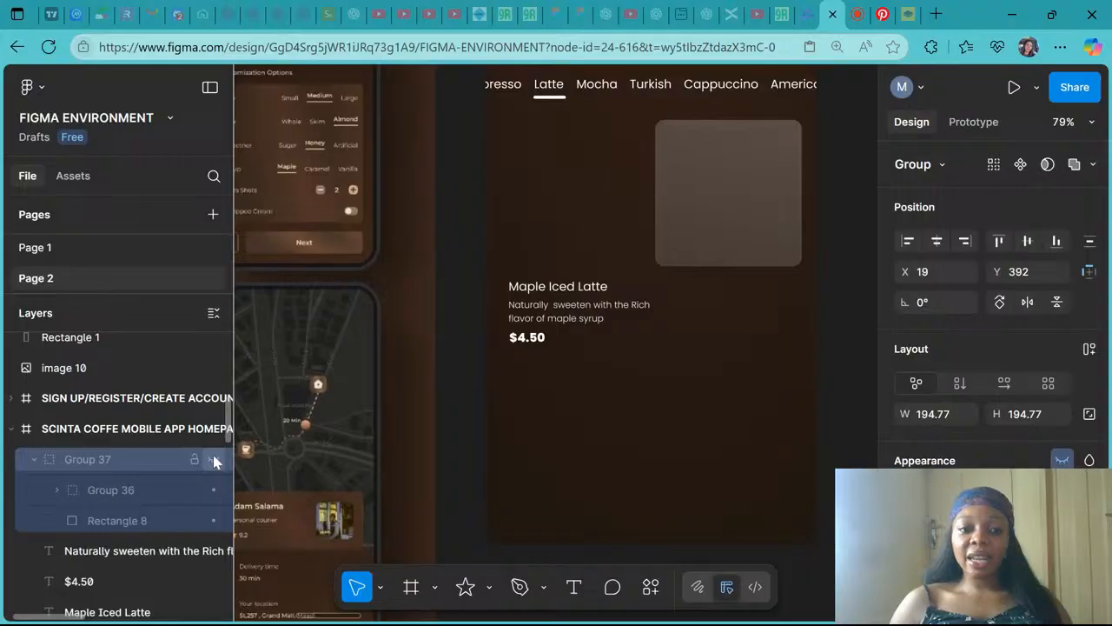
{"action": "left_click", "coordinate": [214, 460]}
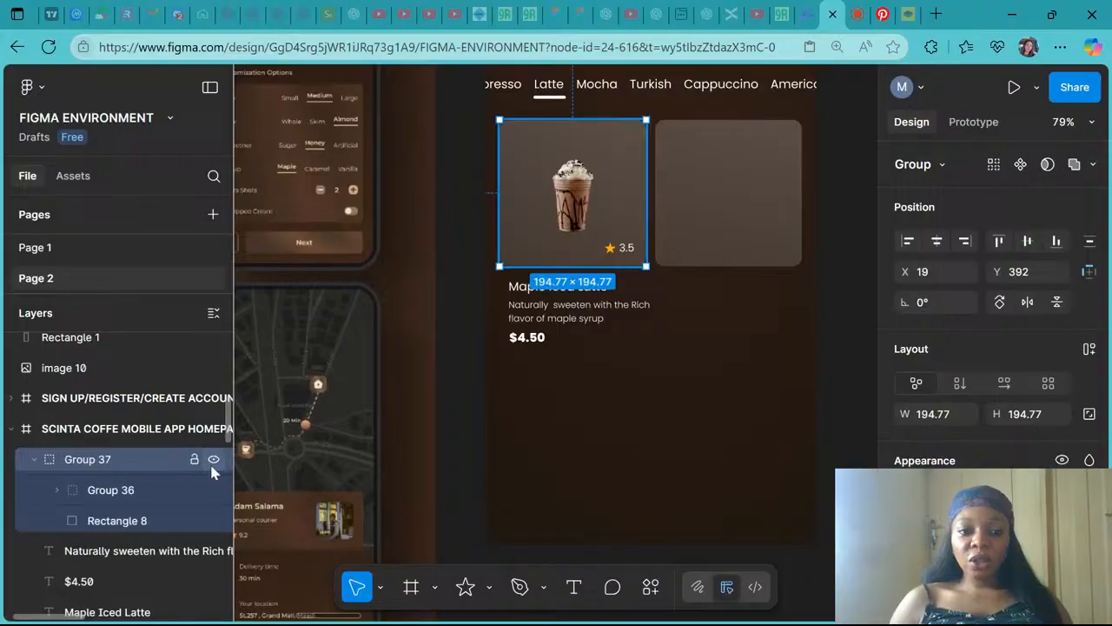
{"action": "left_click", "coordinate": [214, 459]}
{"action": "left_click", "coordinate": [214, 459]}
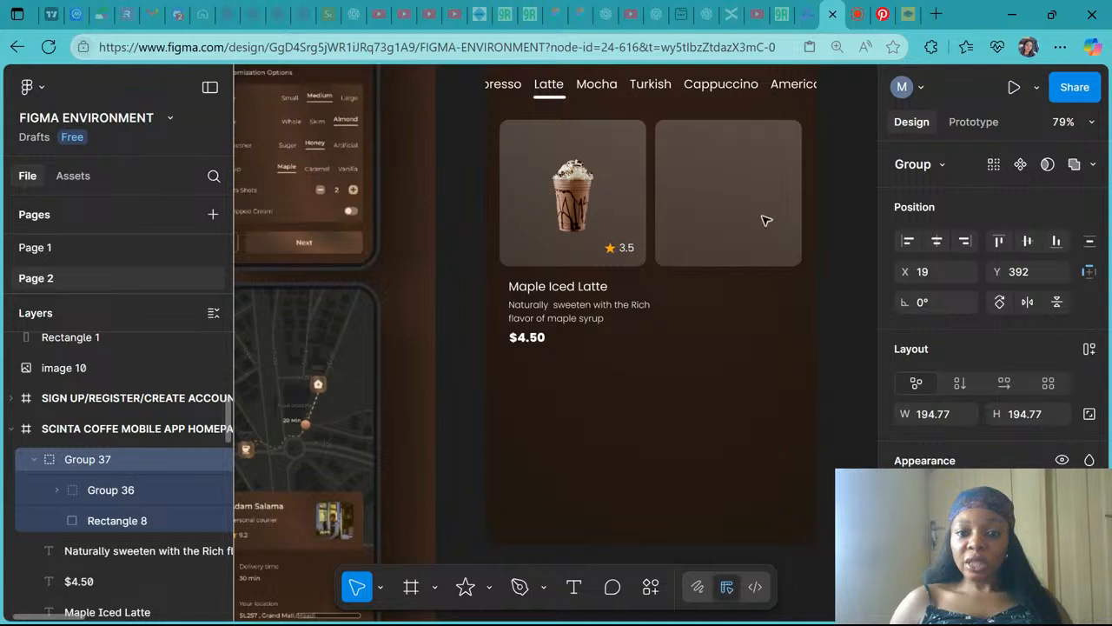
- Group the product title with its description, then group that with the price
{"action": "scroll", "coordinate": [556, 278], "scroll_direction": "down", "scroll_amount": 1}
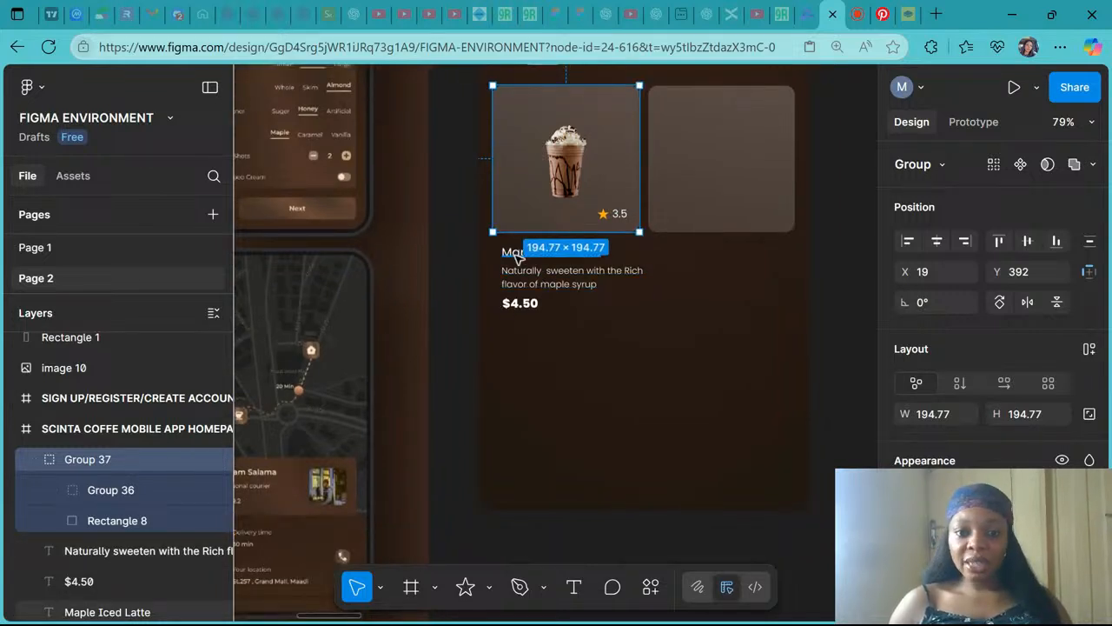
{"action": "left_click", "coordinate": [516, 252]}
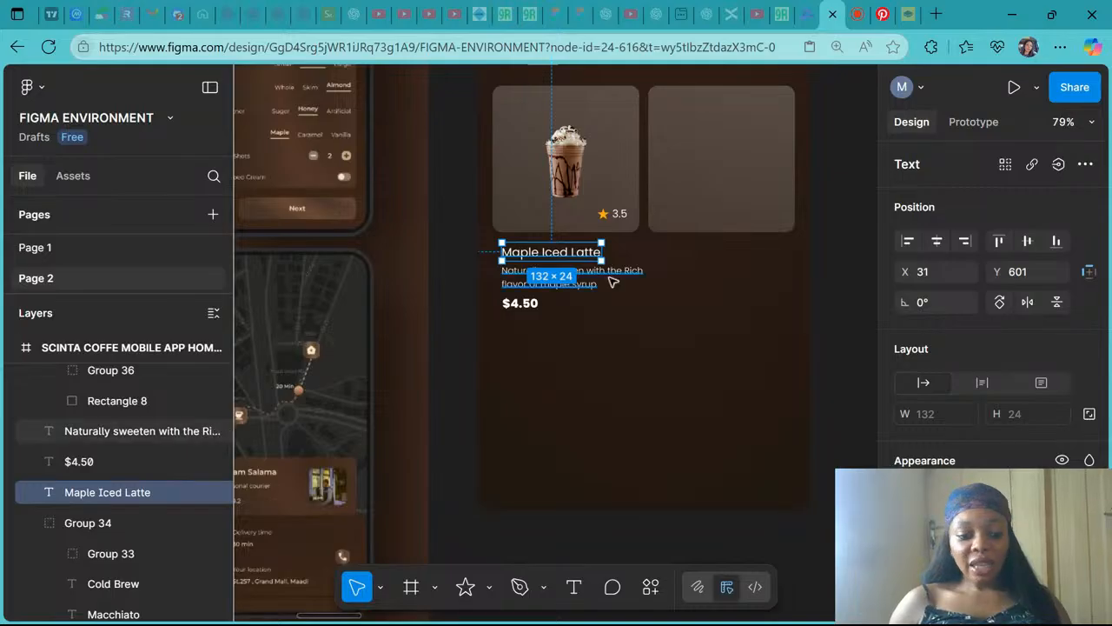
{"action": "left_click", "coordinate": [613, 282], "text": "shift"}
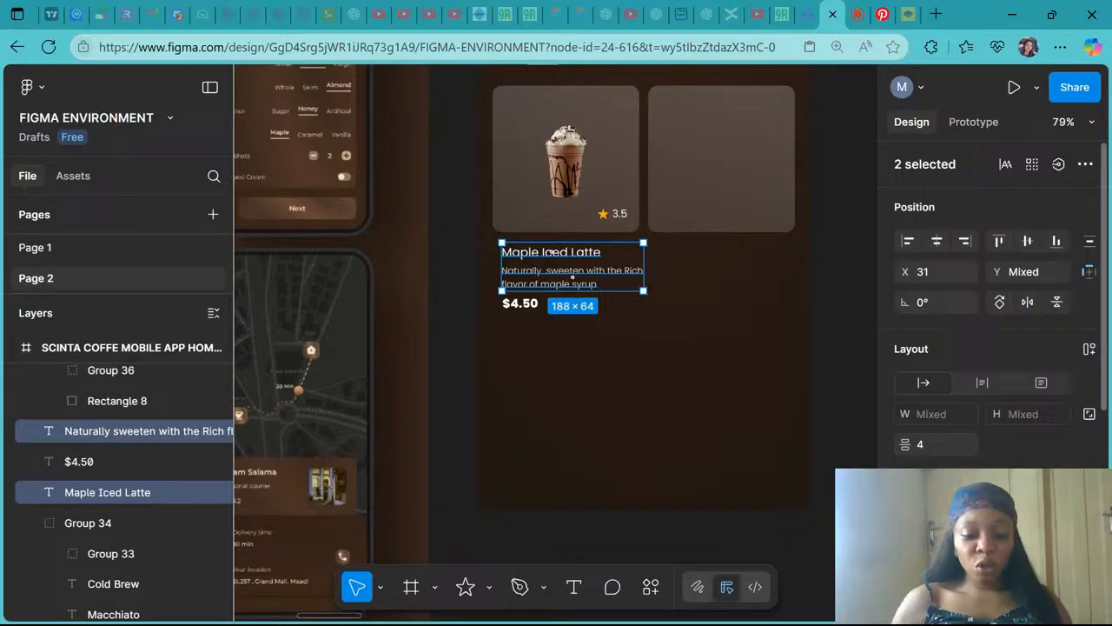
{"action": "key", "text": "ctrl+g"}
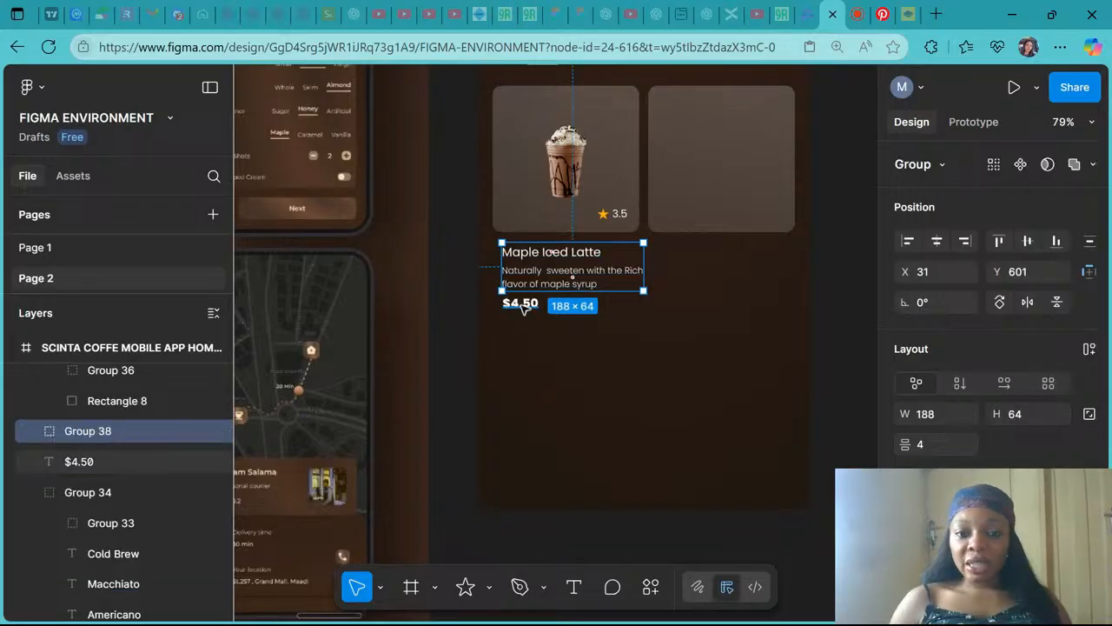
{"action": "left_click", "coordinate": [521, 305], "text": "shift"}
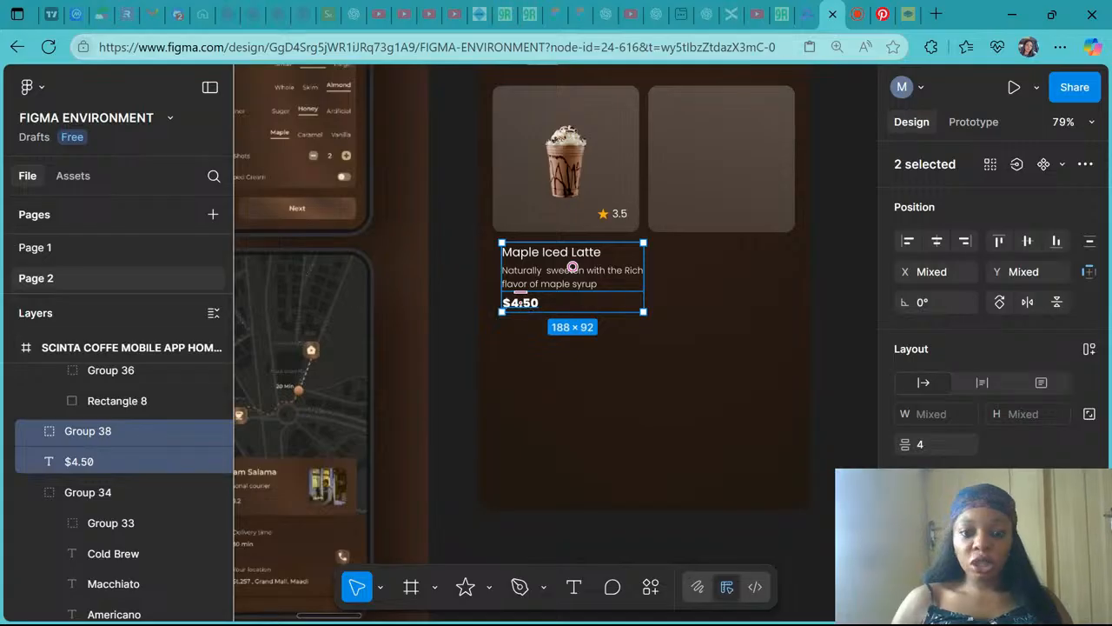
{"action": "key", "text": "ctrl+g"}
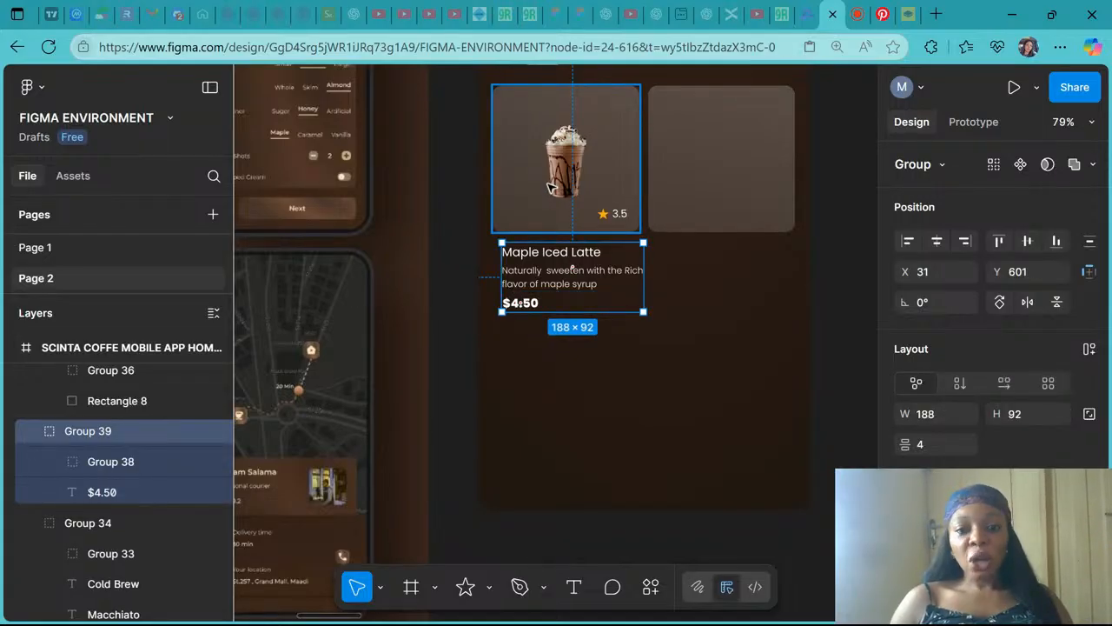
- Left-align the text group with the image card and group both into one product card
{"action": "left_click", "coordinate": [551, 187], "text": "shift"}
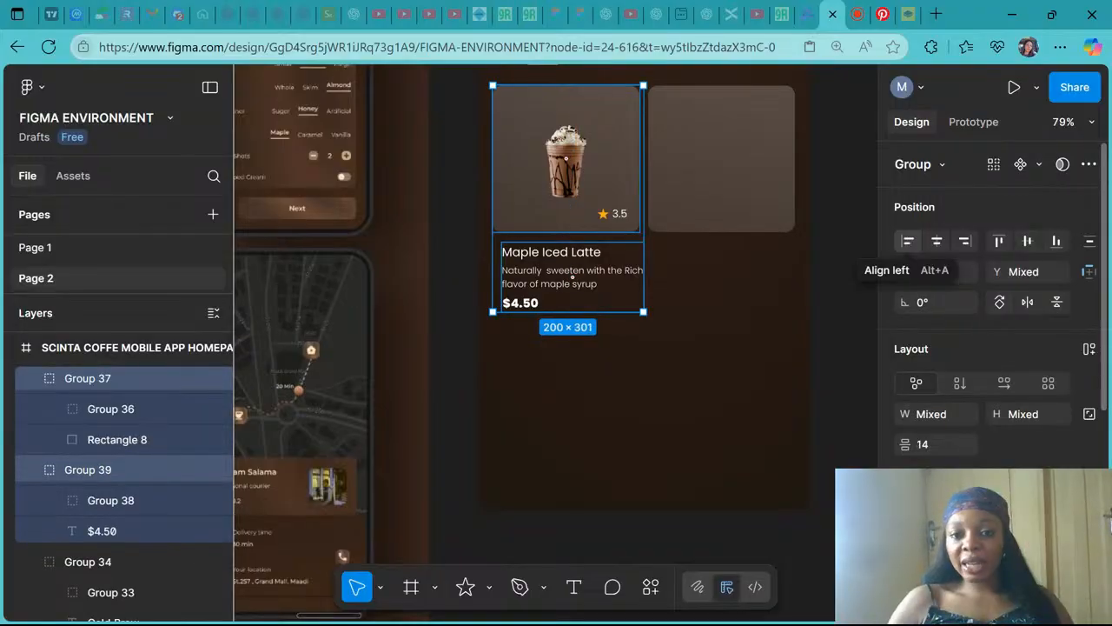
{"action": "left_click", "coordinate": [908, 241]}
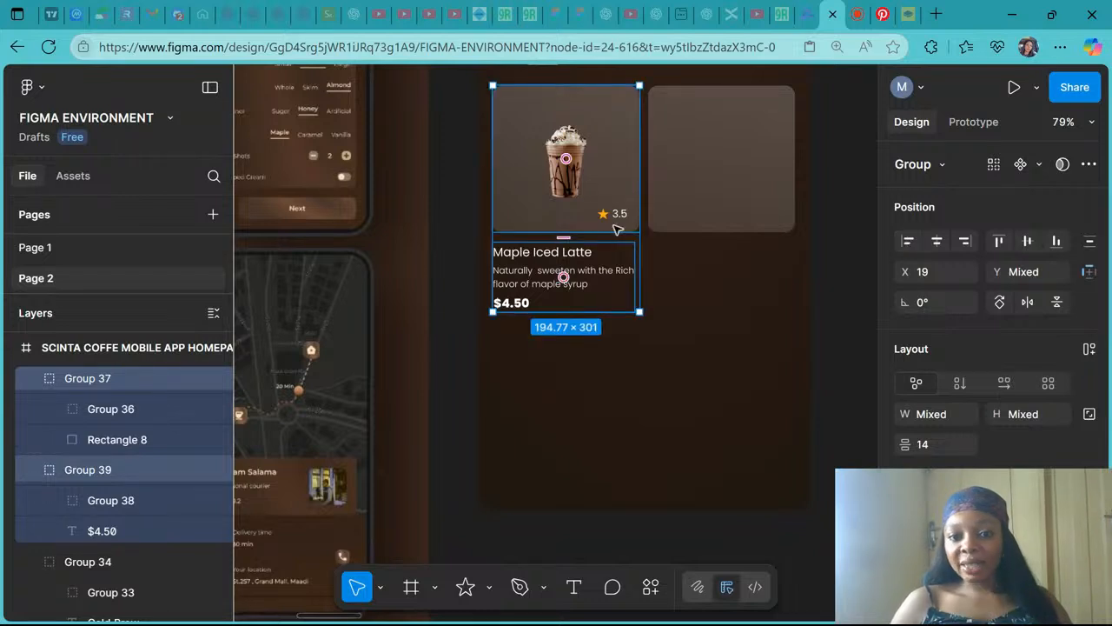
{"action": "key", "text": "ctrl+g"}
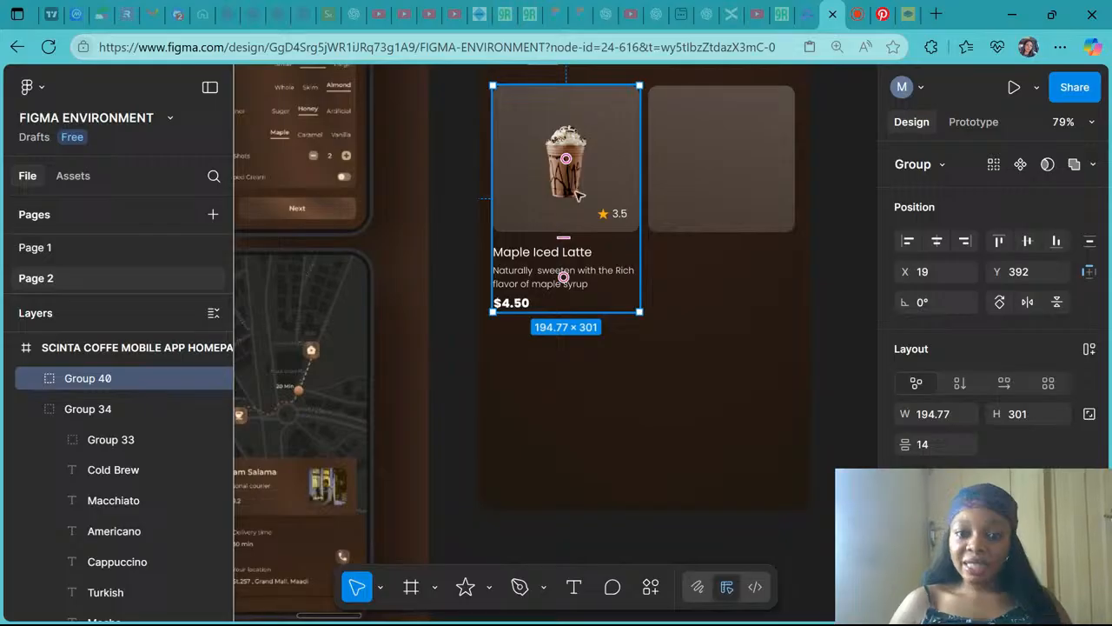
{"action": "left_click_drag", "start_coordinate": [580, 276], "coordinate": [579, 324]}
{"action": "key", "text": "ctrl+z"}
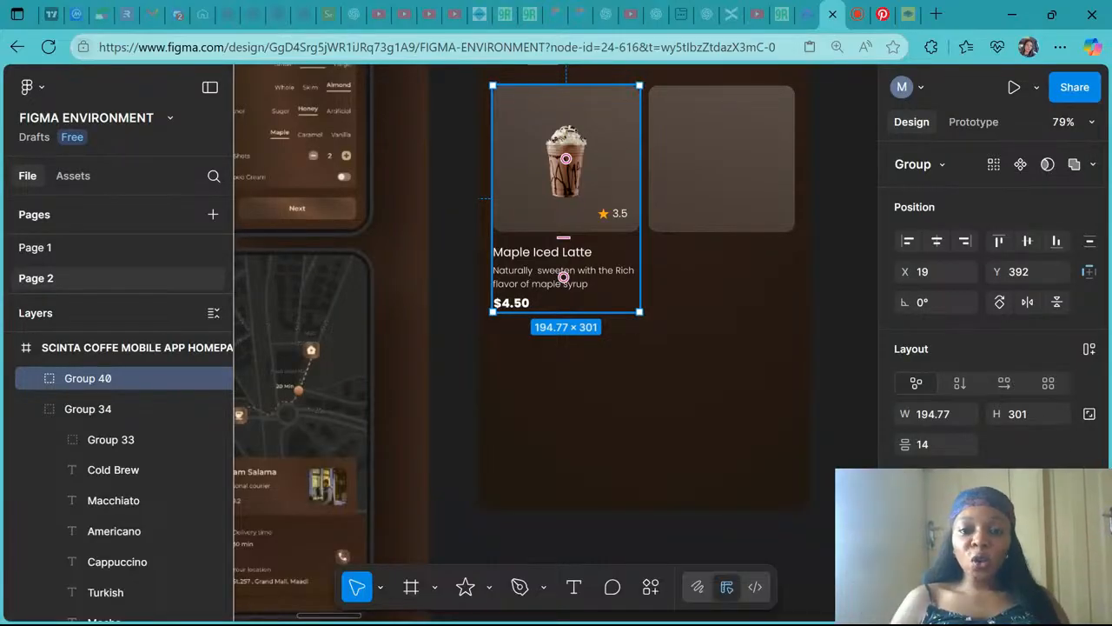
{"action": "scroll", "coordinate": [565, 159], "scroll_direction": "down", "scroll_amount": 5}
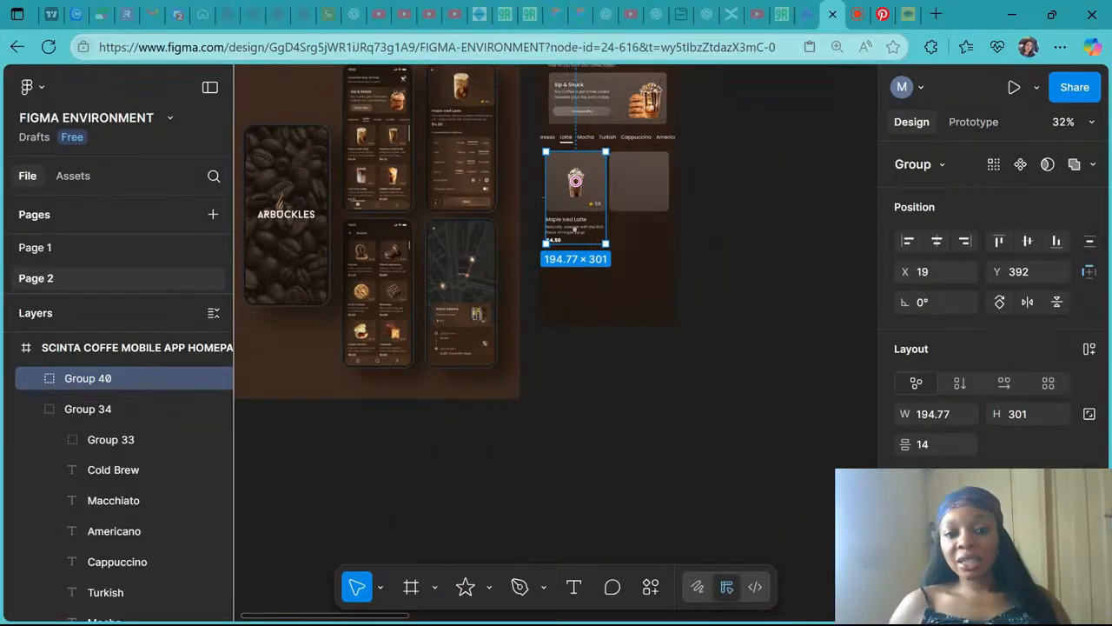
{"action": "scroll", "coordinate": [584, 430], "scroll_direction": "down", "scroll_amount": 2}
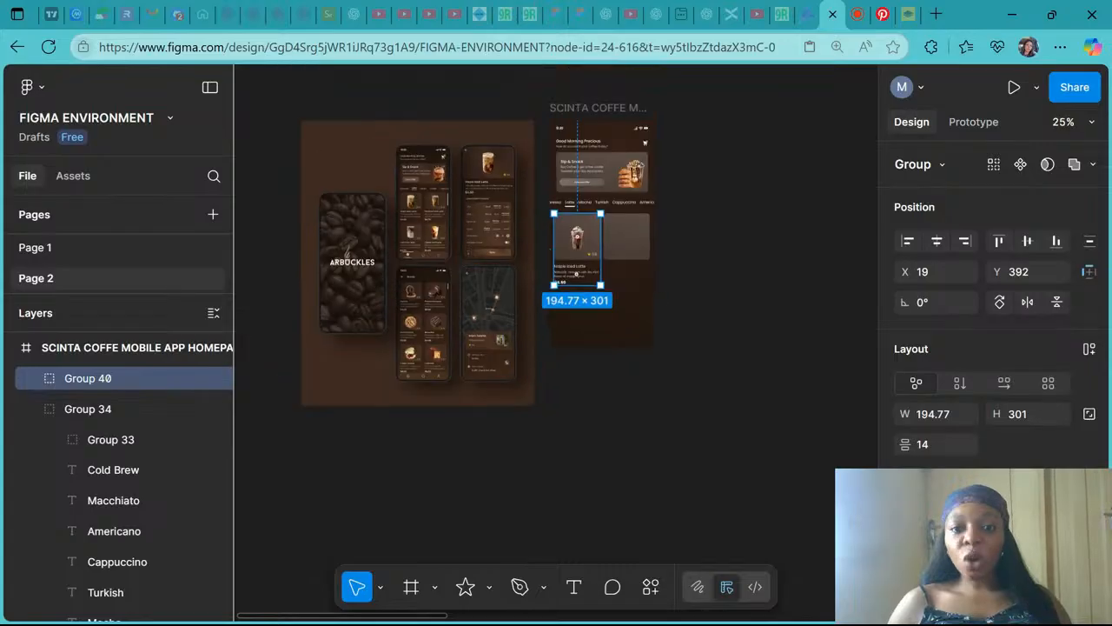
{"action": "left_click", "coordinate": [596, 108]}
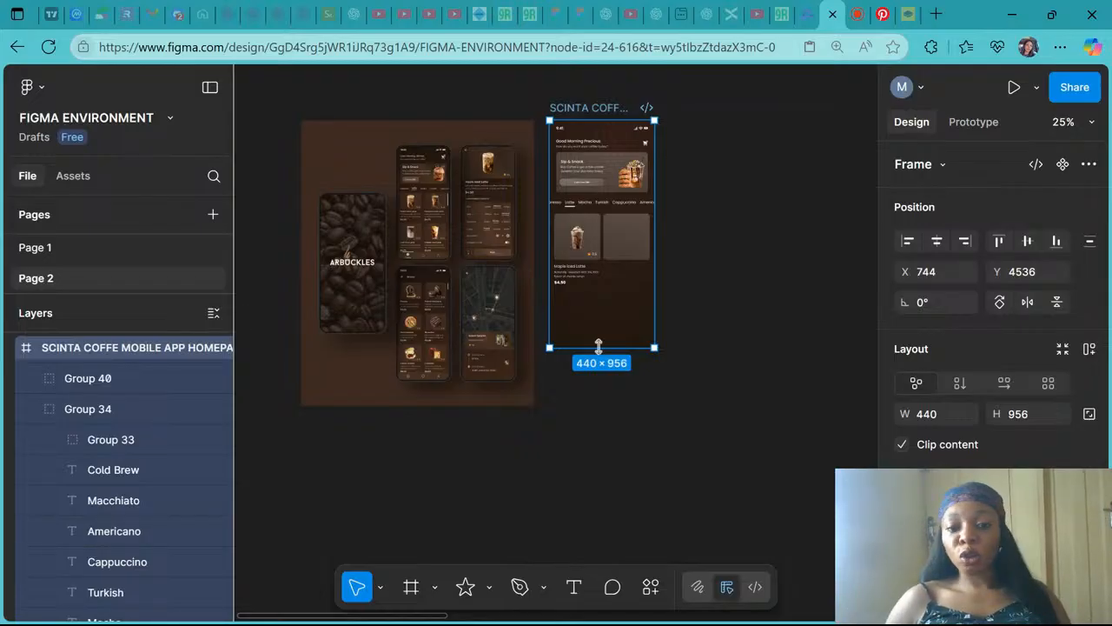
{"action": "left_click_drag", "start_coordinate": [598, 347], "coordinate": [610, 523]}
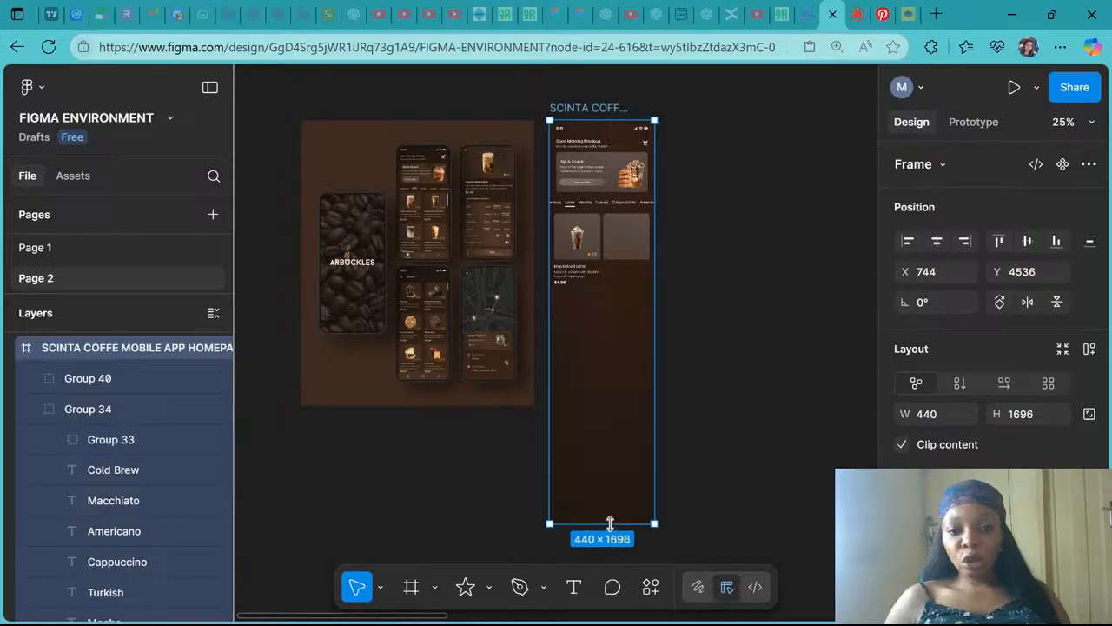
{"action": "key", "text": "ctrl+z"}
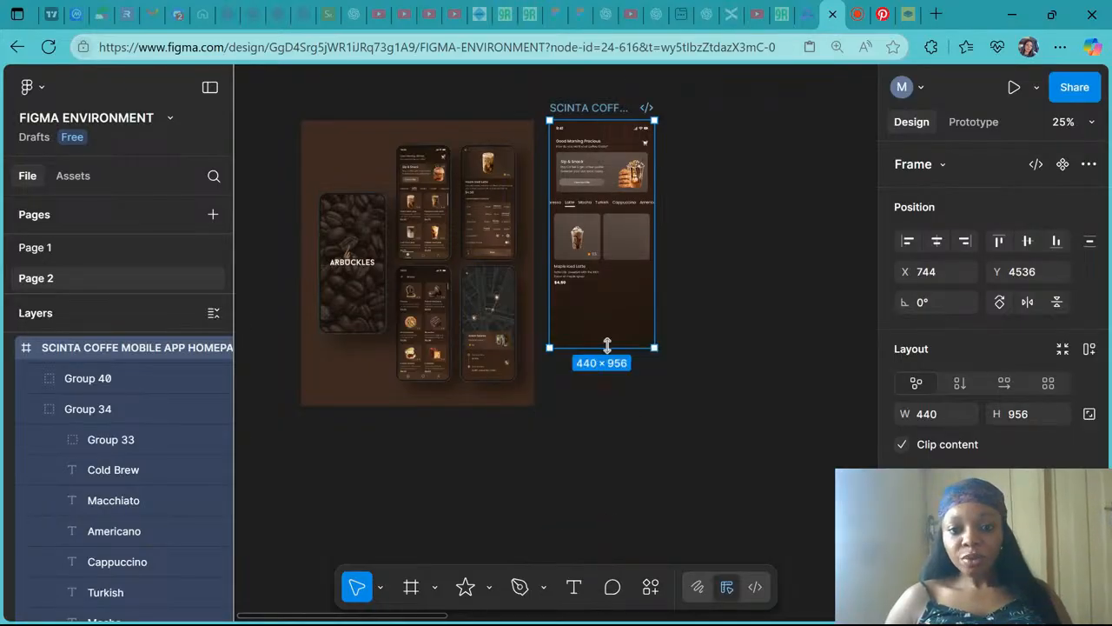
{"action": "left_click_drag", "start_coordinate": [606, 346], "coordinate": [596, 462]}
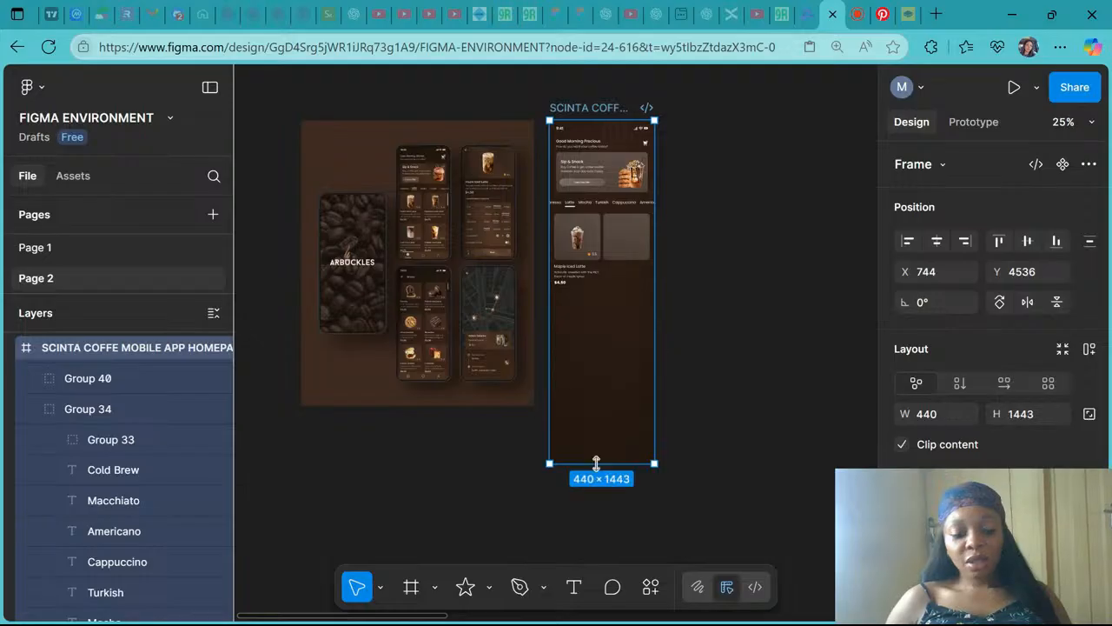
{"action": "key", "text": "ctrl+z"}
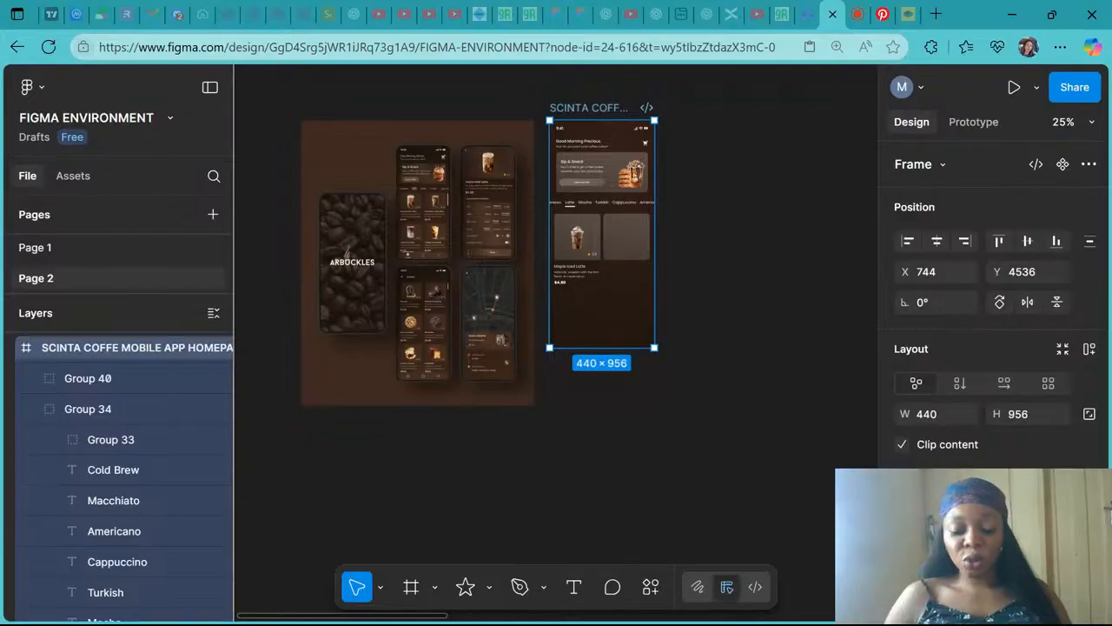
- Extend the homepage frame's height to 1302
{"action": "left_click_drag", "start_coordinate": [601, 347], "coordinate": [597, 430]}
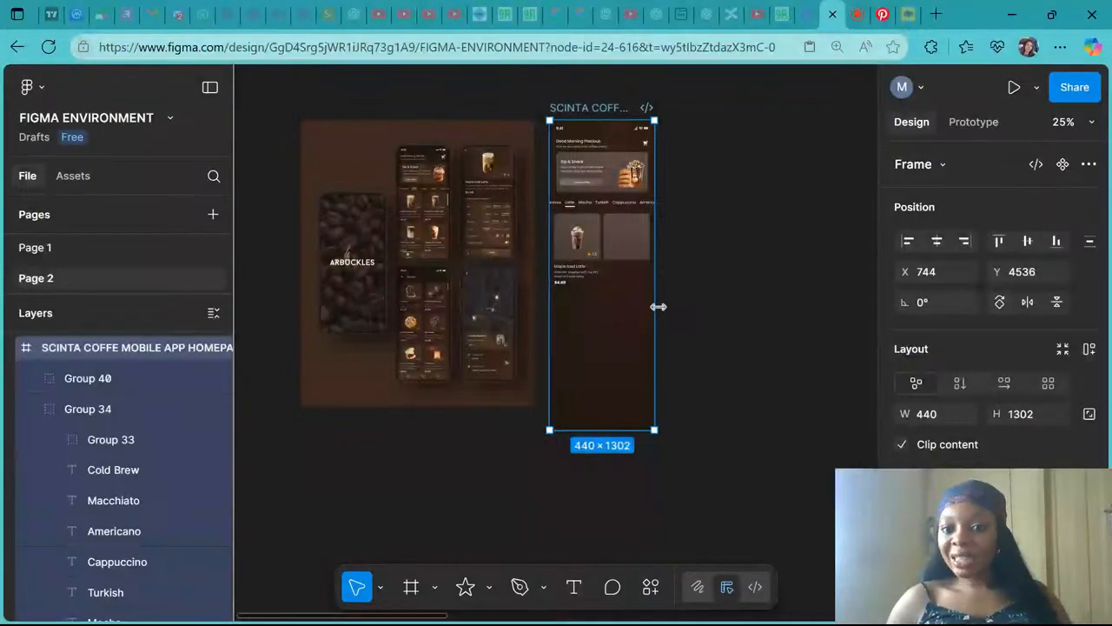
{"action": "left_click_drag", "start_coordinate": [656, 305], "coordinate": [827, 322]}
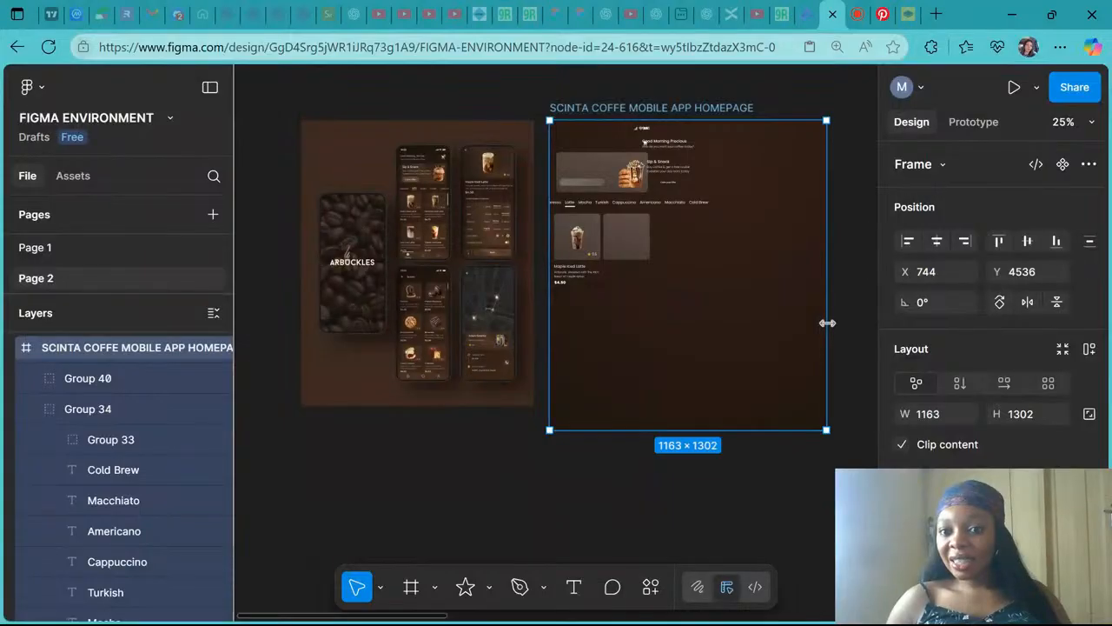
{"action": "key", "text": "ctrl+z"}
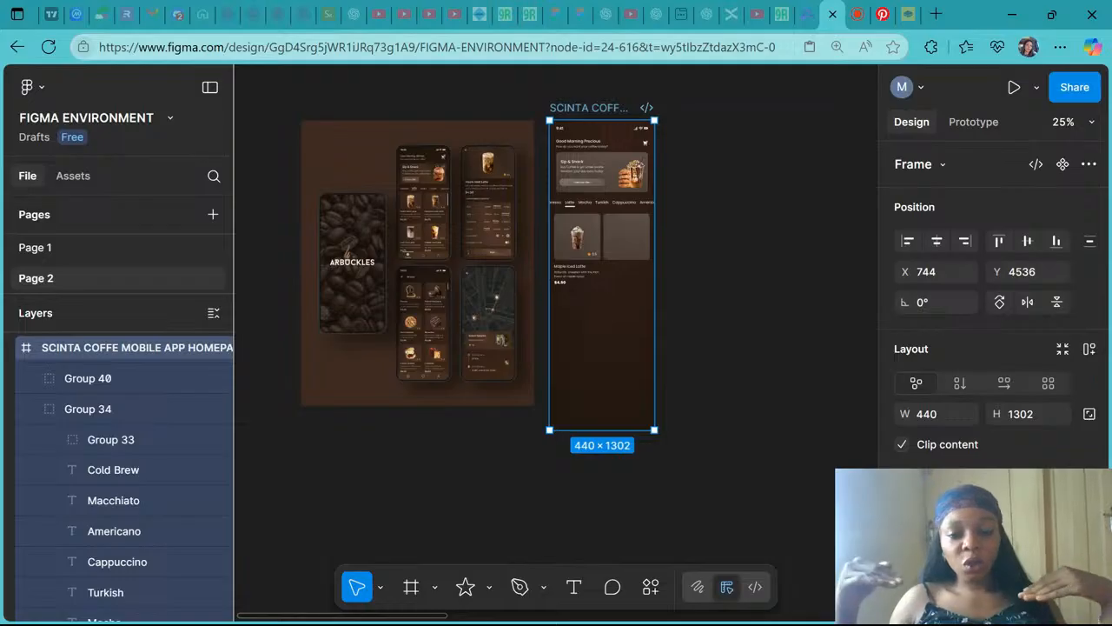
- Replace the empty second card rectangle with a copy of the first product card
{"action": "scroll", "coordinate": [614, 224], "scroll_direction": "up", "scroll_amount": 5}
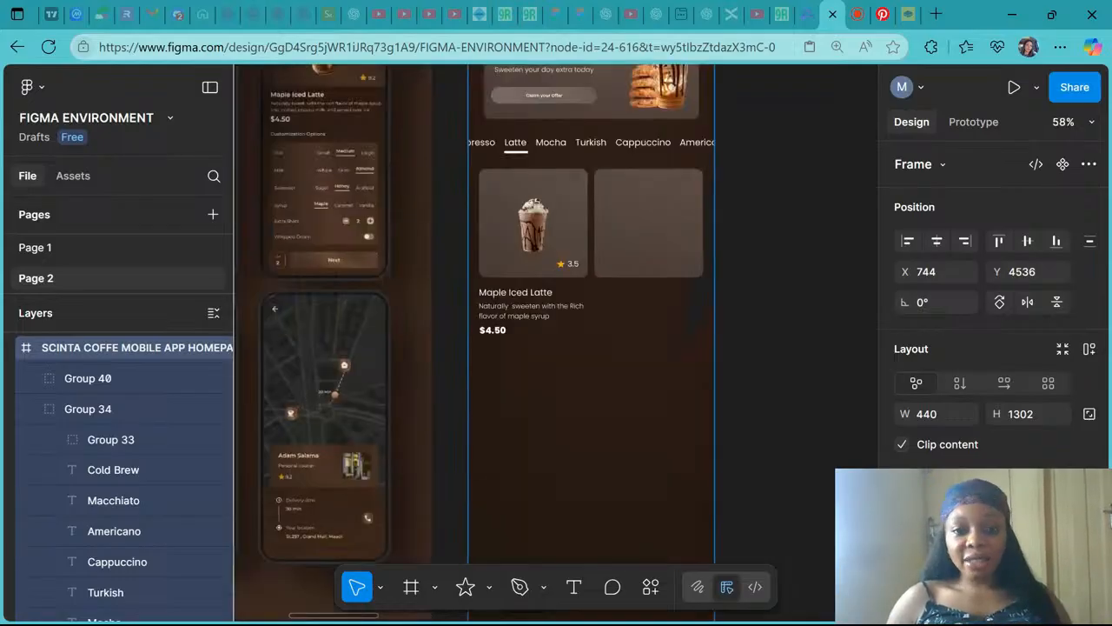
{"action": "scroll", "coordinate": [521, 261], "scroll_direction": "right", "scroll_amount": 2}
{"action": "left_click", "coordinate": [489, 268]}
{"action": "left_click", "coordinate": [489, 268]}
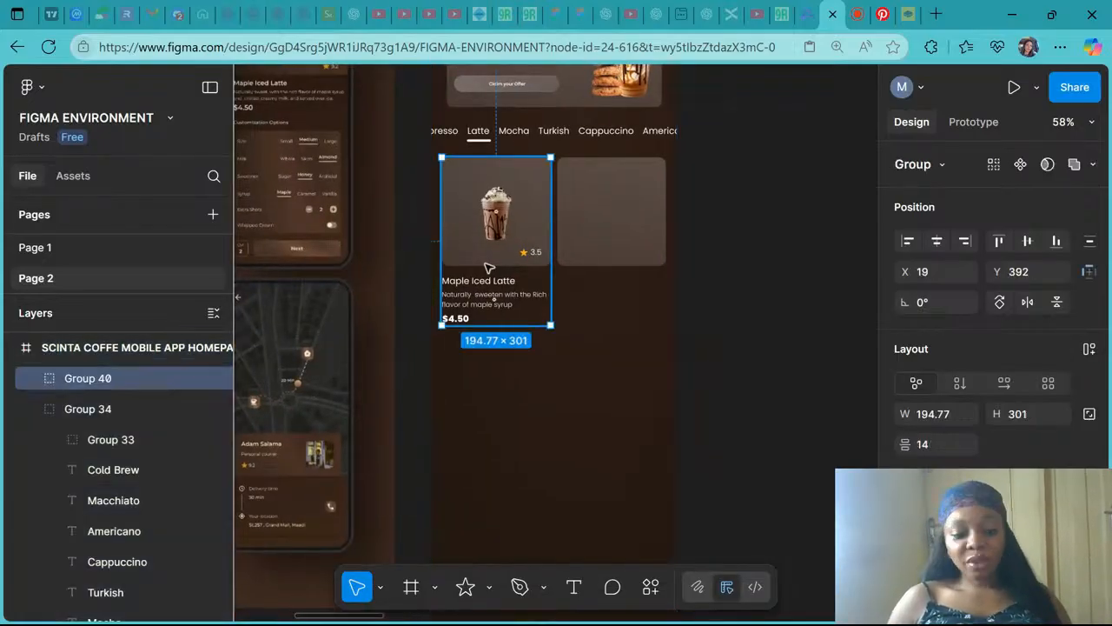
{"action": "left_click", "coordinate": [629, 244]}
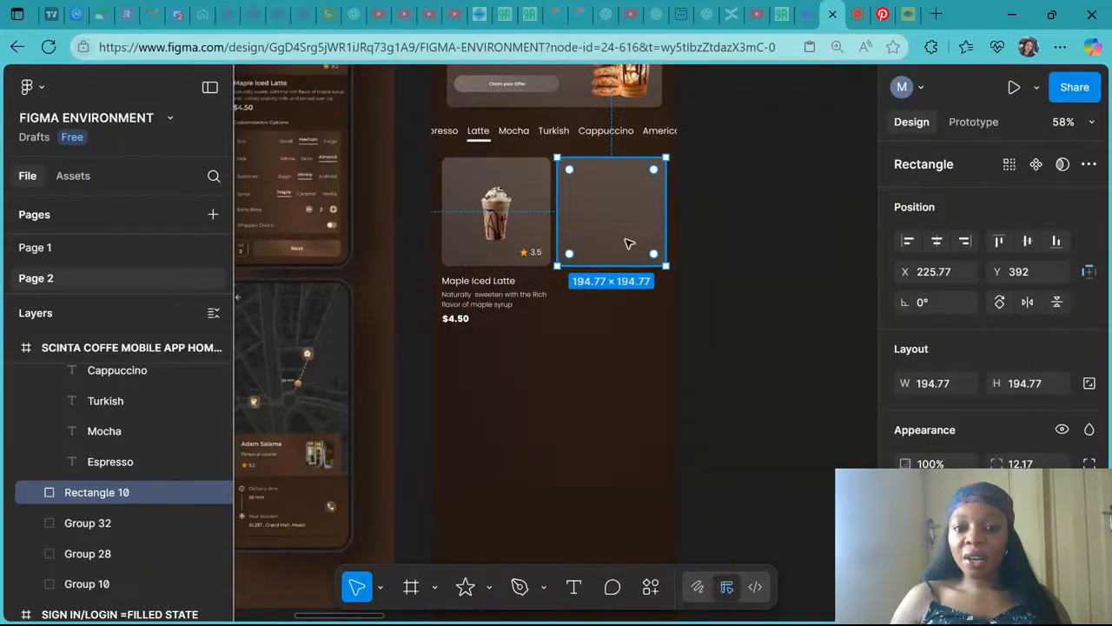
{"action": "key", "text": "ctrl+shift+r"}
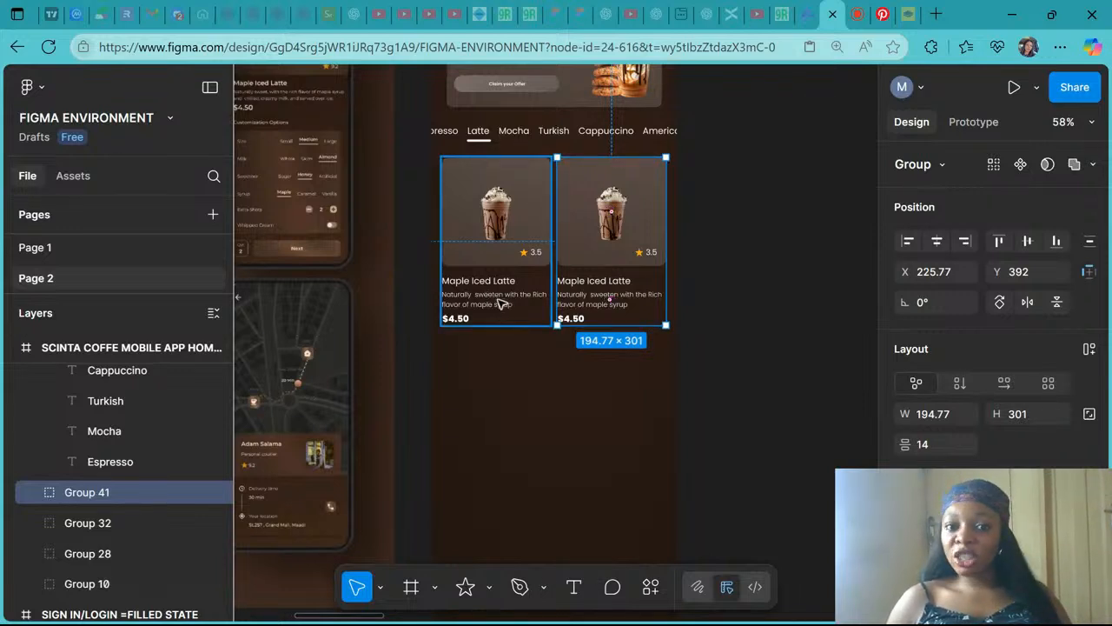
- Group the two side-by-side product cards into one row
{"action": "scroll", "coordinate": [502, 211], "scroll_direction": "down", "scroll_amount": 5}
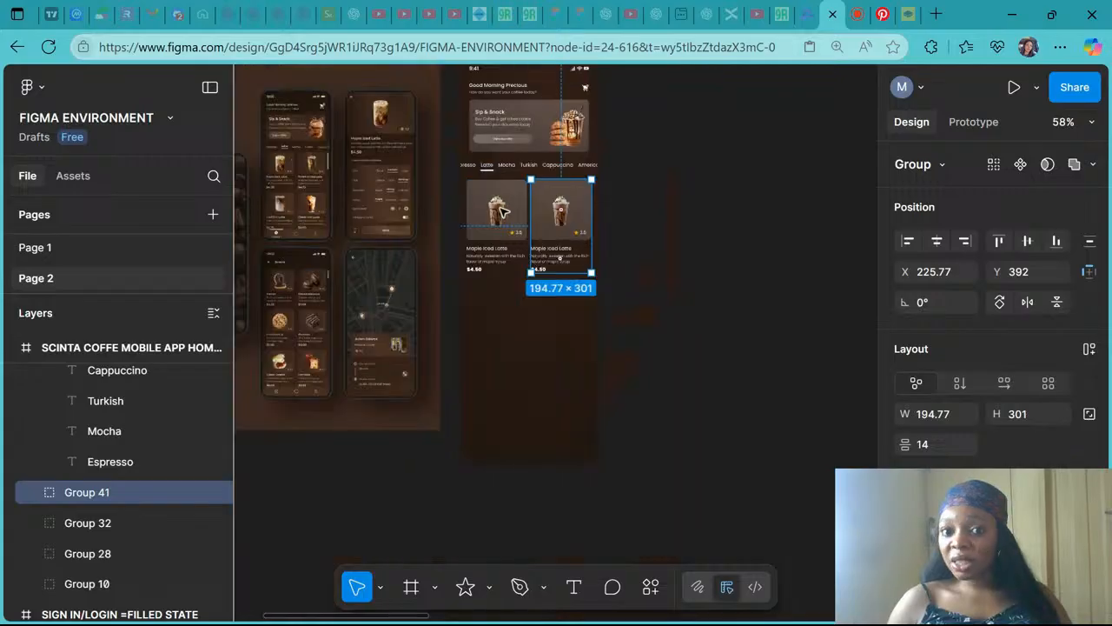
{"action": "left_click", "coordinate": [594, 260]}
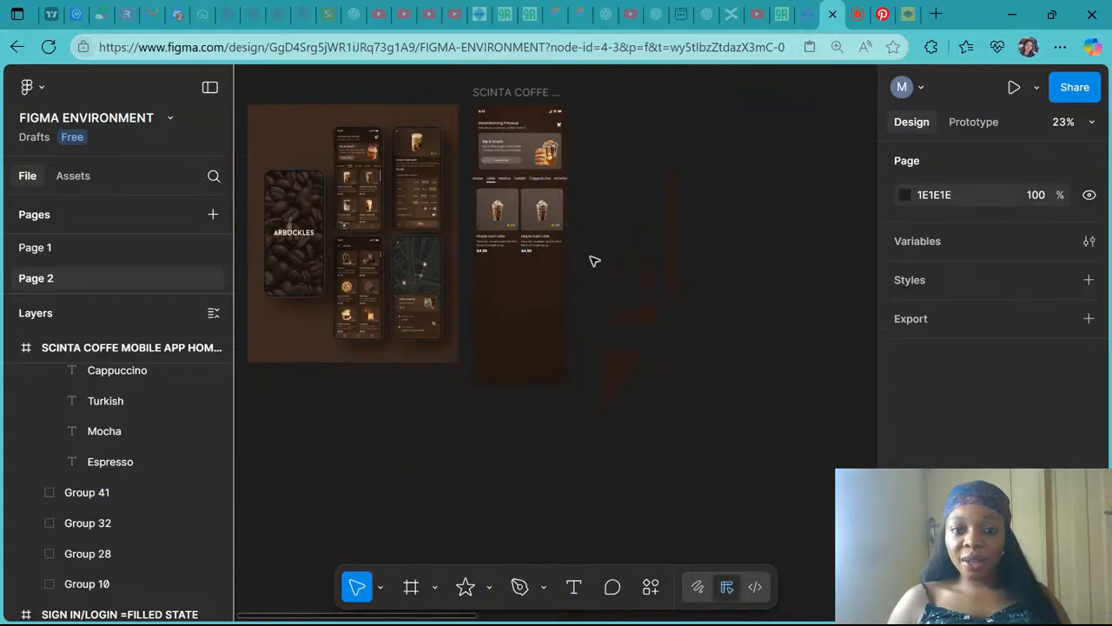
{"action": "left_click", "coordinate": [504, 229]}
{"action": "left_click", "coordinate": [552, 236], "text": "shift"}
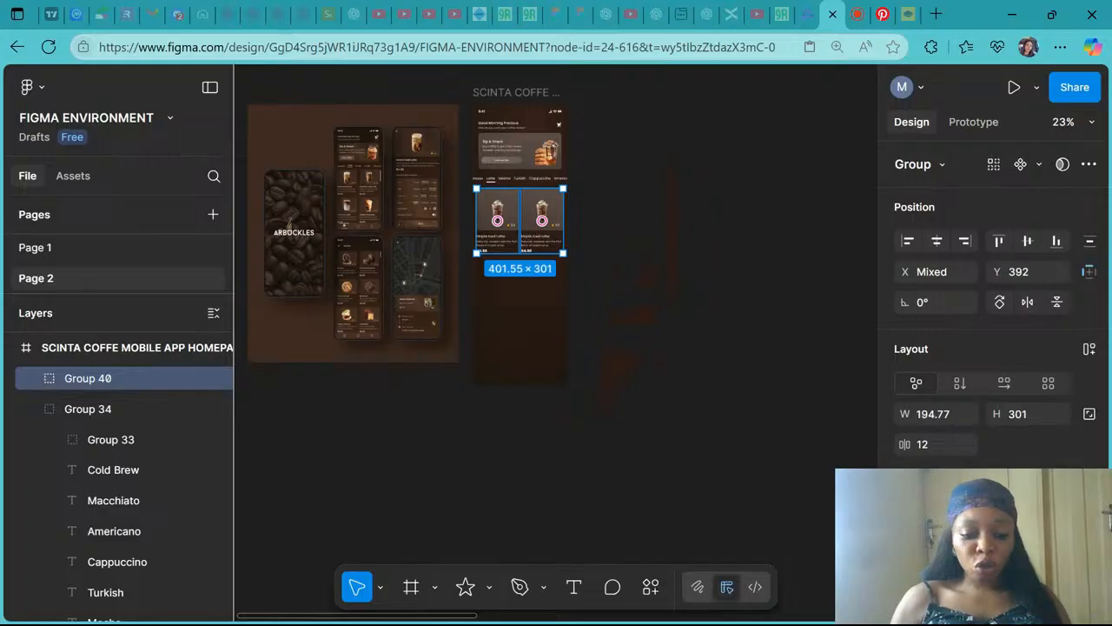
{"action": "key", "text": "ctrl+g"}
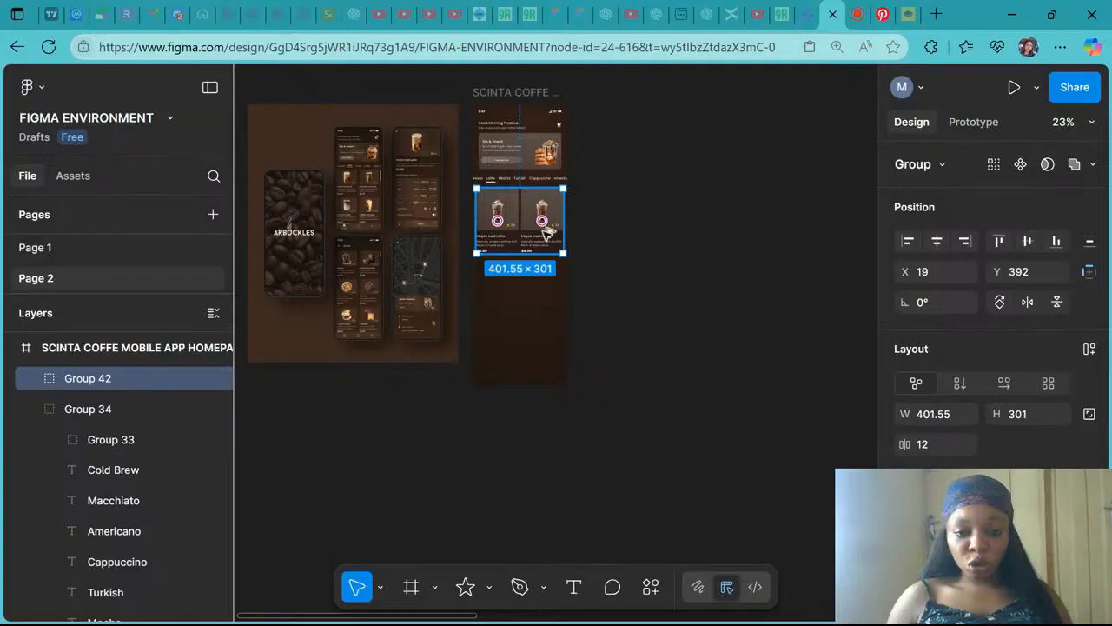
- Duplicate the card row below the first row and align it horizontally within the frame
{"action": "left_click_drag", "start_coordinate": [545, 230], "coordinate": [549, 306]}
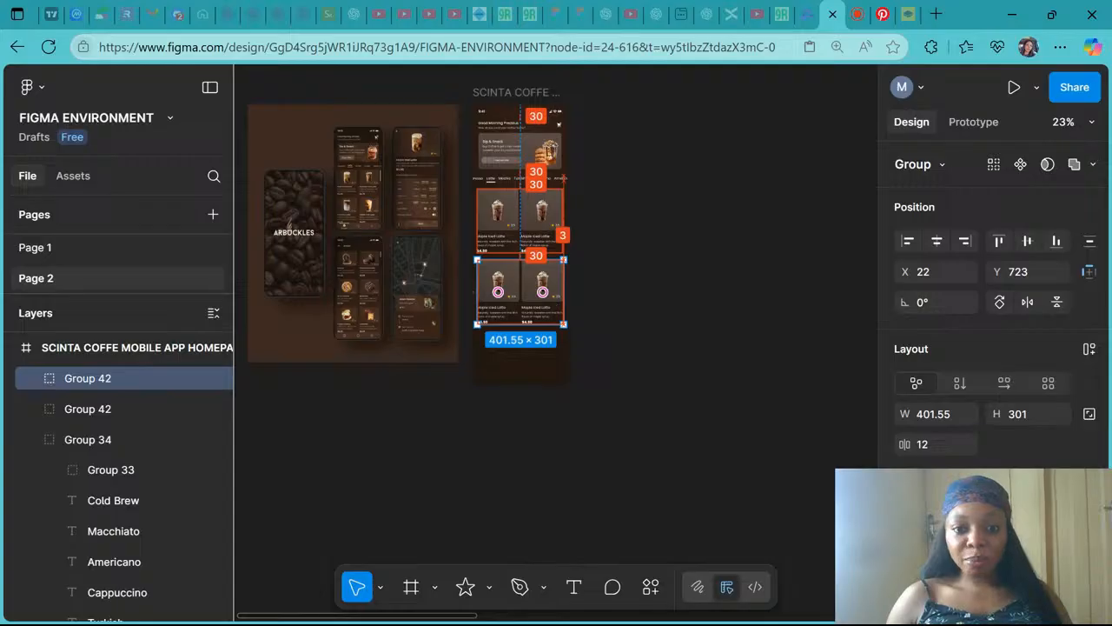
{"action": "scroll", "coordinate": [548, 303], "scroll_direction": "up", "scroll_amount": 5}
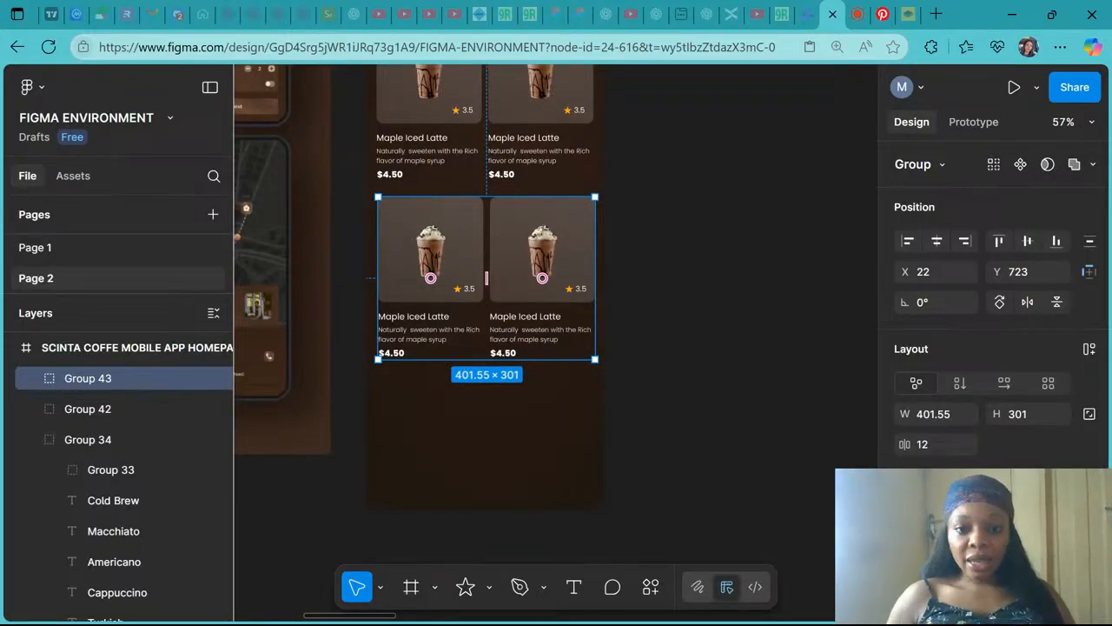
{"action": "scroll", "coordinate": [542, 304], "scroll_direction": "up", "scroll_amount": 1}
{"action": "left_click_drag", "start_coordinate": [542, 304], "coordinate": [545, 302]}
{"action": "left_click", "coordinate": [947, 244]}
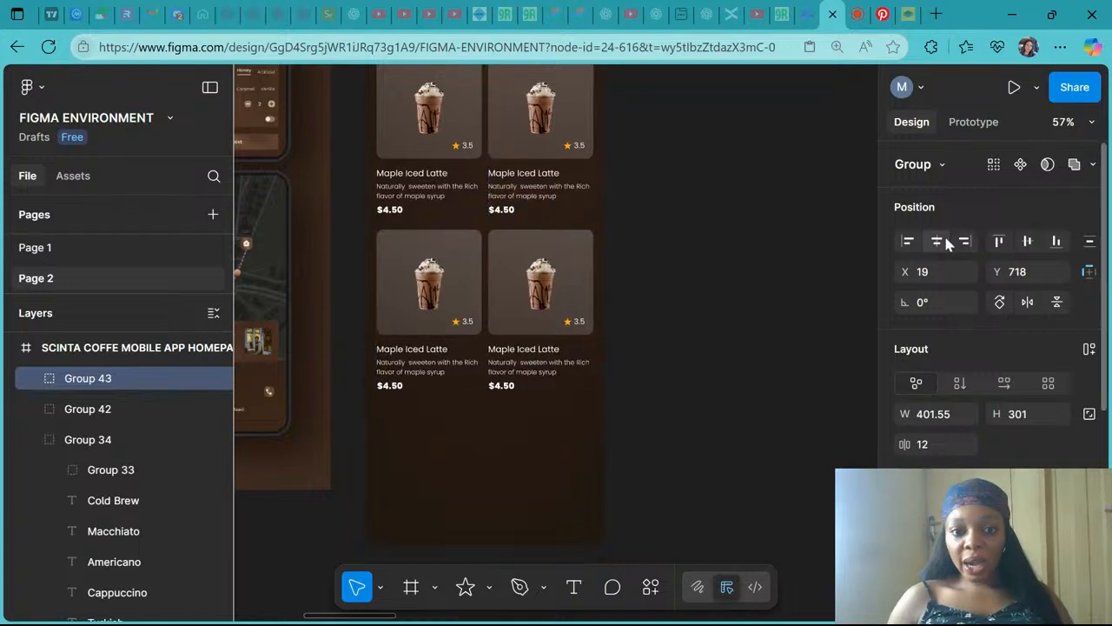
- Set the vertical spacing between the two card rows to 24
{"action": "scroll", "coordinate": [489, 331], "scroll_direction": "up", "scroll_amount": 4}
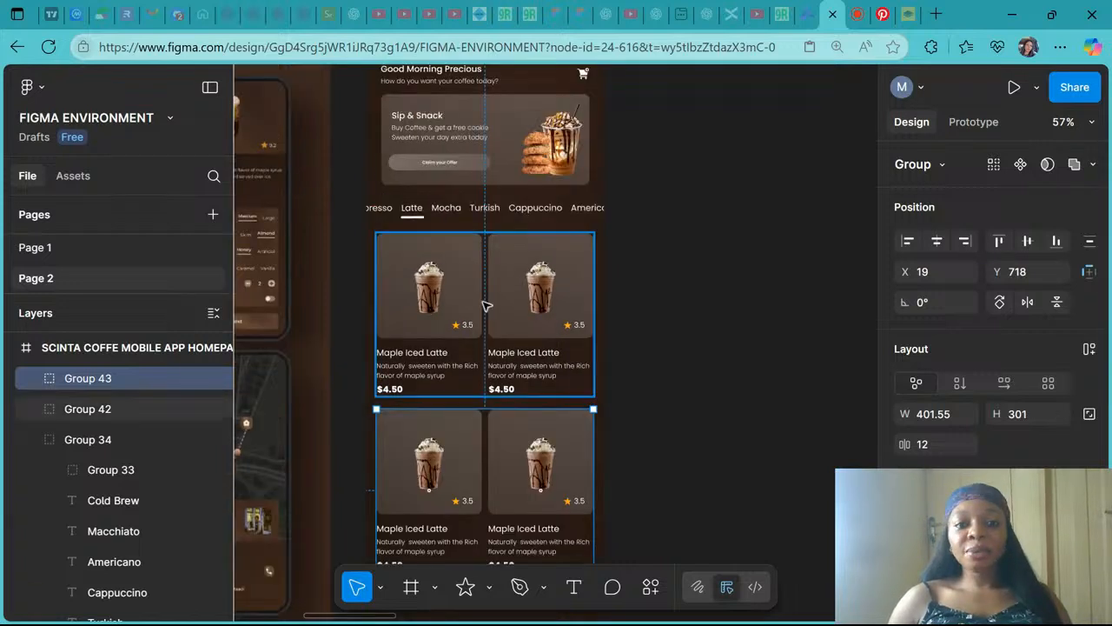
{"action": "scroll", "coordinate": [484, 303], "scroll_direction": "down", "scroll_amount": 5}
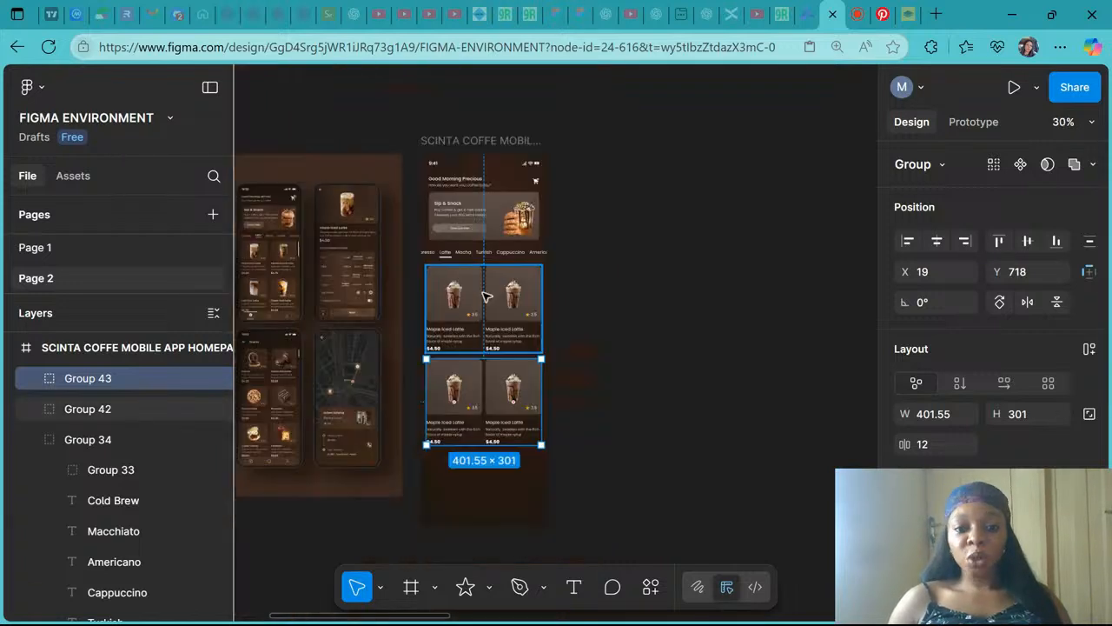
{"action": "left_click", "coordinate": [480, 339]}
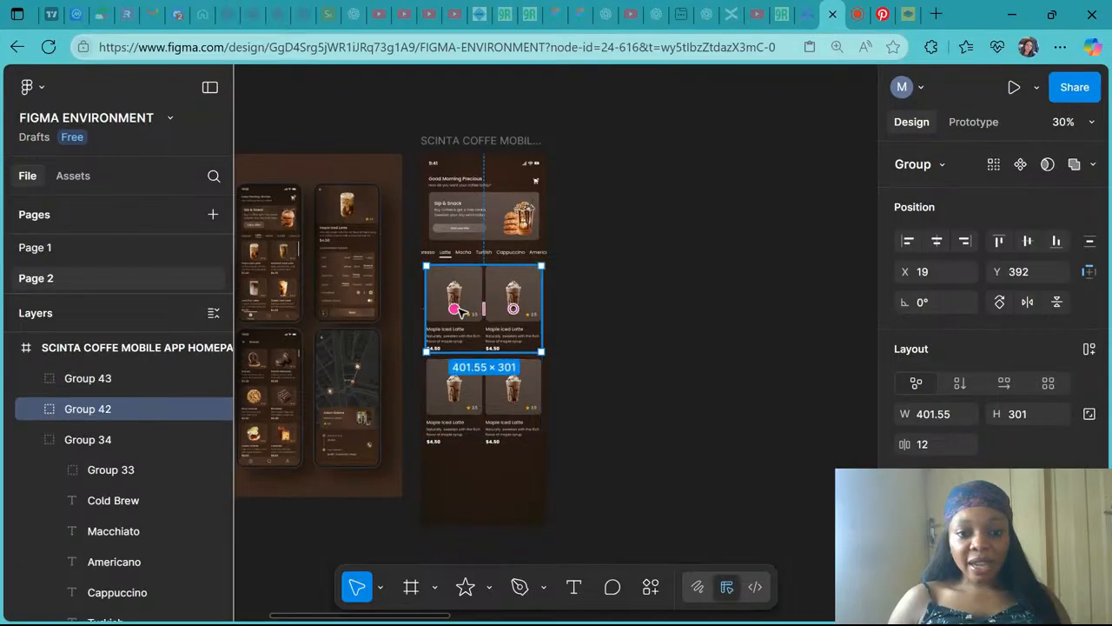
{"action": "left_click", "coordinate": [475, 406], "text": "shift"}
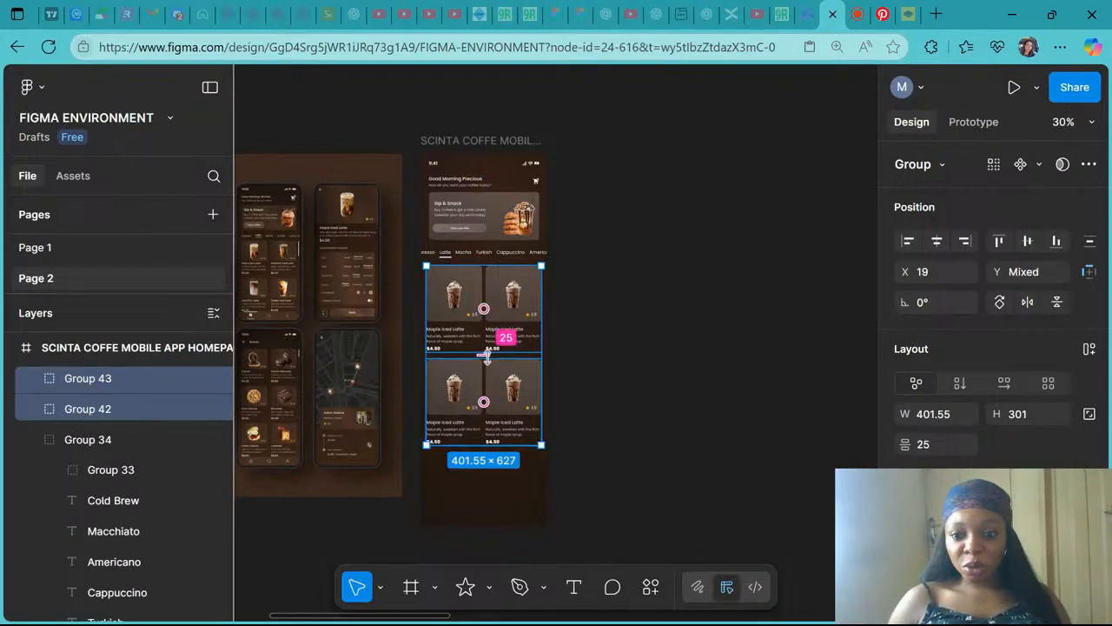
{"action": "left_click", "coordinate": [953, 445]}
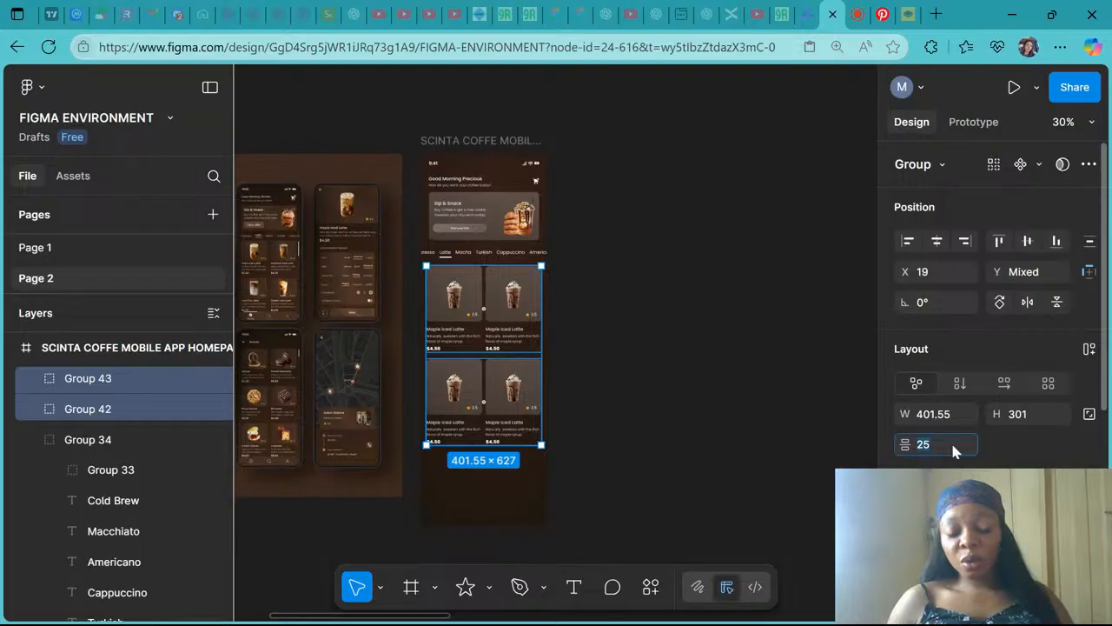
{"action": "type", "text": "24"}
{"action": "key", "text": "Return"}
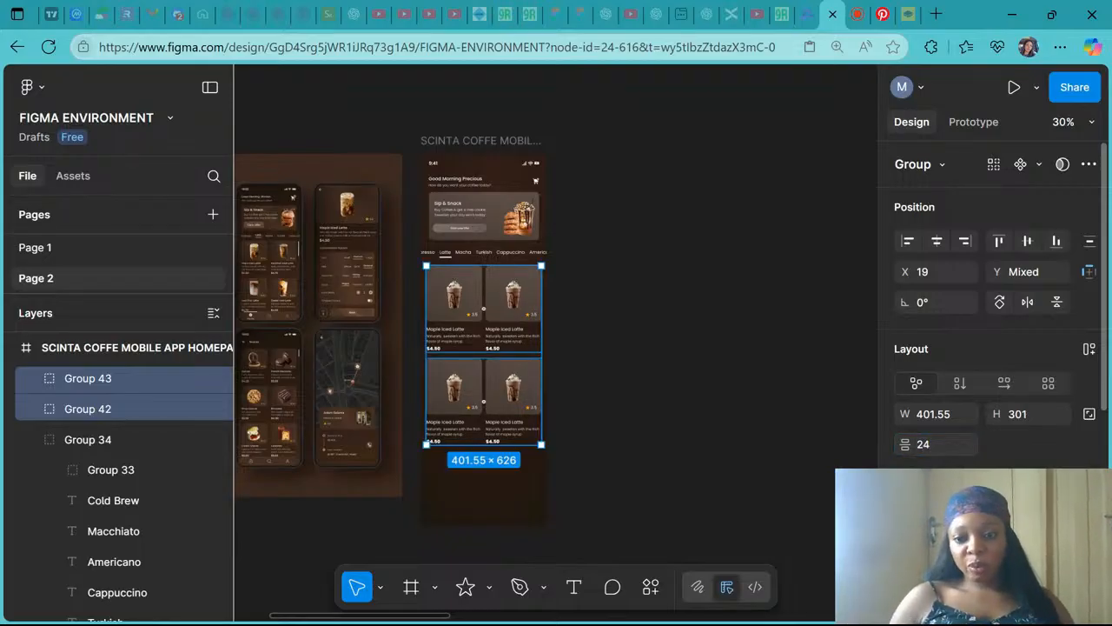
{"action": "left_click", "coordinate": [706, 418]}
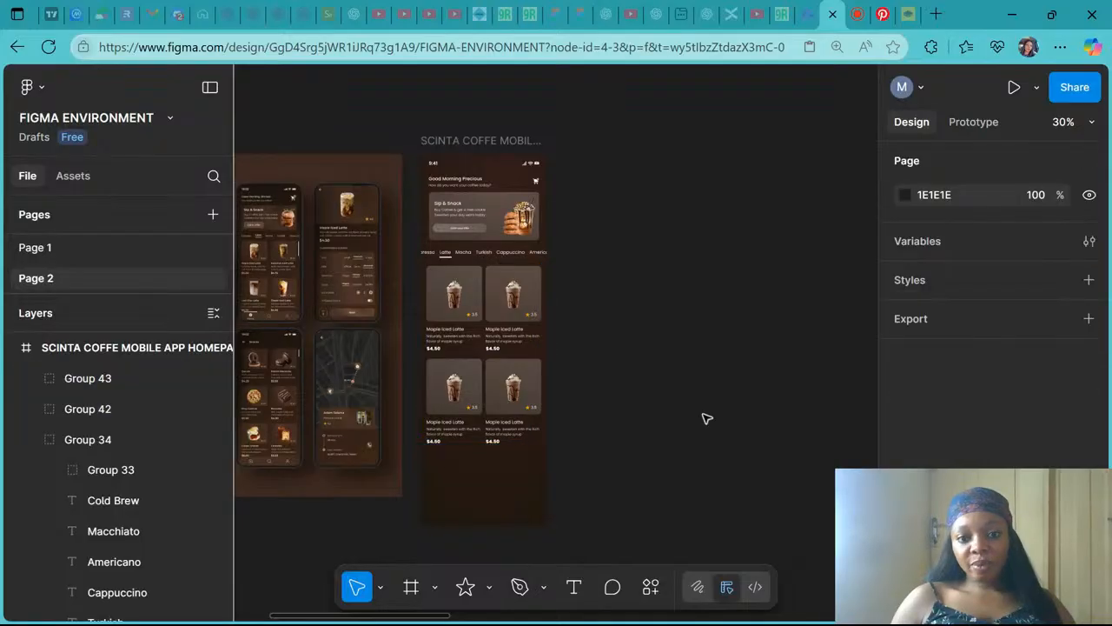
{"action": "scroll", "coordinate": [487, 338], "scroll_direction": "up", "scroll_amount": 4}
{"action": "scroll", "coordinate": [483, 337], "scroll_direction": "up", "scroll_amount": 3}
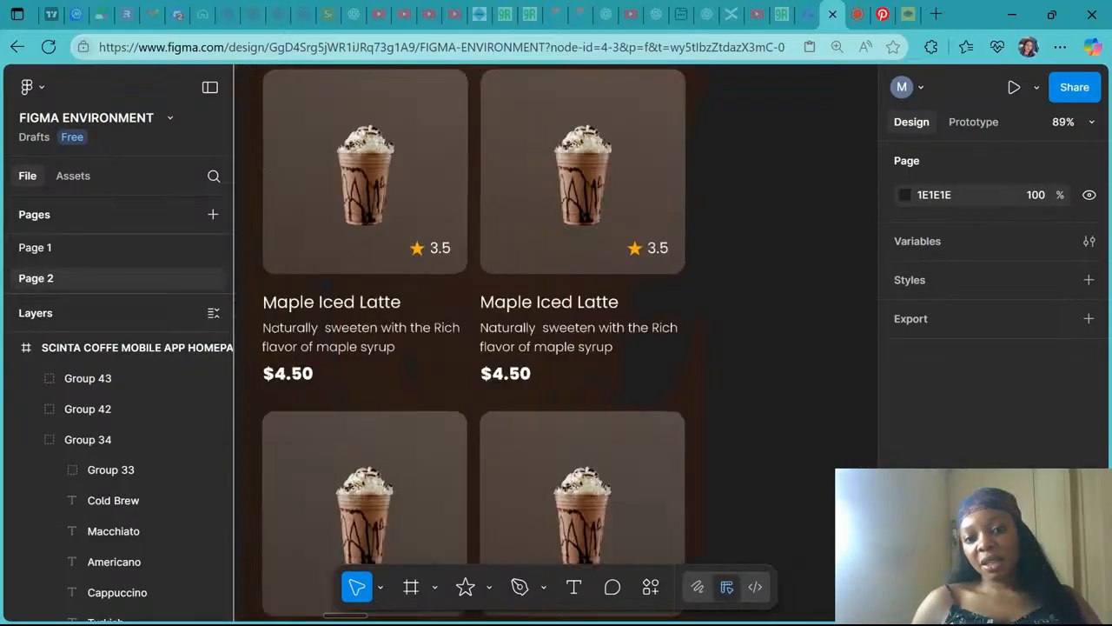
{"action": "scroll", "coordinate": [482, 339], "scroll_direction": "down", "scroll_amount": 5}
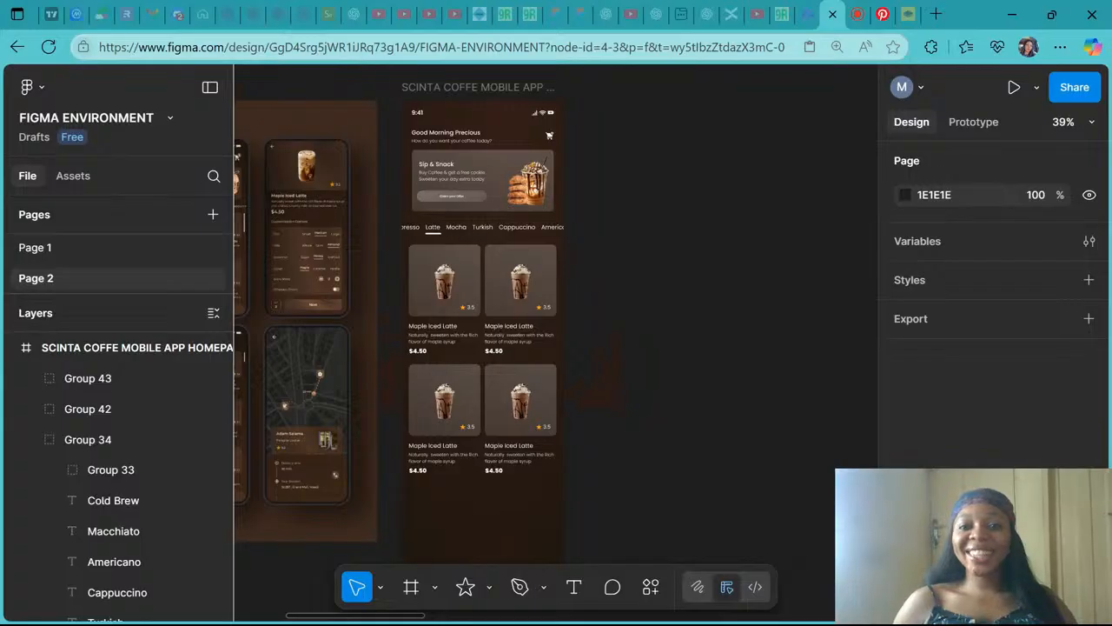
- Review the two rows of product cards in the homepage frame up close
{"action": "left_click", "coordinate": [855, 12]}
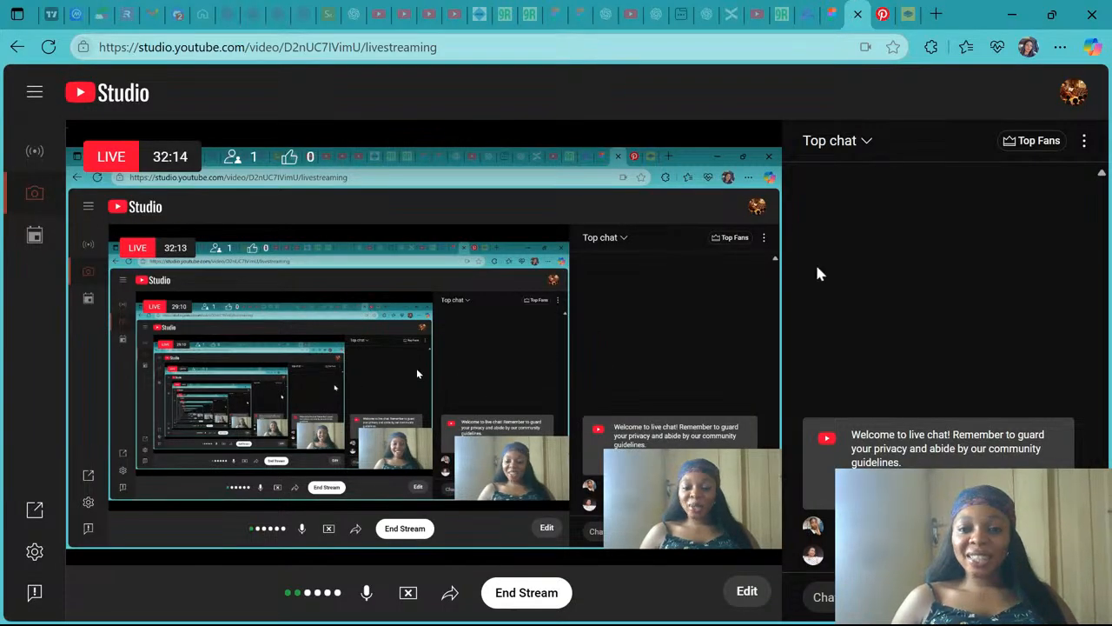
{"action": "left_click", "coordinate": [828, 9]}
{"action": "scroll", "coordinate": [501, 327], "scroll_direction": "up", "scroll_amount": 10}
{"action": "scroll", "coordinate": [501, 327], "scroll_direction": "down", "scroll_amount": 4}
{"action": "scroll", "coordinate": [502, 327], "scroll_direction": "left", "scroll_amount": 1}
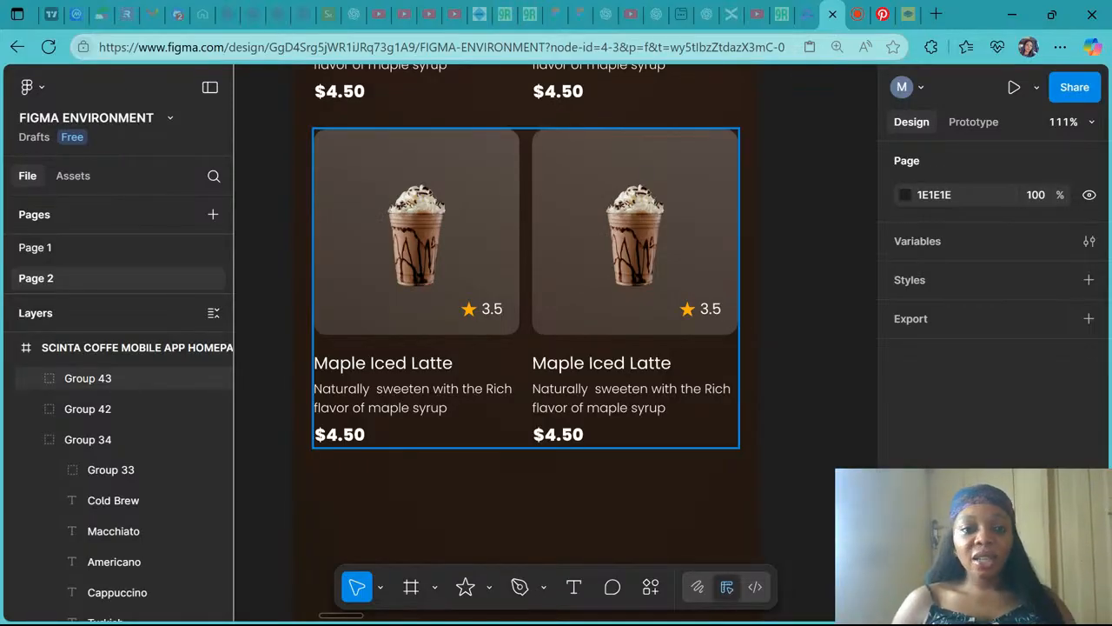
{"action": "scroll", "coordinate": [424, 341], "scroll_direction": "down", "scroll_amount": 2}
{"action": "scroll", "coordinate": [424, 341], "scroll_direction": "left", "scroll_amount": 4}
{"action": "scroll", "coordinate": [422, 337], "scroll_direction": "down", "scroll_amount": 3}
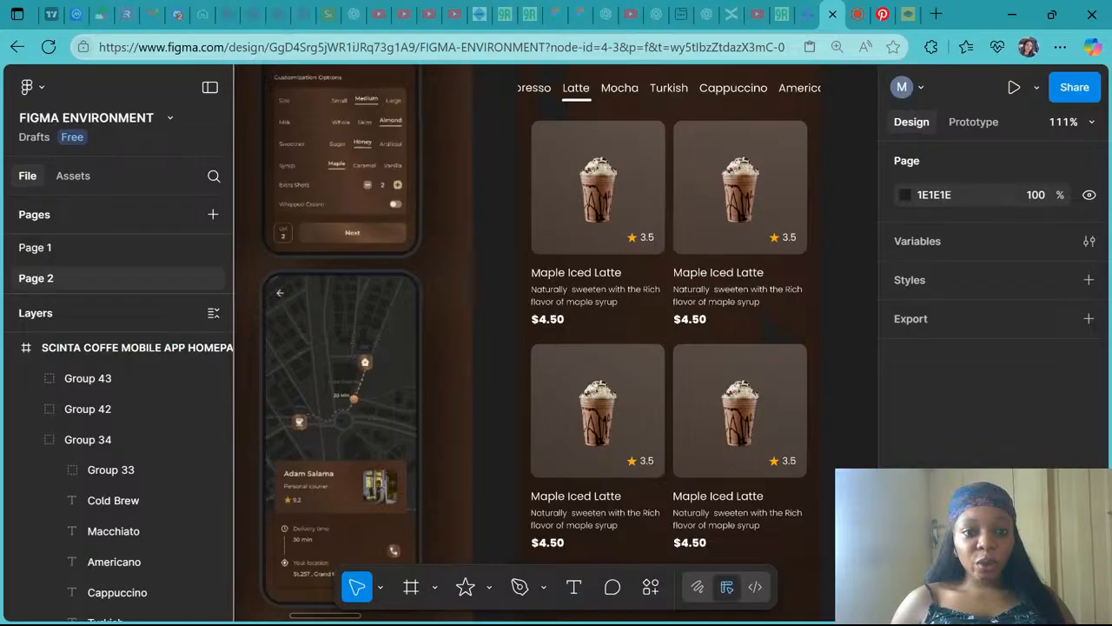
{"action": "scroll", "coordinate": [423, 337], "scroll_direction": "up", "scroll_amount": 2}
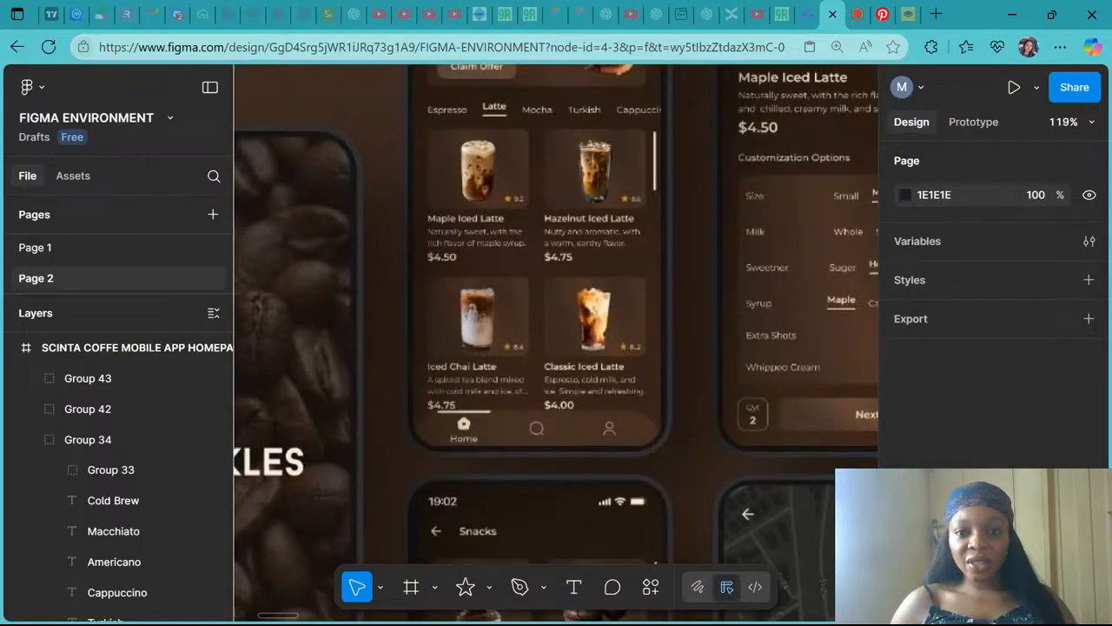
{"action": "scroll", "coordinate": [423, 337], "scroll_direction": "right", "scroll_amount": 8}
{"action": "scroll", "coordinate": [422, 337], "scroll_direction": "right", "scroll_amount": 3}
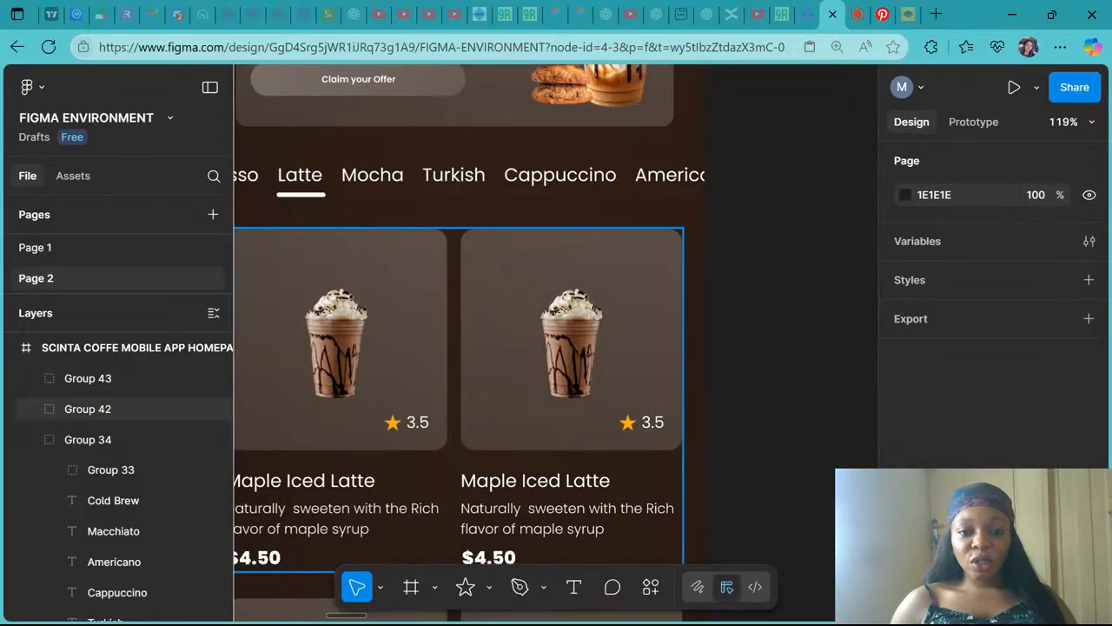
{"action": "left_click", "coordinate": [501, 384]}
{"action": "scroll", "coordinate": [501, 383], "scroll_direction": "down", "scroll_amount": 2}
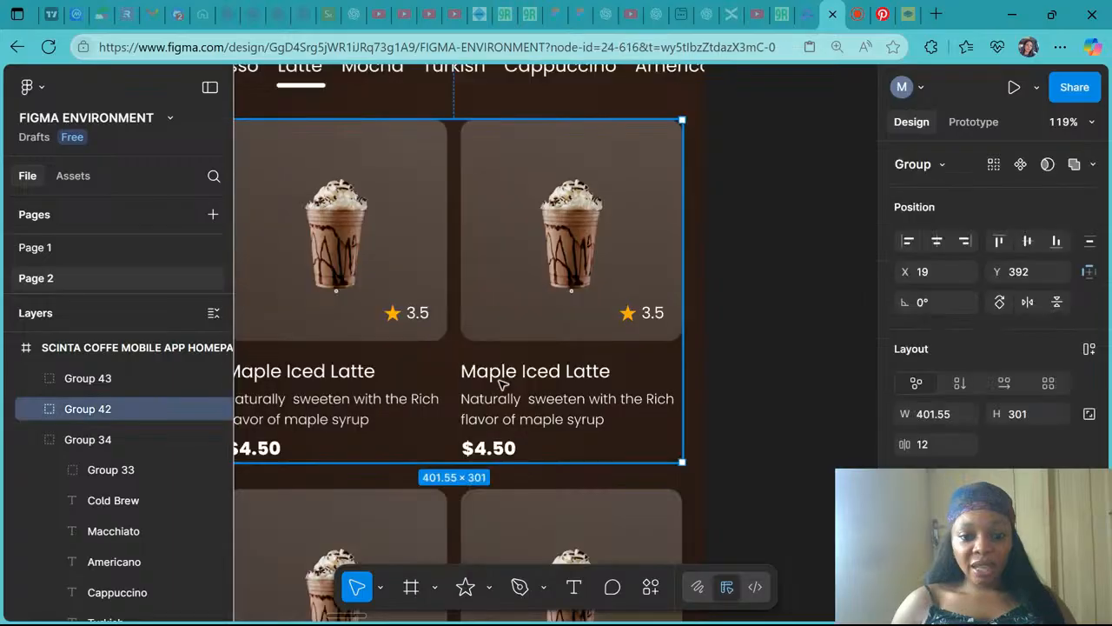
- Rename the second card's title in the first row to Hazelnut Iced Latte
{"action": "double_click", "coordinate": [501, 383]}
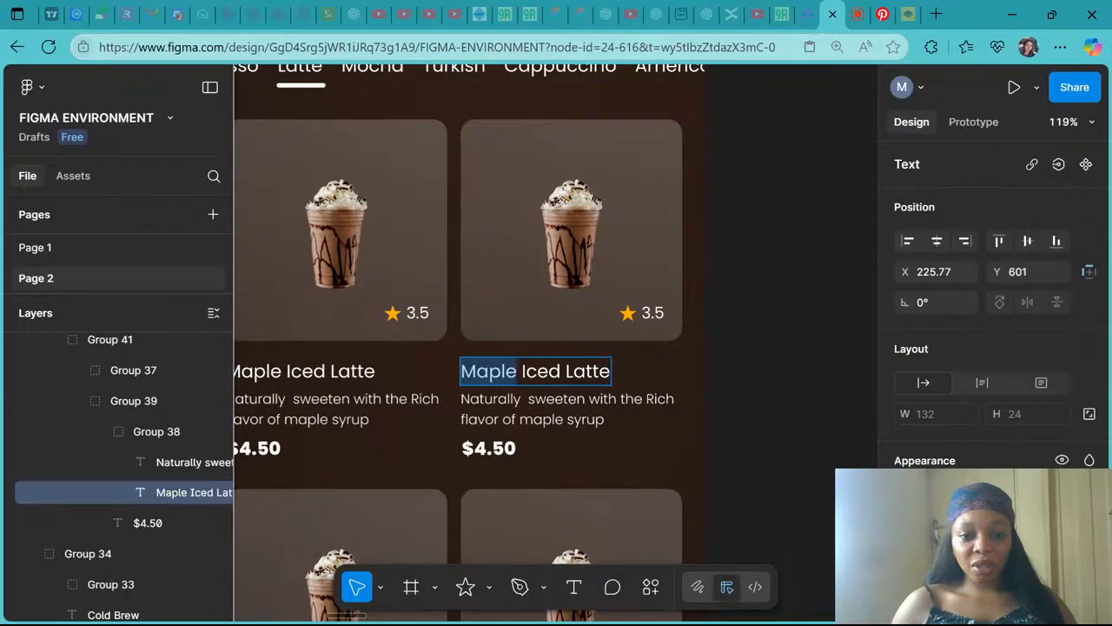
{"action": "type", "text": "Haz"}
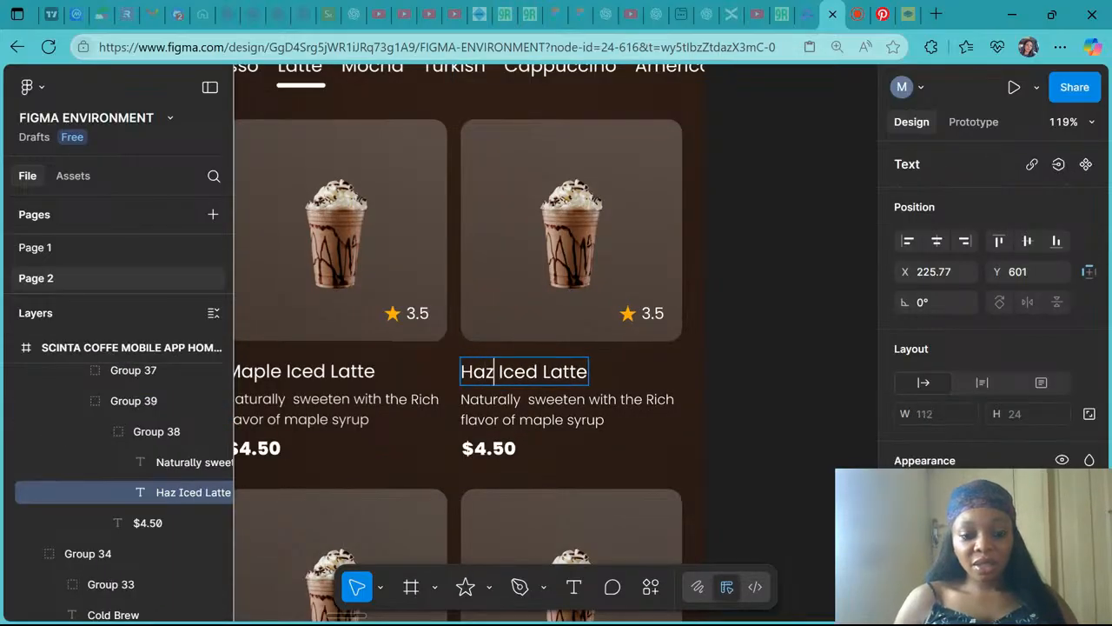
{"action": "type", "text": "elnut"}
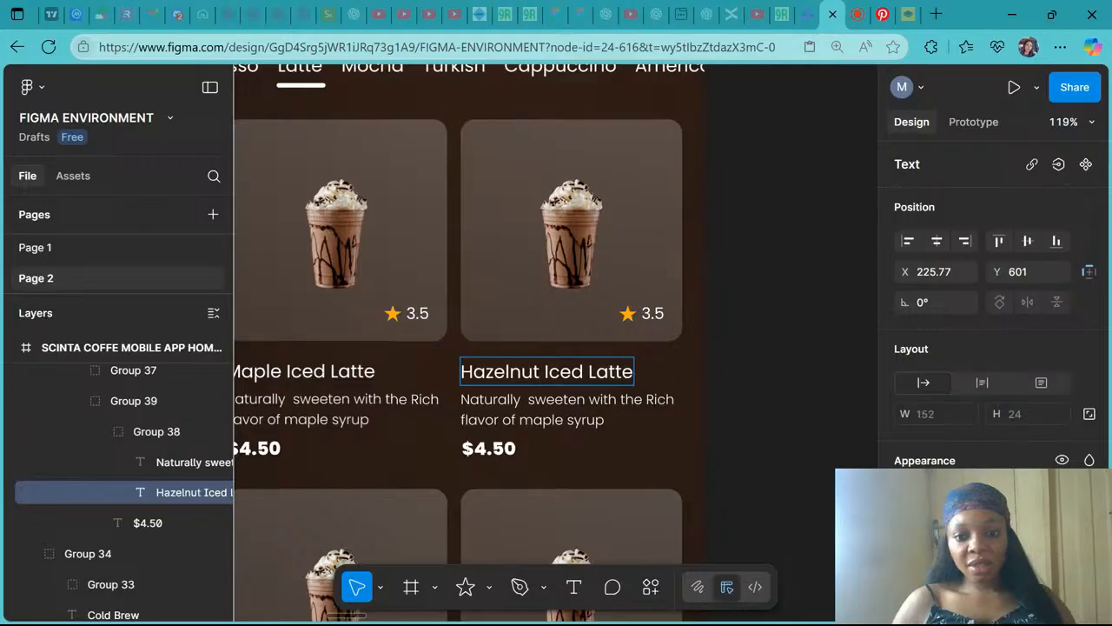
{"action": "scroll", "coordinate": [565, 383], "scroll_direction": "down", "scroll_amount": 5}
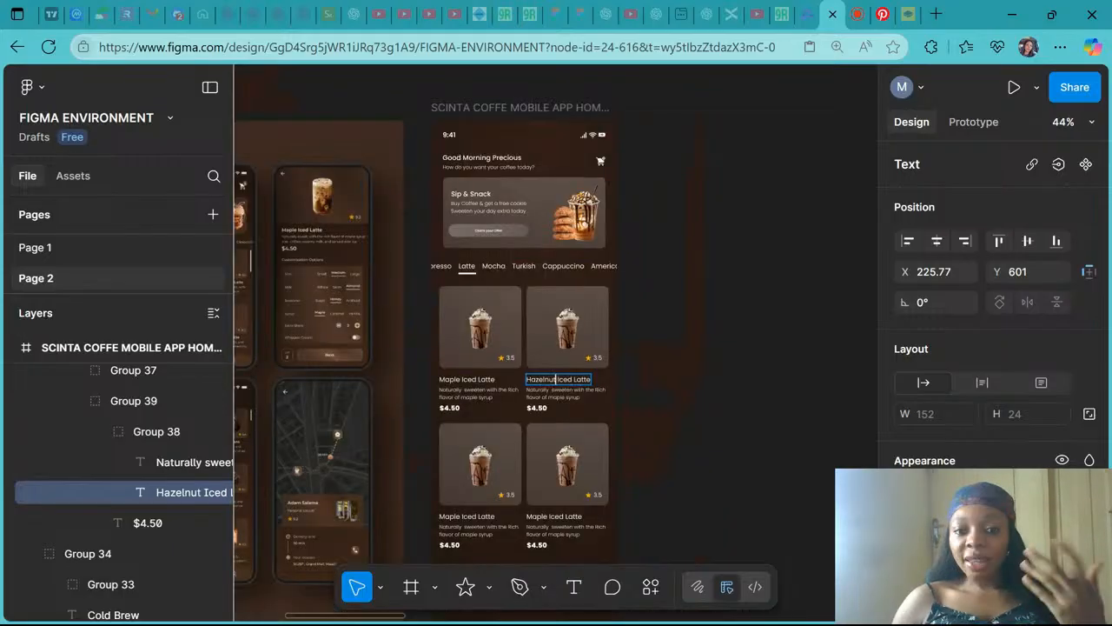
{"action": "scroll", "coordinate": [560, 380], "scroll_direction": "up", "scroll_amount": 3}
{"action": "key", "text": "Escape"}
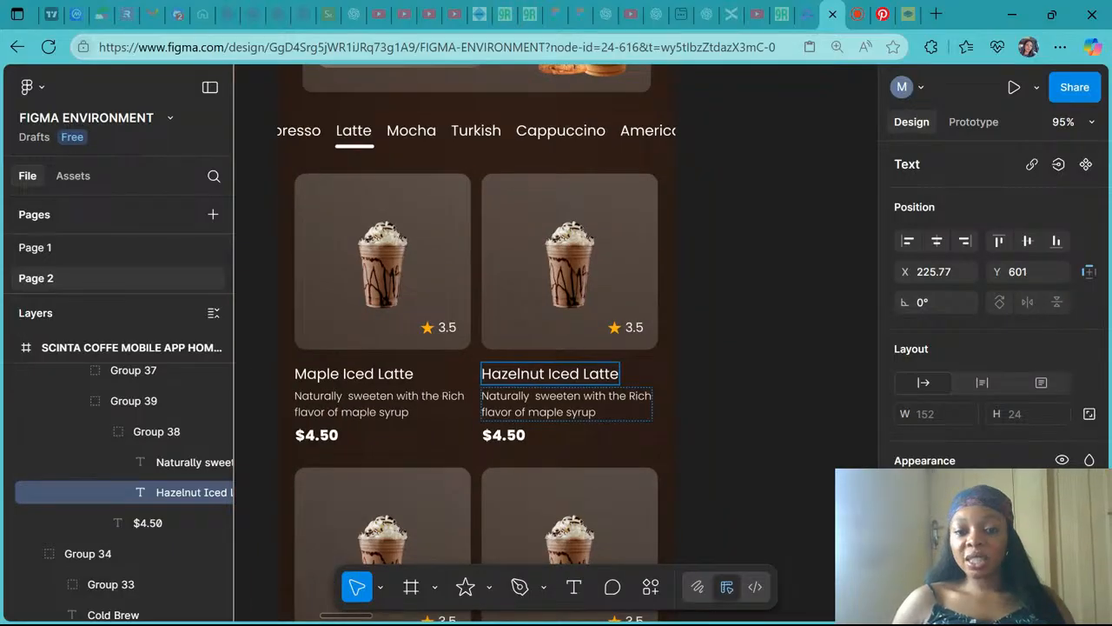
- Select the second card's image, then search Pinterest for hazelnut iced latte pictures
{"action": "left_click", "coordinate": [571, 254]}
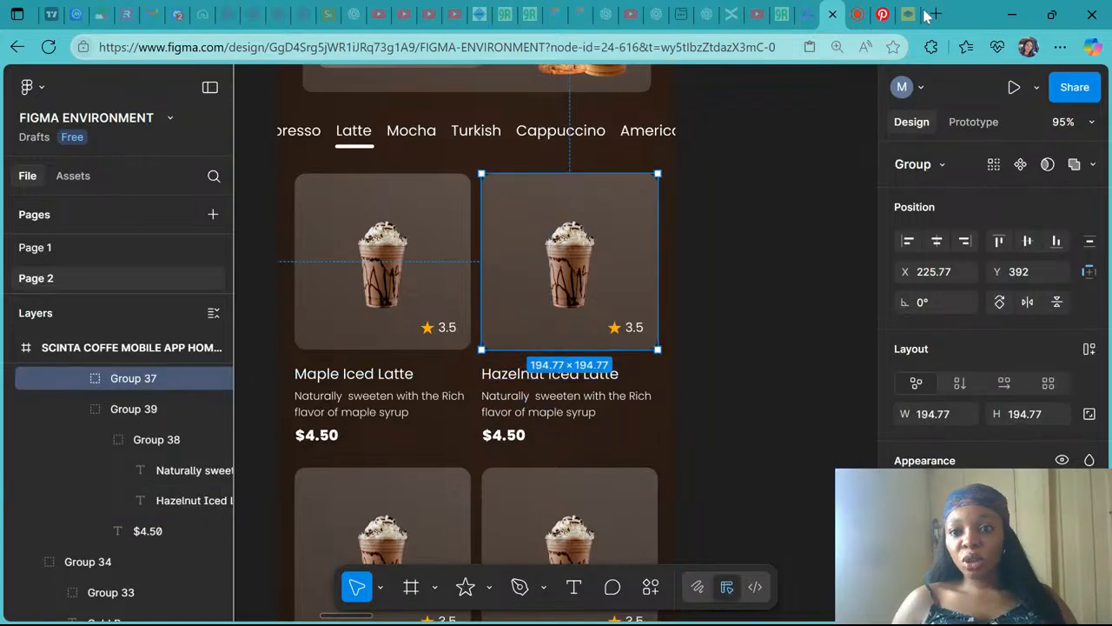
{"action": "left_click", "coordinate": [883, 14]}
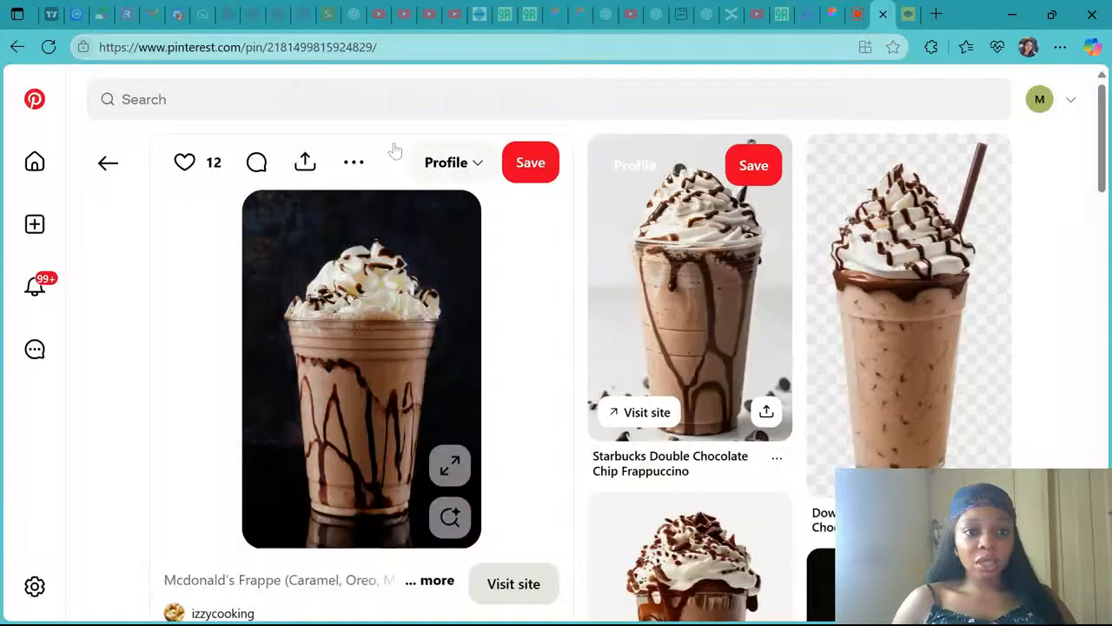
{"action": "left_click", "coordinate": [391, 99]}
{"action": "type", "text": "ha"}
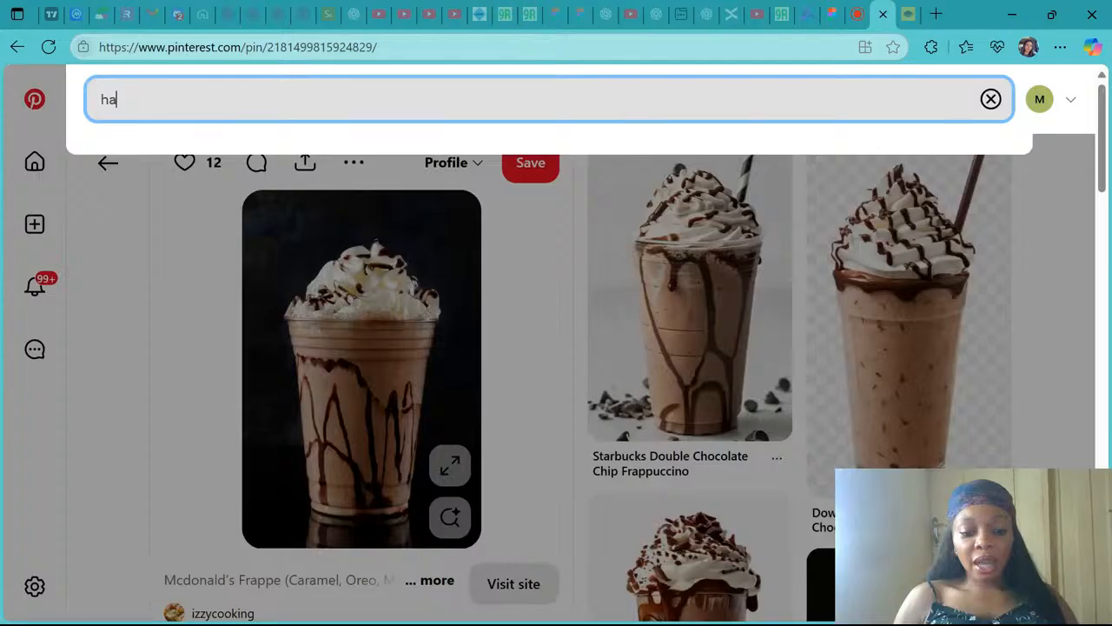
{"action": "type", "text": "zelnut "}
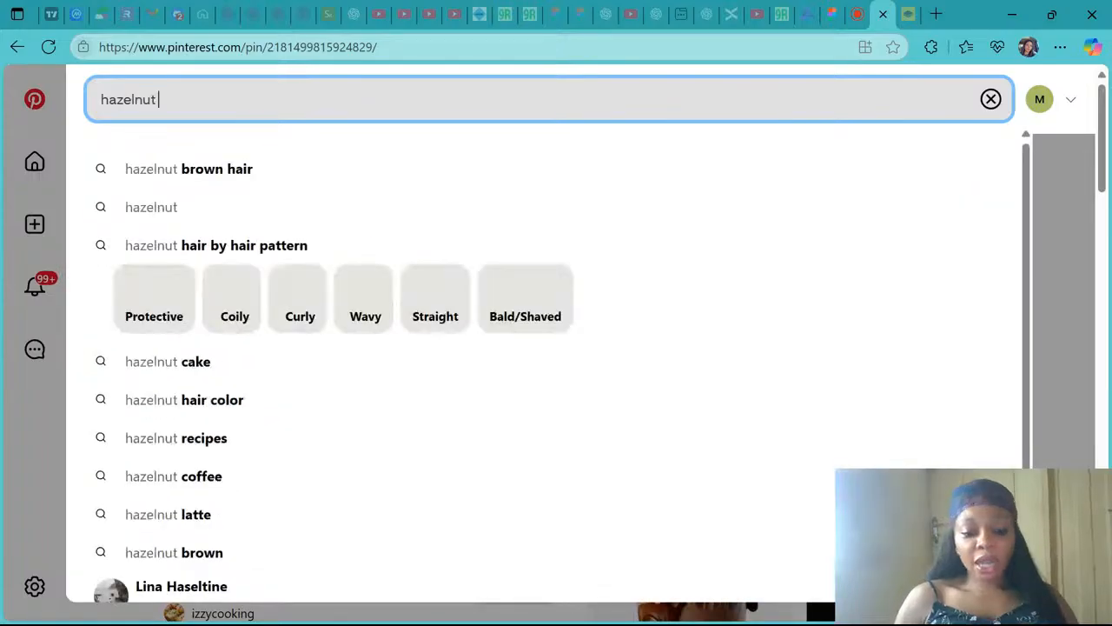
{"action": "type", "text": "iced latte"}
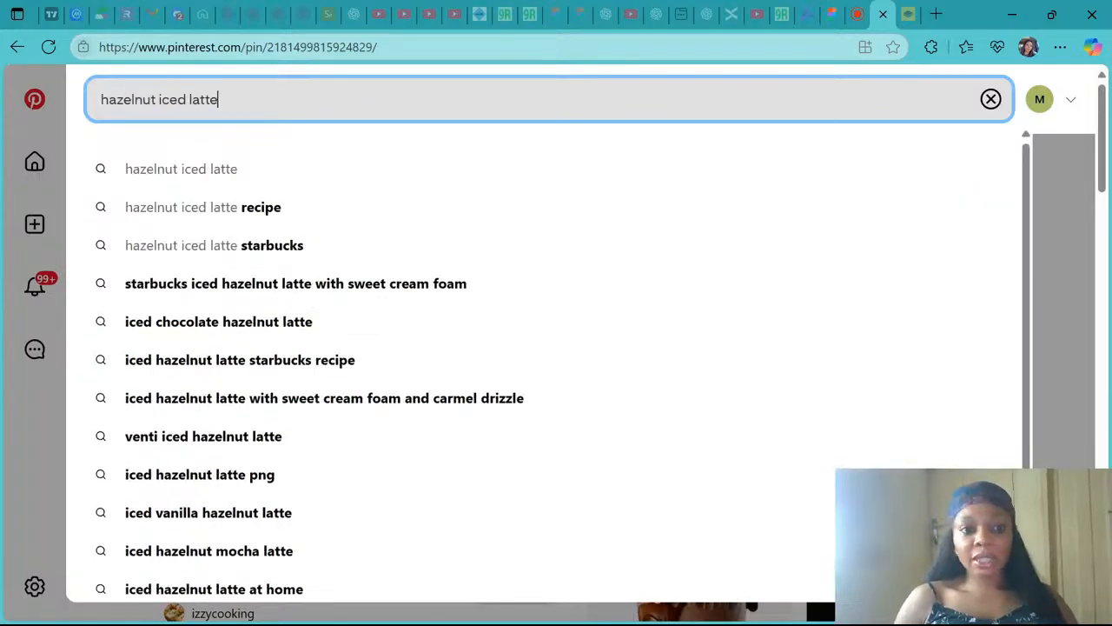
{"action": "key", "text": "Return"}
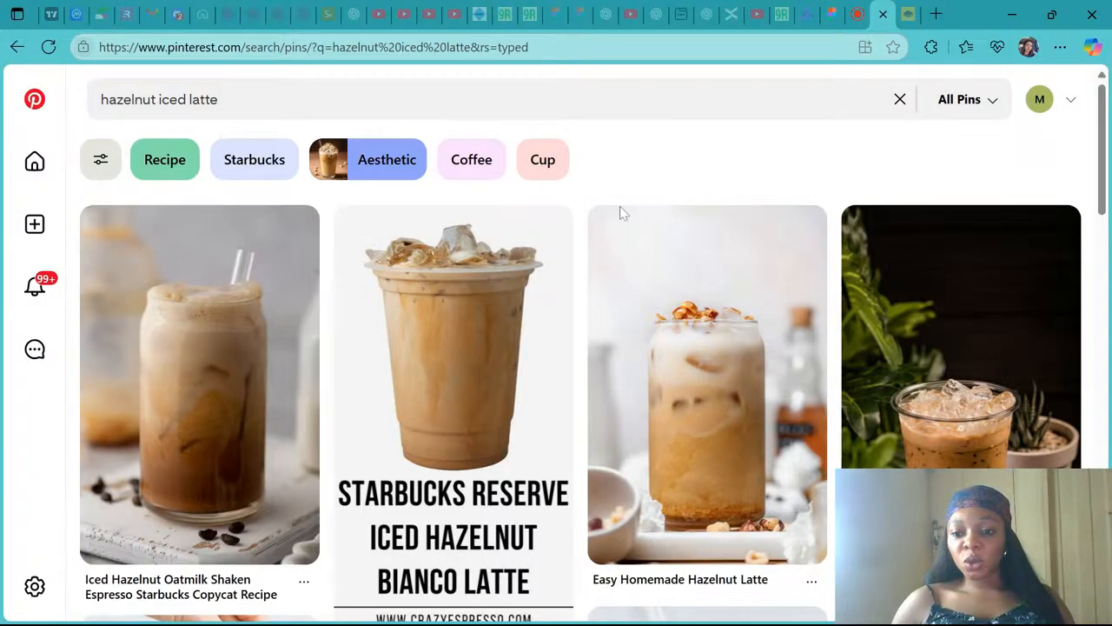
- Pick a hazelnut iced latte image from the results and start a new image upload in remove.bg
{"action": "scroll", "coordinate": [500, 358], "scroll_direction": "down", "scroll_amount": 4}
{"action": "scroll", "coordinate": [501, 358], "scroll_direction": "down", "scroll_amount": 1}
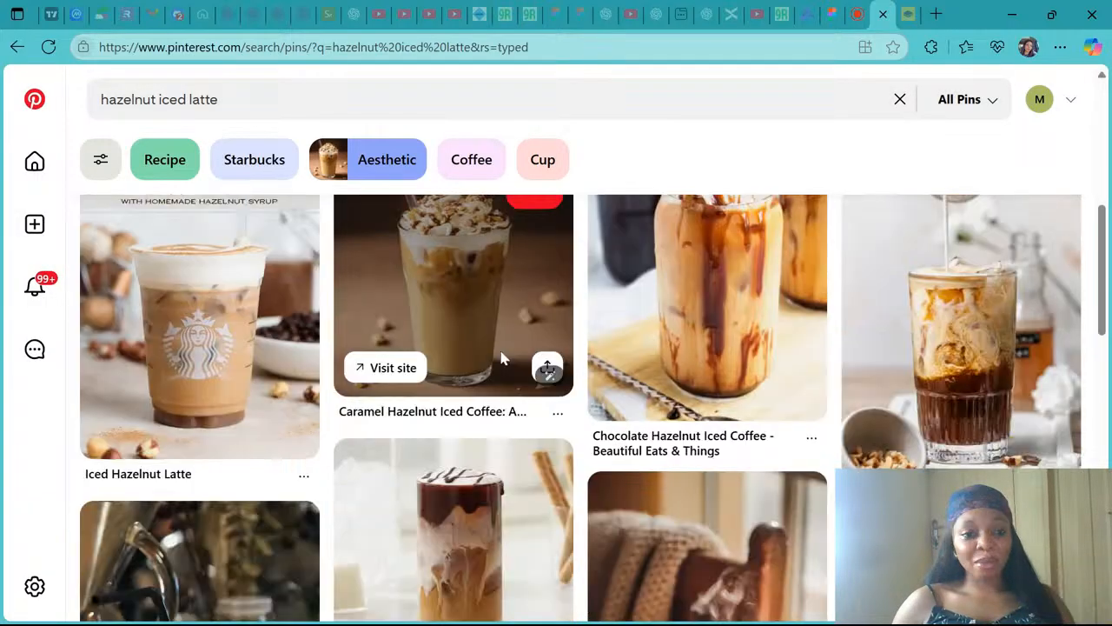
{"action": "scroll", "coordinate": [496, 360], "scroll_direction": "up", "scroll_amount": 1}
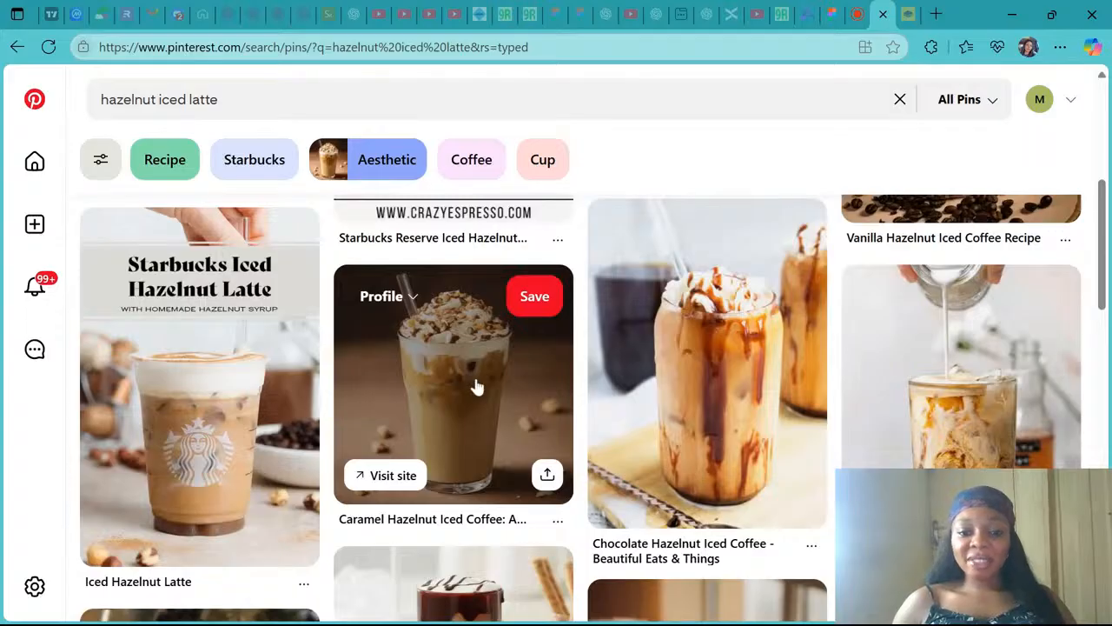
{"action": "scroll", "coordinate": [476, 386], "scroll_direction": "down", "scroll_amount": 4}
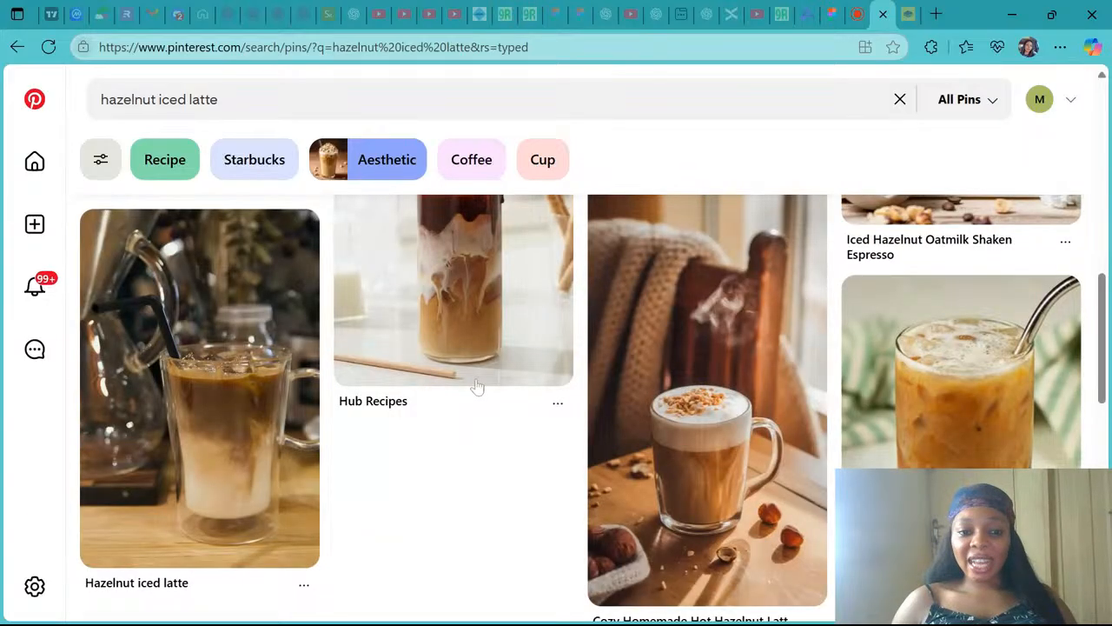
{"action": "scroll", "coordinate": [476, 386], "scroll_direction": "down", "scroll_amount": 5}
{"action": "left_click", "coordinate": [426, 372]}
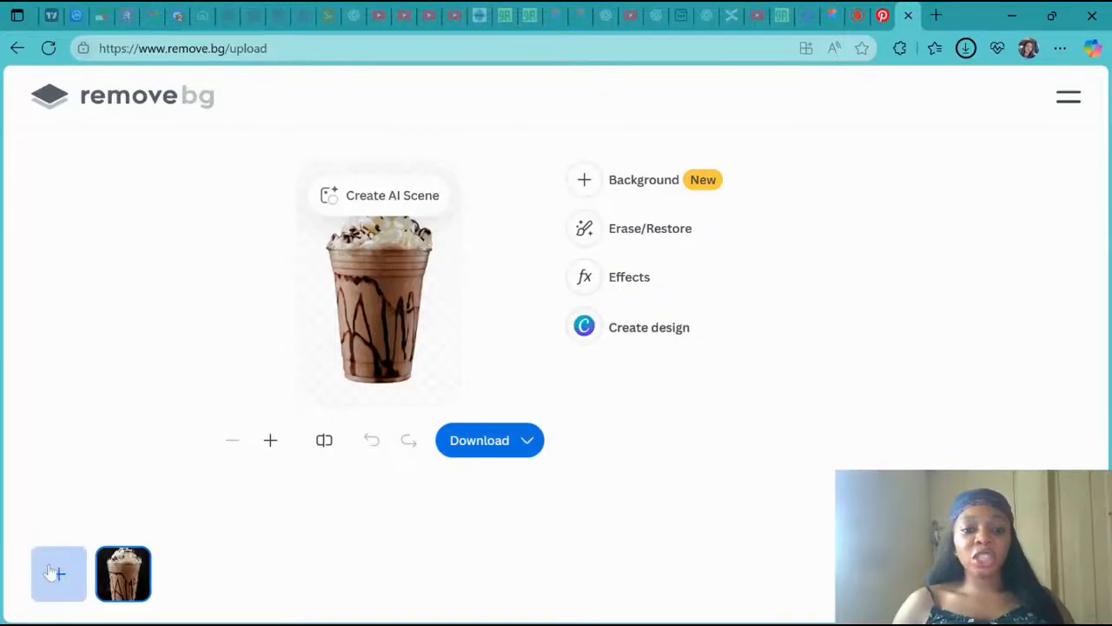
{"action": "left_click", "coordinate": [50, 572]}
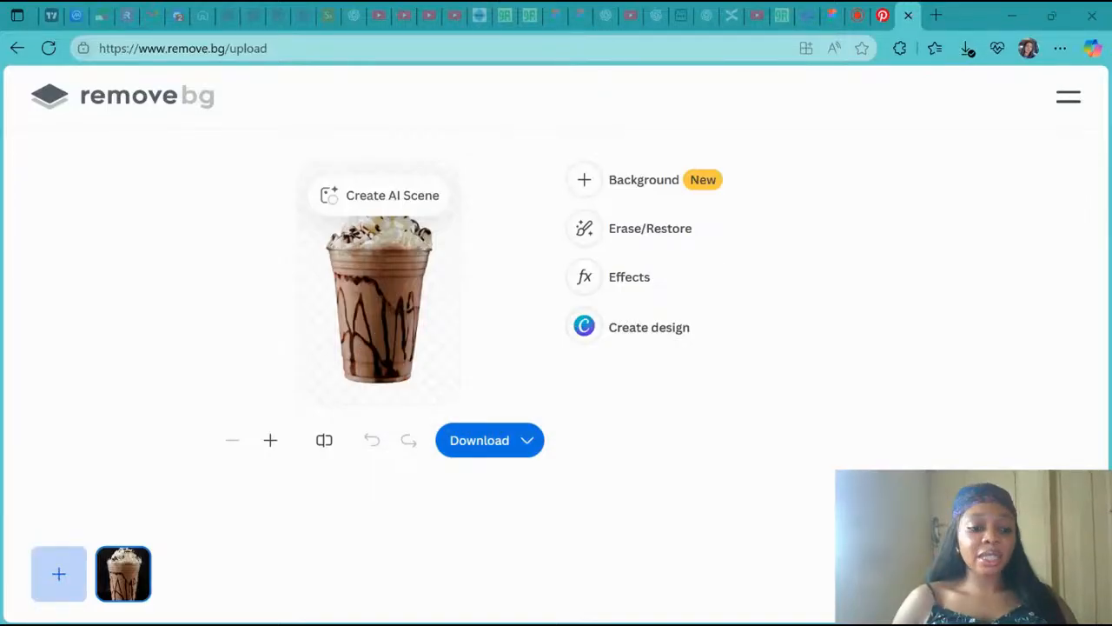
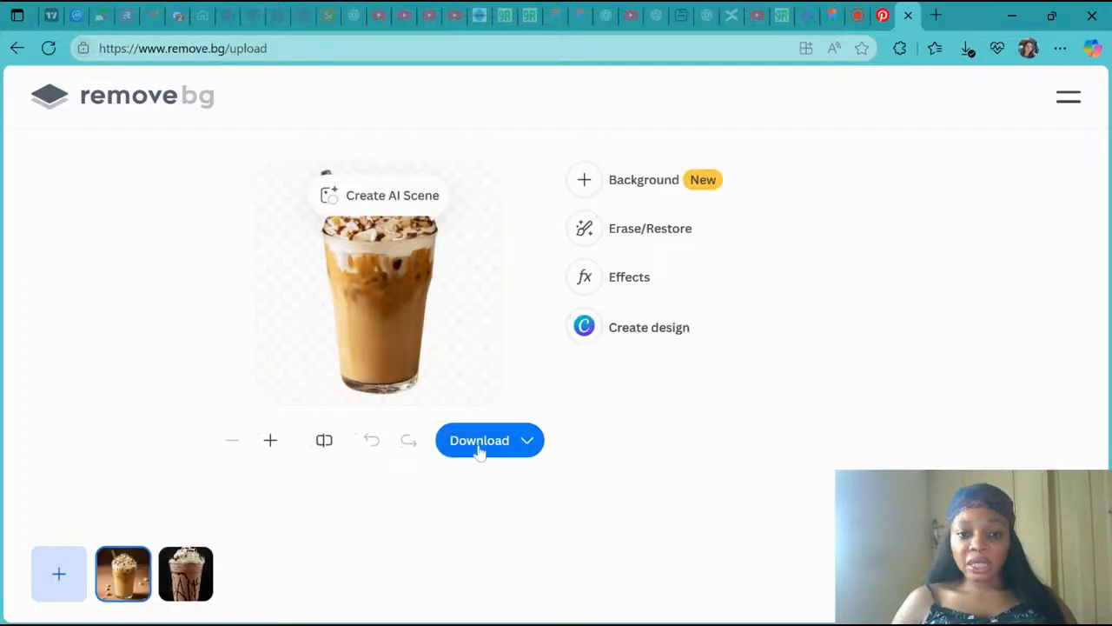
- Download the background-removed hazelnut iced latte image at preview size and return to the design file
{"action": "left_click", "coordinate": [479, 440]}
{"action": "left_click", "coordinate": [520, 354]}
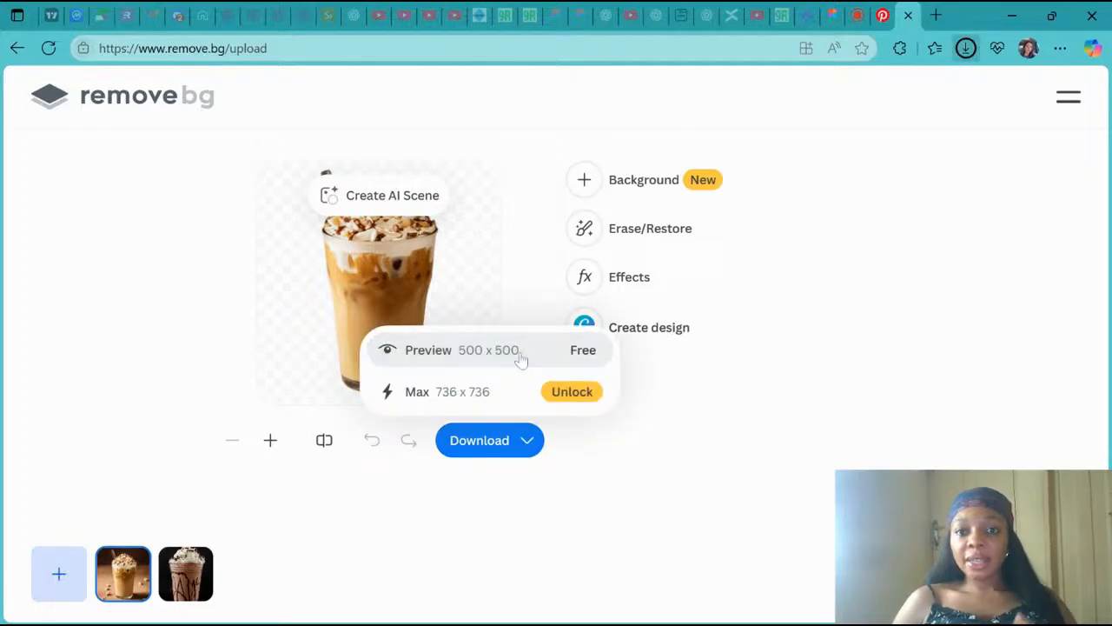
{"action": "left_click", "coordinate": [832, 15]}
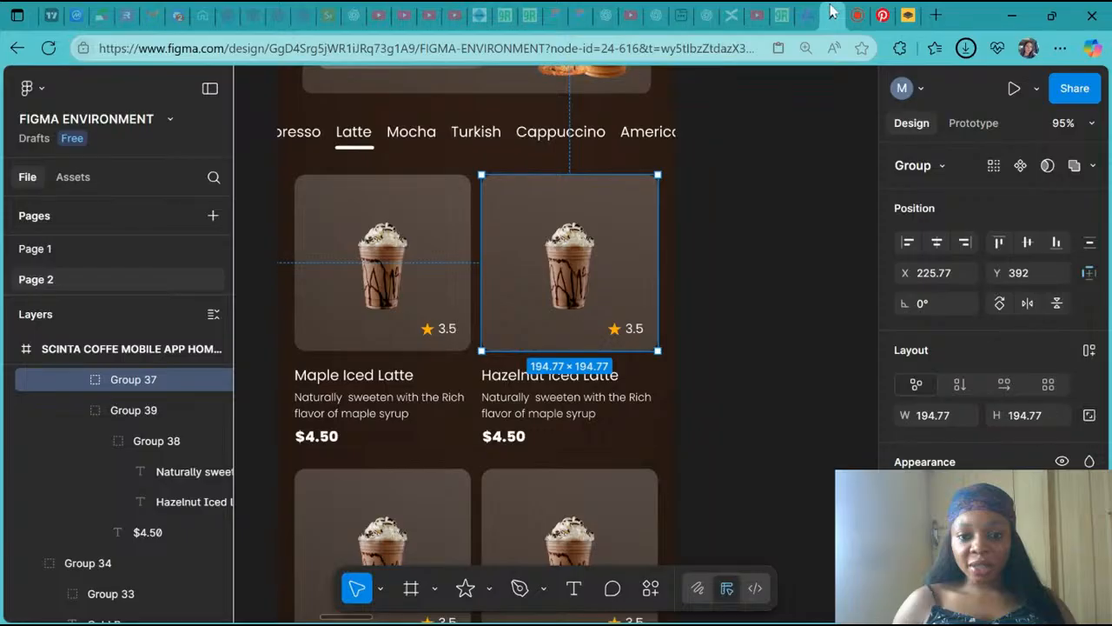
- Replace the second card's drink image with the downloaded hazelnut iced latte picture
{"action": "left_click", "coordinate": [561, 271], "text": "ctrl"}
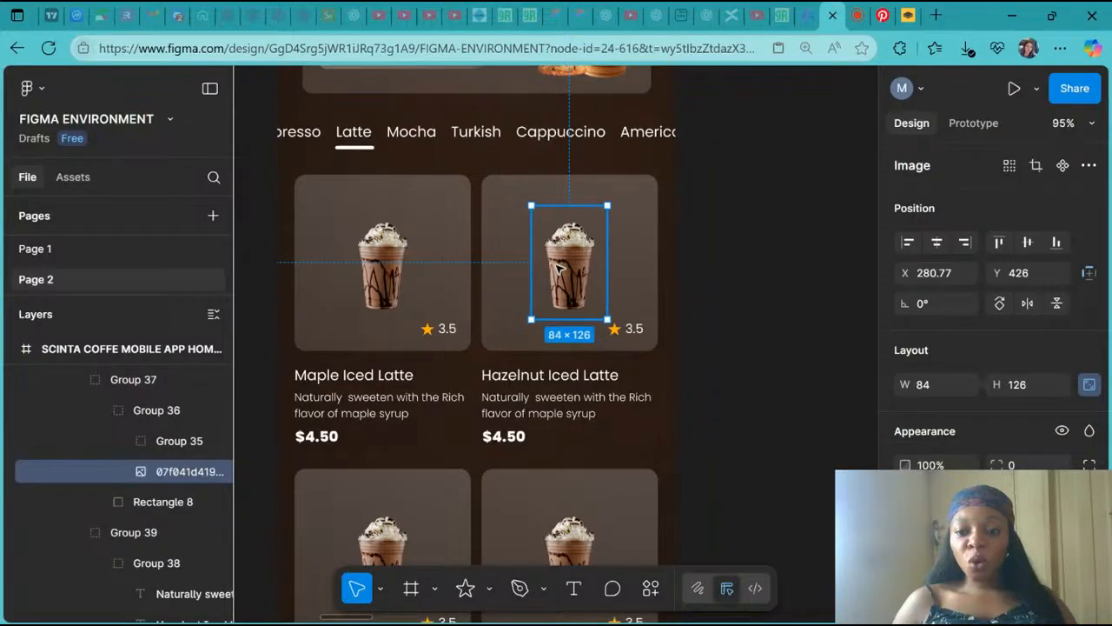
{"action": "double_click", "coordinate": [561, 271]}
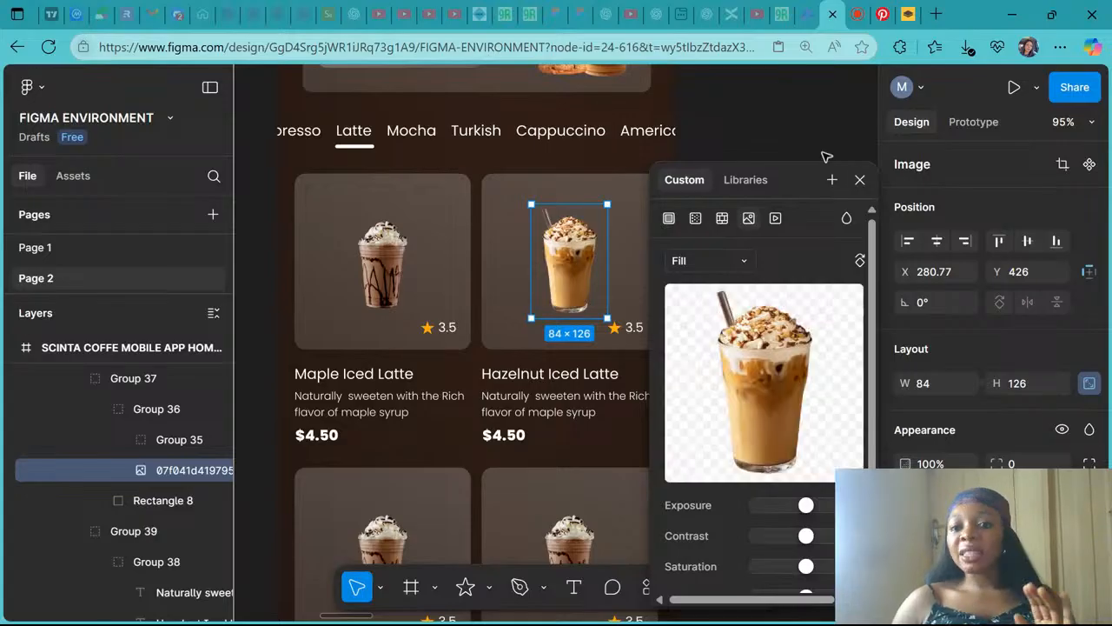
{"action": "left_click", "coordinate": [858, 180]}
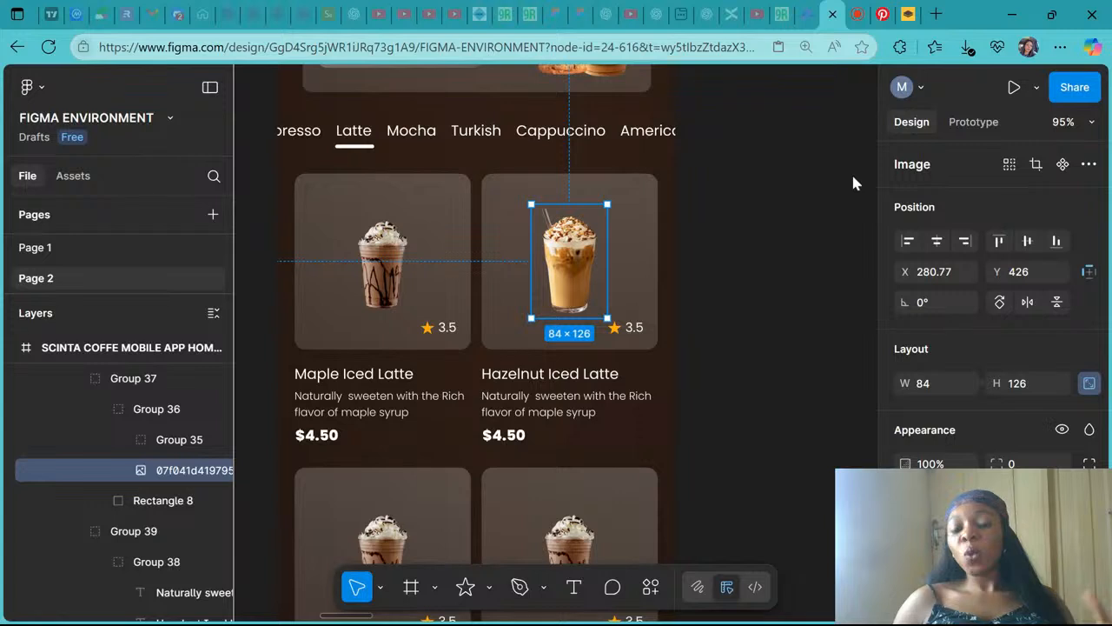
- Inspect the drink images of the two first-row product cards in the homepage frame
{"action": "scroll", "coordinate": [851, 171], "scroll_direction": "down", "scroll_amount": 3}
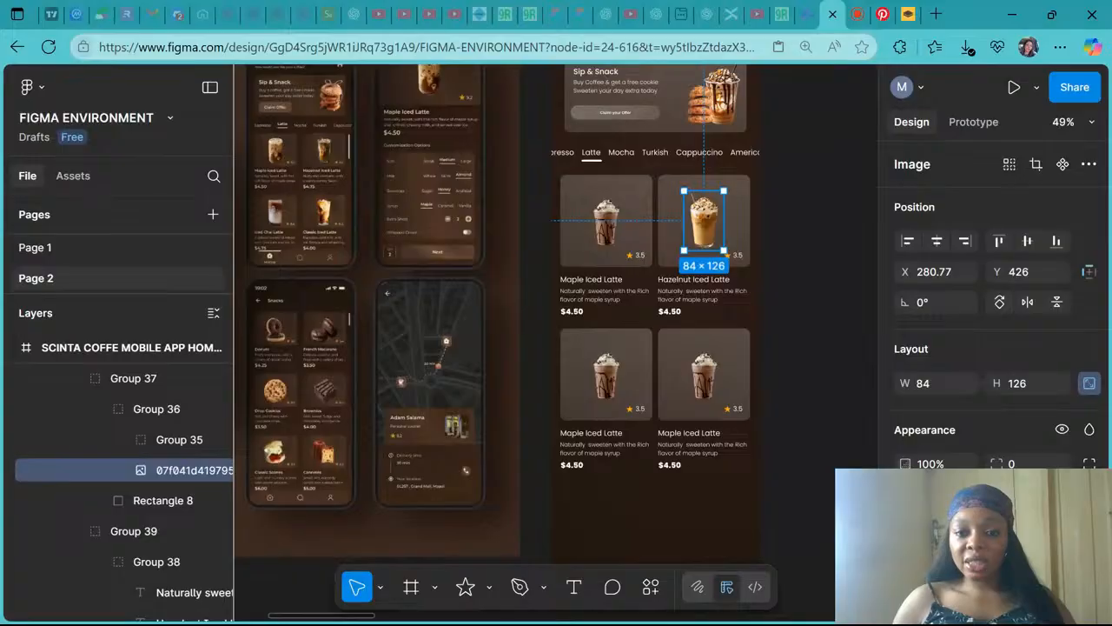
{"action": "left_click", "coordinate": [613, 218]}
{"action": "double_click", "coordinate": [615, 223]}
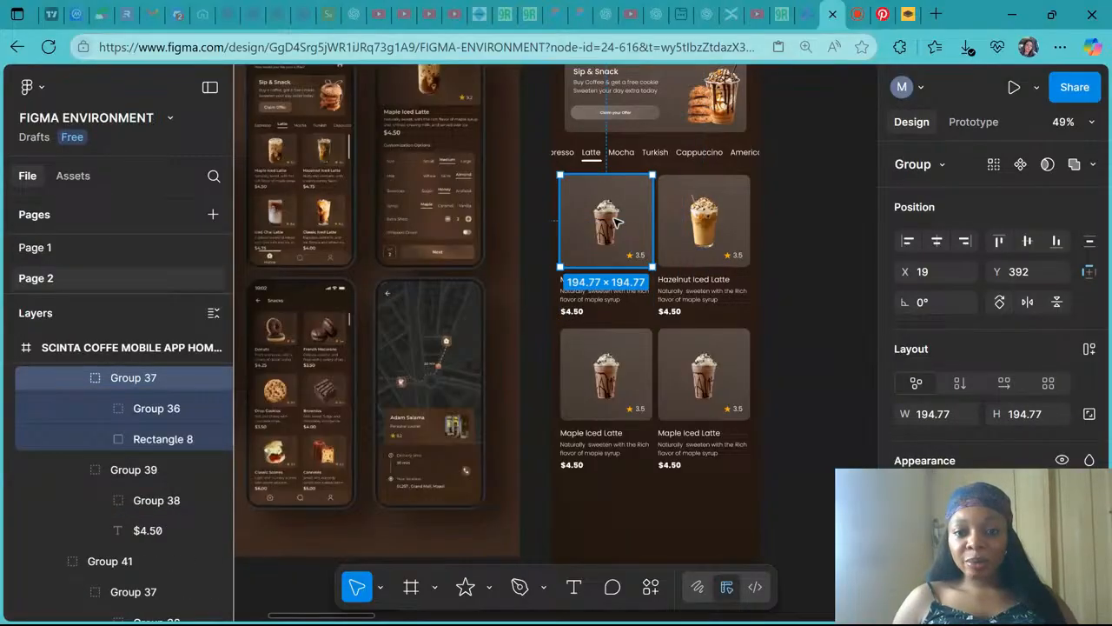
{"action": "double_click", "coordinate": [614, 221]}
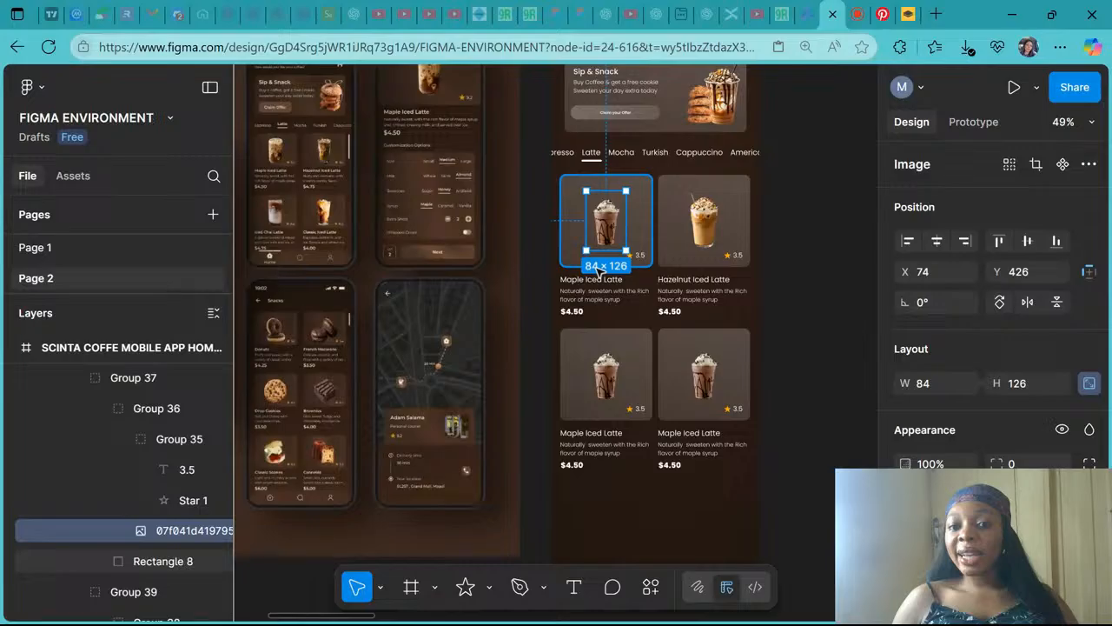
{"action": "left_click", "coordinate": [704, 224]}
{"action": "double_click", "coordinate": [705, 228]}
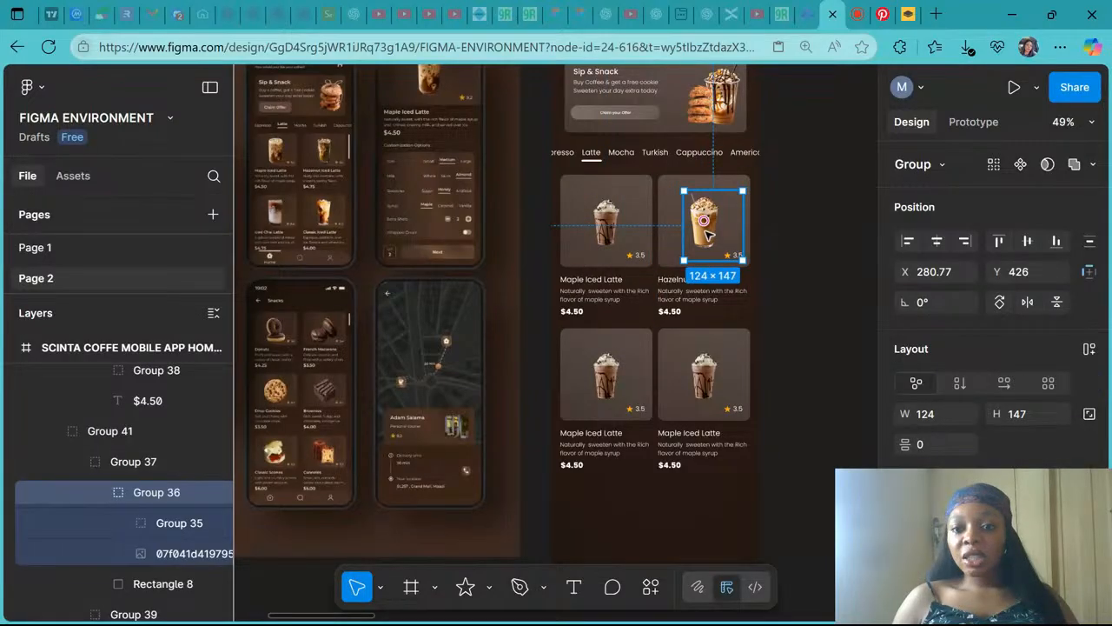
{"action": "double_click", "coordinate": [706, 231]}
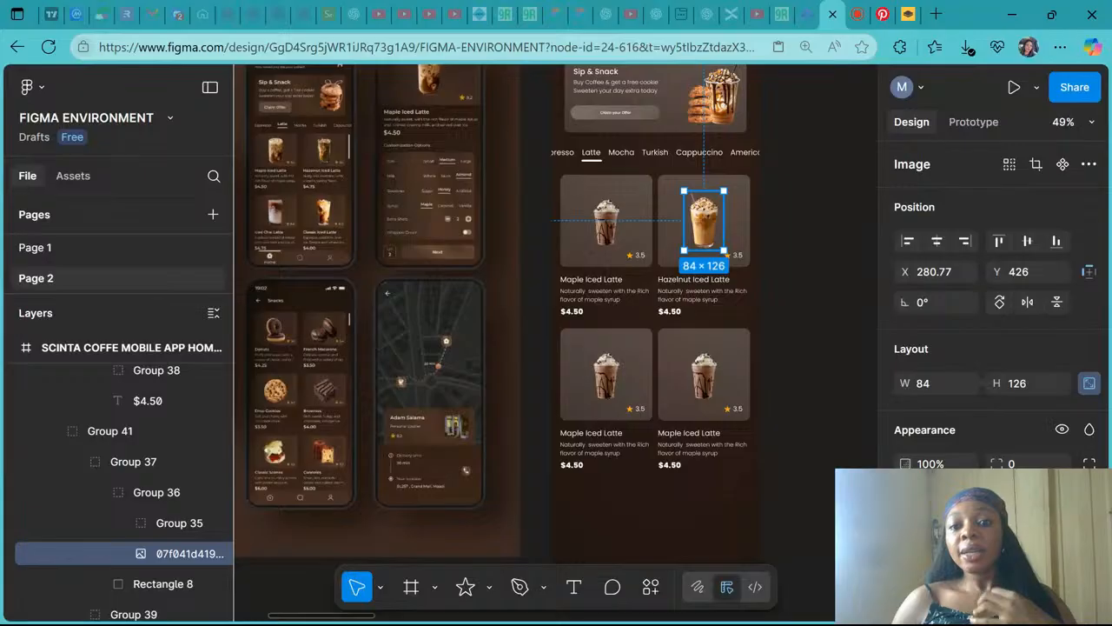
- Pan around the canvas to compare the homepage frame with the reference mockups
{"action": "scroll", "coordinate": [796, 403], "scroll_direction": "right", "scroll_amount": 3}
{"action": "left_click", "coordinate": [795, 403]}
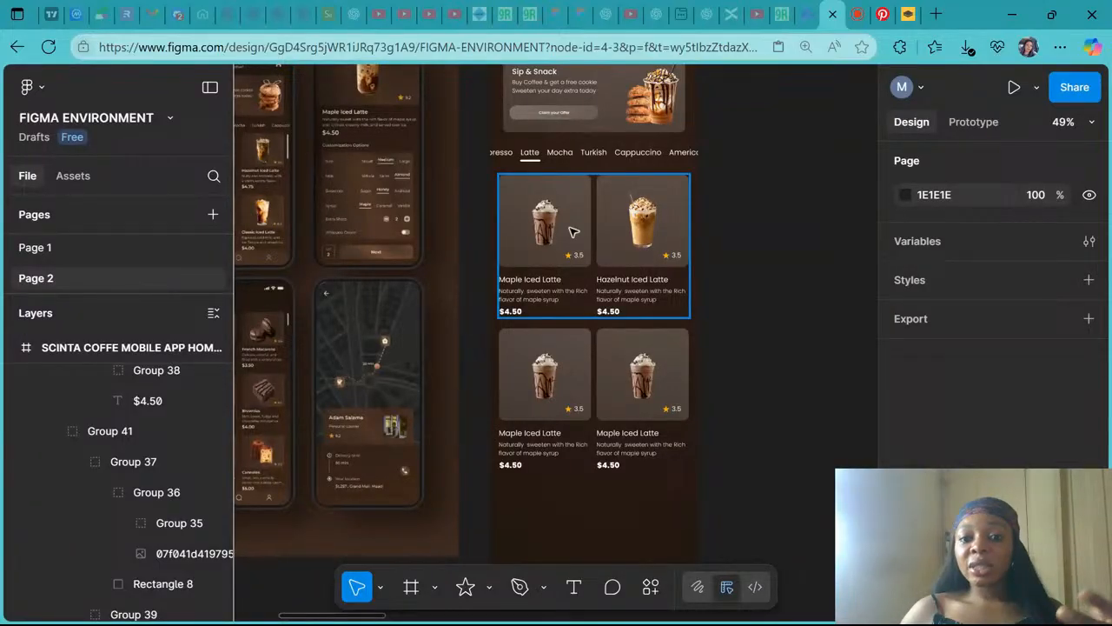
{"action": "scroll", "coordinate": [551, 435], "scroll_direction": "down", "scroll_amount": 3}
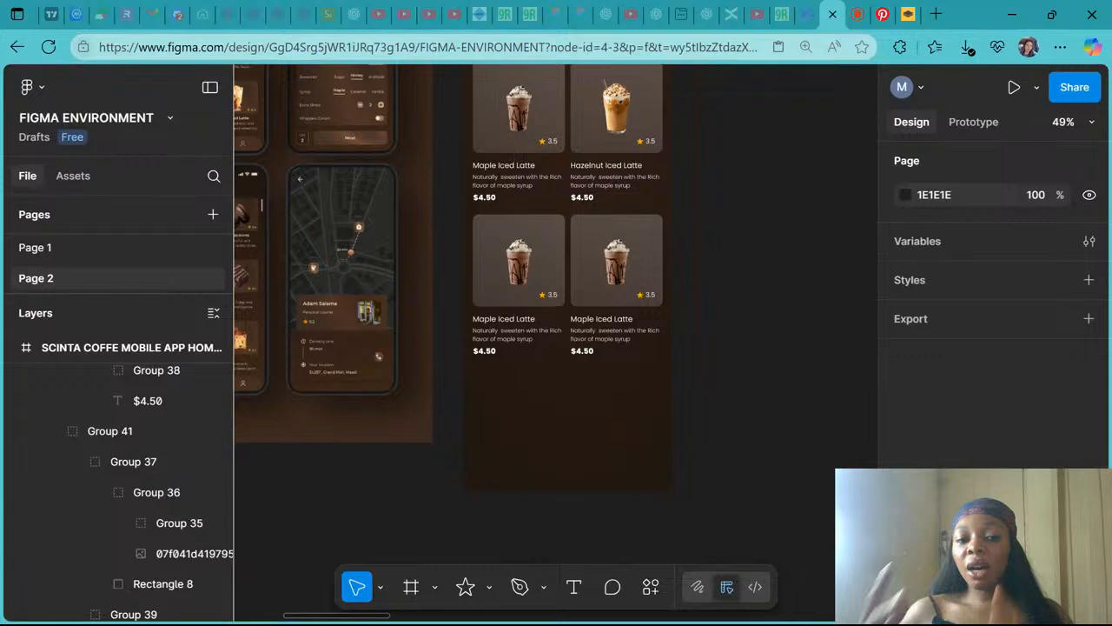
{"action": "scroll", "coordinate": [551, 434], "scroll_direction": "left", "scroll_amount": 1}
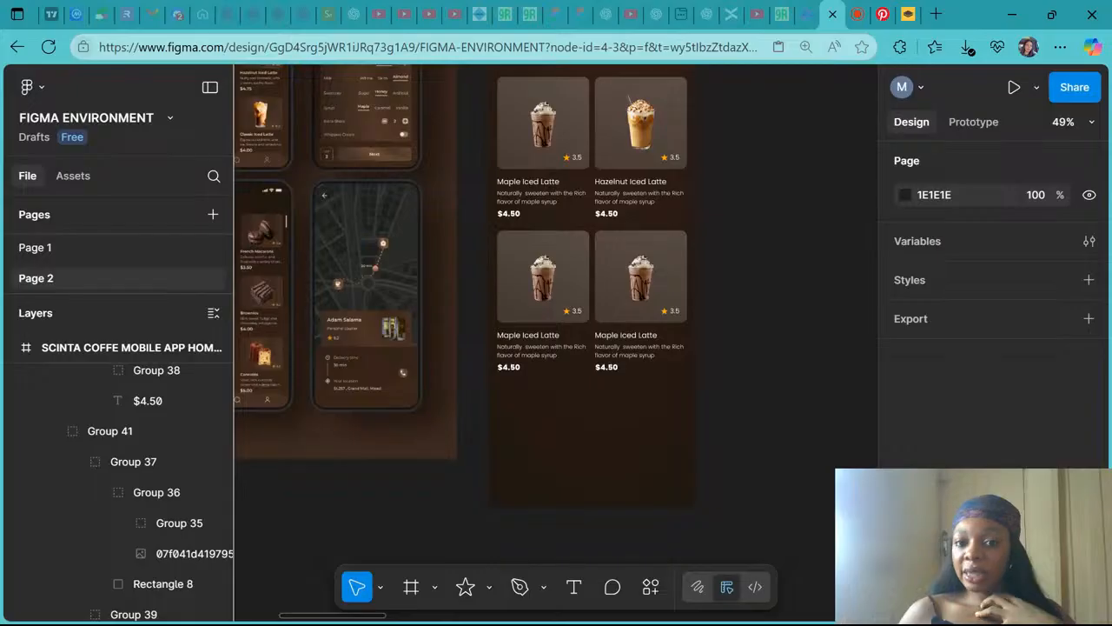
{"action": "scroll", "coordinate": [551, 347], "scroll_direction": "left", "scroll_amount": 1}
{"action": "scroll", "coordinate": [551, 348], "scroll_direction": "up", "scroll_amount": 1}
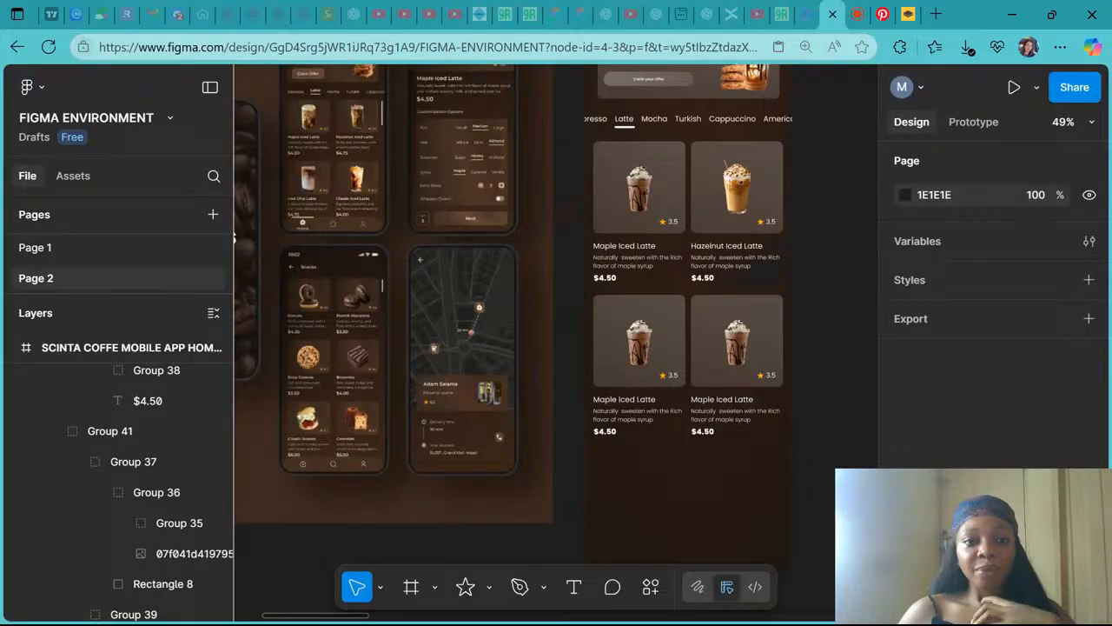
{"action": "scroll", "coordinate": [556, 348], "scroll_direction": "down", "scroll_amount": 1}
{"action": "scroll", "coordinate": [557, 348], "scroll_direction": "left", "scroll_amount": 1}
{"action": "scroll", "coordinate": [557, 348], "scroll_direction": "left", "scroll_amount": 1}
{"action": "scroll", "coordinate": [556, 347], "scroll_direction": "up", "scroll_amount": 1}
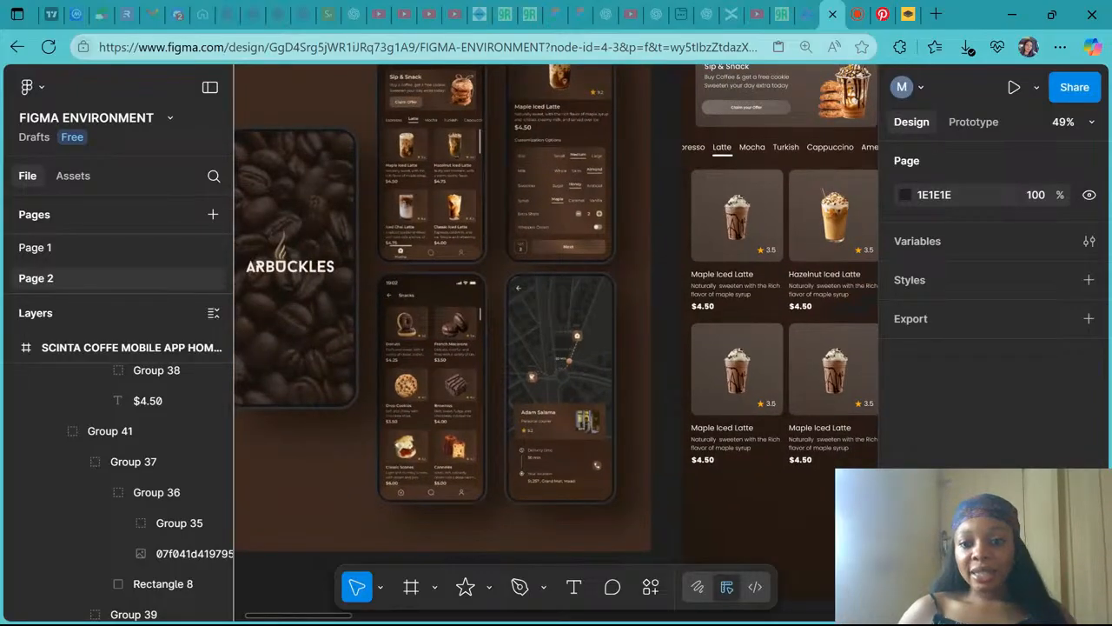
{"action": "scroll", "coordinate": [556, 348], "scroll_direction": "down", "scroll_amount": 3}
{"action": "scroll", "coordinate": [556, 348], "scroll_direction": "right", "scroll_amount": 2}
{"action": "scroll", "coordinate": [557, 348], "scroll_direction": "up", "scroll_amount": 1}
{"action": "scroll", "coordinate": [556, 347], "scroll_direction": "right", "scroll_amount": 1}
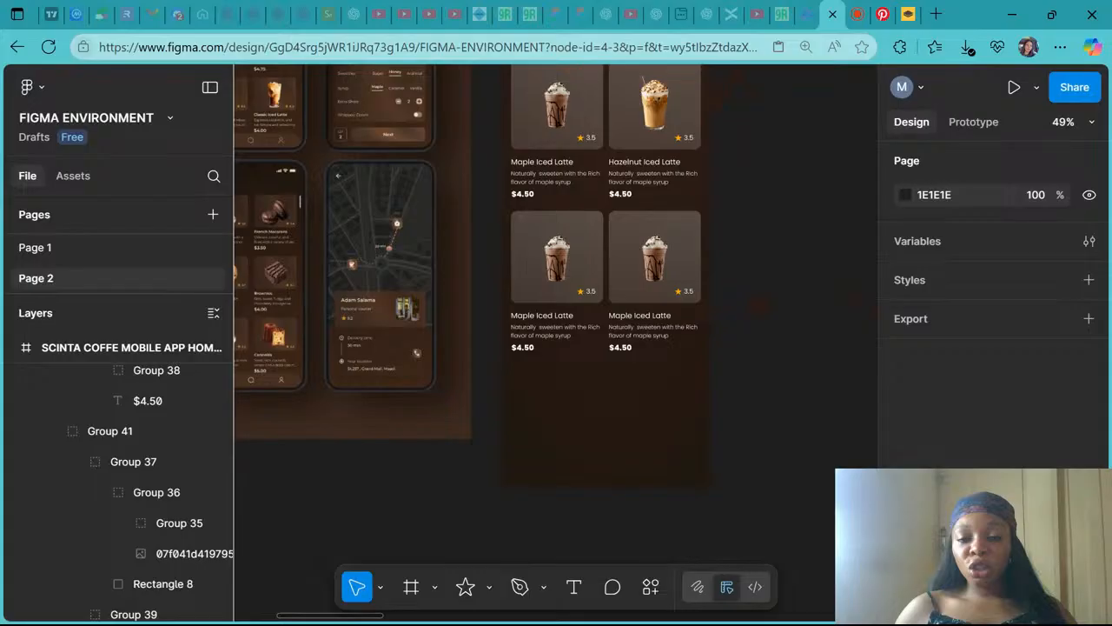
{"action": "scroll", "coordinate": [553, 438], "scroll_direction": "down", "scroll_amount": 2}
- Duplicate the second row of product cards below it as a third row and center it horizontally
{"action": "left_click", "coordinate": [602, 305]}
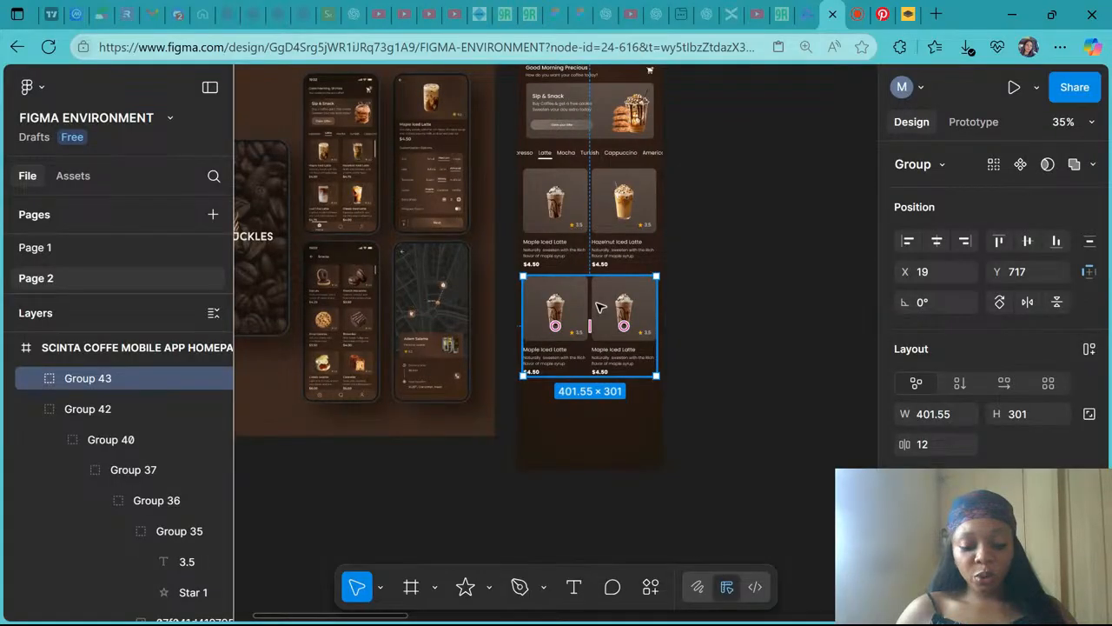
{"action": "left_click_drag", "start_coordinate": [602, 306], "coordinate": [600, 412]}
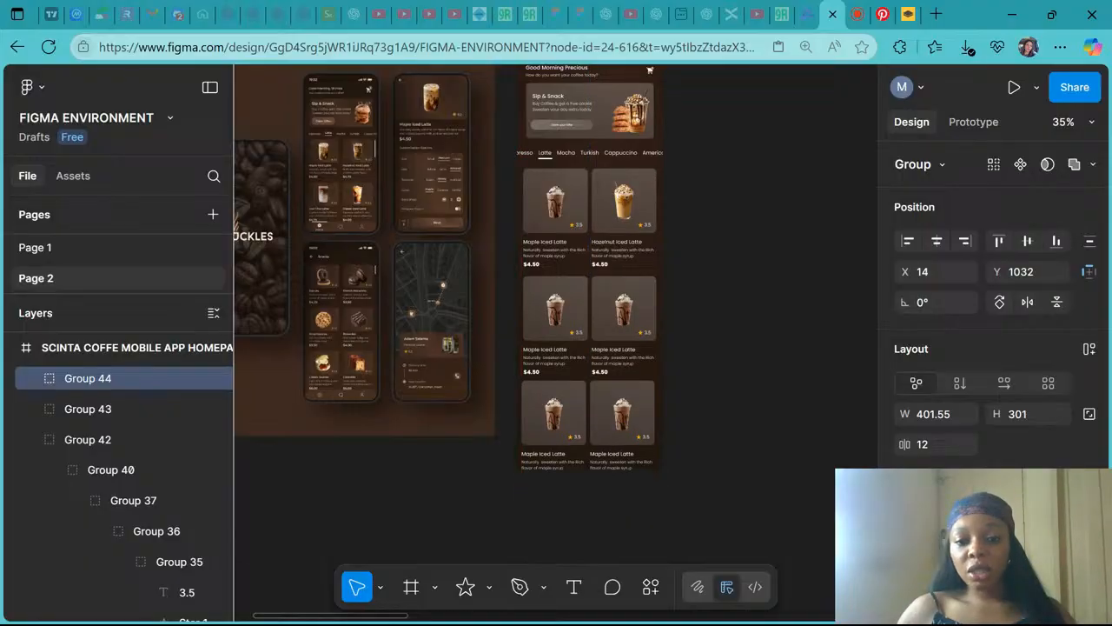
{"action": "left_click", "coordinate": [937, 240]}
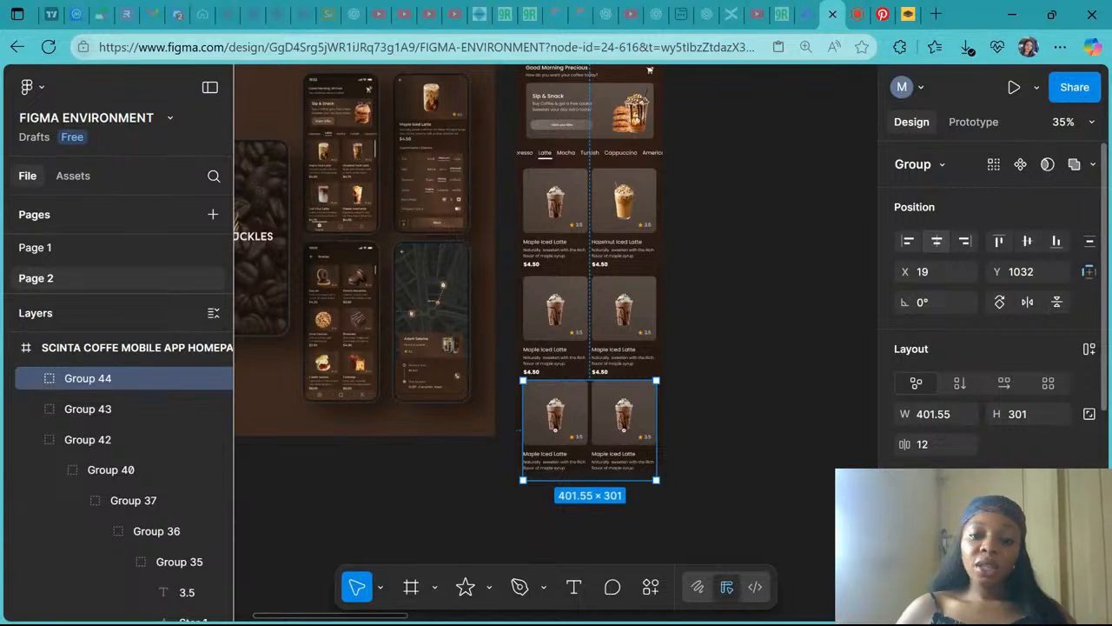
{"action": "left_click", "coordinate": [735, 377]}
- Zoom into the reference mockup's latte cards and review the onboarding screens above
{"action": "scroll", "coordinate": [740, 377], "scroll_direction": "down", "scroll_amount": 3}
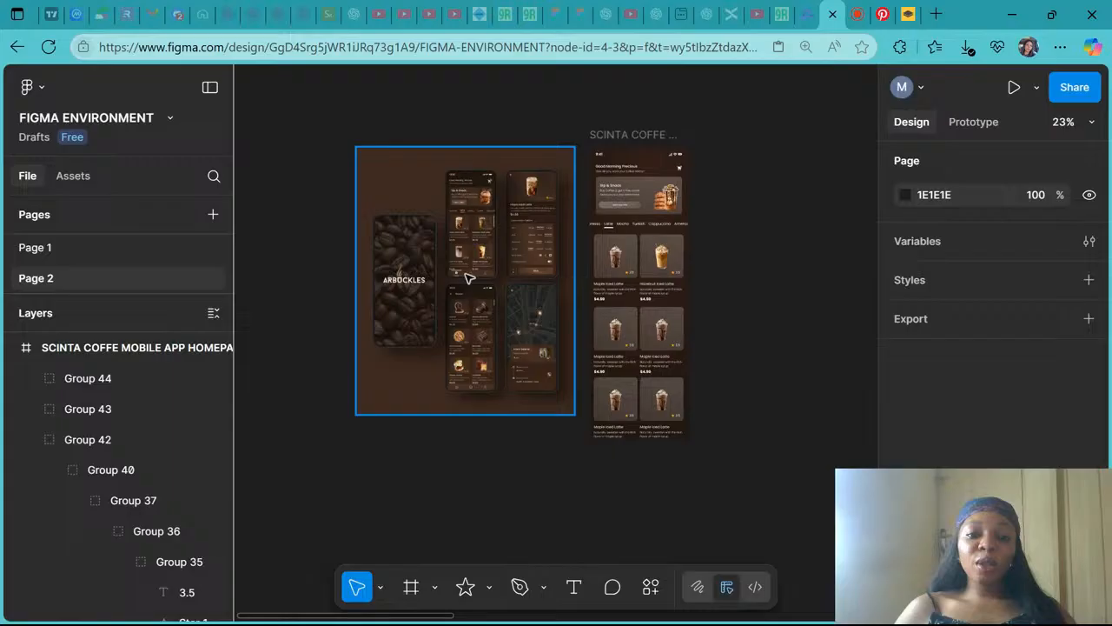
{"action": "scroll", "coordinate": [467, 276], "scroll_direction": "up", "scroll_amount": 10}
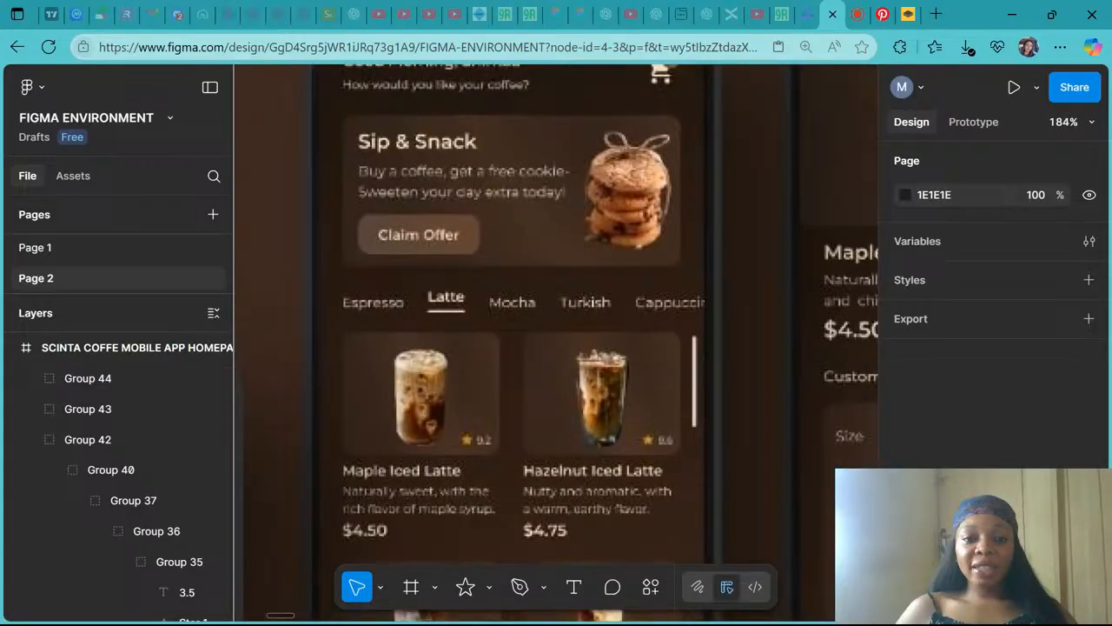
{"action": "scroll", "coordinate": [589, 411], "scroll_direction": "down", "scroll_amount": 5}
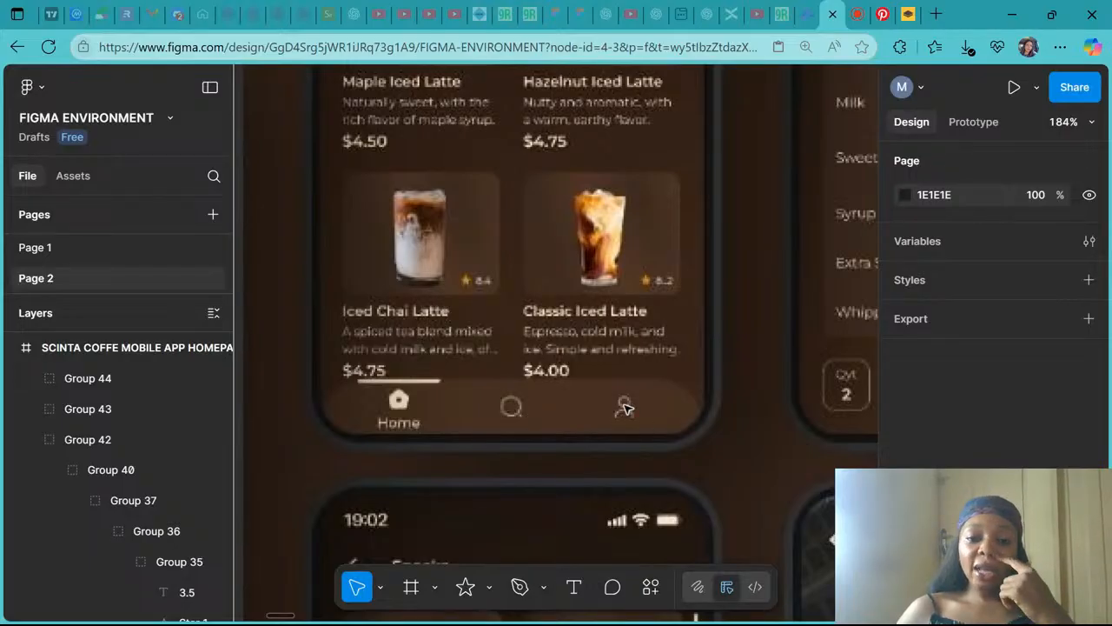
{"action": "scroll", "coordinate": [624, 408], "scroll_direction": "down", "scroll_amount": 5}
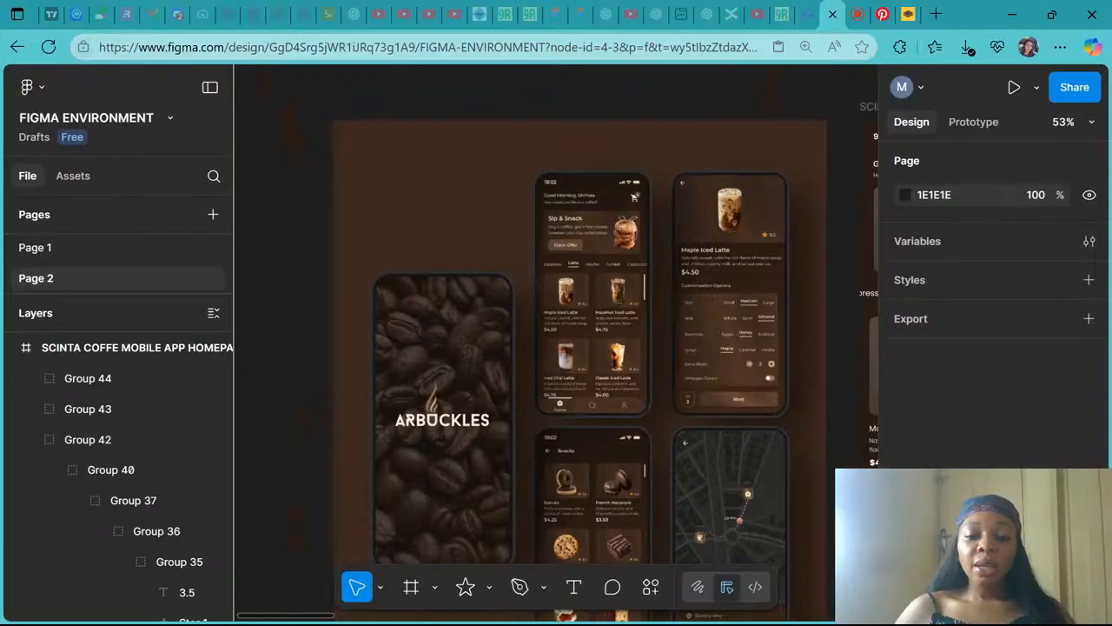
{"action": "scroll", "coordinate": [334, 235], "scroll_direction": "down", "scroll_amount": 4}
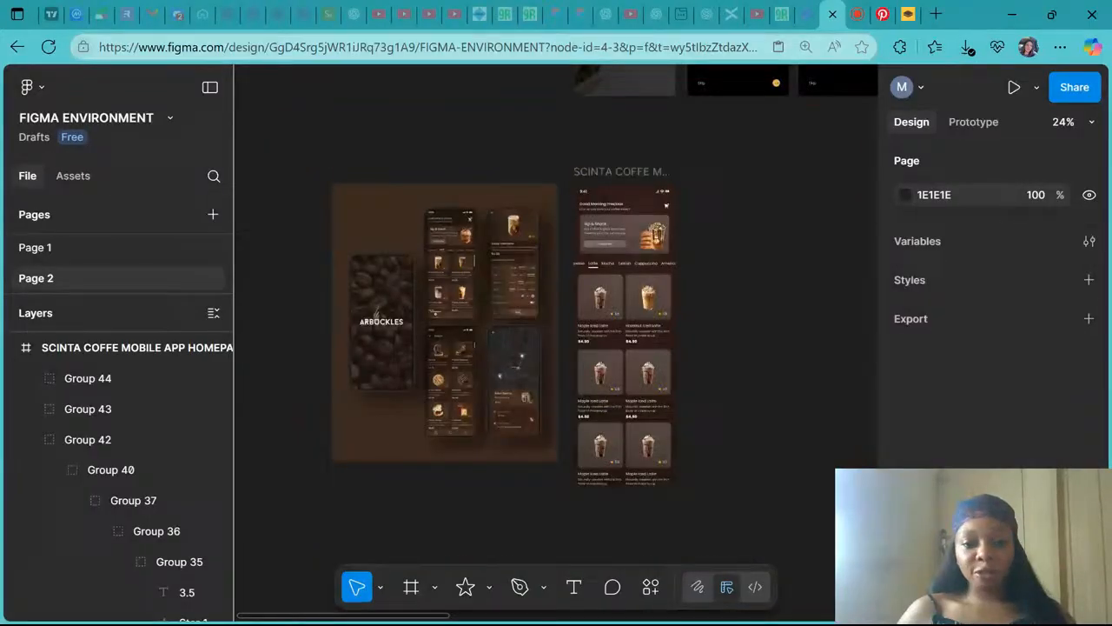
{"action": "scroll", "coordinate": [334, 235], "scroll_direction": "right", "scroll_amount": 1}
{"action": "scroll", "coordinate": [334, 235], "scroll_direction": "down", "scroll_amount": 1}
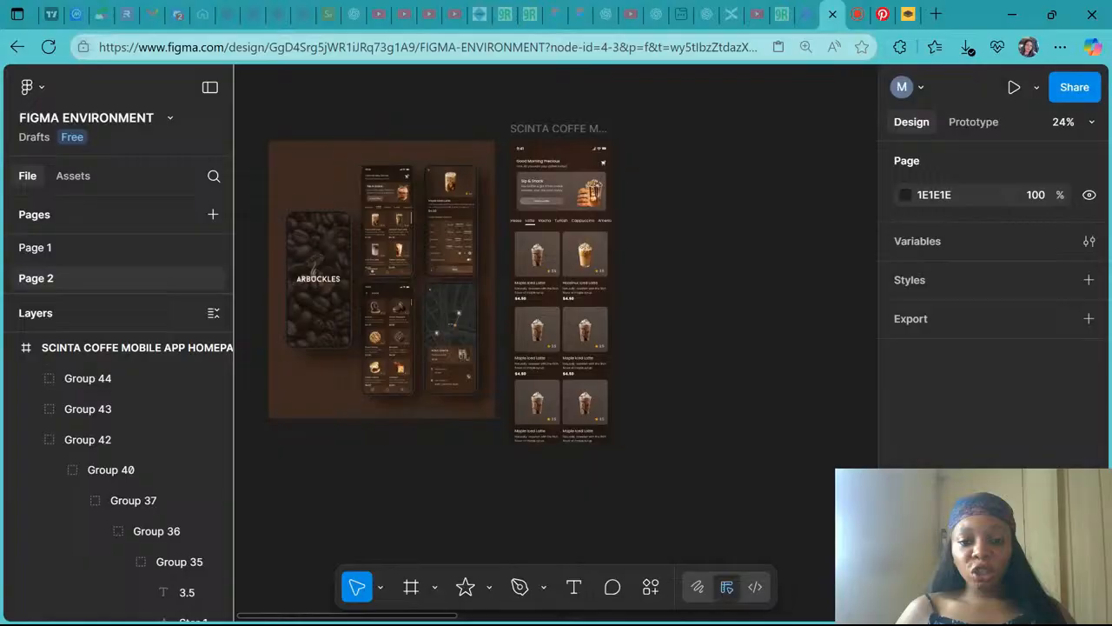
{"action": "scroll", "coordinate": [572, 136], "scroll_direction": "down", "scroll_amount": 2}
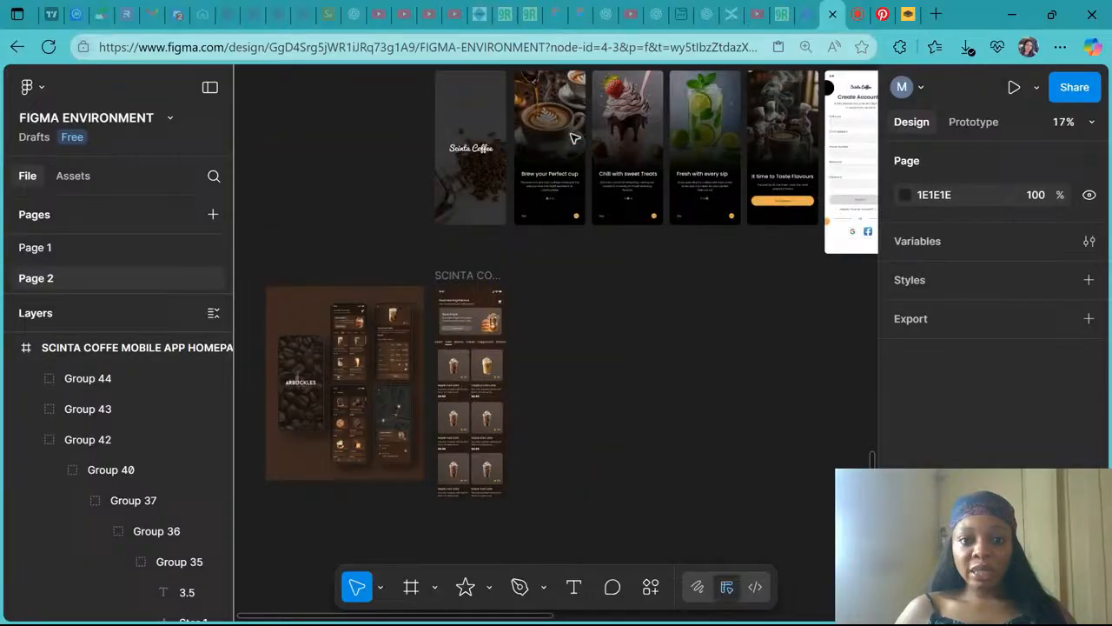
{"action": "scroll", "coordinate": [566, 90], "scroll_direction": "up", "scroll_amount": 1}
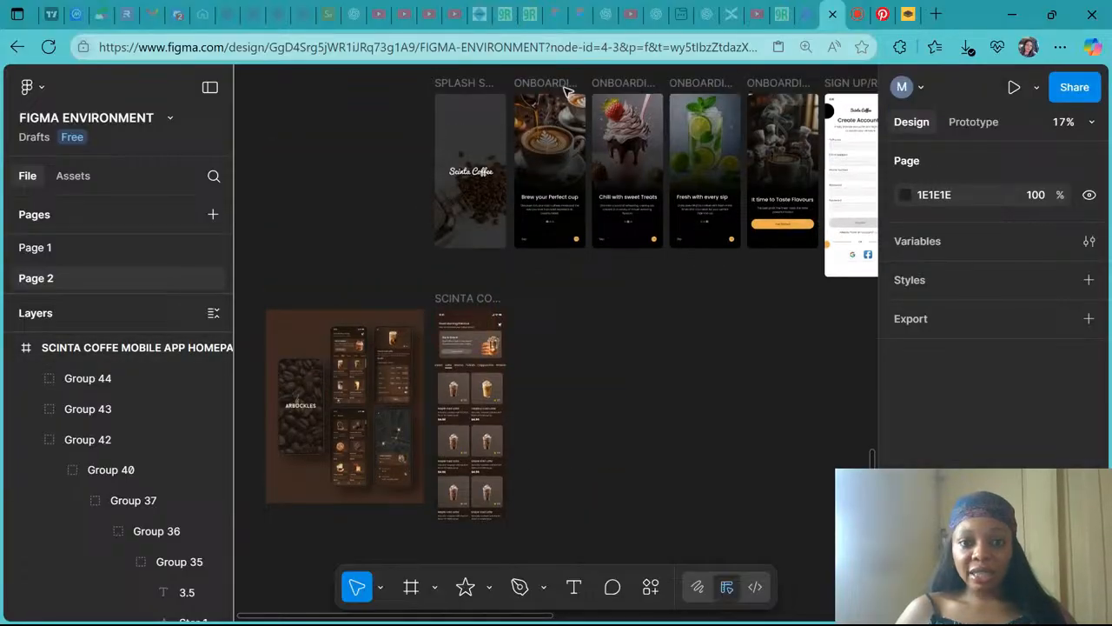
- Duplicate the Scinta Coffee homepage frame beside the original
{"action": "left_click", "coordinate": [565, 89]}
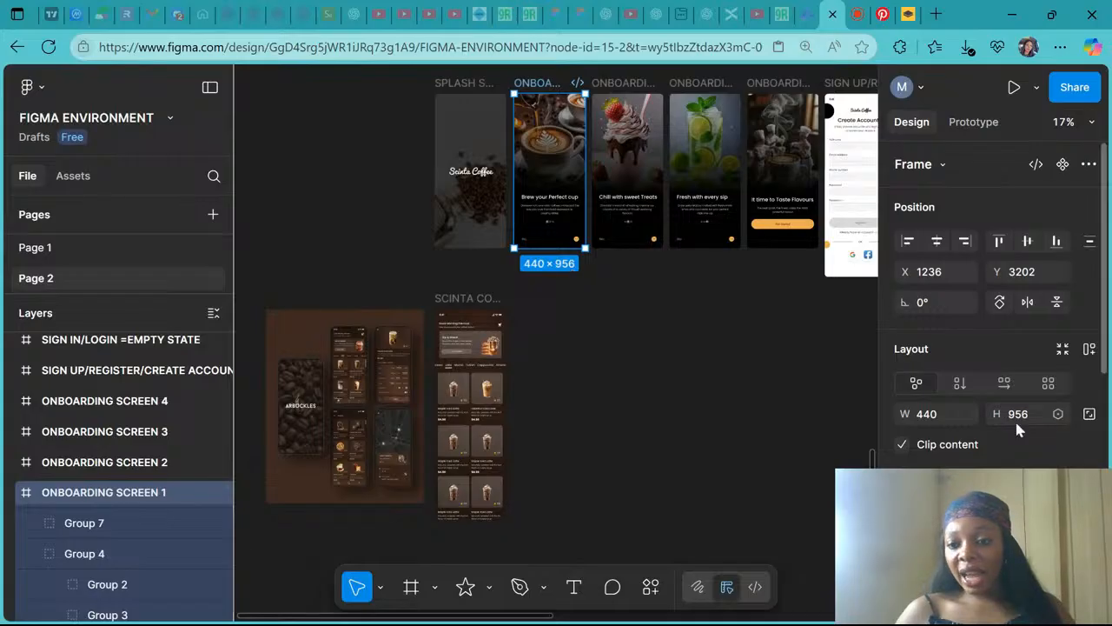
{"action": "left_click", "coordinate": [458, 299]}
{"action": "scroll", "coordinate": [465, 260], "scroll_direction": "down", "scroll_amount": 3}
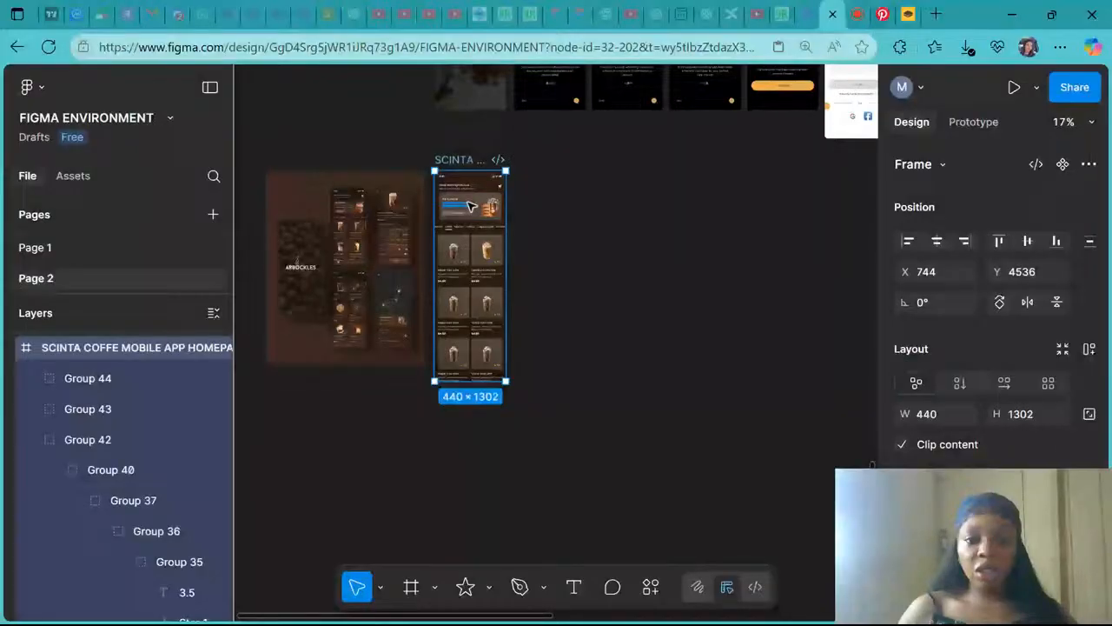
{"action": "key", "text": "ctrl+d"}
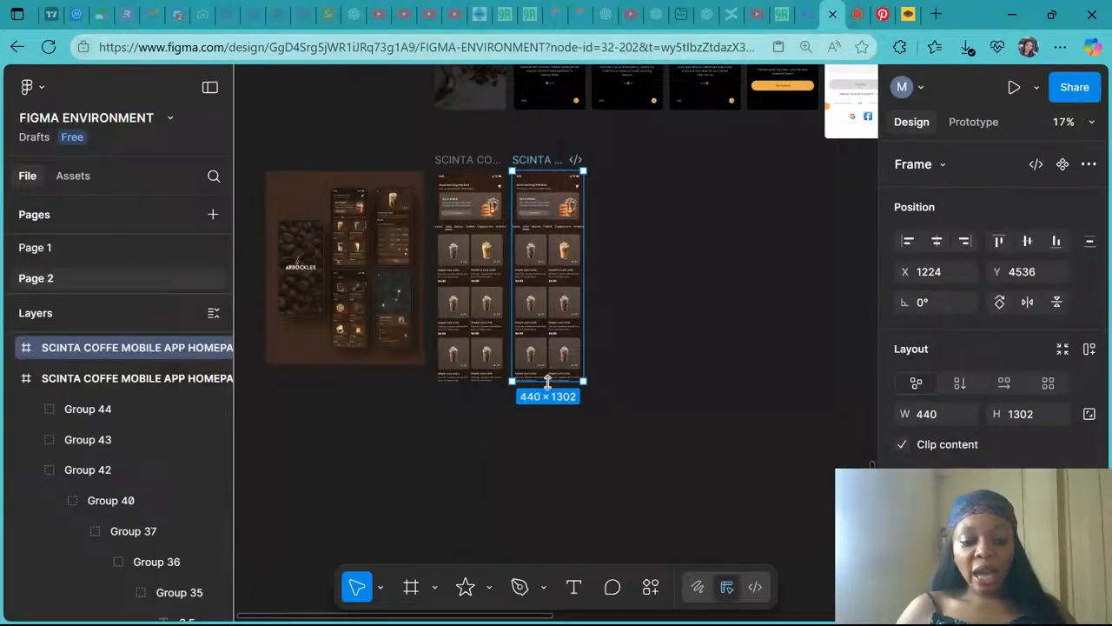
- Set the duplicated homepage frame's height to 956 and turn off Clip content
{"action": "left_click_drag", "start_coordinate": [547, 382], "coordinate": [543, 327]}
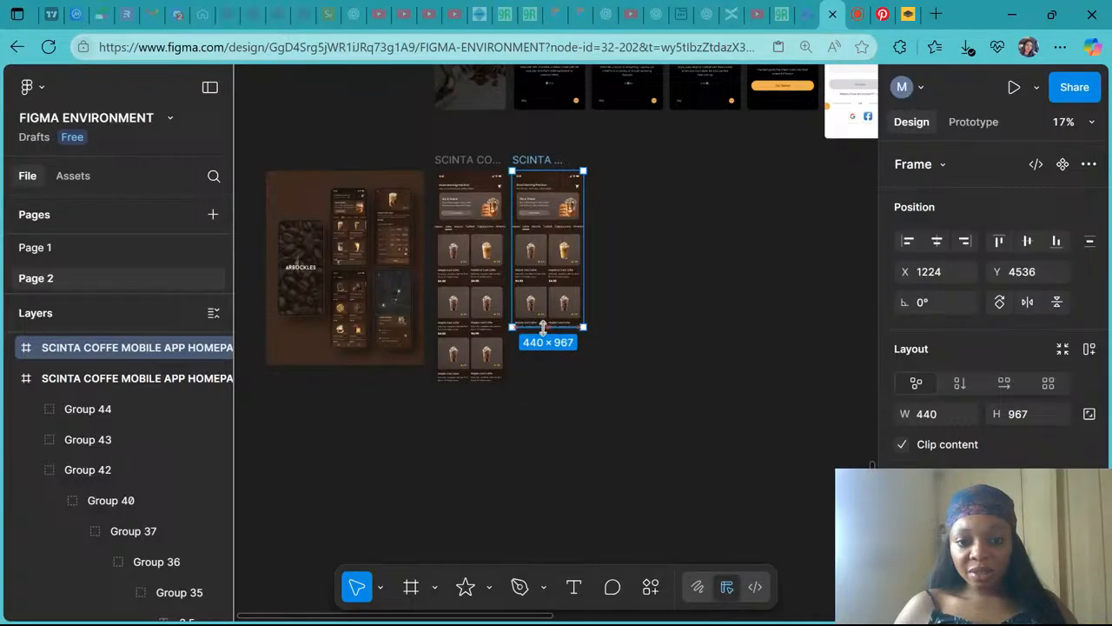
{"action": "left_click", "coordinate": [1018, 414]}
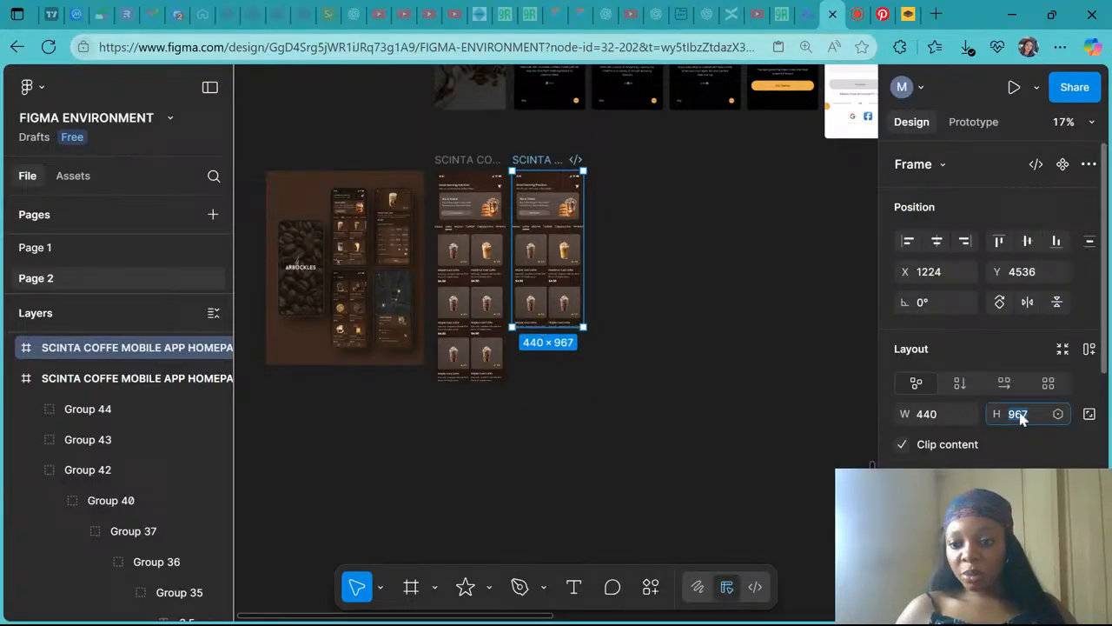
{"action": "type", "text": "956"}
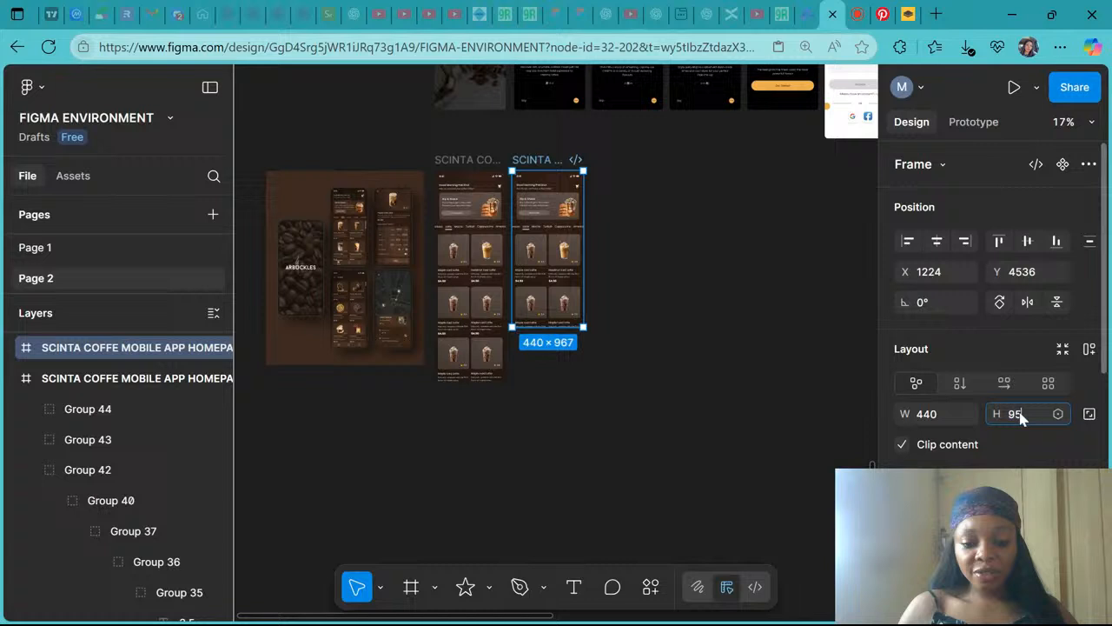
{"action": "key", "text": "Return"}
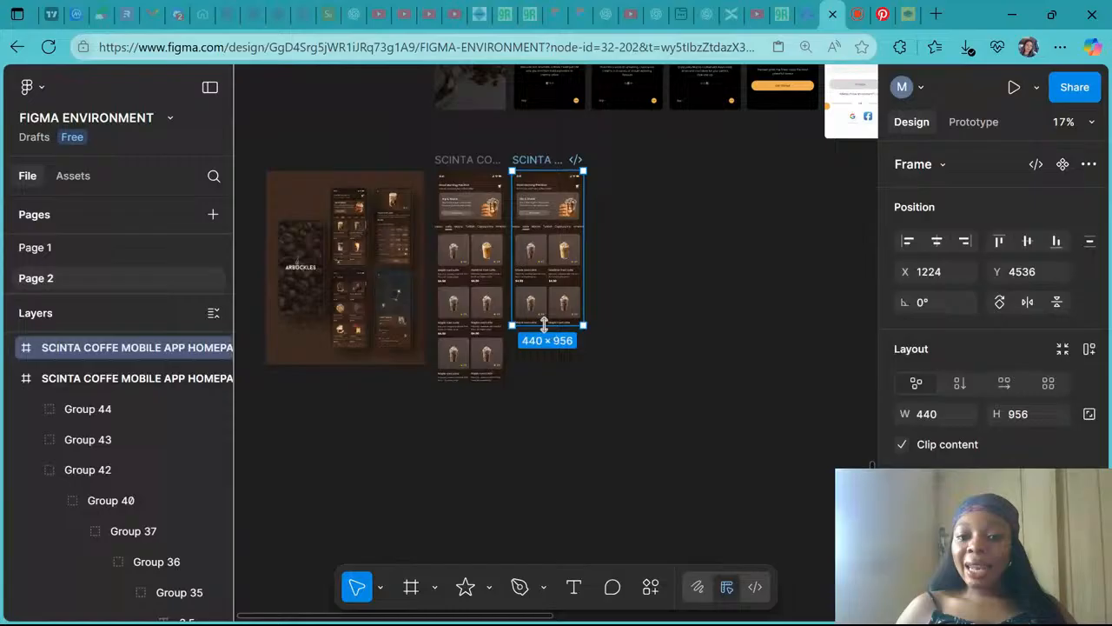
{"action": "left_click", "coordinate": [902, 444]}
{"action": "scroll", "coordinate": [623, 351], "scroll_direction": "up", "scroll_amount": 1}
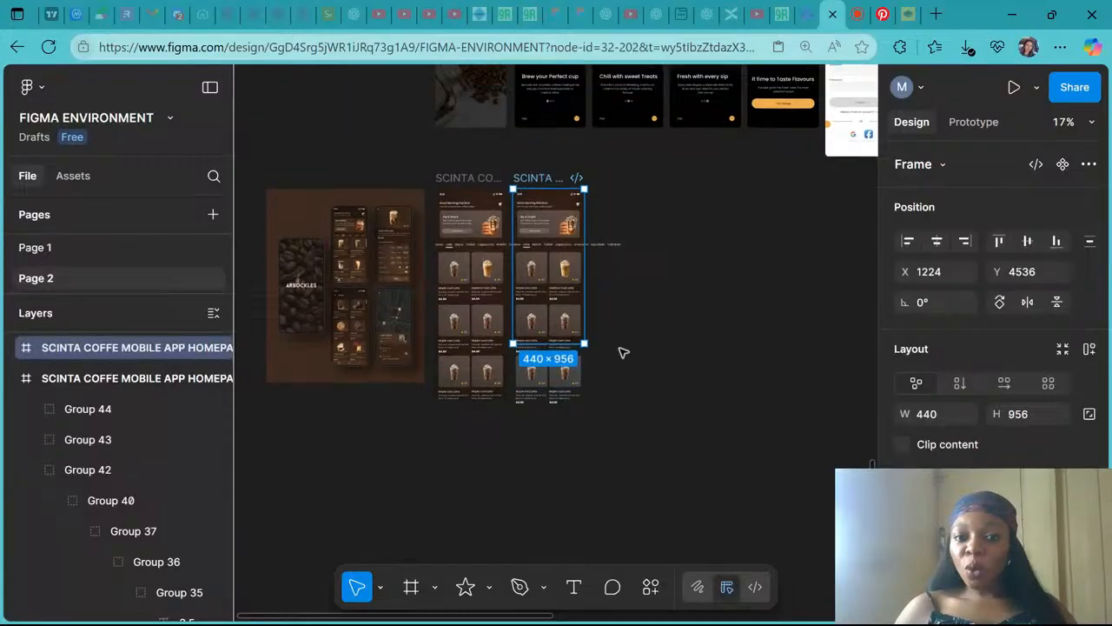
- Turn Clip content back on for the duplicated homepage frame
{"action": "scroll", "coordinate": [623, 352], "scroll_direction": "up", "scroll_amount": 3}
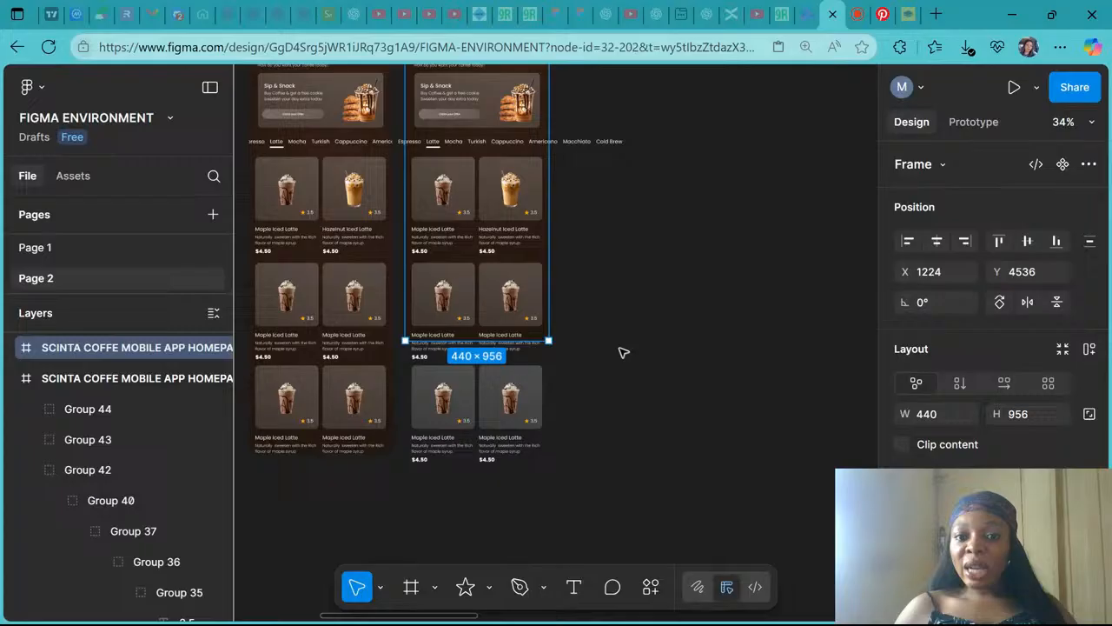
{"action": "scroll", "coordinate": [509, 350], "scroll_direction": "up", "scroll_amount": 4}
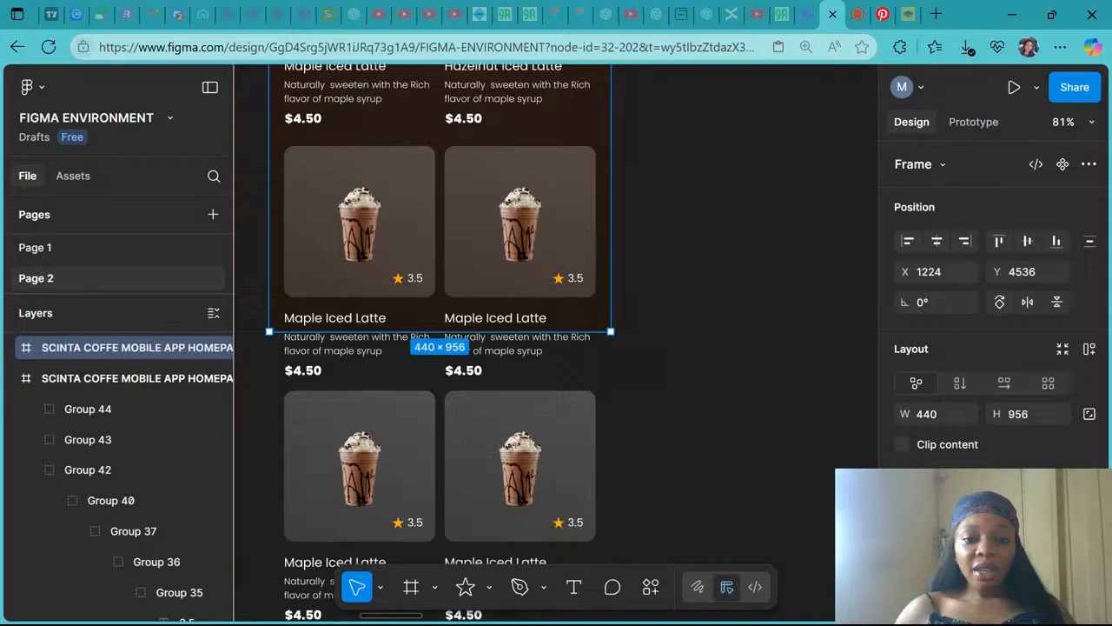
{"action": "scroll", "coordinate": [440, 348], "scroll_direction": "up", "scroll_amount": 5}
{"action": "scroll", "coordinate": [488, 308], "scroll_direction": "down", "scroll_amount": 1}
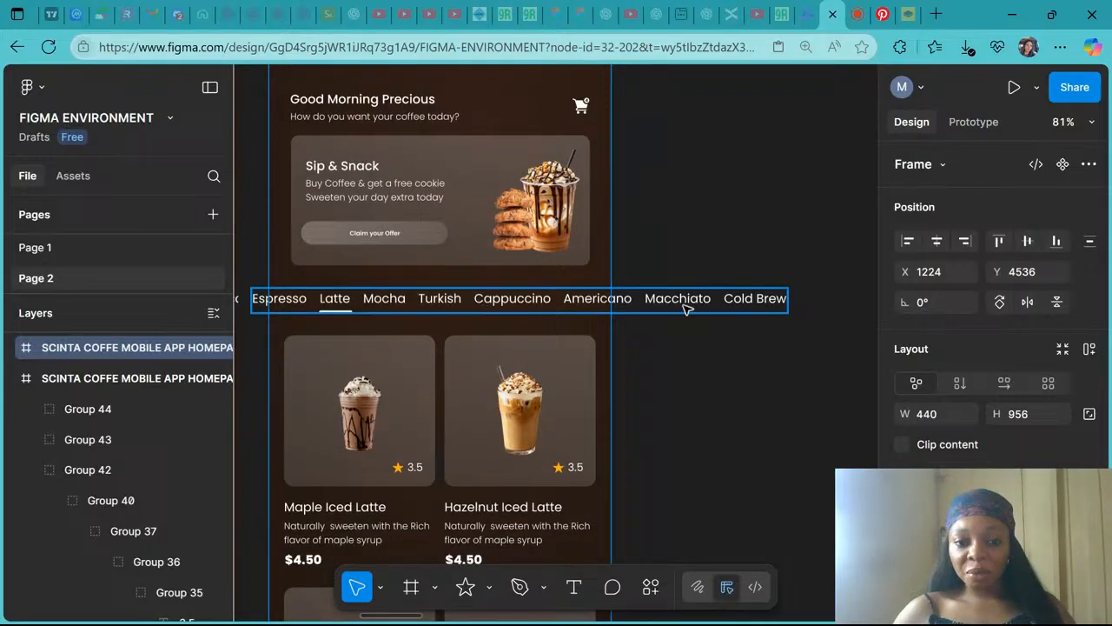
{"action": "scroll", "coordinate": [644, 241], "scroll_direction": "down", "scroll_amount": 5}
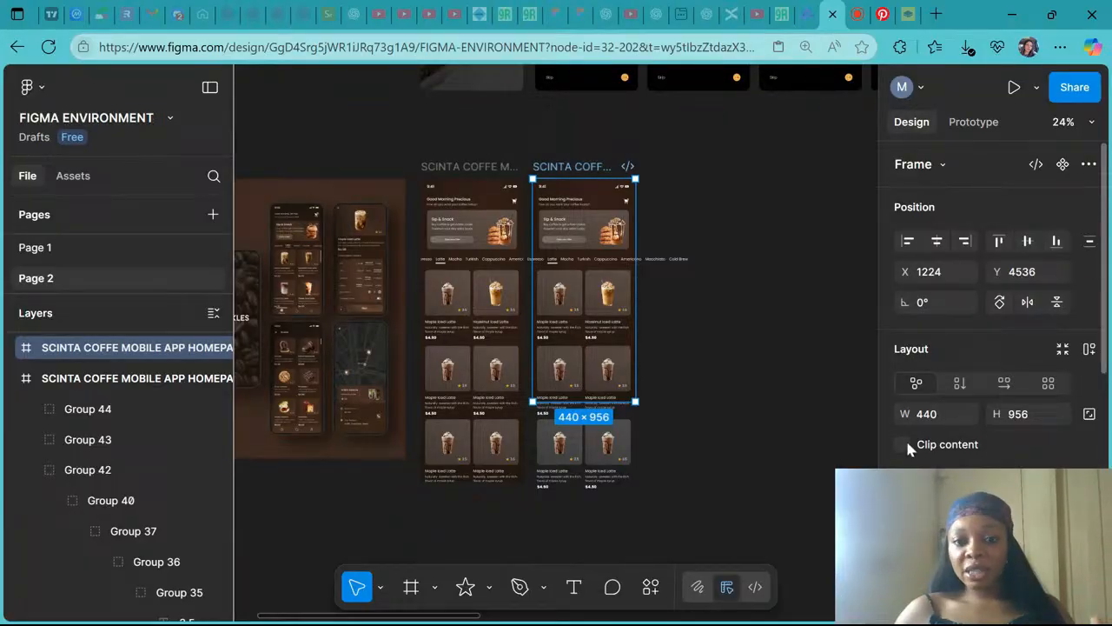
{"action": "left_click", "coordinate": [905, 445]}
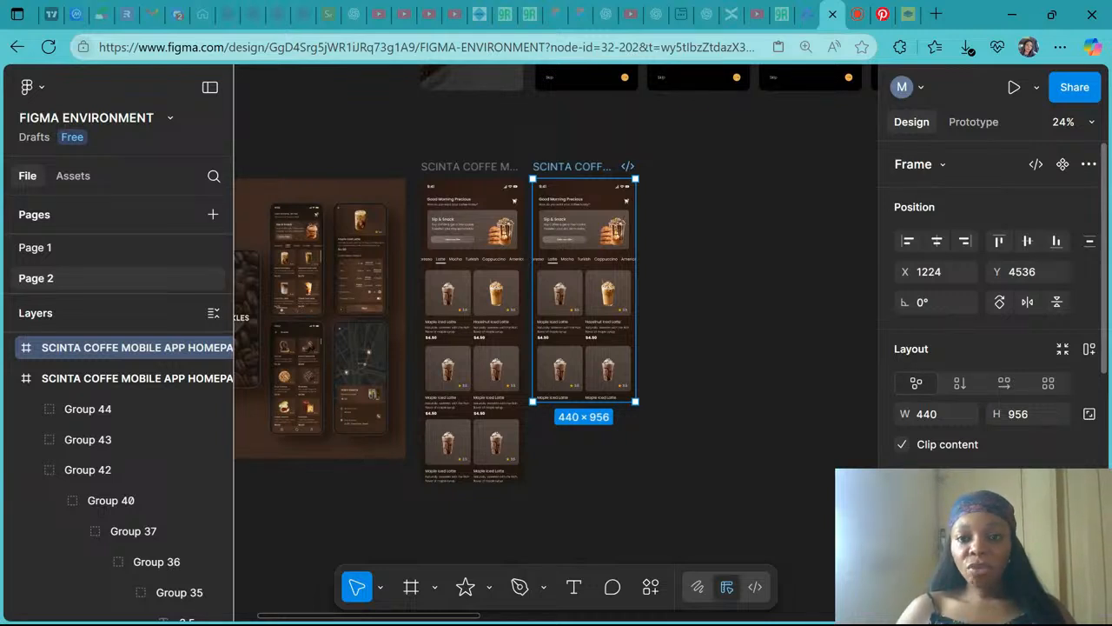
{"action": "left_click", "coordinate": [857, 14]}
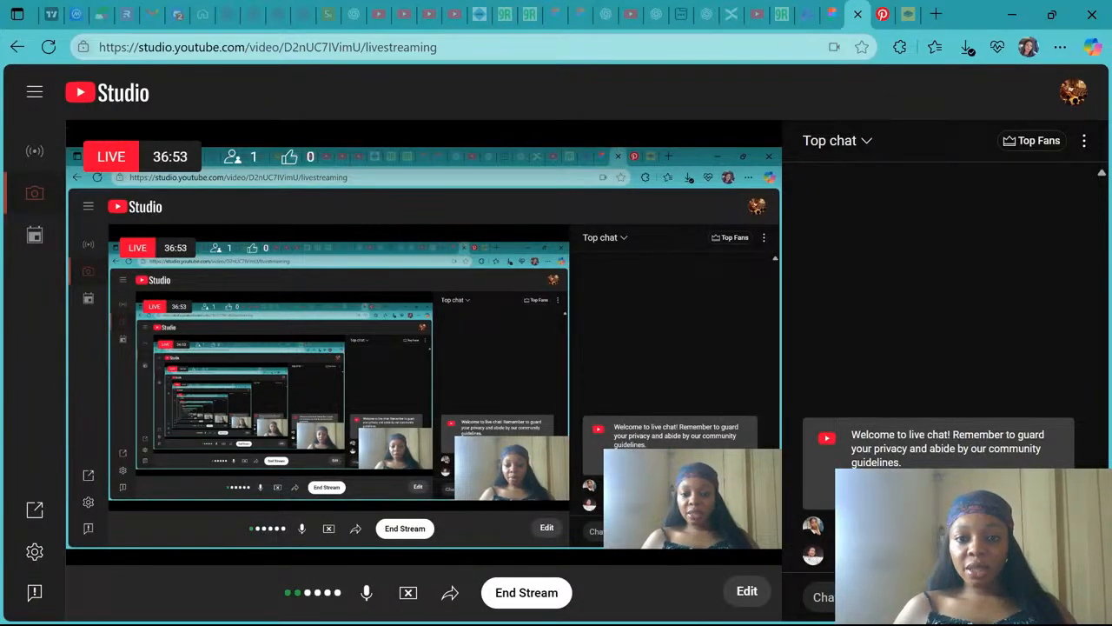
{"action": "left_click", "coordinate": [821, 14]}
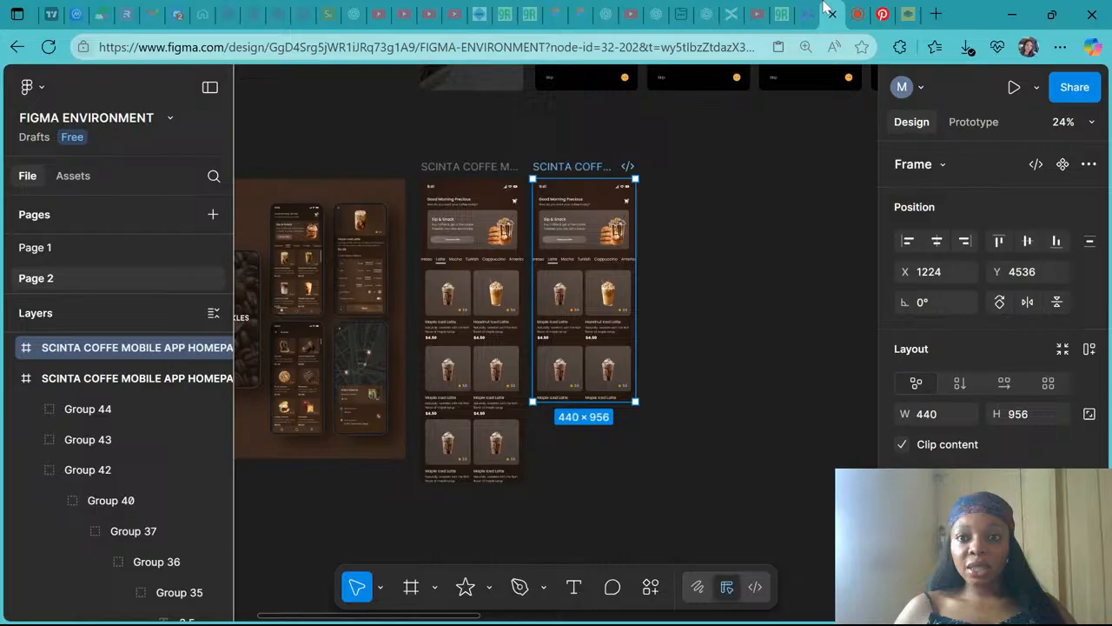
{"action": "left_click", "coordinate": [665, 391]}
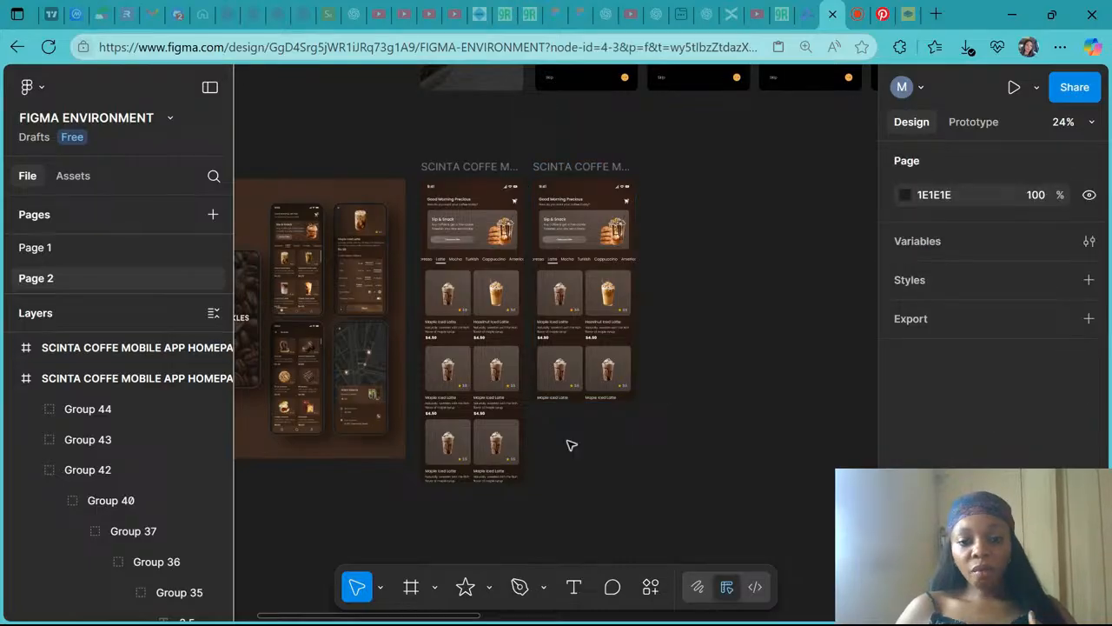
- Examine the reference mockup's home screen next to the two homepage frames
{"action": "scroll", "coordinate": [589, 421], "scroll_direction": "up", "scroll_amount": 3}
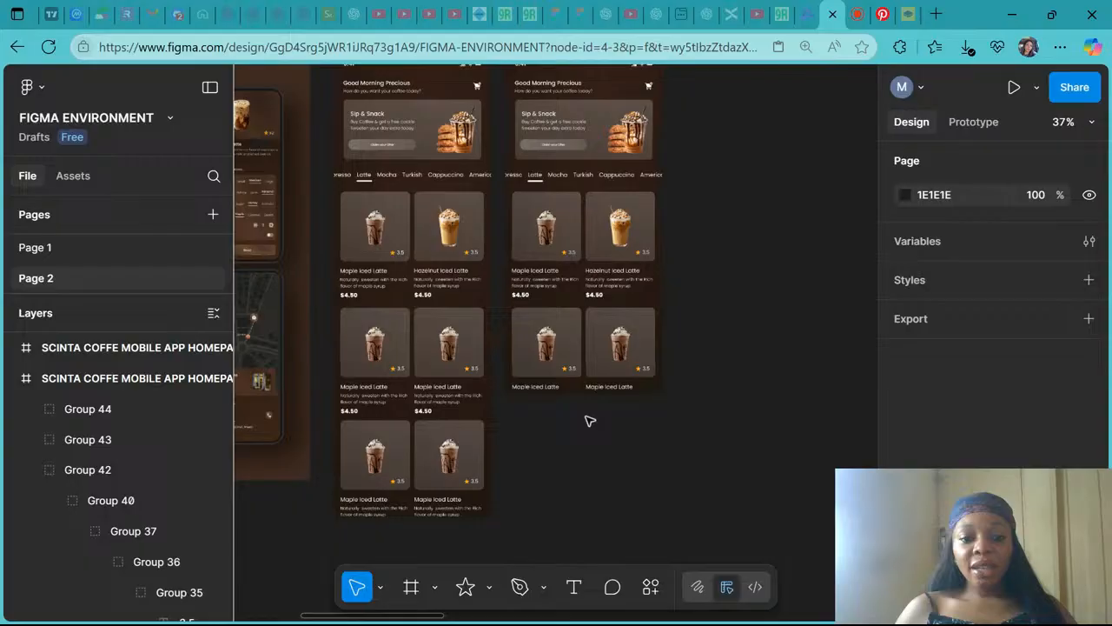
{"action": "scroll", "coordinate": [589, 420], "scroll_direction": "left", "scroll_amount": 4}
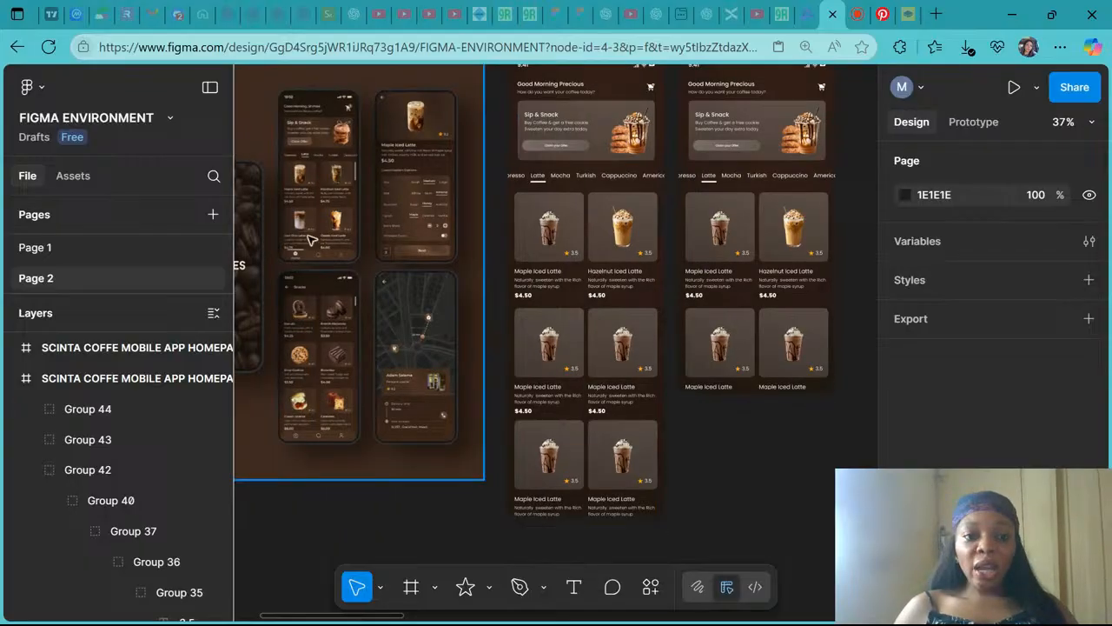
{"action": "scroll", "coordinate": [311, 240], "scroll_direction": "up", "scroll_amount": 5}
{"action": "scroll", "coordinate": [313, 240], "scroll_direction": "left", "scroll_amount": 2}
{"action": "scroll", "coordinate": [399, 356], "scroll_direction": "down", "scroll_amount": 1}
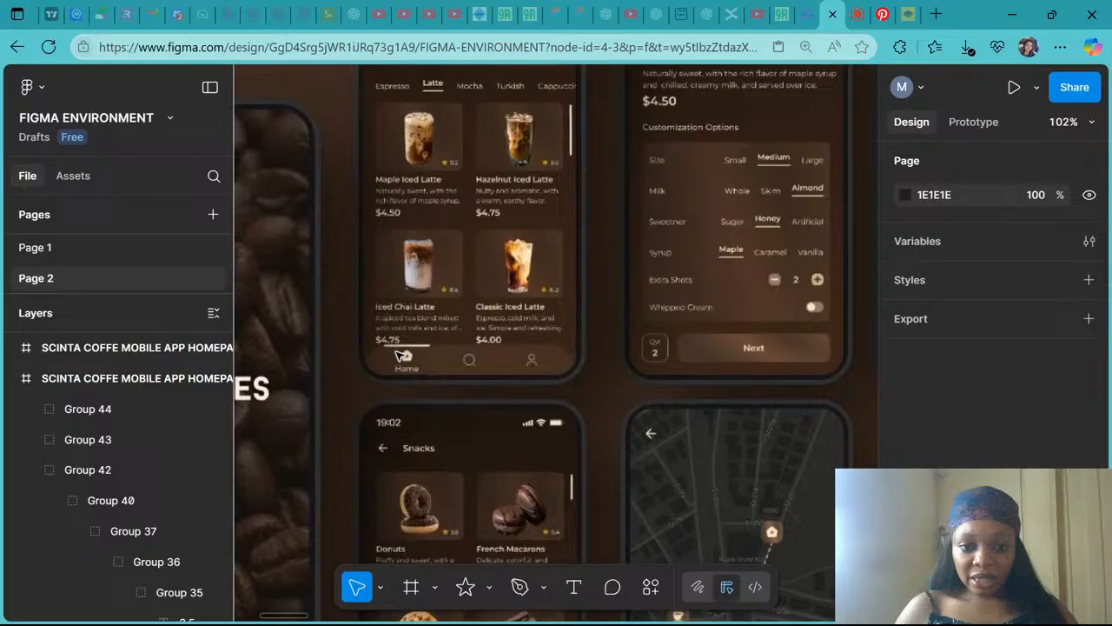
{"action": "scroll", "coordinate": [641, 275], "scroll_direction": "down", "scroll_amount": 5}
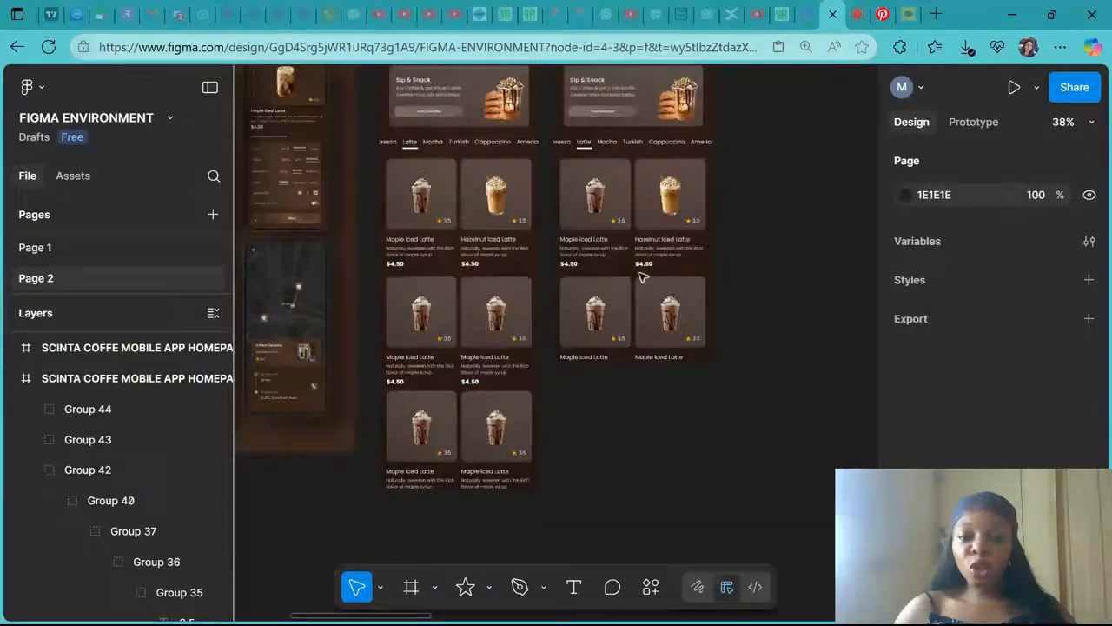
{"action": "scroll", "coordinate": [590, 208], "scroll_direction": "up", "scroll_amount": 3}
{"action": "scroll", "coordinate": [591, 208], "scroll_direction": "right", "scroll_amount": 2}
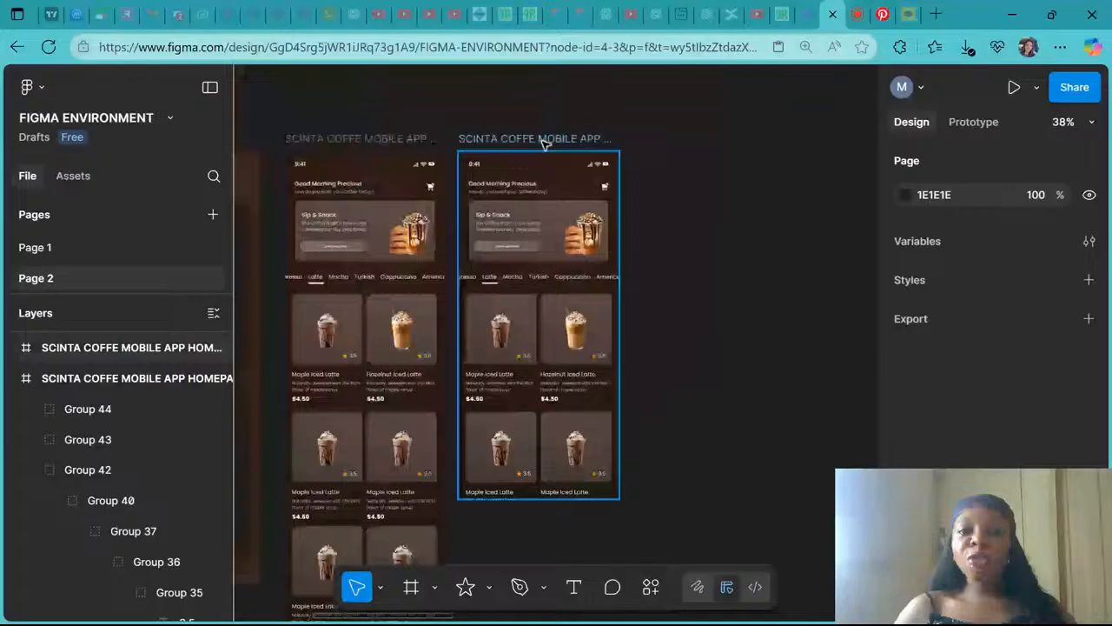
- Extend the duplicated frame's height to 1012 and move the frame right to X 1271
{"action": "left_click", "coordinate": [545, 139]}
{"action": "scroll", "coordinate": [573, 428], "scroll_direction": "down", "scroll_amount": 2}
{"action": "left_click_drag", "start_coordinate": [546, 409], "coordinate": [547, 430]}
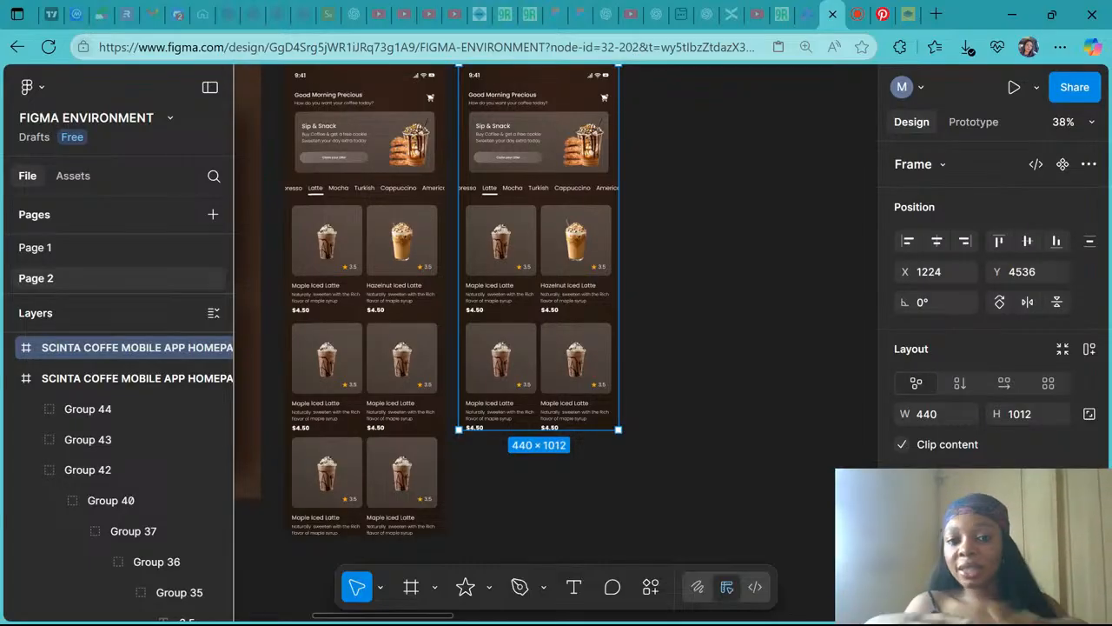
{"action": "scroll", "coordinate": [543, 217], "scroll_direction": "up", "scroll_amount": 2}
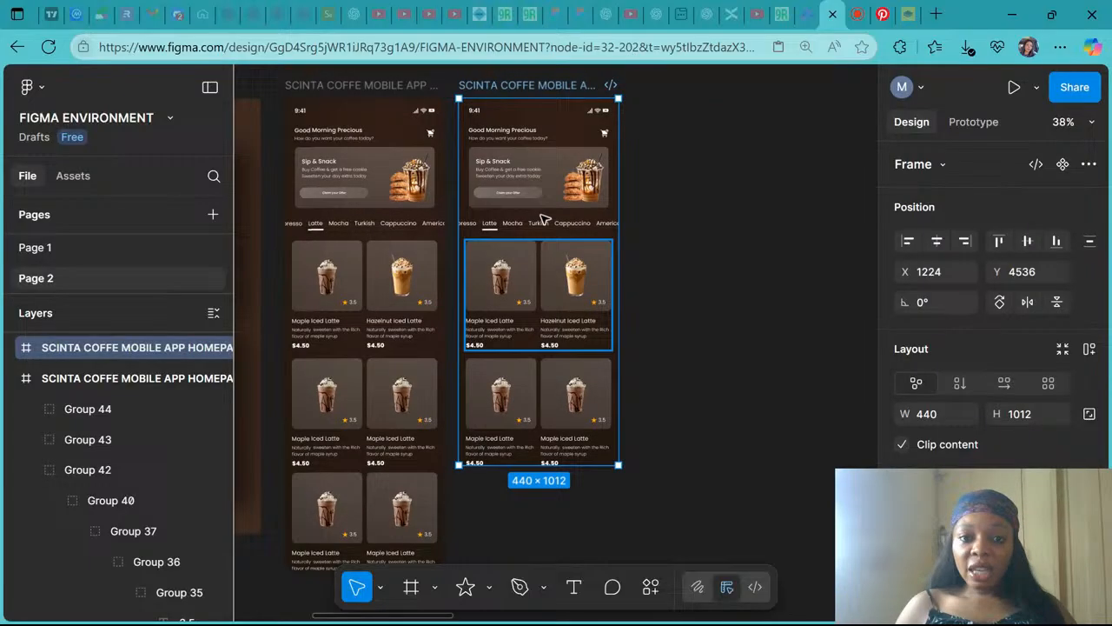
{"action": "left_click_drag", "start_coordinate": [516, 91], "coordinate": [532, 92]}
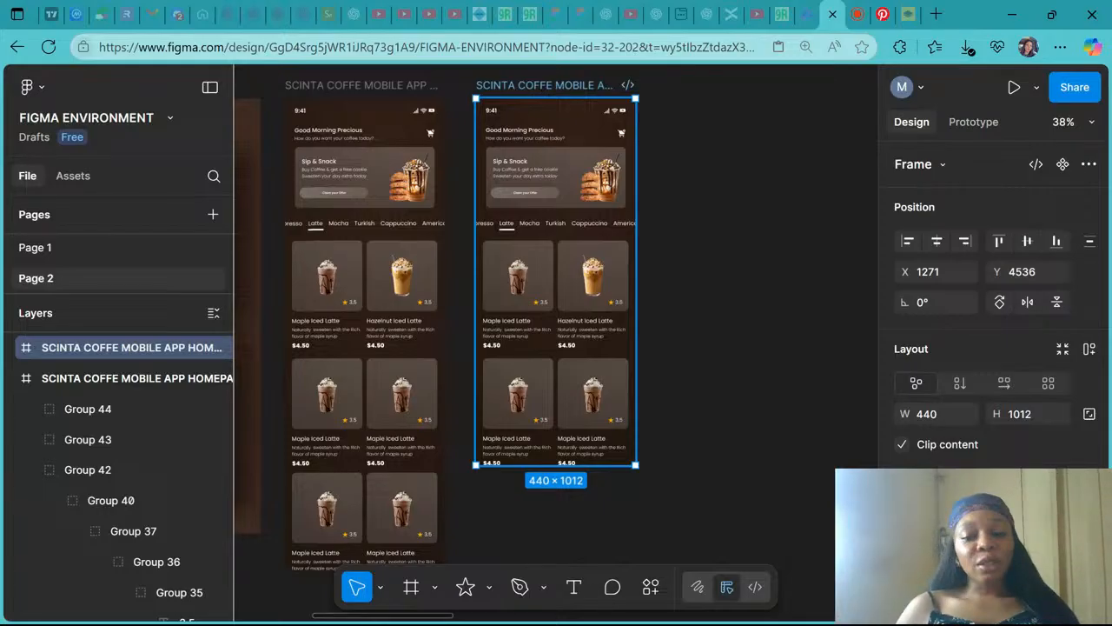
- Reduce the duplicated homepage frame's height to 990
{"action": "scroll", "coordinate": [556, 317], "scroll_direction": "left", "scroll_amount": 1}
{"action": "scroll", "coordinate": [556, 318], "scroll_direction": "down", "scroll_amount": 1}
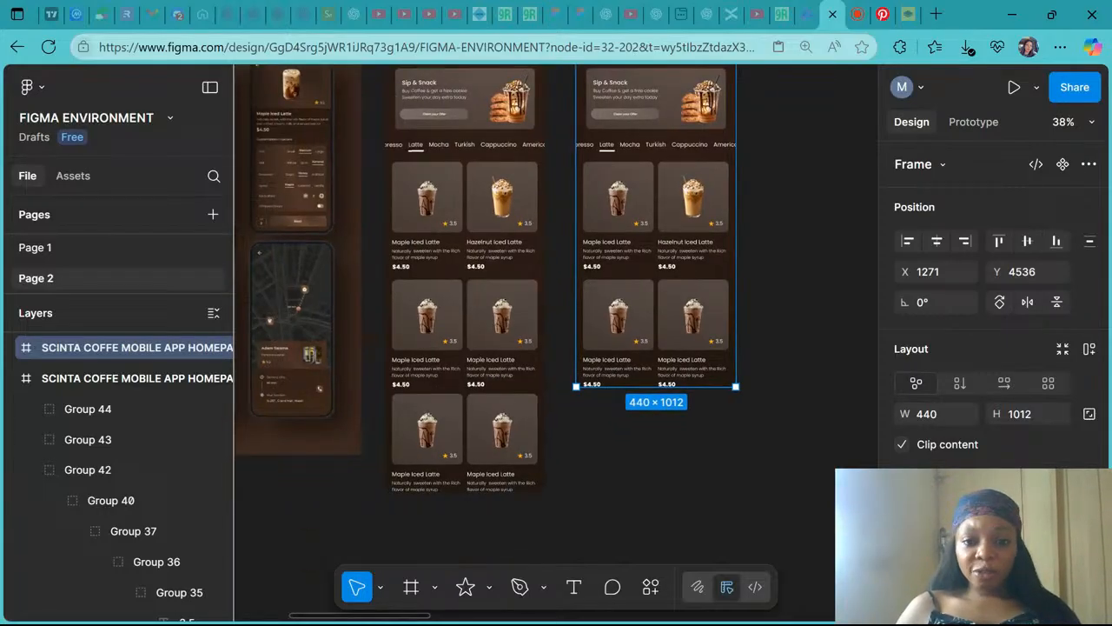
{"action": "scroll", "coordinate": [490, 200], "scroll_direction": "up", "scroll_amount": 3}
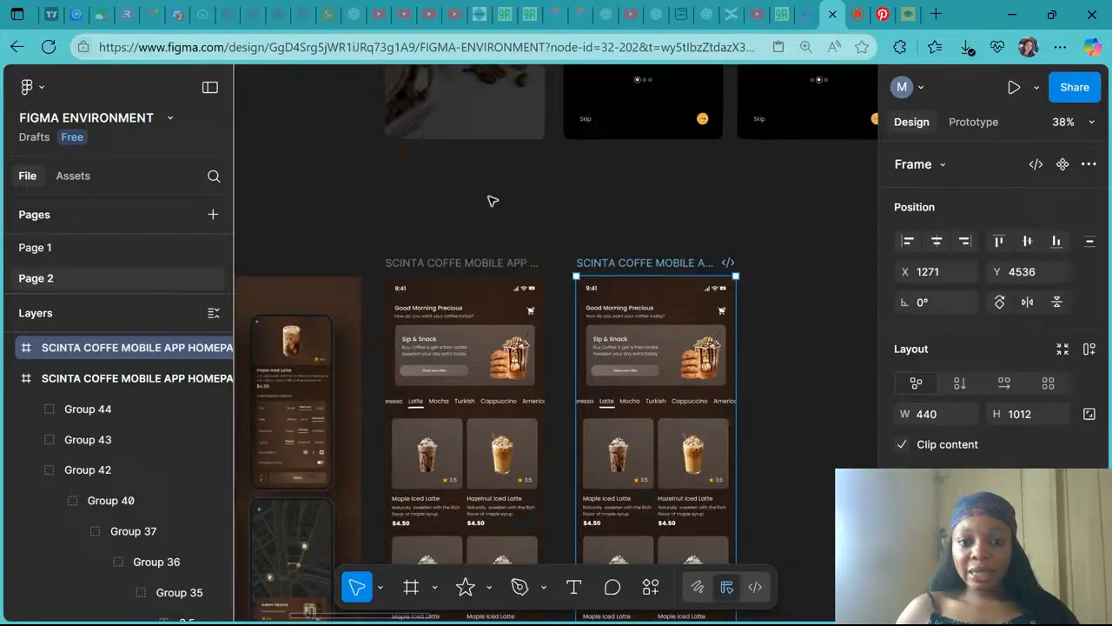
{"action": "scroll", "coordinate": [447, 335], "scroll_direction": "down", "scroll_amount": 2}
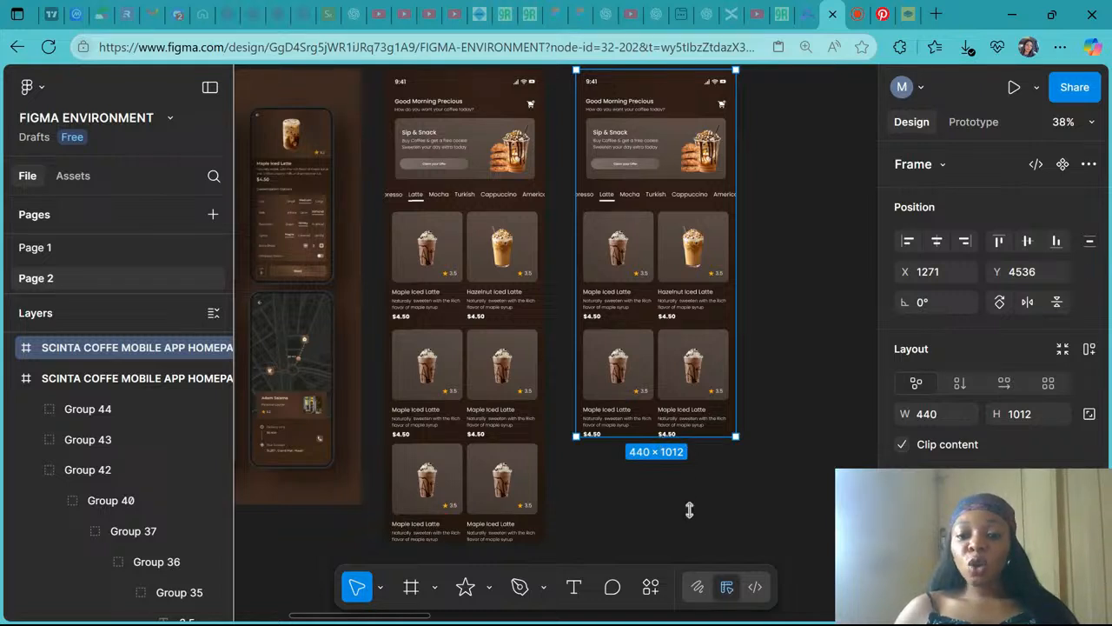
{"action": "left_click_drag", "start_coordinate": [689, 509], "coordinate": [687, 429]}
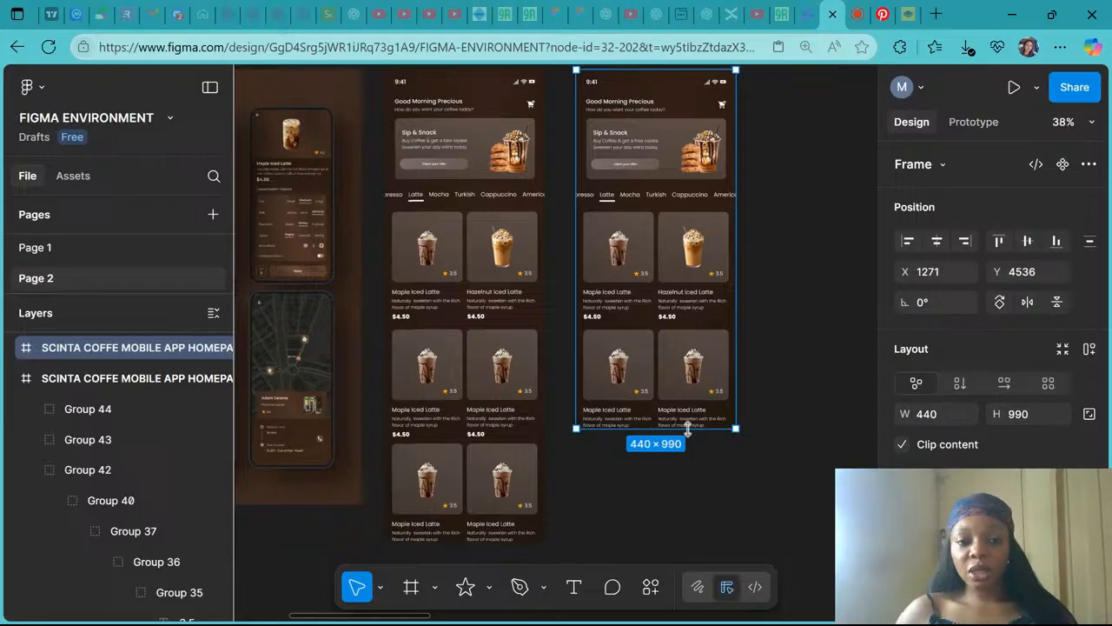
- Inspect the Sip & Snack banner's background rectangle in the duplicated frame
{"action": "scroll", "coordinate": [687, 428], "scroll_direction": "down", "scroll_amount": 3}
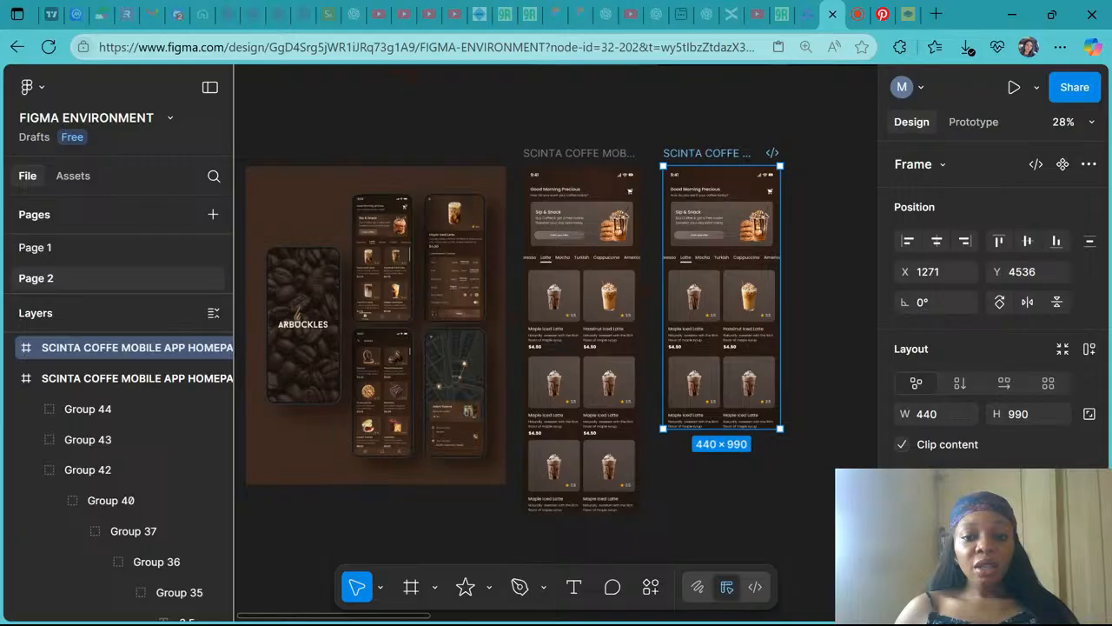
{"action": "scroll", "coordinate": [346, 247], "scroll_direction": "up", "scroll_amount": 5}
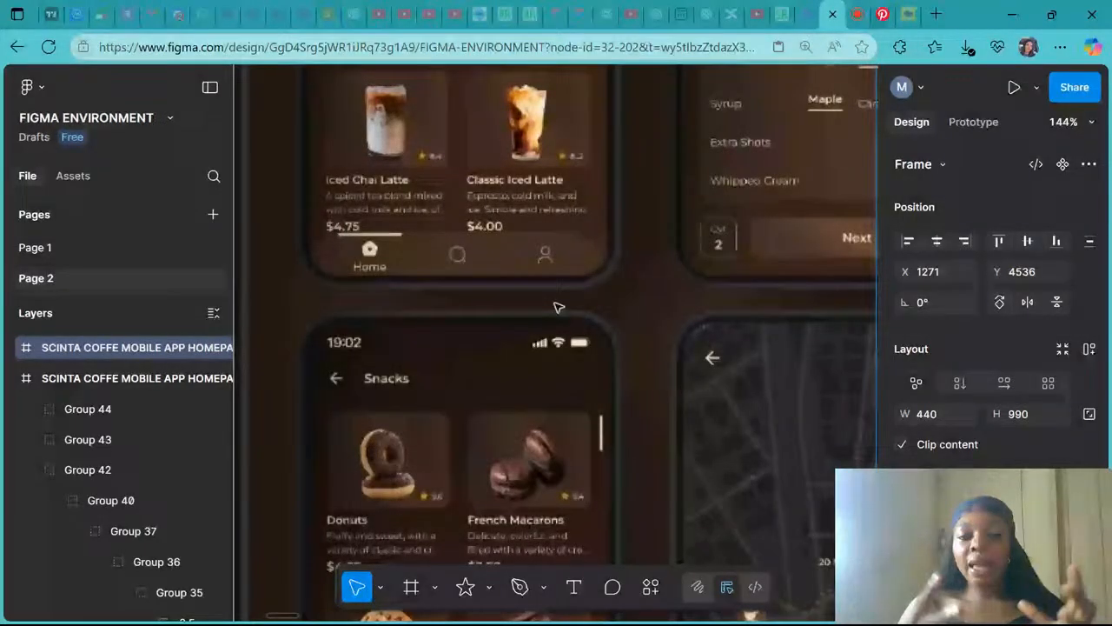
{"action": "scroll", "coordinate": [558, 308], "scroll_direction": "down", "scroll_amount": 5}
{"action": "scroll", "coordinate": [559, 308], "scroll_direction": "right", "scroll_amount": 5}
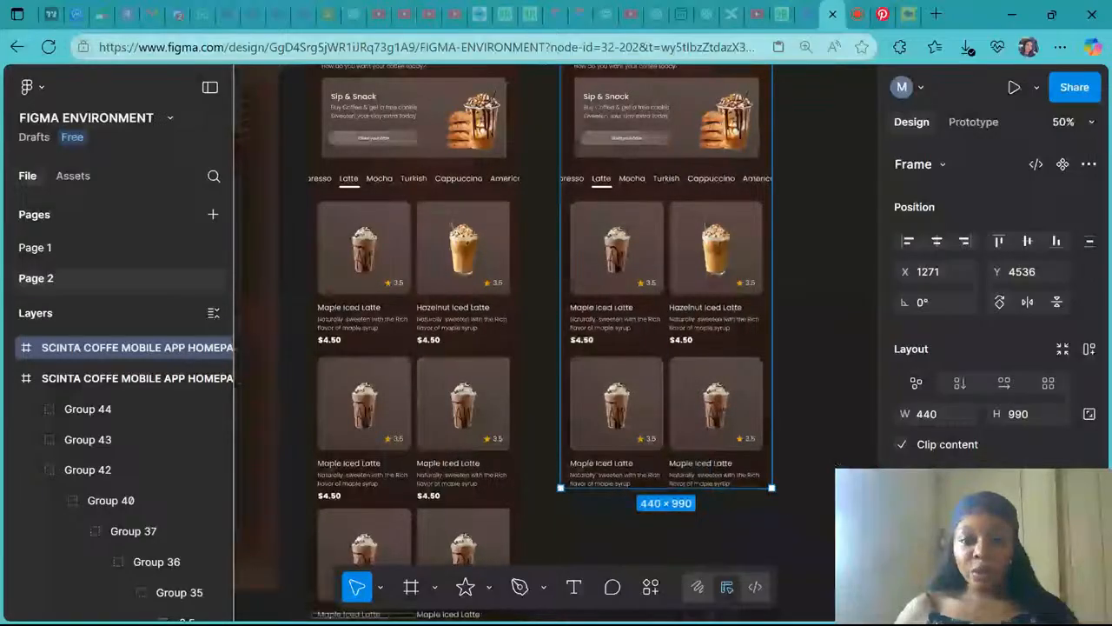
{"action": "left_click", "coordinate": [700, 93]}
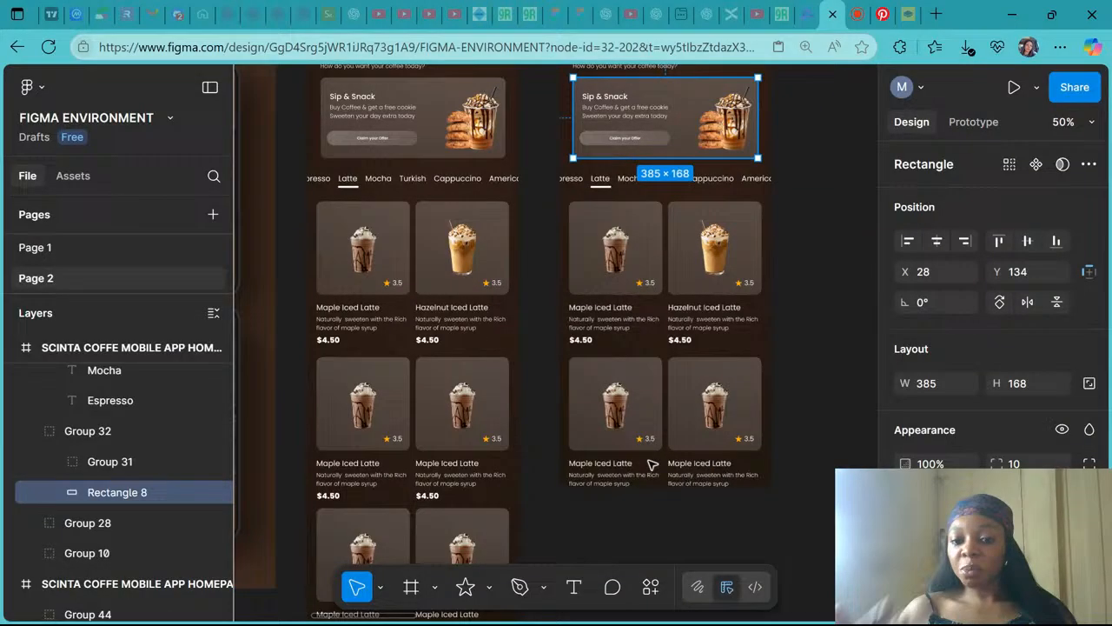
{"action": "scroll", "coordinate": [652, 465], "scroll_direction": "left", "scroll_amount": 5}
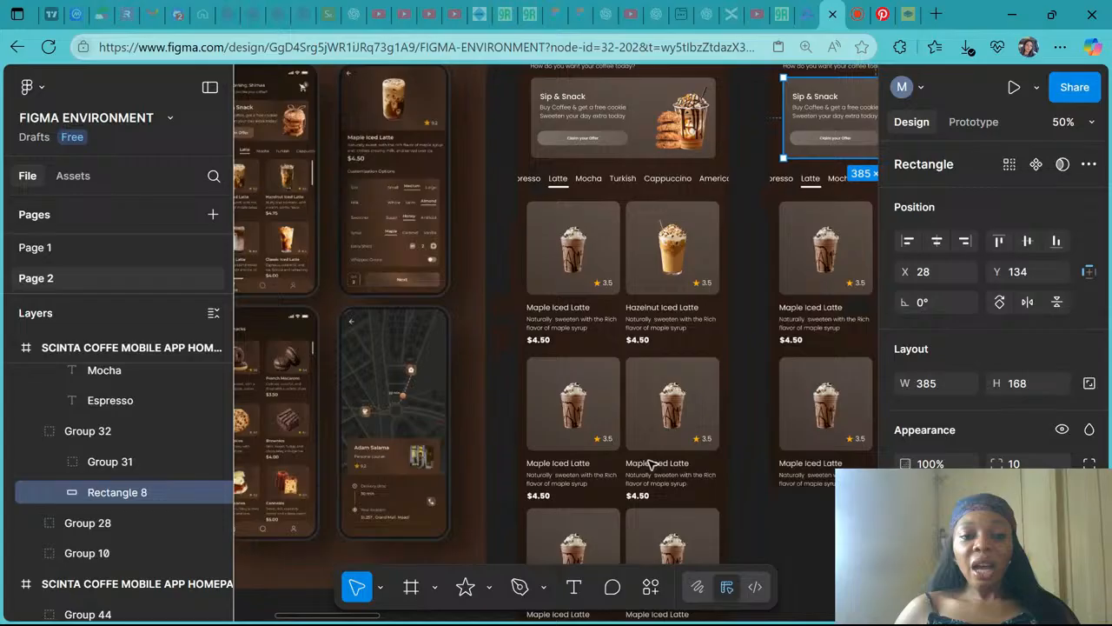
{"action": "scroll", "coordinate": [652, 465], "scroll_direction": "left", "scroll_amount": 2}
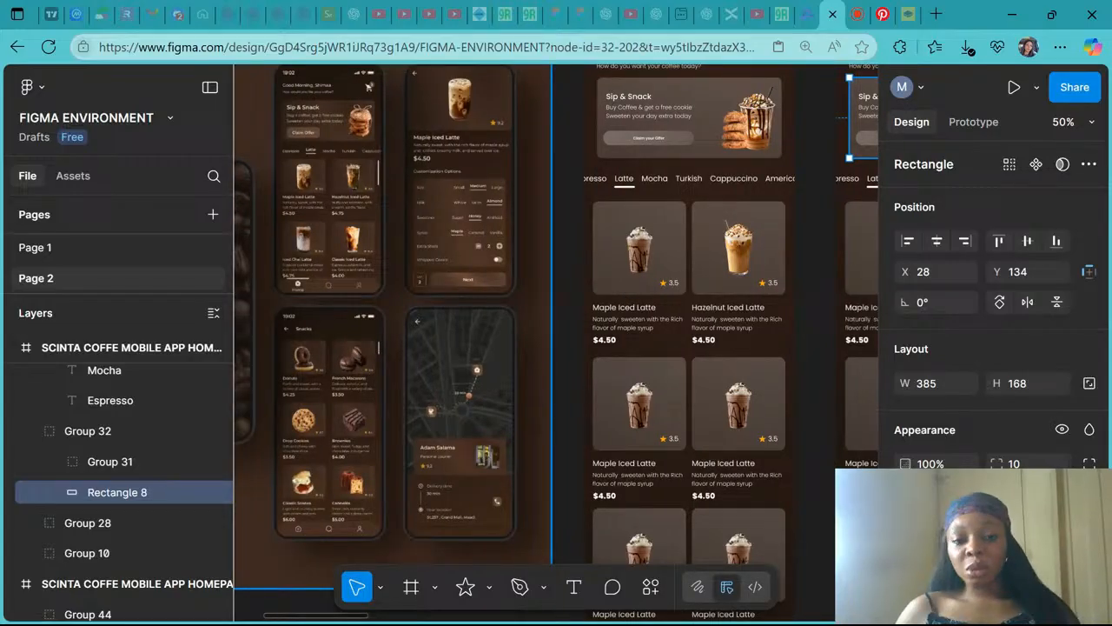
{"action": "scroll", "coordinate": [633, 387], "scroll_direction": "down", "scroll_amount": 2}
{"action": "scroll", "coordinate": [633, 388], "scroll_direction": "right", "scroll_amount": 3}
{"action": "left_click", "coordinate": [633, 387]}
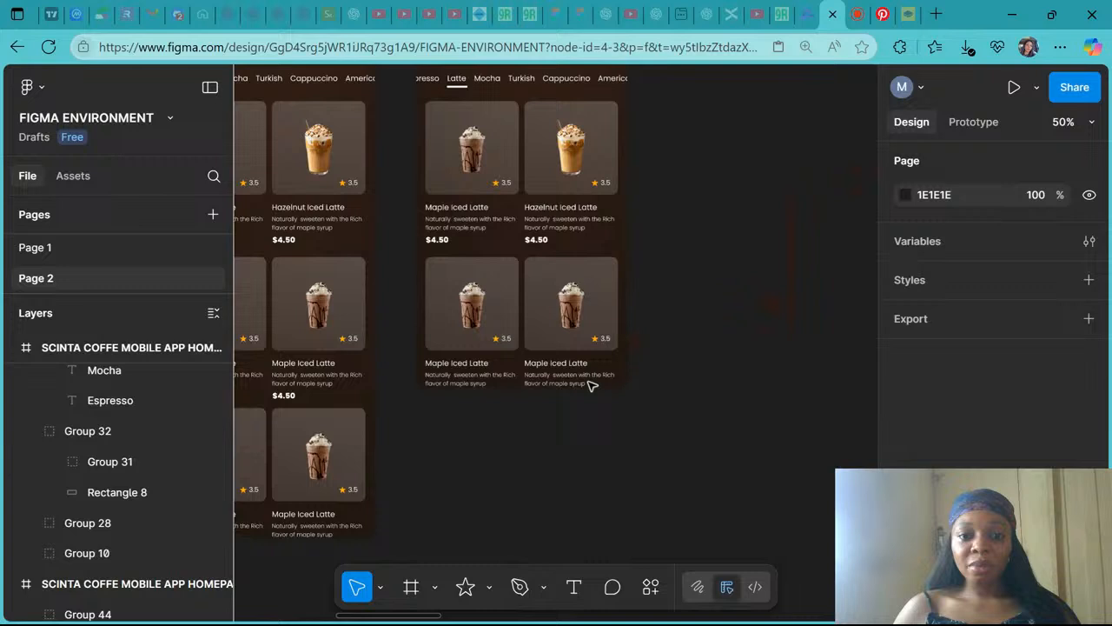
{"action": "scroll", "coordinate": [599, 365], "scroll_direction": "up", "scroll_amount": 1}
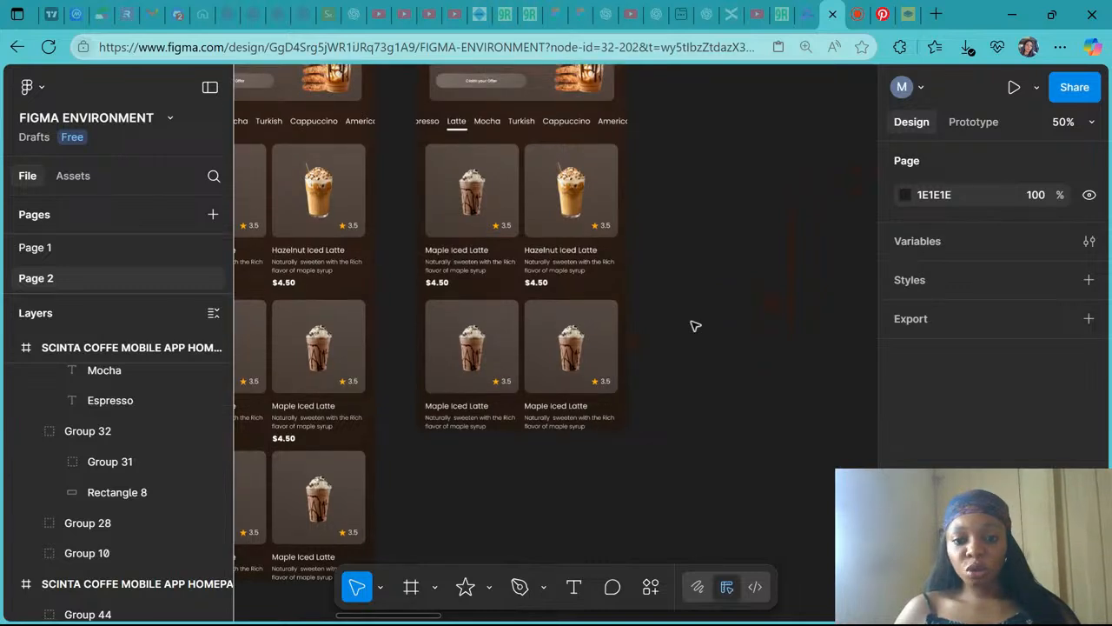
- Duplicate the banner's background rectangle to the bottom of the duplicated frame and widen the copy to 400
{"action": "left_click", "coordinate": [532, 87]}
{"action": "left_click_drag", "start_coordinate": [536, 100], "coordinate": [531, 417]}
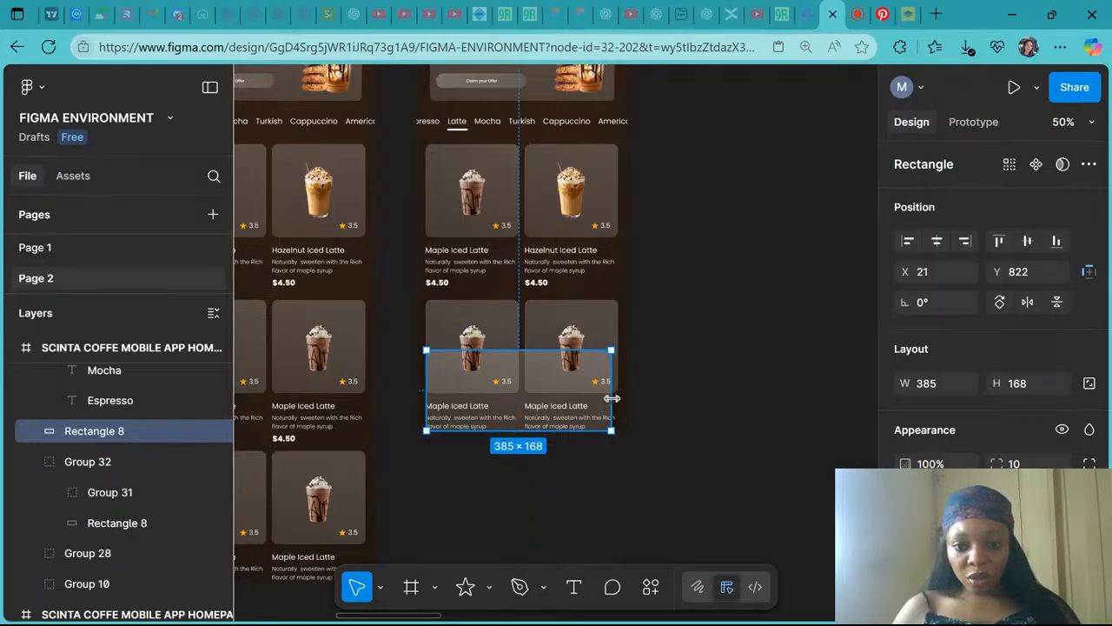
{"action": "left_click_drag", "start_coordinate": [612, 398], "coordinate": [619, 397]}
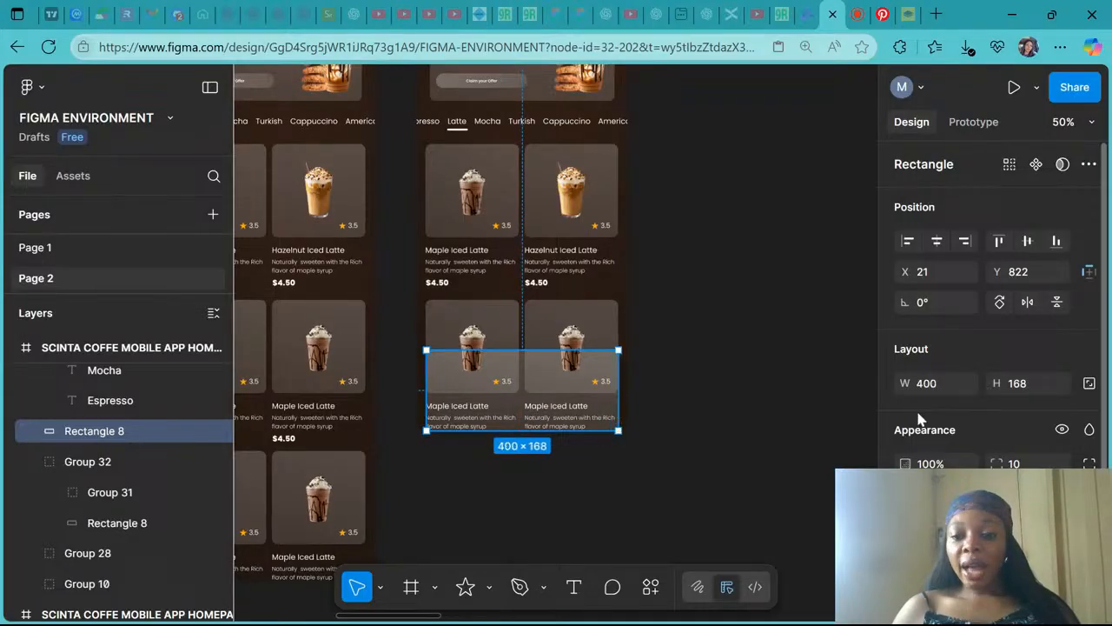
- Set the bottom rectangle's corner radius to 1000
{"action": "left_click", "coordinate": [1014, 463]}
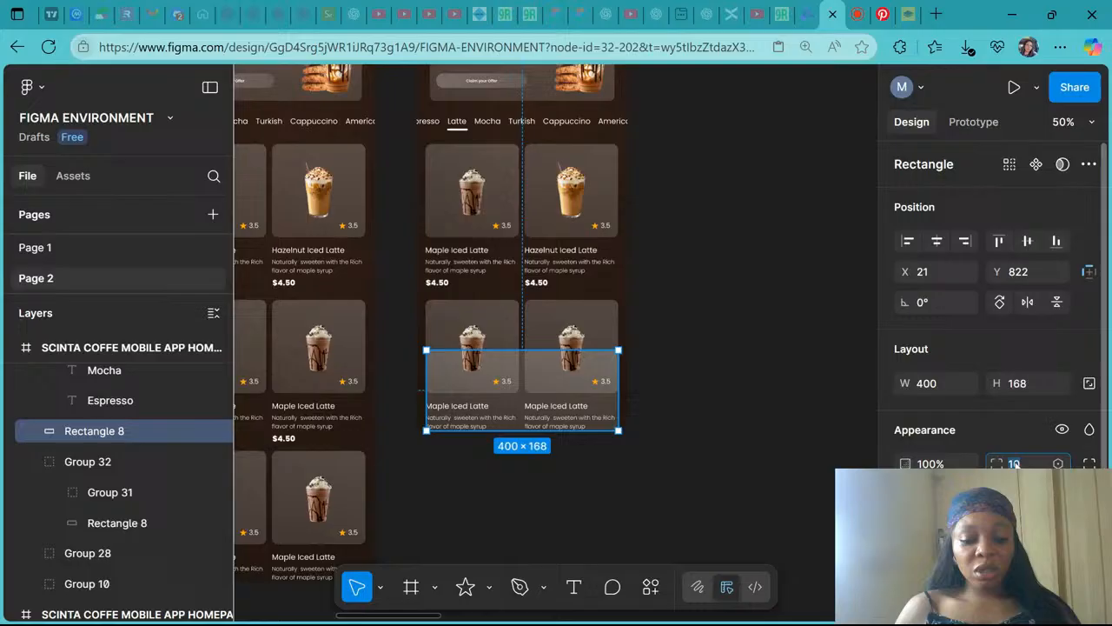
{"action": "type", "text": "1000"}
{"action": "key", "text": "Return"}
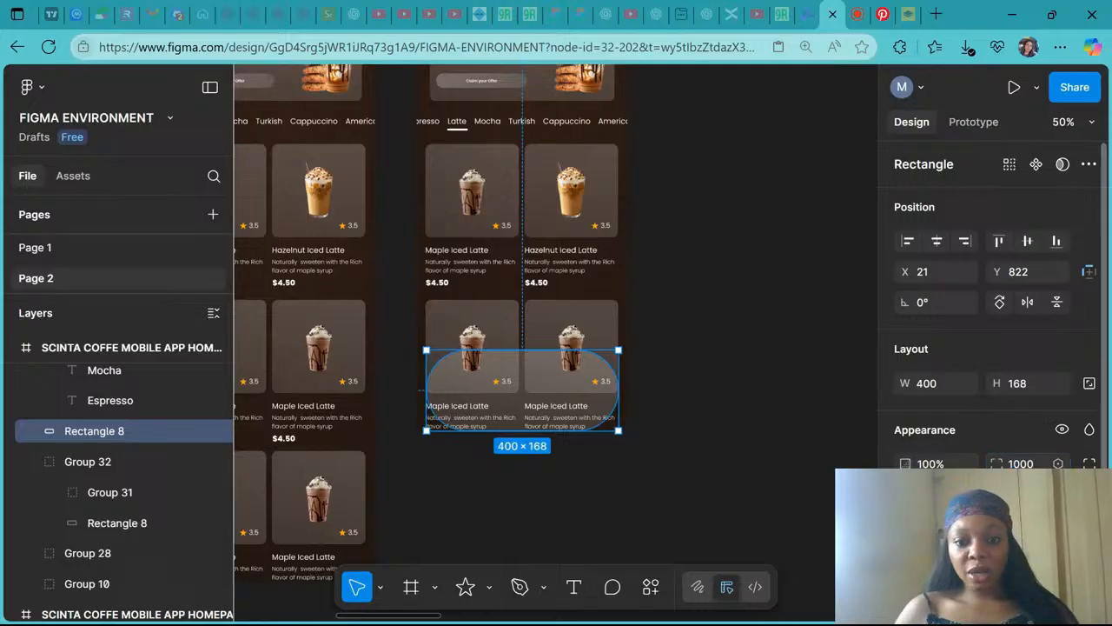
- Shrink the bottom rounded rectangle from its top edge to a height of 78
{"action": "scroll", "coordinate": [451, 372], "scroll_direction": "left", "scroll_amount": 4}
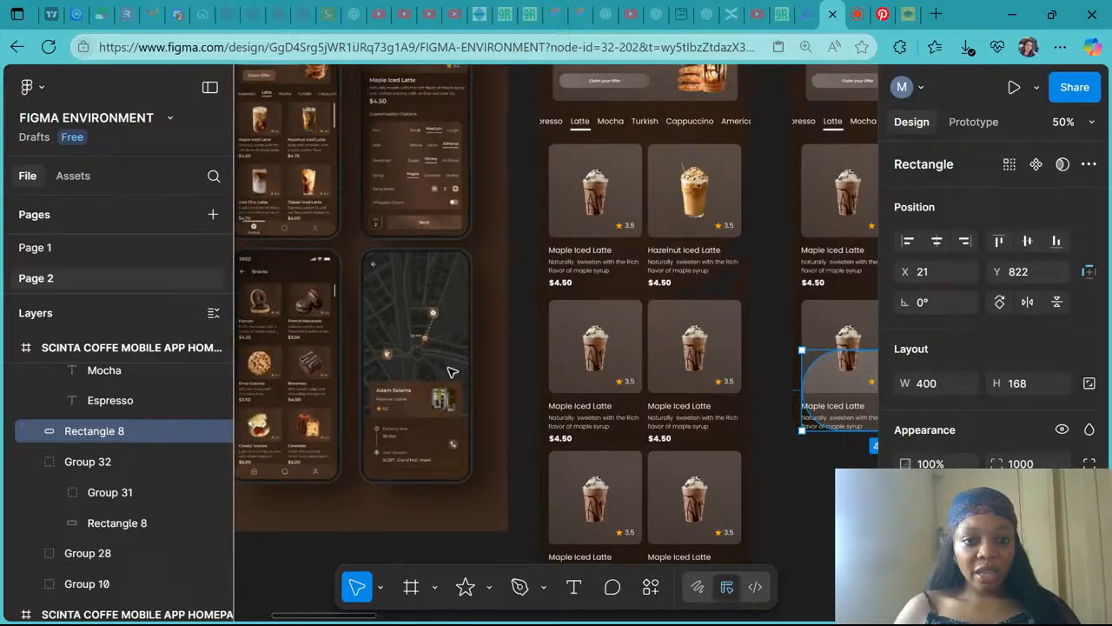
{"action": "scroll", "coordinate": [452, 372], "scroll_direction": "right", "scroll_amount": 3}
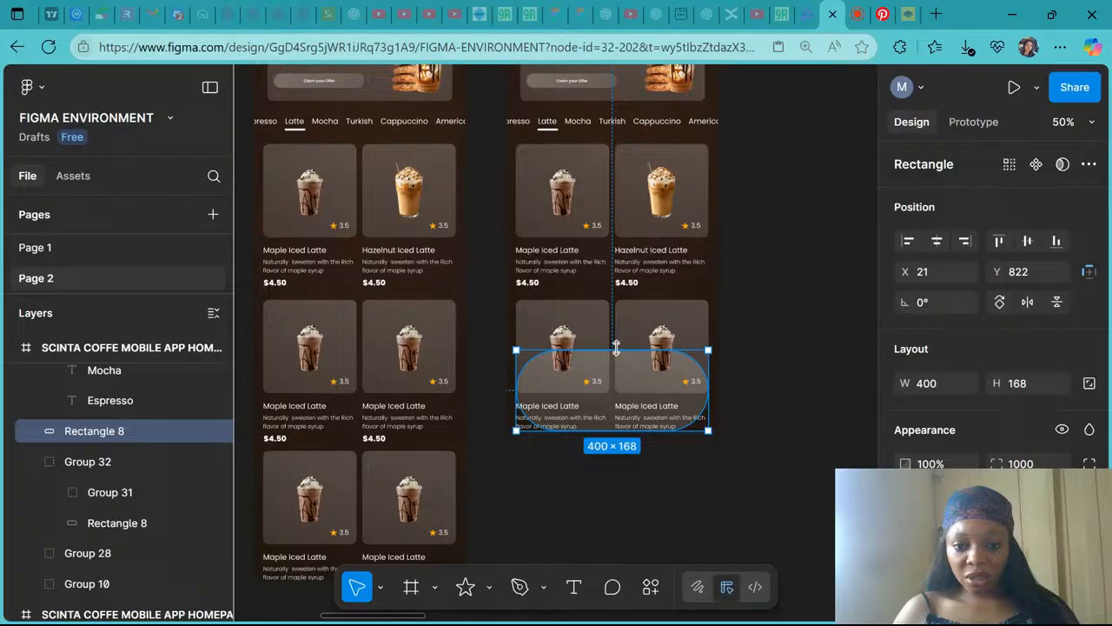
{"action": "left_click_drag", "start_coordinate": [616, 351], "coordinate": [618, 392]}
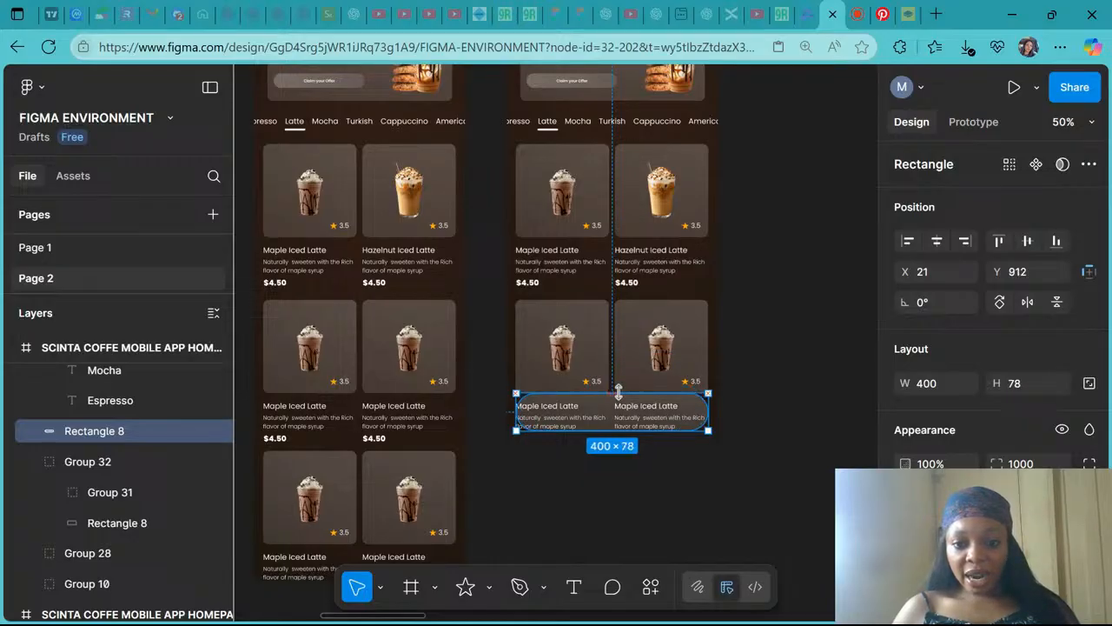
- Nudge the bottom rounded rectangle down to Y 942
{"action": "scroll", "coordinate": [618, 391], "scroll_direction": "up", "scroll_amount": 5}
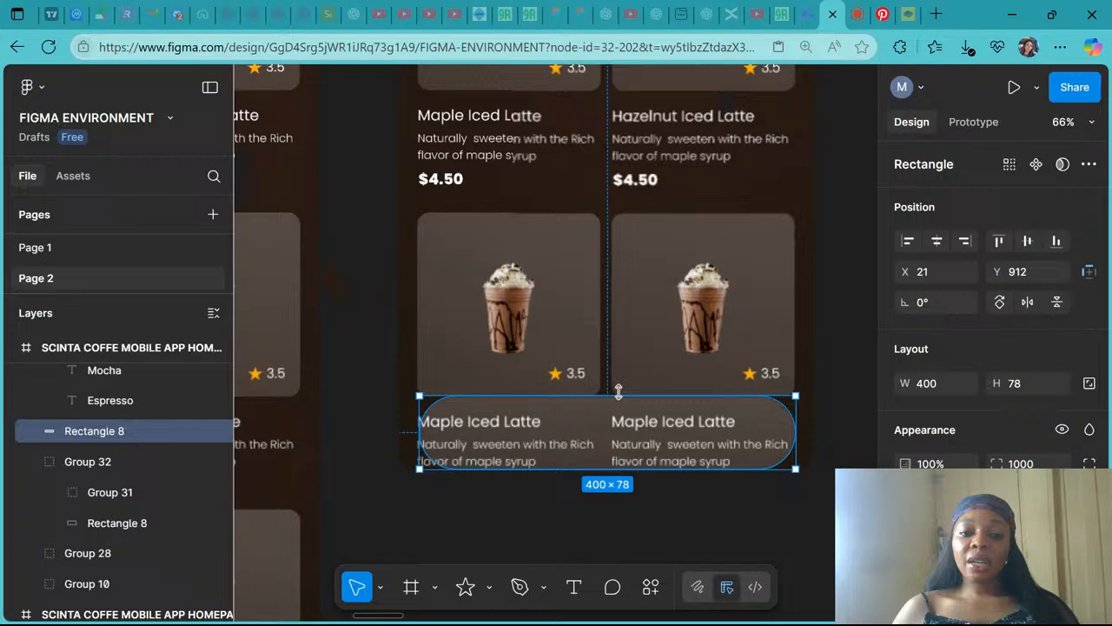
{"action": "scroll", "coordinate": [661, 359], "scroll_direction": "down", "scroll_amount": 3}
{"action": "scroll", "coordinate": [661, 358], "scroll_direction": "down", "scroll_amount": 1}
{"action": "scroll", "coordinate": [662, 359], "scroll_direction": "left", "scroll_amount": 5}
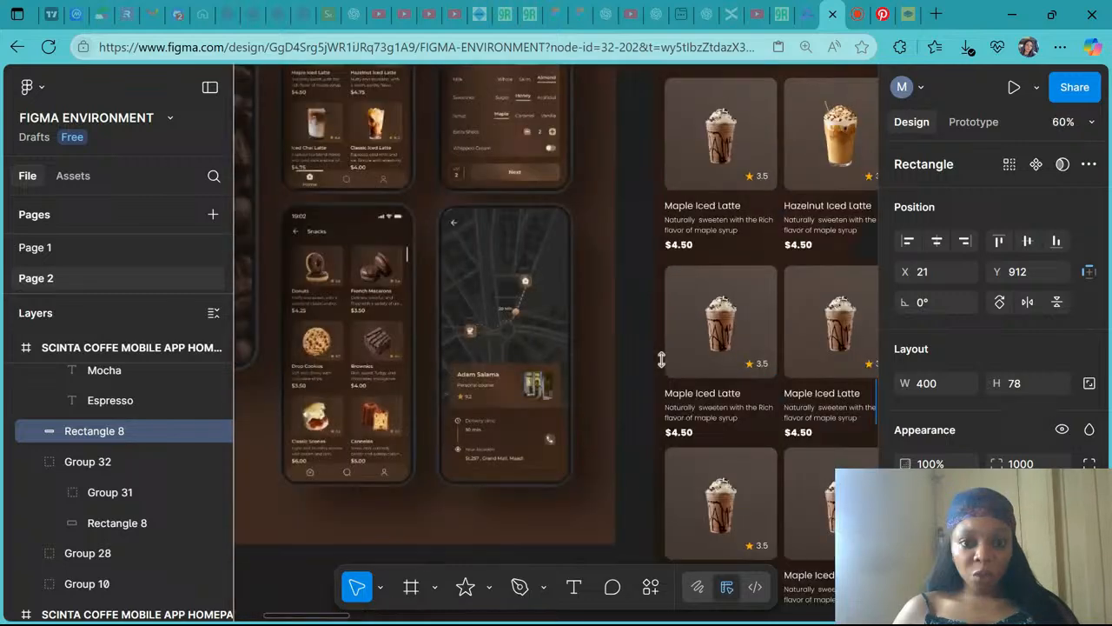
{"action": "scroll", "coordinate": [662, 358], "scroll_direction": "right", "scroll_amount": 4}
{"action": "scroll", "coordinate": [556, 330], "scroll_direction": "down", "scroll_amount": 2}
{"action": "scroll", "coordinate": [556, 330], "scroll_direction": "right", "scroll_amount": 2}
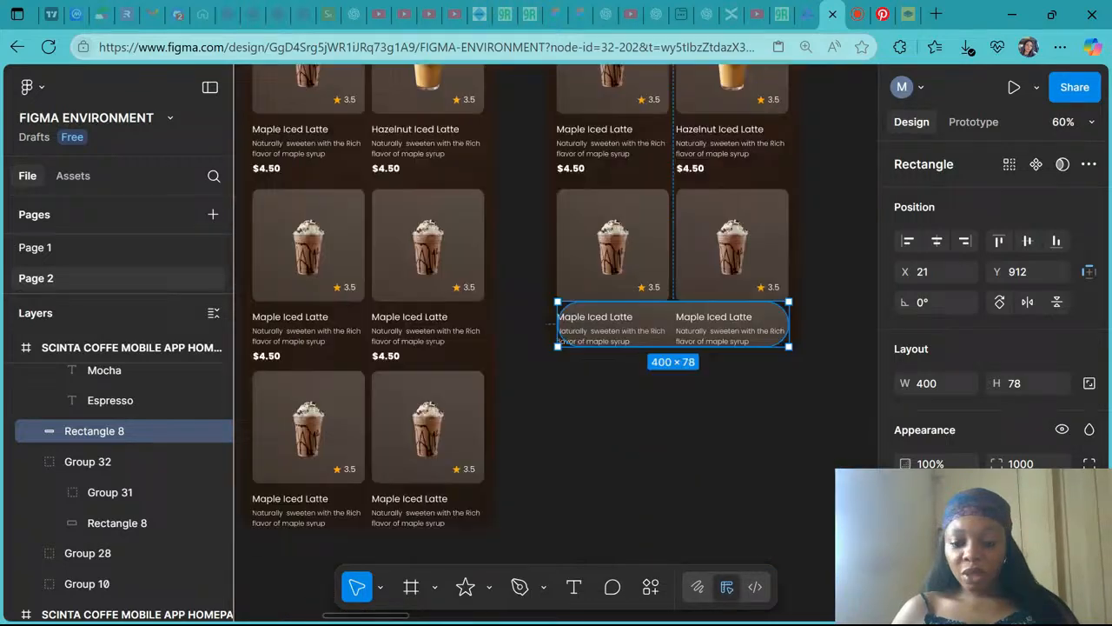
{"action": "key", "text": "shift+Down"}
{"action": "key", "text": "shift+Down"}
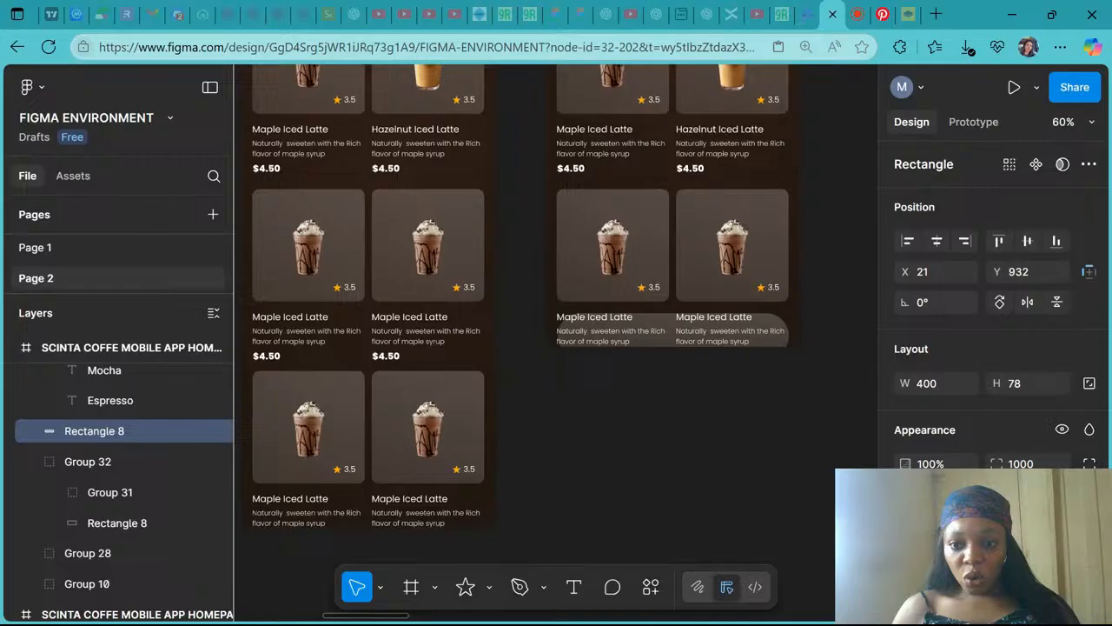
{"action": "key", "text": "shift+Down"}
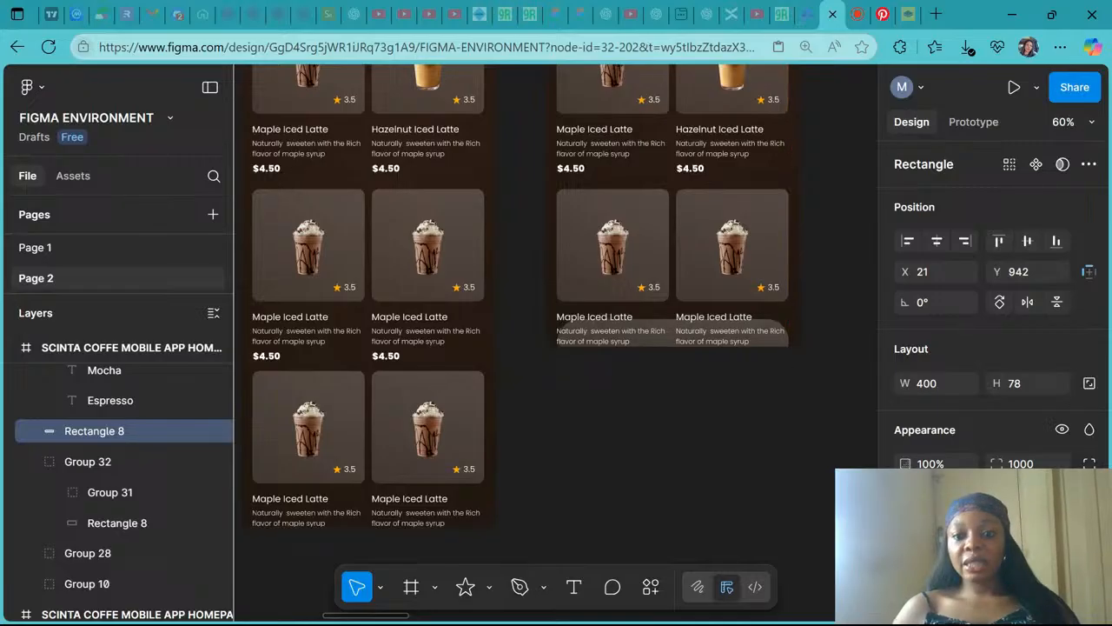
- Move the bottom rounded rectangle out of the frame onto the empty canvas beside it
{"action": "scroll", "coordinate": [751, 358], "scroll_direction": "right", "scroll_amount": 4}
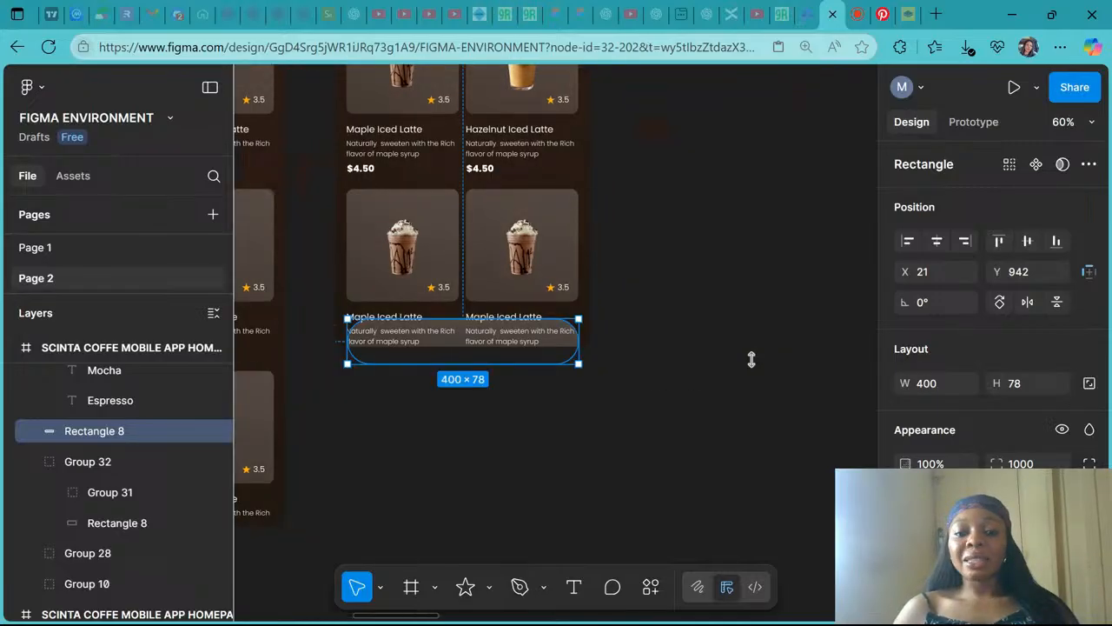
{"action": "left_click_drag", "start_coordinate": [522, 360], "coordinate": [542, 331]}
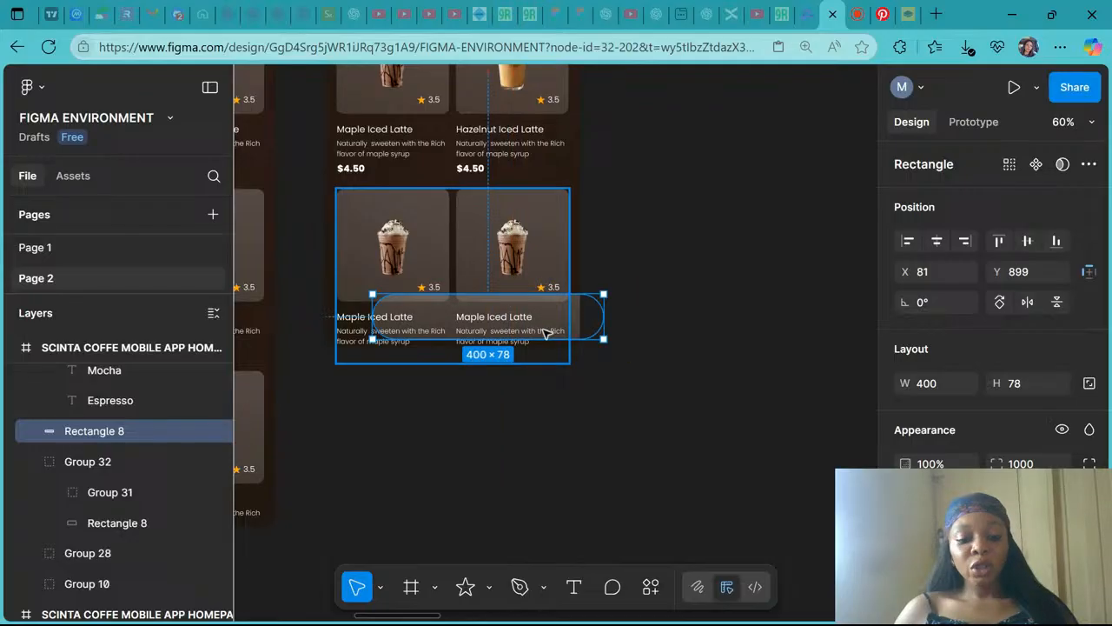
{"action": "key", "text": "Delete"}
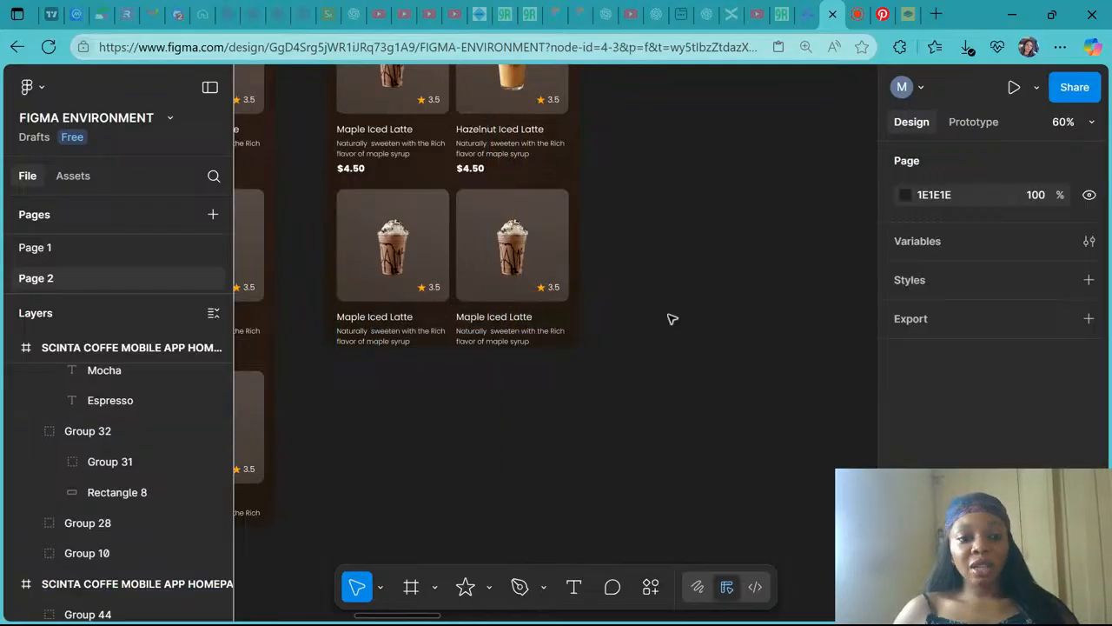
{"action": "scroll", "coordinate": [672, 319], "scroll_direction": "right", "scroll_amount": 3}
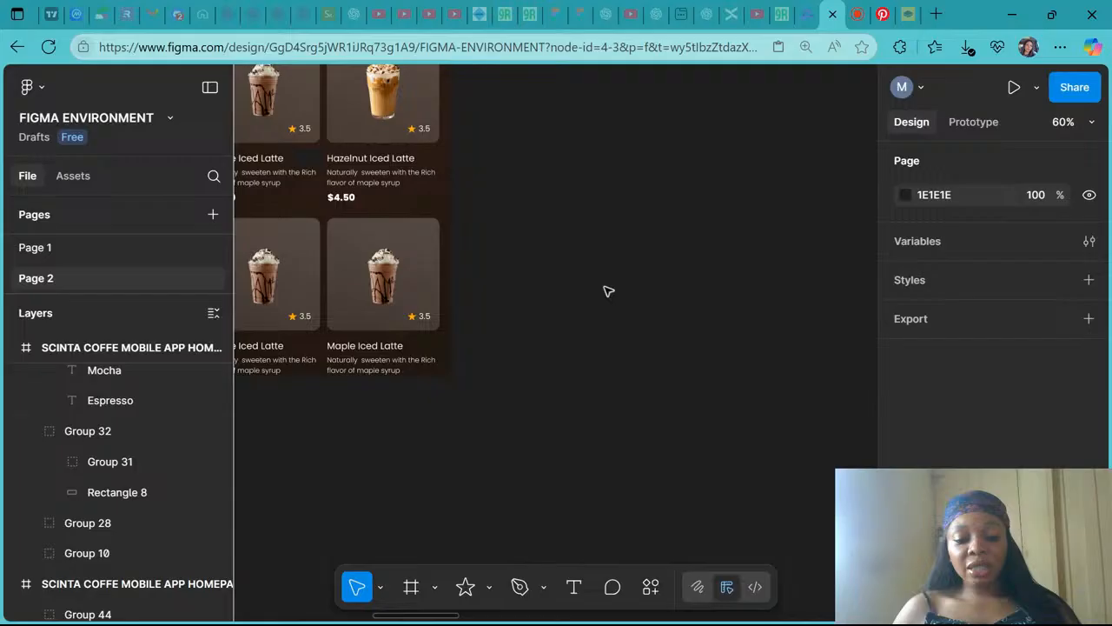
{"action": "key", "text": "ctrl+z"}
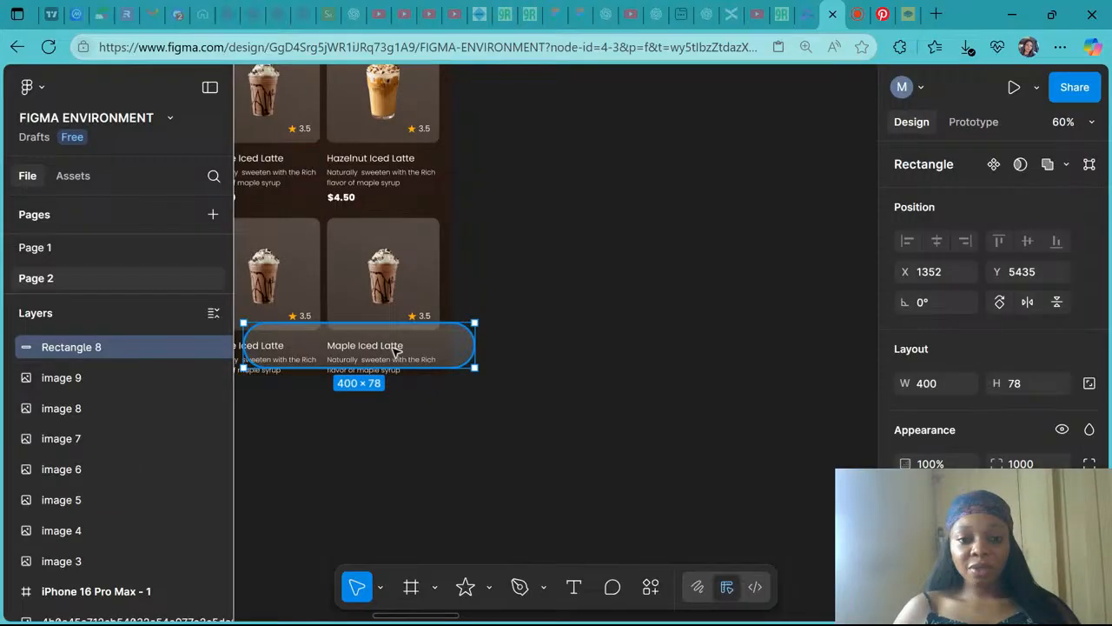
{"action": "left_click_drag", "start_coordinate": [394, 350], "coordinate": [651, 305]}
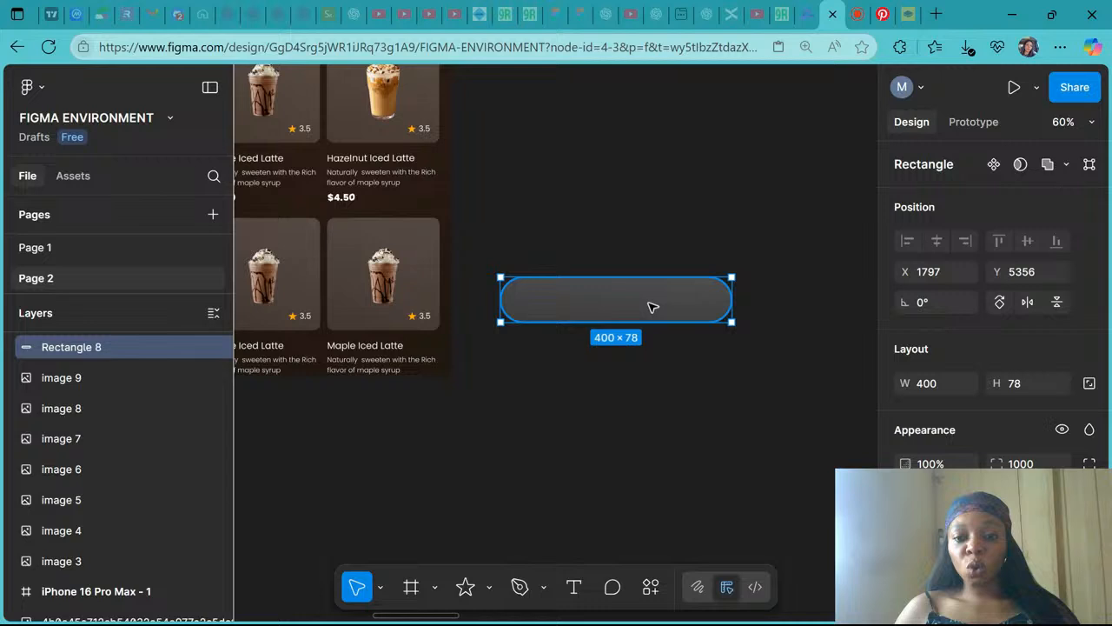
- Set the rounded rectangle's height to 56 and undo the change
{"action": "scroll", "coordinate": [652, 308], "scroll_direction": "up", "scroll_amount": 1}
{"action": "left_click", "coordinate": [1036, 388]}
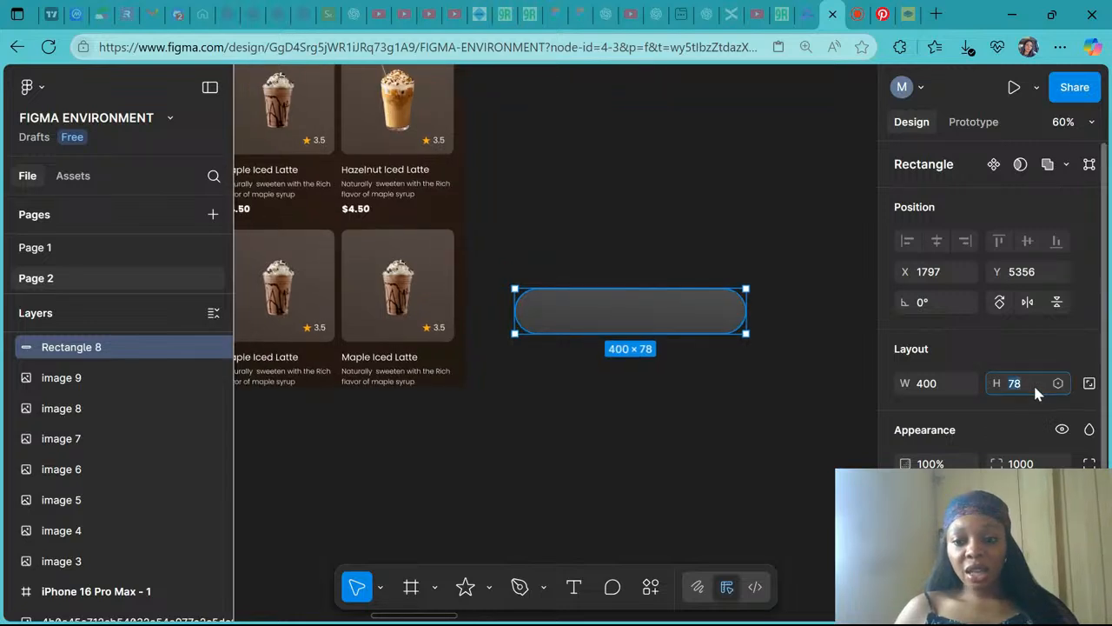
{"action": "type", "text": "56"}
{"action": "key", "text": "Return"}
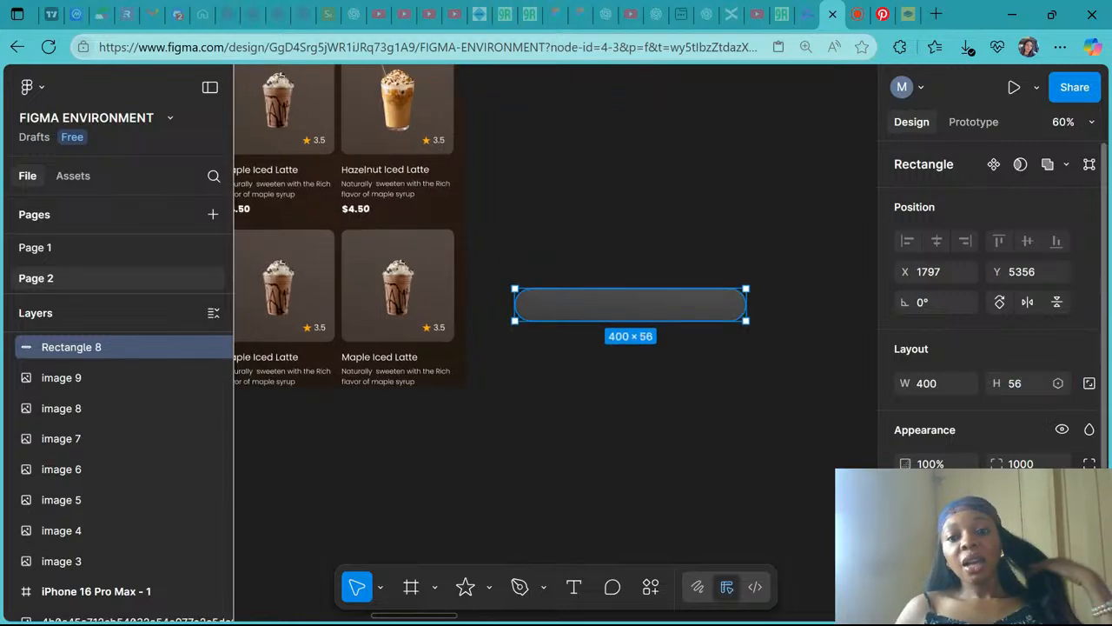
{"action": "key", "text": "ctrl+z"}
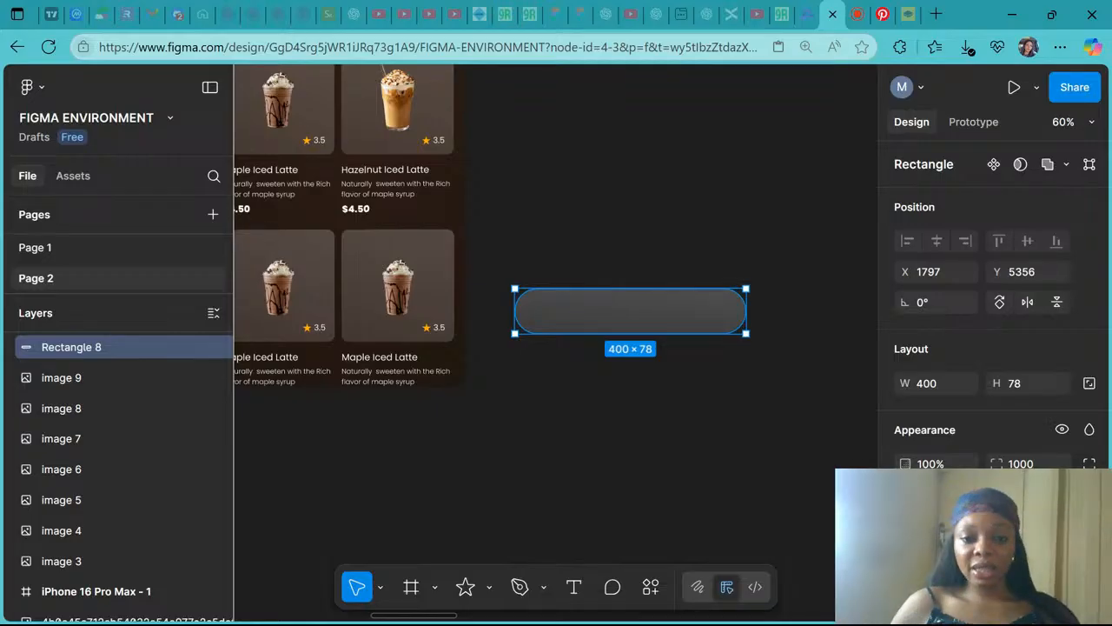
- Examine the bottom navigation bars of the reference coffee app screens
{"action": "scroll", "coordinate": [641, 420], "scroll_direction": "down", "scroll_amount": 5}
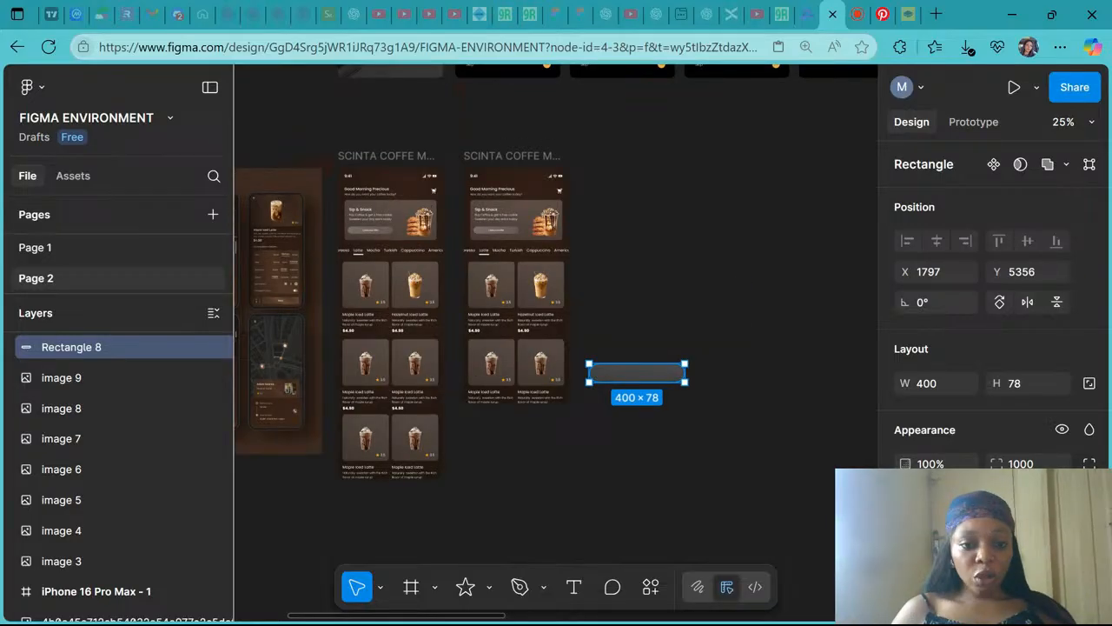
{"action": "scroll", "coordinate": [641, 420], "scroll_direction": "down", "scroll_amount": 2}
{"action": "scroll", "coordinate": [658, 208], "scroll_direction": "down", "scroll_amount": 1}
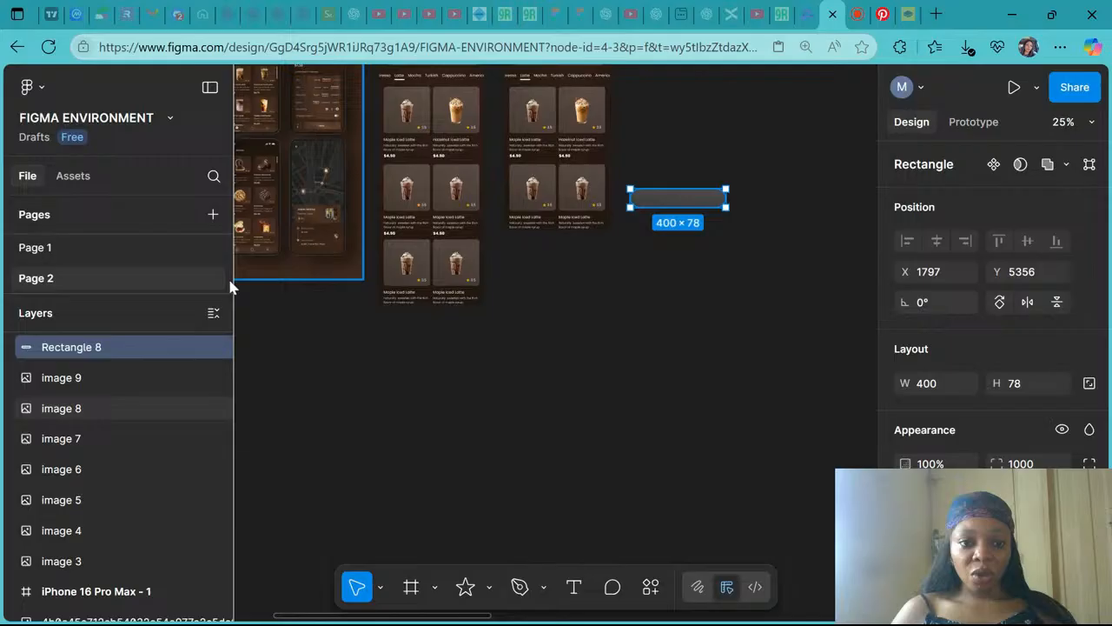
{"action": "scroll", "coordinate": [281, 268], "scroll_direction": "left", "scroll_amount": 1}
{"action": "scroll", "coordinate": [281, 268], "scroll_direction": "up", "scroll_amount": 1}
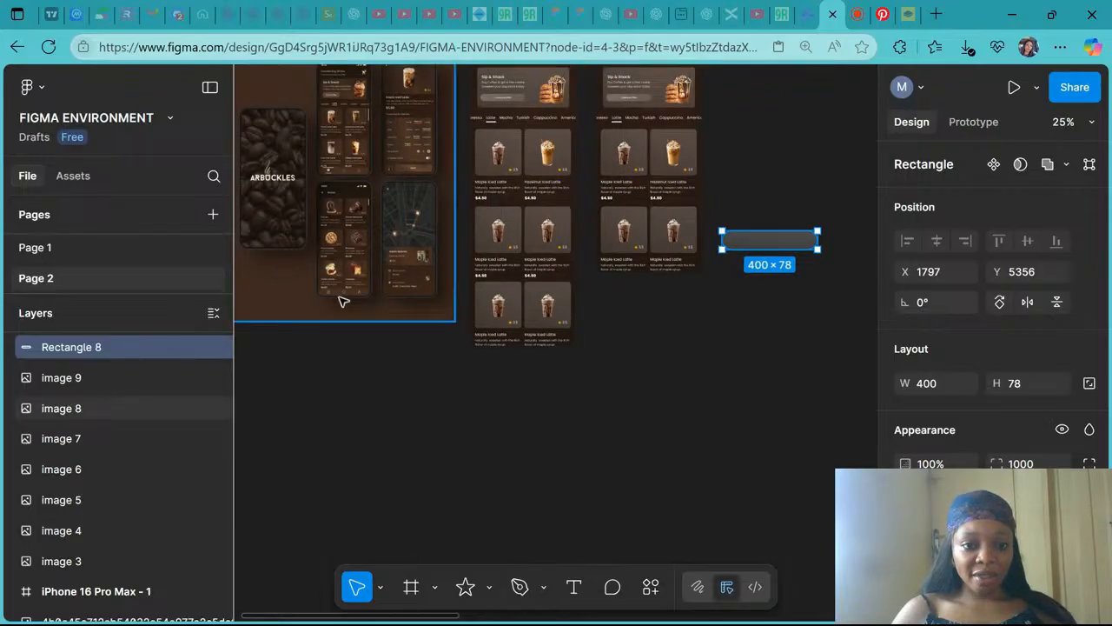
{"action": "scroll", "coordinate": [344, 301], "scroll_direction": "up", "scroll_amount": 5}
{"action": "scroll", "coordinate": [396, 260], "scroll_direction": "up", "scroll_amount": 5}
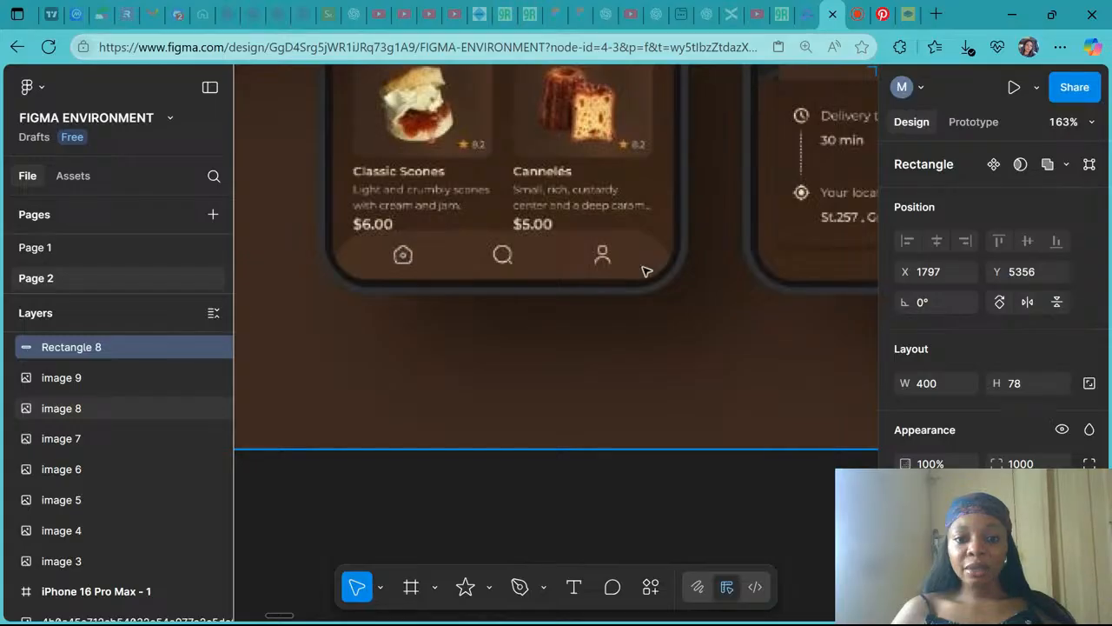
{"action": "scroll", "coordinate": [645, 271], "scroll_direction": "up", "scroll_amount": 10}
{"action": "scroll", "coordinate": [646, 271], "scroll_direction": "down", "scroll_amount": 2}
{"action": "scroll", "coordinate": [437, 402], "scroll_direction": "down", "scroll_amount": 8}
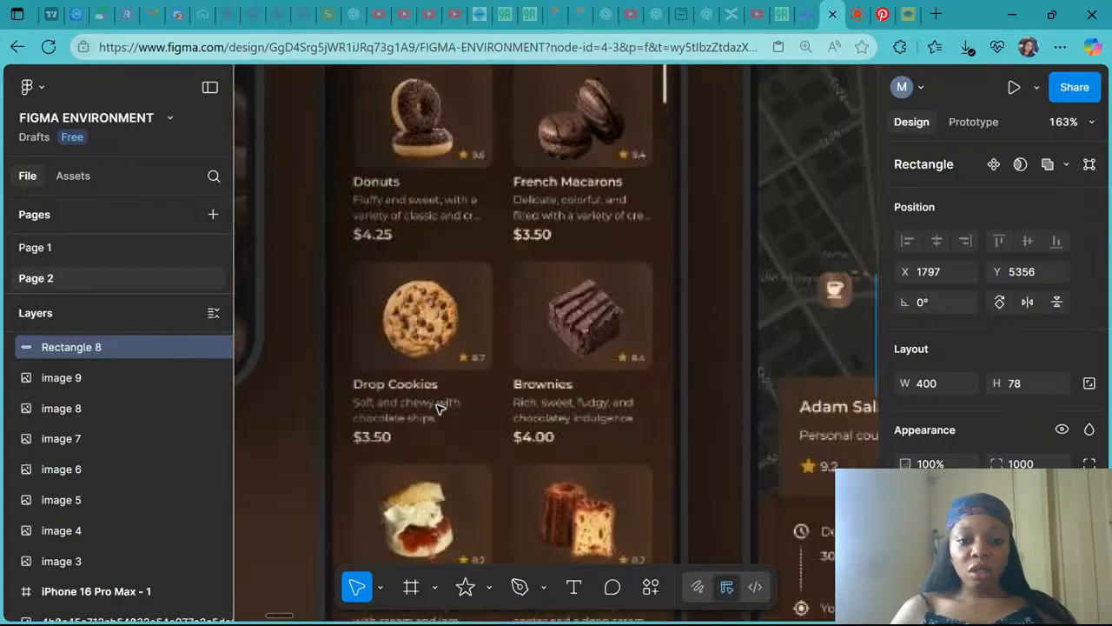
{"action": "scroll", "coordinate": [437, 402], "scroll_direction": "down", "scroll_amount": 5}
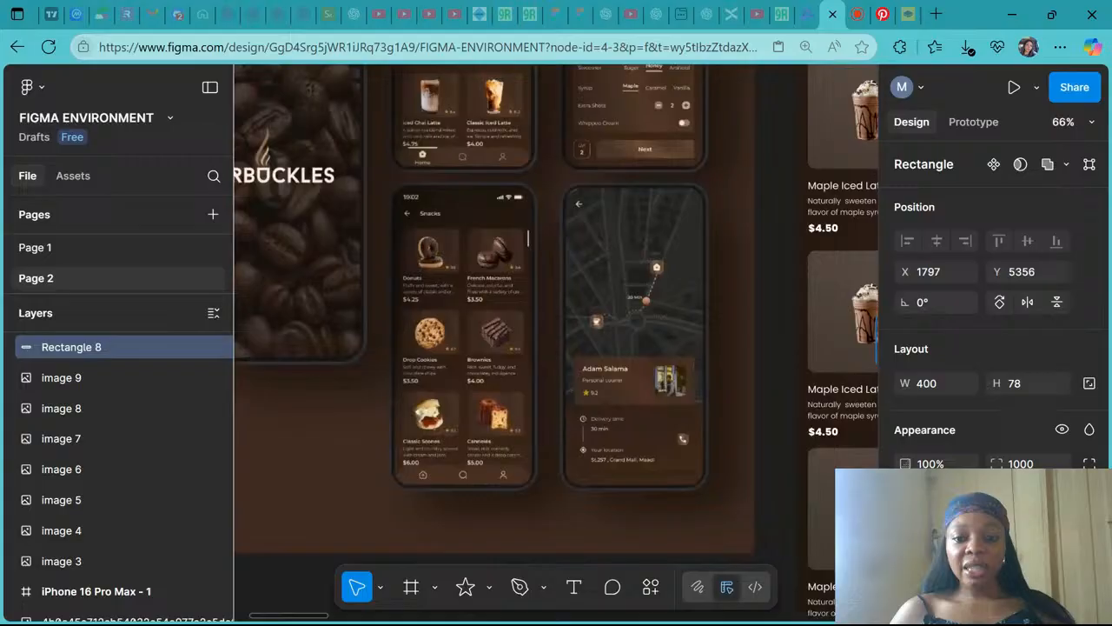
{"action": "scroll", "coordinate": [557, 331], "scroll_direction": "up", "scroll_amount": 2}
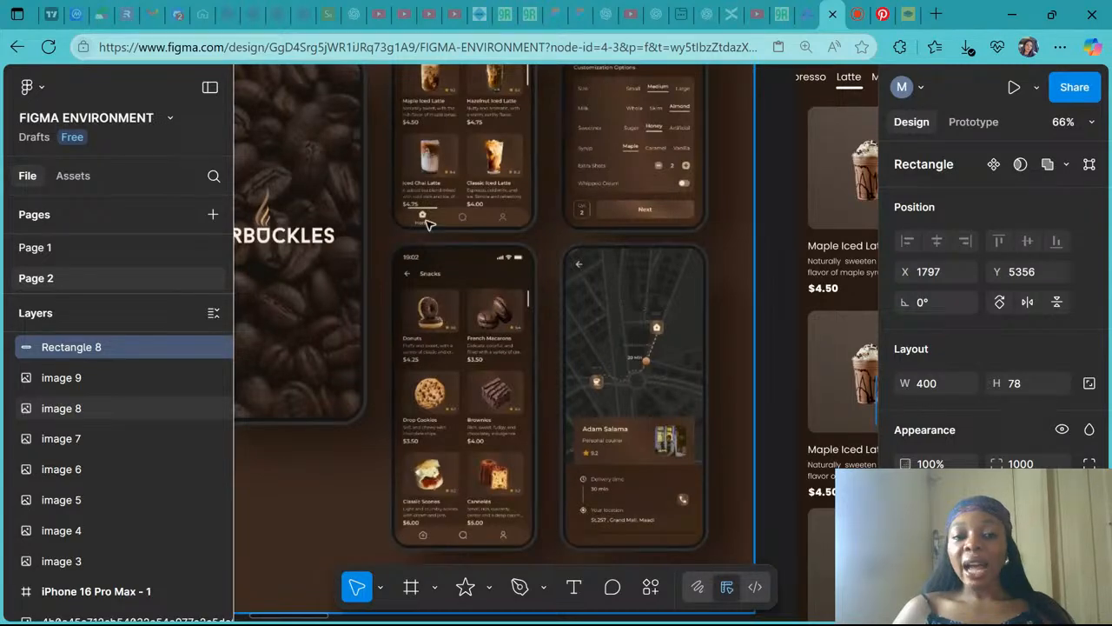
{"action": "scroll", "coordinate": [425, 224], "scroll_direction": "up", "scroll_amount": 5}
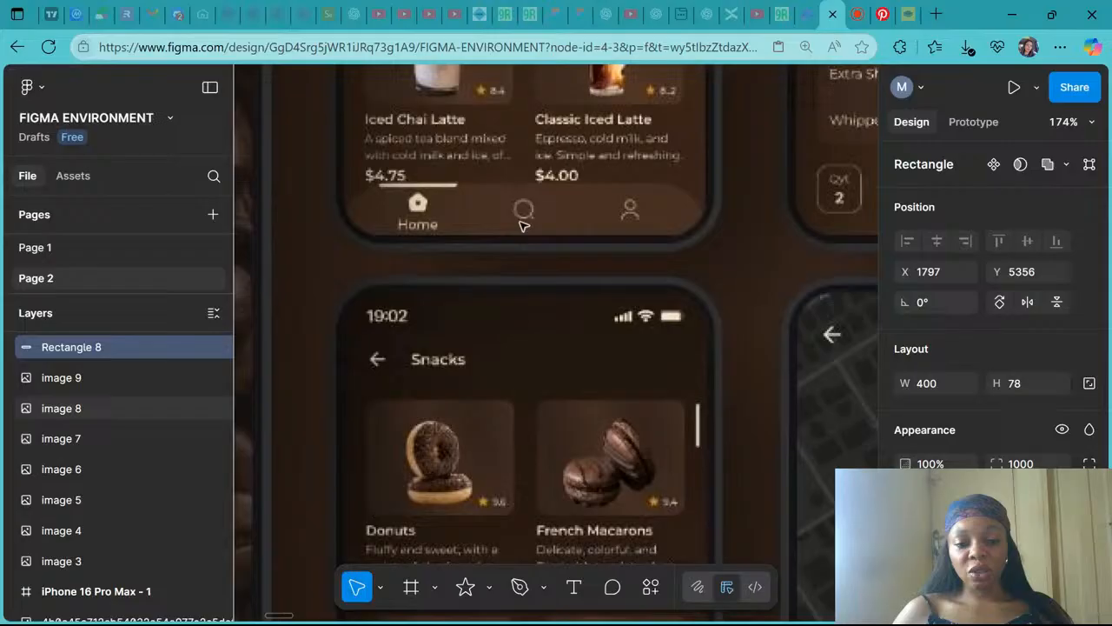
{"action": "scroll", "coordinate": [524, 226], "scroll_direction": "down", "scroll_amount": 8}
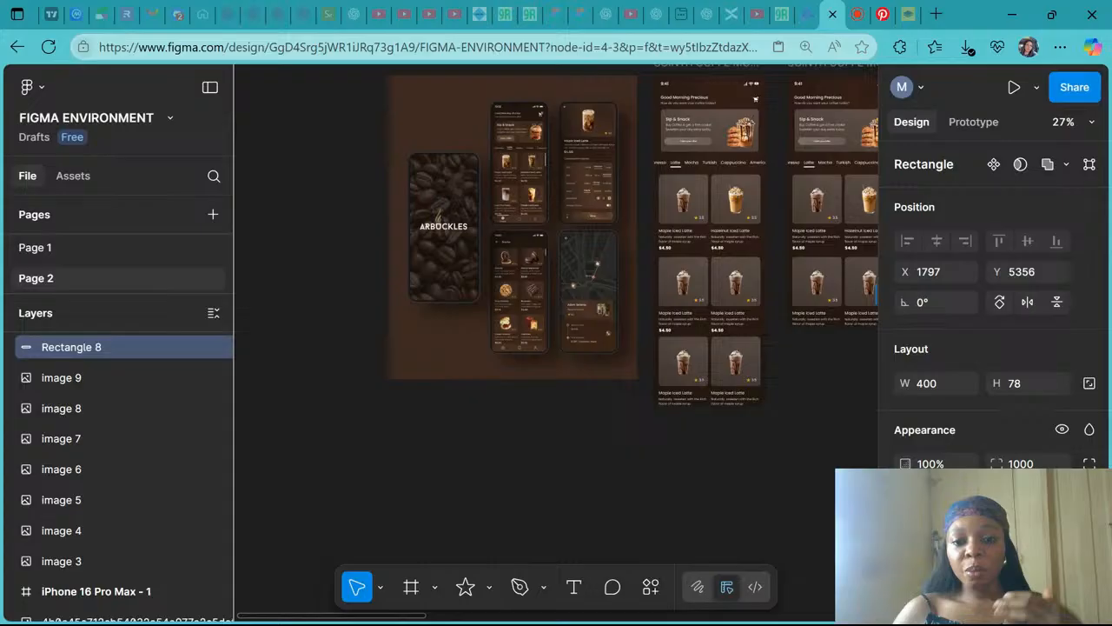
{"action": "scroll", "coordinate": [556, 322], "scroll_direction": "right", "scroll_amount": 3}
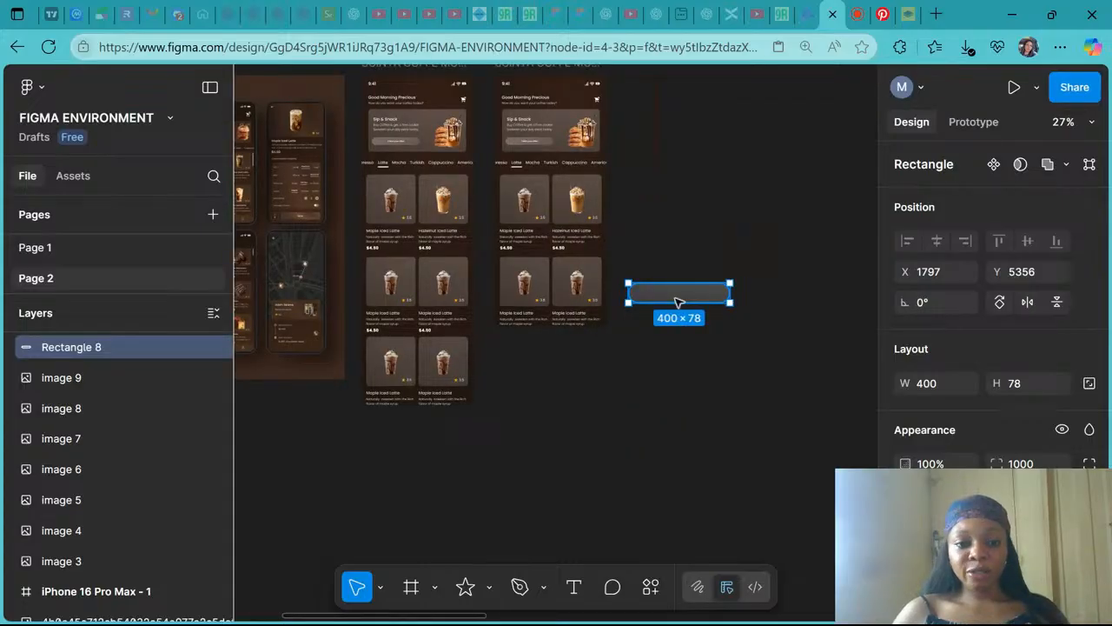
{"action": "scroll", "coordinate": [678, 303], "scroll_direction": "left", "scroll_amount": 2}
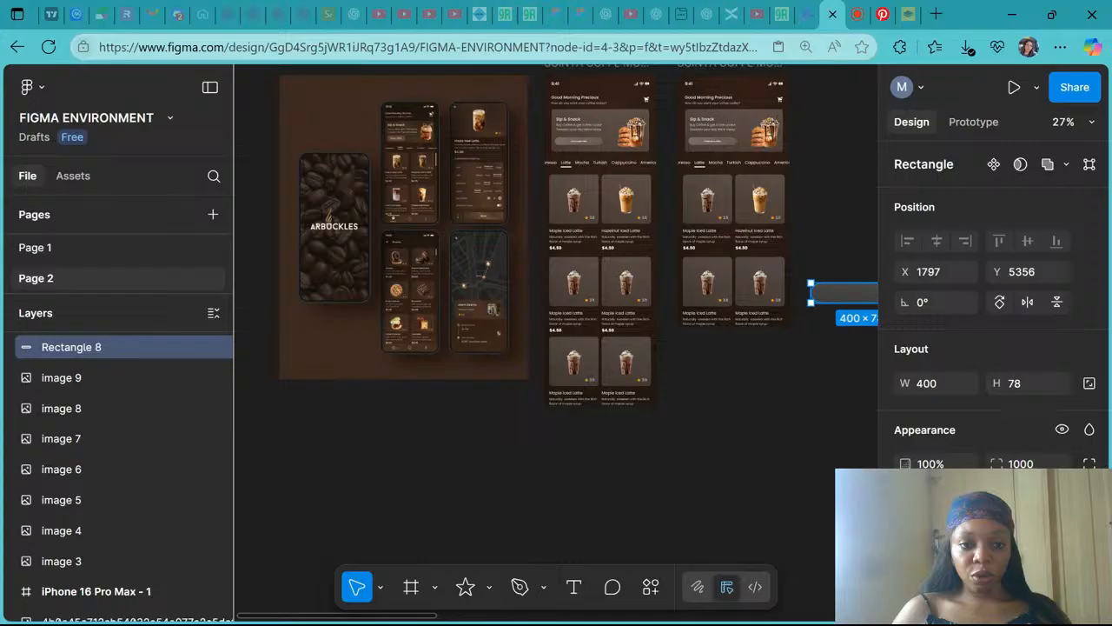
{"action": "scroll", "coordinate": [430, 217], "scroll_direction": "up", "scroll_amount": 5}
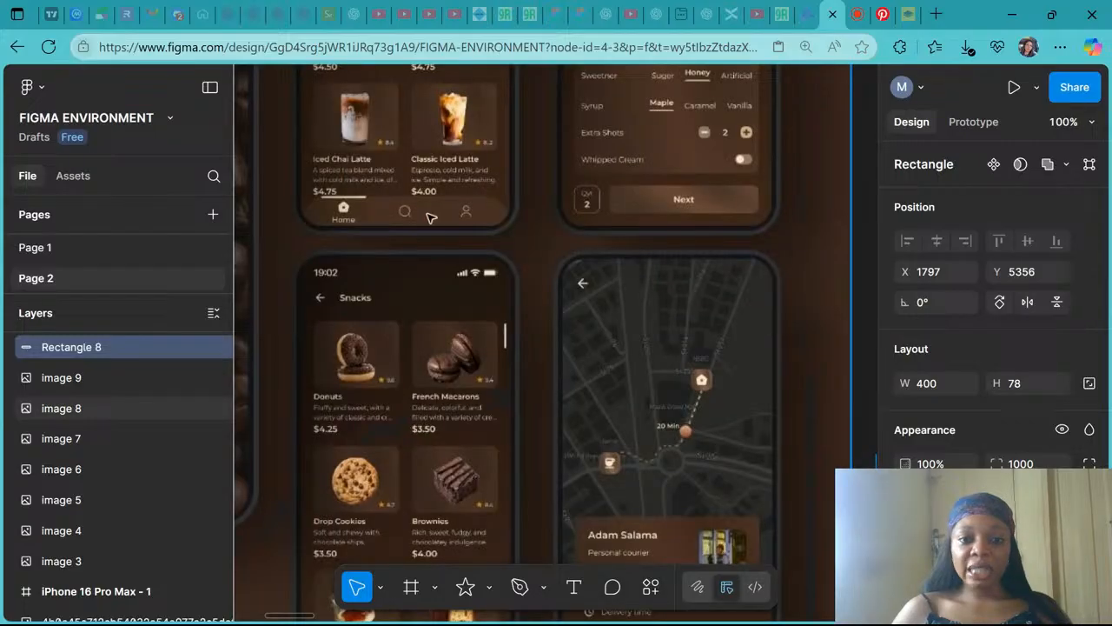
{"action": "scroll", "coordinate": [466, 222], "scroll_direction": "right", "scroll_amount": 3}
{"action": "scroll", "coordinate": [467, 222], "scroll_direction": "down", "scroll_amount": 5}
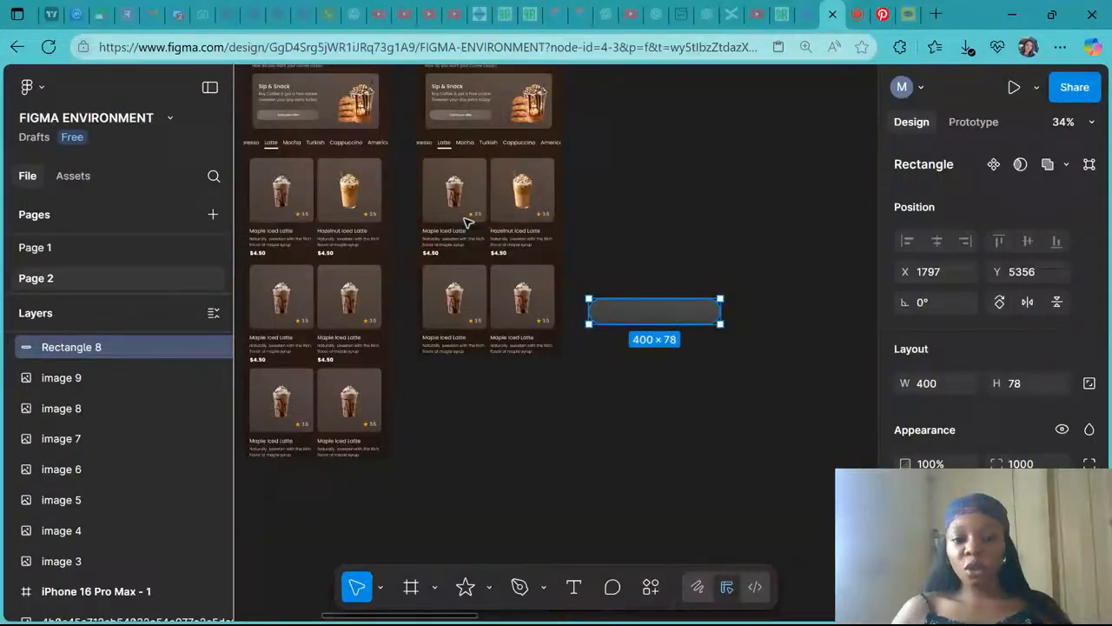
{"action": "scroll", "coordinate": [467, 222], "scroll_direction": "right", "scroll_amount": 2}
- Open the Iconify plugin from the canvas and enter home in its icon search
{"action": "left_click", "coordinate": [549, 228]}
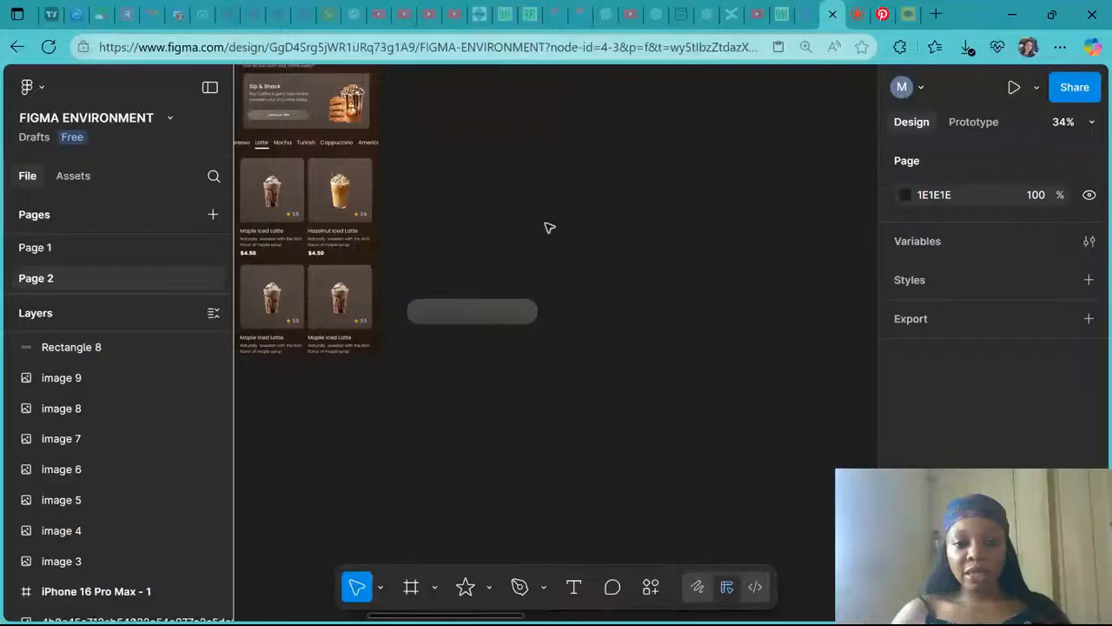
{"action": "right_click", "coordinate": [549, 228]}
{"action": "mouse_move", "coordinate": [633, 383]}
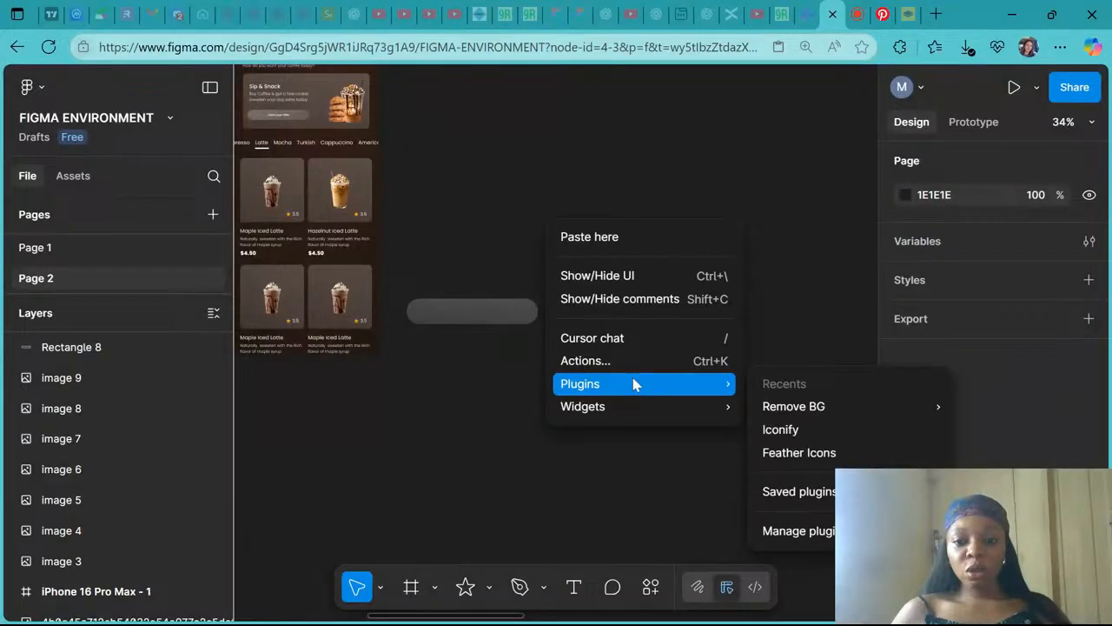
{"action": "left_click", "coordinate": [804, 434]}
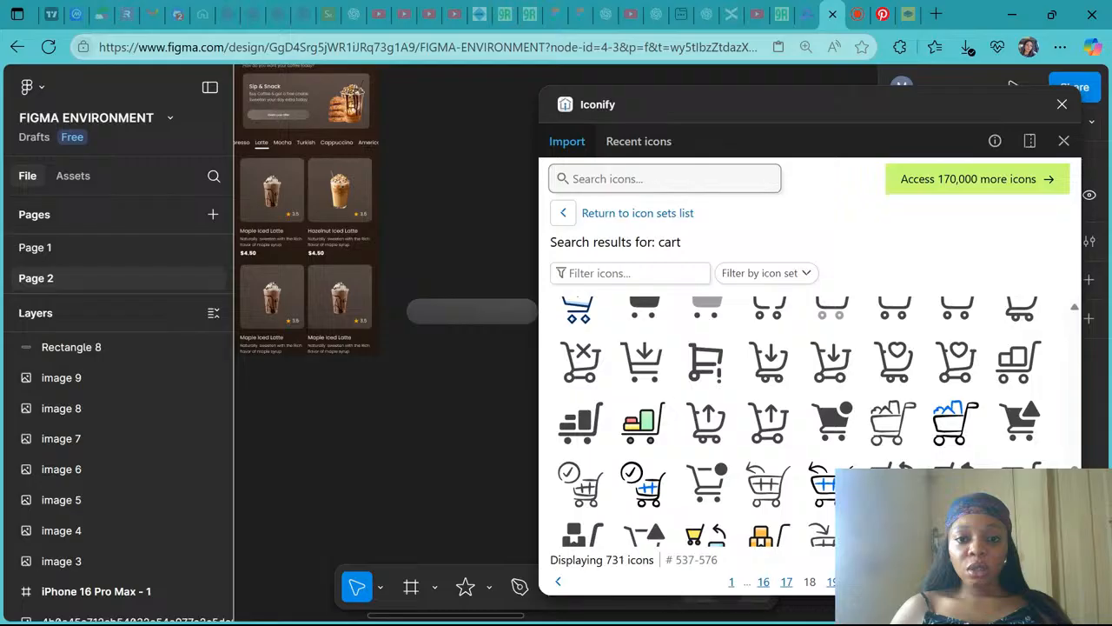
{"action": "left_click", "coordinate": [650, 179]}
{"action": "type", "text": "hom"}
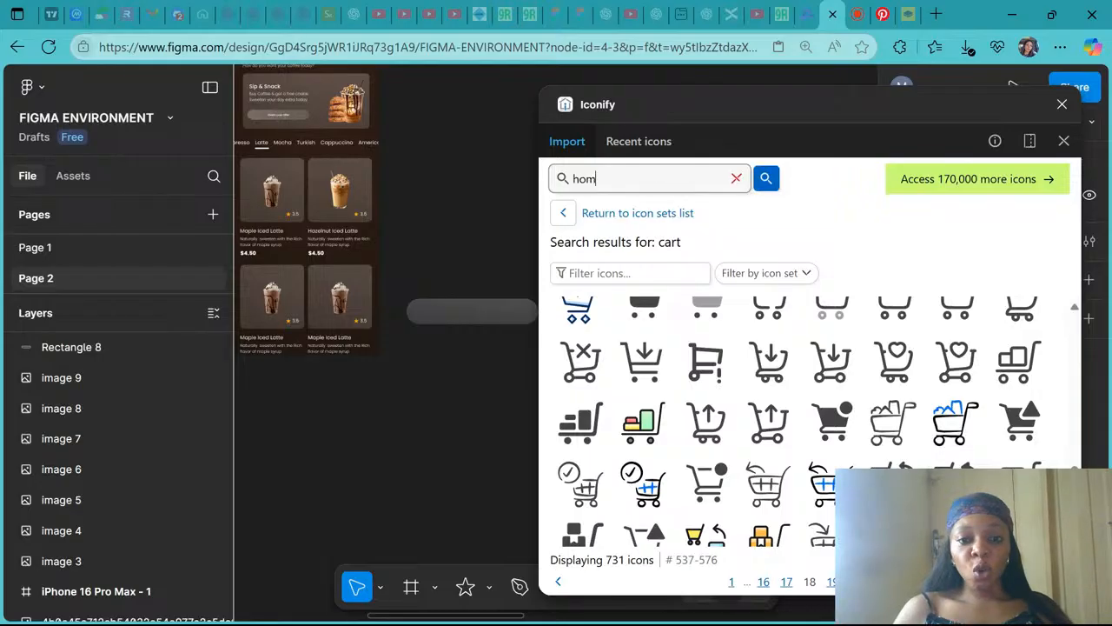
{"action": "type", "text": "e"}
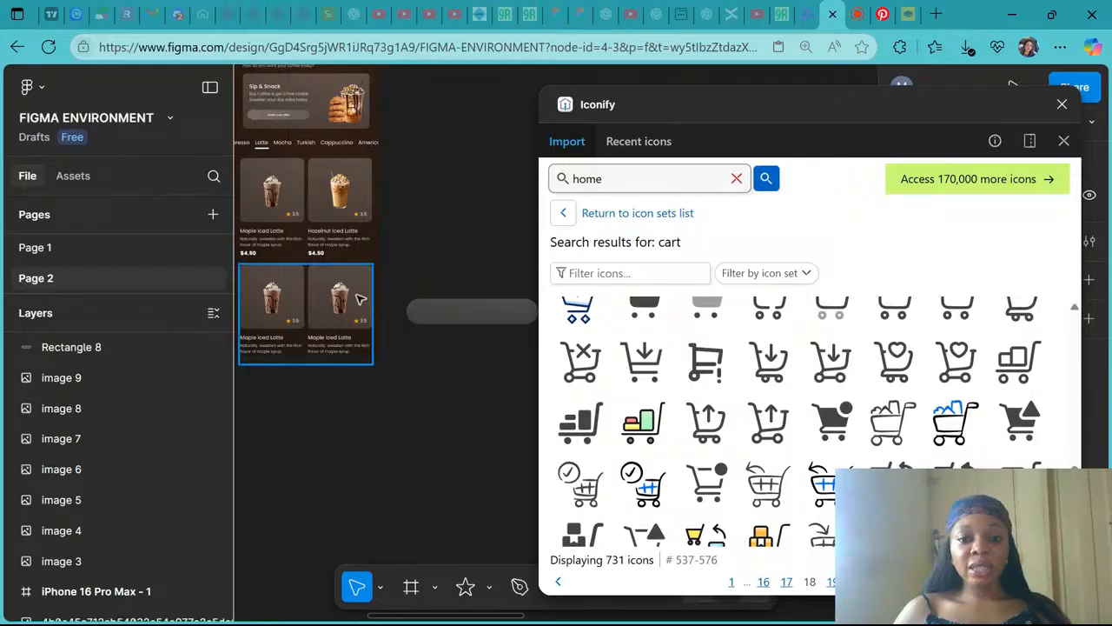
- Examine the home icon in the reference design's bottom navigation bar
{"action": "scroll", "coordinate": [359, 298], "scroll_direction": "down", "scroll_amount": 5}
{"action": "scroll", "coordinate": [359, 298], "scroll_direction": "left", "scroll_amount": 1}
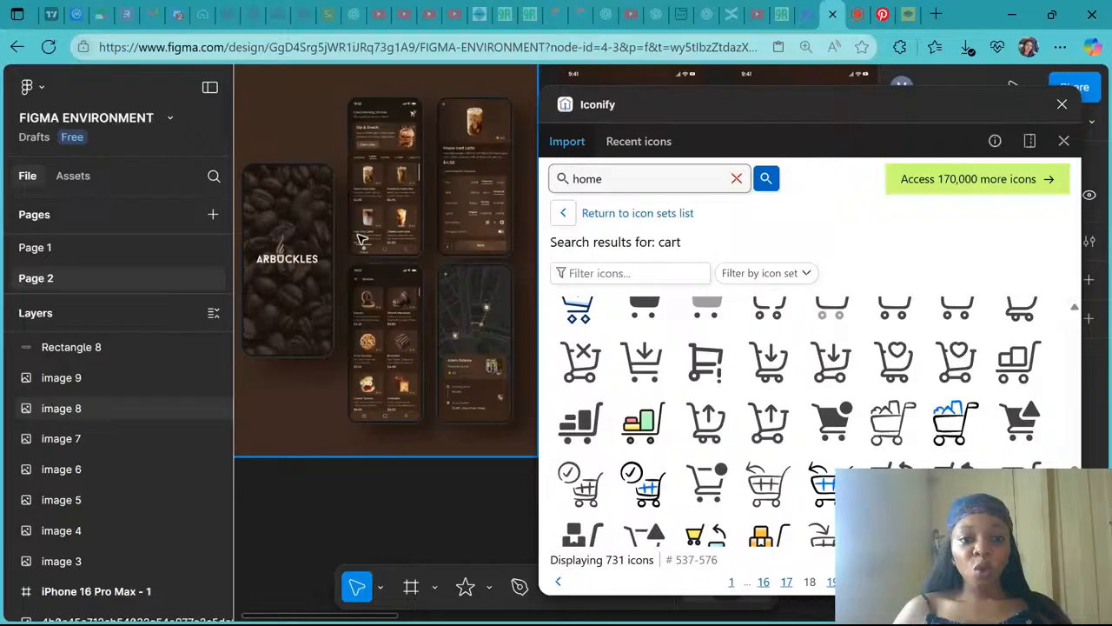
{"action": "scroll", "coordinate": [362, 239], "scroll_direction": "up", "scroll_amount": 5}
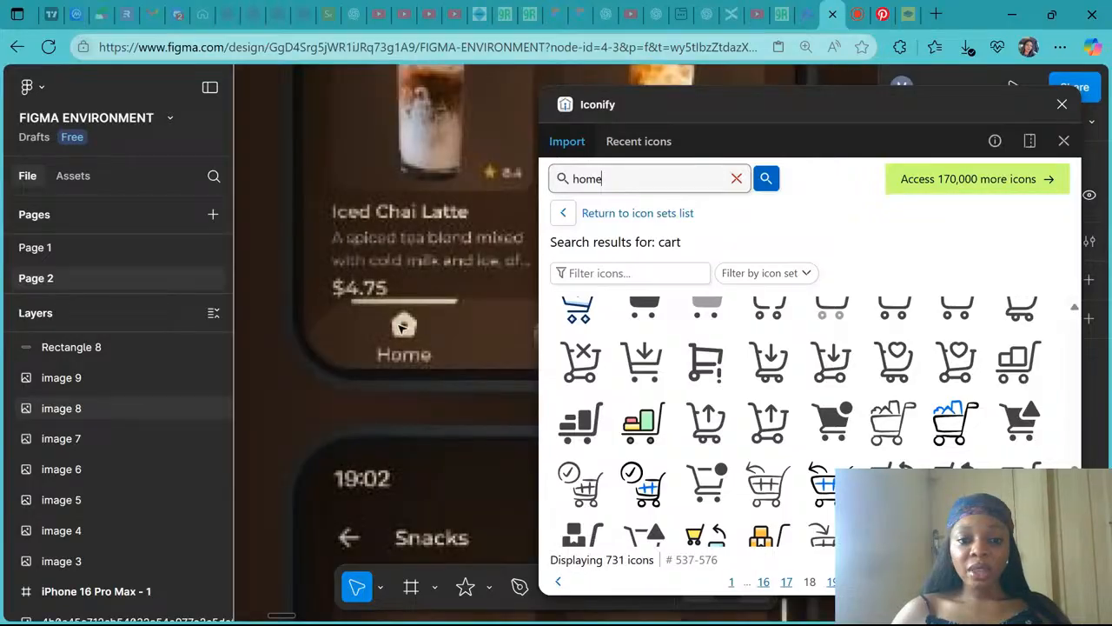
{"action": "scroll", "coordinate": [402, 329], "scroll_direction": "up", "scroll_amount": 5}
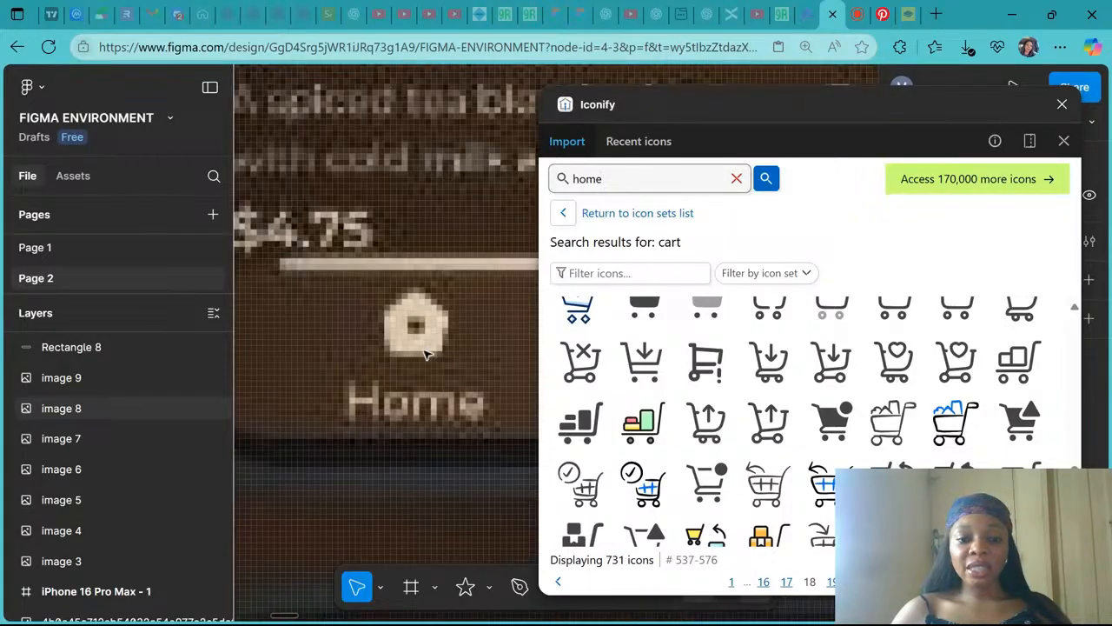
{"action": "scroll", "coordinate": [330, 266], "scroll_direction": "down", "scroll_amount": 5}
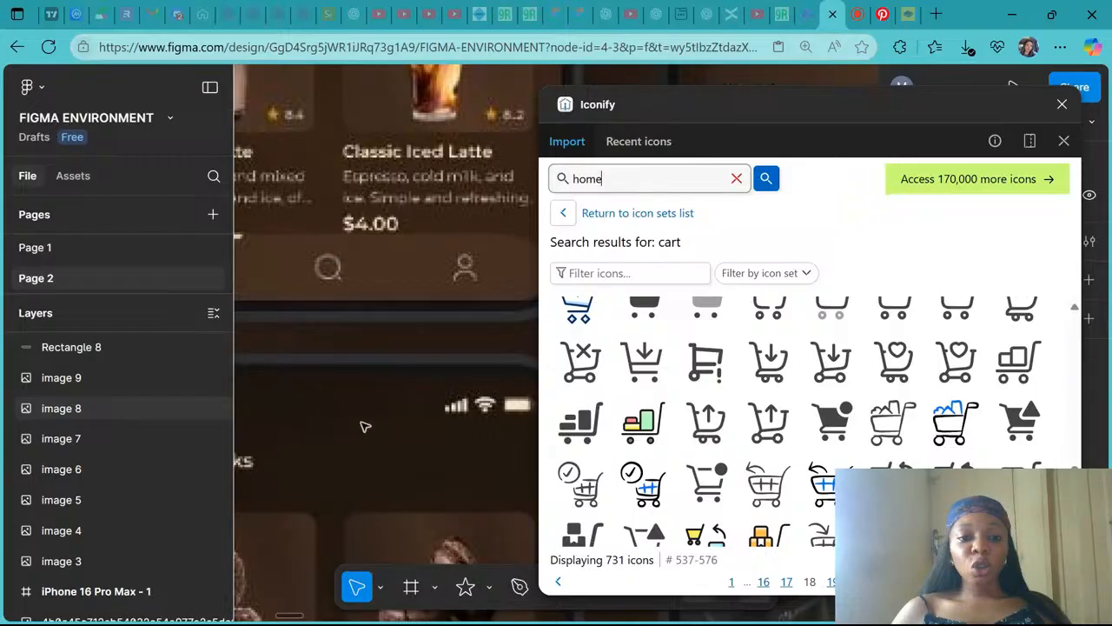
{"action": "scroll", "coordinate": [365, 427], "scroll_direction": "down", "scroll_amount": 5}
{"action": "scroll", "coordinate": [365, 427], "scroll_direction": "down", "scroll_amount": 4}
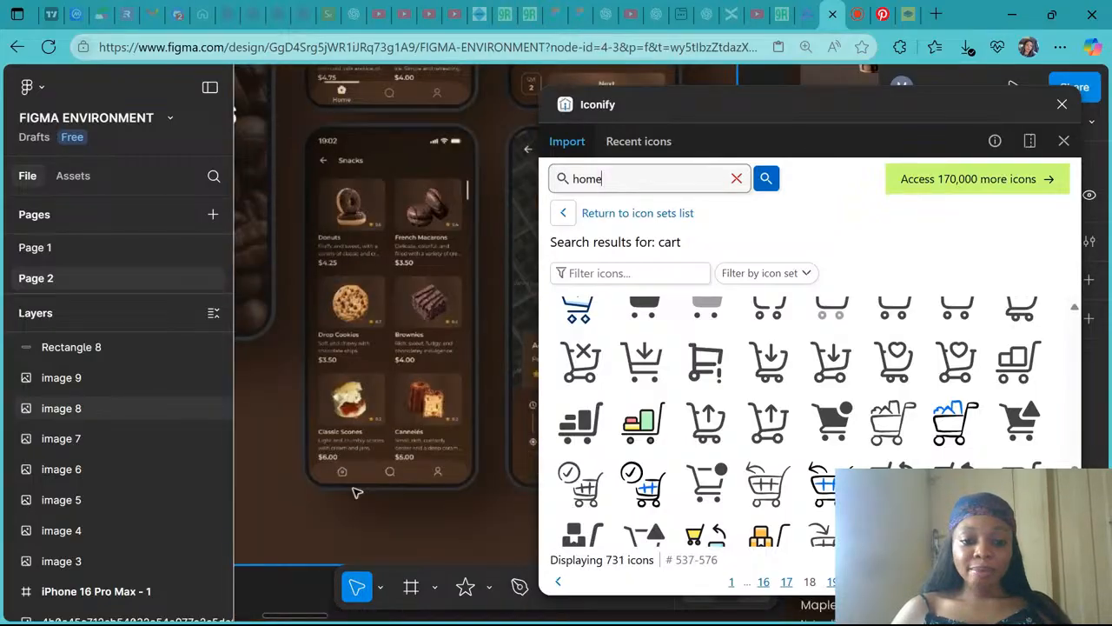
{"action": "scroll", "coordinate": [356, 493], "scroll_direction": "up", "scroll_amount": 4}
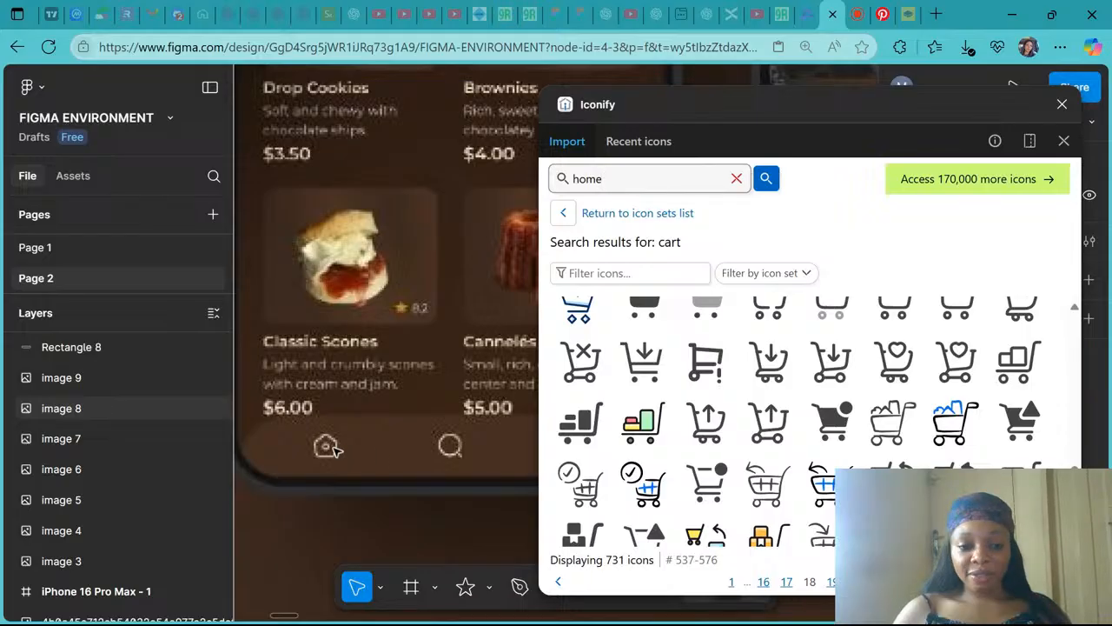
{"action": "scroll", "coordinate": [333, 447], "scroll_direction": "up", "scroll_amount": 1}
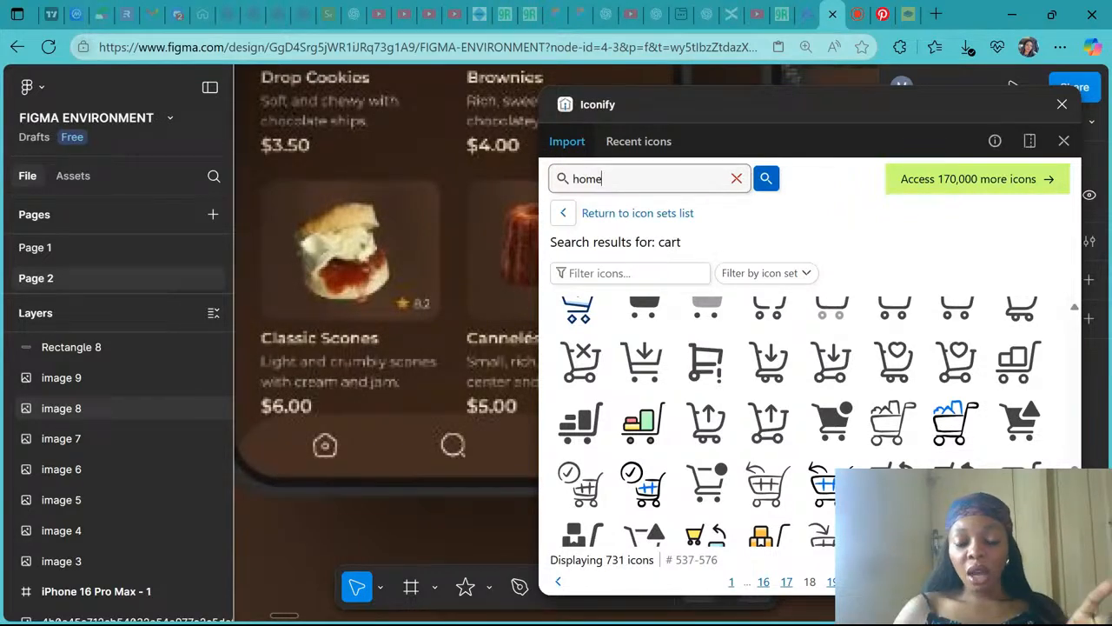
{"action": "scroll", "coordinate": [329, 259], "scroll_direction": "down", "scroll_amount": 5}
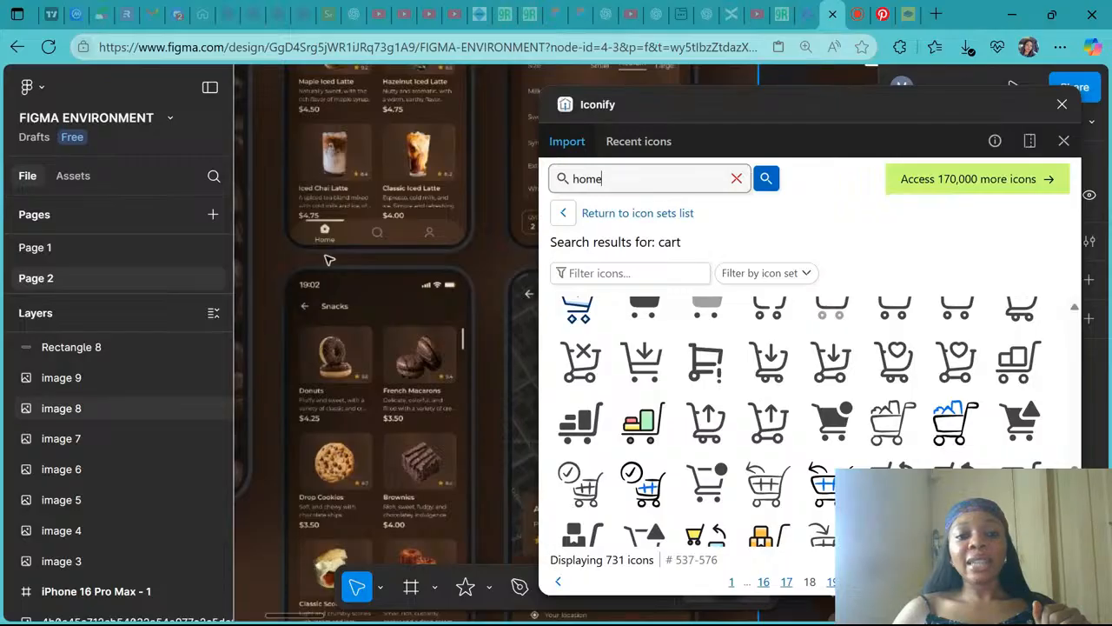
{"action": "scroll", "coordinate": [329, 260], "scroll_direction": "up", "scroll_amount": 8}
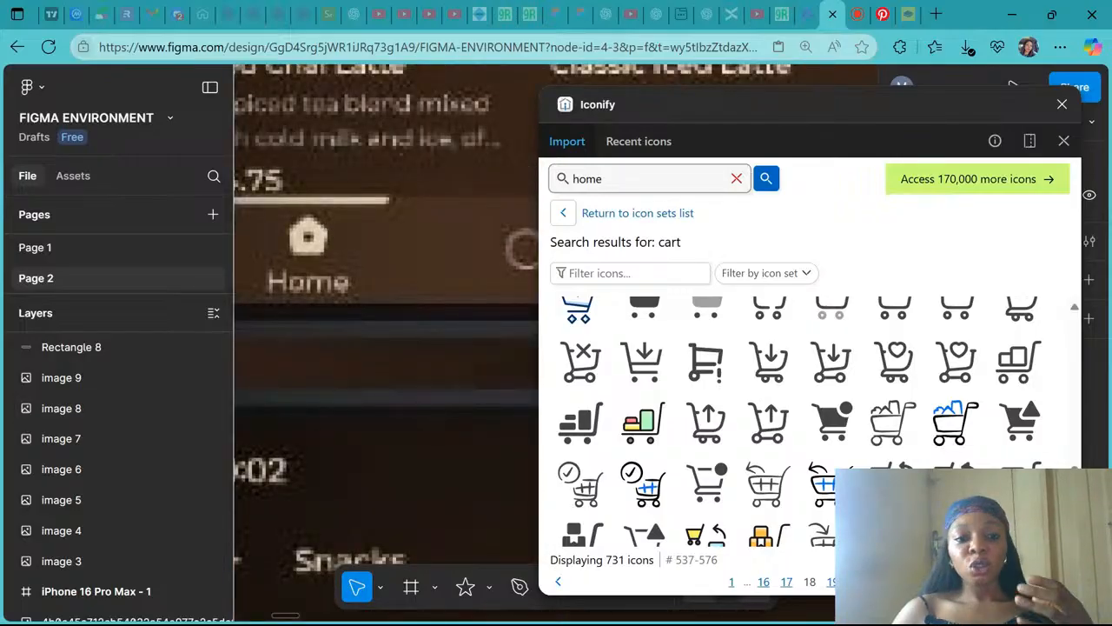
{"action": "scroll", "coordinate": [356, 276], "scroll_direction": "left", "scroll_amount": 2}
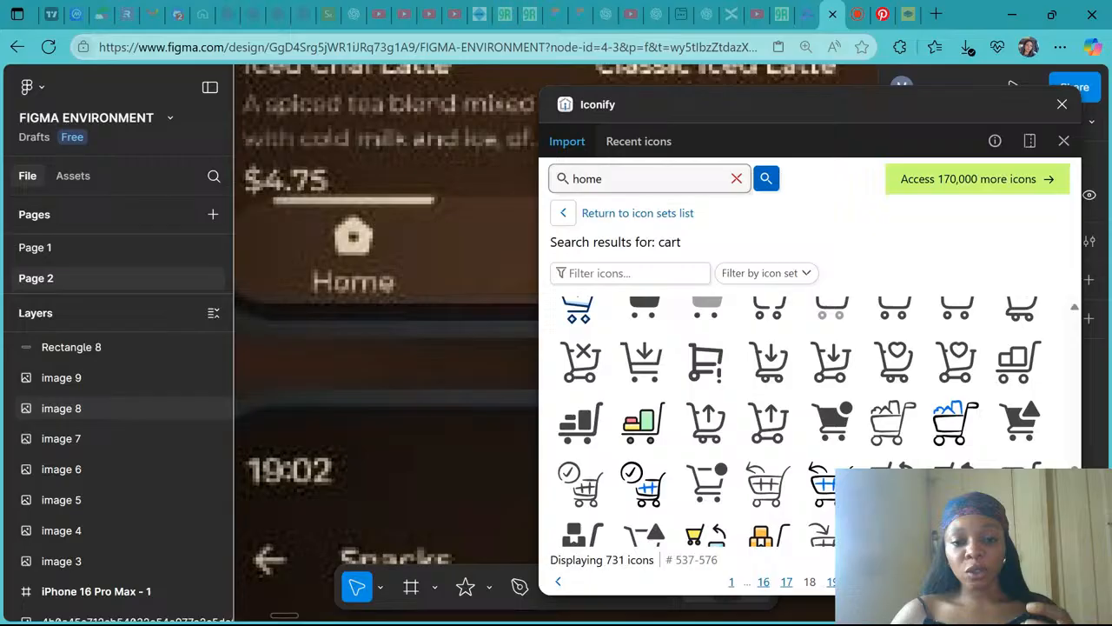
- Search Iconify for home icons and import the outlined and filled rounded home icons as frames
{"action": "left_click", "coordinate": [764, 180]}
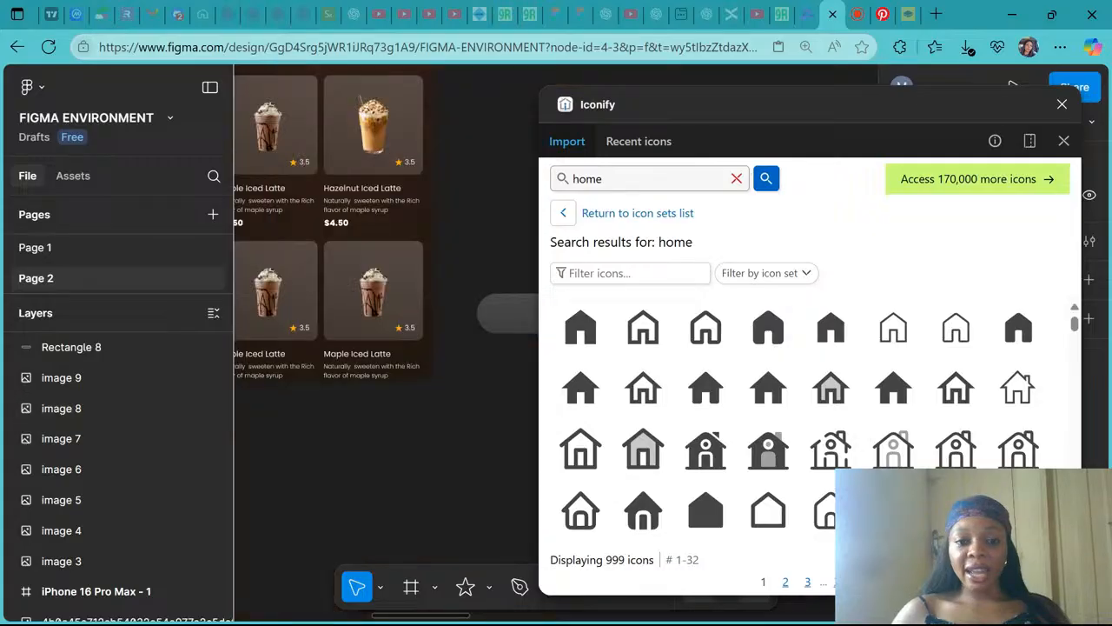
{"action": "scroll", "coordinate": [387, 348], "scroll_direction": "right", "scroll_amount": 1}
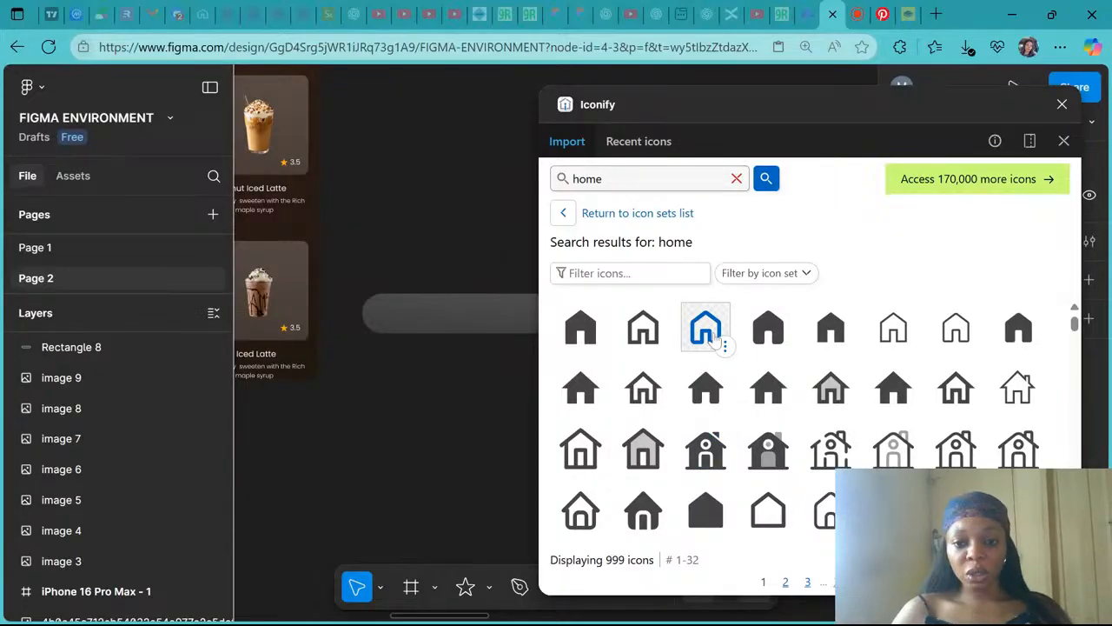
{"action": "left_click", "coordinate": [706, 327]}
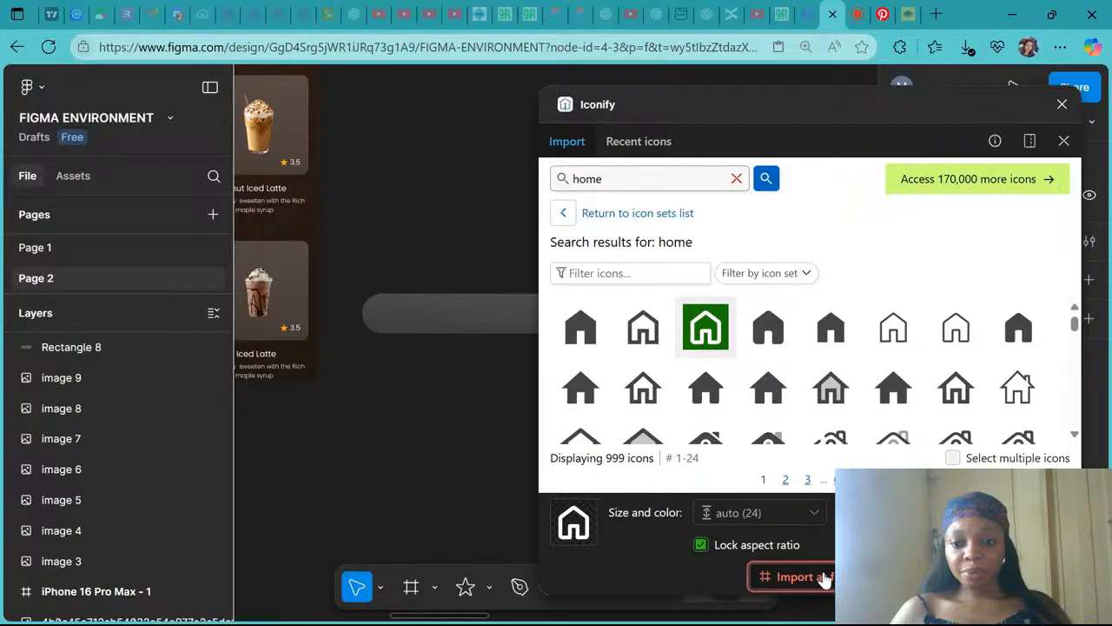
{"action": "left_click", "coordinate": [795, 576]}
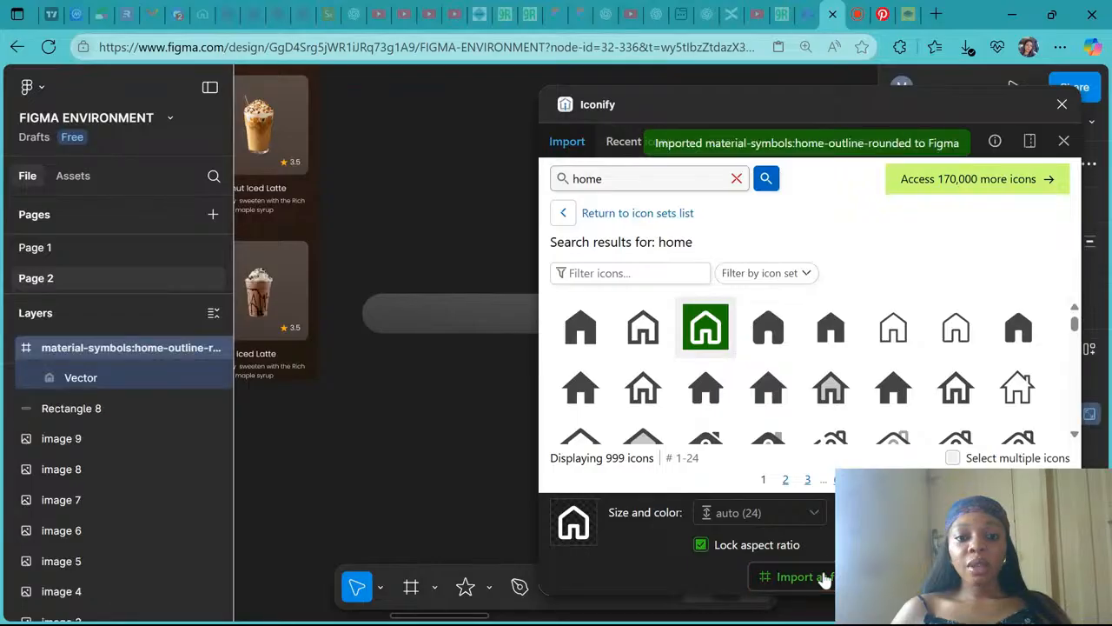
{"action": "left_click", "coordinate": [766, 329]}
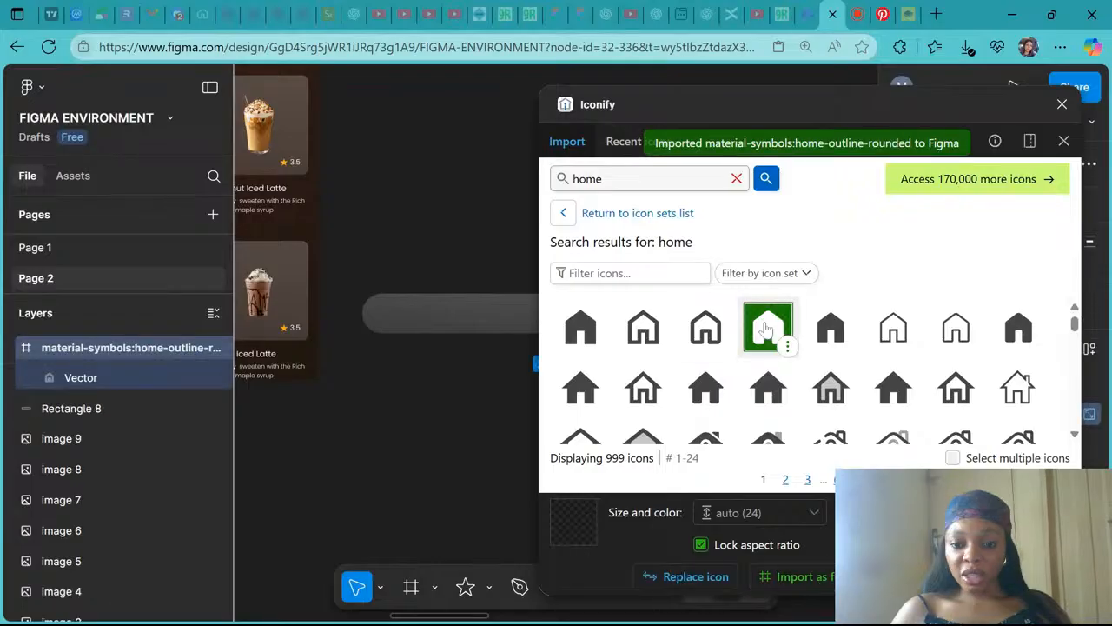
{"action": "left_click", "coordinate": [795, 576]}
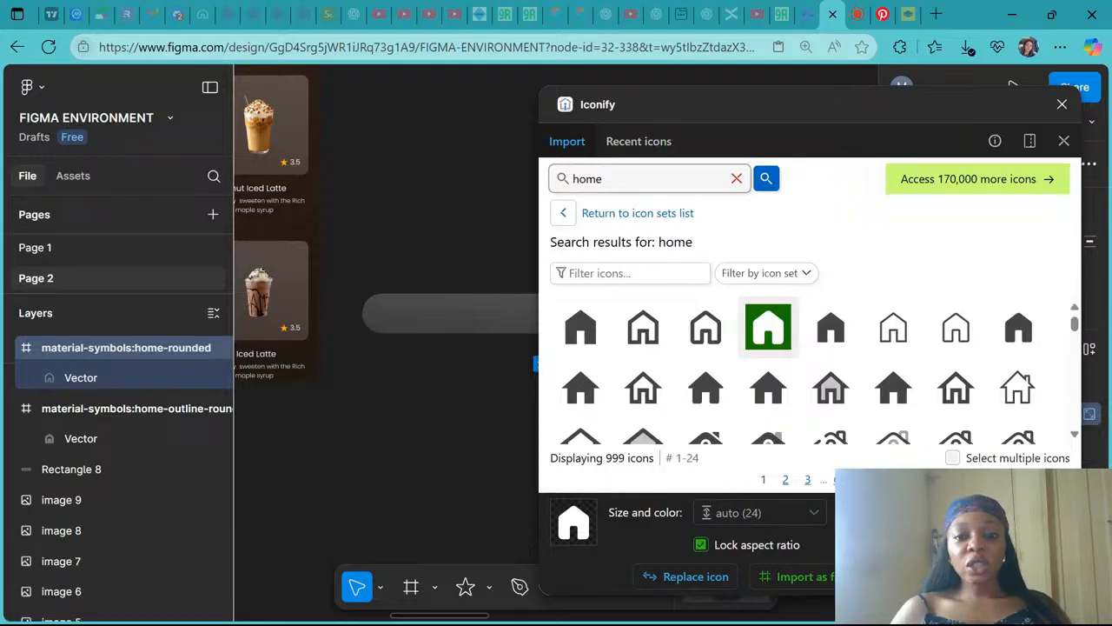
- Search Iconify for search icons and import the mingcute search-line and search-fill icons
{"action": "key", "text": "ctrl+a"}
{"action": "type", "text": "search"}
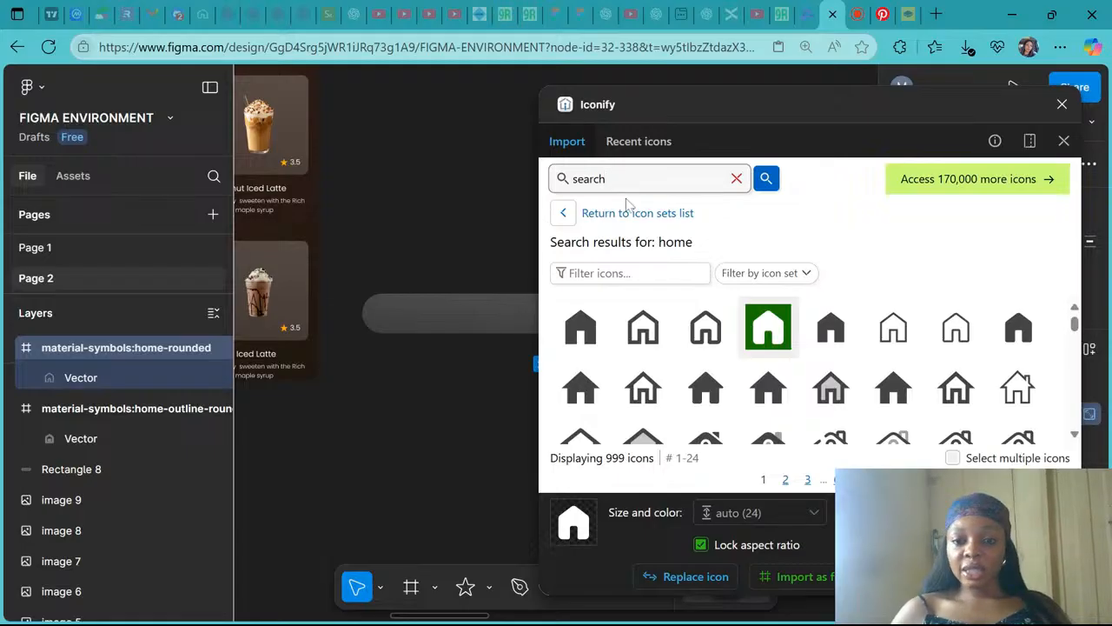
{"action": "left_click", "coordinate": [768, 182]}
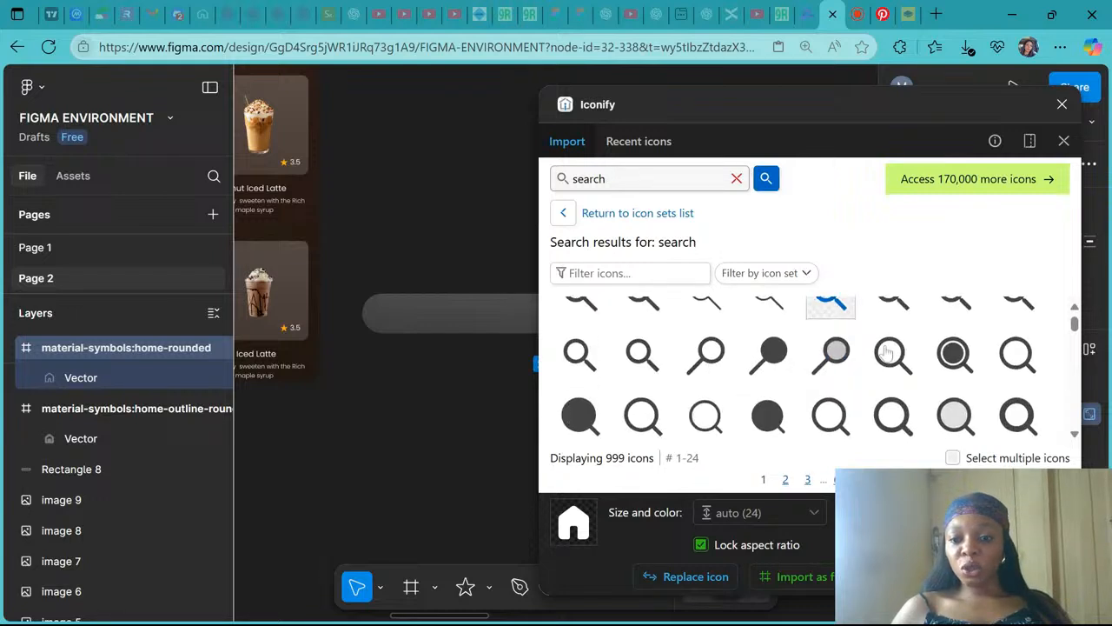
{"action": "left_click", "coordinate": [954, 352]}
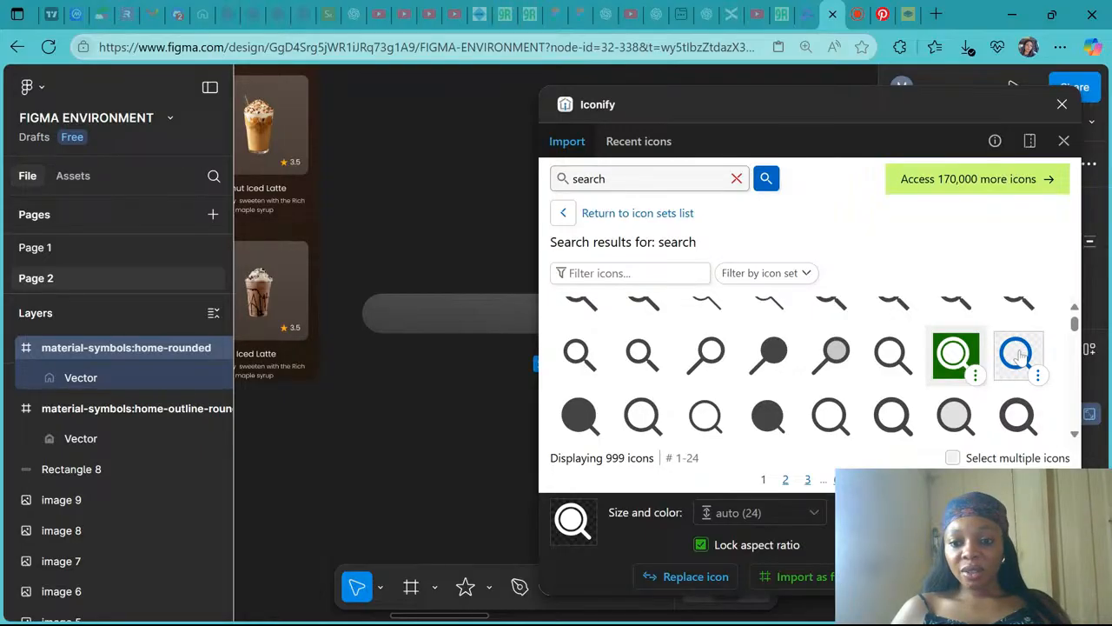
{"action": "left_click", "coordinate": [1019, 352]}
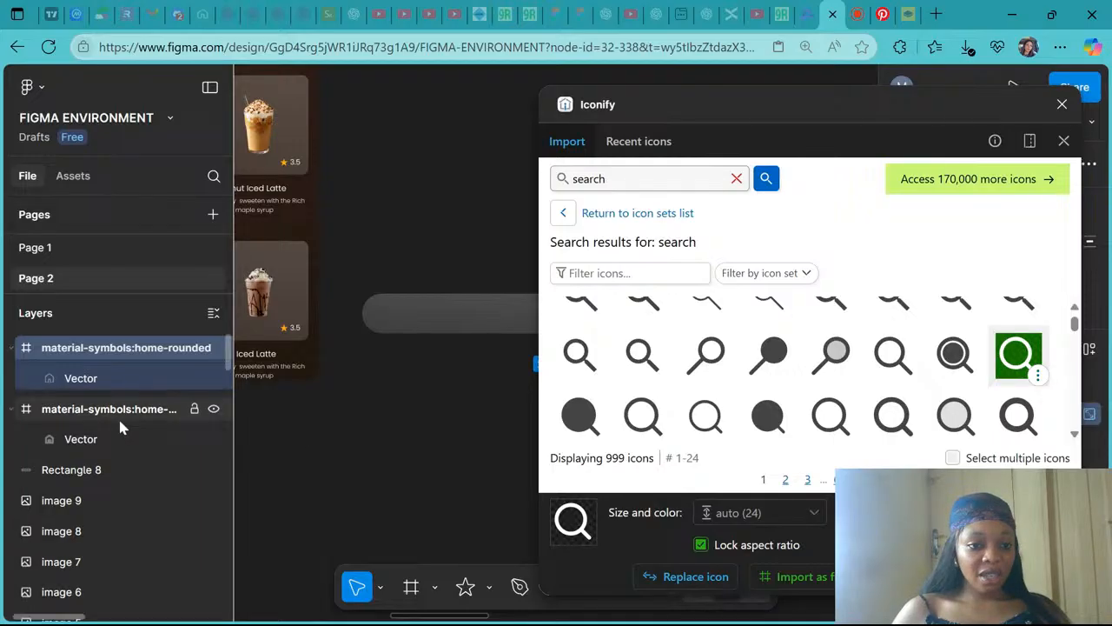
{"action": "scroll", "coordinate": [409, 434], "scroll_direction": "right", "scroll_amount": 5}
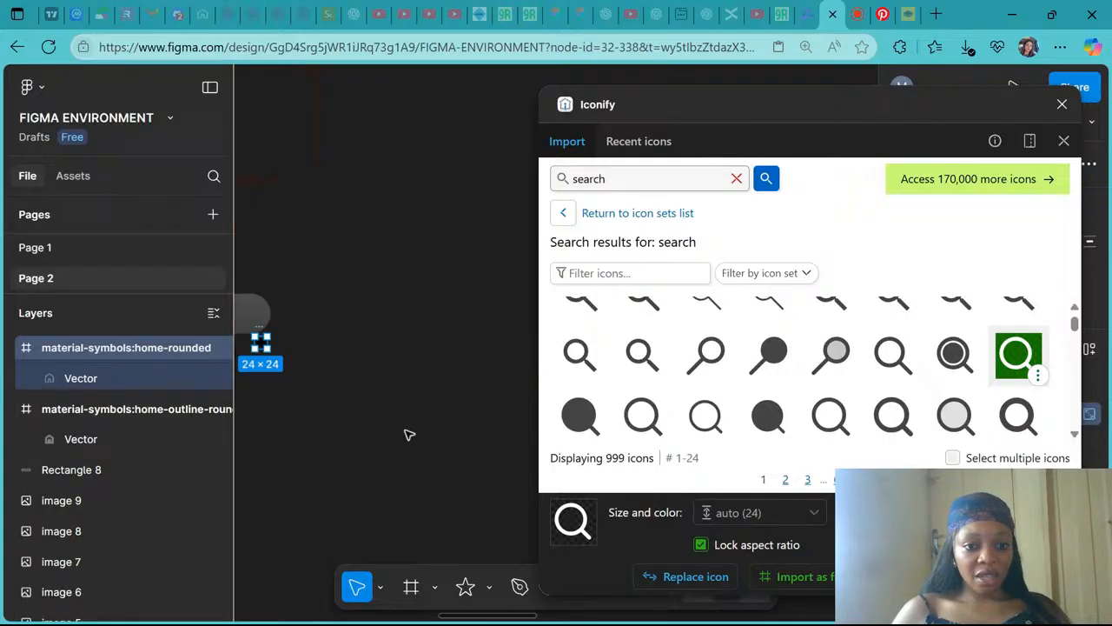
{"action": "scroll", "coordinate": [410, 435], "scroll_direction": "left", "scroll_amount": 1}
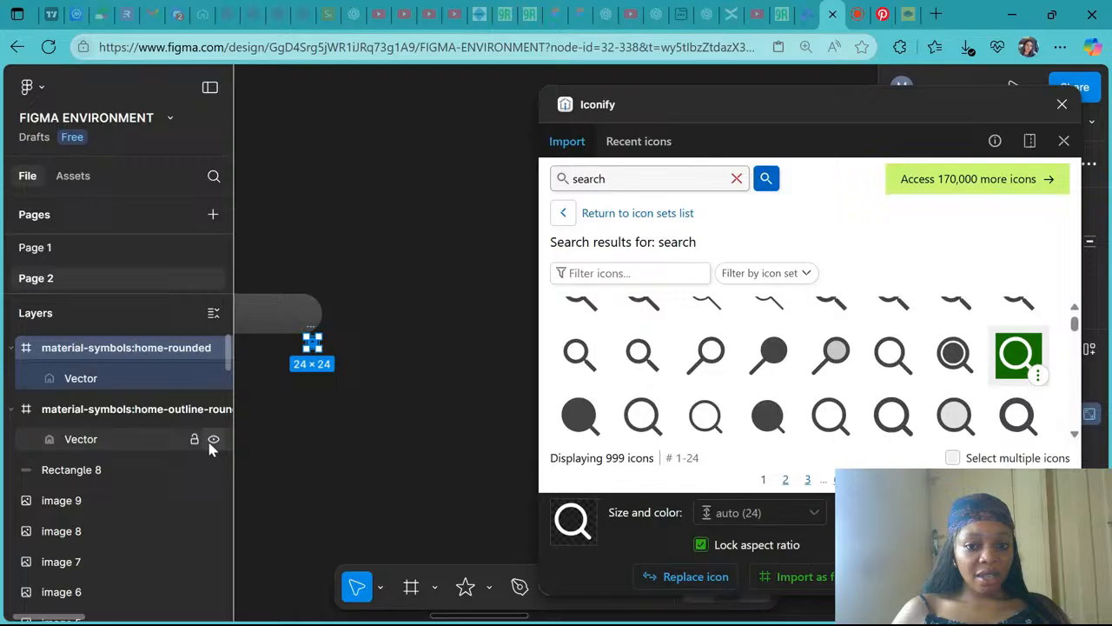
{"action": "left_click", "coordinate": [797, 585]}
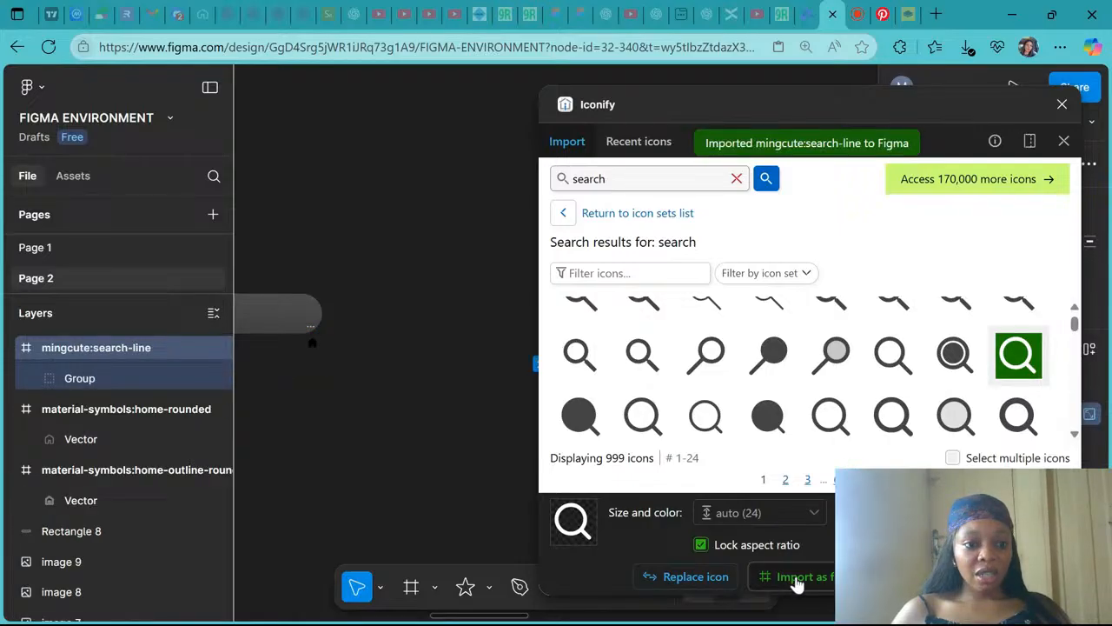
{"action": "left_click", "coordinate": [964, 365]}
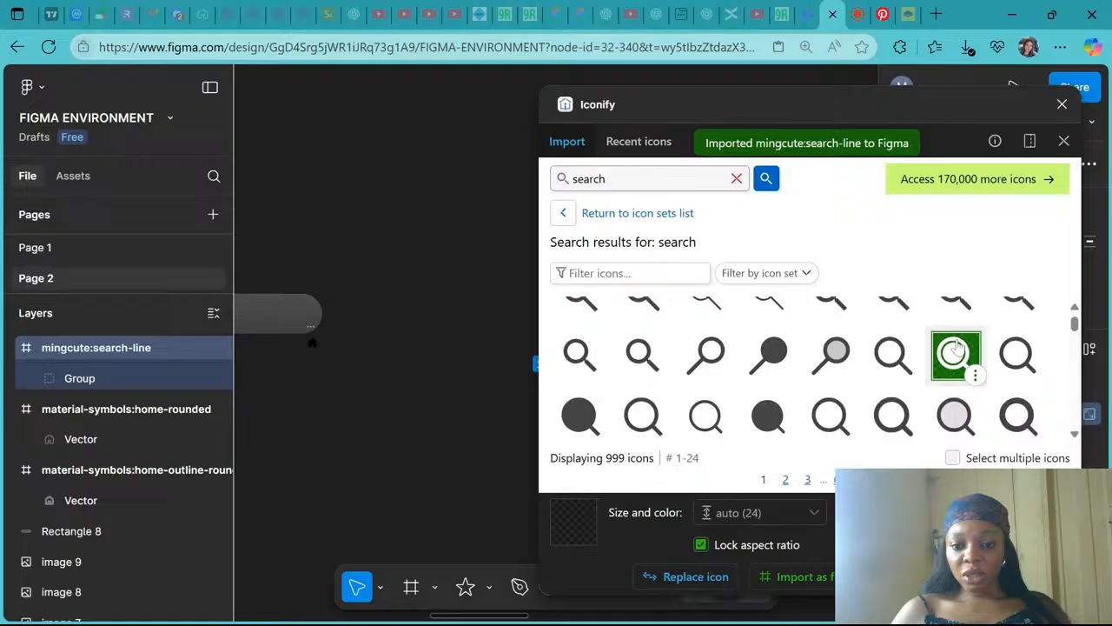
{"action": "left_click", "coordinate": [800, 578]}
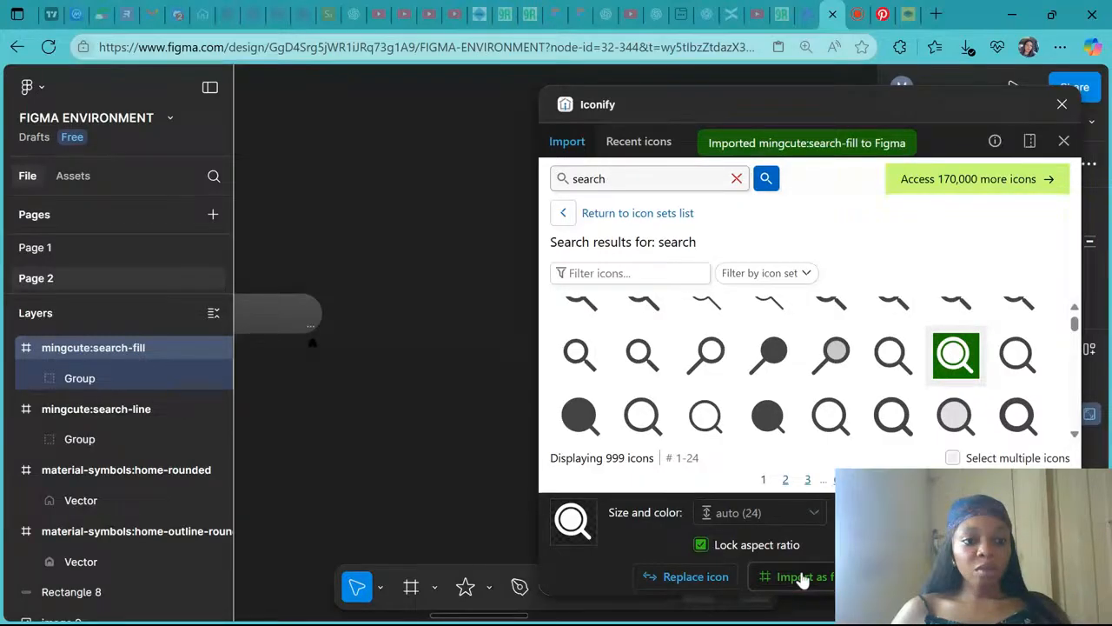
- Search Iconify for profile icons and import the iconamoon profile-fill icon as a frame
{"action": "double_click", "coordinate": [589, 178]}
{"action": "type", "text": "pr"}
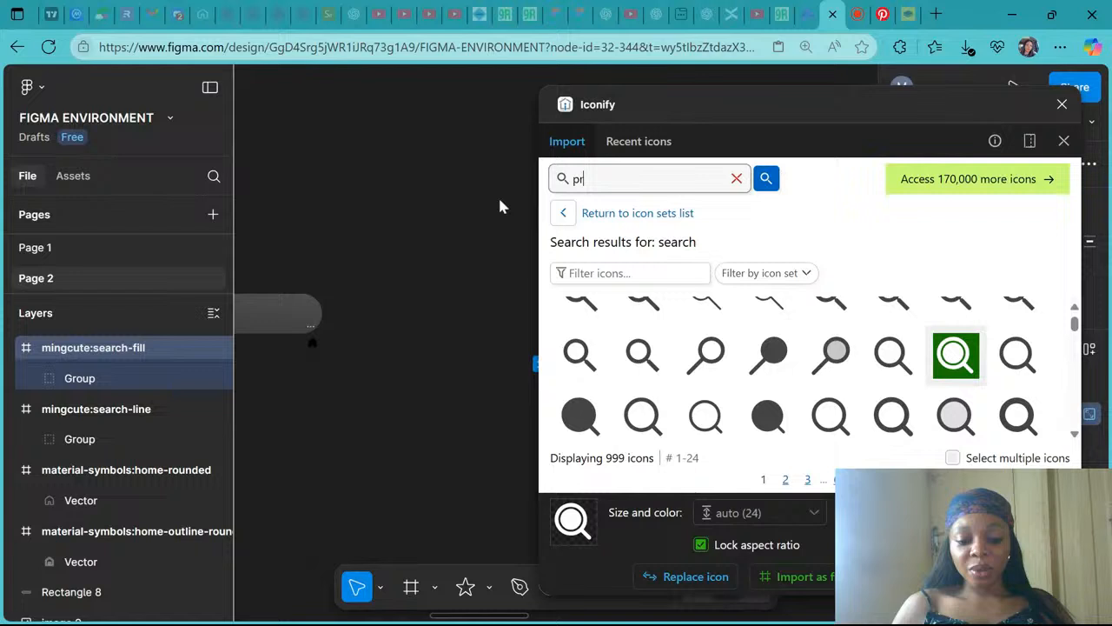
{"action": "type", "text": "ofile"}
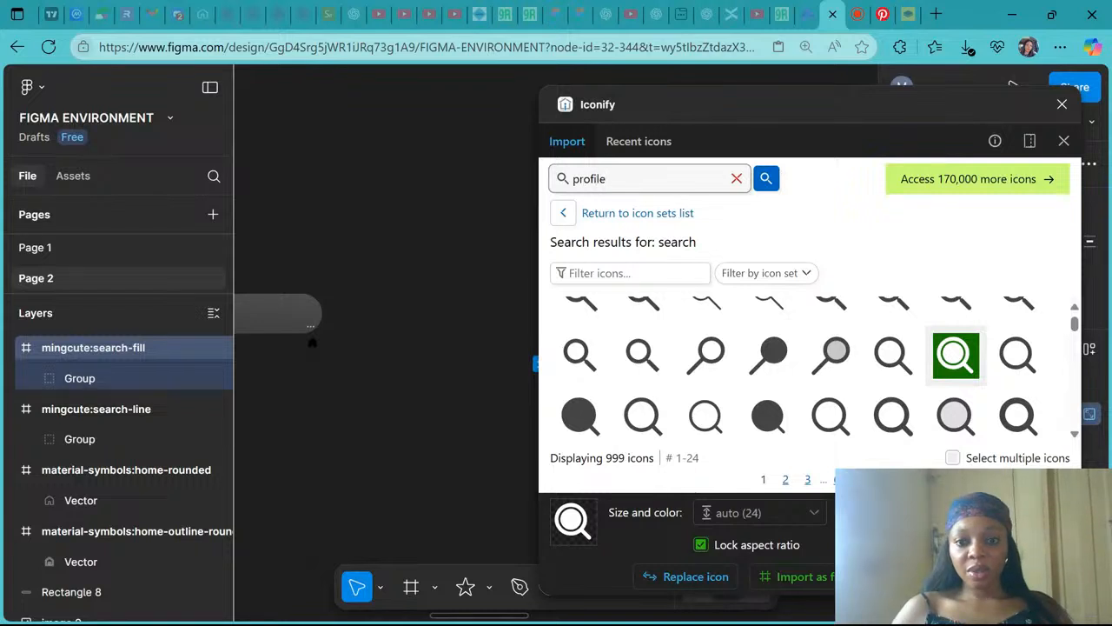
{"action": "left_click", "coordinate": [766, 179]}
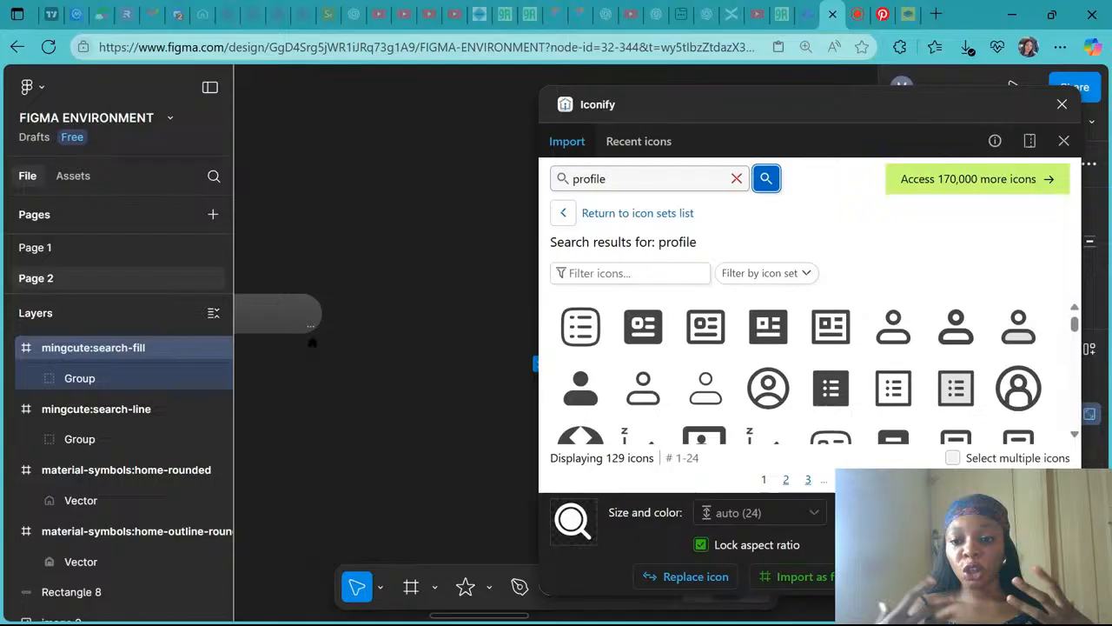
{"action": "scroll", "coordinate": [784, 378], "scroll_direction": "down", "scroll_amount": 1}
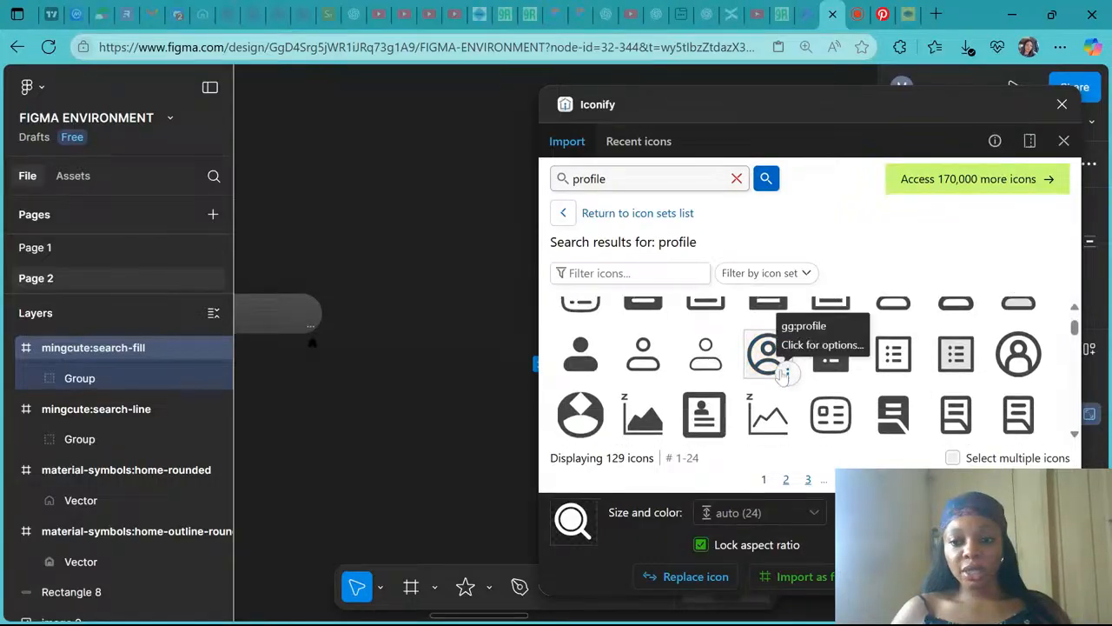
{"action": "scroll", "coordinate": [581, 377], "scroll_direction": "up", "scroll_amount": 1}
{"action": "left_click", "coordinate": [591, 391]}
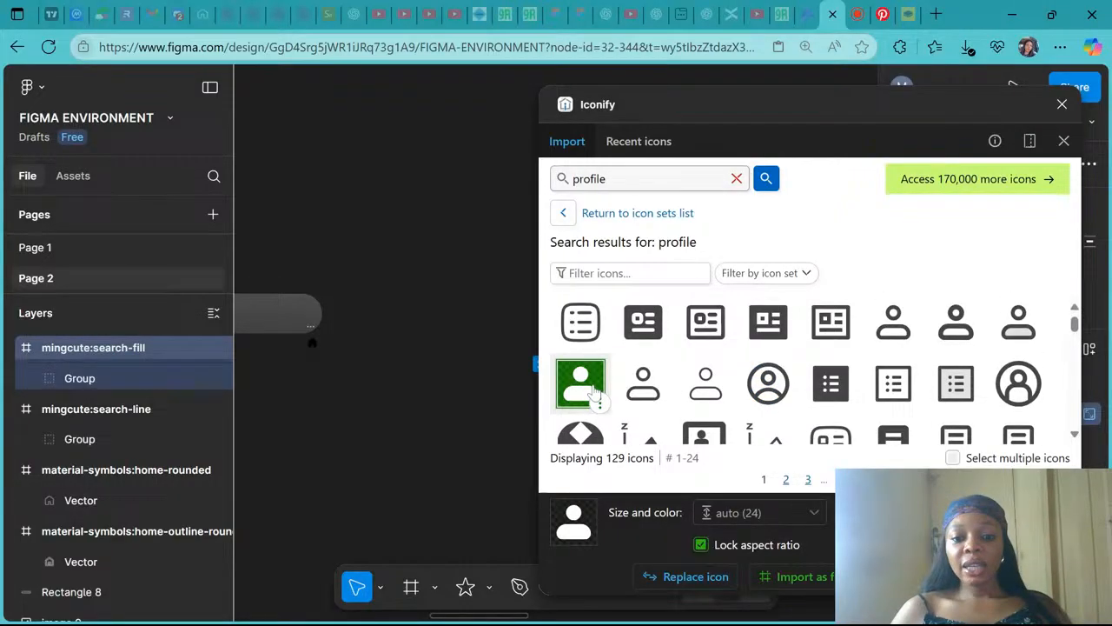
{"action": "left_click", "coordinate": [801, 577]}
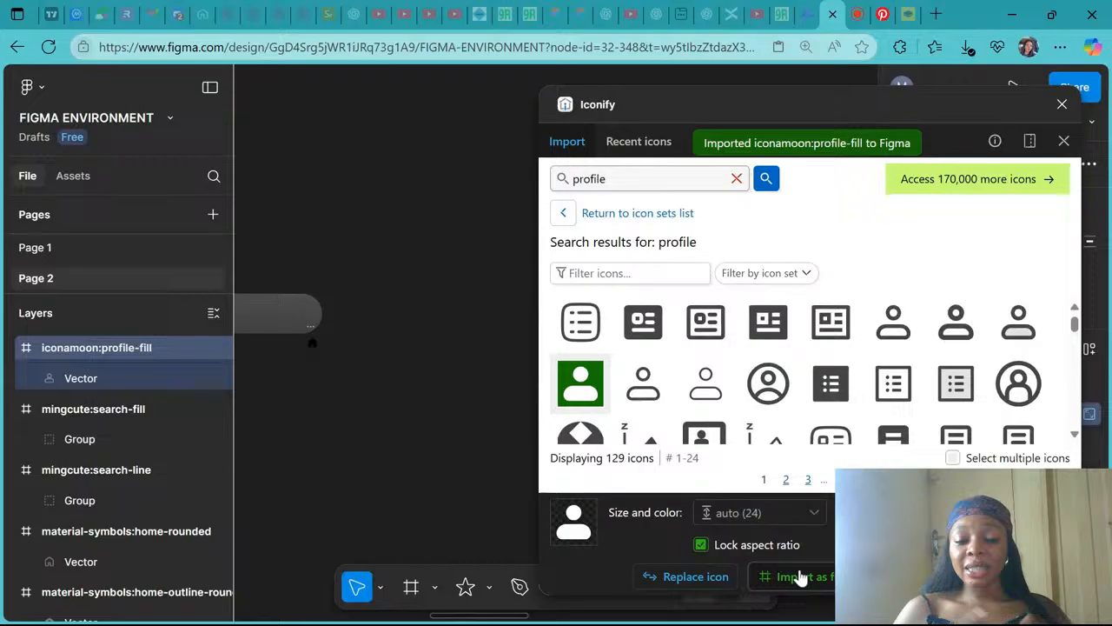
- Import the iconamoon profile-light icon as well and close the Iconify plugin
{"action": "left_click", "coordinate": [643, 382]}
{"action": "left_click", "coordinate": [798, 577]}
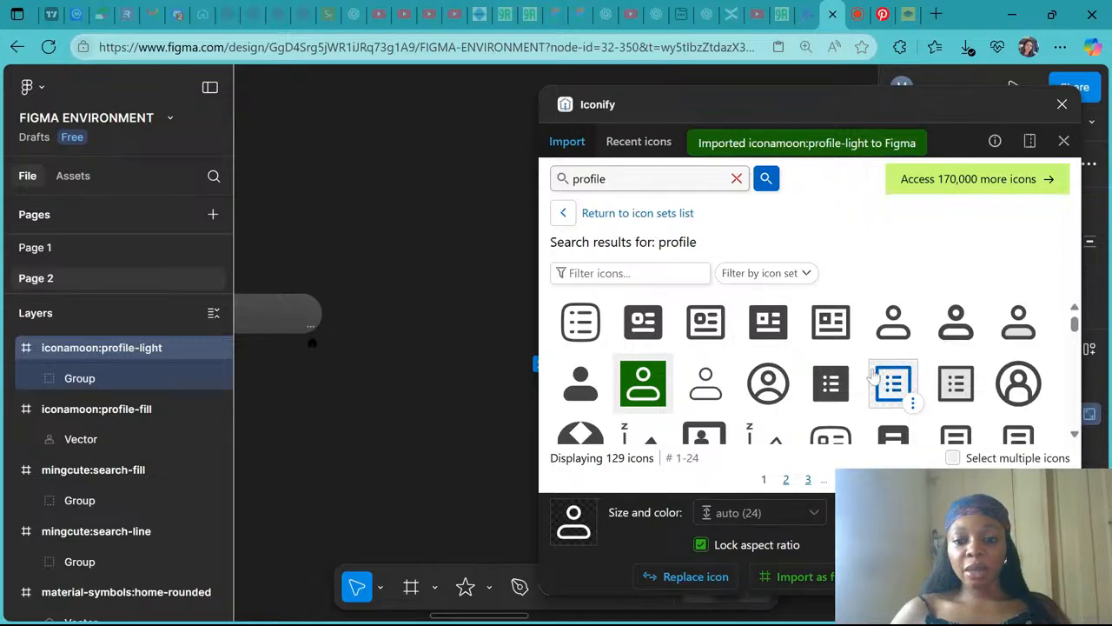
{"action": "scroll", "coordinate": [873, 374], "scroll_direction": "down", "scroll_amount": 2}
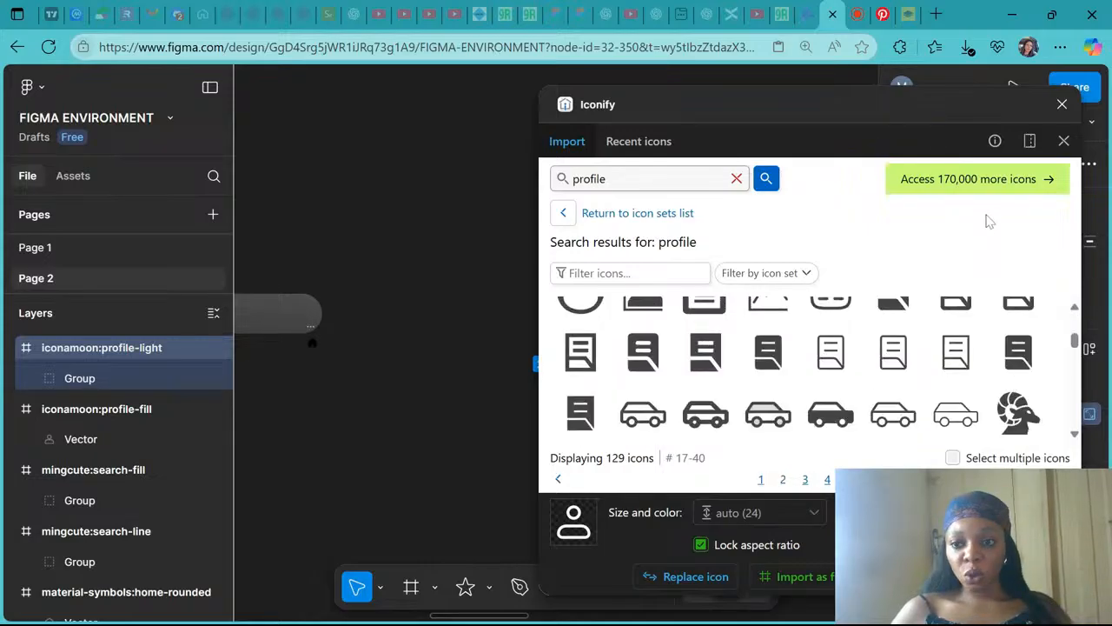
{"action": "left_click", "coordinate": [1062, 104]}
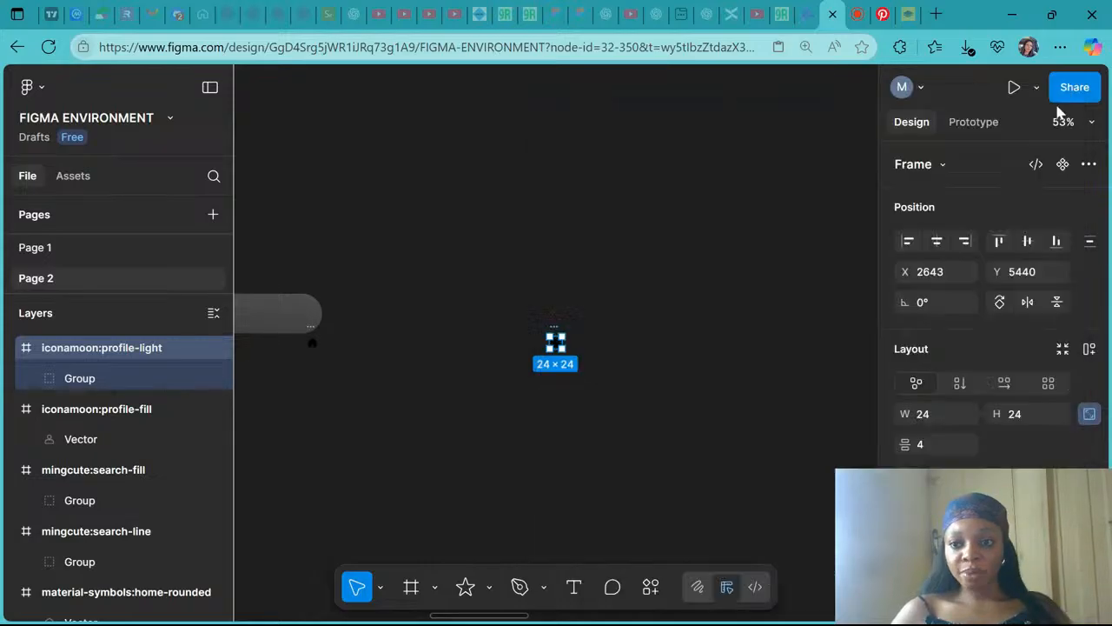
{"action": "left_click", "coordinate": [853, 12]}
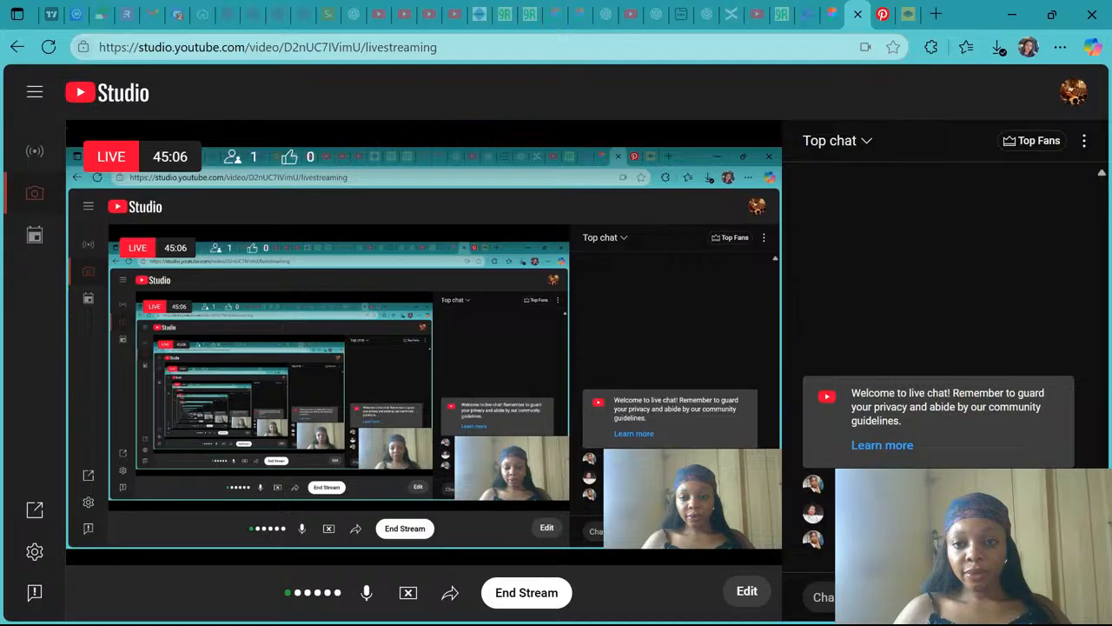
{"action": "left_click", "coordinate": [834, 8]}
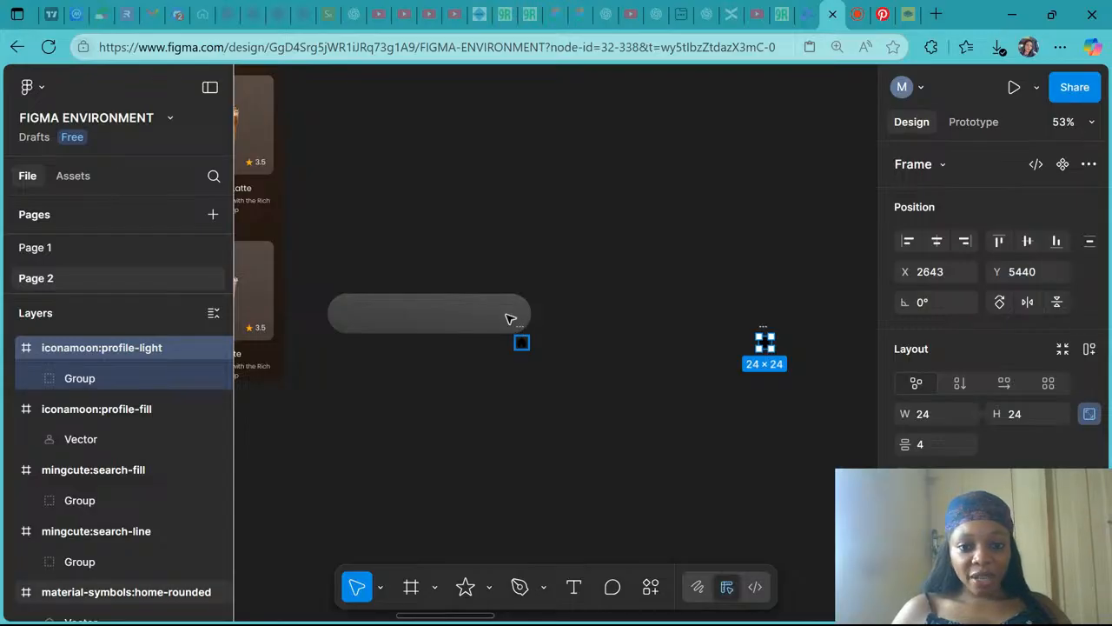
- Line up the imported home, profile and search icon frames in a row above the navigation bar
{"action": "left_click", "coordinate": [450, 247]}
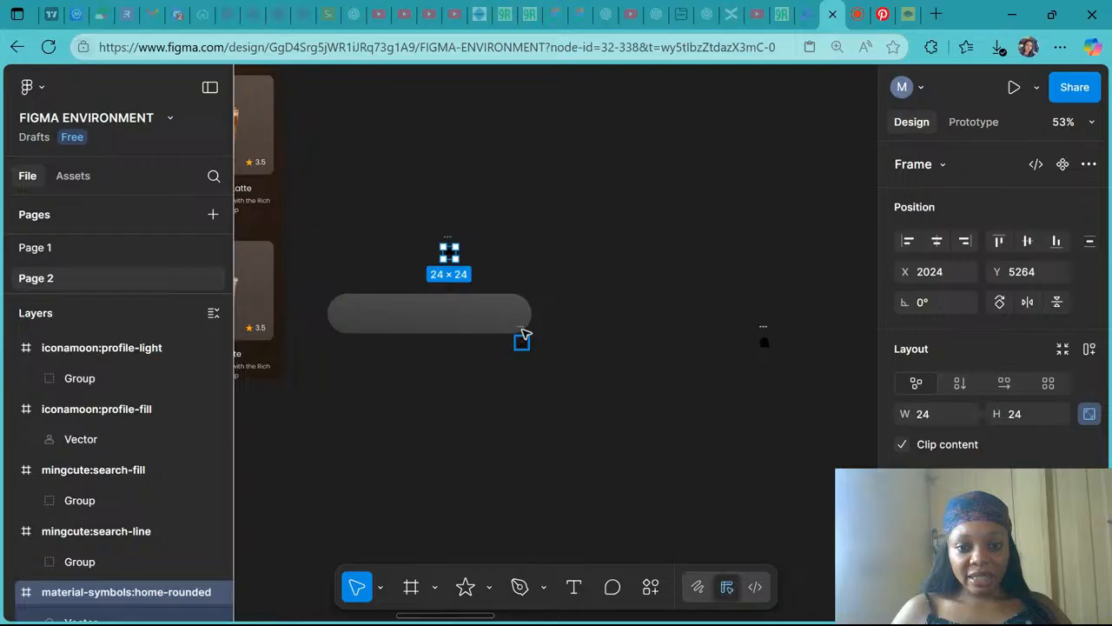
{"action": "left_click_drag", "start_coordinate": [521, 334], "coordinate": [471, 252]}
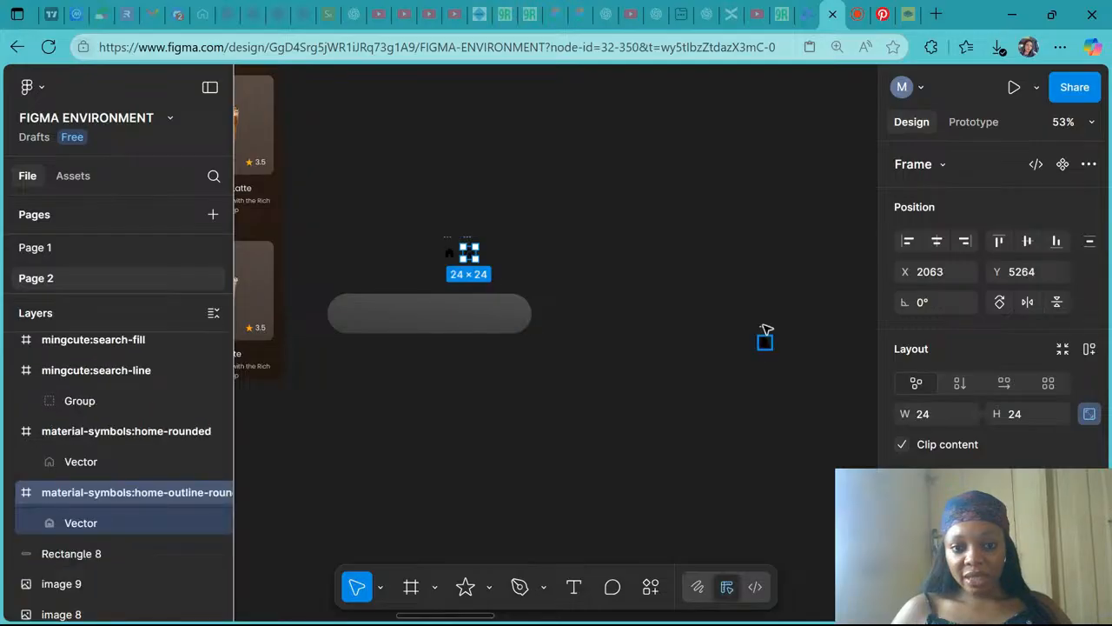
{"action": "left_click_drag", "start_coordinate": [764, 332], "coordinate": [491, 239]}
{"action": "left_click_drag", "start_coordinate": [765, 332], "coordinate": [515, 252]}
{"action": "scroll", "coordinate": [507, 238], "scroll_direction": "up", "scroll_amount": 5}
{"action": "scroll", "coordinate": [665, 311], "scroll_direction": "down", "scroll_amount": 2}
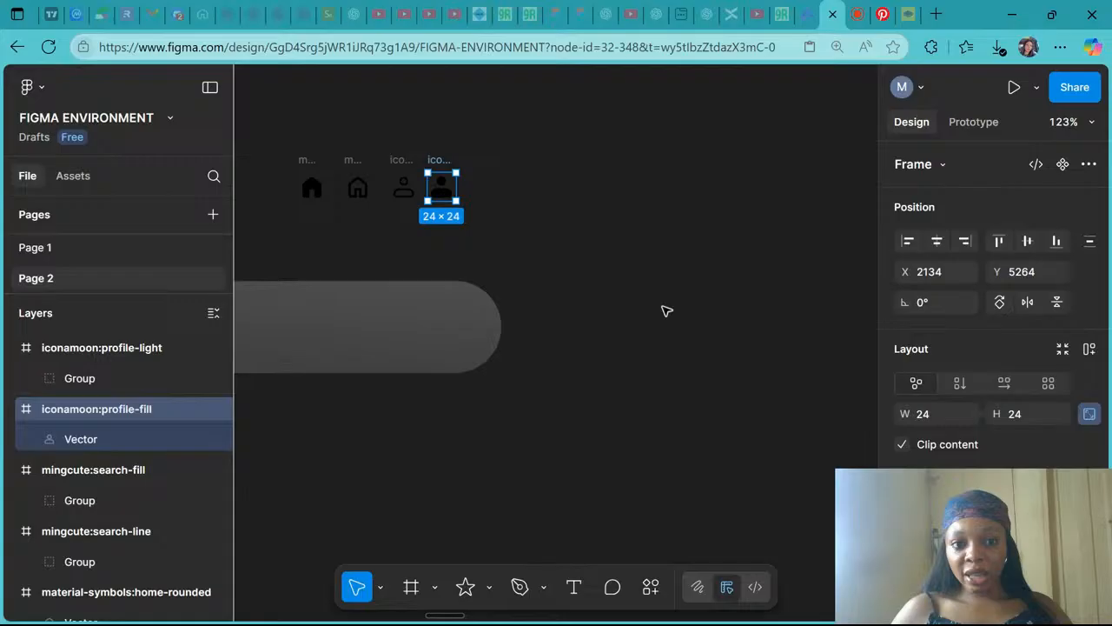
{"action": "scroll", "coordinate": [665, 310], "scroll_direction": "down", "scroll_amount": 4}
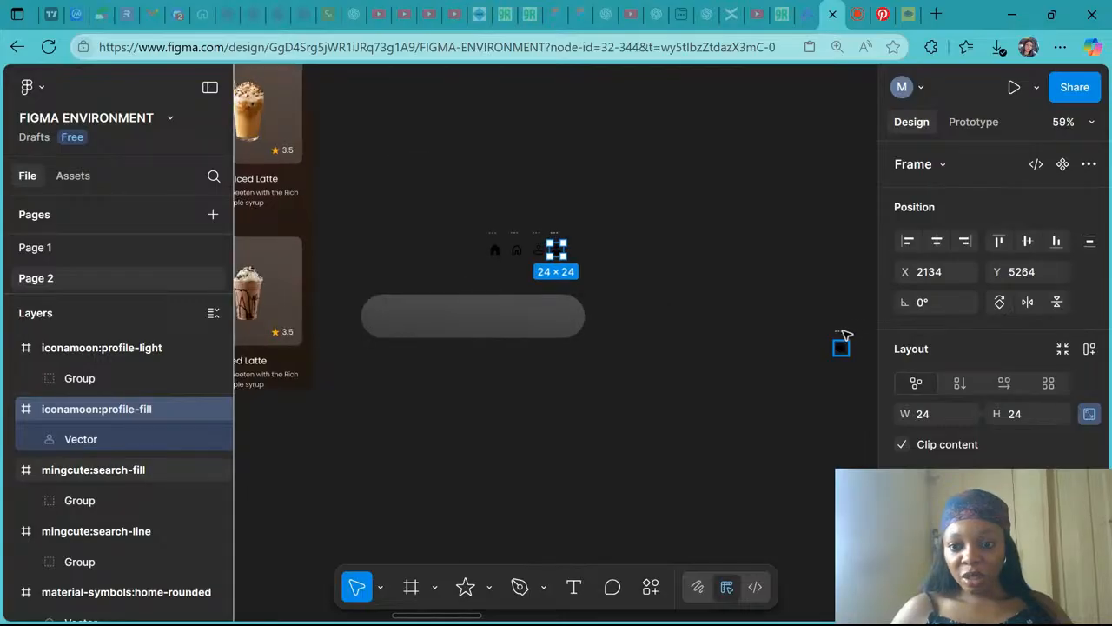
{"action": "left_click", "coordinate": [841, 348]}
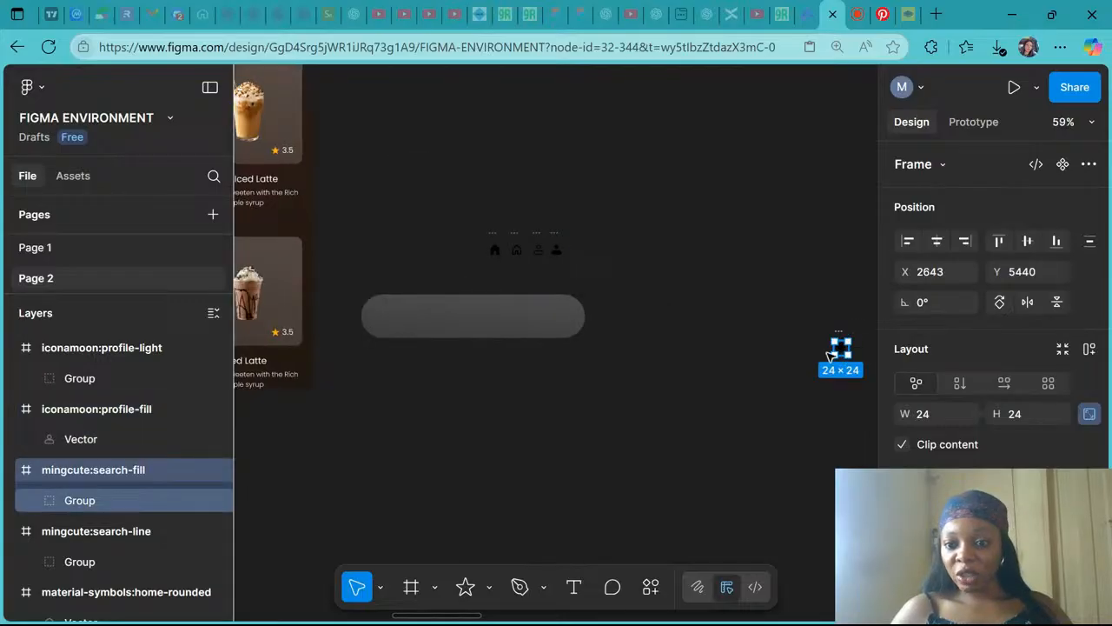
{"action": "left_click_drag", "start_coordinate": [842, 349], "coordinate": [817, 359]}
{"action": "key", "text": "ctrl+z"}
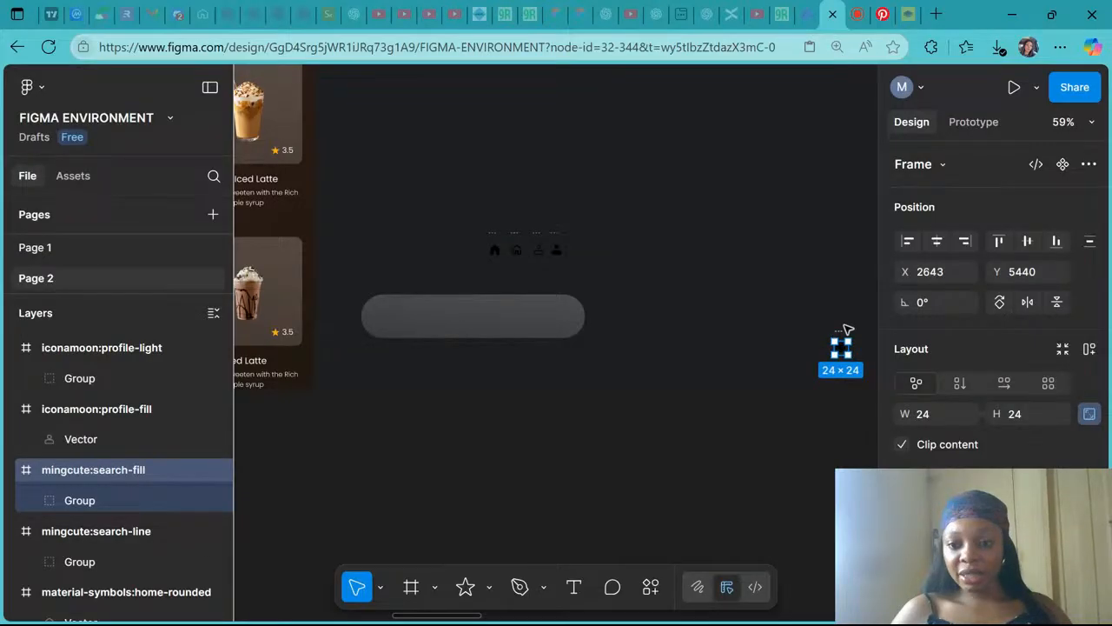
{"action": "left_click_drag", "start_coordinate": [844, 337], "coordinate": [574, 238]}
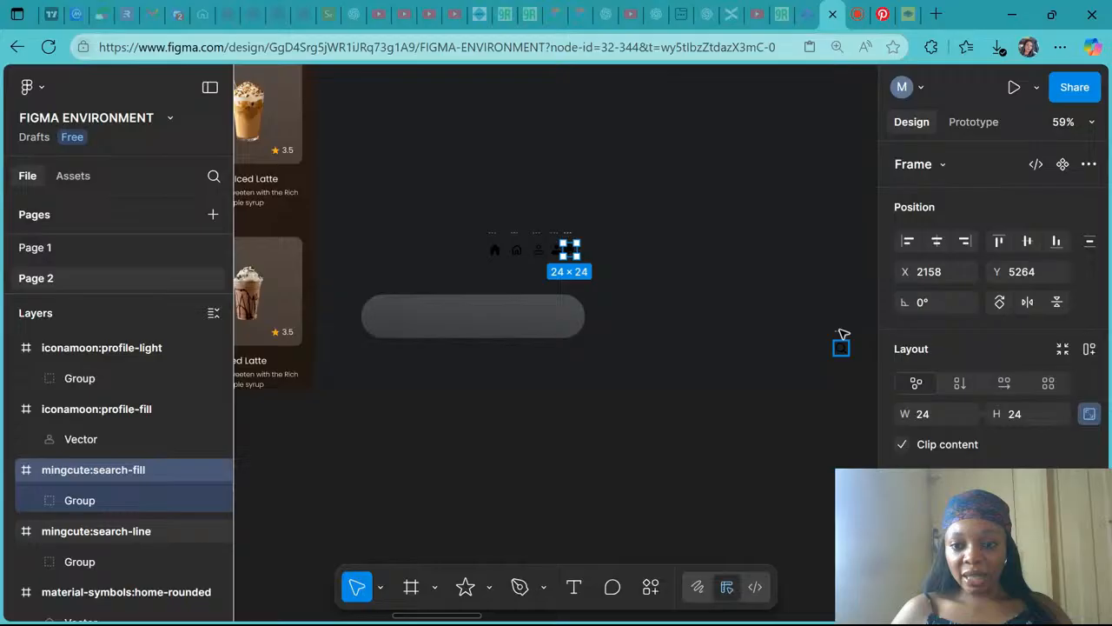
{"action": "left_click_drag", "start_coordinate": [841, 346], "coordinate": [585, 237]}
- Reorder the two search icons so the filled one comes before the outlined one
{"action": "scroll", "coordinate": [585, 237], "scroll_direction": "up", "scroll_amount": 5}
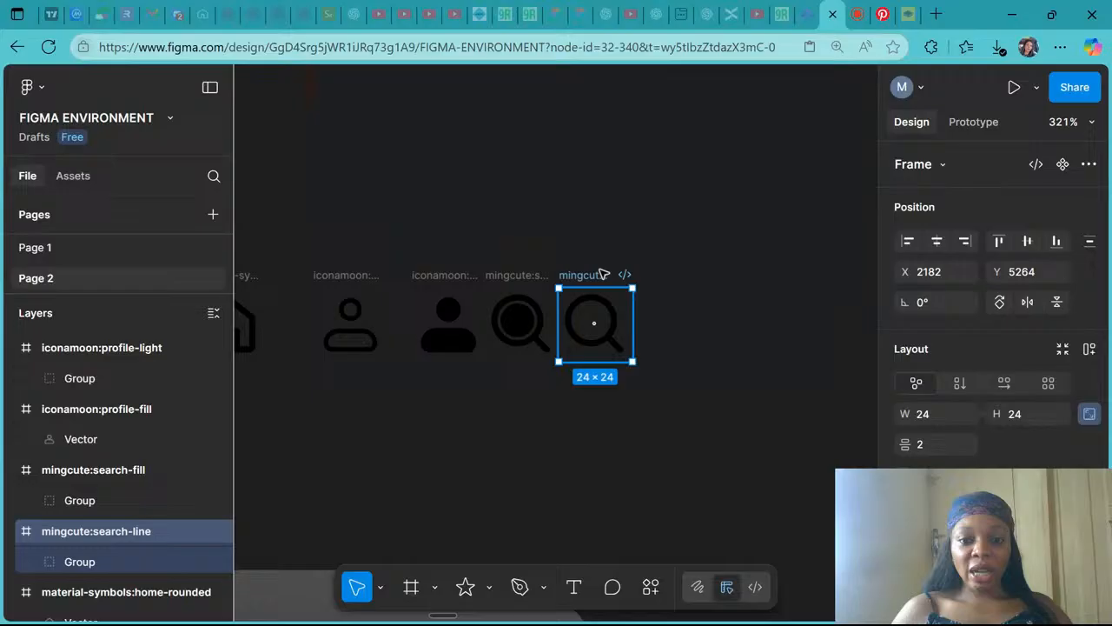
{"action": "left_click_drag", "start_coordinate": [602, 274], "coordinate": [607, 276]}
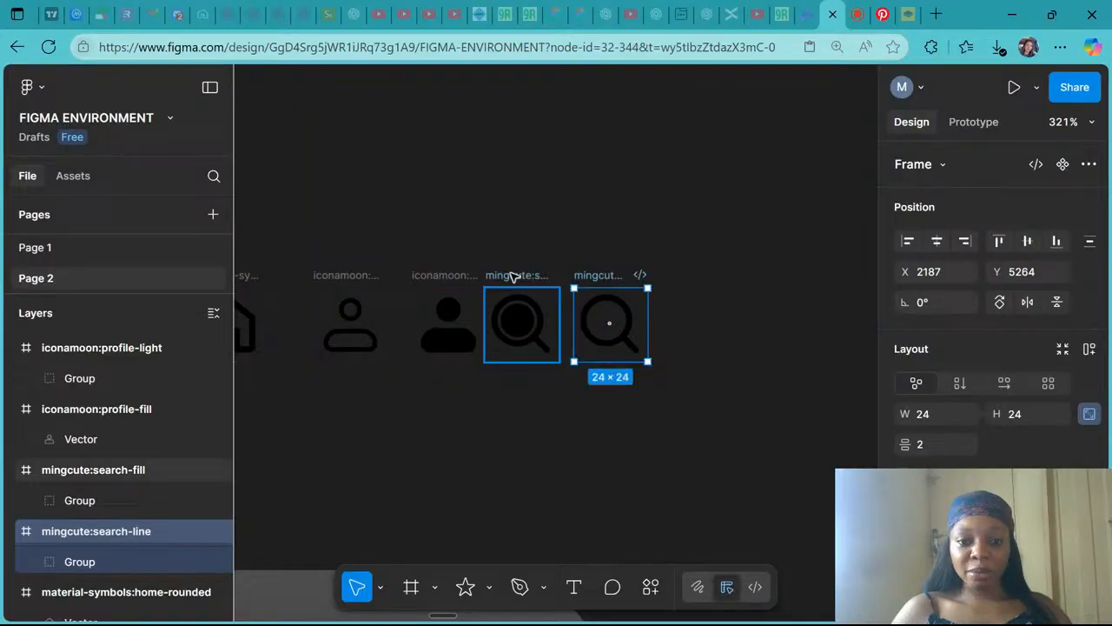
{"action": "left_click_drag", "start_coordinate": [517, 275], "coordinate": [522, 277]}
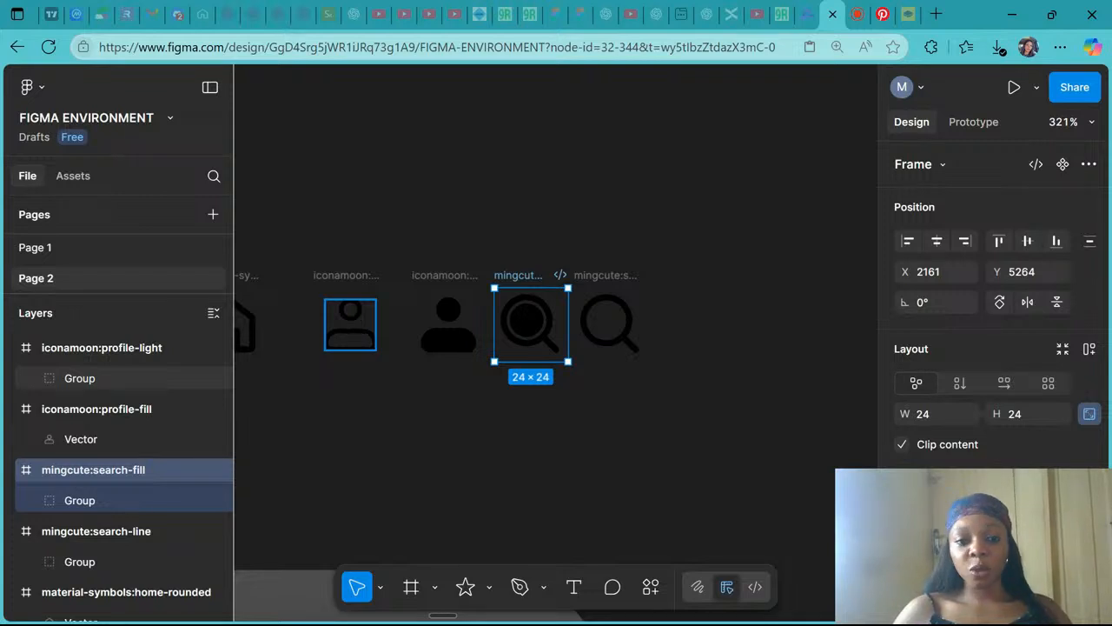
- Examine the bottom navigation bars in the reference coffee app screens
{"action": "scroll", "coordinate": [354, 327], "scroll_direction": "down", "scroll_amount": 3}
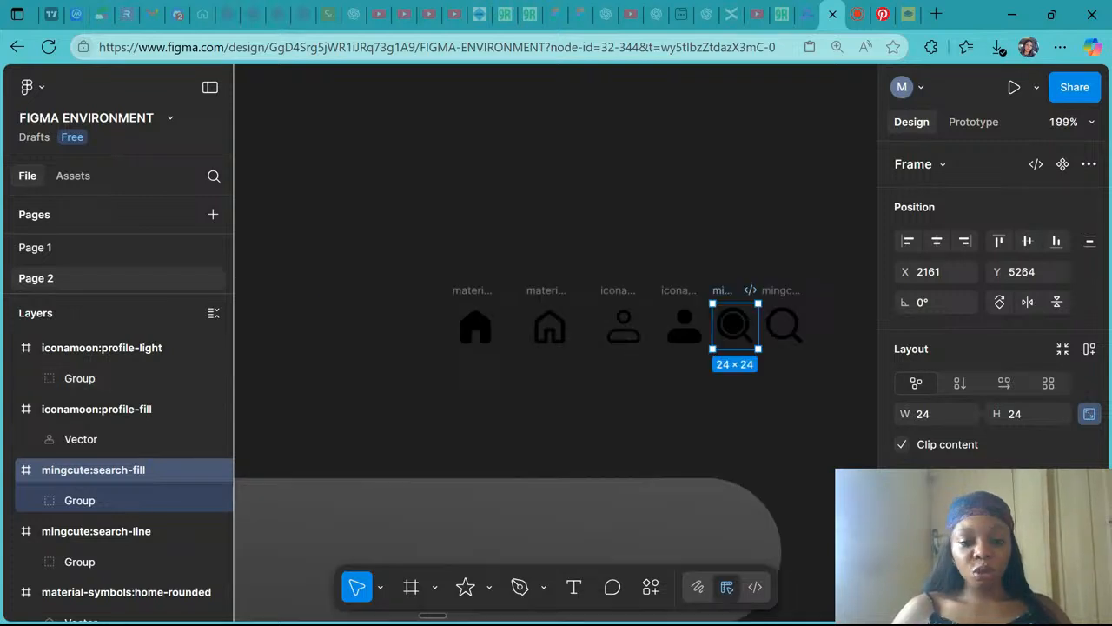
{"action": "left_click", "coordinate": [477, 289]}
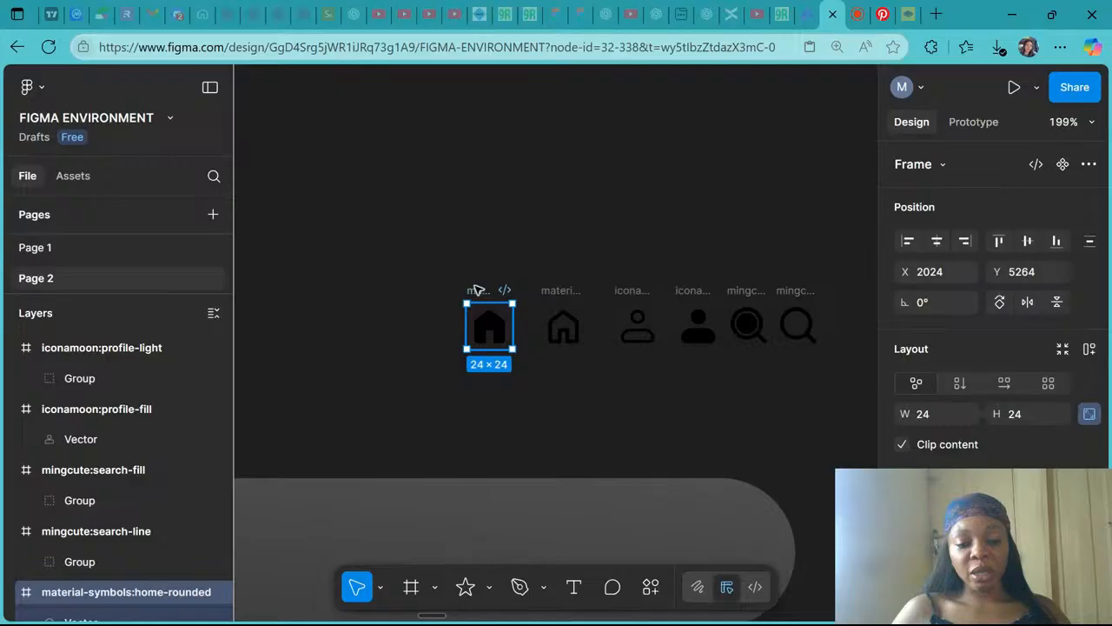
{"action": "scroll", "coordinate": [477, 289], "scroll_direction": "down", "scroll_amount": 5}
{"action": "left_click", "coordinate": [477, 290]}
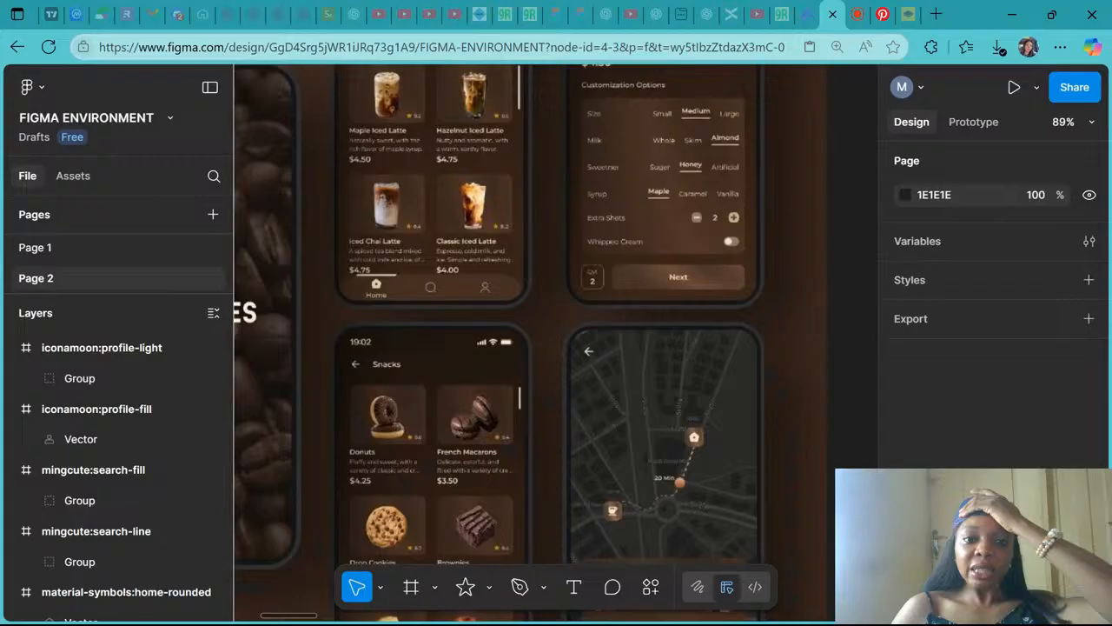
{"action": "scroll", "coordinate": [437, 487], "scroll_direction": "down", "scroll_amount": 3}
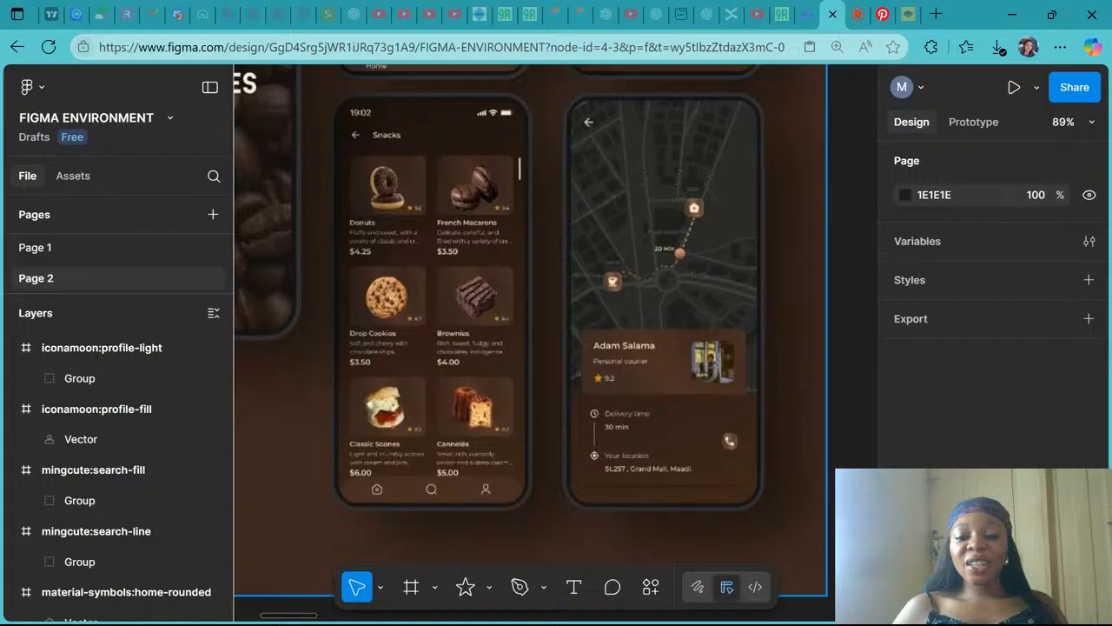
{"action": "scroll", "coordinate": [556, 343], "scroll_direction": "up", "scroll_amount": 3}
{"action": "scroll", "coordinate": [556, 344], "scroll_direction": "left", "scroll_amount": 2}
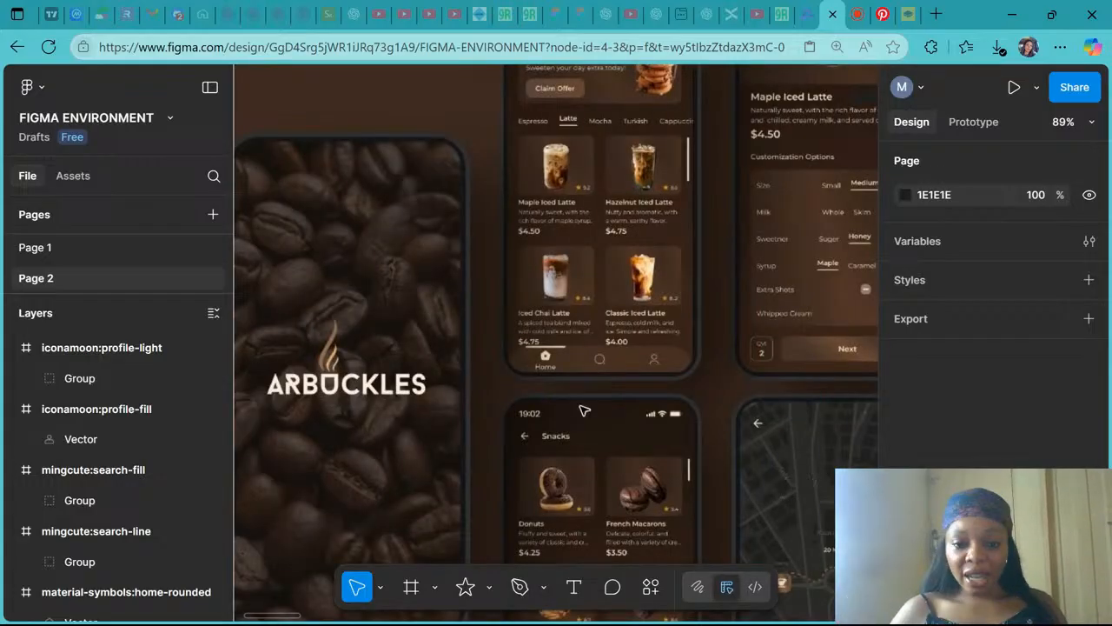
{"action": "scroll", "coordinate": [584, 411], "scroll_direction": "up", "scroll_amount": 2}
{"action": "scroll", "coordinate": [556, 382], "scroll_direction": "right", "scroll_amount": 1}
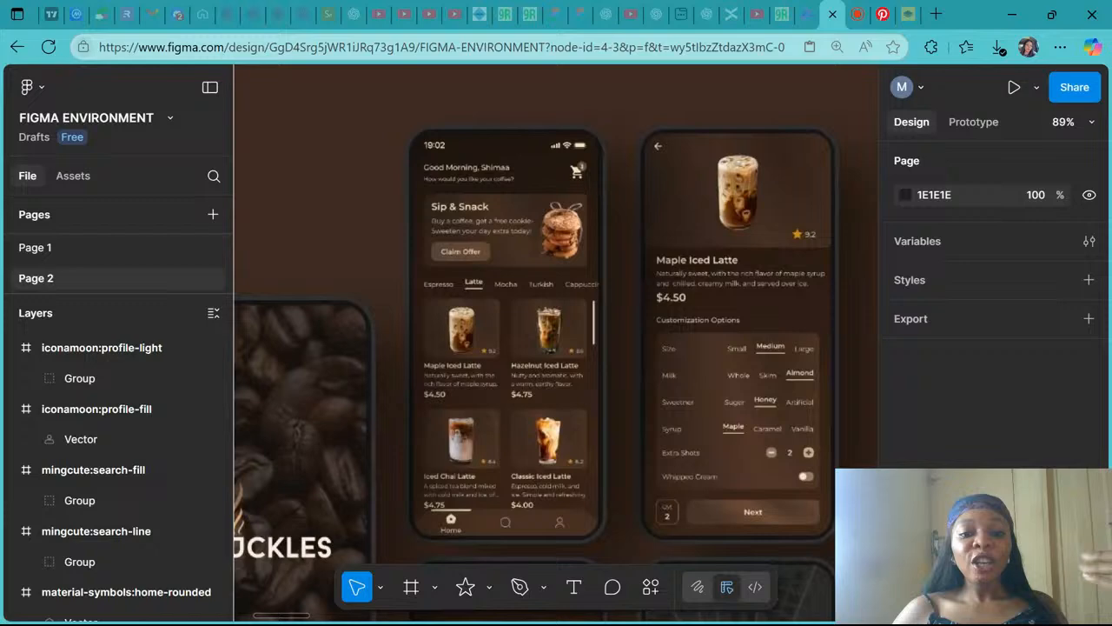
{"action": "scroll", "coordinate": [442, 424], "scroll_direction": "down", "scroll_amount": 10}
{"action": "scroll", "coordinate": [556, 400], "scroll_direction": "up", "scroll_amount": 4}
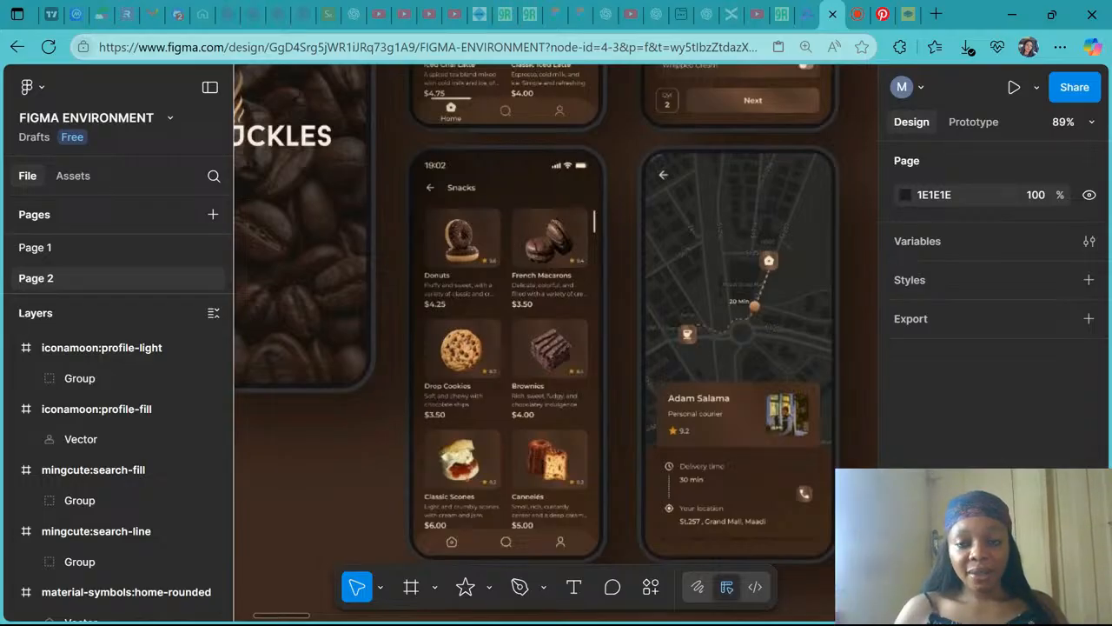
{"action": "left_click", "coordinate": [857, 13]}
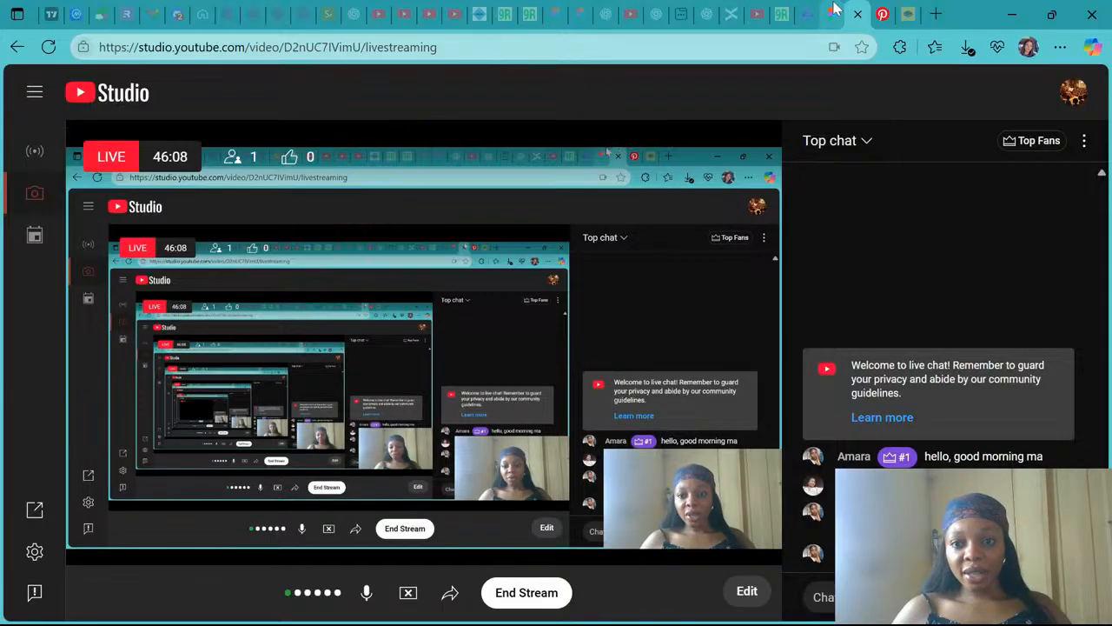
{"action": "left_click", "coordinate": [810, 13]}
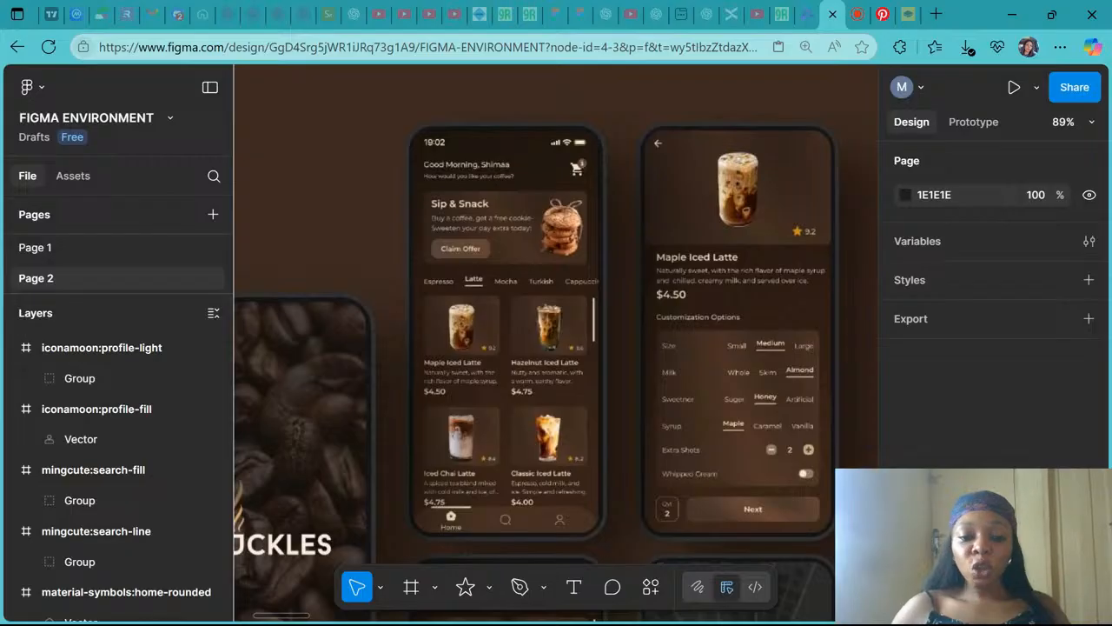
{"action": "scroll", "coordinate": [436, 521], "scroll_direction": "up", "scroll_amount": 5}
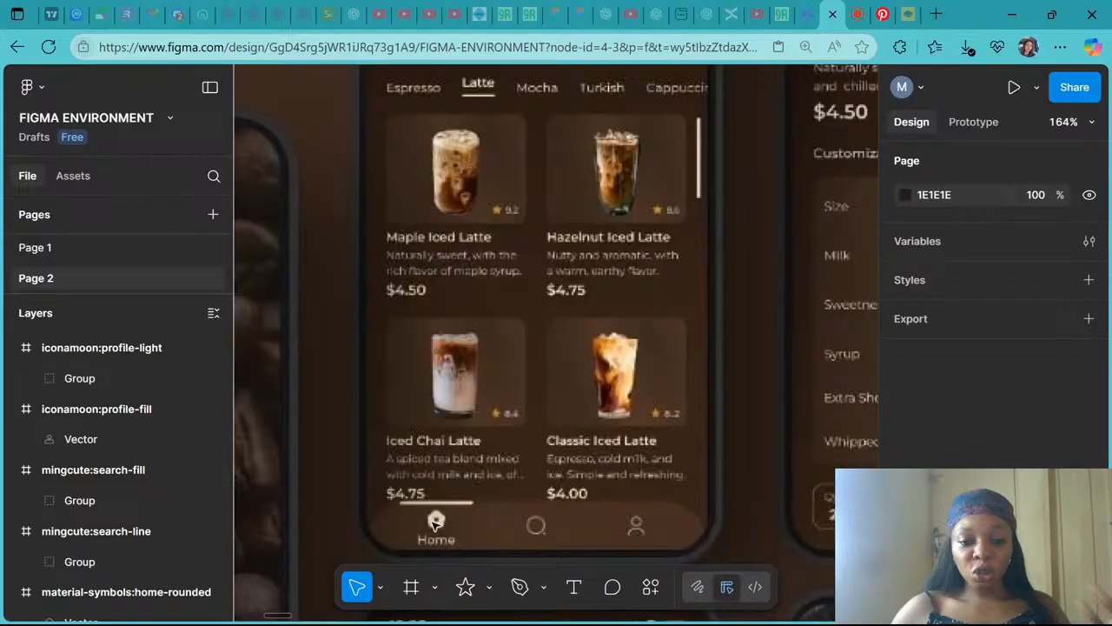
{"action": "scroll", "coordinate": [437, 522], "scroll_direction": "down", "scroll_amount": 10}
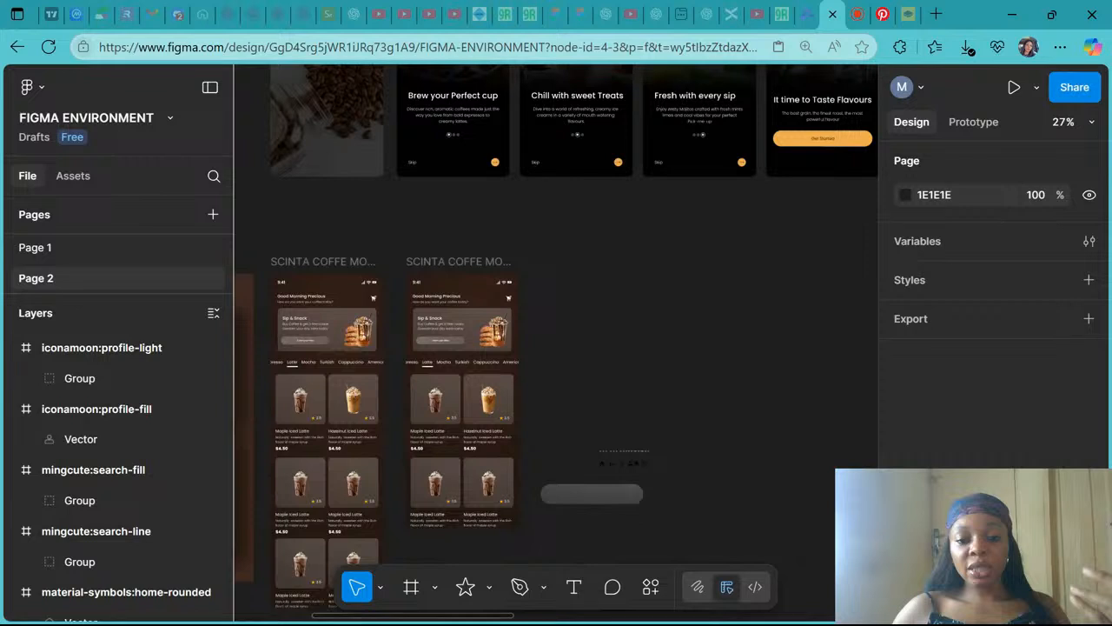
- Move the filled rounded home icon onto the left end of the navigation bar
{"action": "scroll", "coordinate": [578, 504], "scroll_direction": "up", "scroll_amount": 6}
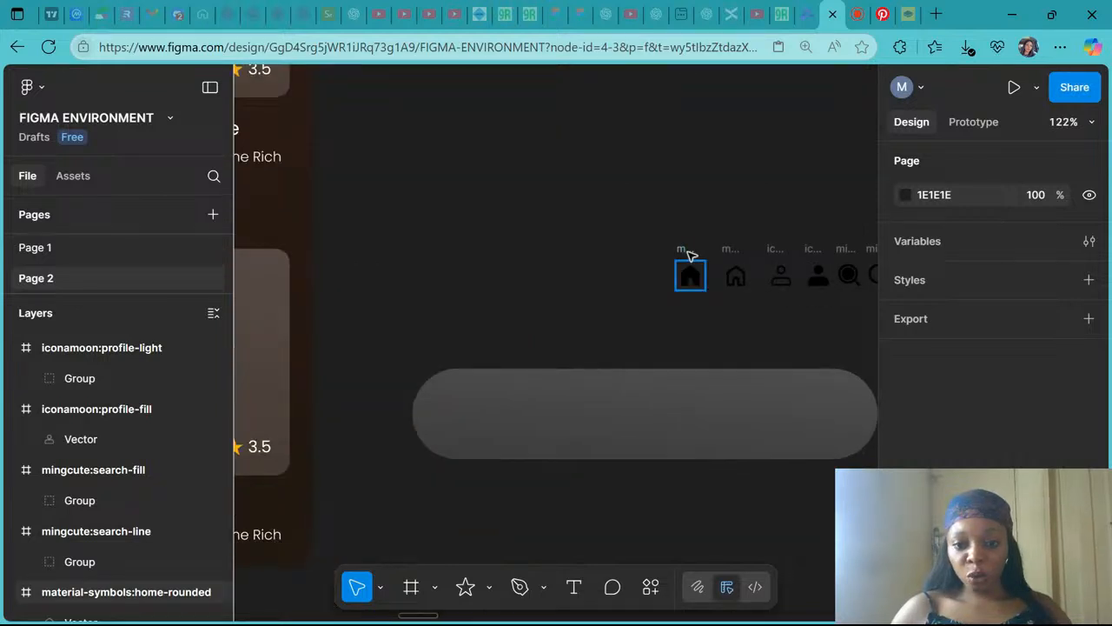
{"action": "left_click_drag", "start_coordinate": [688, 253], "coordinate": [473, 395]}
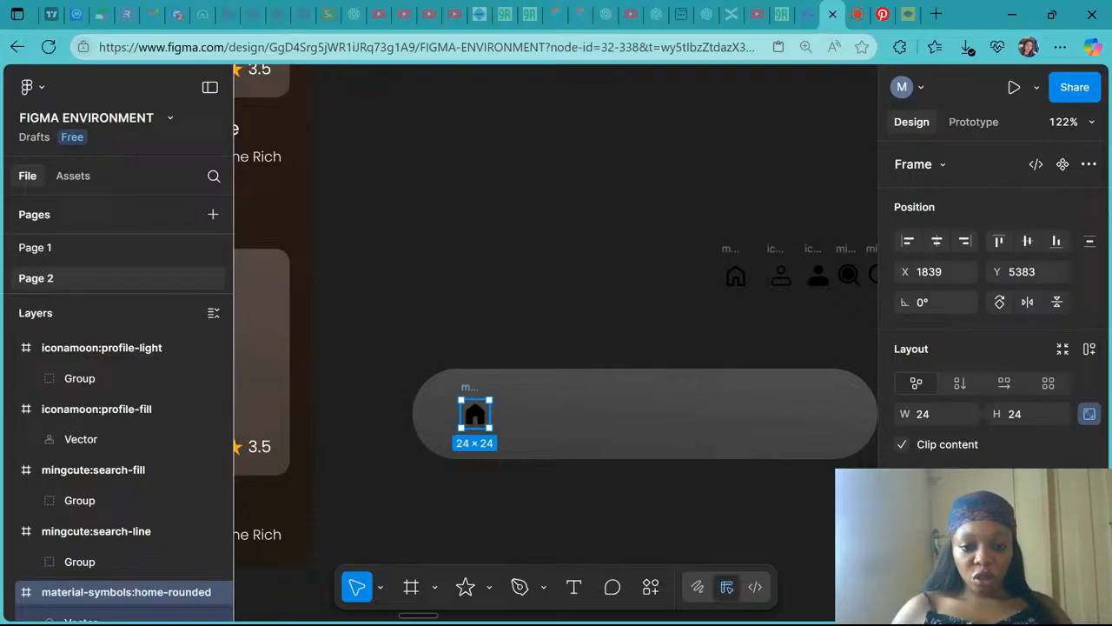
{"action": "left_click_drag", "start_coordinate": [472, 392], "coordinate": [477, 398]}
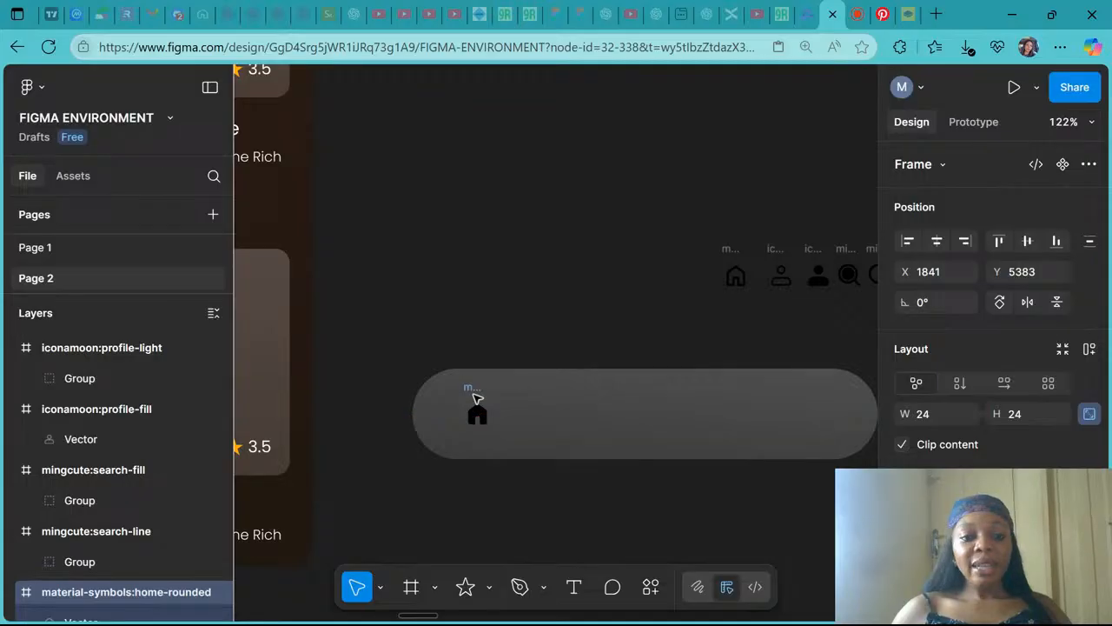
- Copy the description text from a Maple Iced Latte card and paste it onto the navigation bar
{"action": "scroll", "coordinate": [477, 398], "scroll_direction": "left", "scroll_amount": 1}
{"action": "scroll", "coordinate": [477, 398], "scroll_direction": "down", "scroll_amount": 1}
{"action": "scroll", "coordinate": [477, 398], "scroll_direction": "down", "scroll_amount": 5}
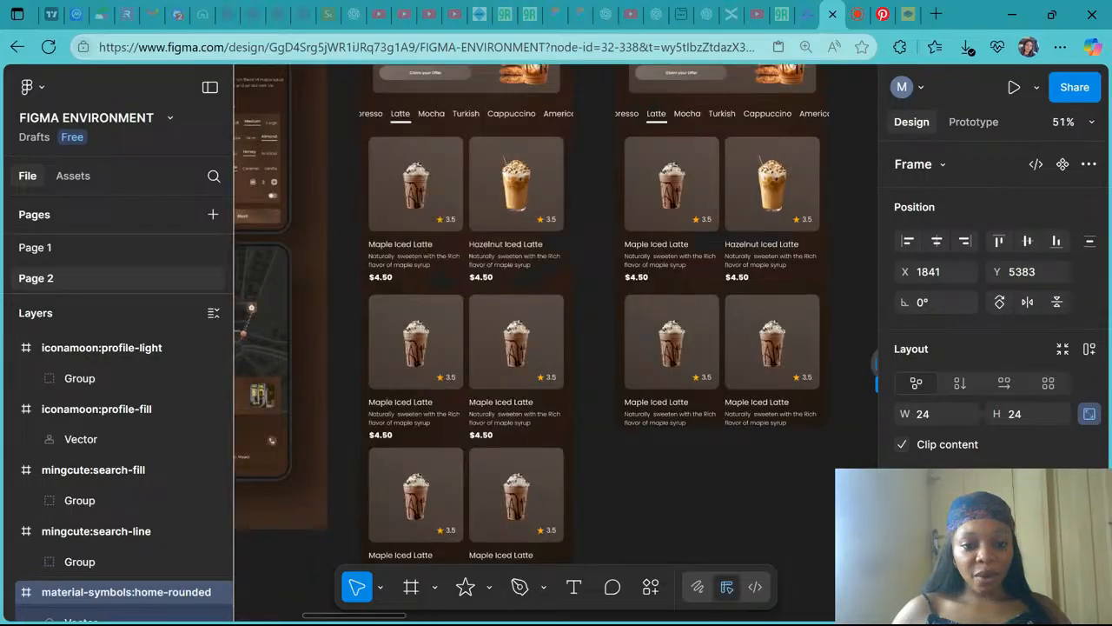
{"action": "scroll", "coordinate": [557, 348], "scroll_direction": "right", "scroll_amount": 3}
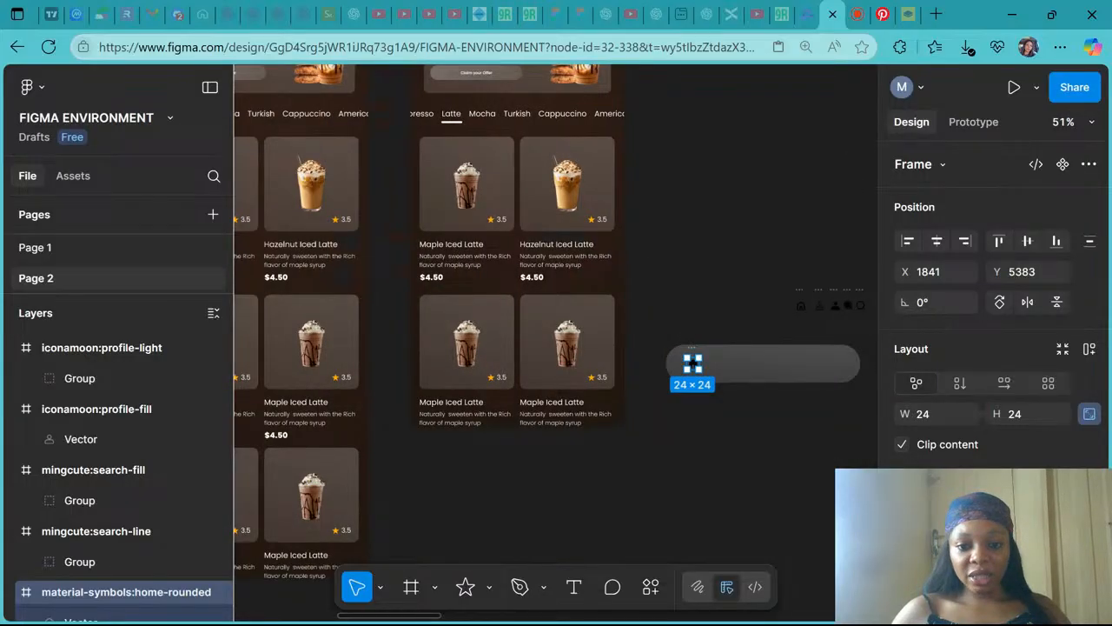
{"action": "scroll", "coordinate": [693, 362], "scroll_direction": "up", "scroll_amount": 5}
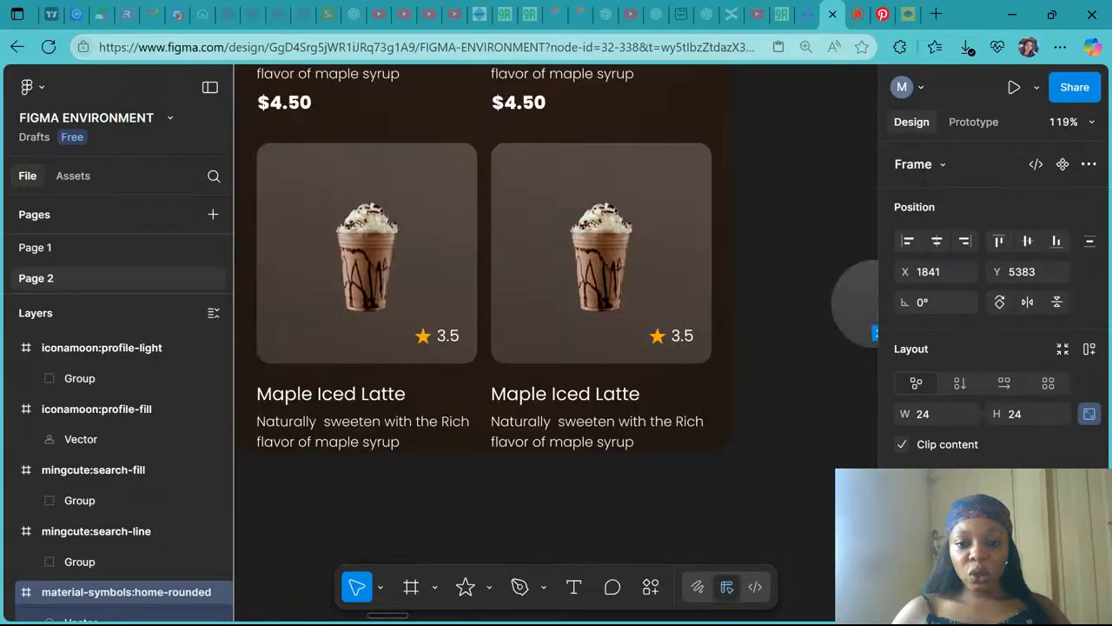
{"action": "double_click", "coordinate": [679, 338]}
{"action": "double_click", "coordinate": [678, 338]}
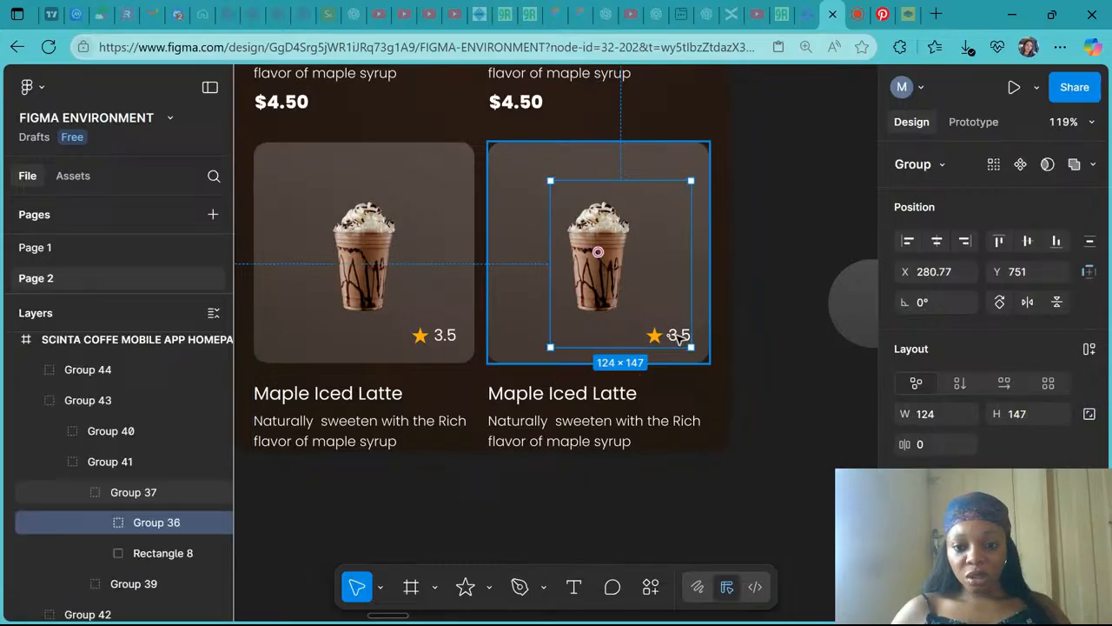
{"action": "double_click", "coordinate": [679, 338]}
{"action": "left_click", "coordinate": [598, 440]}
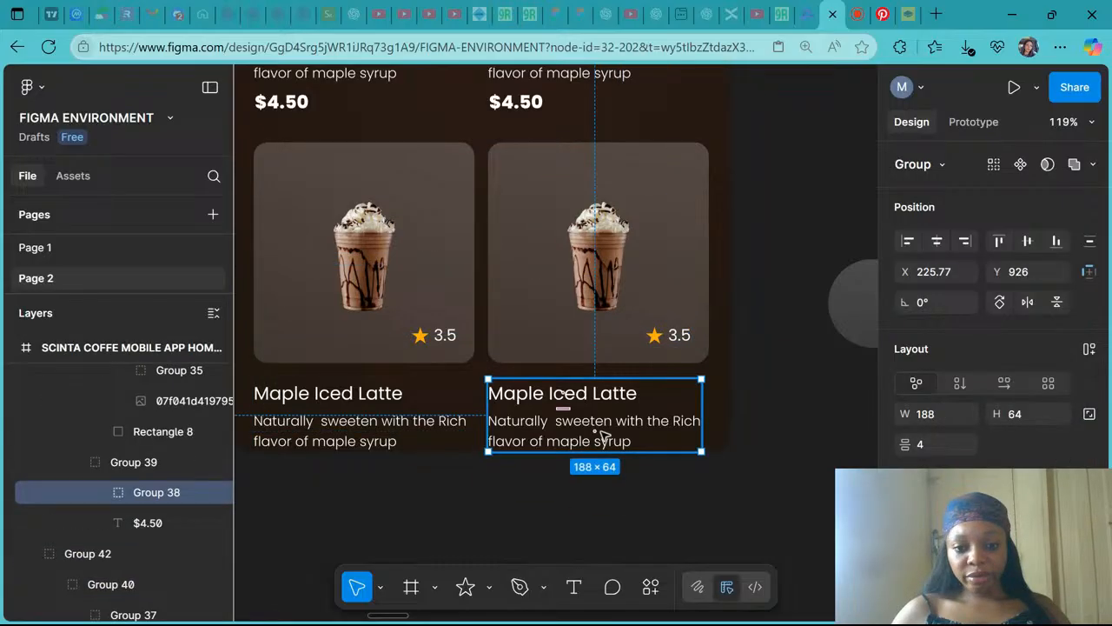
{"action": "double_click", "coordinate": [601, 439]}
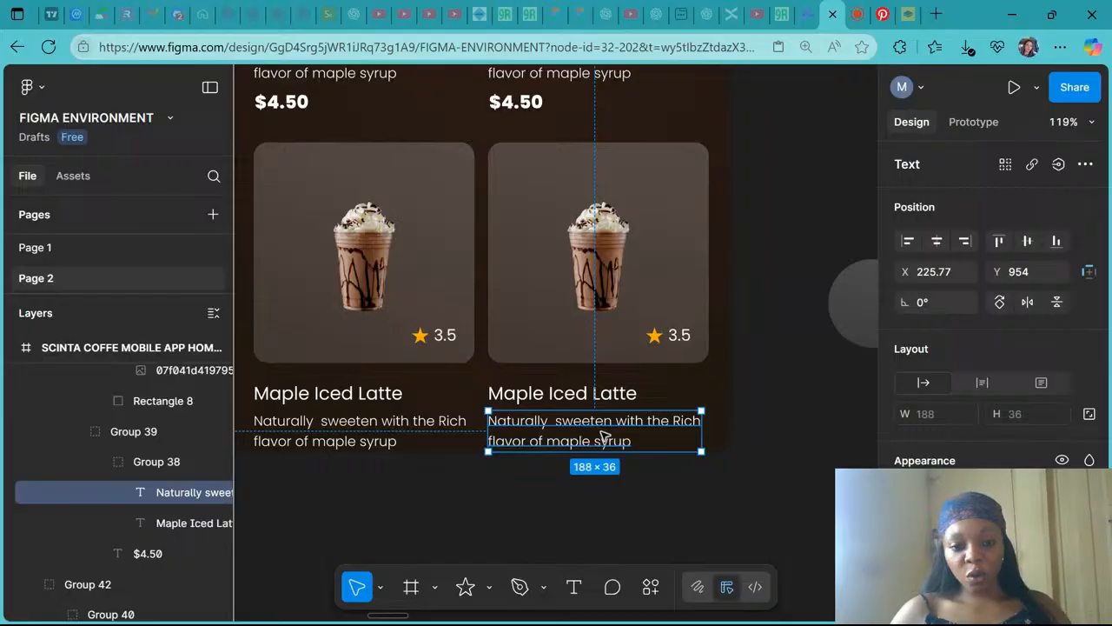
{"action": "scroll", "coordinate": [605, 437], "scroll_direction": "right", "scroll_amount": 10}
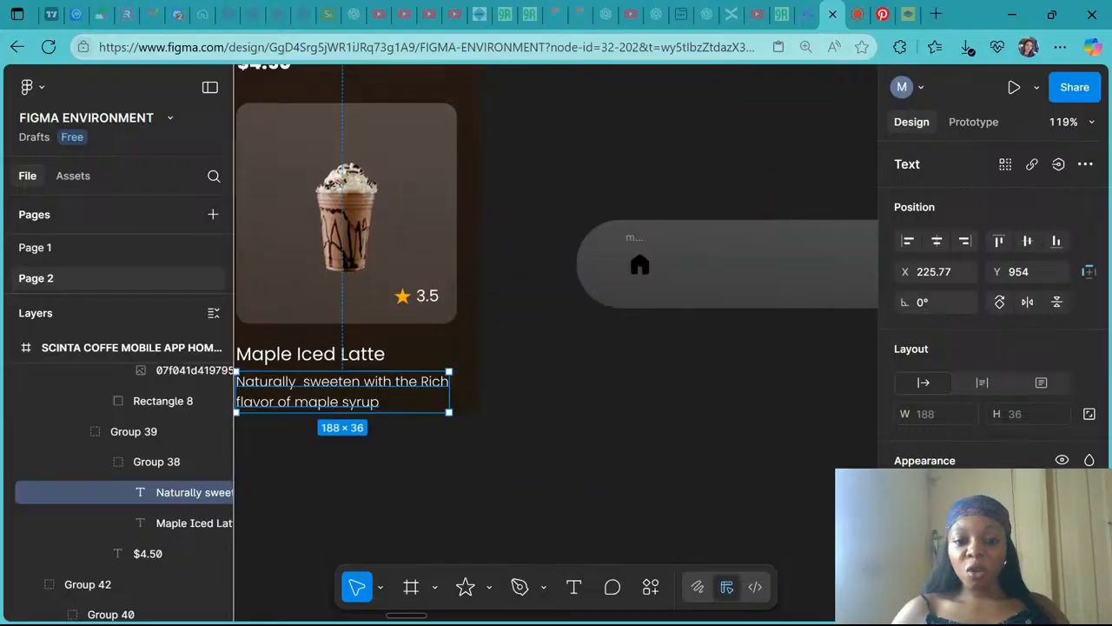
{"action": "left_click", "coordinate": [423, 316]}
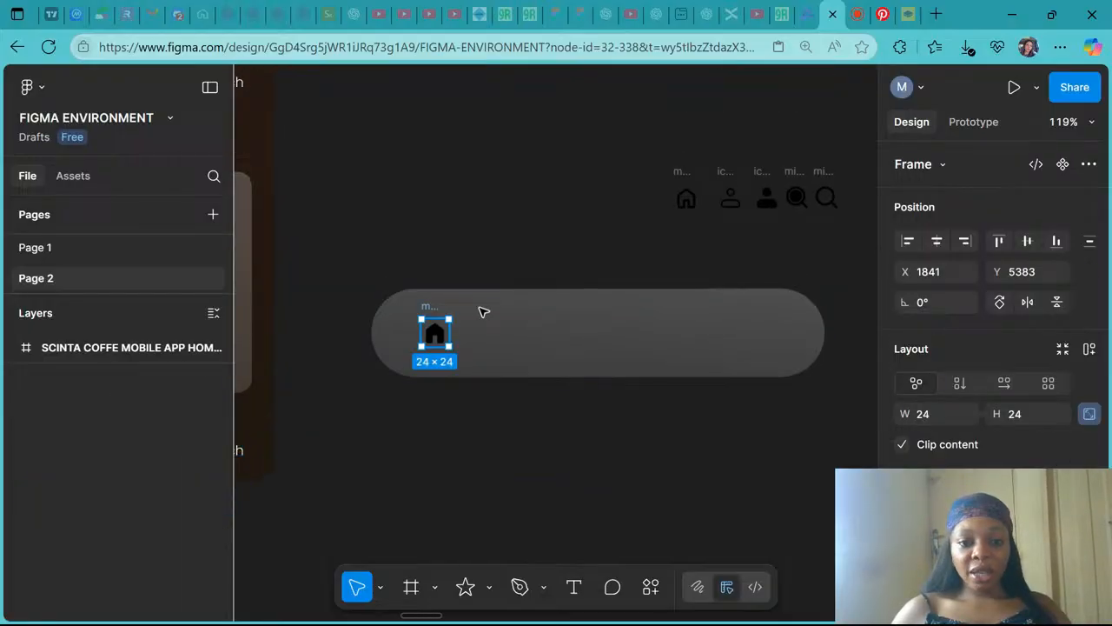
{"action": "left_click", "coordinate": [483, 311]}
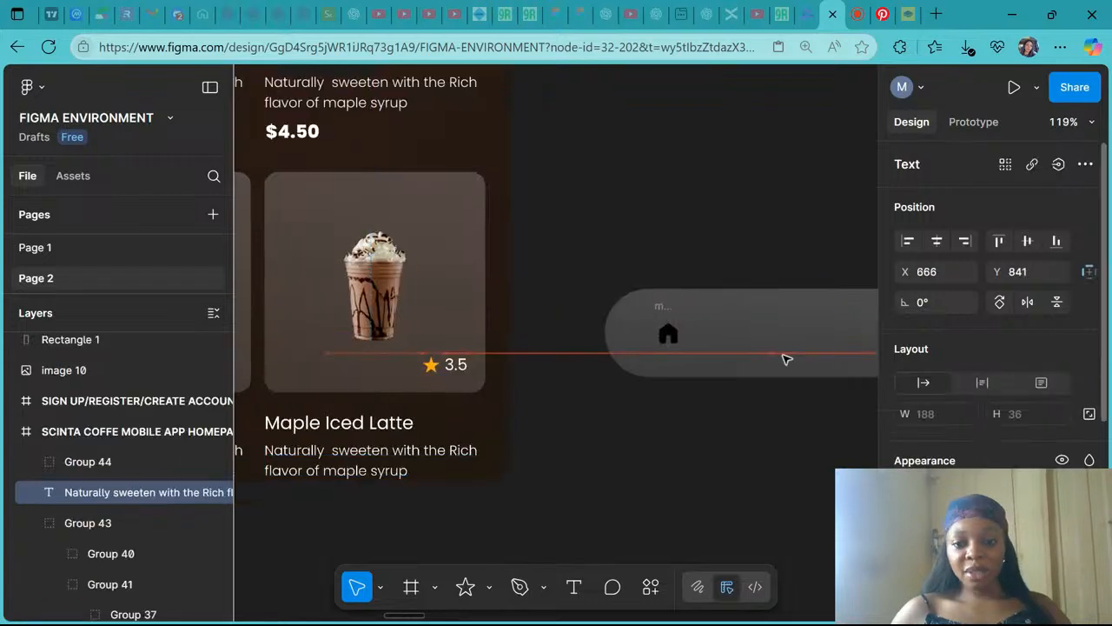
{"action": "left_click_drag", "start_coordinate": [786, 357], "coordinate": [758, 341]}
{"action": "scroll", "coordinate": [760, 341], "scroll_direction": "right", "scroll_amount": 3}
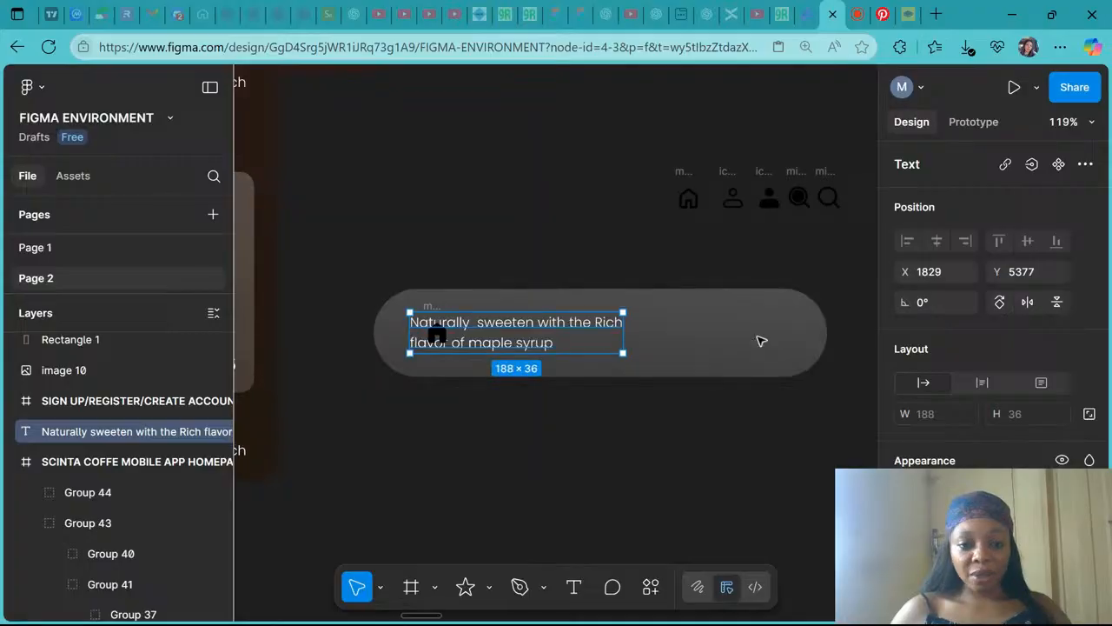
- Send the navigation bar rectangle to the back so the pasted text sits above it
{"action": "double_click", "coordinate": [529, 340]}
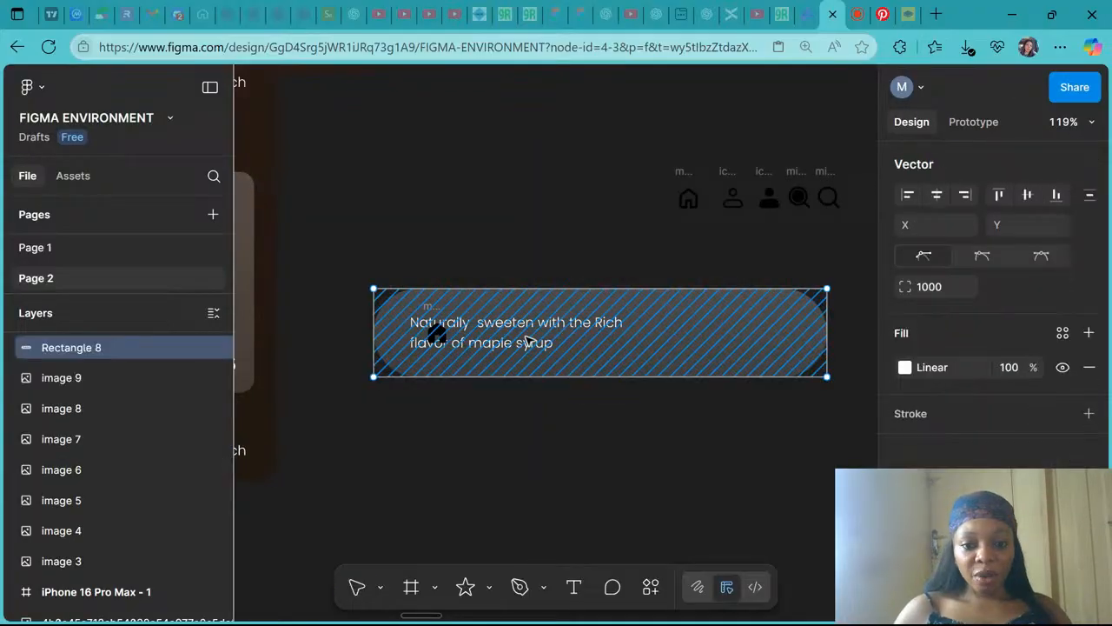
{"action": "key", "text": "Escape"}
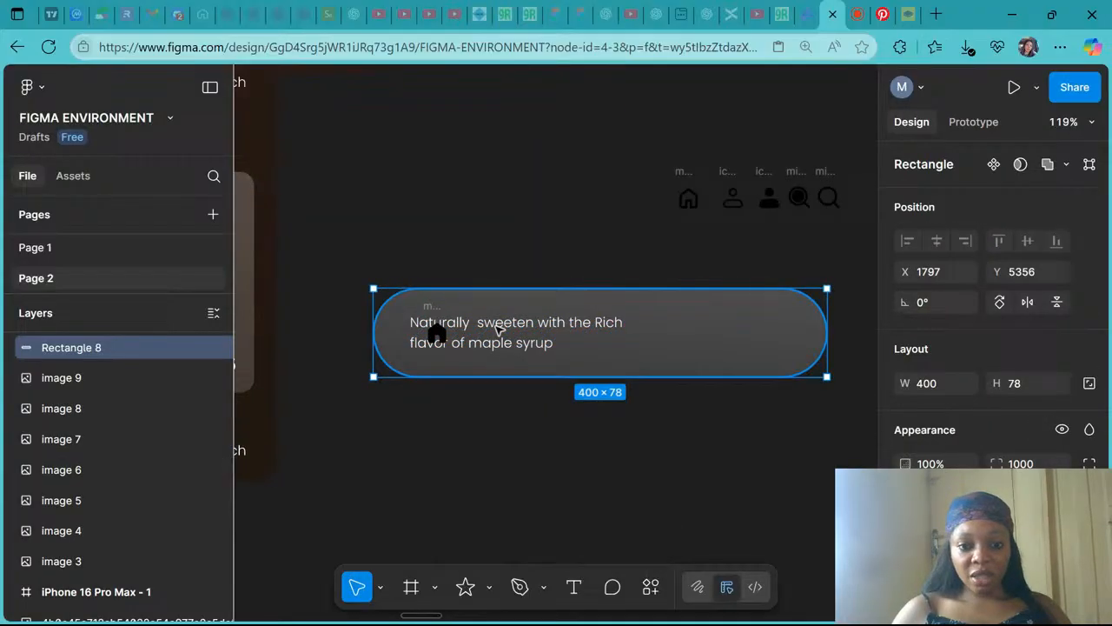
{"action": "double_click", "coordinate": [500, 326]}
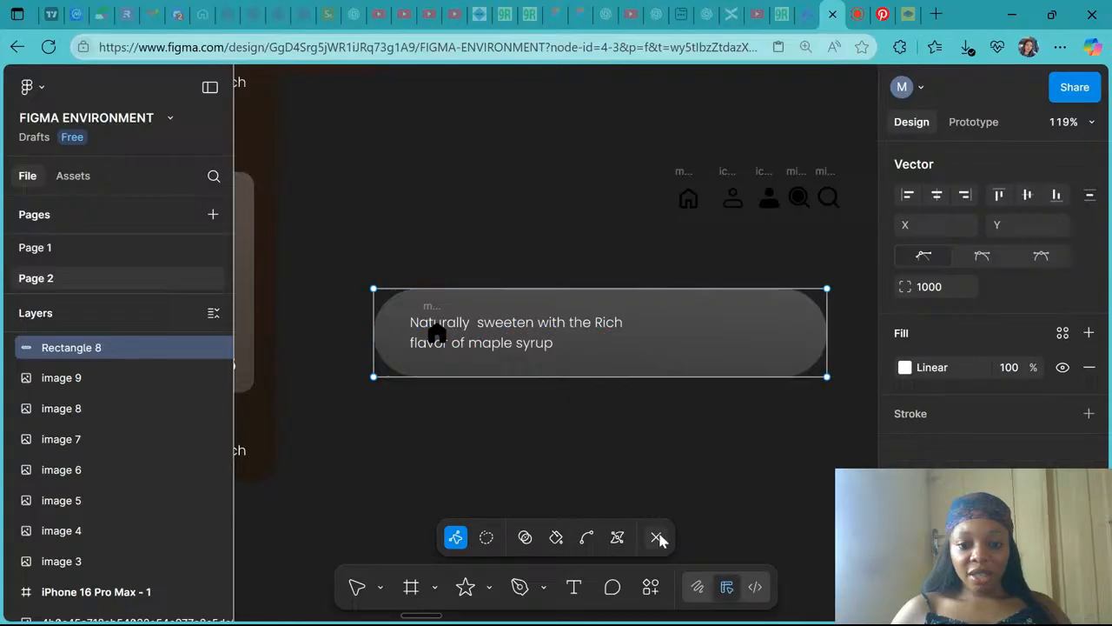
{"action": "left_click", "coordinate": [658, 537]}
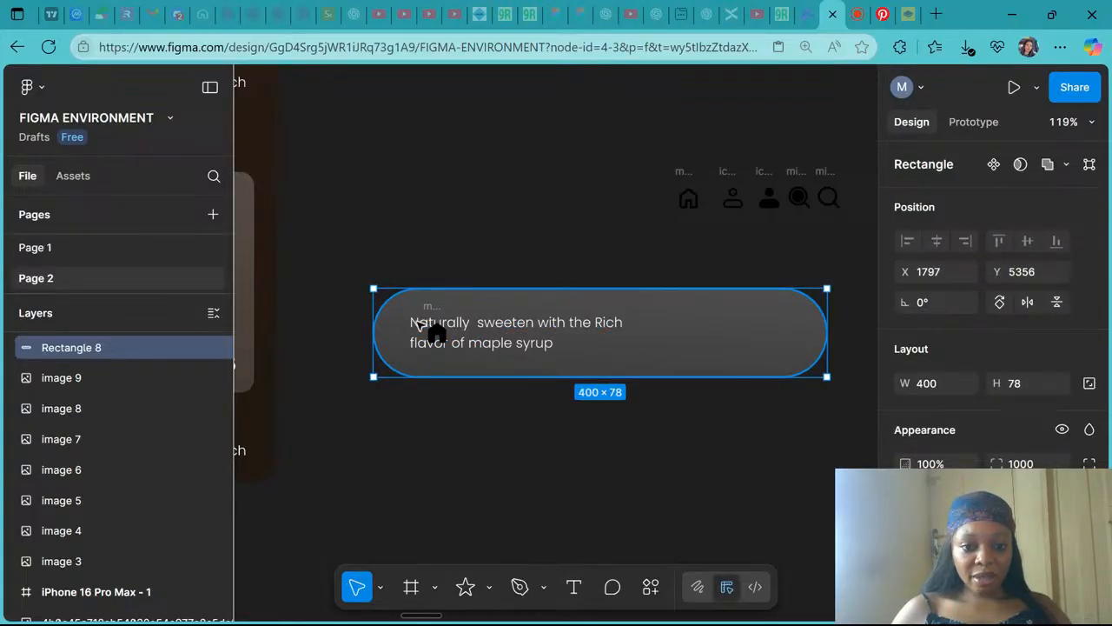
{"action": "right_click", "coordinate": [687, 351]}
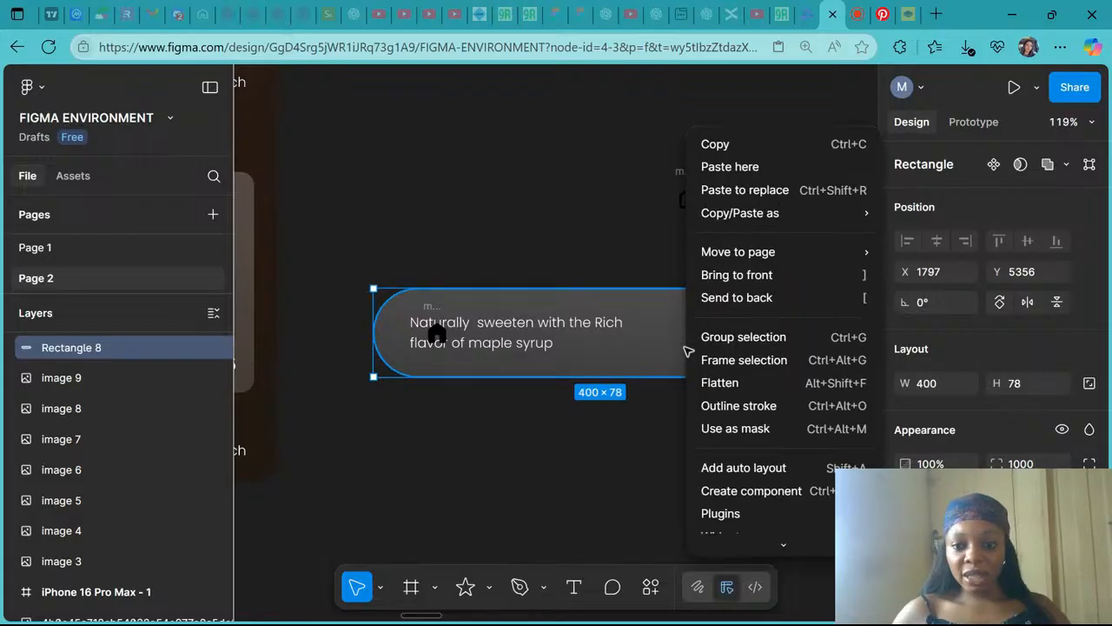
{"action": "left_click", "coordinate": [769, 298]}
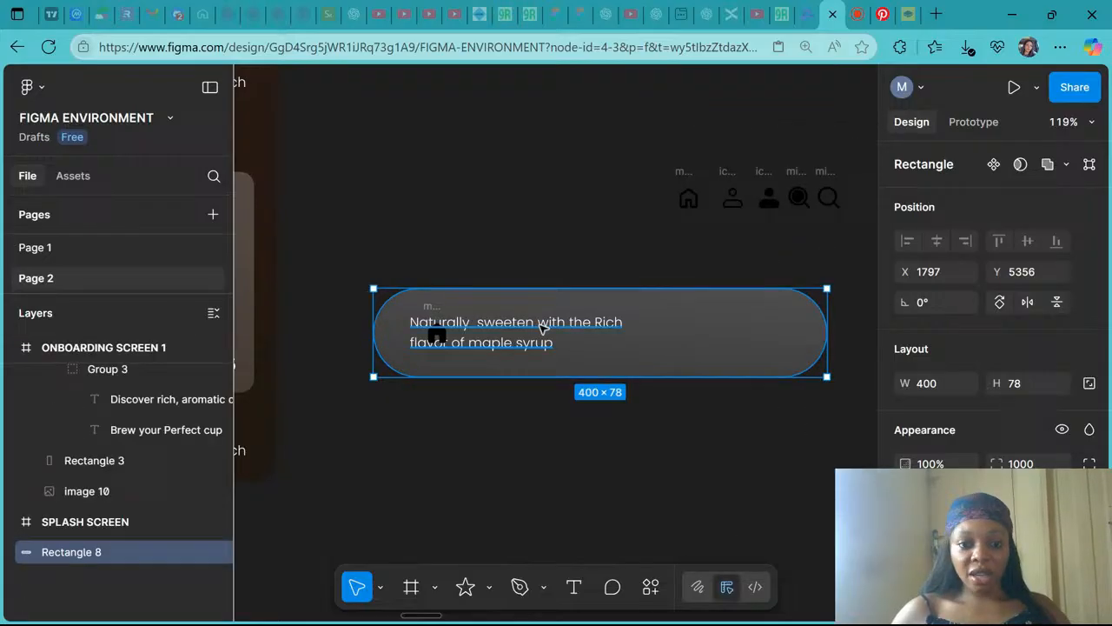
- Change the pasted text to Home and place it below the home icon
{"action": "left_click", "coordinate": [541, 327]}
{"action": "type", "text": "Home"}
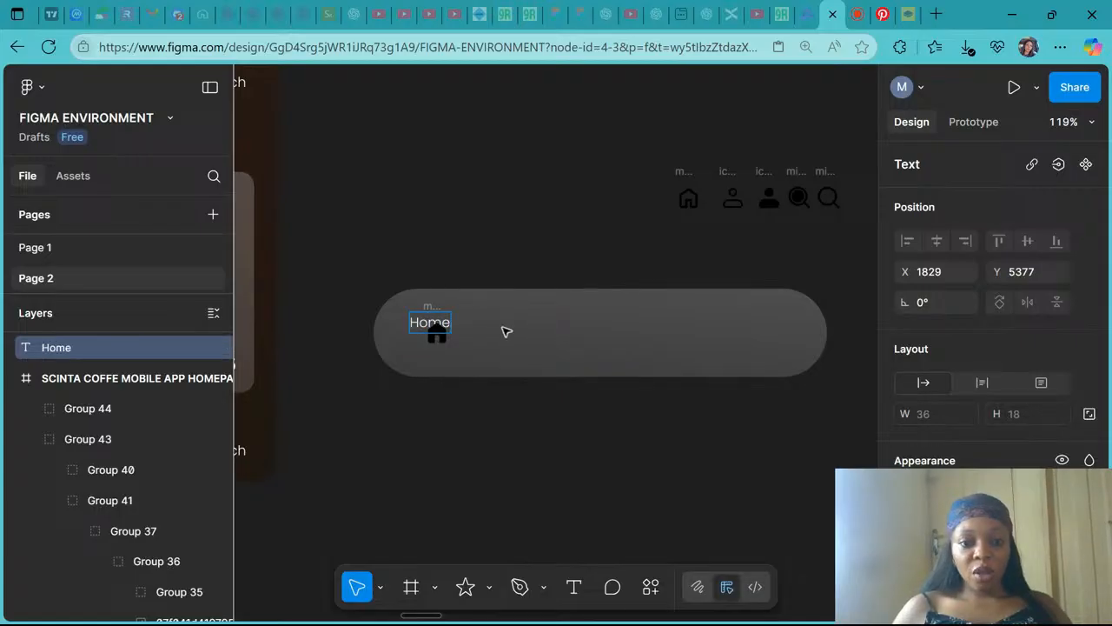
{"action": "key", "text": "Escape"}
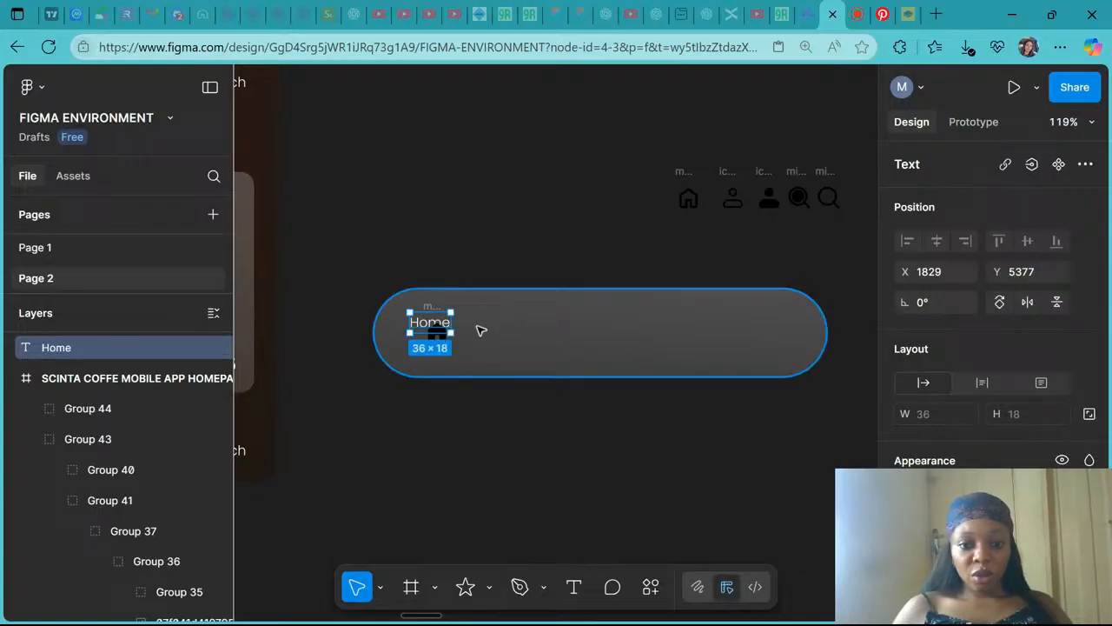
{"action": "left_click_drag", "start_coordinate": [427, 328], "coordinate": [441, 361]}
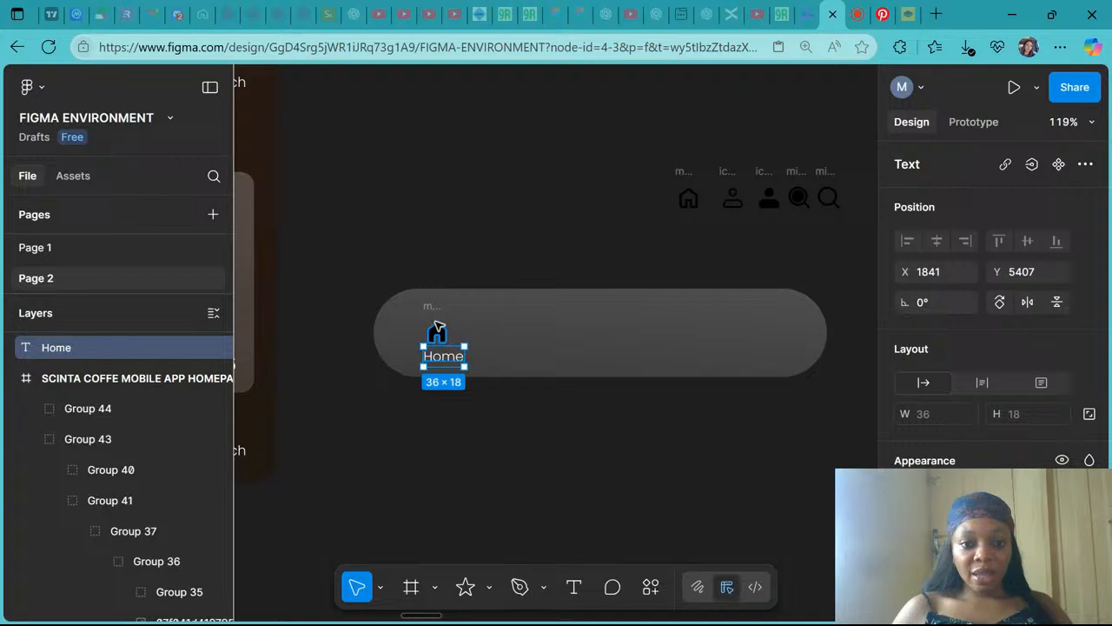
- Set the filled home icon's colour to FFFFFF
{"action": "left_click", "coordinate": [434, 318]}
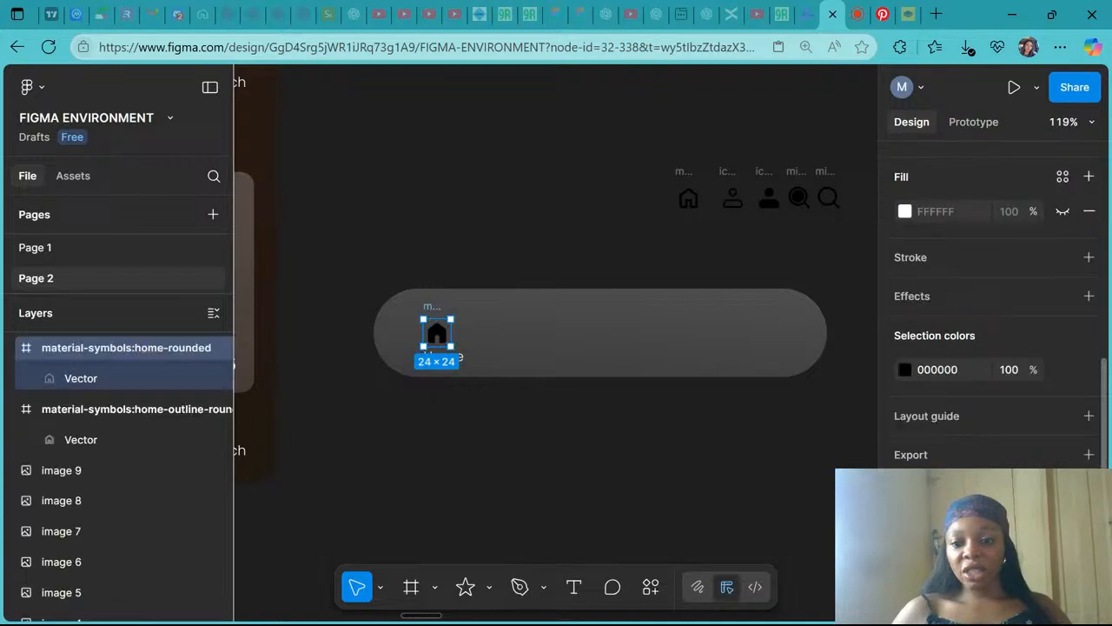
{"action": "left_click", "coordinate": [948, 371]}
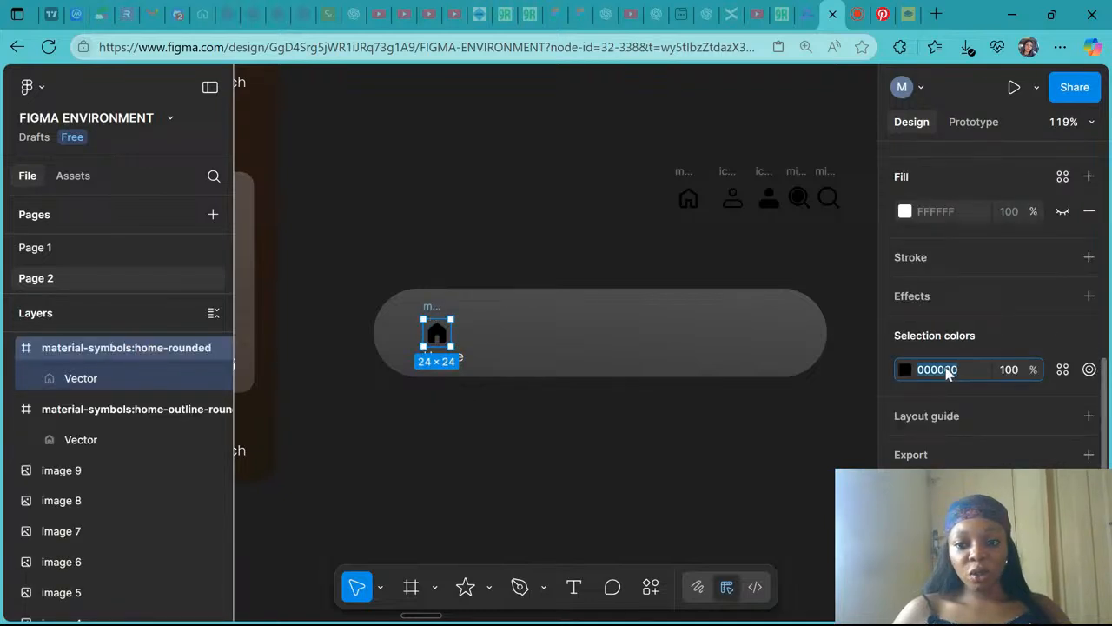
{"action": "type", "text": "ffffff"}
{"action": "key", "text": "Return"}
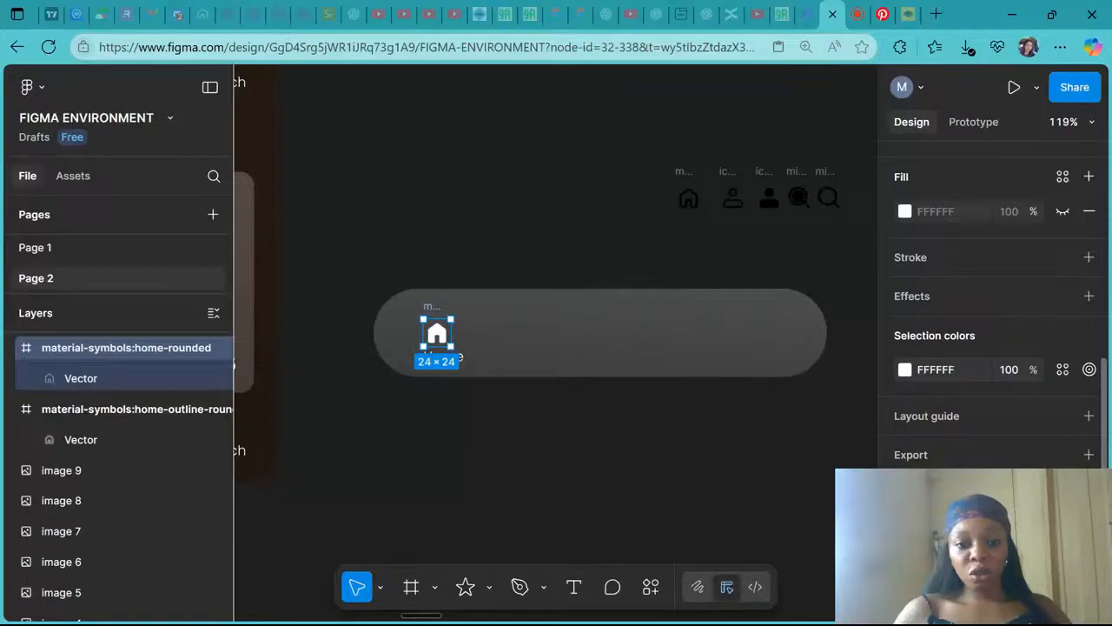
{"action": "left_click", "coordinate": [448, 414]}
- Centre the home icon horizontally above the Home label
{"action": "scroll", "coordinate": [418, 405], "scroll_direction": "left", "scroll_amount": 5}
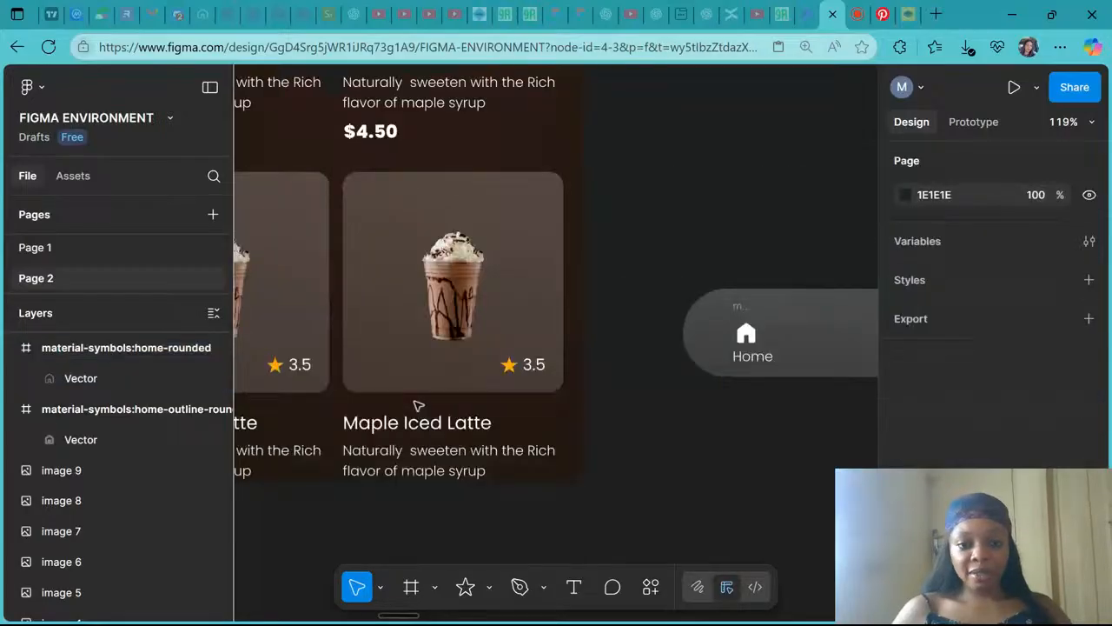
{"action": "scroll", "coordinate": [417, 405], "scroll_direction": "left", "scroll_amount": 10}
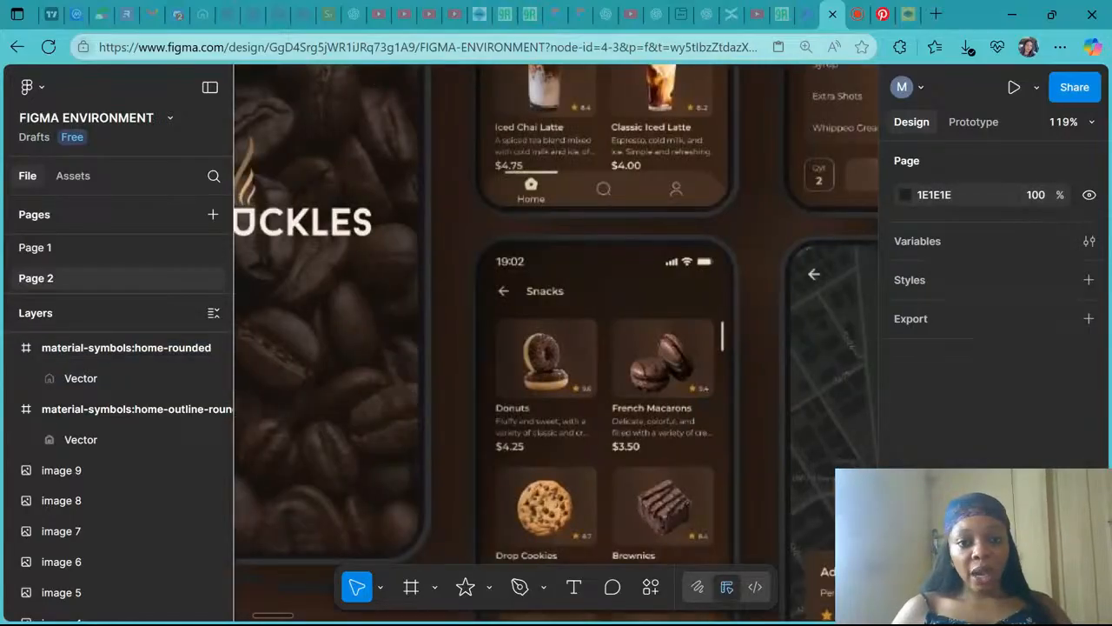
{"action": "scroll", "coordinate": [432, 403], "scroll_direction": "right", "scroll_amount": 15}
{"action": "scroll", "coordinate": [432, 403], "scroll_direction": "left", "scroll_amount": 2}
{"action": "scroll", "coordinate": [432, 403], "scroll_direction": "down", "scroll_amount": 2}
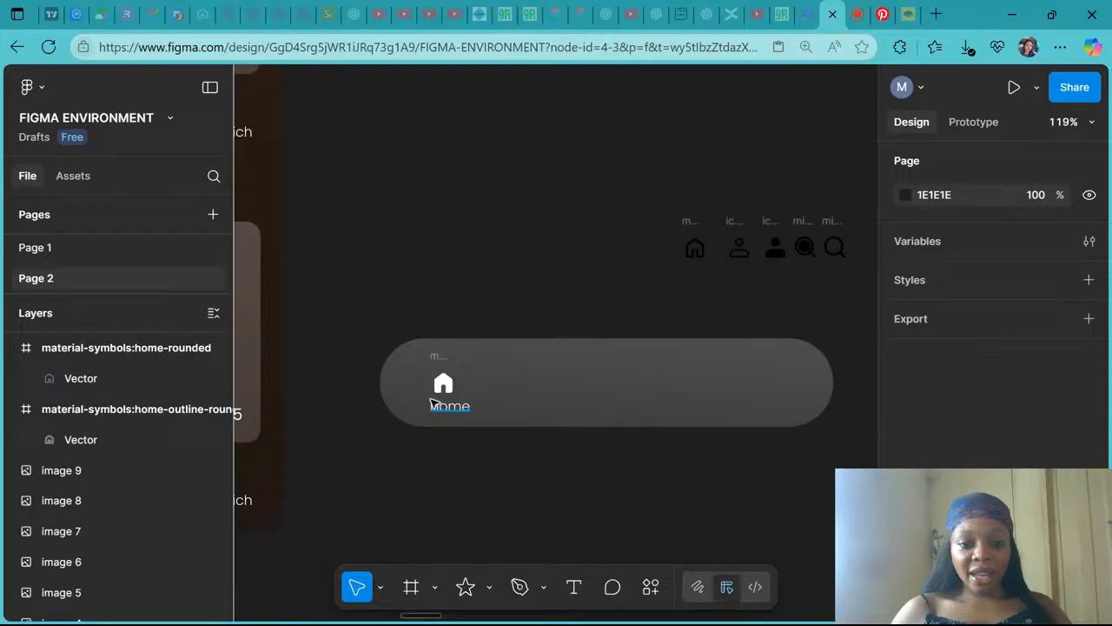
{"action": "scroll", "coordinate": [432, 401], "scroll_direction": "up", "scroll_amount": 5}
{"action": "left_click", "coordinate": [455, 315]}
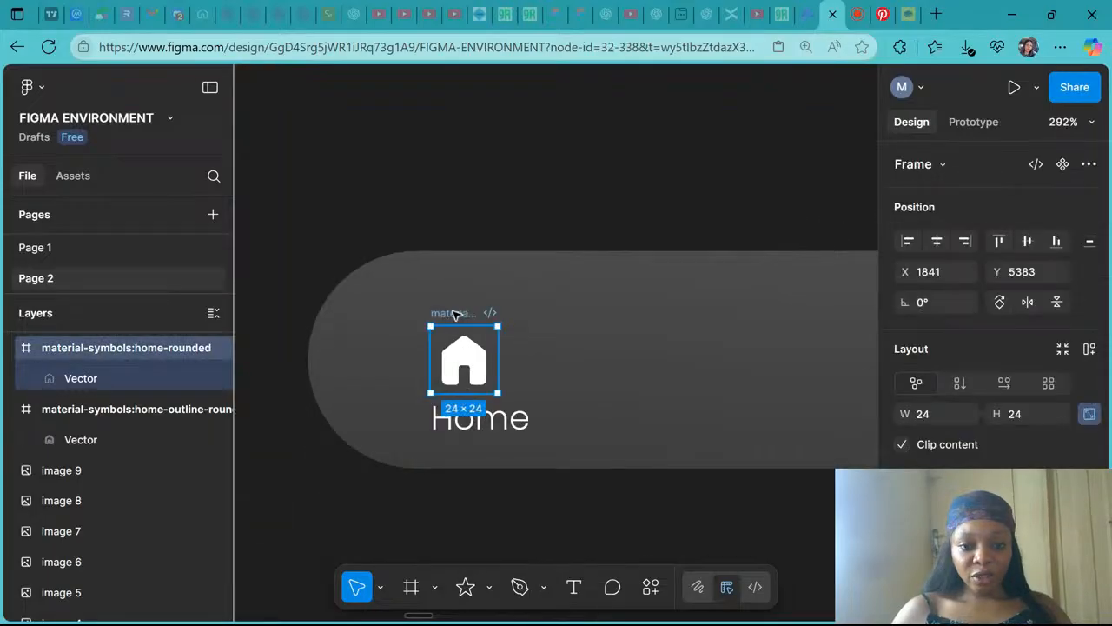
{"action": "left_click_drag", "start_coordinate": [455, 315], "coordinate": [475, 317]}
- Group the home icon with its Home label and move the group up on the navigation bar
{"action": "scroll", "coordinate": [475, 317], "scroll_direction": "down", "scroll_amount": 1}
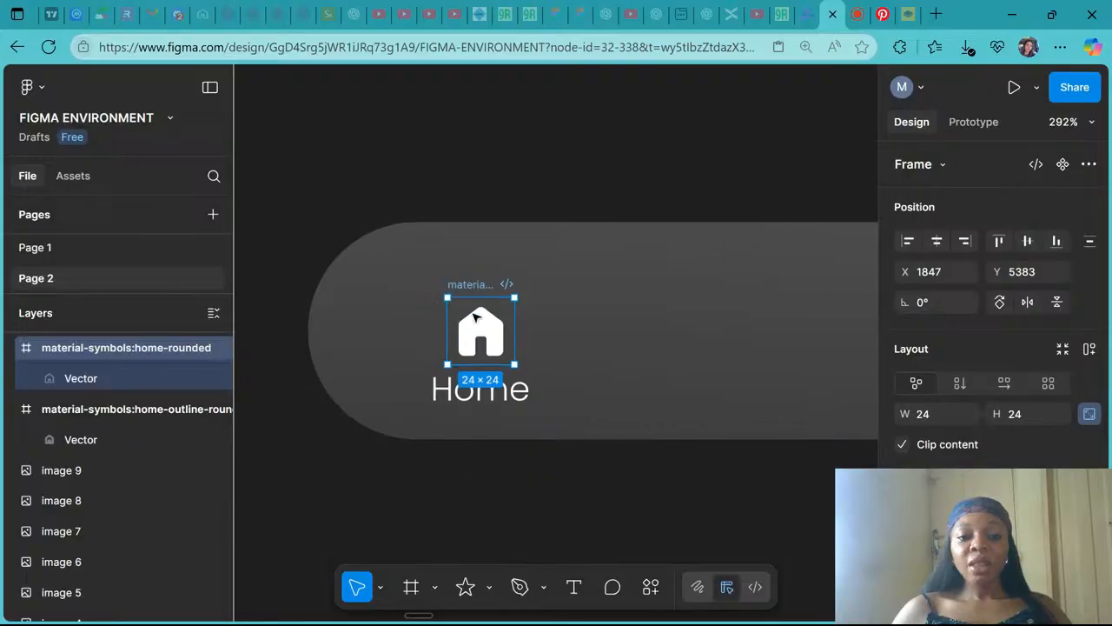
{"action": "left_click", "coordinate": [500, 398], "text": "shift"}
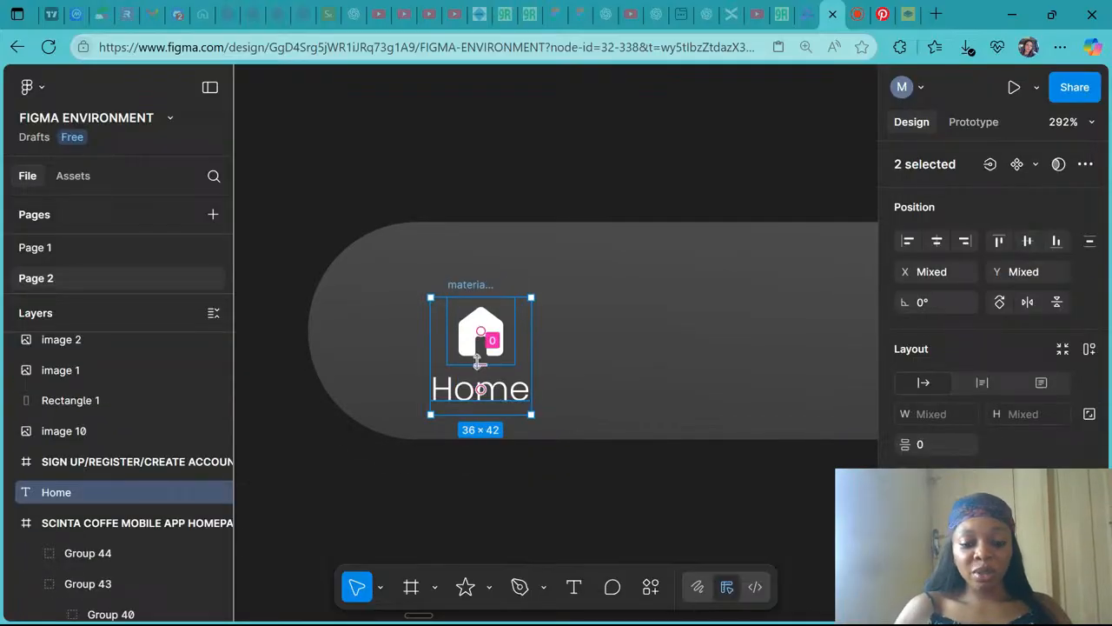
{"action": "key", "text": "ctrl+g"}
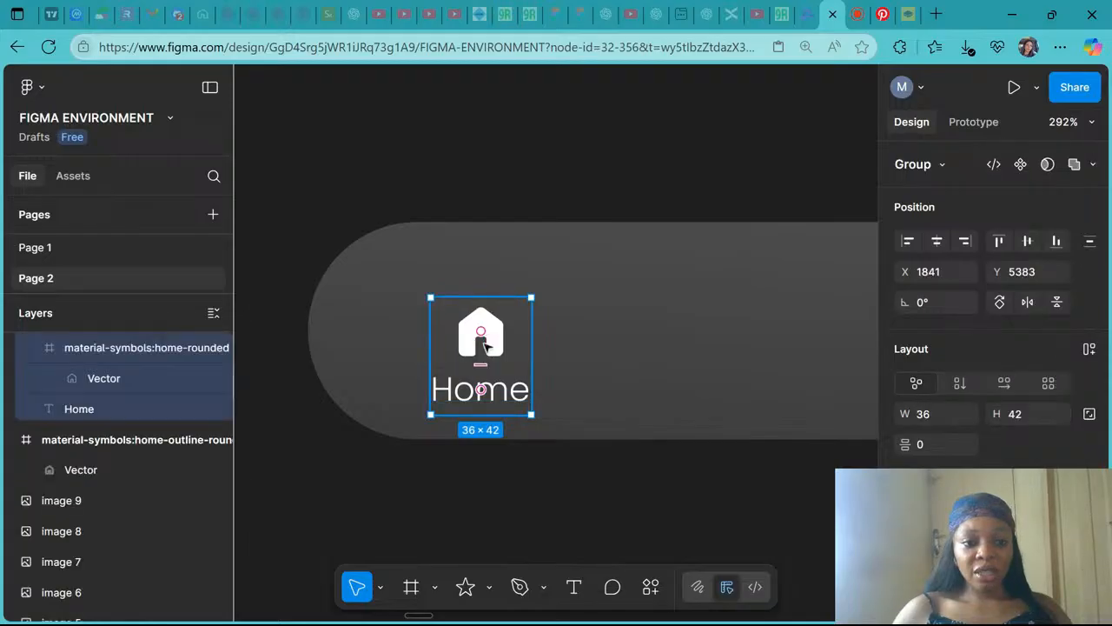
{"action": "left_click_drag", "start_coordinate": [485, 325], "coordinate": [496, 322]}
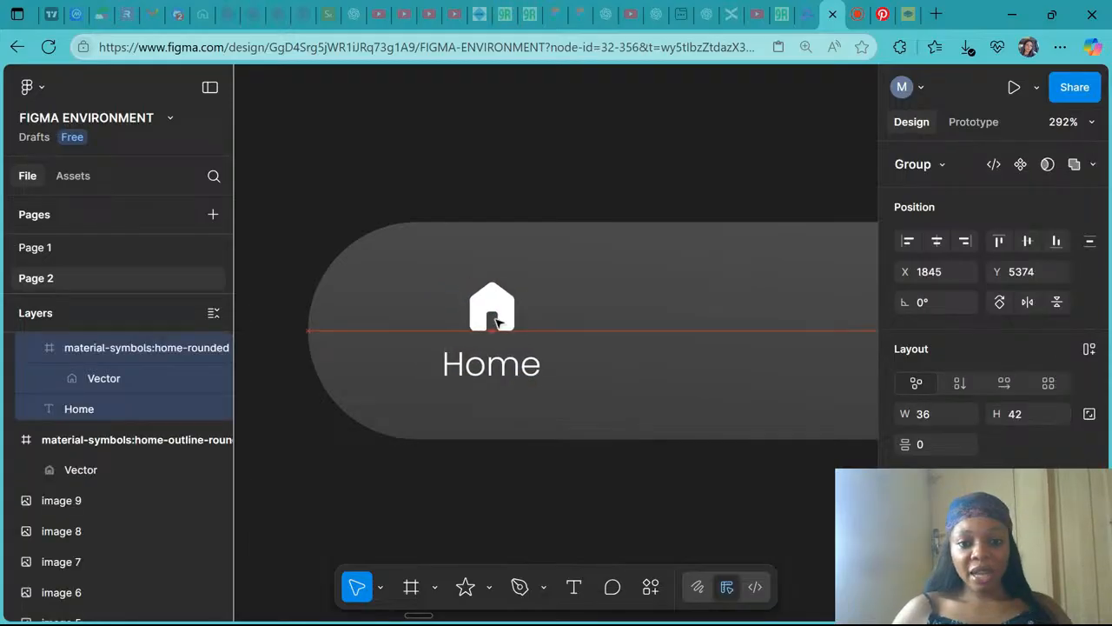
- Look over the navigation bars of the reference coffee app screens again
{"action": "scroll", "coordinate": [496, 319], "scroll_direction": "down", "scroll_amount": 5}
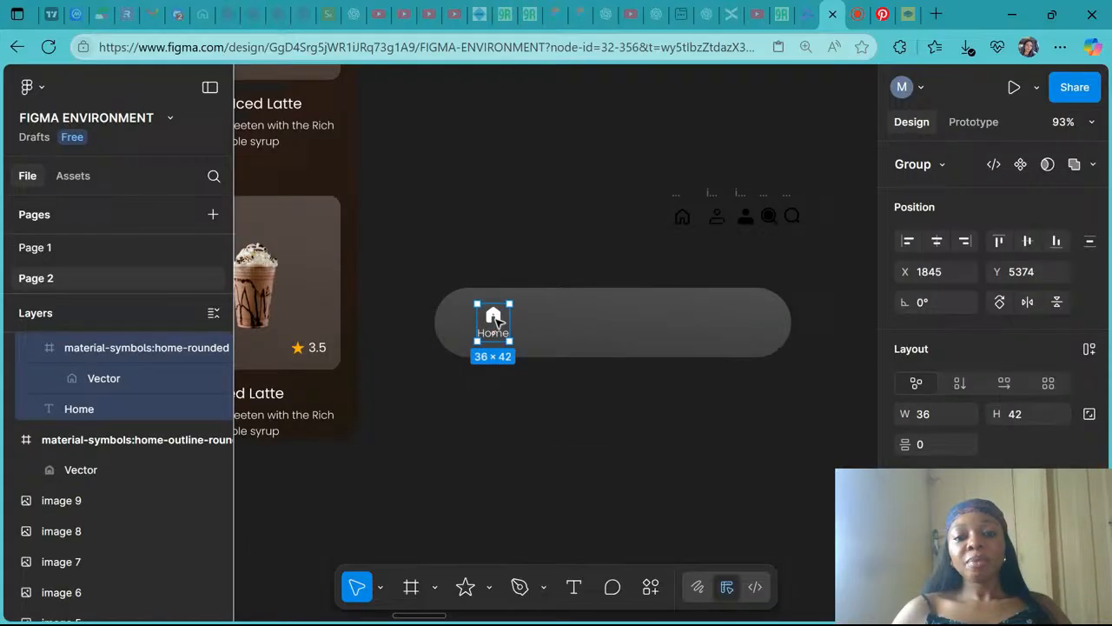
{"action": "scroll", "coordinate": [496, 319], "scroll_direction": "left", "scroll_amount": 2}
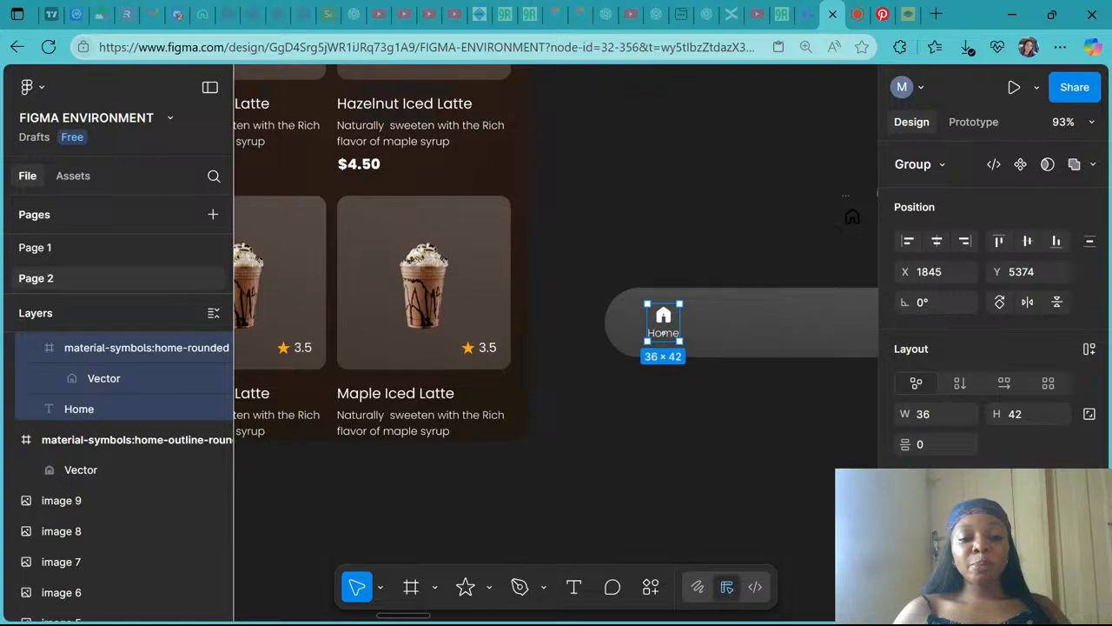
{"action": "scroll", "coordinate": [663, 333], "scroll_direction": "left", "scroll_amount": 10}
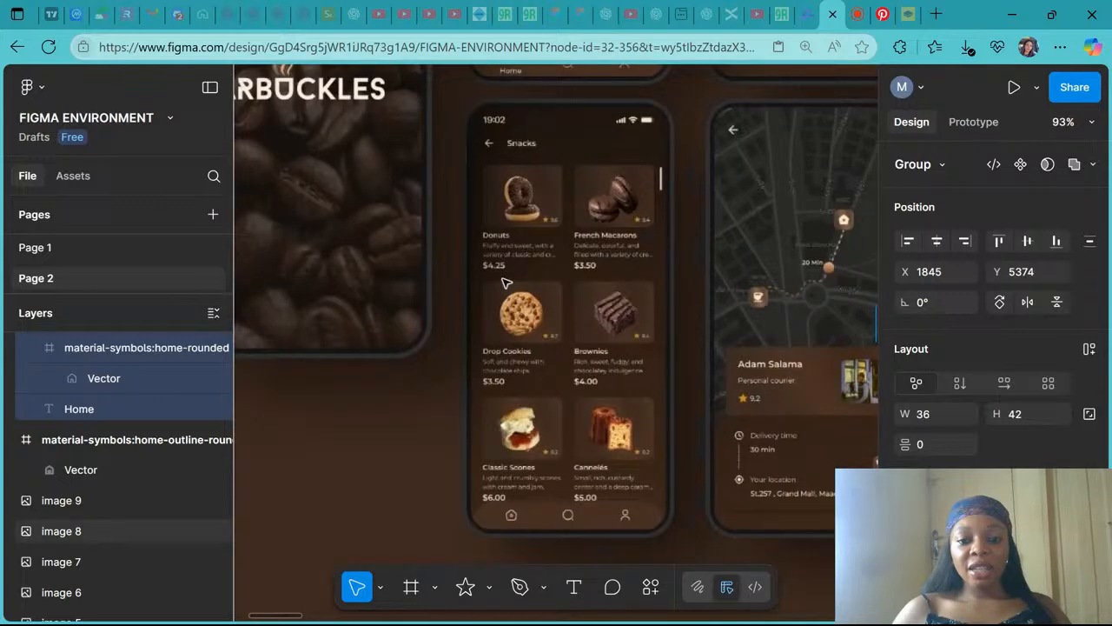
{"action": "scroll", "coordinate": [506, 282], "scroll_direction": "up", "scroll_amount": 3}
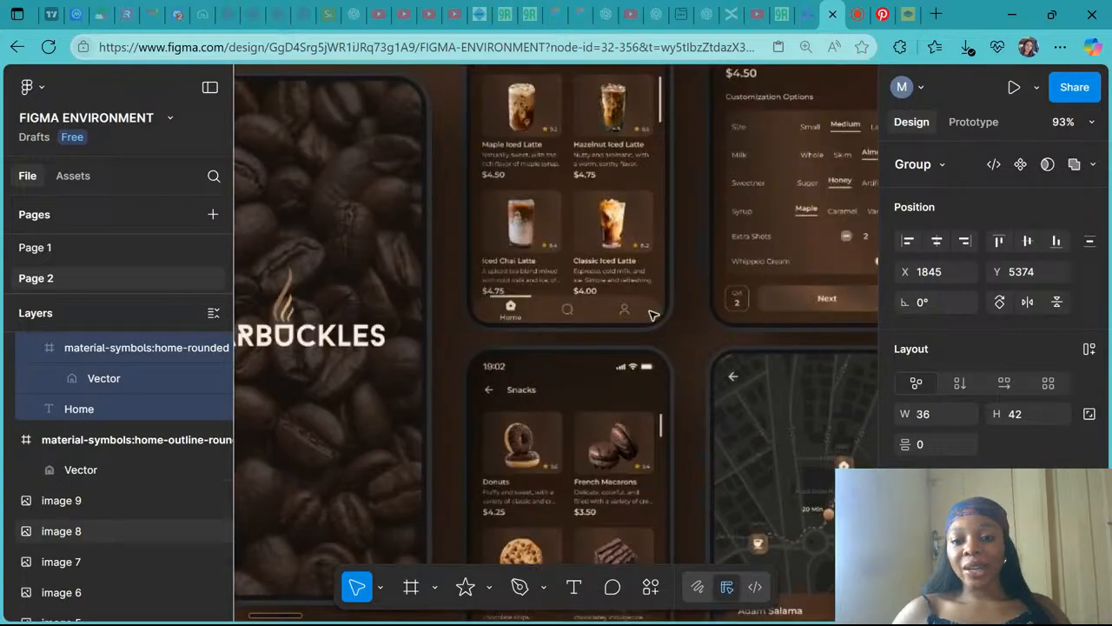
{"action": "scroll", "coordinate": [653, 316], "scroll_direction": "down", "scroll_amount": 4}
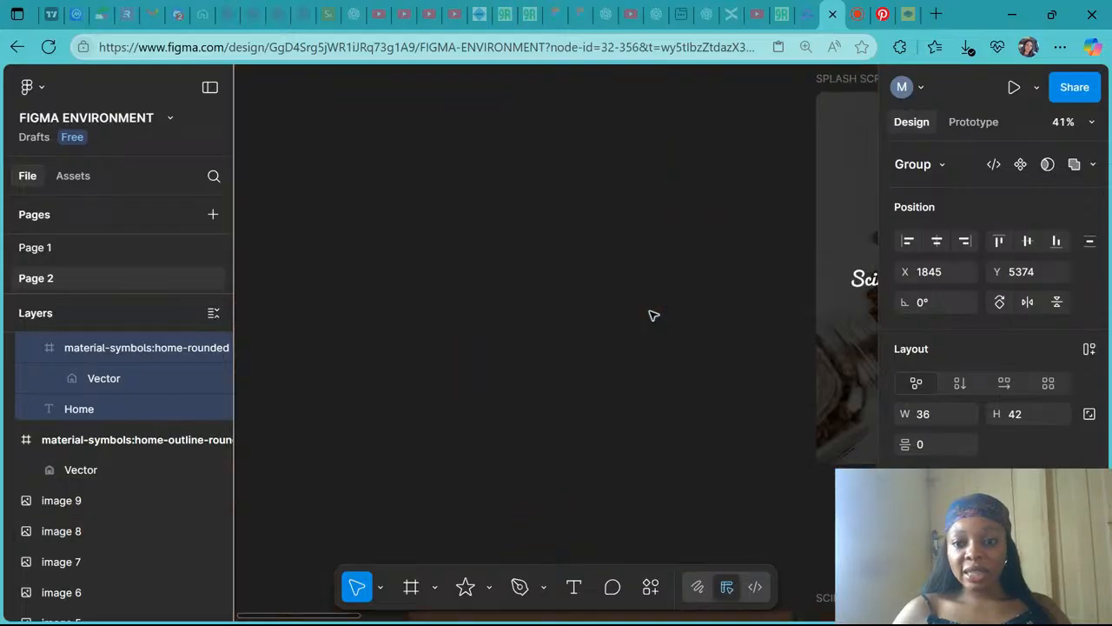
- Compare the bottom navigation bars in the brown and orange coffee app reference designs up close
{"action": "scroll", "coordinate": [653, 315], "scroll_direction": "down", "scroll_amount": 5}
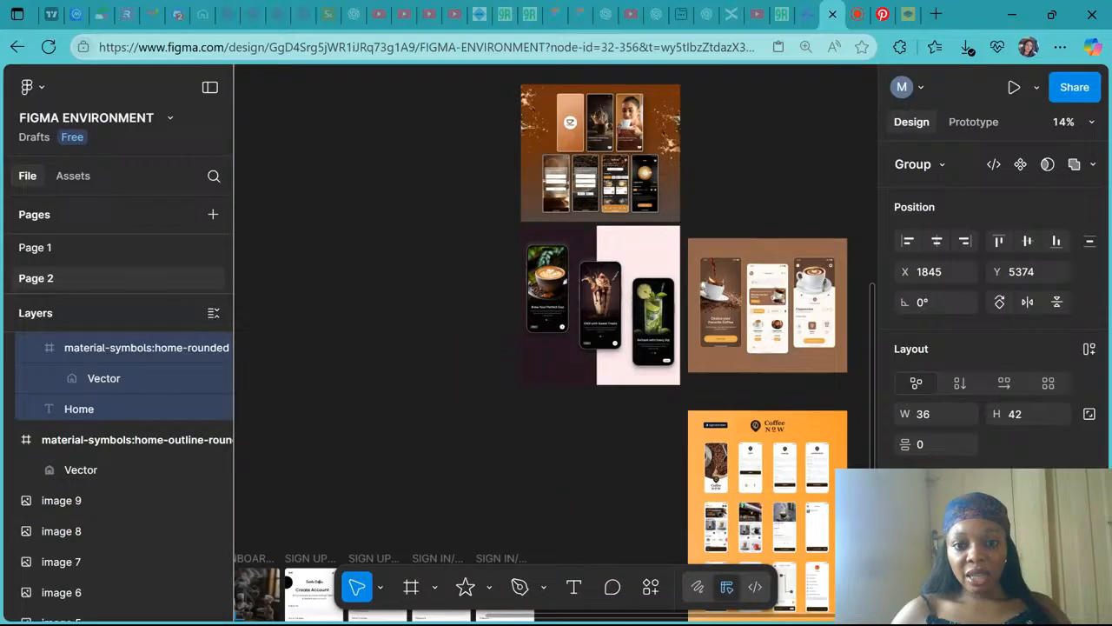
{"action": "scroll", "coordinate": [633, 208], "scroll_direction": "up", "scroll_amount": 10}
{"action": "scroll", "coordinate": [680, 399], "scroll_direction": "down", "scroll_amount": 4}
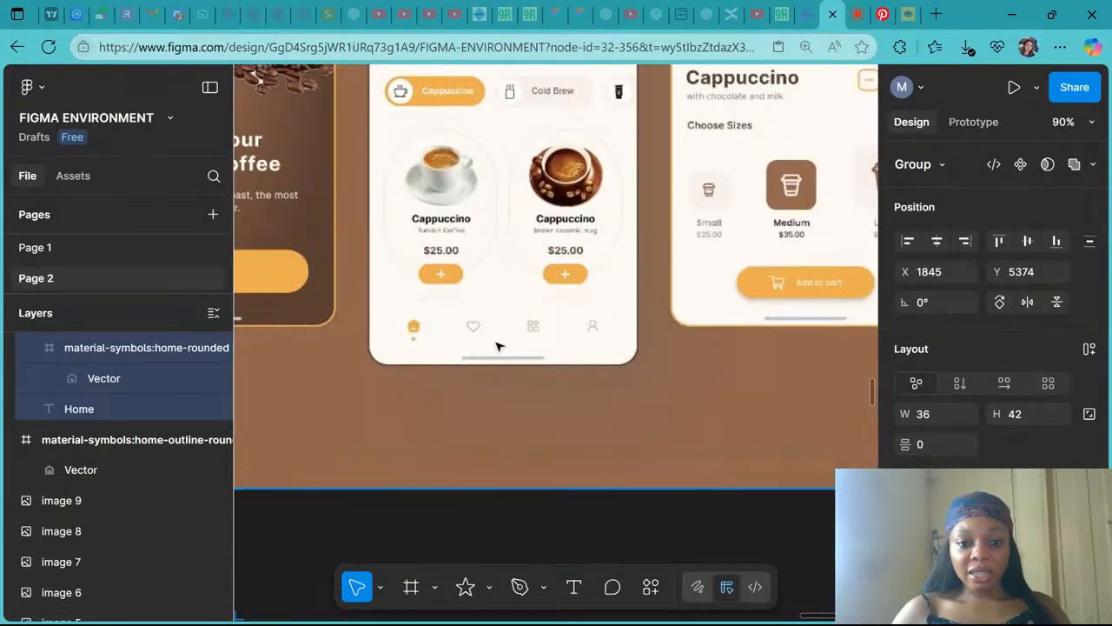
{"action": "scroll", "coordinate": [497, 345], "scroll_direction": "up", "scroll_amount": 5}
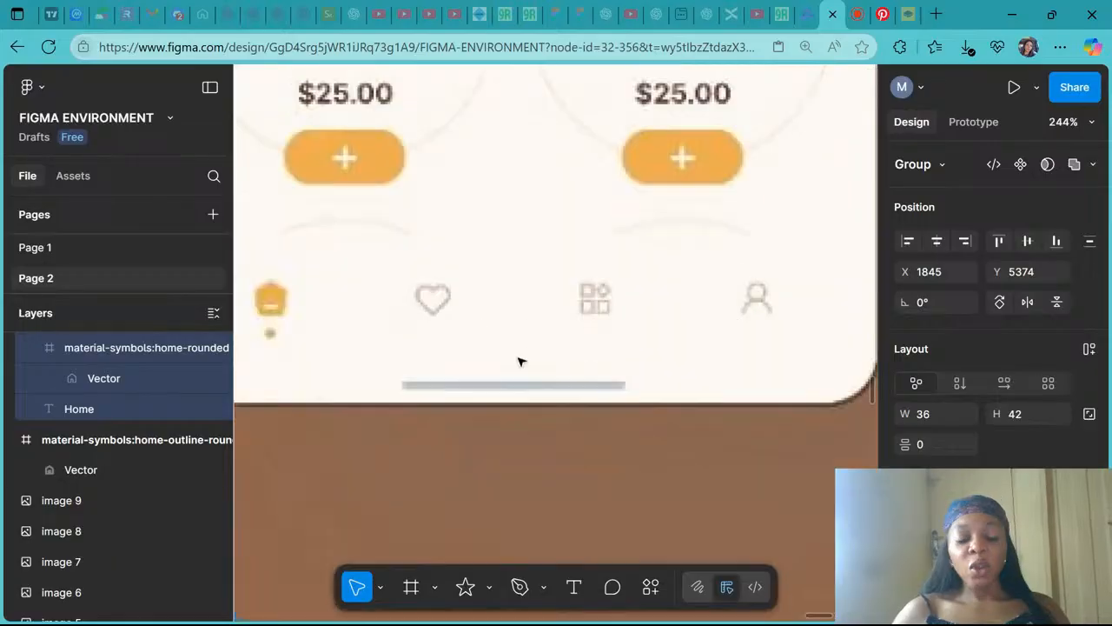
{"action": "scroll", "coordinate": [440, 328], "scroll_direction": "left", "scroll_amount": 3}
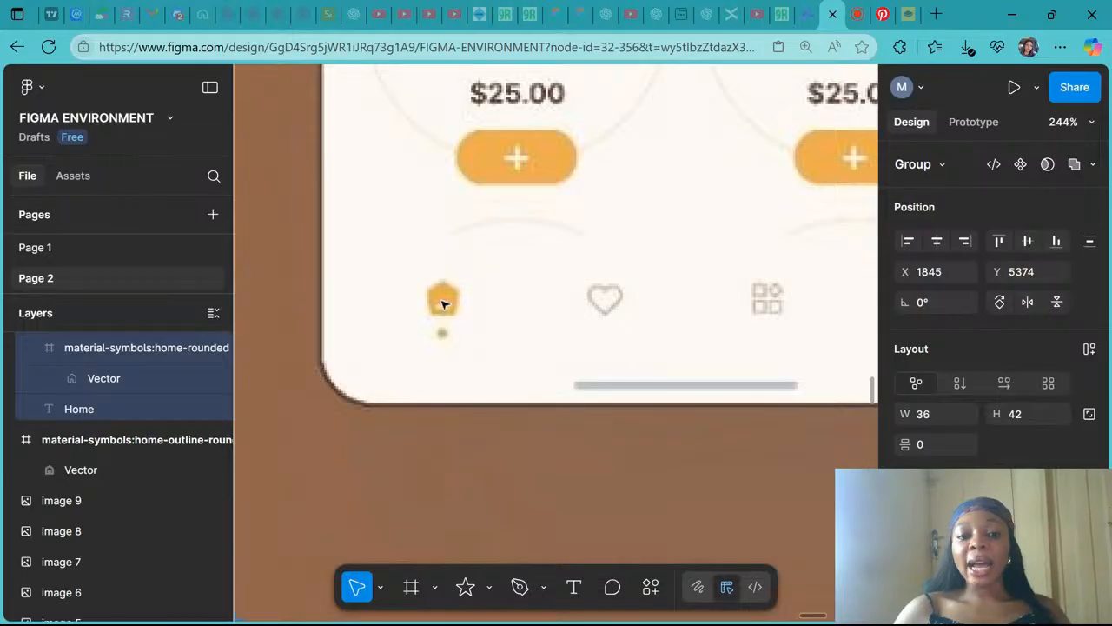
{"action": "scroll", "coordinate": [439, 307], "scroll_direction": "up", "scroll_amount": 3}
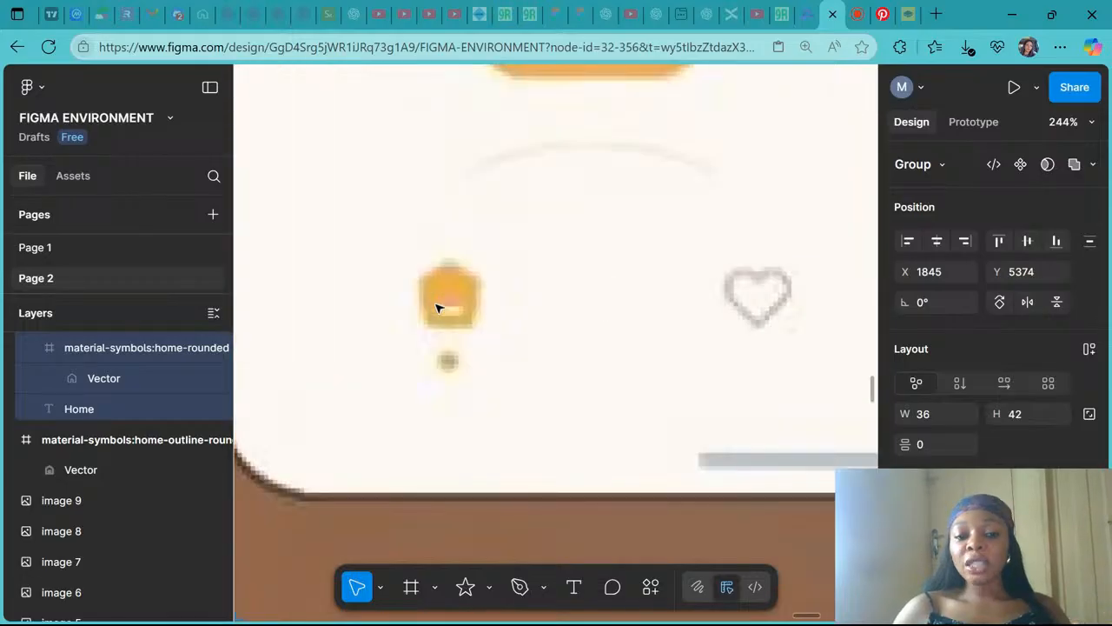
{"action": "scroll", "coordinate": [446, 305], "scroll_direction": "down", "scroll_amount": 5}
{"action": "scroll", "coordinate": [445, 306], "scroll_direction": "down", "scroll_amount": 5}
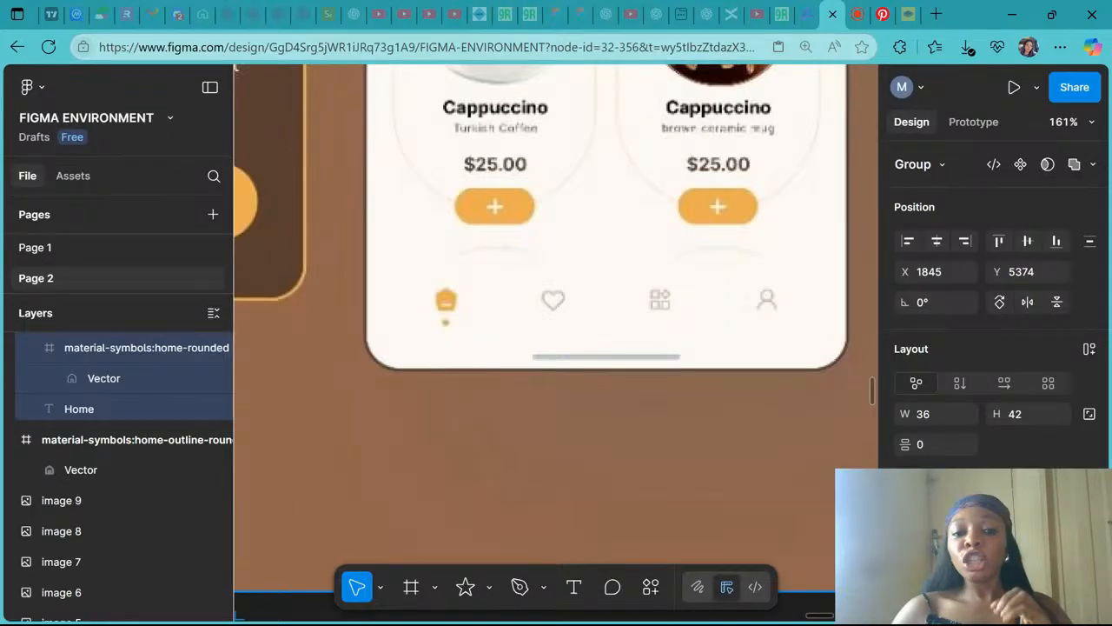
{"action": "scroll", "coordinate": [442, 321], "scroll_direction": "up", "scroll_amount": 3}
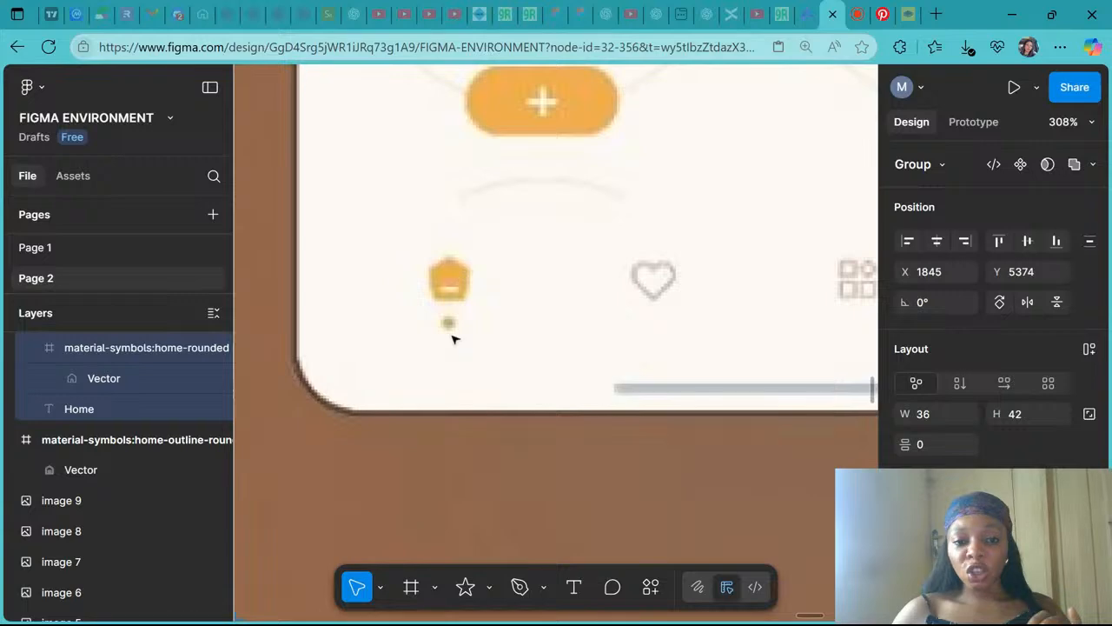
{"action": "scroll", "coordinate": [449, 322], "scroll_direction": "down", "scroll_amount": 5}
{"action": "scroll", "coordinate": [449, 322], "scroll_direction": "down", "scroll_amount": 5}
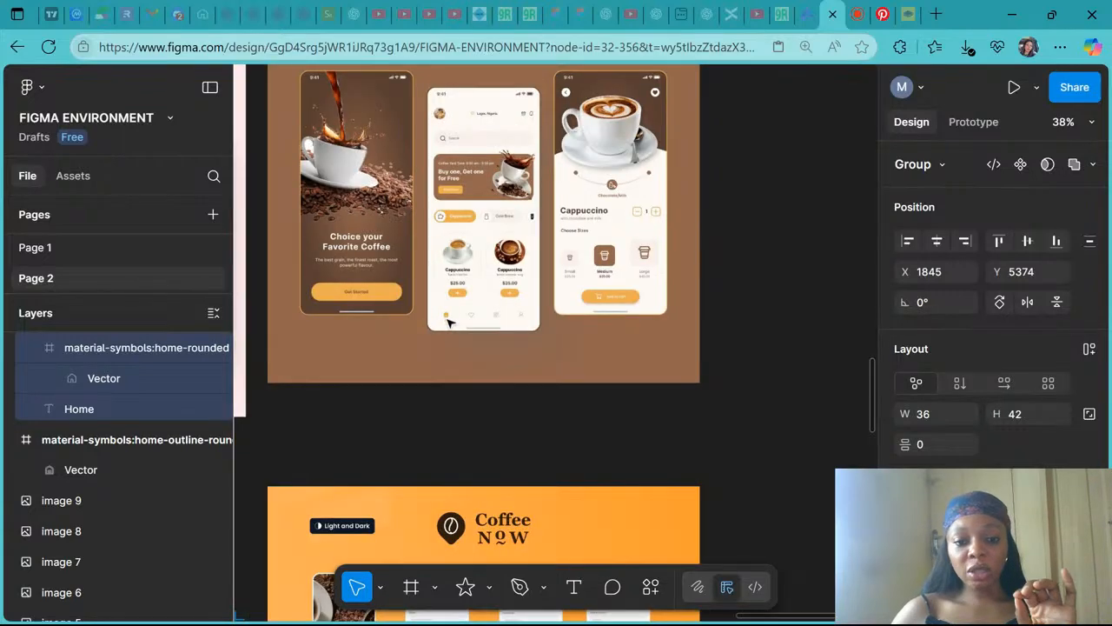
{"action": "scroll", "coordinate": [447, 319], "scroll_direction": "down", "scroll_amount": 4}
{"action": "scroll", "coordinate": [448, 319], "scroll_direction": "down", "scroll_amount": 2}
{"action": "scroll", "coordinate": [447, 318], "scroll_direction": "up", "scroll_amount": 4}
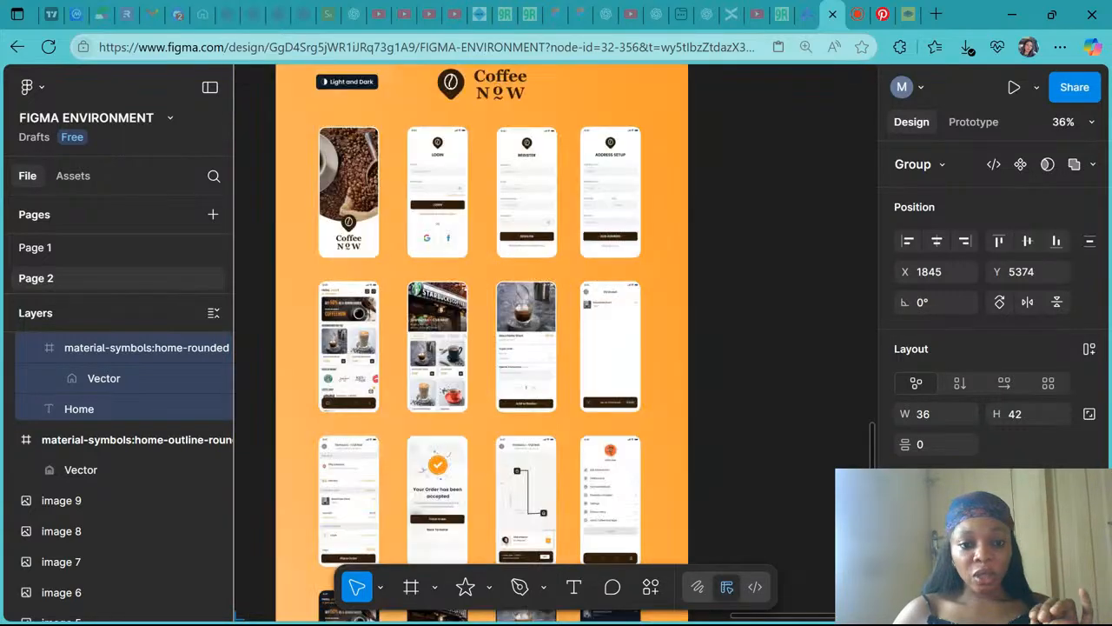
{"action": "scroll", "coordinate": [448, 318], "scroll_direction": "left", "scroll_amount": 2}
{"action": "scroll", "coordinate": [447, 318], "scroll_direction": "down", "scroll_amount": 1}
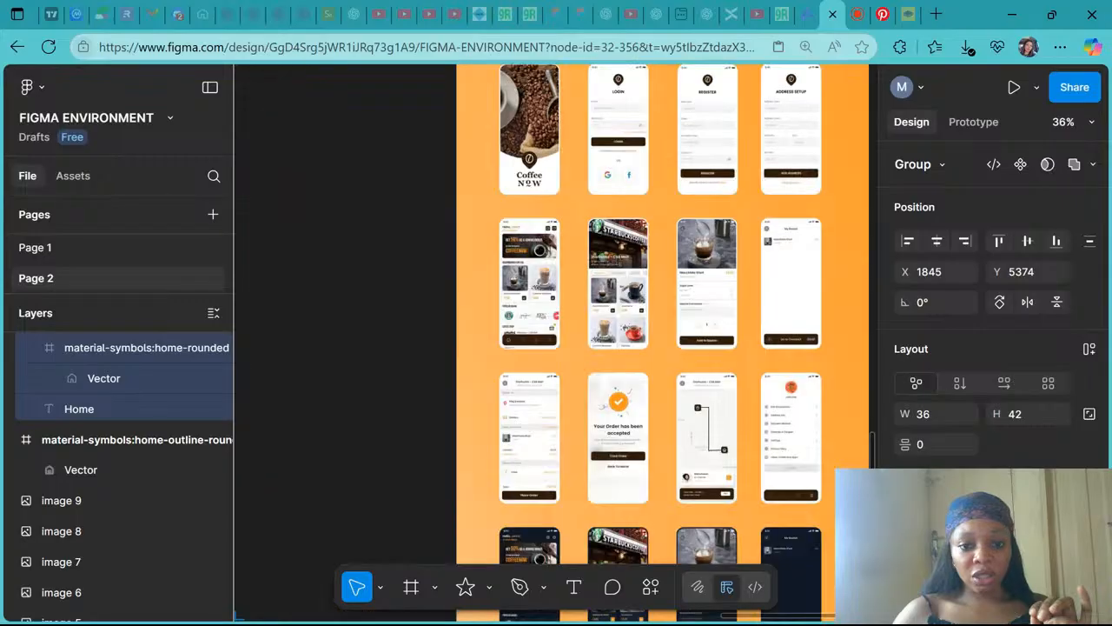
{"action": "scroll", "coordinate": [511, 339], "scroll_direction": "up", "scroll_amount": 10}
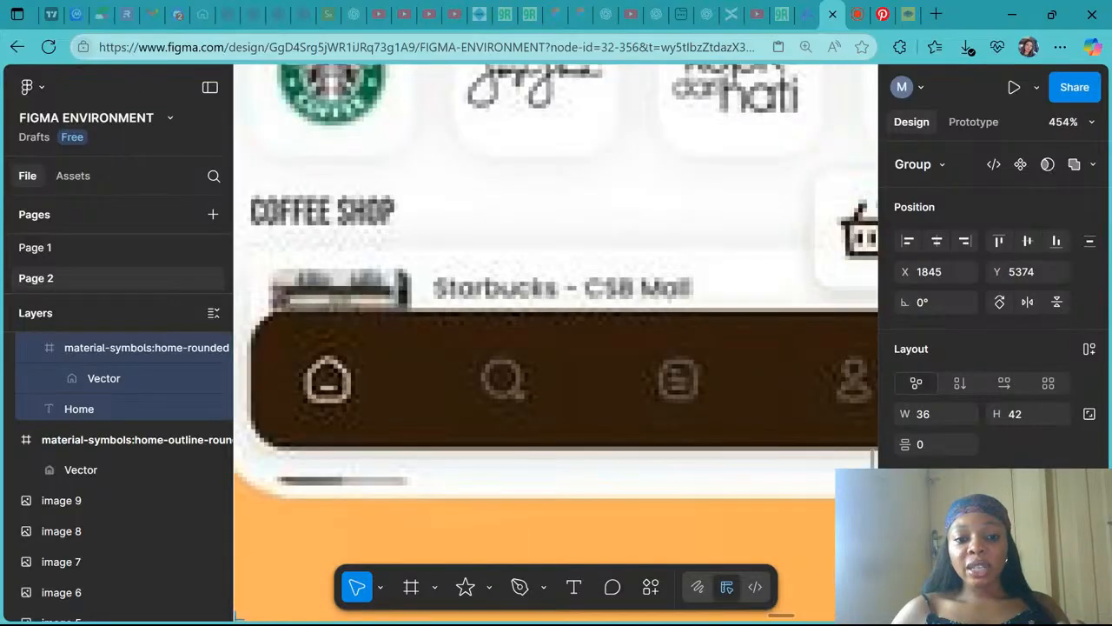
{"action": "scroll", "coordinate": [417, 372], "scroll_direction": "down", "scroll_amount": 3}
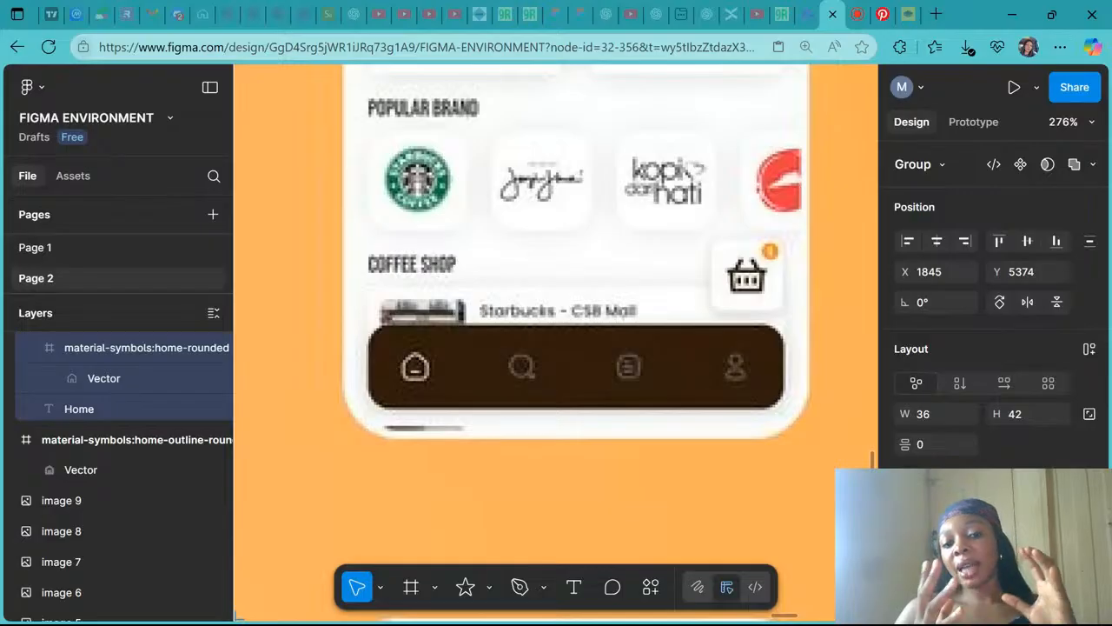
{"action": "scroll", "coordinate": [616, 483], "scroll_direction": "down", "scroll_amount": 3}
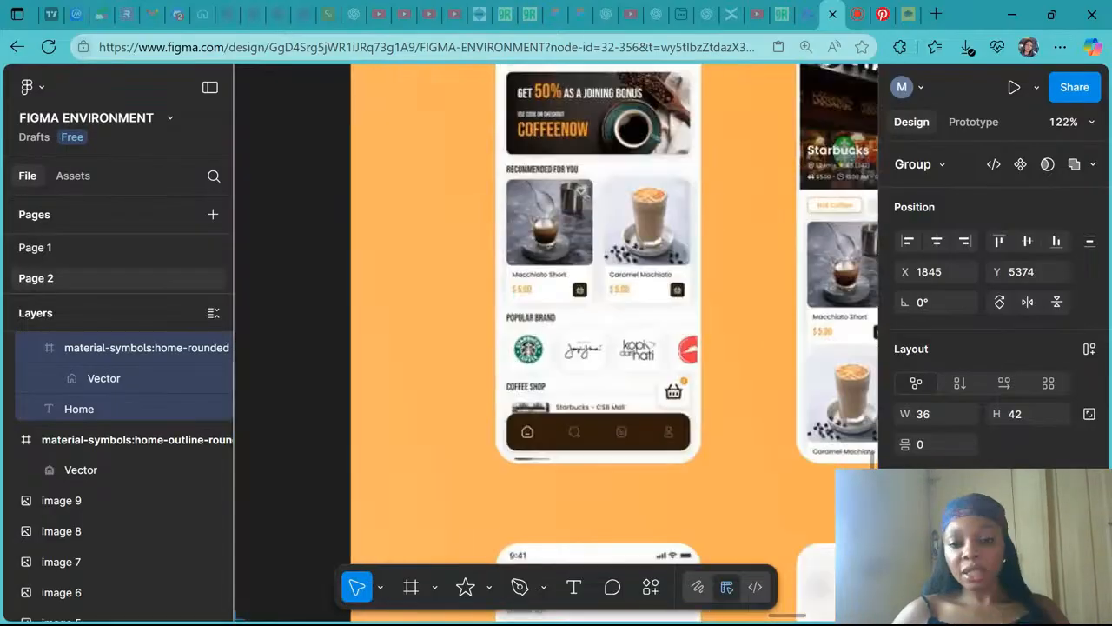
{"action": "scroll", "coordinate": [638, 371], "scroll_direction": "down", "scroll_amount": 4}
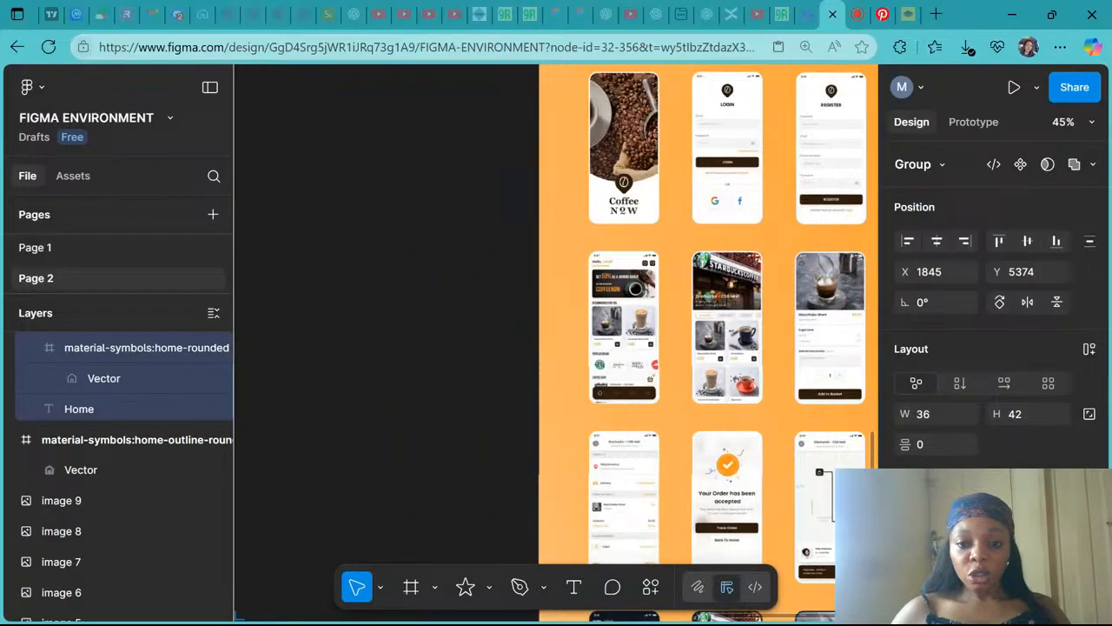
{"action": "scroll", "coordinate": [637, 373], "scroll_direction": "down", "scroll_amount": 4}
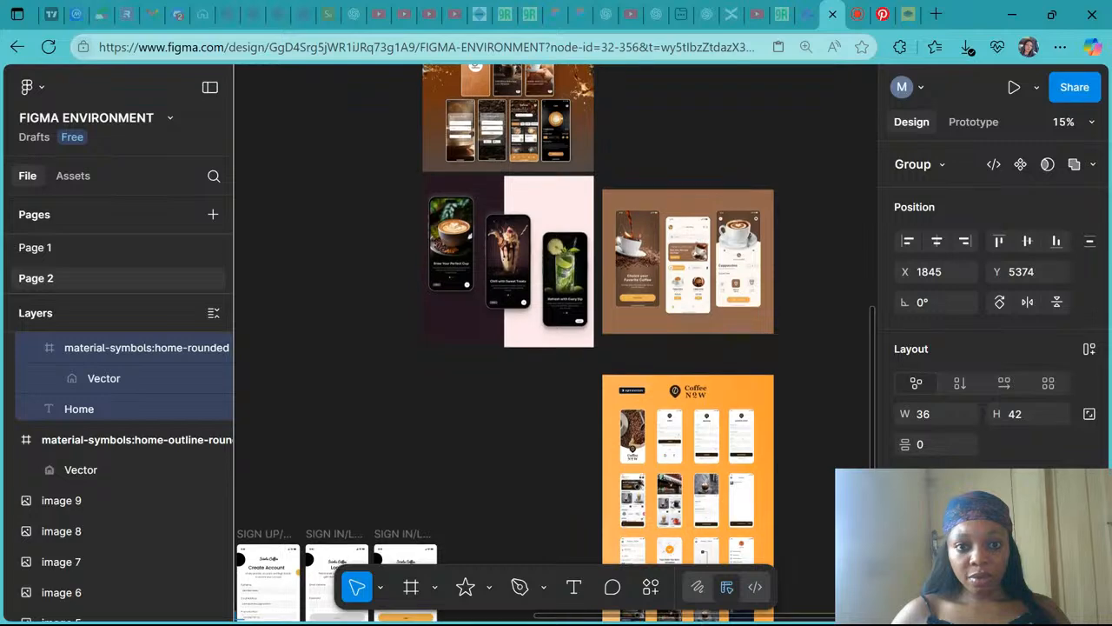
{"action": "scroll", "coordinate": [637, 373], "scroll_direction": "up", "scroll_amount": 3}
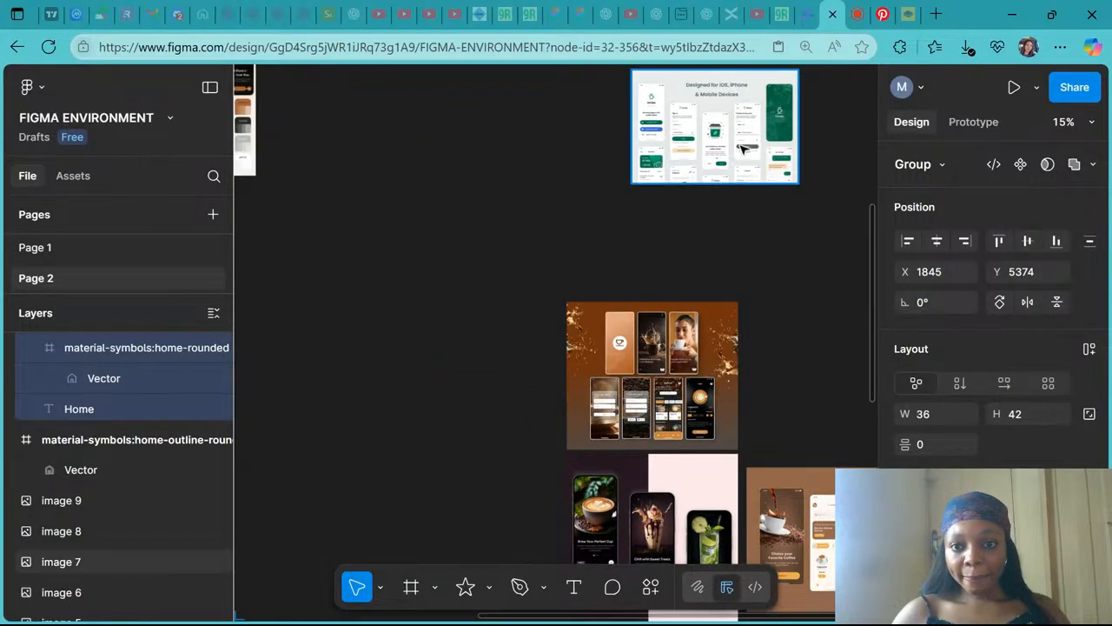
{"action": "scroll", "coordinate": [743, 150], "scroll_direction": "up", "scroll_amount": 2}
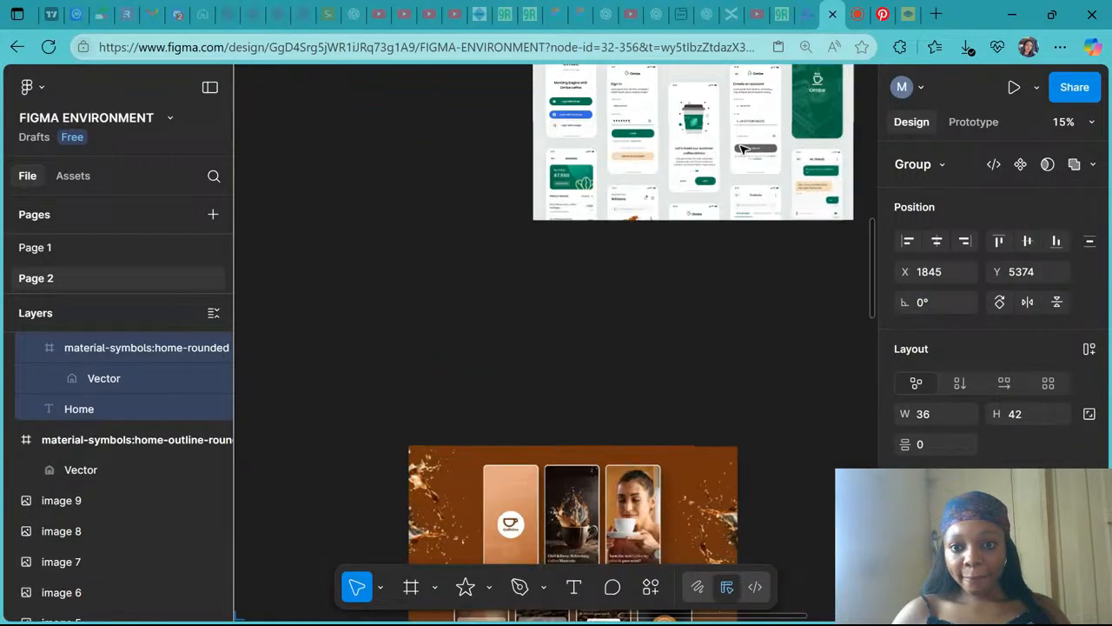
- Browse the green Ombe coffee app reference screens for layout ideas
{"action": "scroll", "coordinate": [743, 150], "scroll_direction": "up", "scroll_amount": 3}
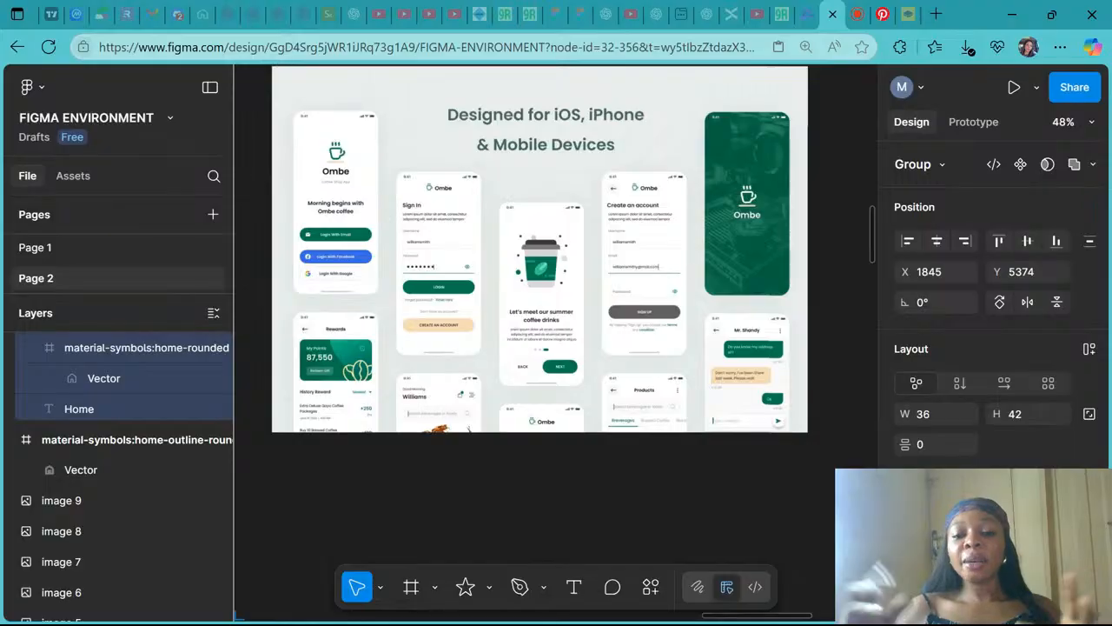
{"action": "scroll", "coordinate": [556, 260], "scroll_direction": "up", "scroll_amount": 1}
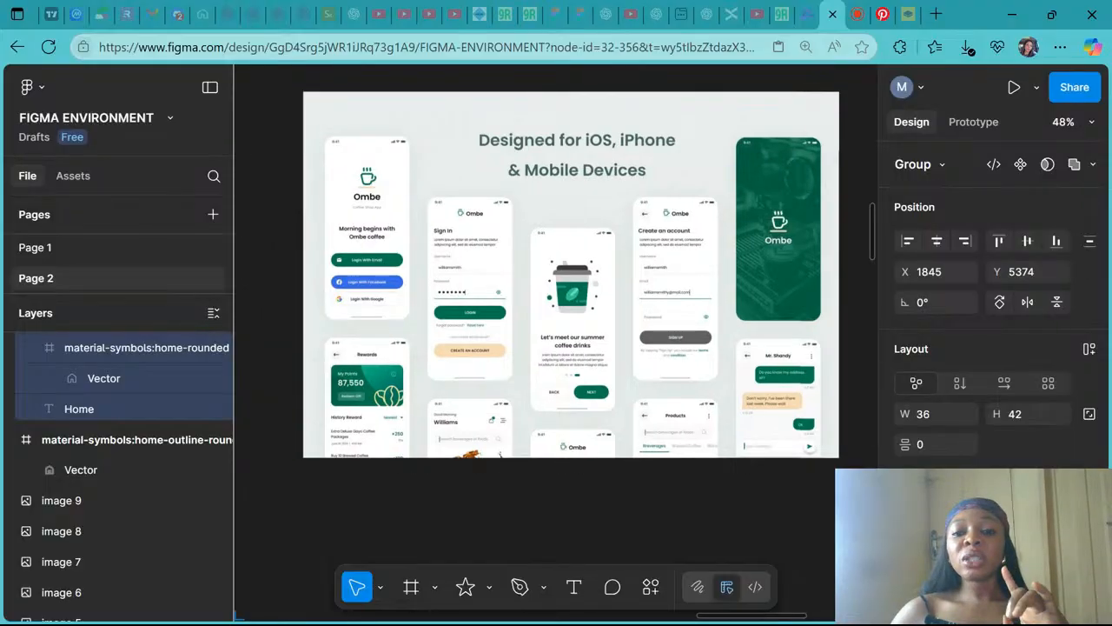
{"action": "scroll", "coordinate": [547, 139], "scroll_direction": "up", "scroll_amount": 1}
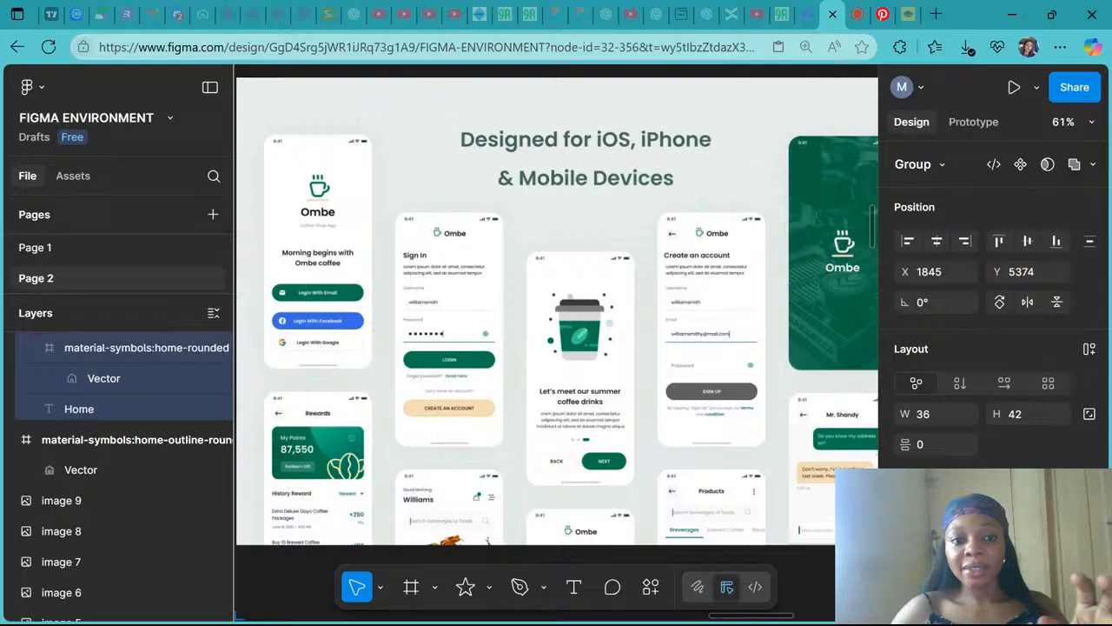
{"action": "scroll", "coordinate": [691, 190], "scroll_direction": "down", "scroll_amount": 2}
{"action": "scroll", "coordinate": [691, 191], "scroll_direction": "up", "scroll_amount": 2}
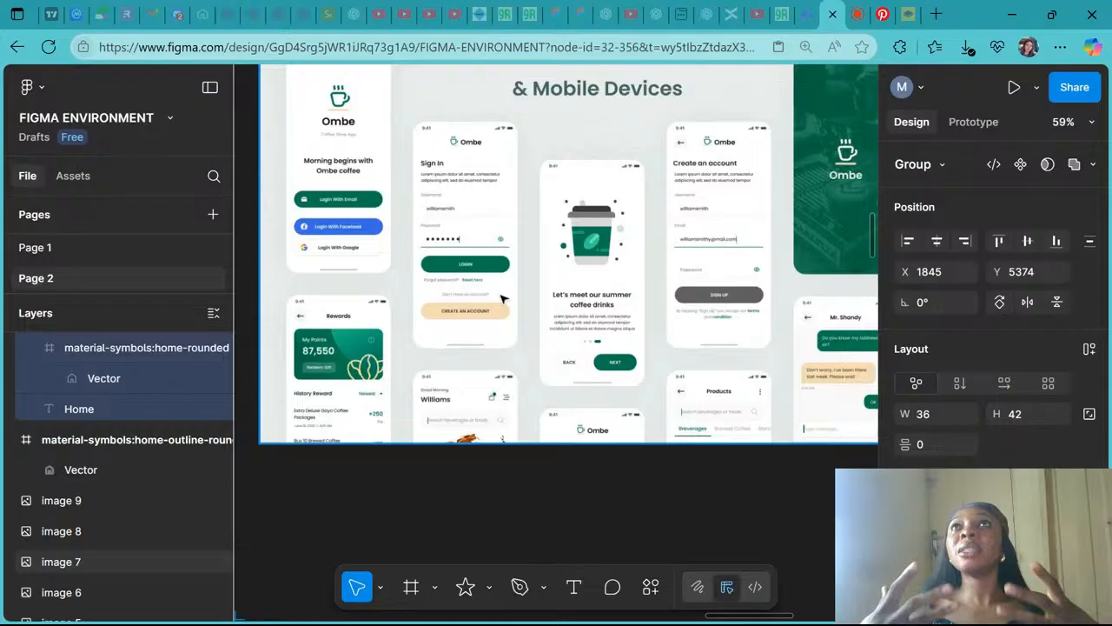
{"action": "scroll", "coordinate": [503, 299], "scroll_direction": "up", "scroll_amount": 2}
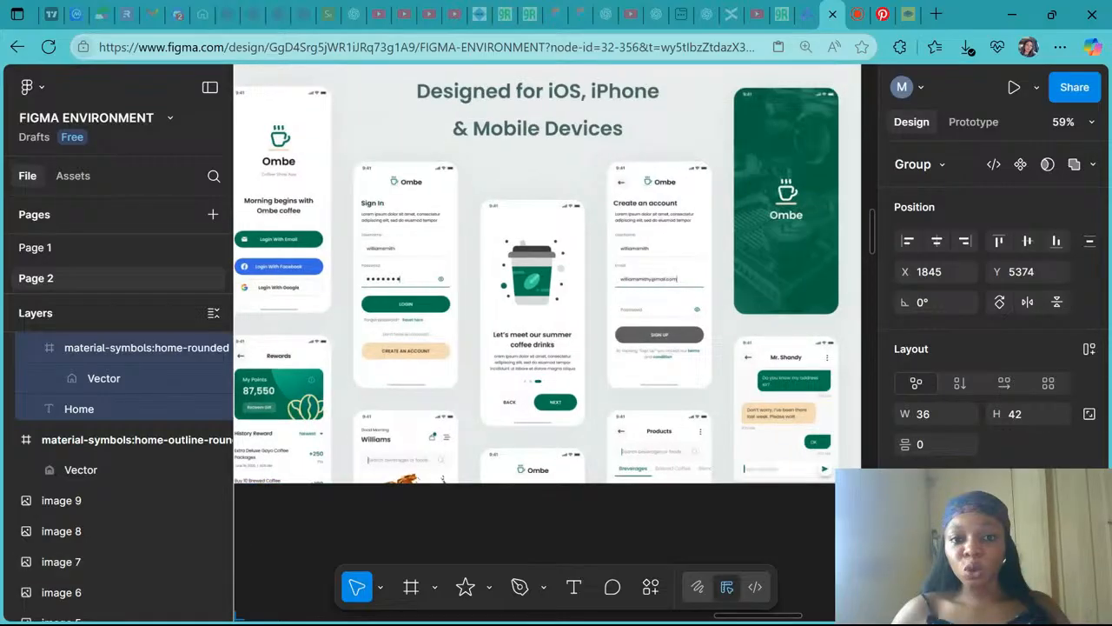
{"action": "scroll", "coordinate": [521, 276], "scroll_direction": "down", "scroll_amount": 2}
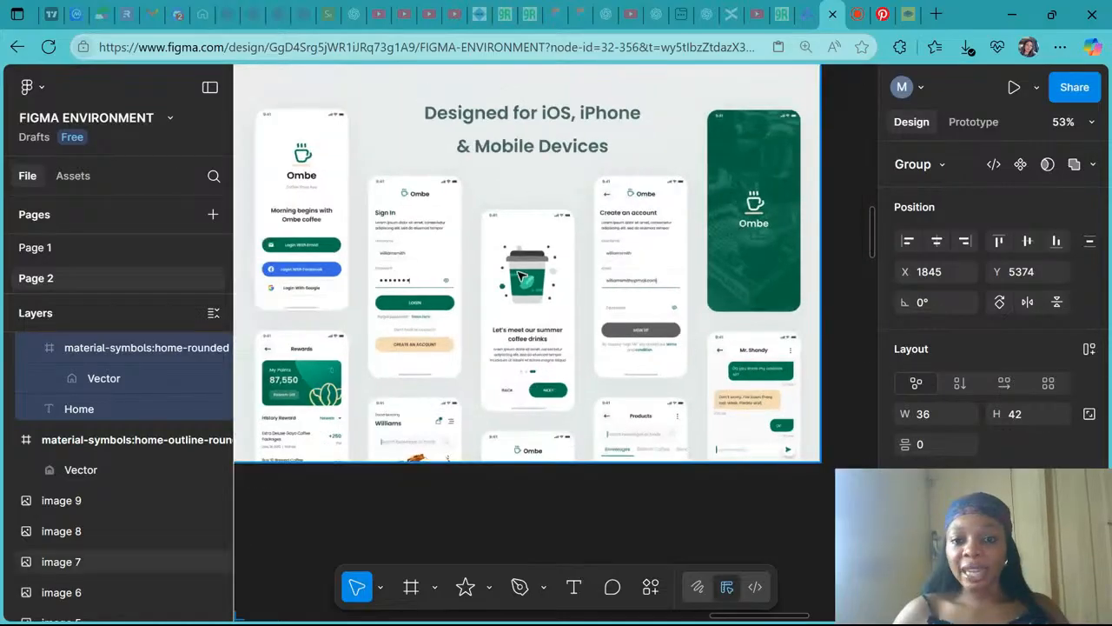
{"action": "scroll", "coordinate": [519, 276], "scroll_direction": "up", "scroll_amount": 1}
{"action": "scroll", "coordinate": [519, 276], "scroll_direction": "left", "scroll_amount": 1}
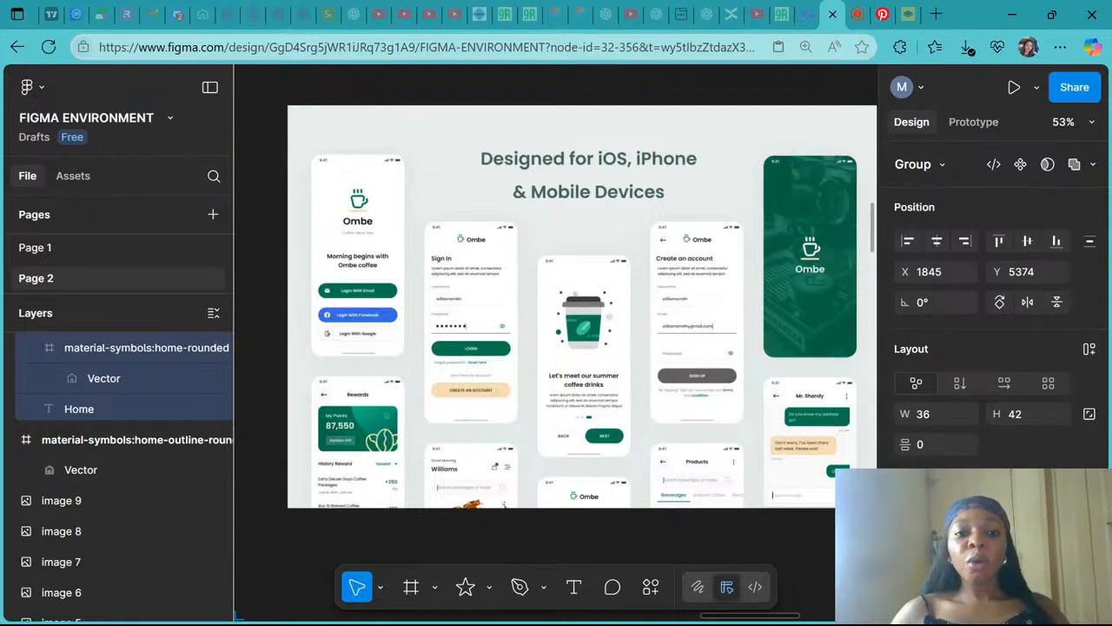
{"action": "scroll", "coordinate": [519, 268], "scroll_direction": "up", "scroll_amount": 1}
{"action": "scroll", "coordinate": [519, 268], "scroll_direction": "down", "scroll_amount": 1}
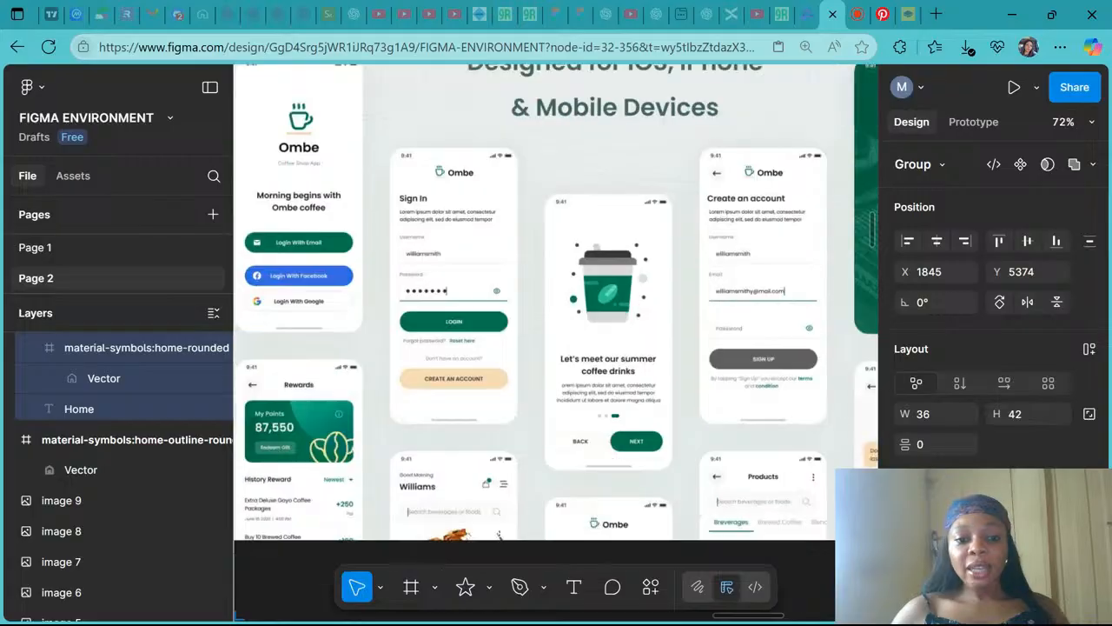
{"action": "scroll", "coordinate": [519, 268], "scroll_direction": "down", "scroll_amount": 2}
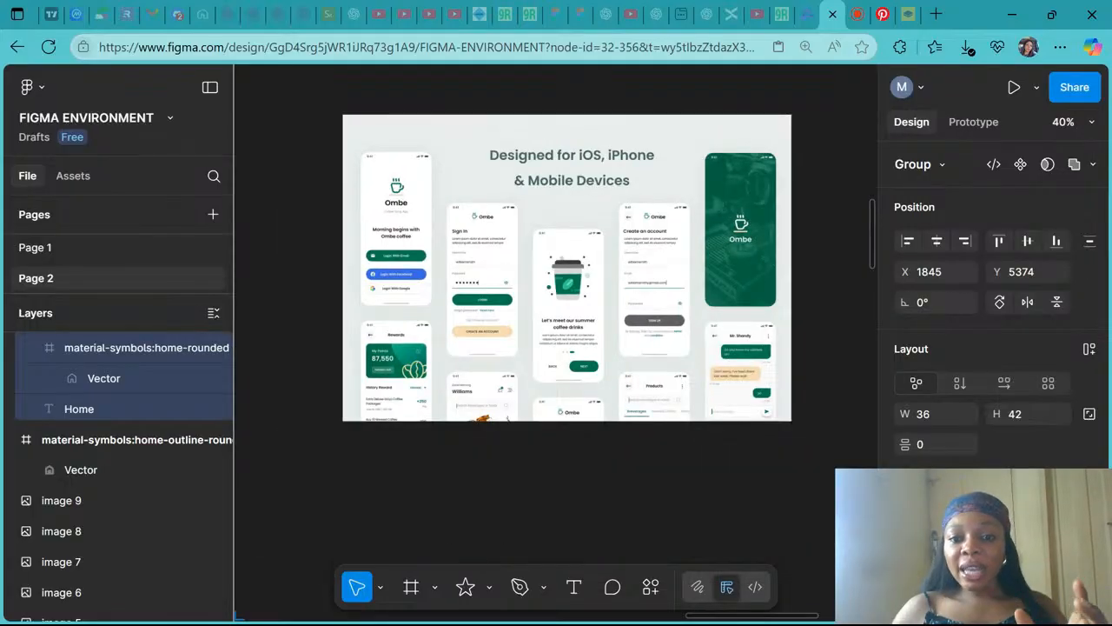
- Examine the bottom navigation bar of the Starbucks app reference screens
{"action": "left_click", "coordinate": [778, 226]}
{"action": "scroll", "coordinate": [778, 226], "scroll_direction": "up", "scroll_amount": 2}
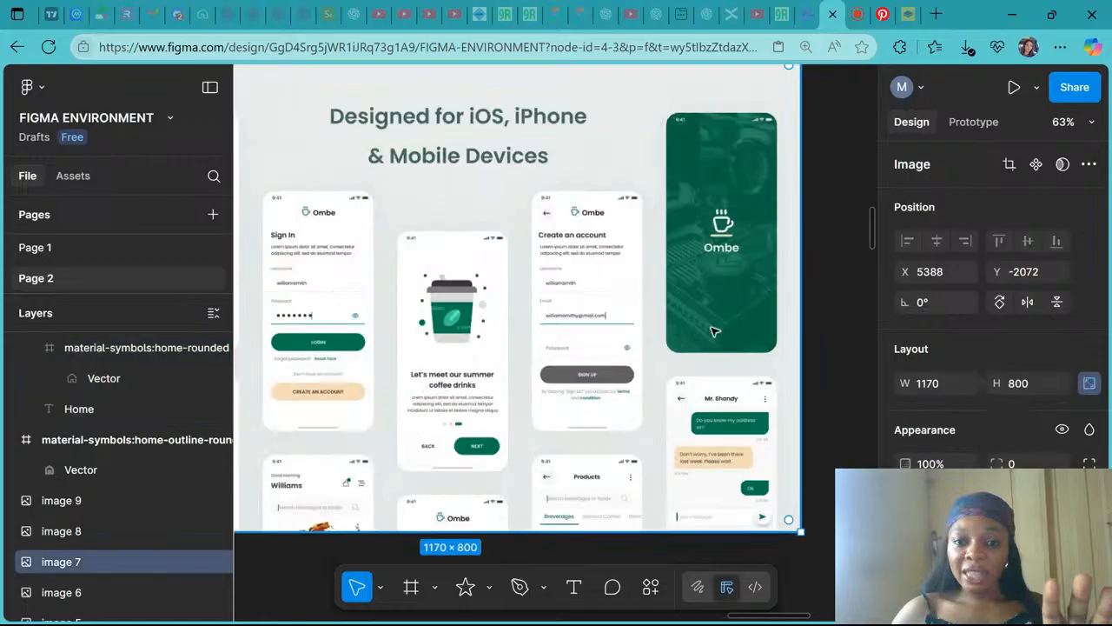
{"action": "scroll", "coordinate": [382, 447], "scroll_direction": "left", "scroll_amount": 2}
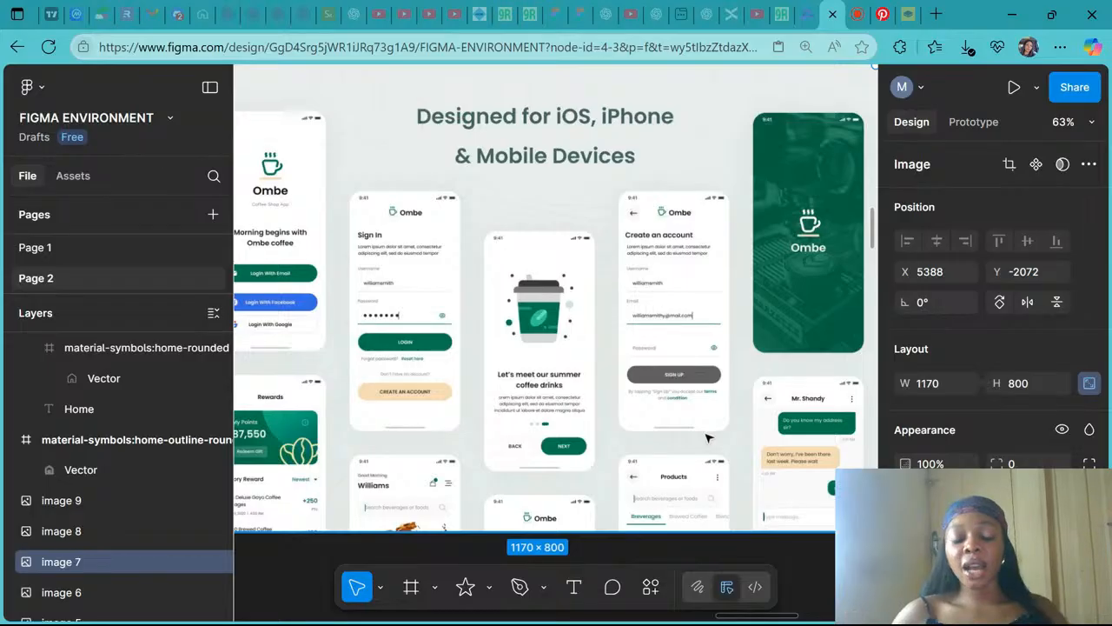
{"action": "scroll", "coordinate": [700, 464], "scroll_direction": "down", "scroll_amount": 5}
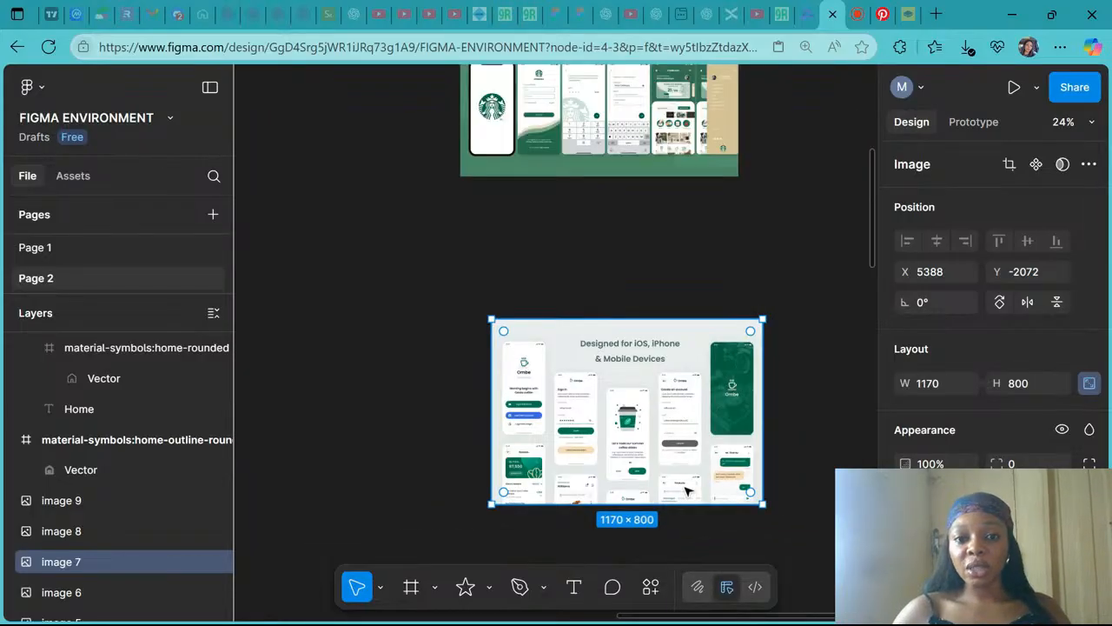
{"action": "scroll", "coordinate": [687, 491], "scroll_direction": "up", "scroll_amount": 2}
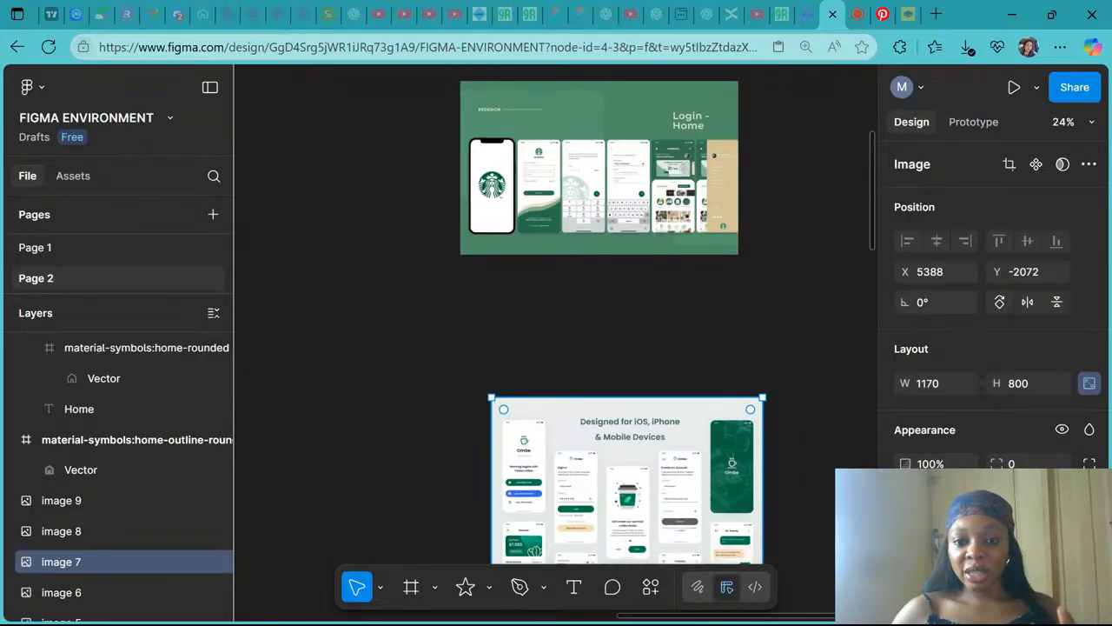
{"action": "scroll", "coordinate": [706, 230], "scroll_direction": "up", "scroll_amount": 1}
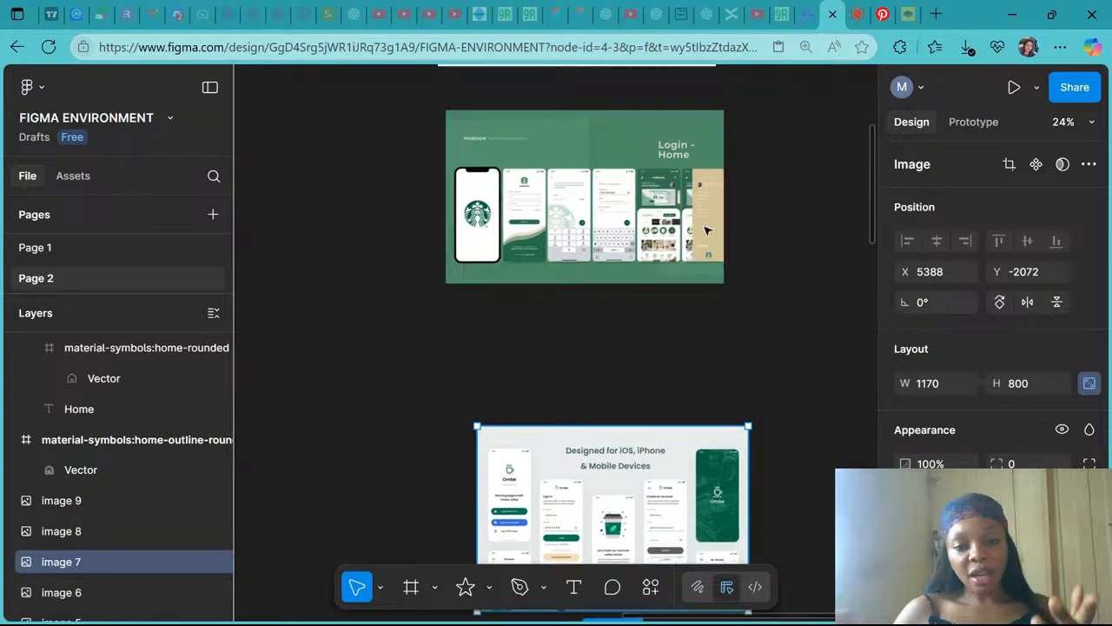
{"action": "scroll", "coordinate": [706, 231], "scroll_direction": "up", "scroll_amount": 4}
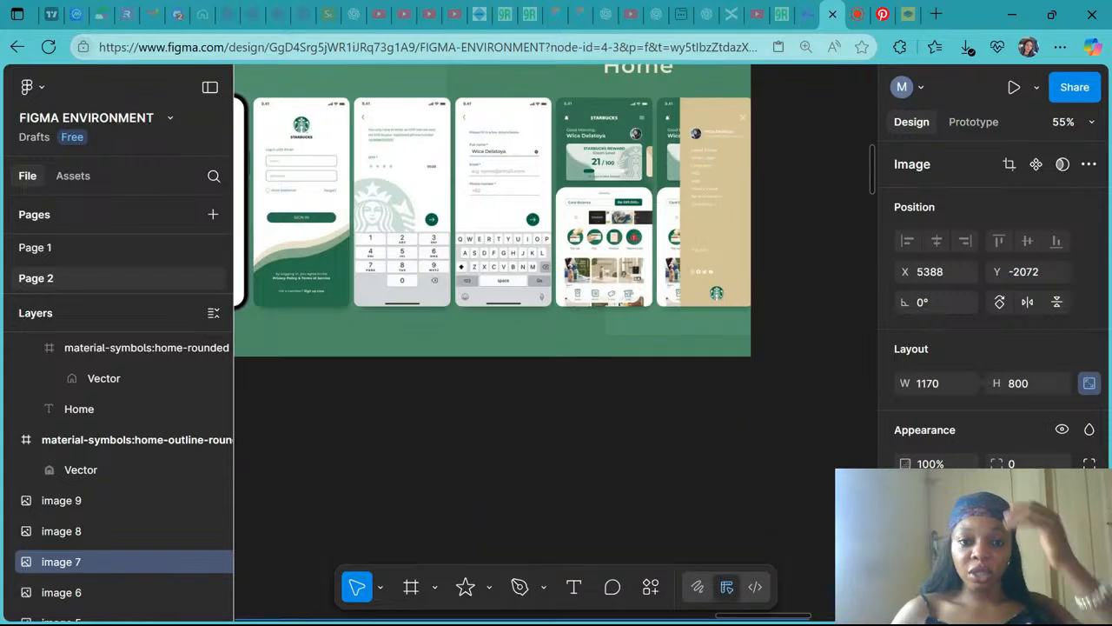
{"action": "scroll", "coordinate": [705, 226], "scroll_direction": "up", "scroll_amount": 5}
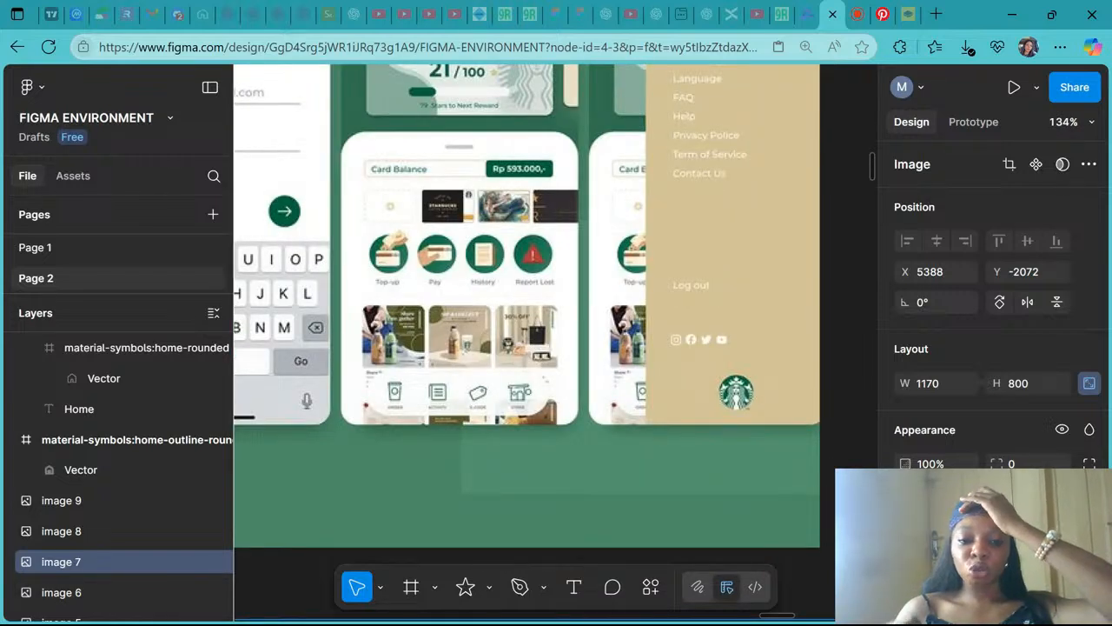
{"action": "scroll", "coordinate": [541, 330], "scroll_direction": "left", "scroll_amount": 1}
{"action": "scroll", "coordinate": [542, 331], "scroll_direction": "down", "scroll_amount": 1}
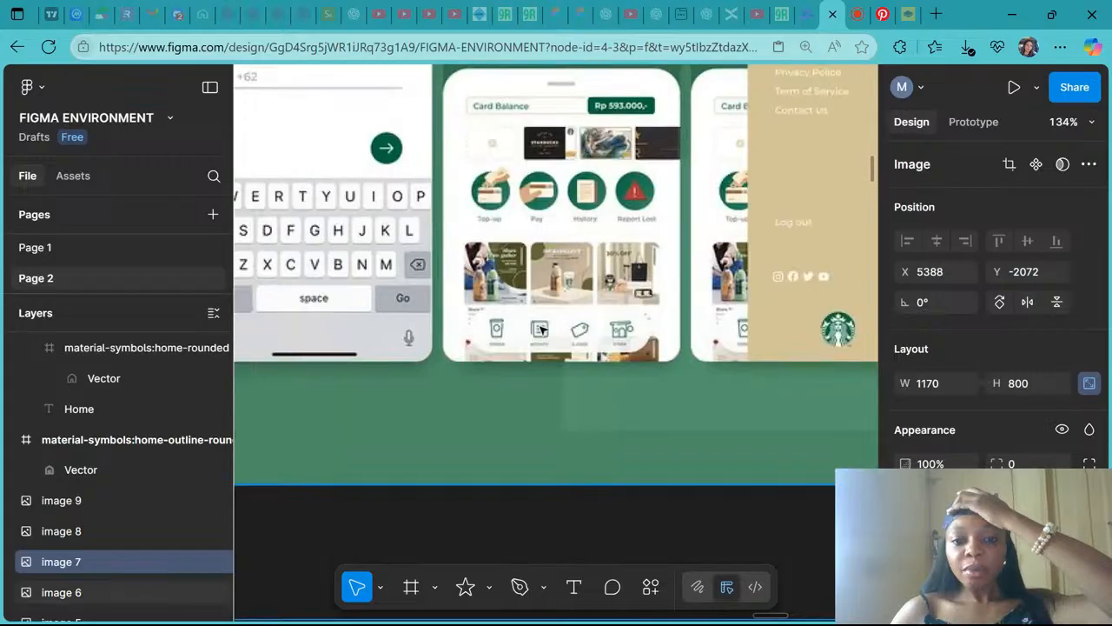
{"action": "scroll", "coordinate": [542, 331], "scroll_direction": "up", "scroll_amount": 5}
{"action": "scroll", "coordinate": [541, 330], "scroll_direction": "down", "scroll_amount": 3}
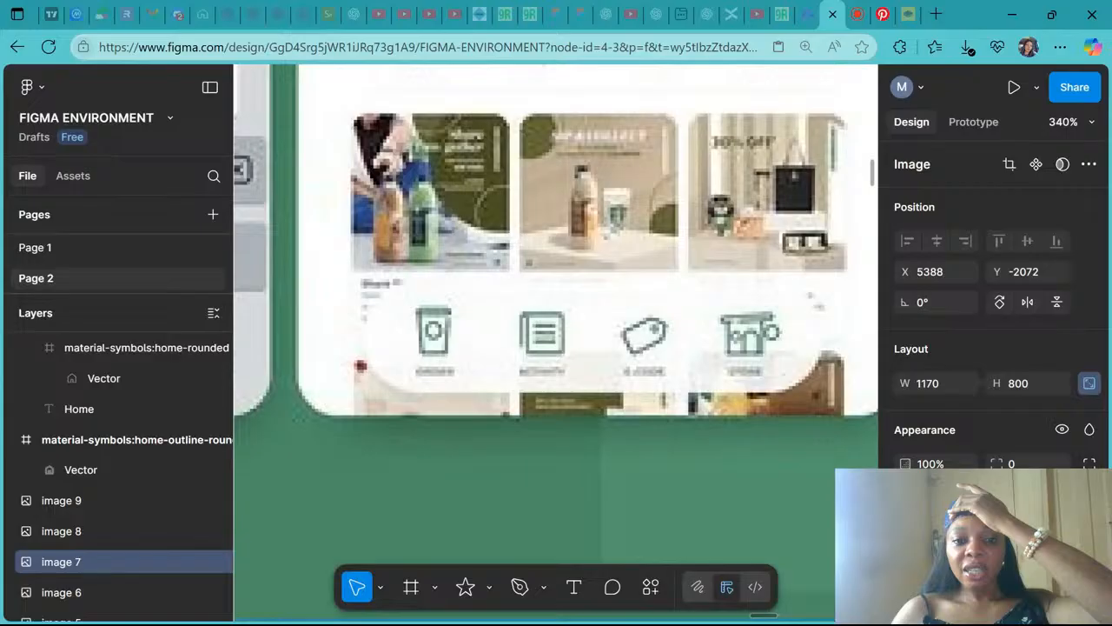
- Examine the bottom navigation bar of the dark brown coffee app reference design up close
{"action": "scroll", "coordinate": [536, 325], "scroll_direction": "down", "scroll_amount": 2}
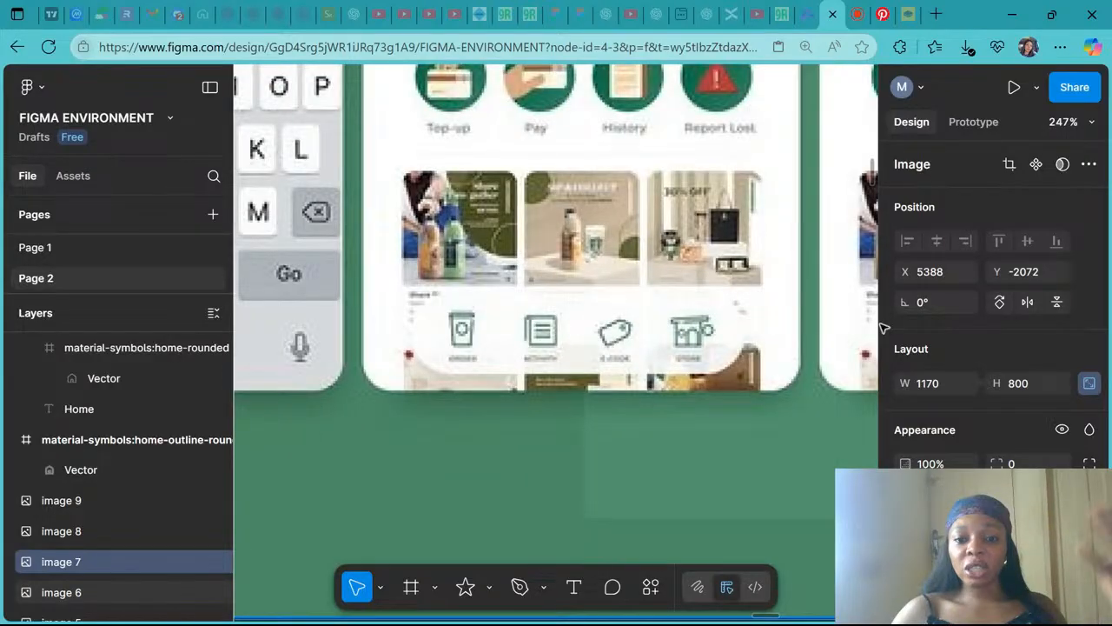
{"action": "key", "text": "shift+1"}
{"action": "scroll", "coordinate": [574, 294], "scroll_direction": "down", "scroll_amount": 3}
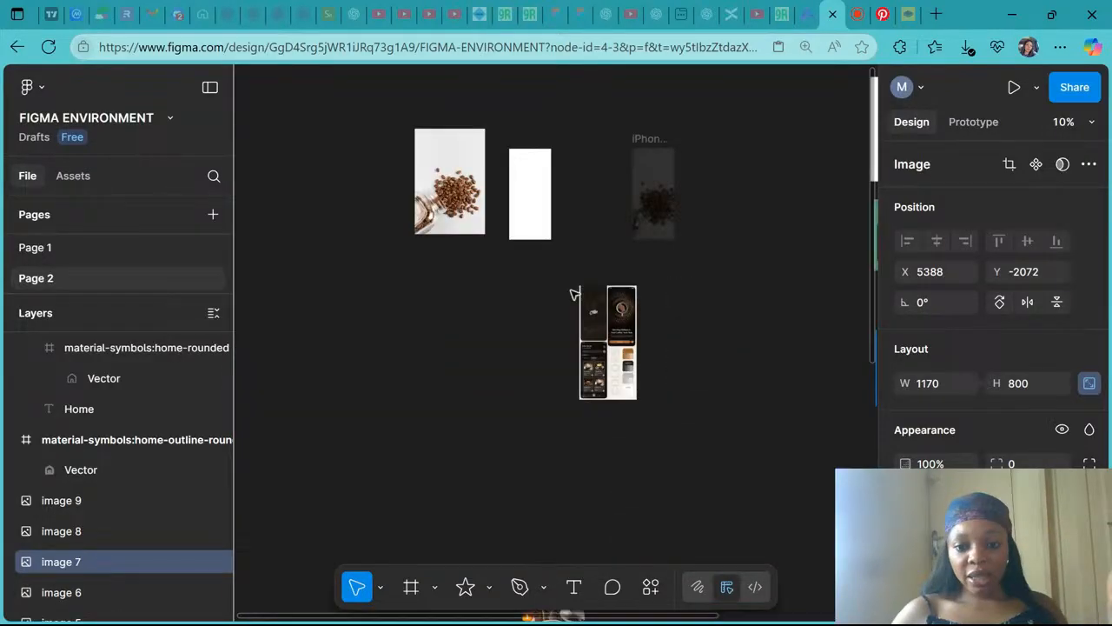
{"action": "scroll", "coordinate": [607, 378], "scroll_direction": "up", "scroll_amount": 5}
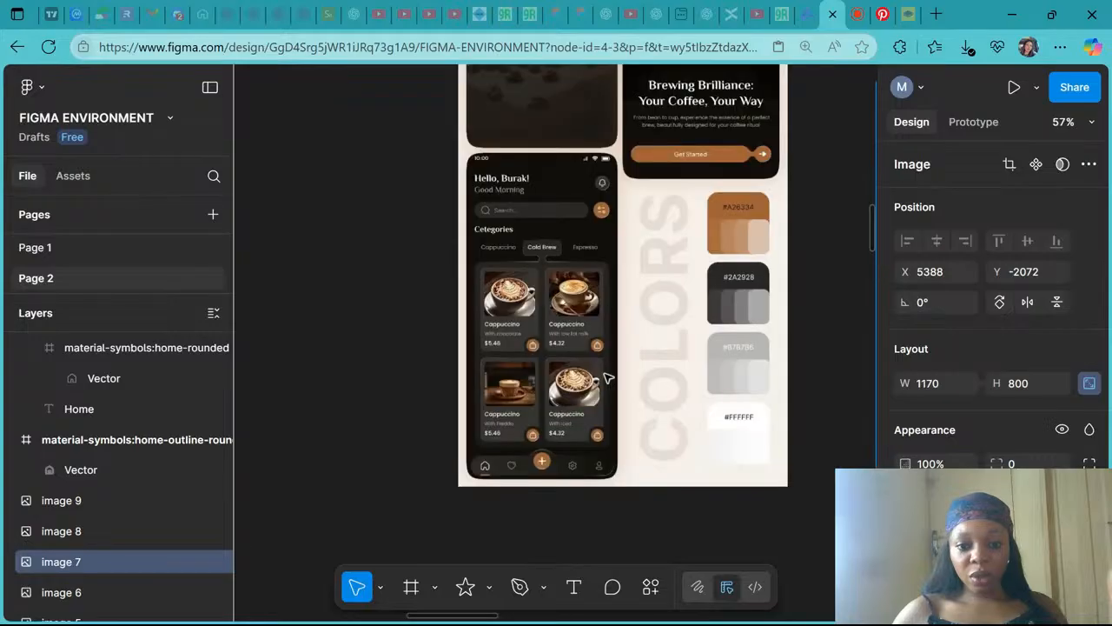
{"action": "scroll", "coordinate": [607, 378], "scroll_direction": "up", "scroll_amount": 5}
{"action": "scroll", "coordinate": [608, 378], "scroll_direction": "down", "scroll_amount": 1}
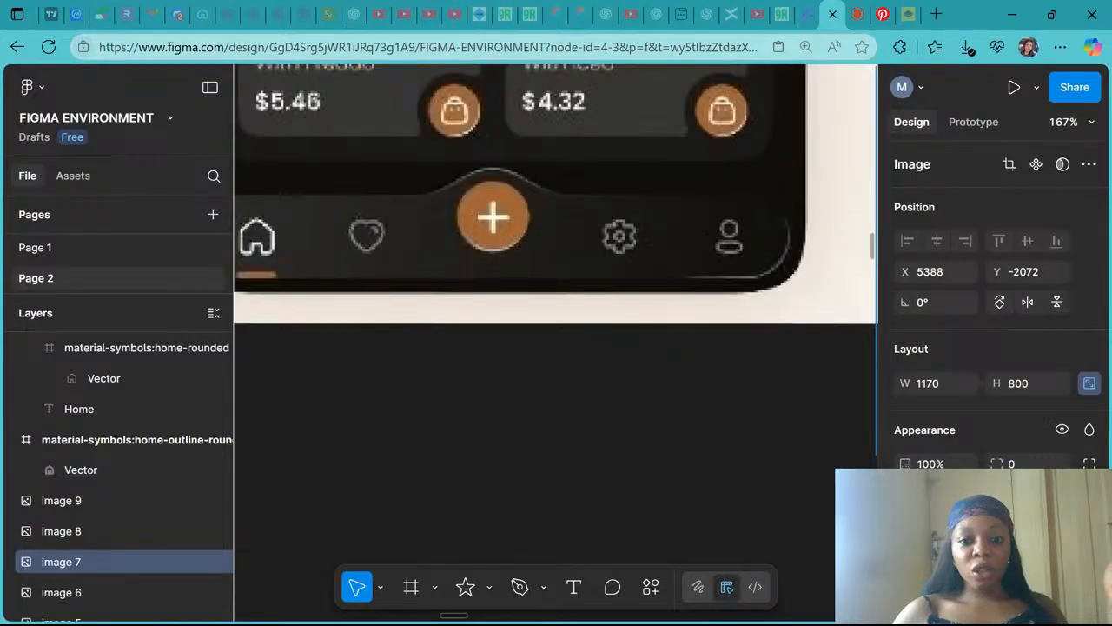
{"action": "scroll", "coordinate": [370, 372], "scroll_direction": "up", "scroll_amount": 2}
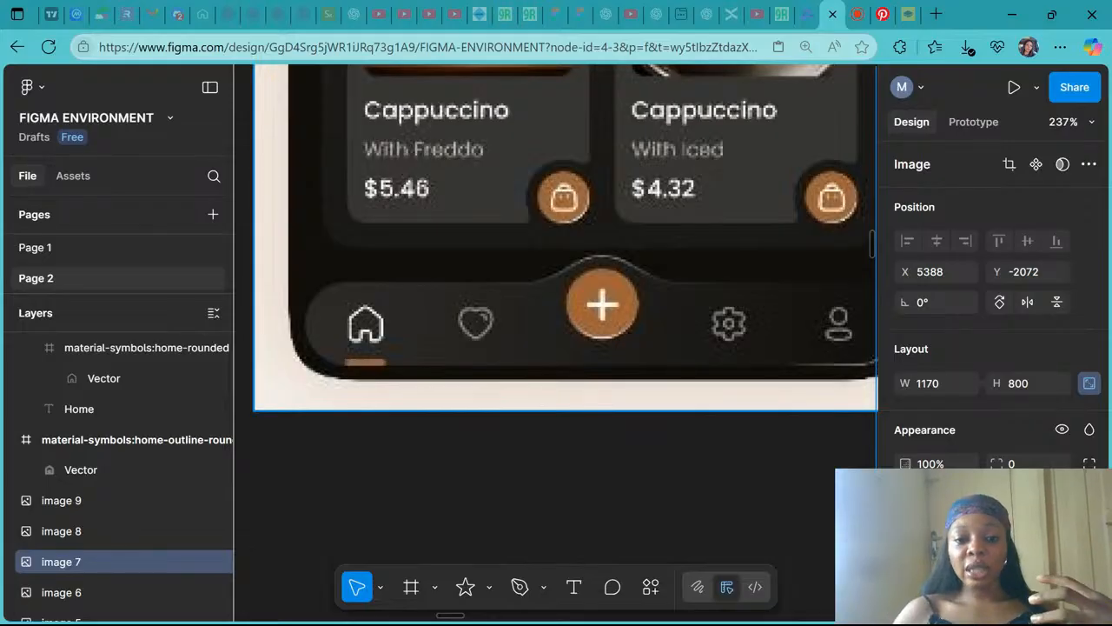
{"action": "scroll", "coordinate": [755, 348], "scroll_direction": "down", "scroll_amount": 5, "text": "ctrl"}
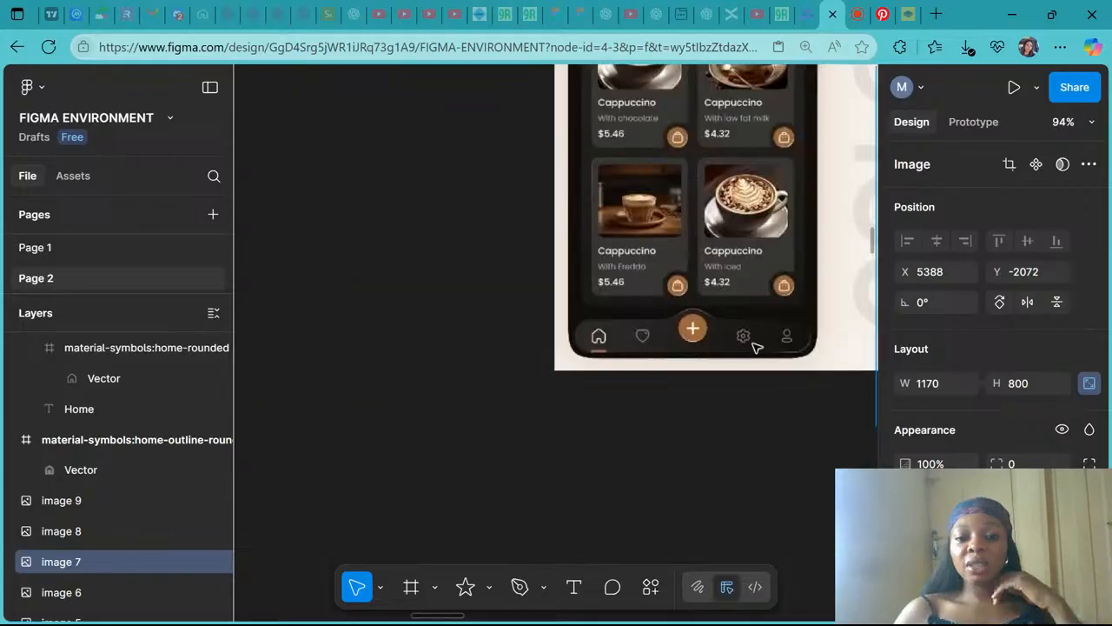
{"action": "scroll", "coordinate": [754, 348], "scroll_direction": "right", "scroll_amount": 3}
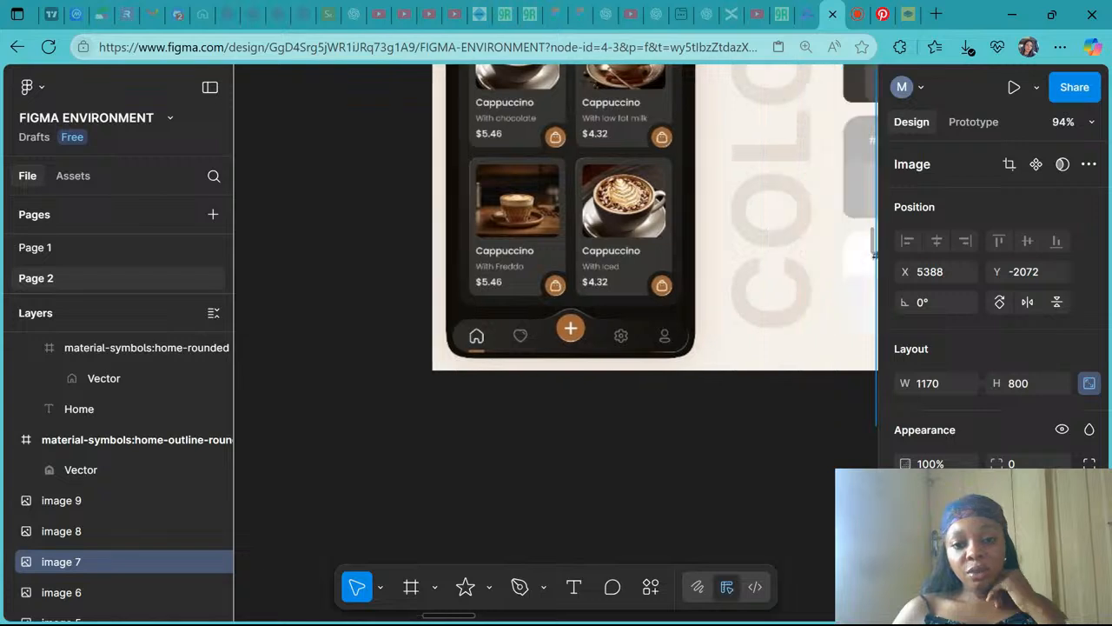
{"action": "scroll", "coordinate": [478, 342], "scroll_direction": "down", "scroll_amount": 5, "text": "ctrl"}
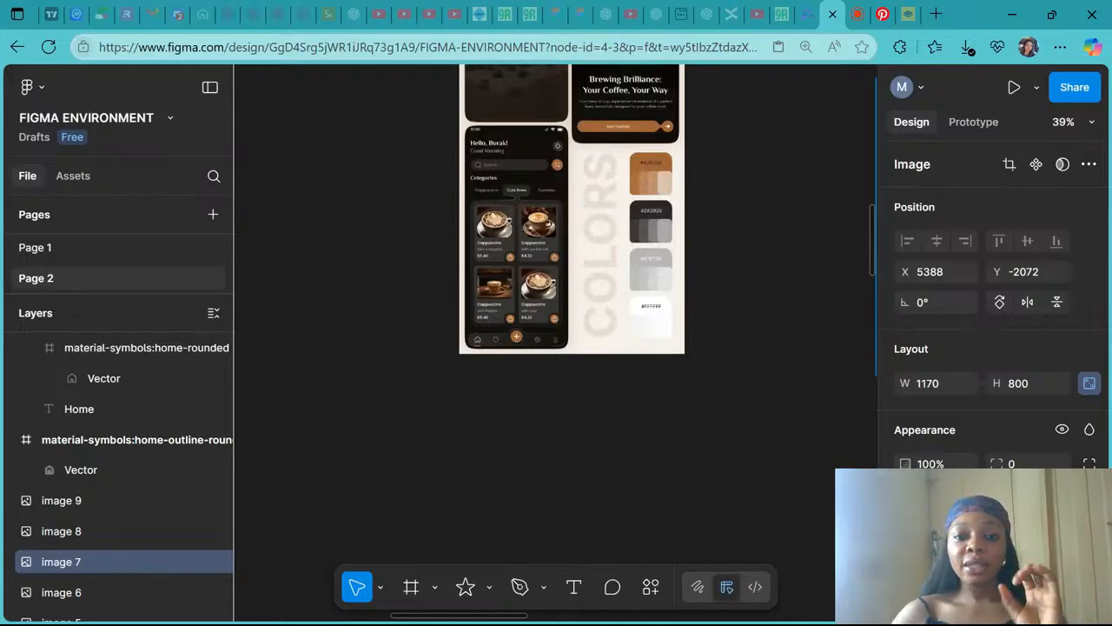
{"action": "scroll", "coordinate": [755, 342], "scroll_direction": "down", "scroll_amount": 5, "text": "ctrl"}
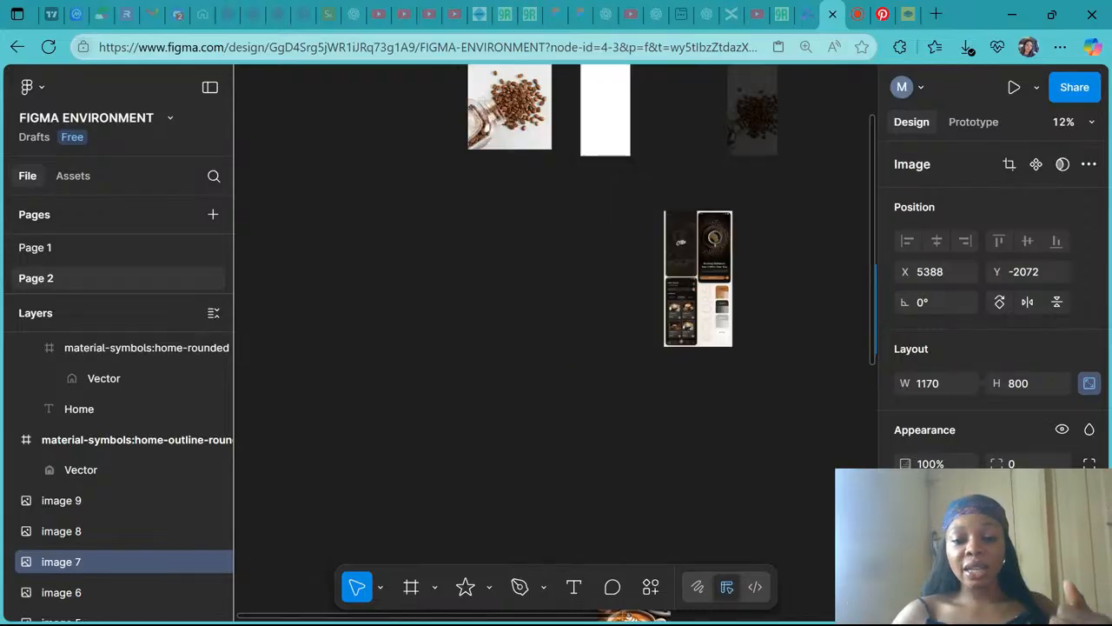
- Move the search-line icon into the centre of the rounded navigation bar
{"action": "key", "text": "shift+1"}
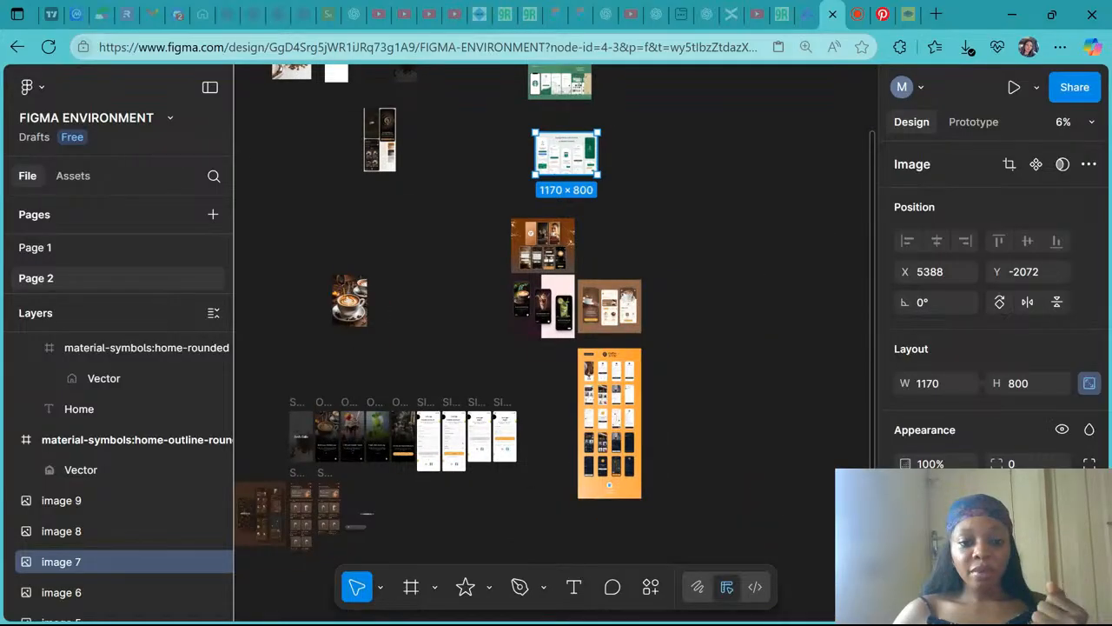
{"action": "scroll", "coordinate": [565, 261], "scroll_direction": "up", "scroll_amount": 10, "text": "ctrl"}
{"action": "scroll", "coordinate": [512, 330], "scroll_direction": "up", "scroll_amount": 3}
{"action": "scroll", "coordinate": [512, 330], "scroll_direction": "right", "scroll_amount": 3}
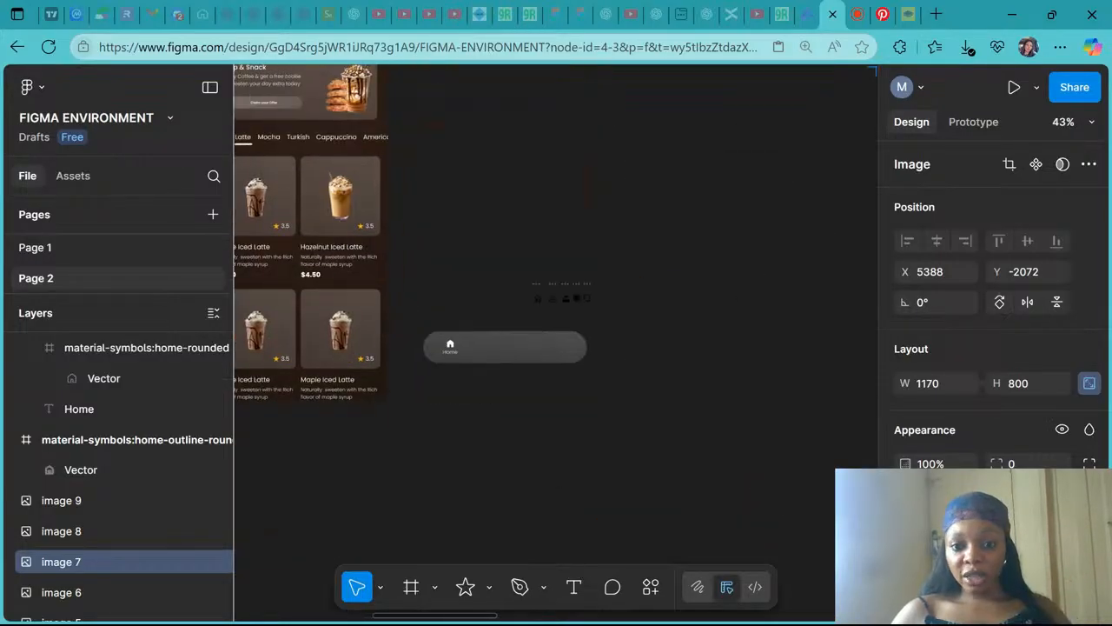
{"action": "scroll", "coordinate": [509, 330], "scroll_direction": "up", "scroll_amount": 5, "text": "ctrl"}
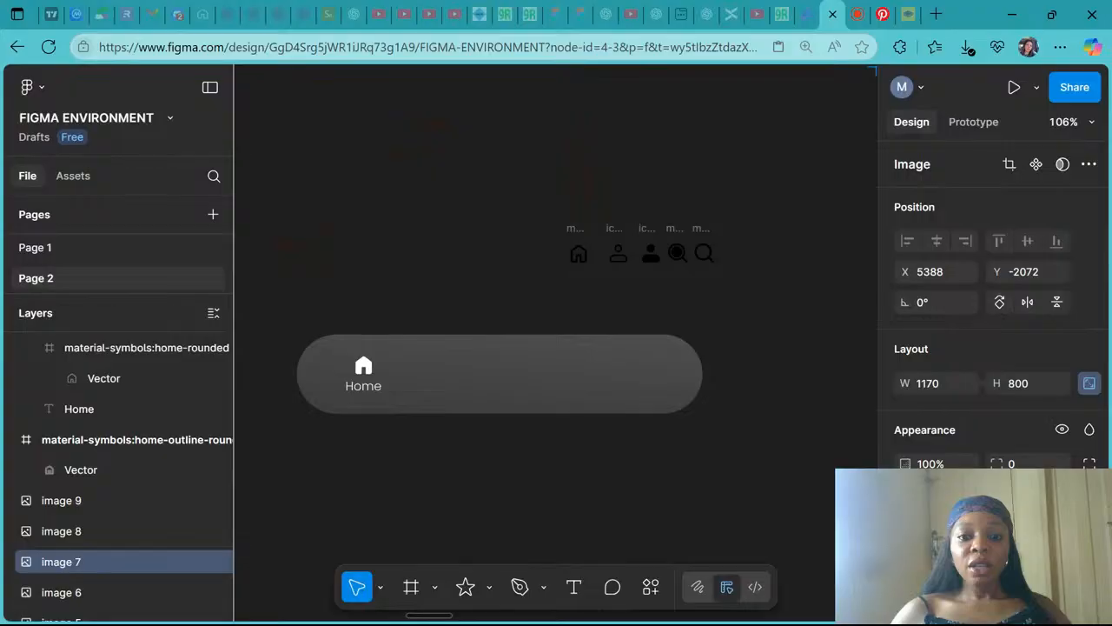
{"action": "left_click", "coordinate": [702, 234]}
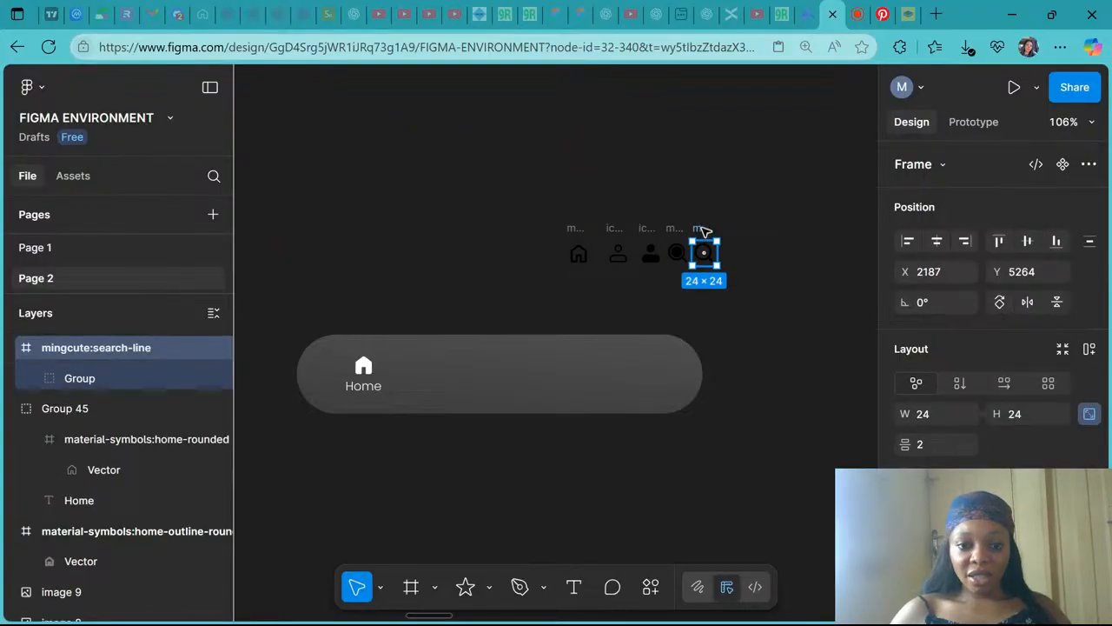
{"action": "left_click_drag", "start_coordinate": [704, 233], "coordinate": [499, 356]}
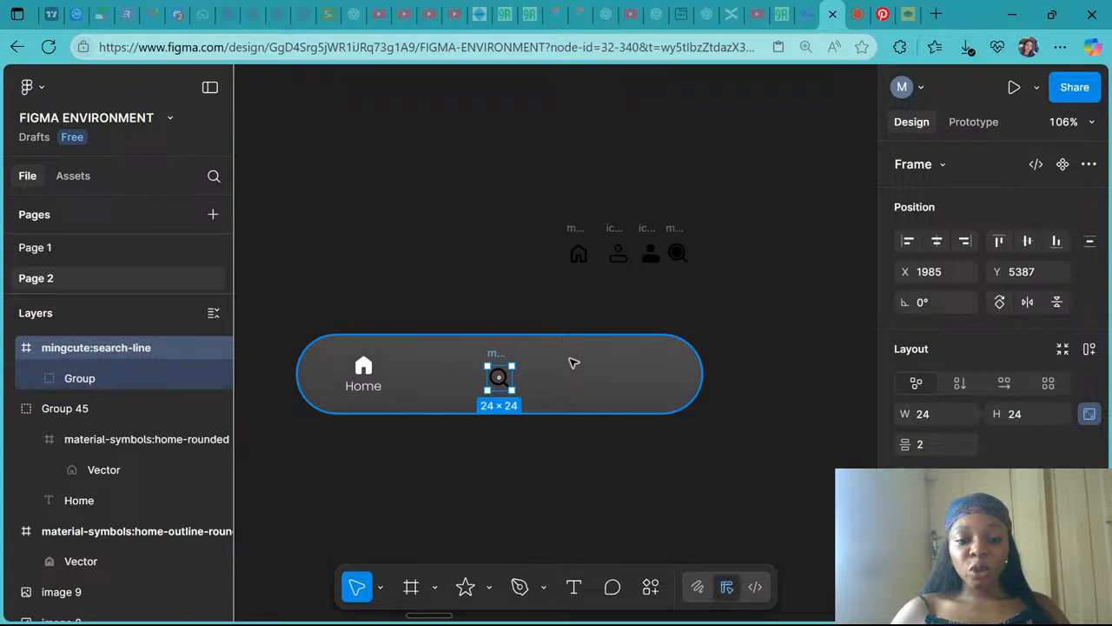
{"action": "left_click", "coordinate": [571, 362], "text": "shift"}
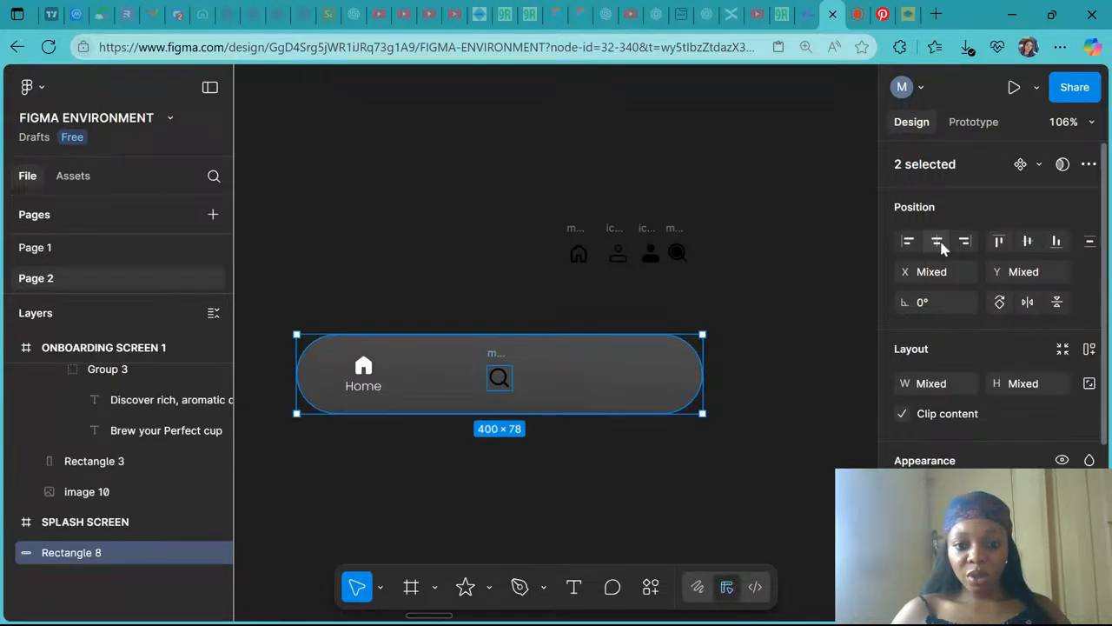
{"action": "left_click", "coordinate": [631, 375]}
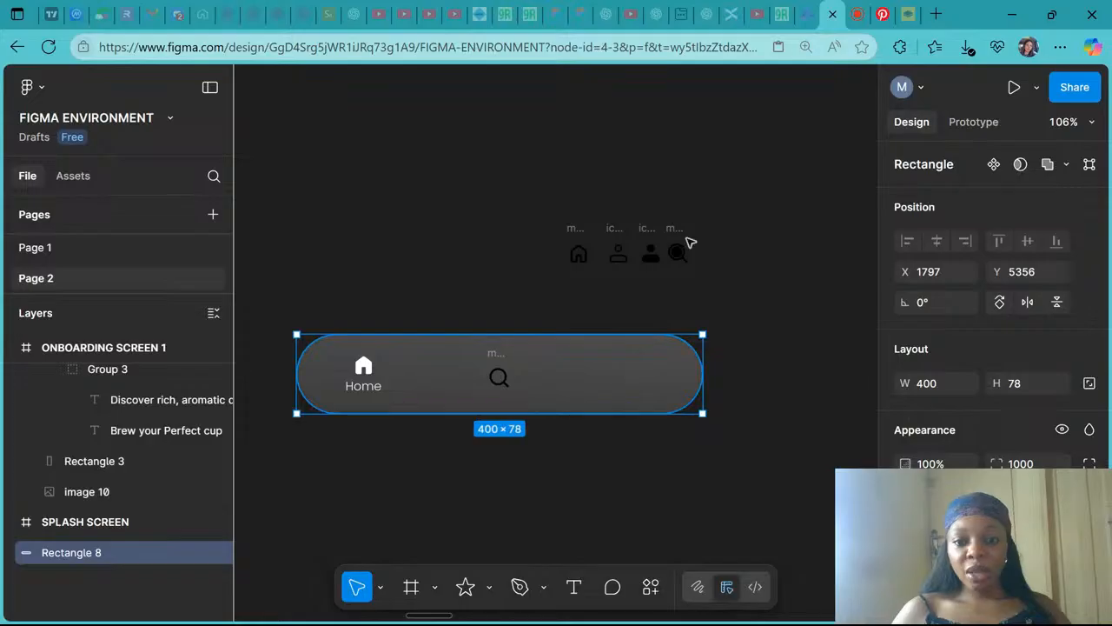
- Move the profile-light icon into the right end of the navigation bar
{"action": "left_click", "coordinate": [618, 232]}
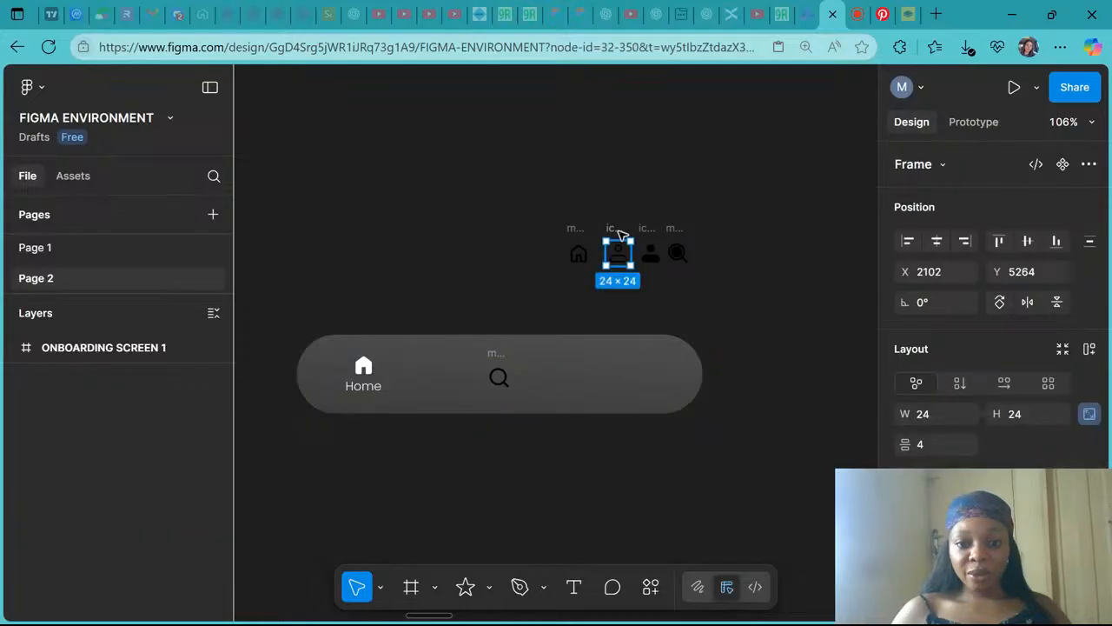
{"action": "left_click_drag", "start_coordinate": [618, 233], "coordinate": [661, 354]}
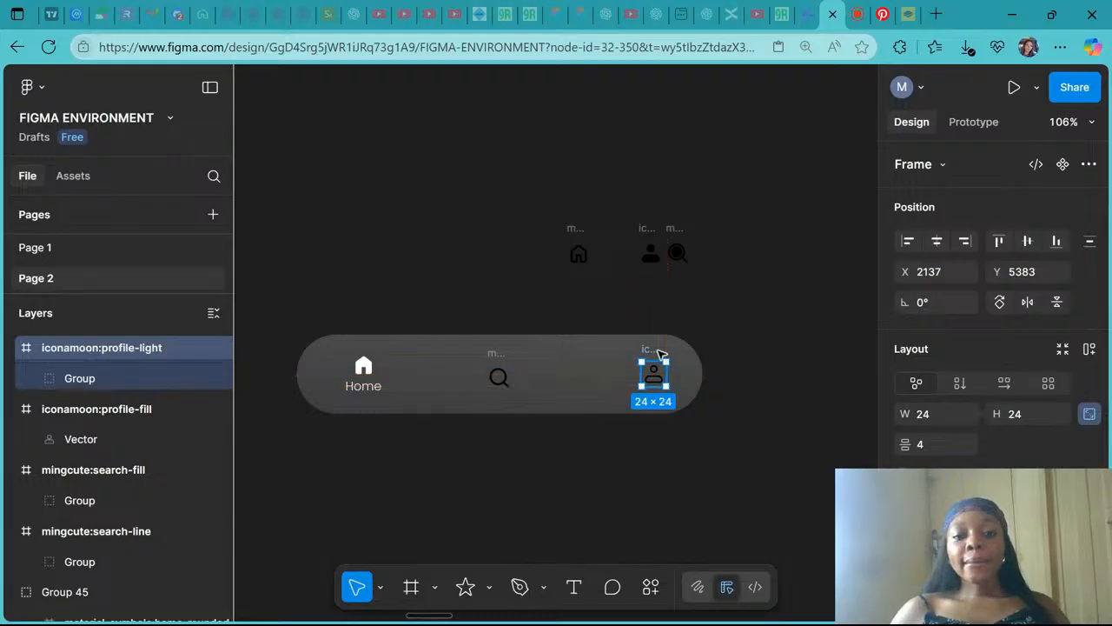
- Examine the navigation bars of the Arbuckles coffee app reference screens
{"action": "scroll", "coordinate": [660, 355], "scroll_direction": "down", "scroll_amount": 5}
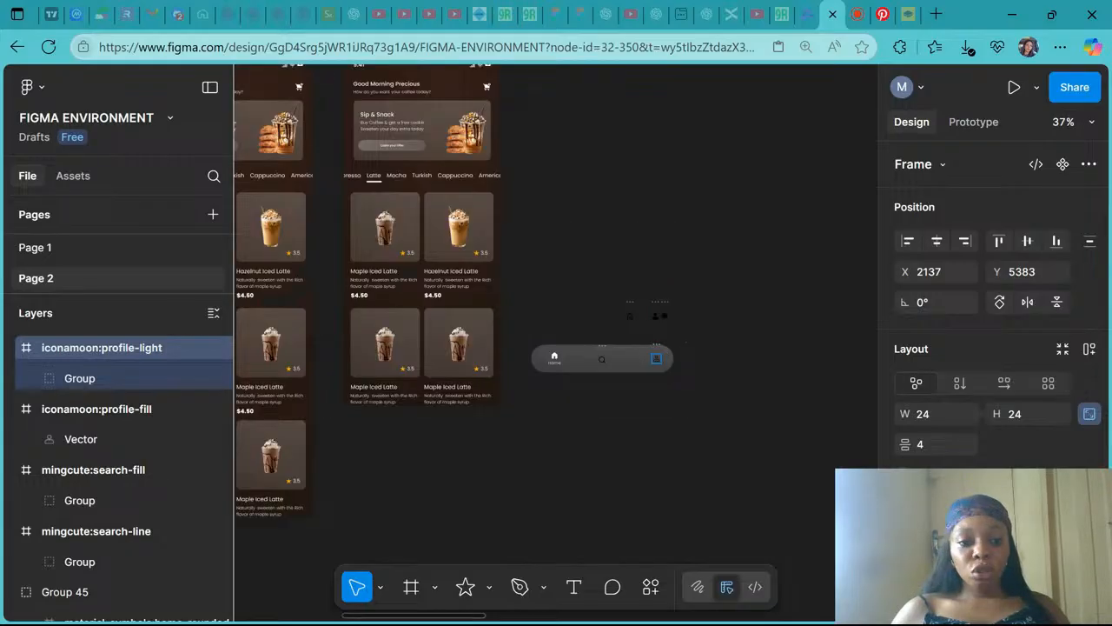
{"action": "scroll", "coordinate": [557, 330], "scroll_direction": "left", "scroll_amount": 5}
{"action": "scroll", "coordinate": [668, 351], "scroll_direction": "right", "scroll_amount": 5}
{"action": "scroll", "coordinate": [668, 351], "scroll_direction": "up", "scroll_amount": 3}
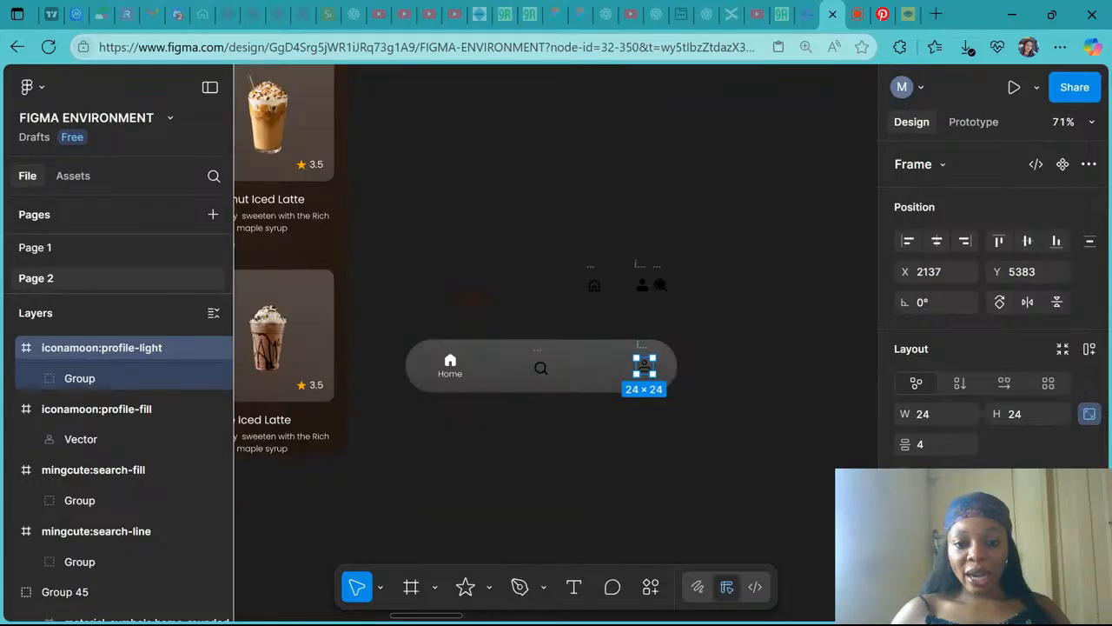
{"action": "scroll", "coordinate": [437, 382], "scroll_direction": "left", "scroll_amount": 7}
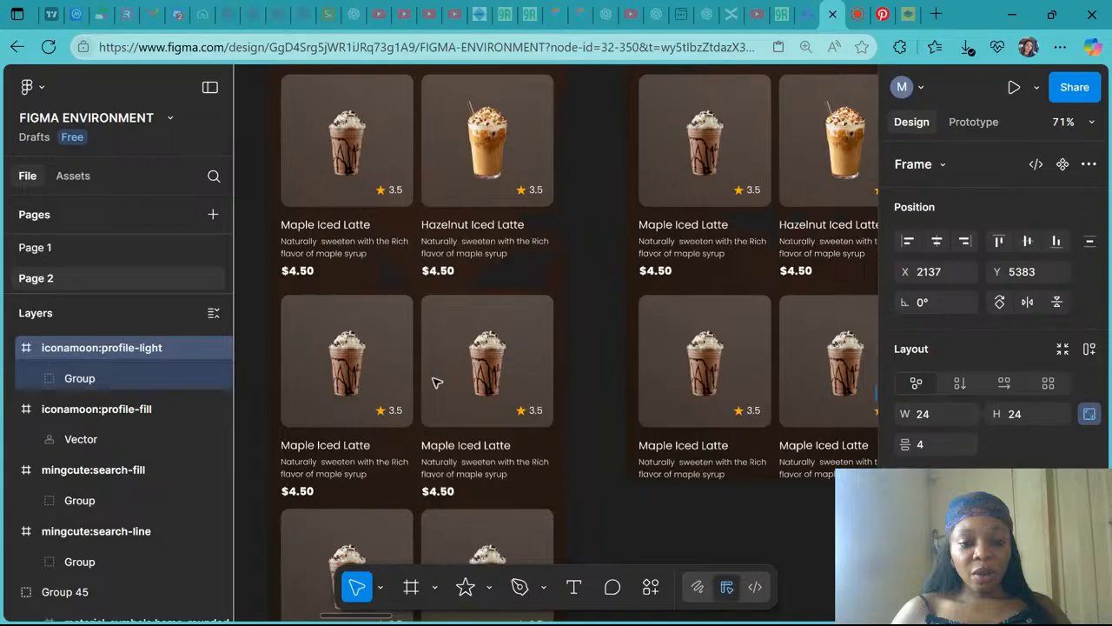
{"action": "scroll", "coordinate": [437, 382], "scroll_direction": "left", "scroll_amount": 5}
{"action": "scroll", "coordinate": [606, 227], "scroll_direction": "up", "scroll_amount": 3}
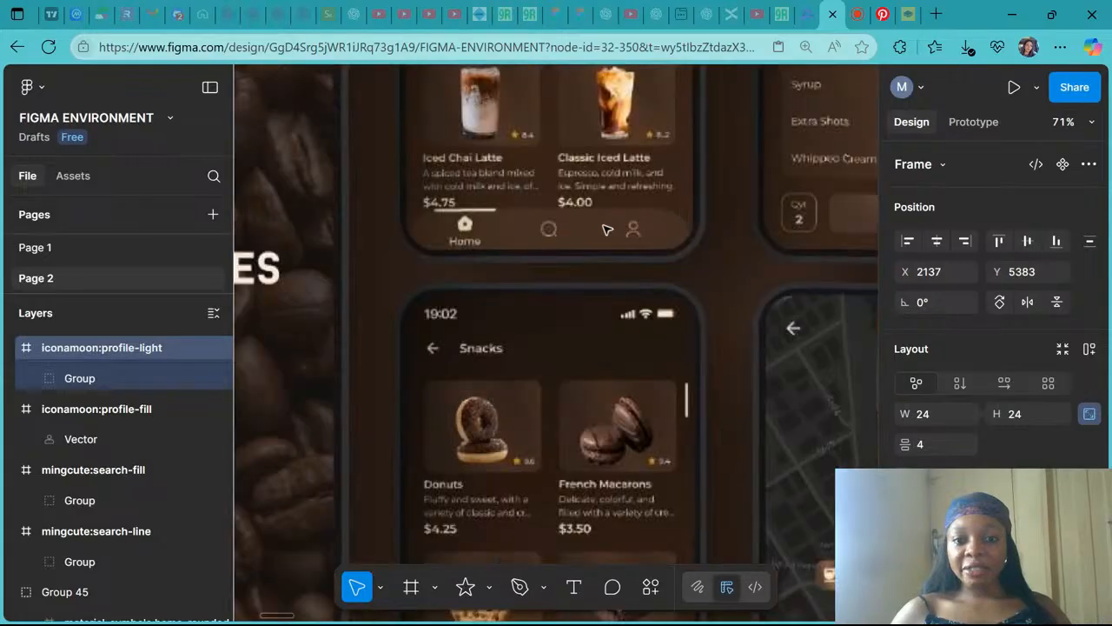
{"action": "scroll", "coordinate": [607, 228], "scroll_direction": "up", "scroll_amount": 2}
{"action": "scroll", "coordinate": [640, 238], "scroll_direction": "down", "scroll_amount": 5}
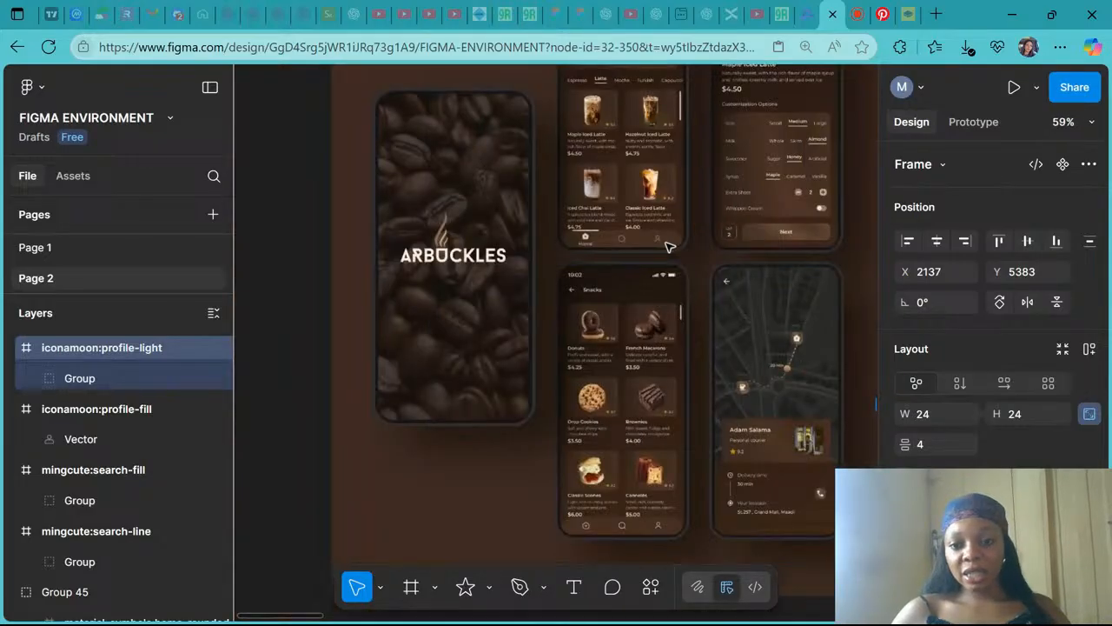
- Select the search and profile icons together and align their vertical centres
{"action": "scroll", "coordinate": [568, 251], "scroll_direction": "up", "scroll_amount": 5}
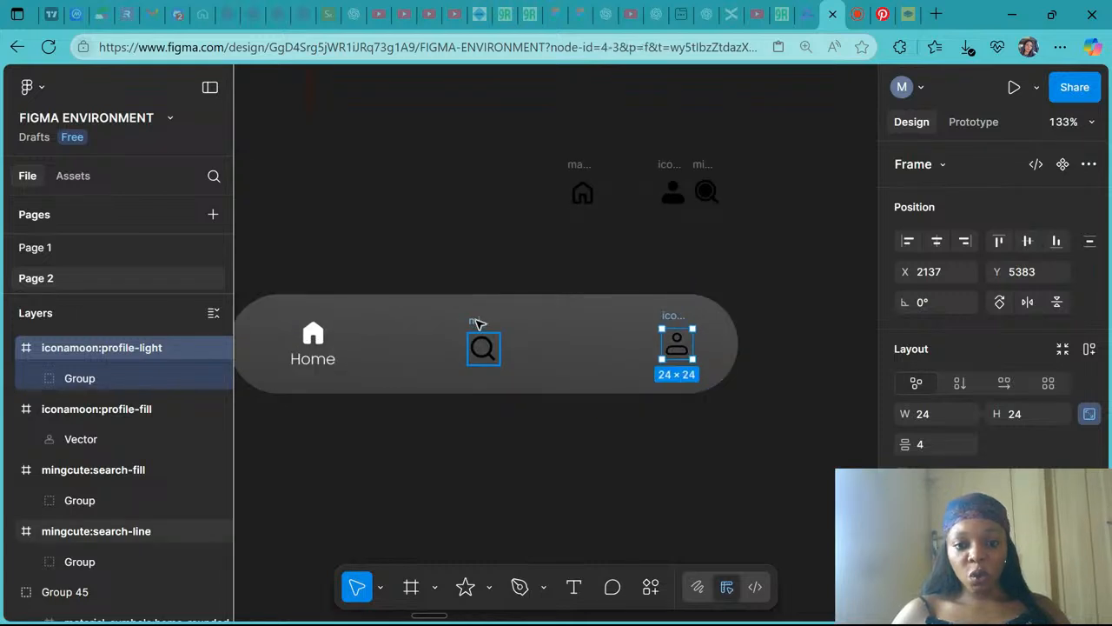
{"action": "left_click", "coordinate": [477, 323], "text": "shift"}
{"action": "scroll", "coordinate": [1071, 253], "scroll_direction": "up", "scroll_amount": 2}
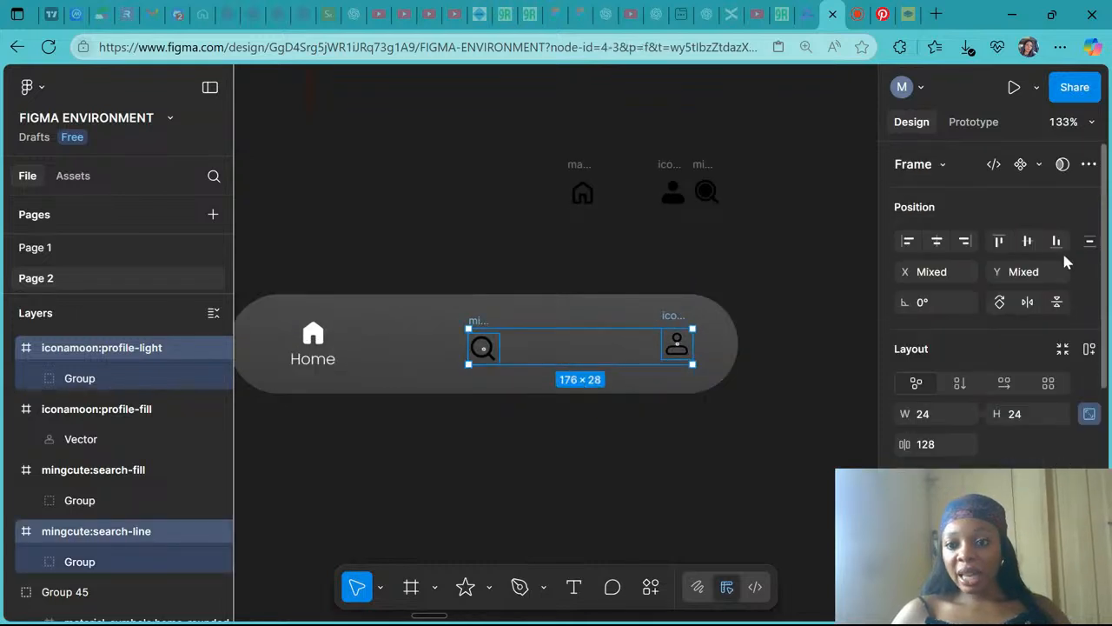
{"action": "left_click", "coordinate": [1028, 242]}
- Change the selection colour of the search and profile icons to FFFFF0
{"action": "scroll", "coordinate": [1013, 409], "scroll_direction": "down", "scroll_amount": 1}
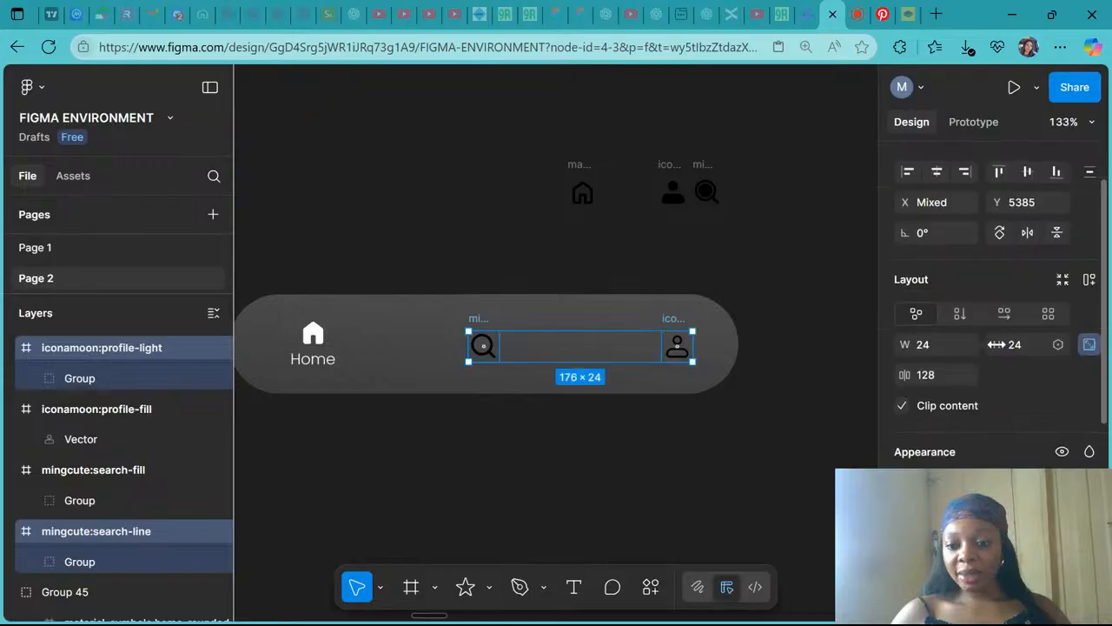
{"action": "scroll", "coordinate": [938, 379], "scroll_direction": "down", "scroll_amount": 4}
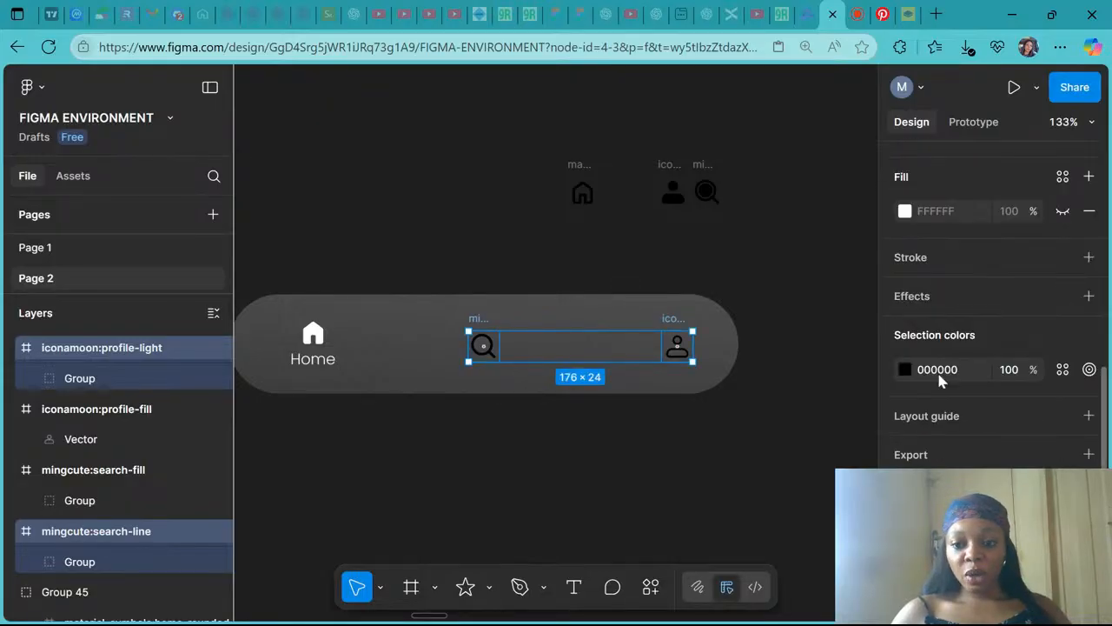
{"action": "left_click", "coordinate": [939, 375]}
{"action": "type", "text": "ffff"}
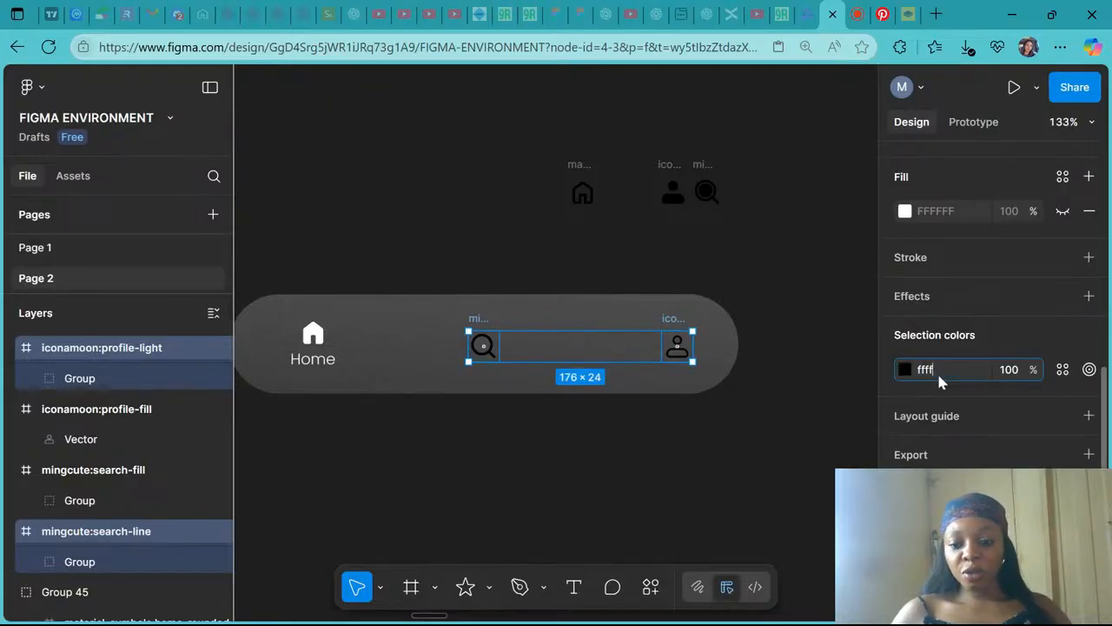
{"action": "type", "text": "f0"}
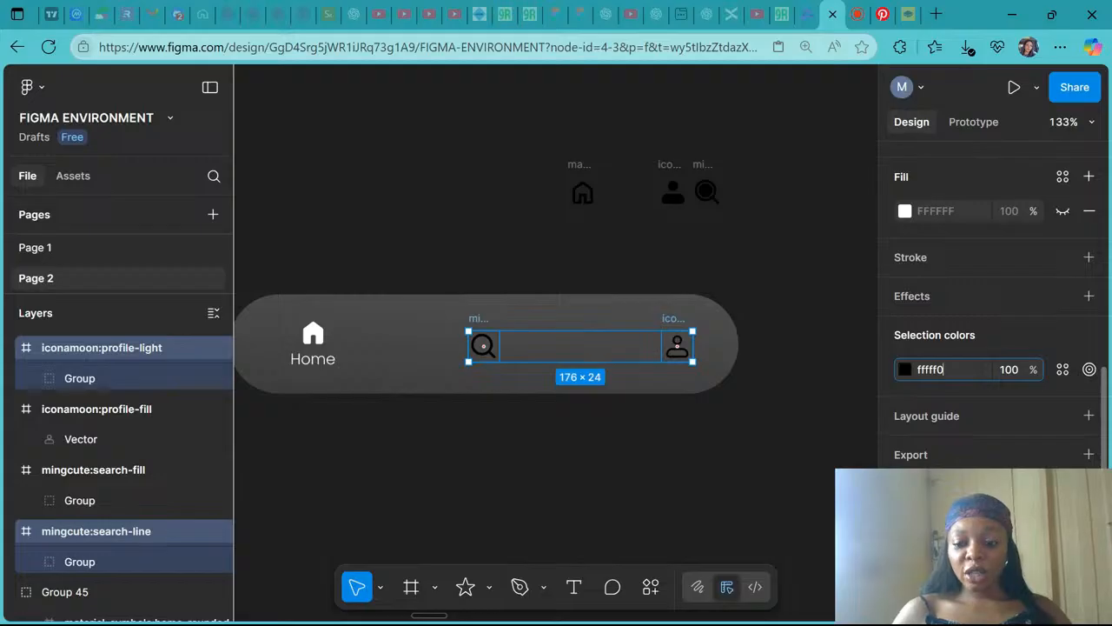
{"action": "key", "text": "Return"}
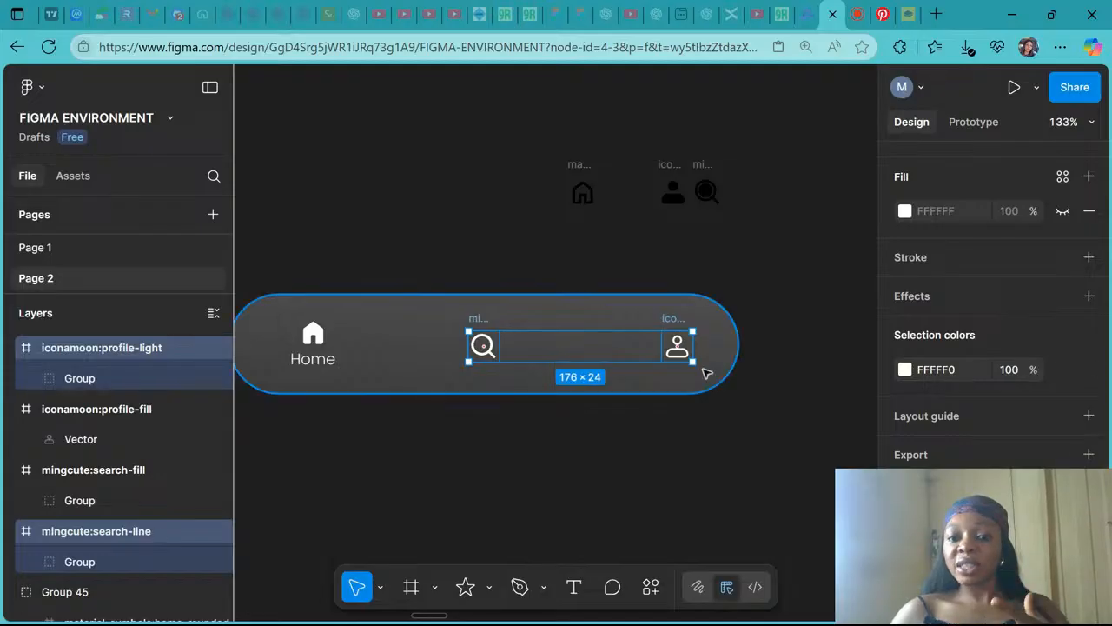
- Compare the home icon and label with the search and profile icons in the navigation bar
{"action": "scroll", "coordinate": [706, 373], "scroll_direction": "up", "scroll_amount": 3}
{"action": "scroll", "coordinate": [706, 374], "scroll_direction": "left", "scroll_amount": 5}
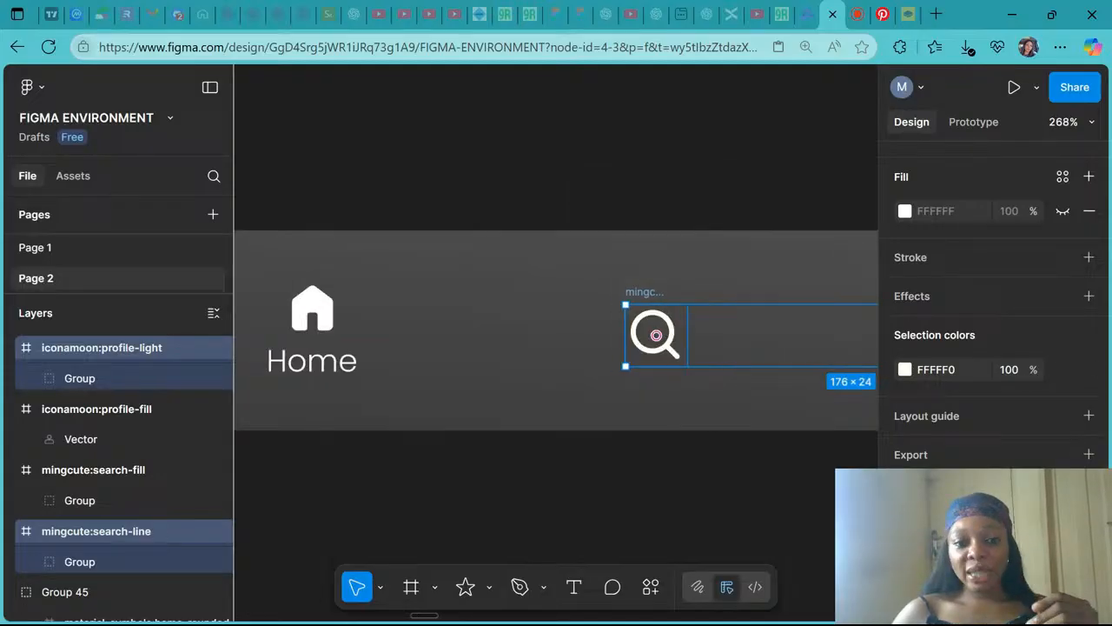
{"action": "scroll", "coordinate": [256, 301], "scroll_direction": "up", "scroll_amount": 5}
{"action": "scroll", "coordinate": [255, 300], "scroll_direction": "left", "scroll_amount": 5}
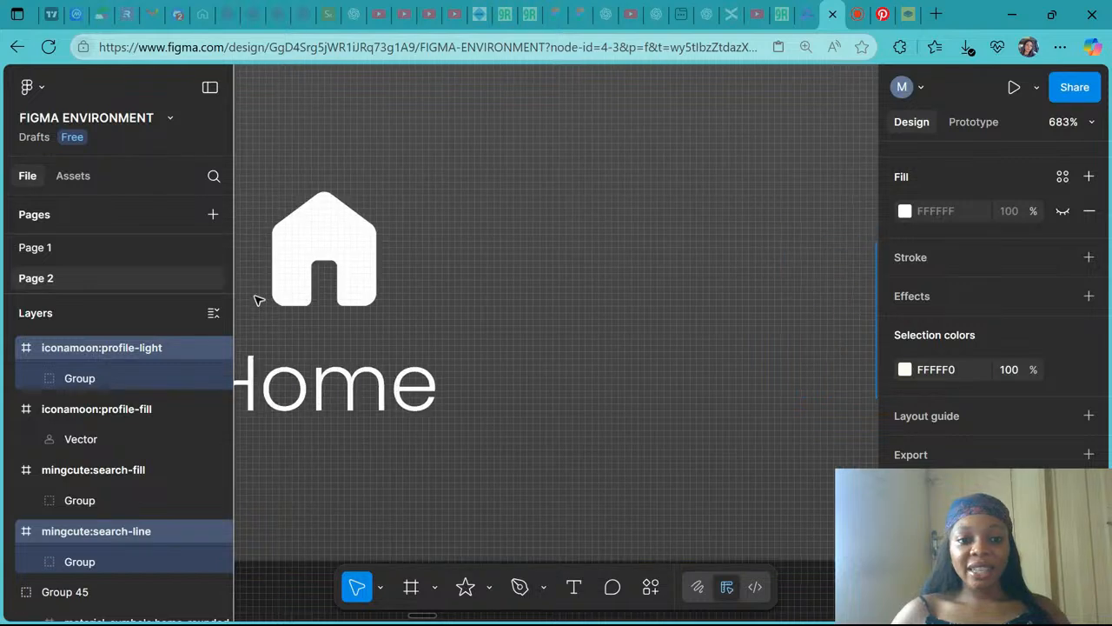
{"action": "scroll", "coordinate": [414, 287], "scroll_direction": "down", "scroll_amount": 2}
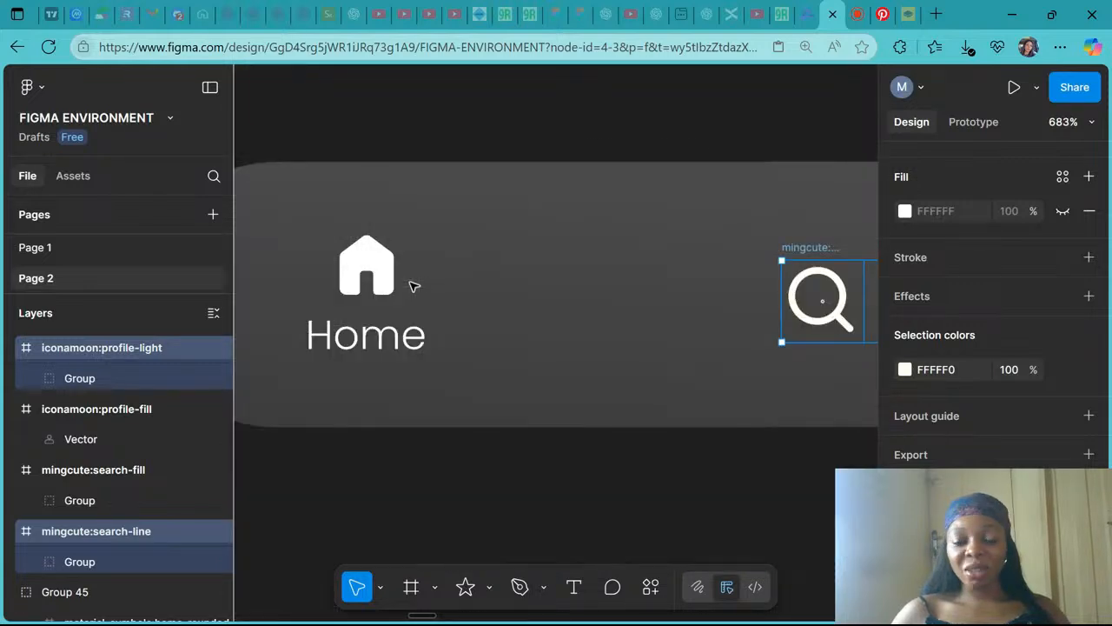
{"action": "scroll", "coordinate": [414, 286], "scroll_direction": "down", "scroll_amount": 5}
{"action": "left_click", "coordinate": [398, 298]}
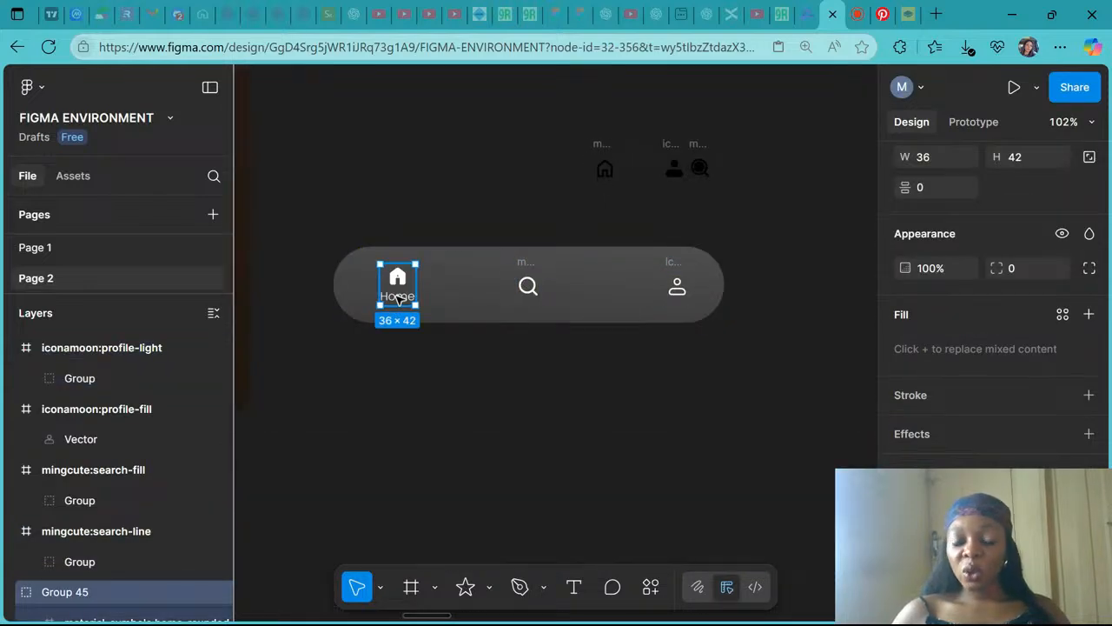
{"action": "left_click", "coordinate": [531, 274]}
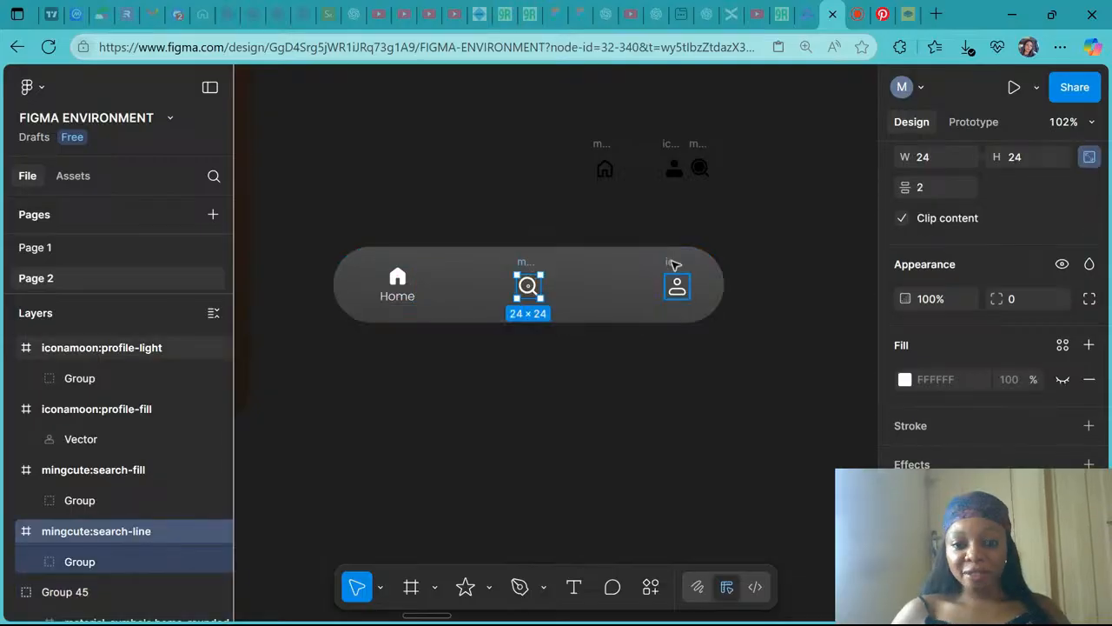
{"action": "left_click", "coordinate": [675, 264], "text": "shift"}
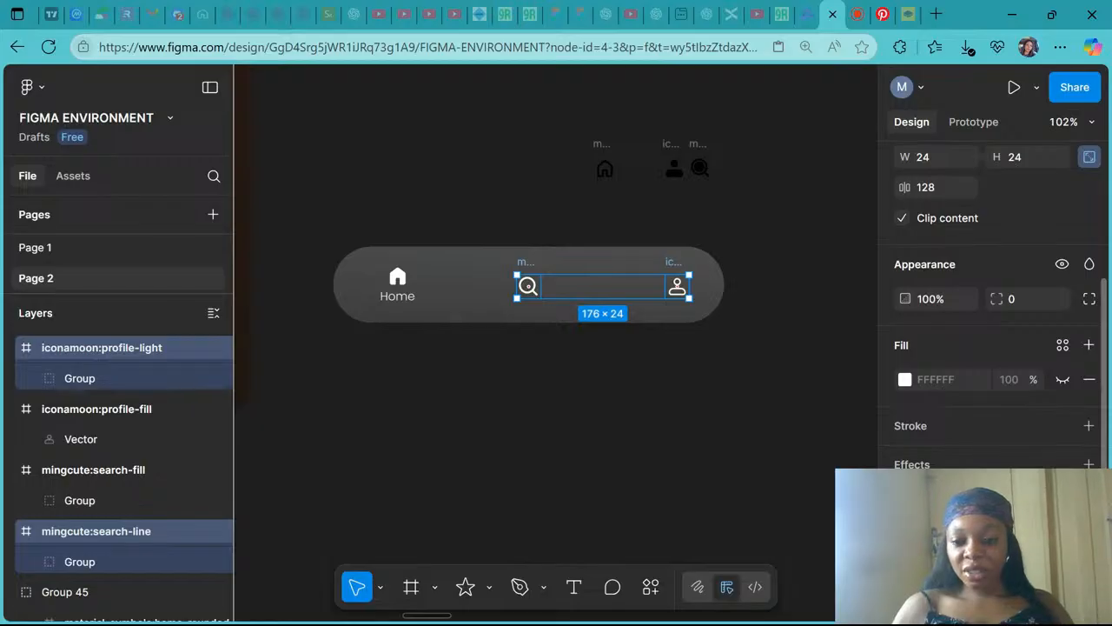
{"action": "key", "text": "Return"}
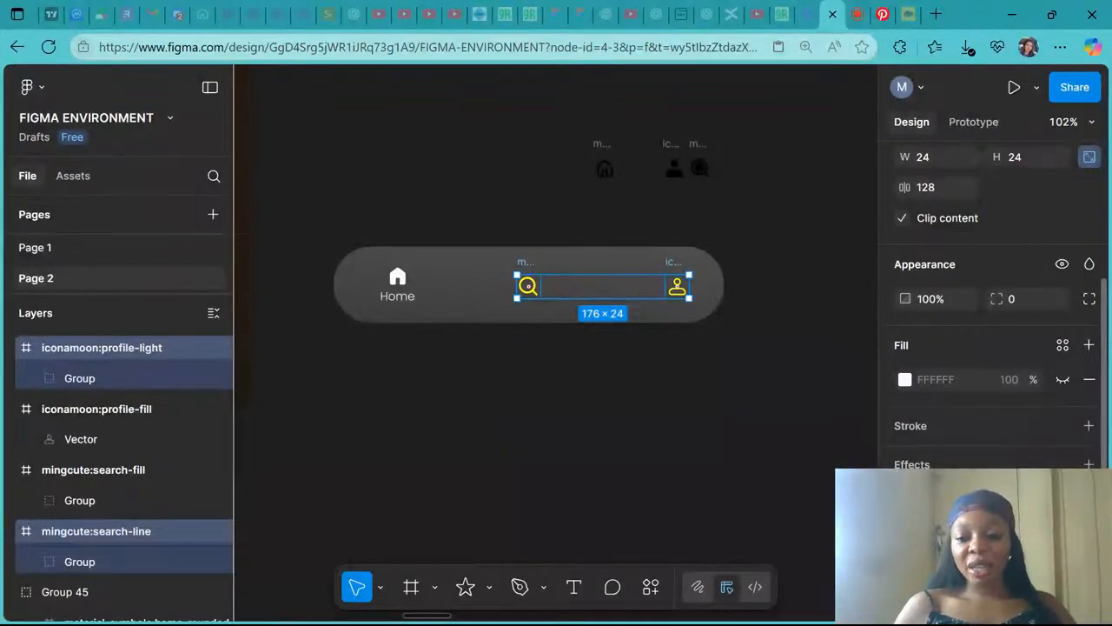
{"action": "key", "text": "Return"}
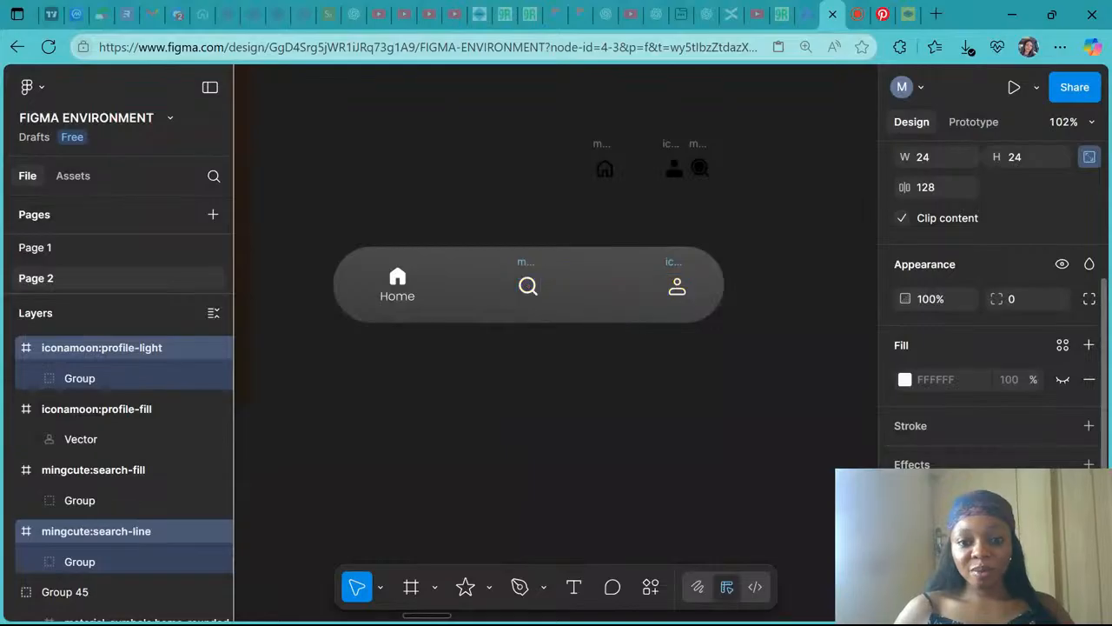
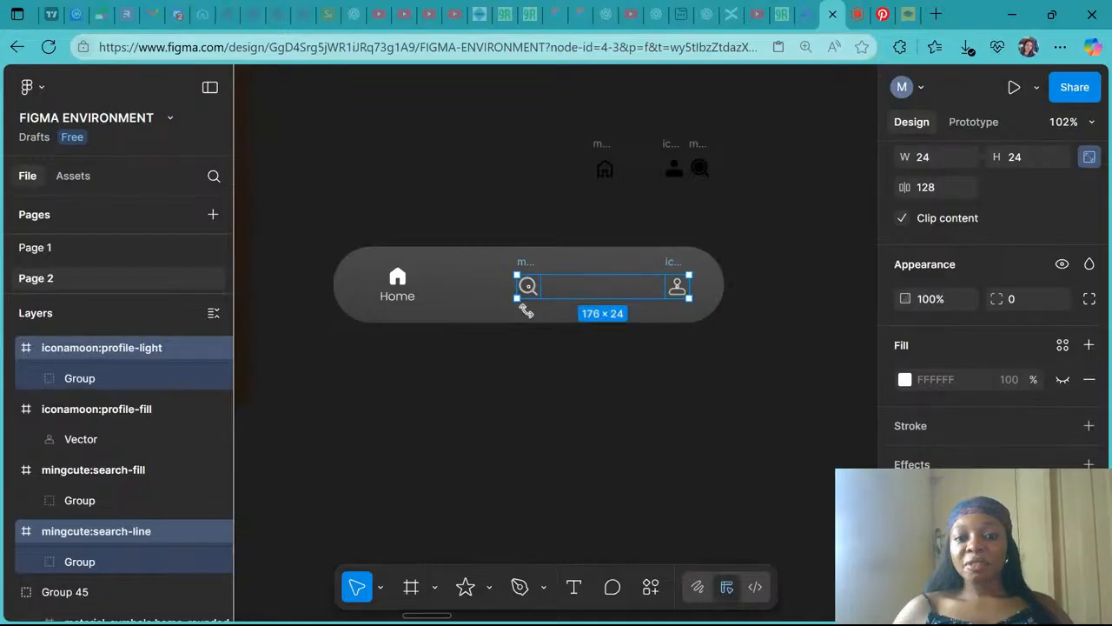
- Align the home, search and profile icons along their vertical centres and tidy up their horizontal spacing
{"action": "scroll", "coordinate": [526, 311], "scroll_direction": "down", "scroll_amount": 1}
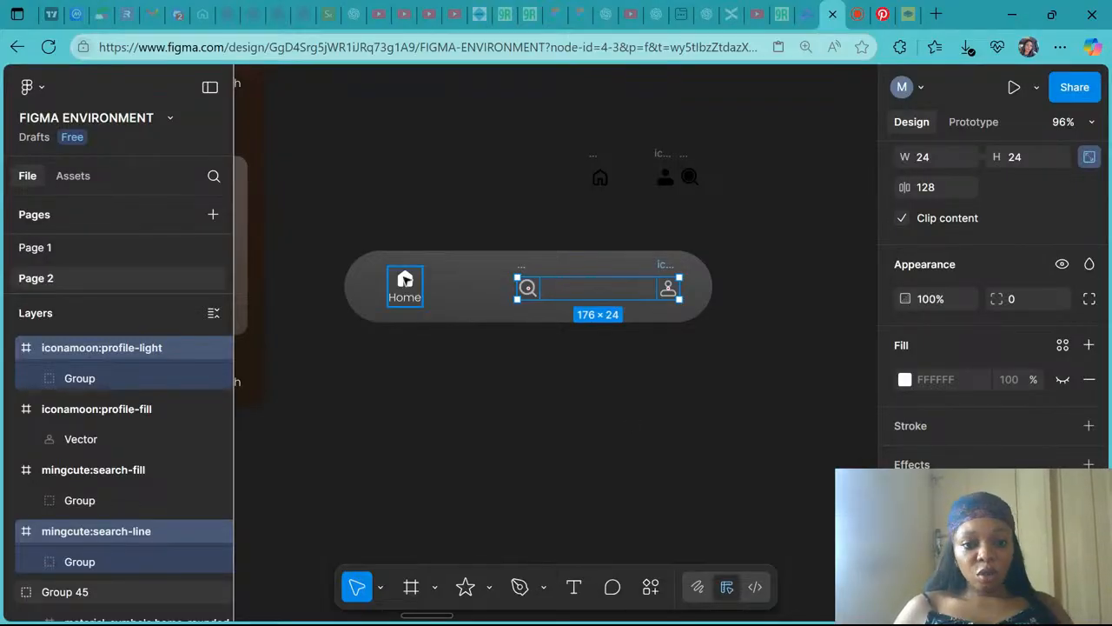
{"action": "left_click", "coordinate": [404, 280], "text": "shift"}
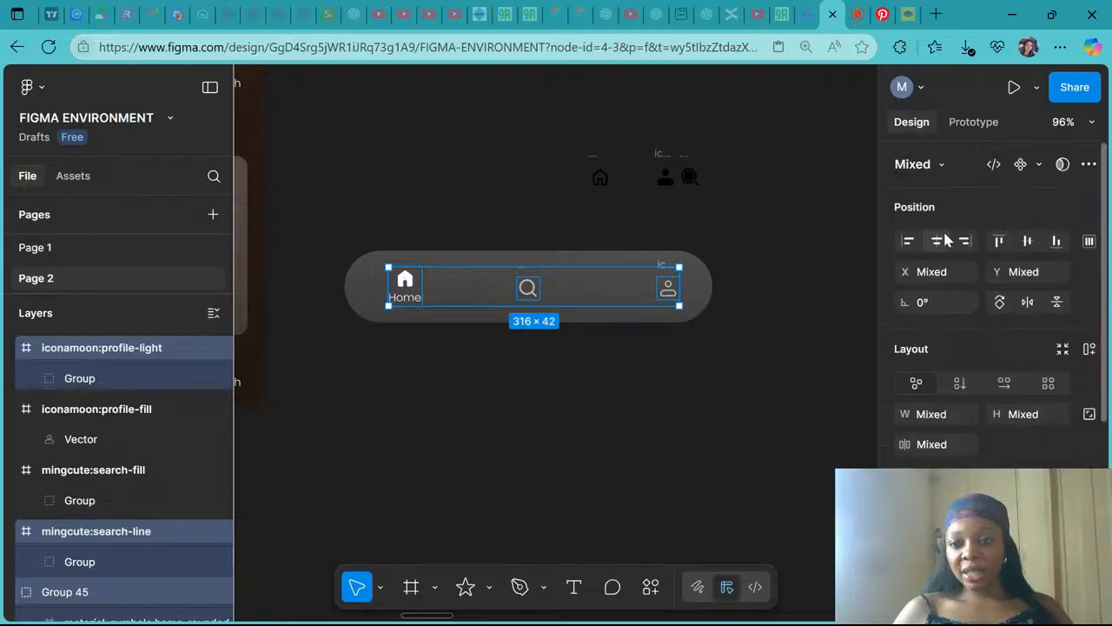
{"action": "left_click", "coordinate": [1028, 243]}
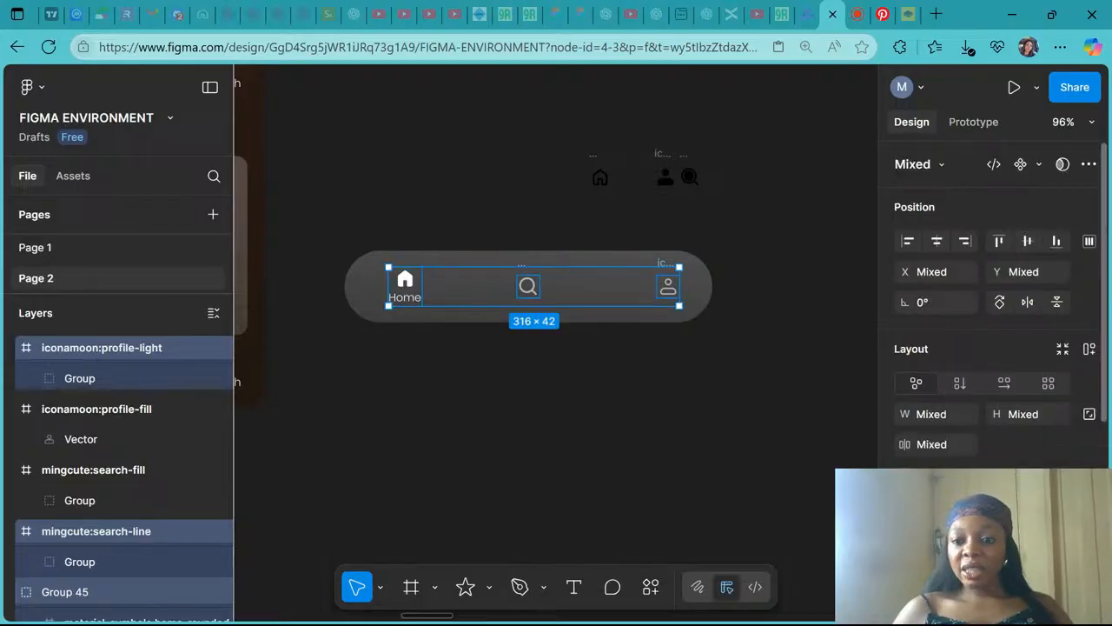
{"action": "left_click", "coordinate": [1089, 240]}
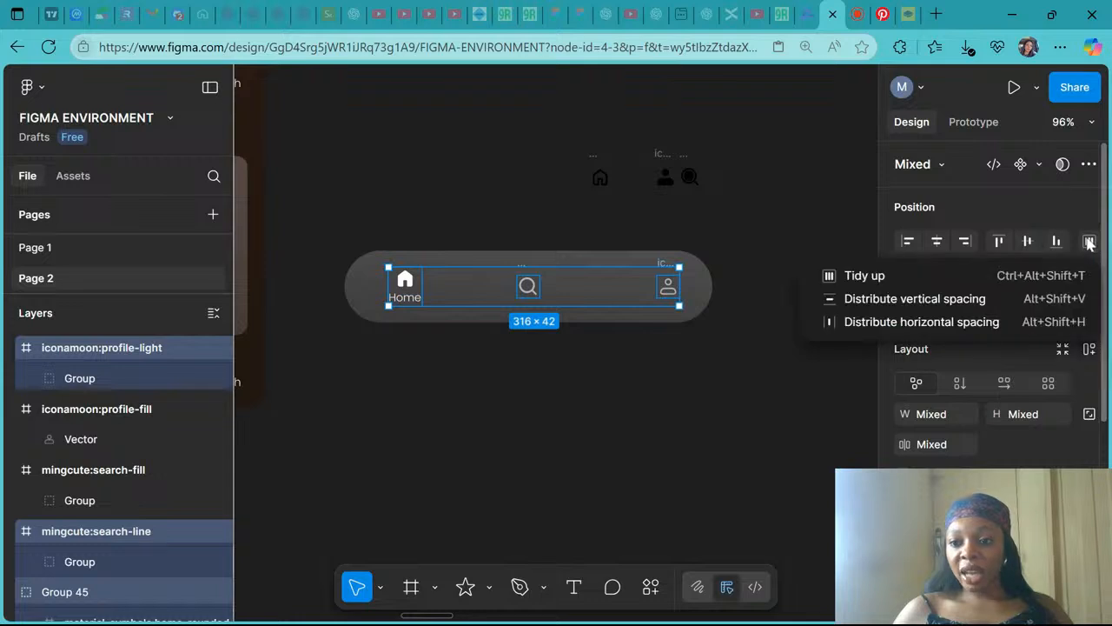
{"action": "left_click", "coordinate": [935, 283]}
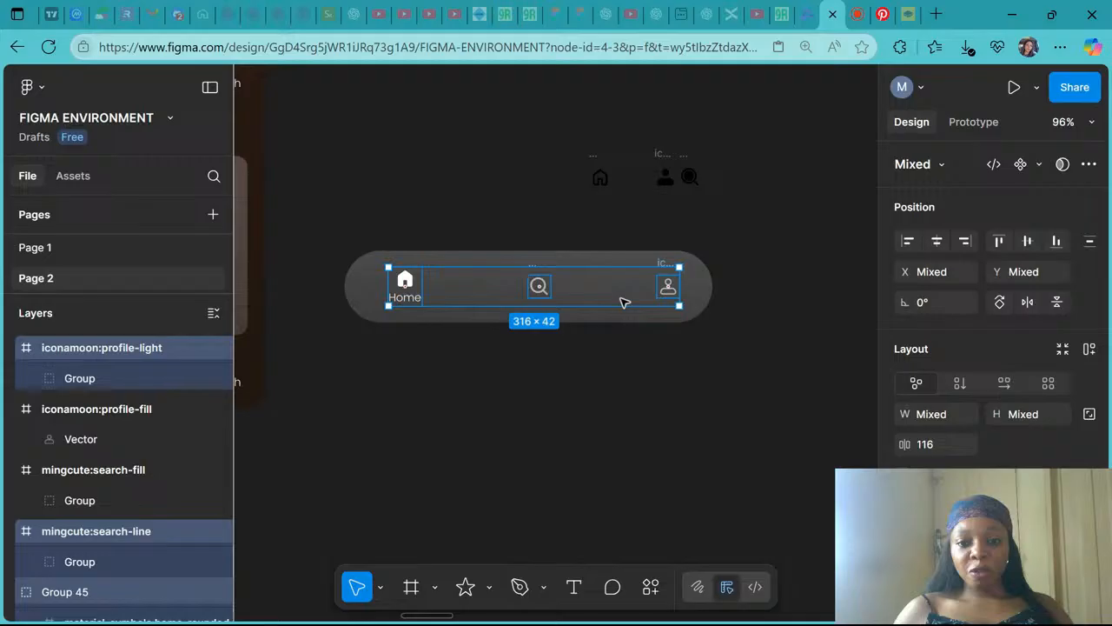
{"action": "left_click", "coordinate": [932, 452]}
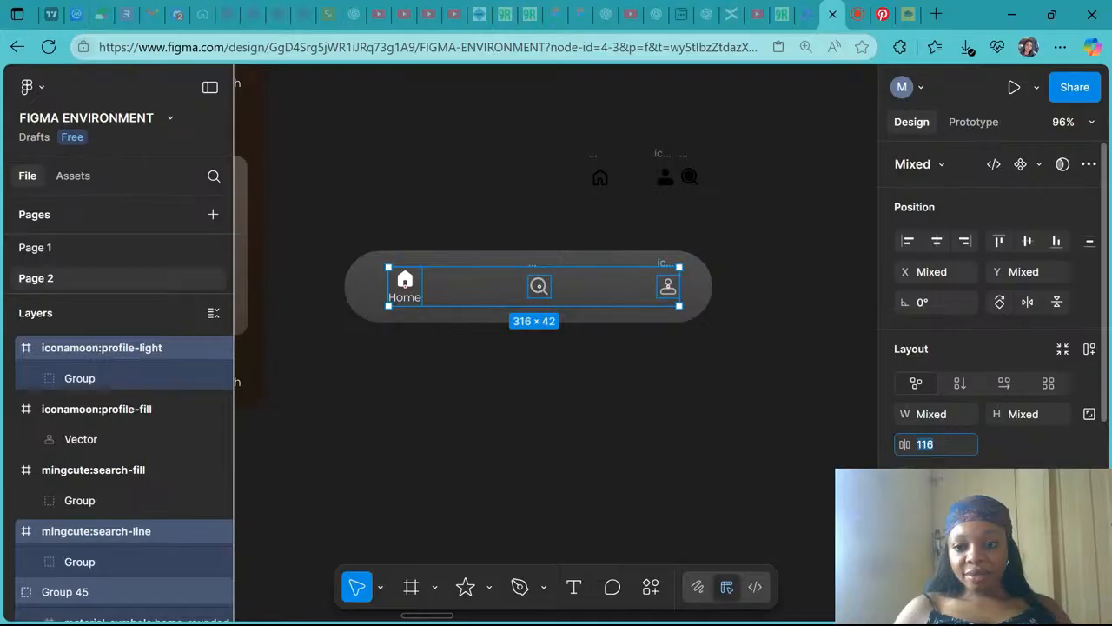
{"action": "left_click", "coordinate": [1030, 243]}
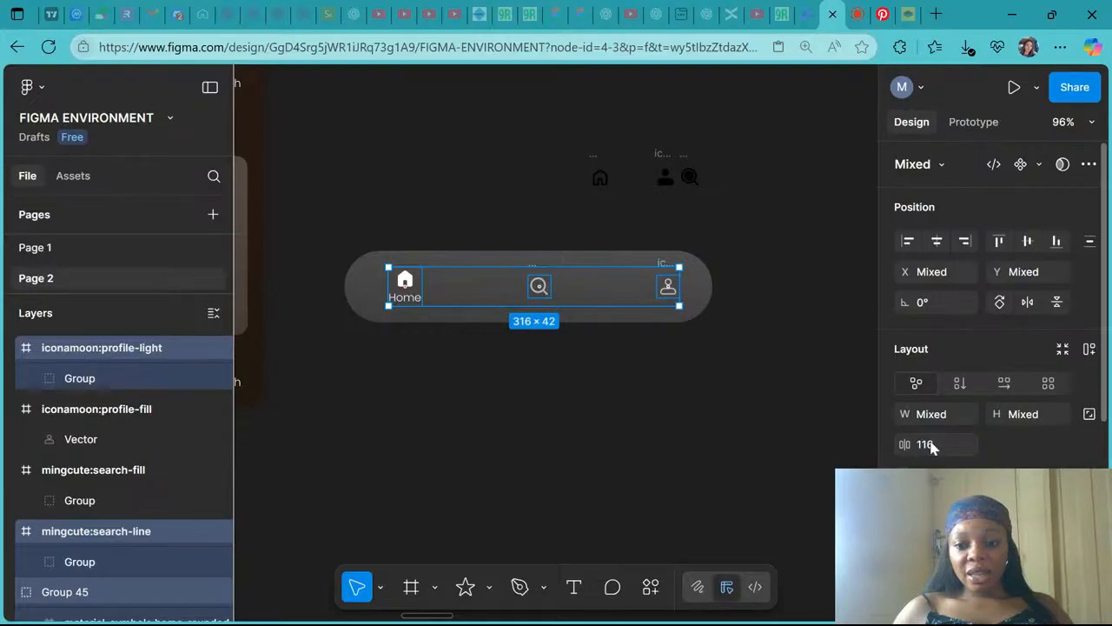
- Group the three icons, centre them horizontally on the rounded bar, and group them with the bar
{"action": "key", "text": "ctrl+g"}
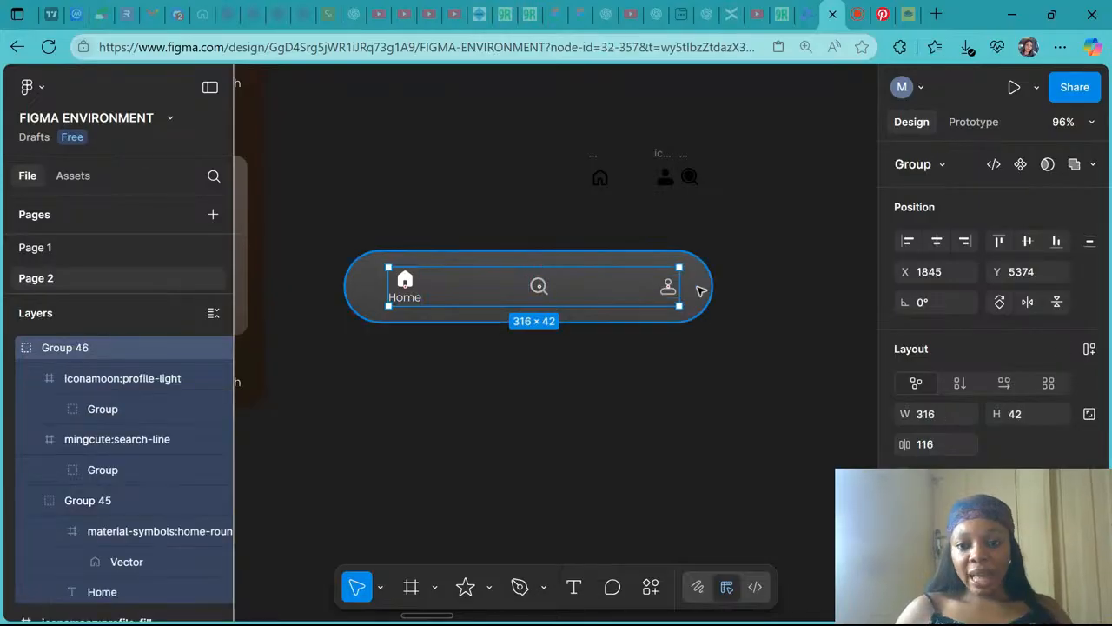
{"action": "left_click", "coordinate": [709, 294], "text": "shift"}
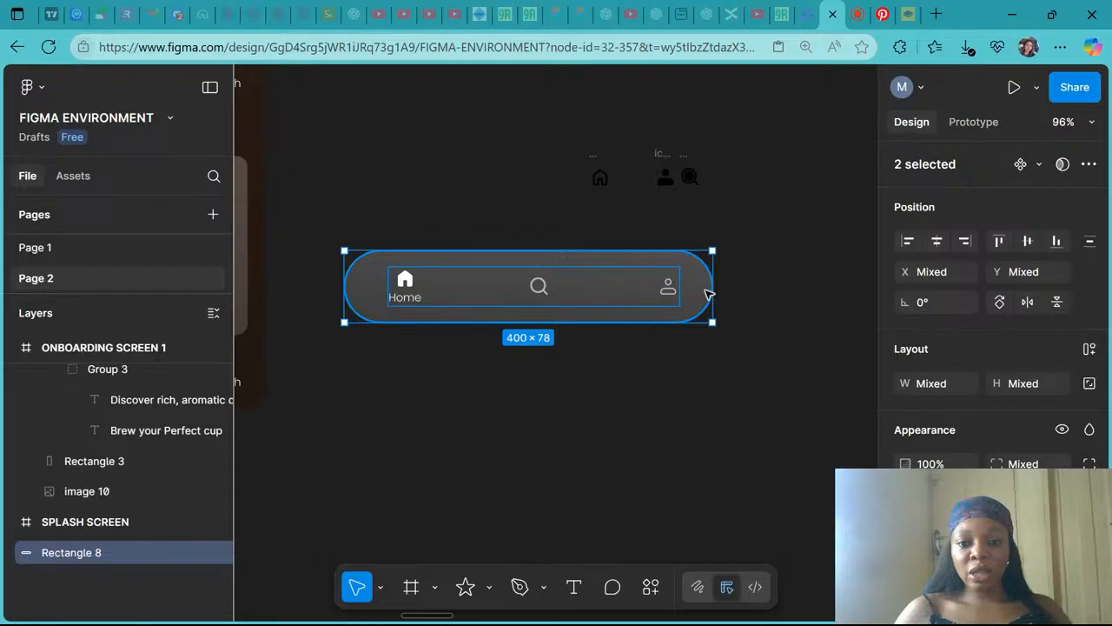
{"action": "left_click", "coordinate": [939, 244]}
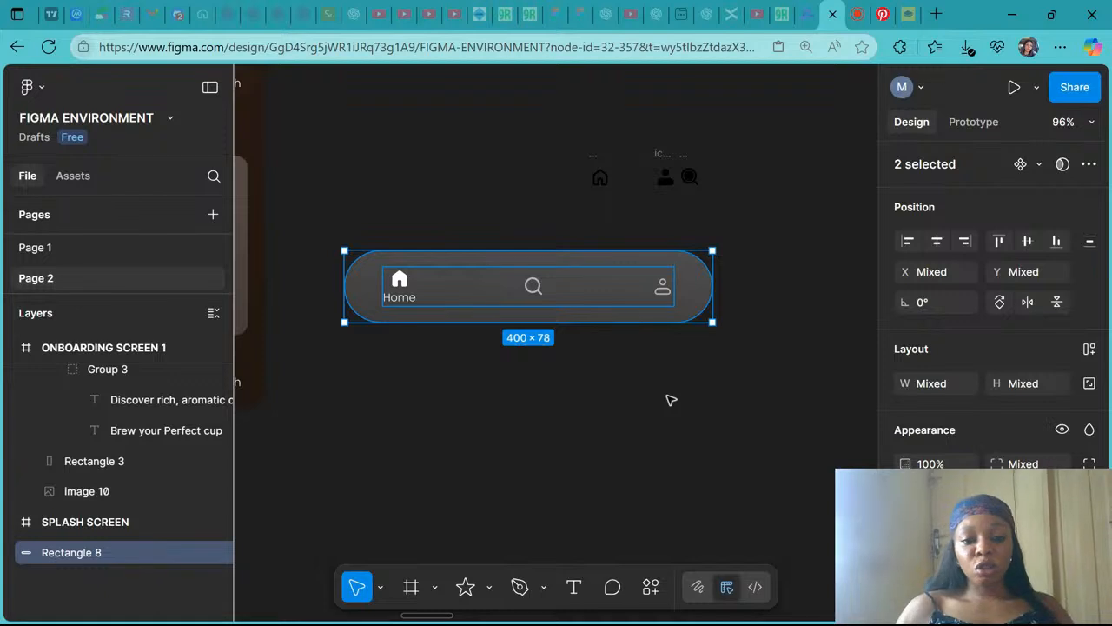
{"action": "key", "text": "ctrl+g"}
- Move the navigation bar group into the bottom of the Scinta Coffee homepage frame
{"action": "left_click_drag", "start_coordinate": [541, 289], "coordinate": [575, 365]}
{"action": "scroll", "coordinate": [575, 365], "scroll_direction": "down", "scroll_amount": 5}
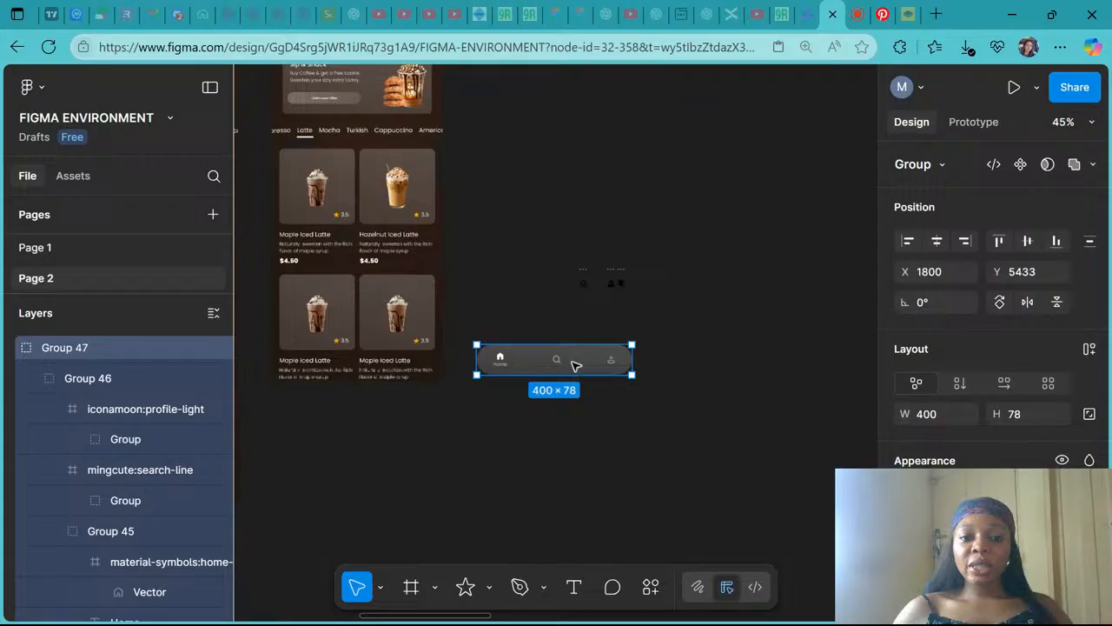
{"action": "scroll", "coordinate": [575, 365], "scroll_direction": "down", "scroll_amount": 2}
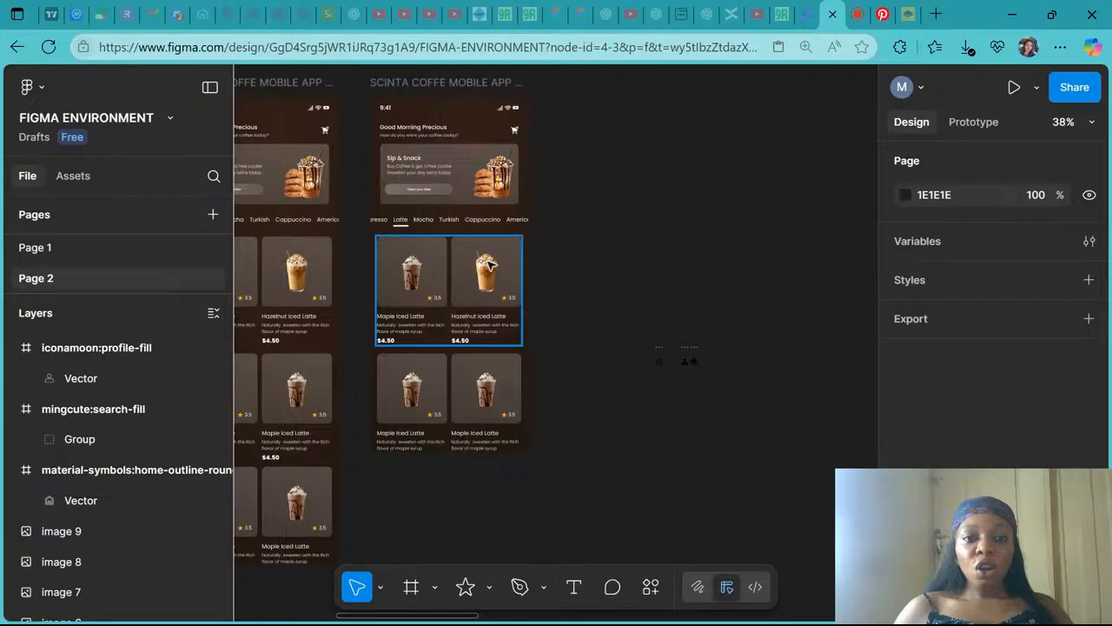
{"action": "left_click", "coordinate": [435, 83]}
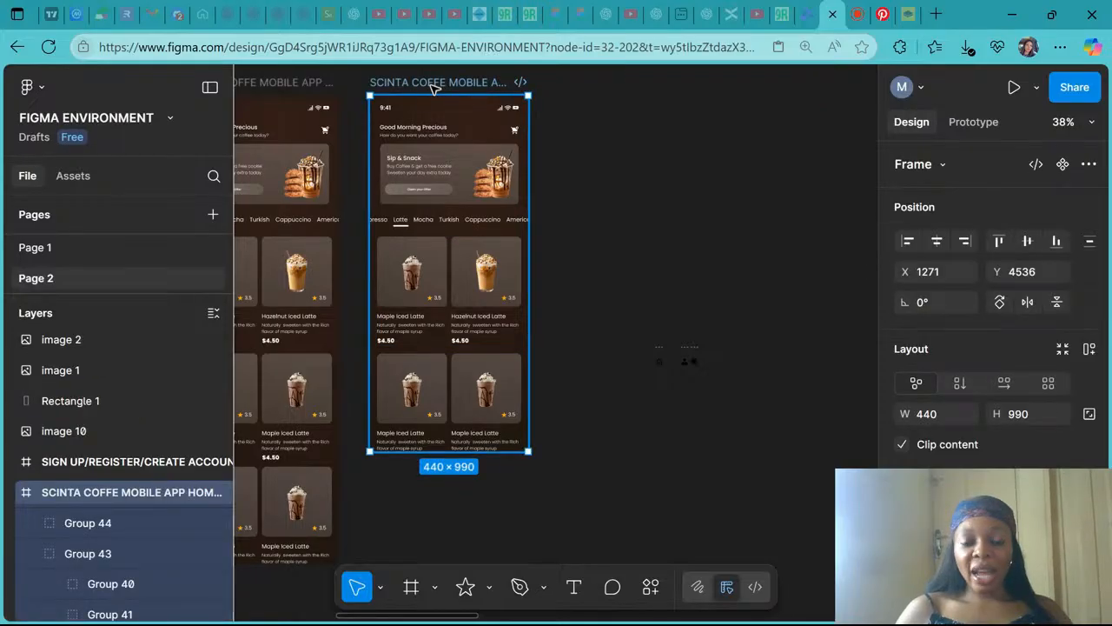
{"action": "left_click", "coordinate": [398, 430]}
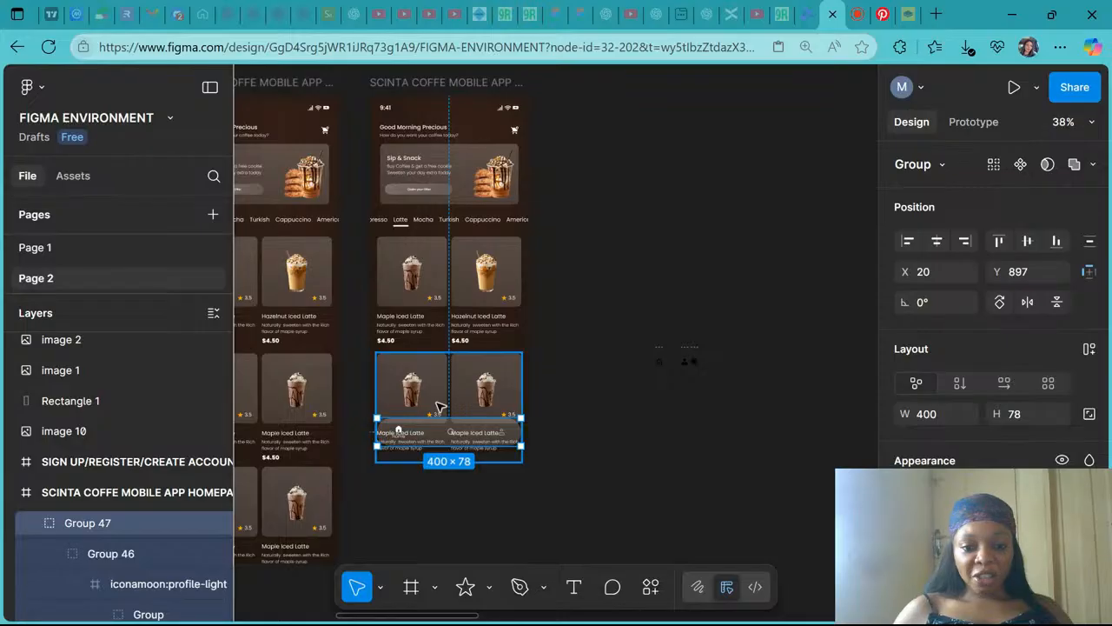
- Raise the navigation bar over the last row of product cards and bring it to the front
{"action": "scroll", "coordinate": [439, 405], "scroll_direction": "up", "scroll_amount": 5}
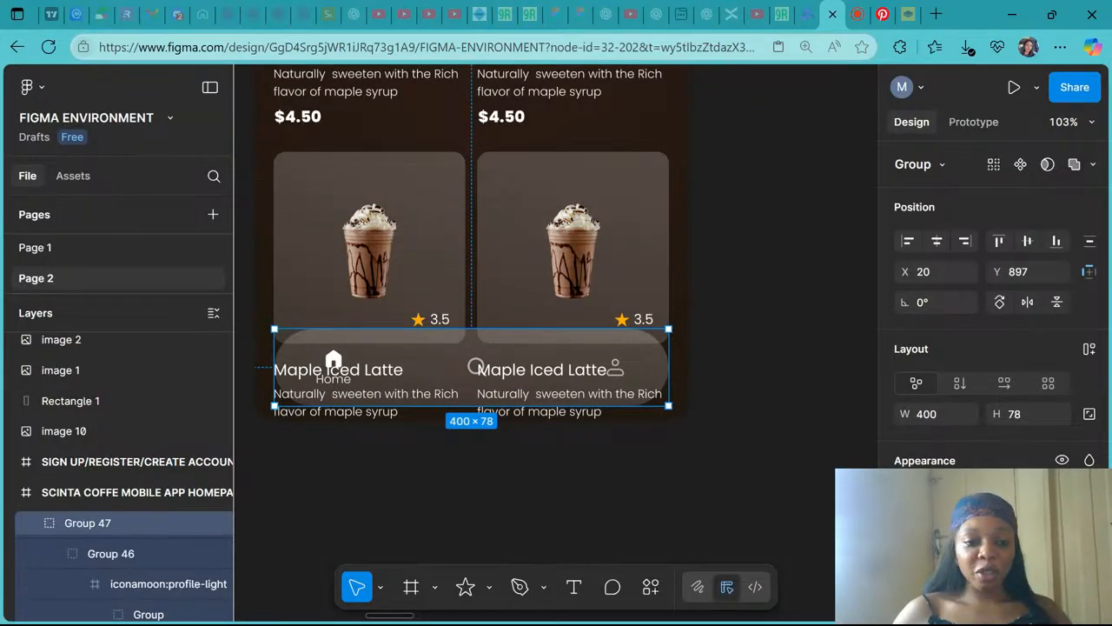
{"action": "left_click_drag", "start_coordinate": [448, 363], "coordinate": [441, 324]}
{"action": "left_click", "coordinate": [34, 524]}
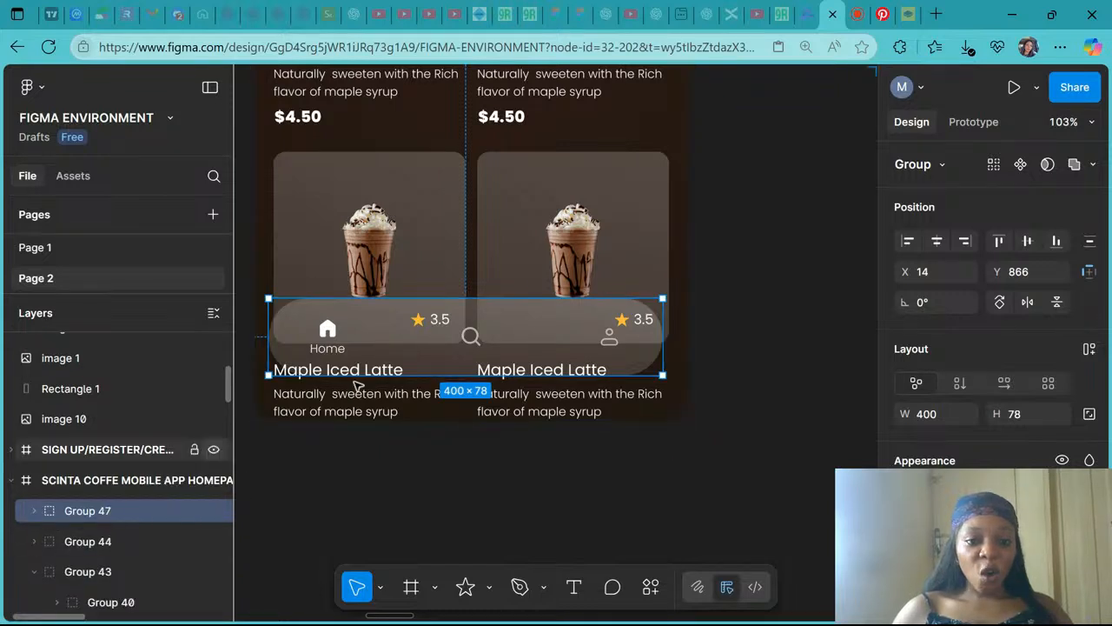
{"action": "right_click", "coordinate": [368, 336]}
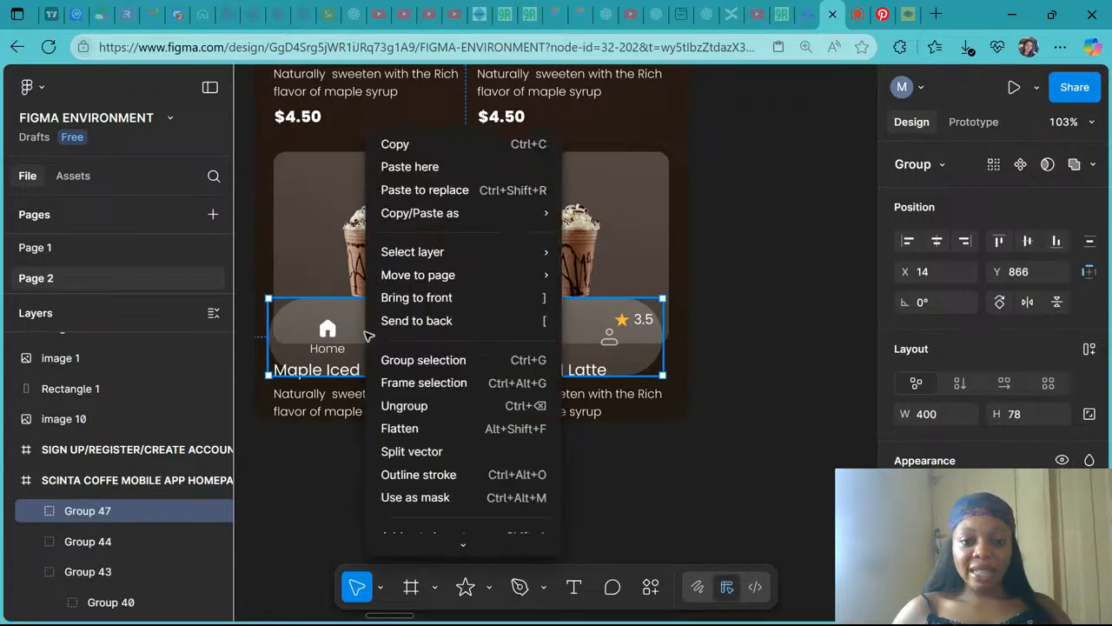
{"action": "left_click", "coordinate": [416, 300]}
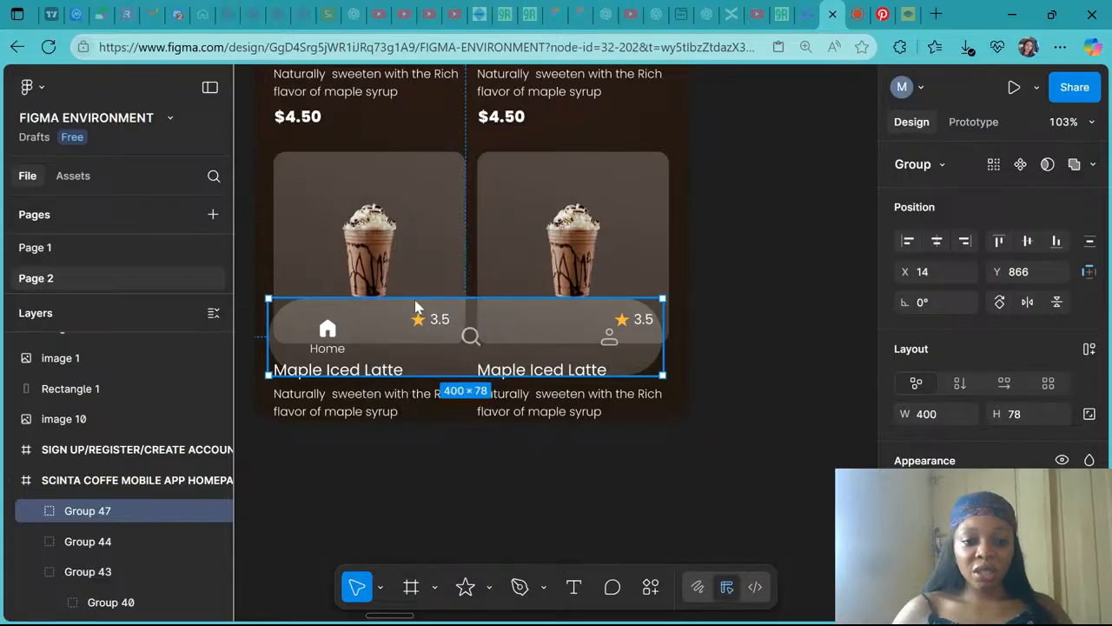
- Try moving the navigation bar lower, then undo the move
{"action": "left_click_drag", "start_coordinate": [415, 301], "coordinate": [437, 373]}
{"action": "key", "text": "ctrl+z"}
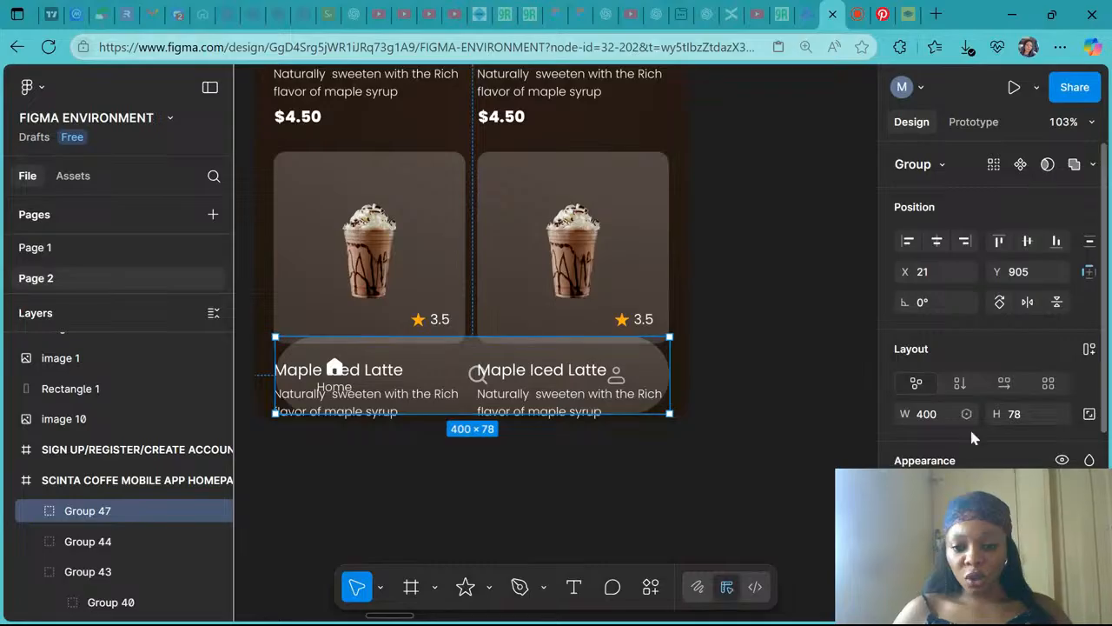
- Try changing the navigation bar's selection colour and gradient stops to dark tones, then undo the change
{"action": "scroll", "coordinate": [972, 437], "scroll_direction": "down", "scroll_amount": 3}
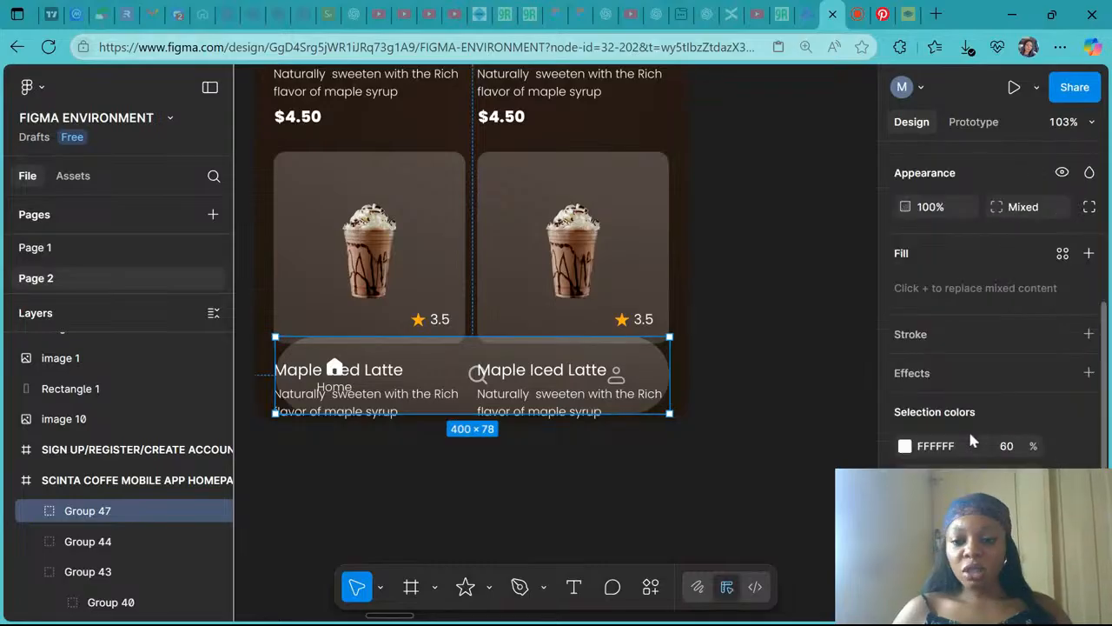
{"action": "left_click", "coordinate": [905, 446]}
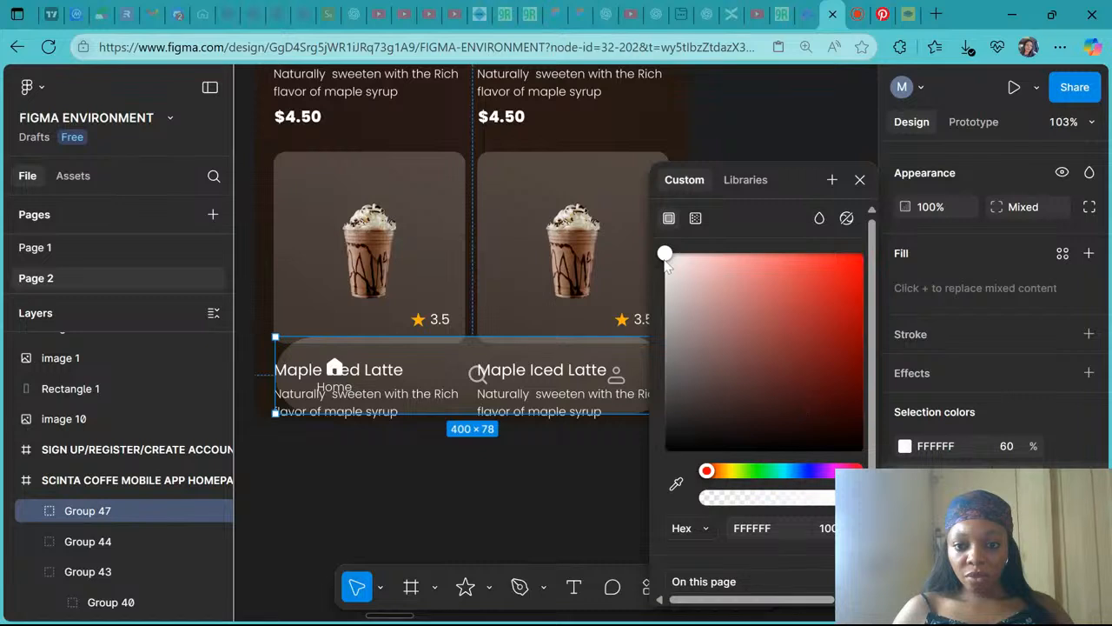
{"action": "left_click_drag", "start_coordinate": [664, 254], "coordinate": [896, 423]}
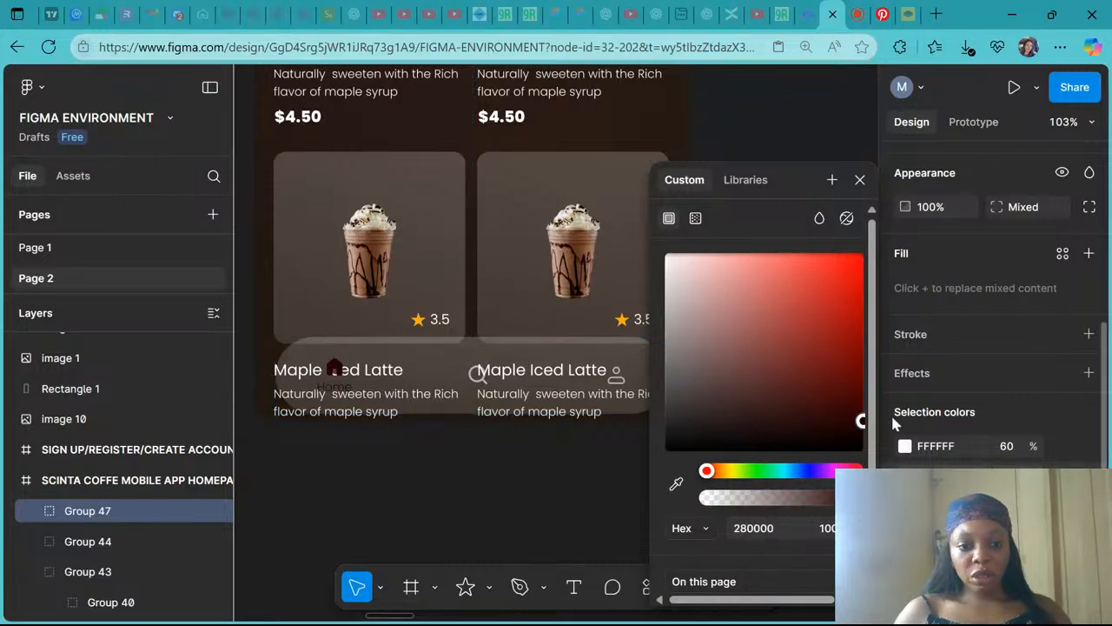
{"action": "left_click", "coordinate": [905, 502]}
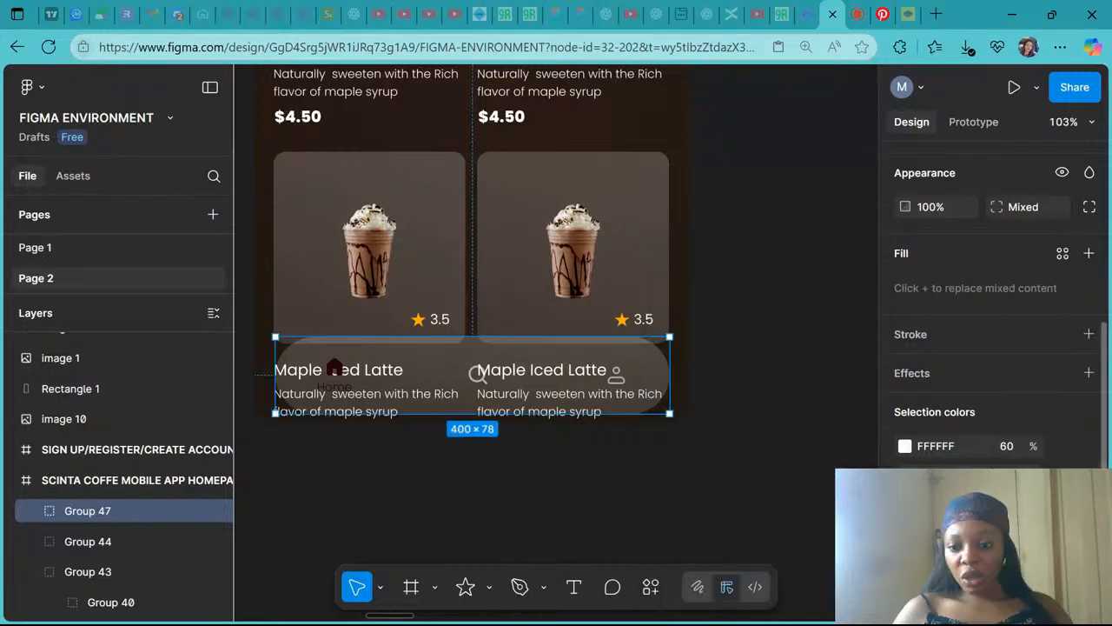
{"action": "left_click", "coordinate": [905, 502]}
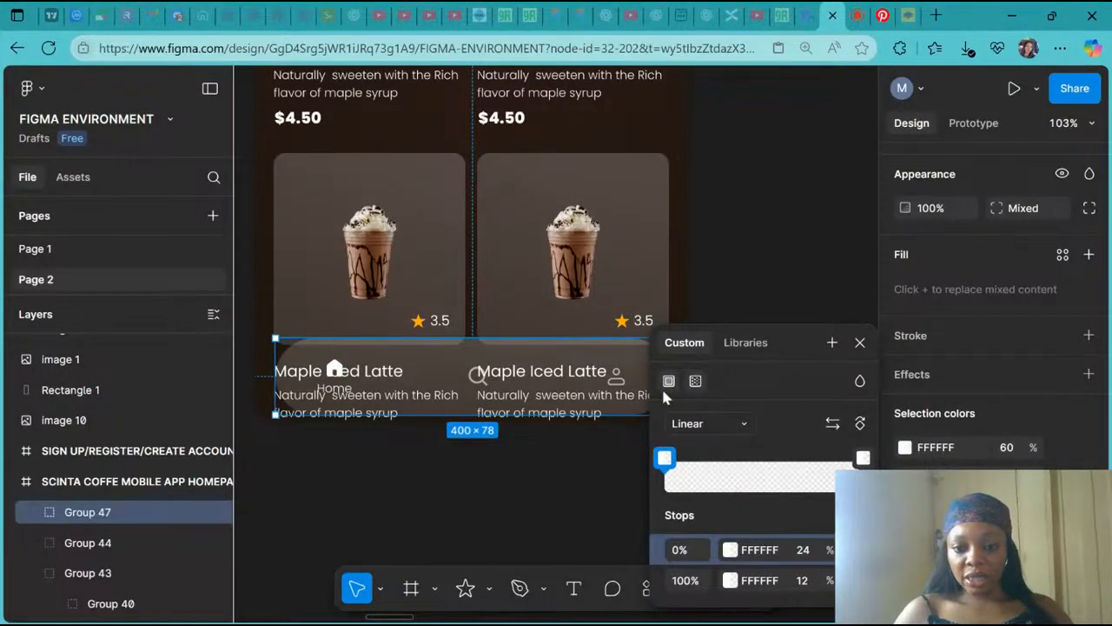
{"action": "left_click", "coordinate": [732, 582]}
{"action": "left_click", "coordinate": [732, 582]}
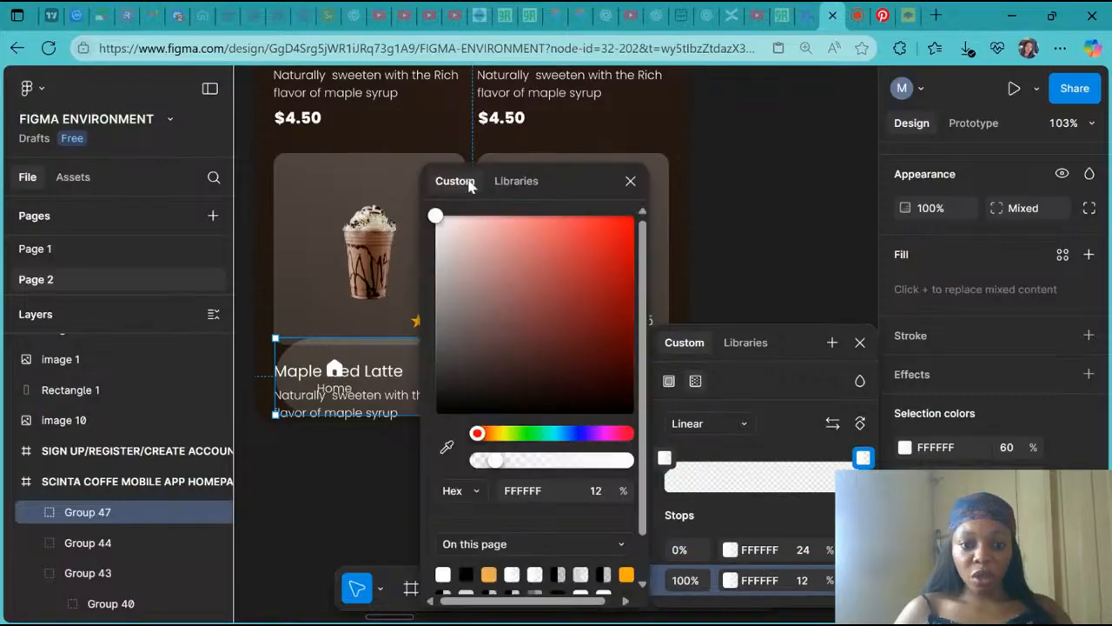
{"action": "left_click_drag", "start_coordinate": [564, 175], "coordinate": [779, 138]}
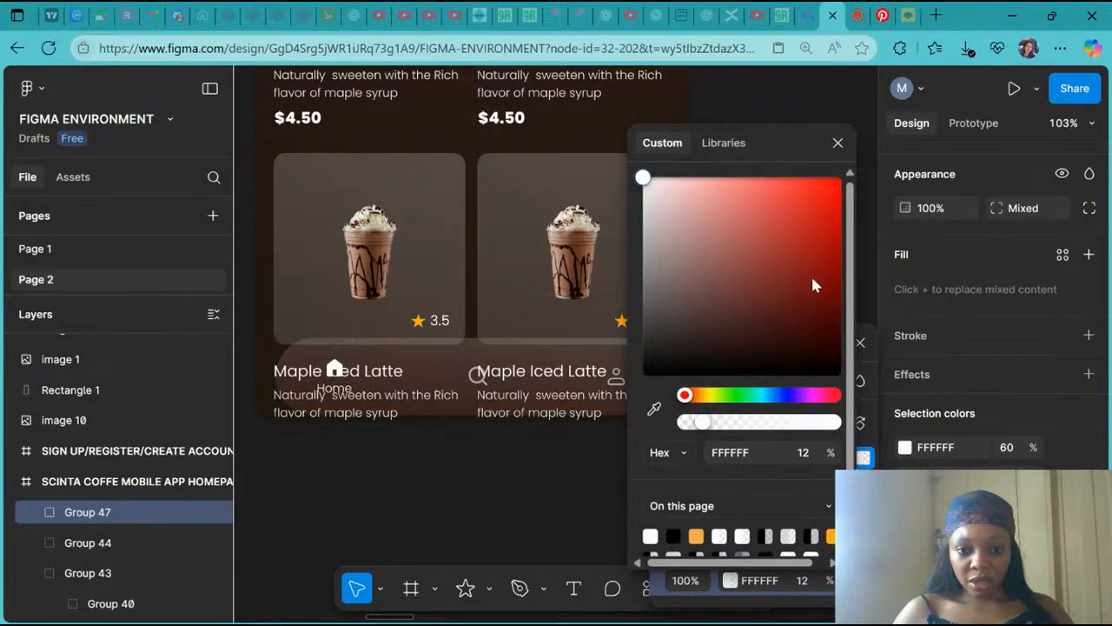
{"action": "left_click", "coordinate": [822, 296]}
{"action": "left_click_drag", "start_coordinate": [874, 363], "coordinate": [898, 396]}
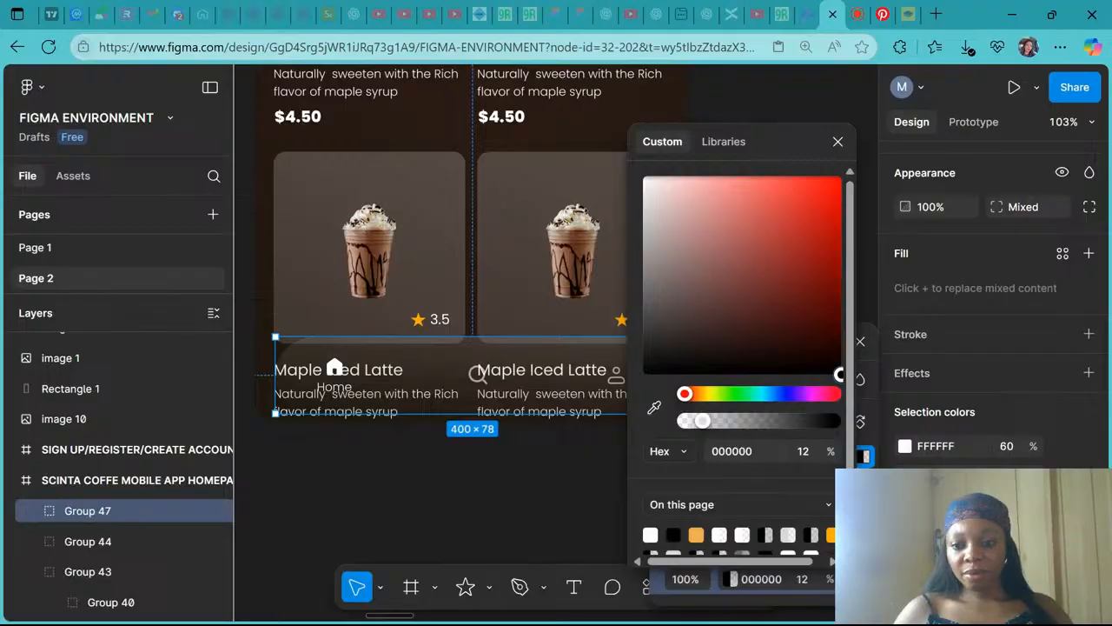
{"action": "left_click", "coordinate": [837, 142]}
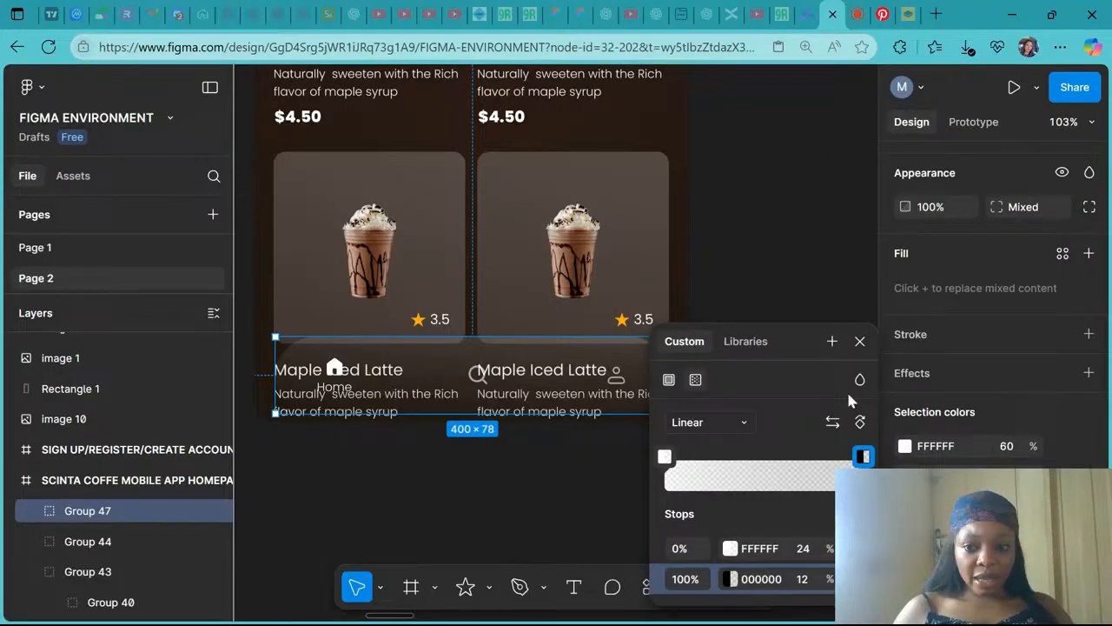
{"action": "key", "text": "ctrl+z"}
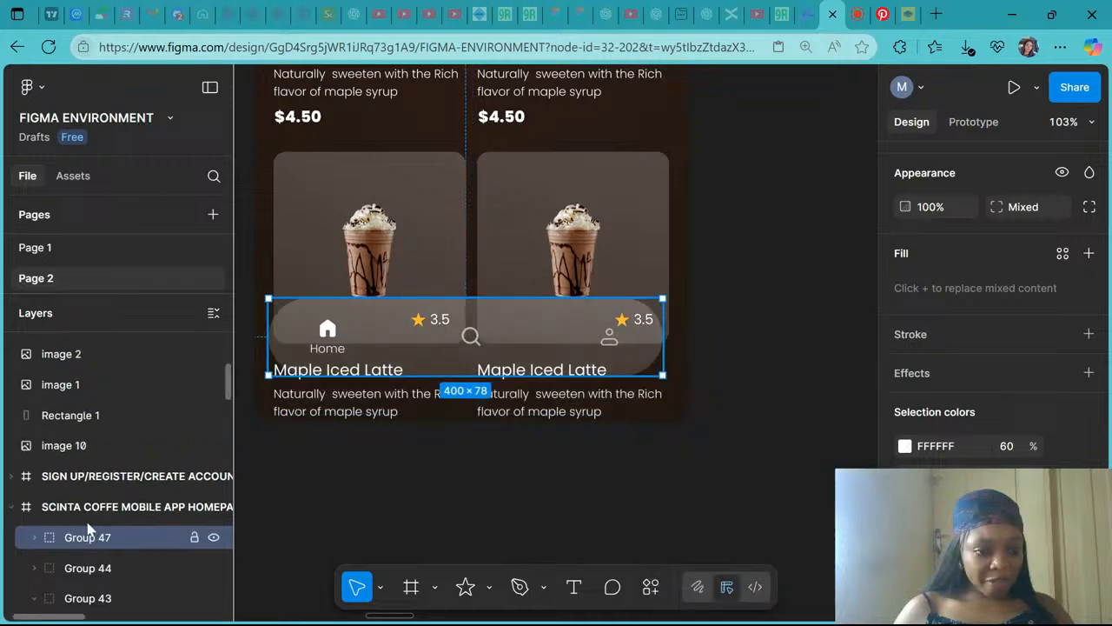
- Toggle the navigation bar's visibility and nudge it to sit over the lower product cards
{"action": "left_click", "coordinate": [214, 537]}
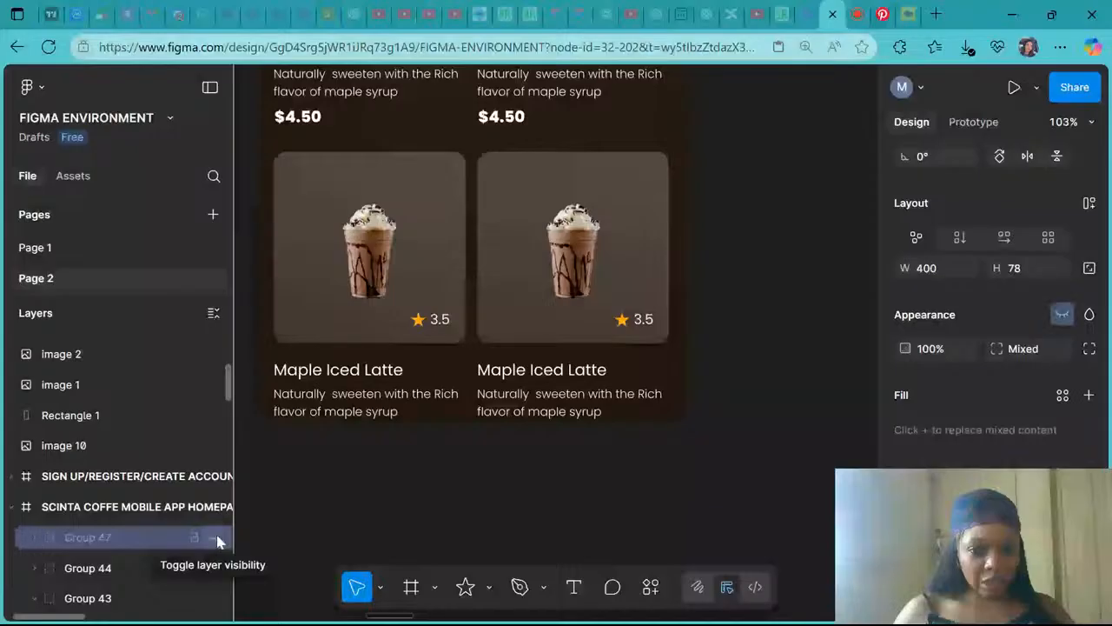
{"action": "left_click", "coordinate": [216, 538]}
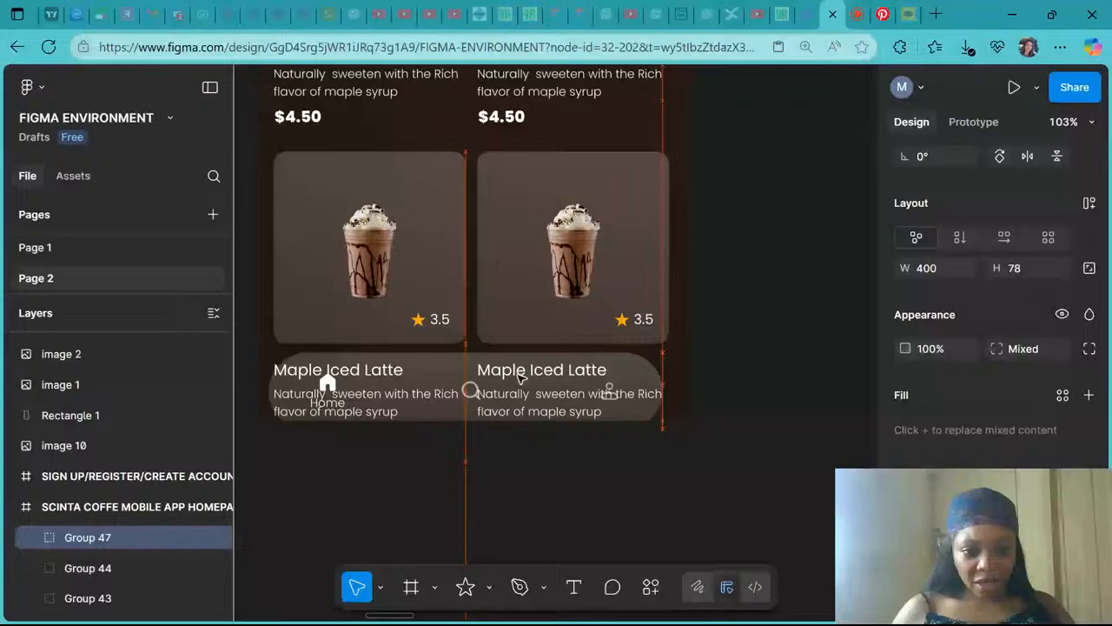
{"action": "left_click_drag", "start_coordinate": [519, 375], "coordinate": [522, 311]}
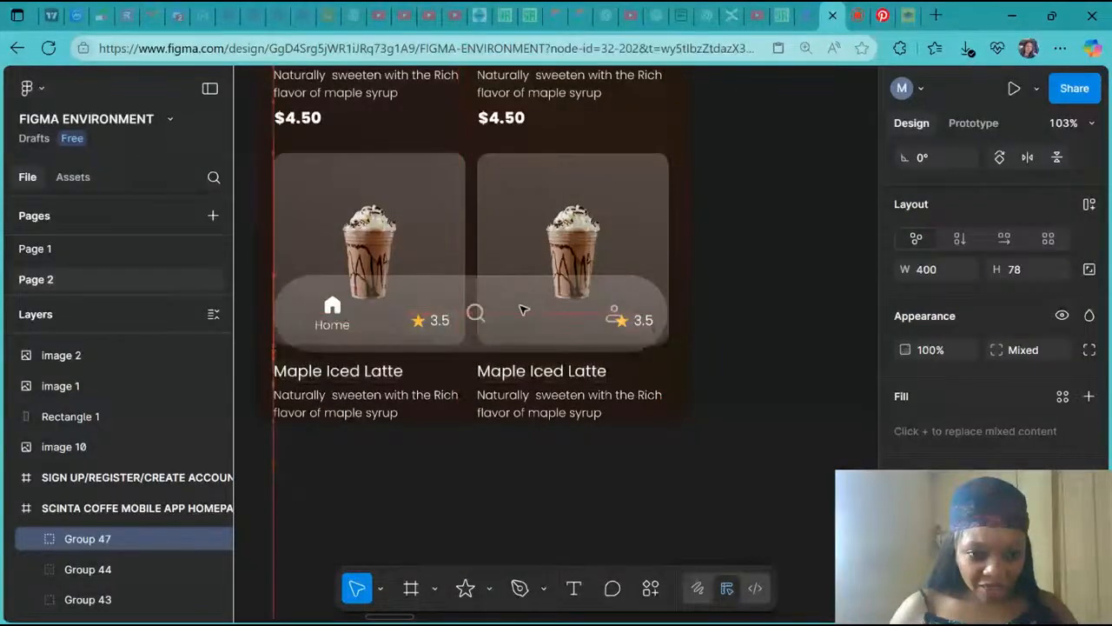
{"action": "left_click_drag", "start_coordinate": [522, 310], "coordinate": [522, 321]}
- Expand the navigation bar group in the layers list to inspect its contents
{"action": "left_click", "coordinate": [33, 538]}
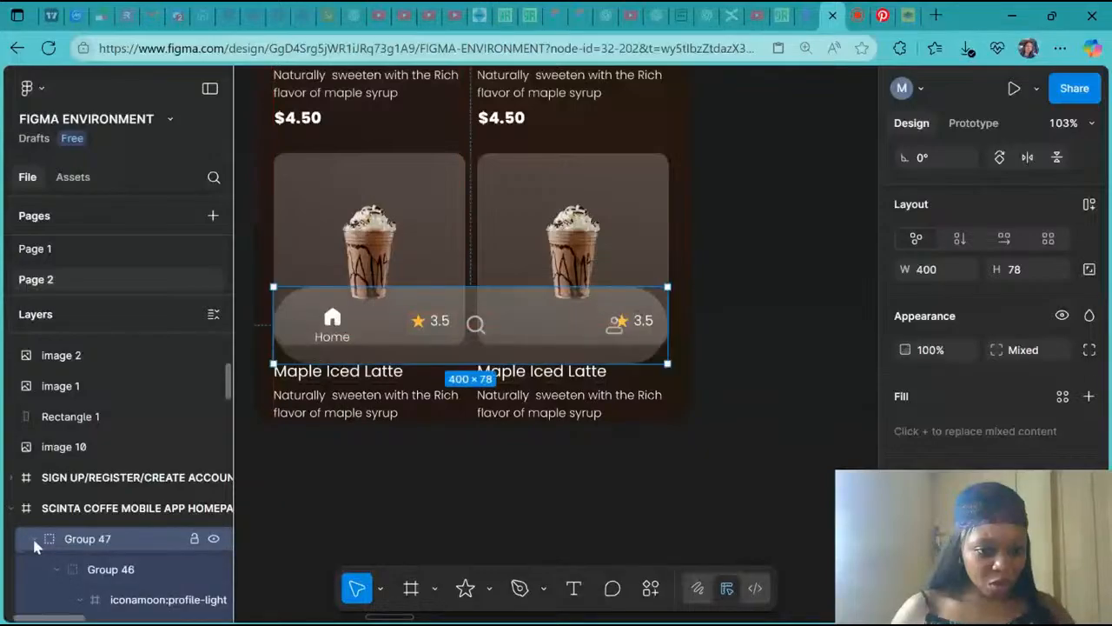
{"action": "scroll", "coordinate": [33, 538], "scroll_direction": "down", "scroll_amount": 1}
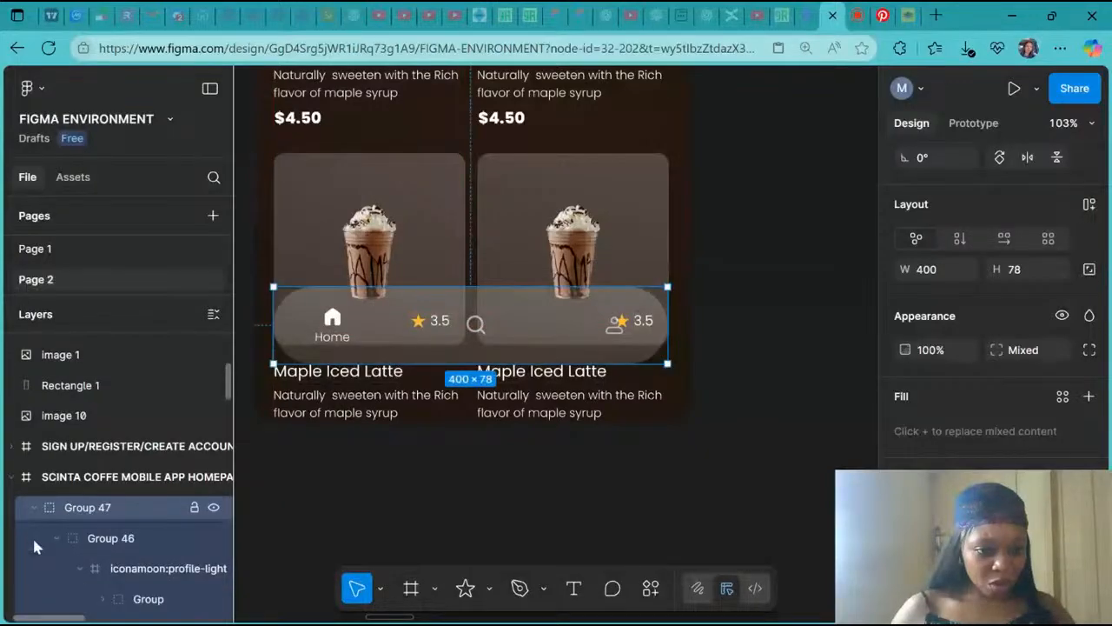
{"action": "scroll", "coordinate": [34, 539], "scroll_direction": "down", "scroll_amount": 2}
{"action": "left_click", "coordinate": [56, 452]}
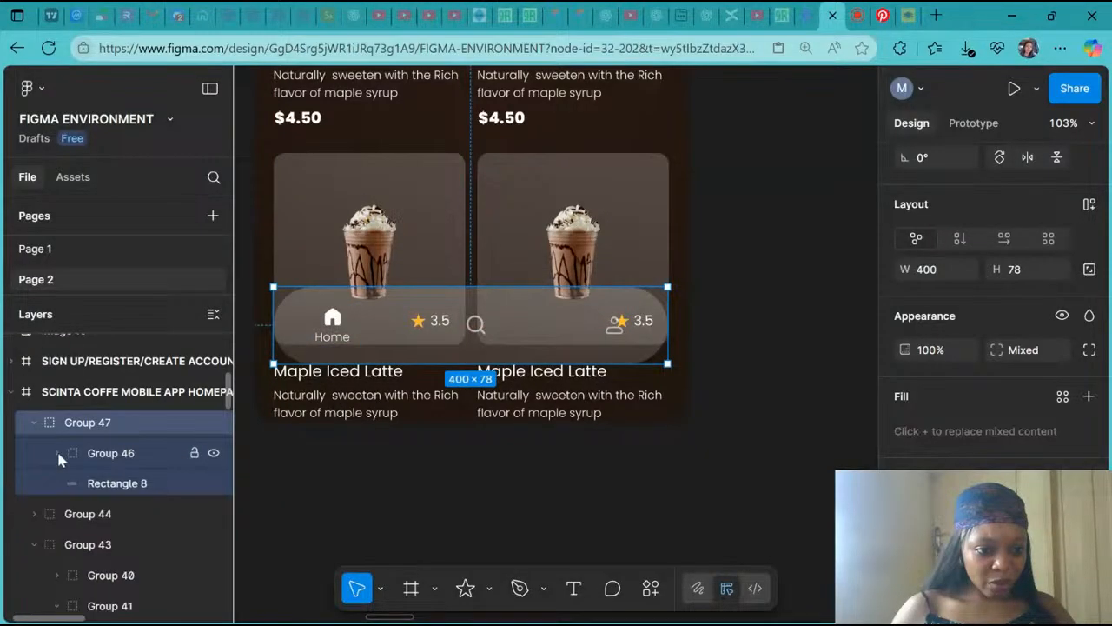
- Hide the navigation bar group and show it again
{"action": "left_click", "coordinate": [211, 424]}
{"action": "left_click", "coordinate": [211, 423]}
{"action": "left_click", "coordinate": [212, 424]}
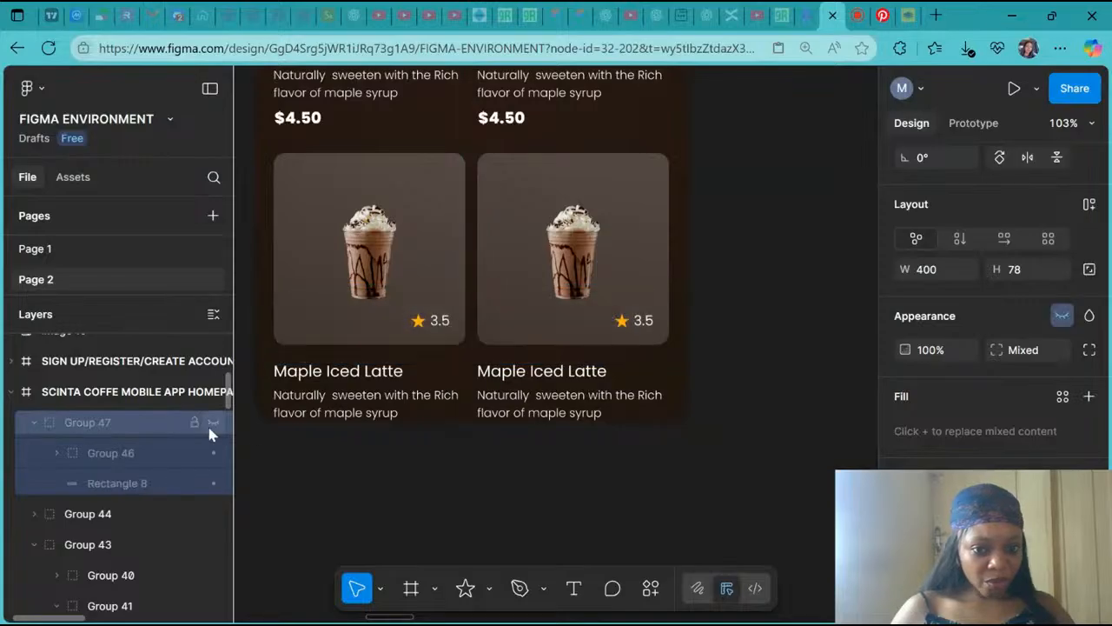
{"action": "left_click", "coordinate": [213, 424]}
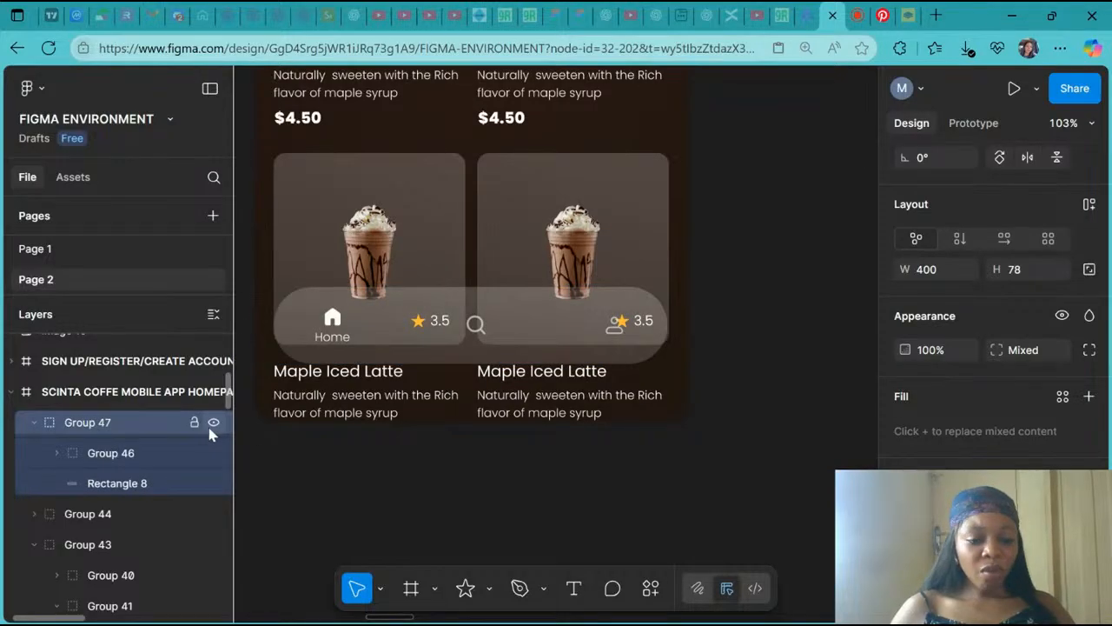
- Collapse the navigation bar group and move it lower so it overlaps the bottom product cards' titles and descriptions
{"action": "scroll", "coordinate": [211, 432], "scroll_direction": "up", "scroll_amount": 1}
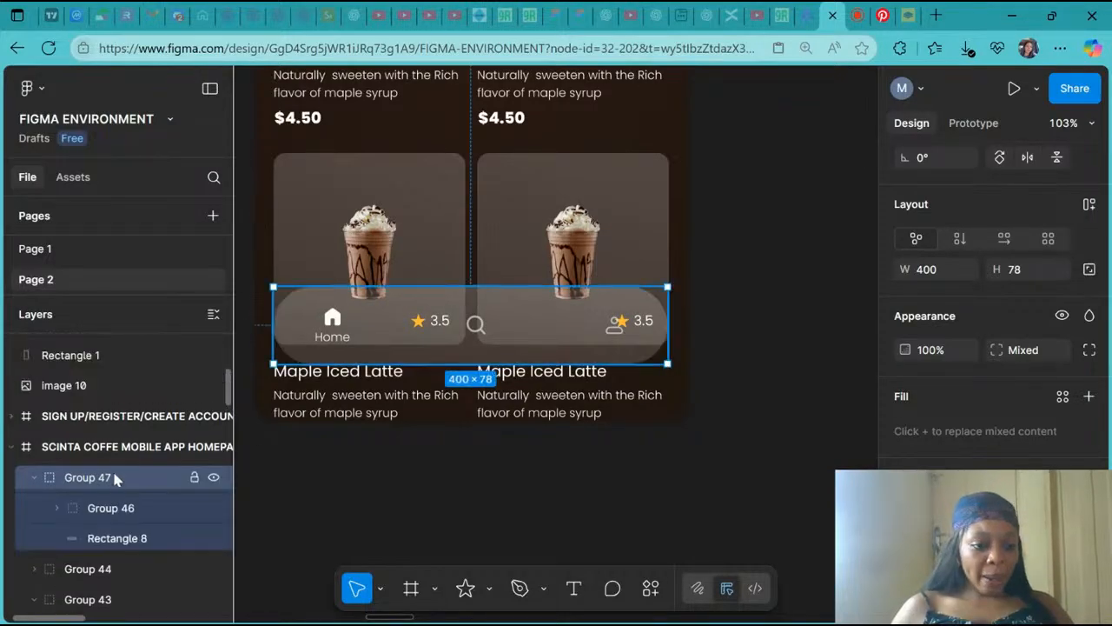
{"action": "left_click", "coordinate": [34, 478]}
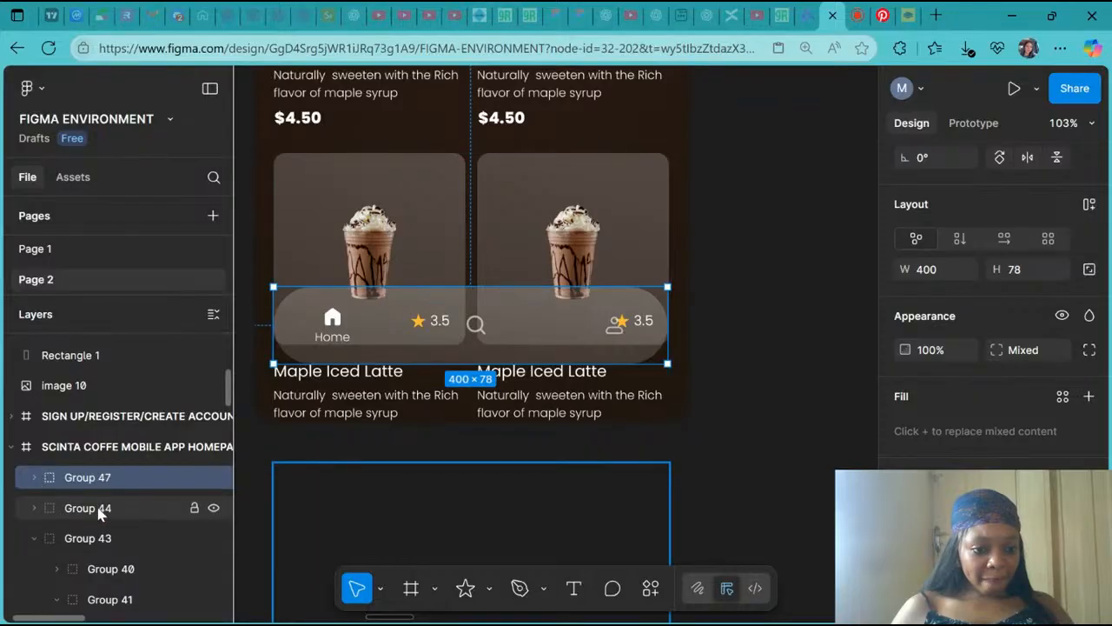
{"action": "left_click", "coordinate": [213, 507]}
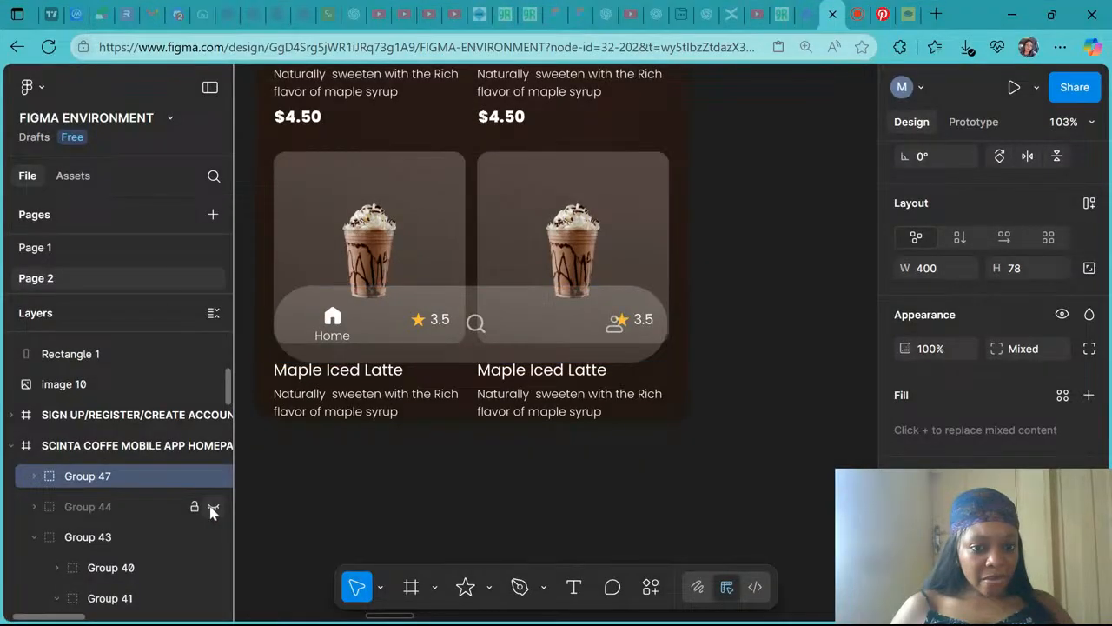
{"action": "left_click", "coordinate": [154, 477]}
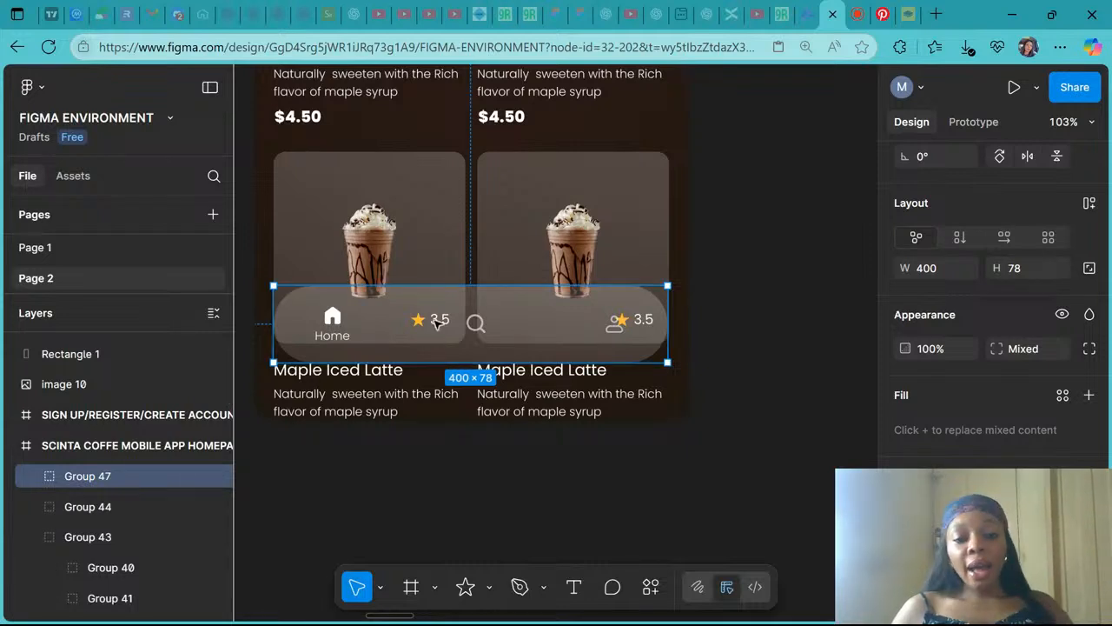
{"action": "left_click_drag", "start_coordinate": [538, 320], "coordinate": [533, 380]}
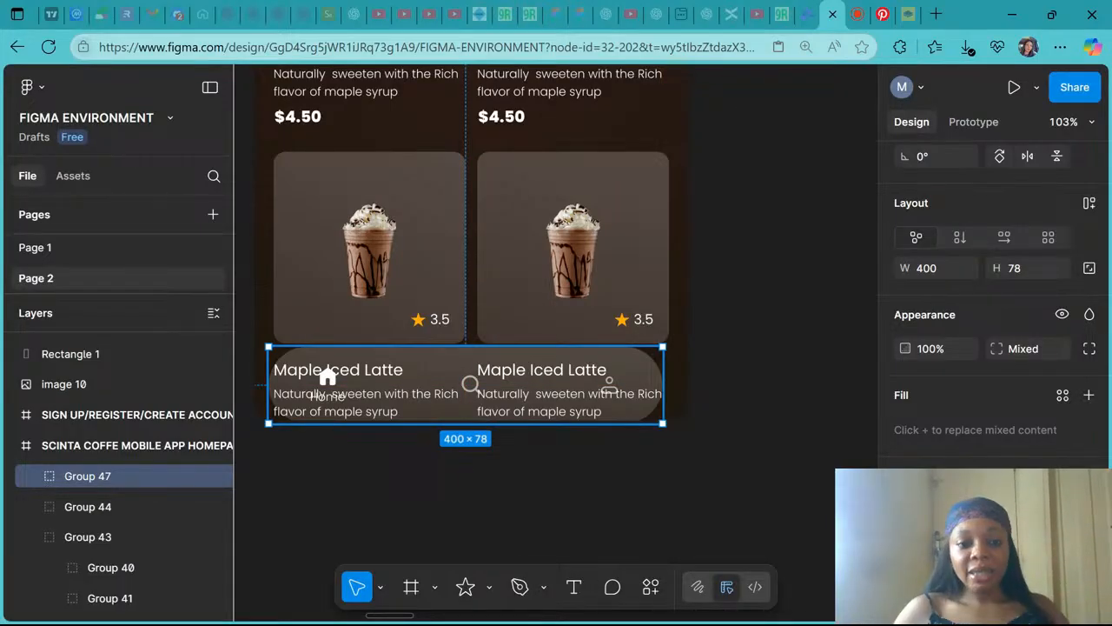
- Examine the navigation bar's placement within the homepage frame at different zoom levels
{"action": "scroll", "coordinate": [530, 378], "scroll_direction": "down", "scroll_amount": 5}
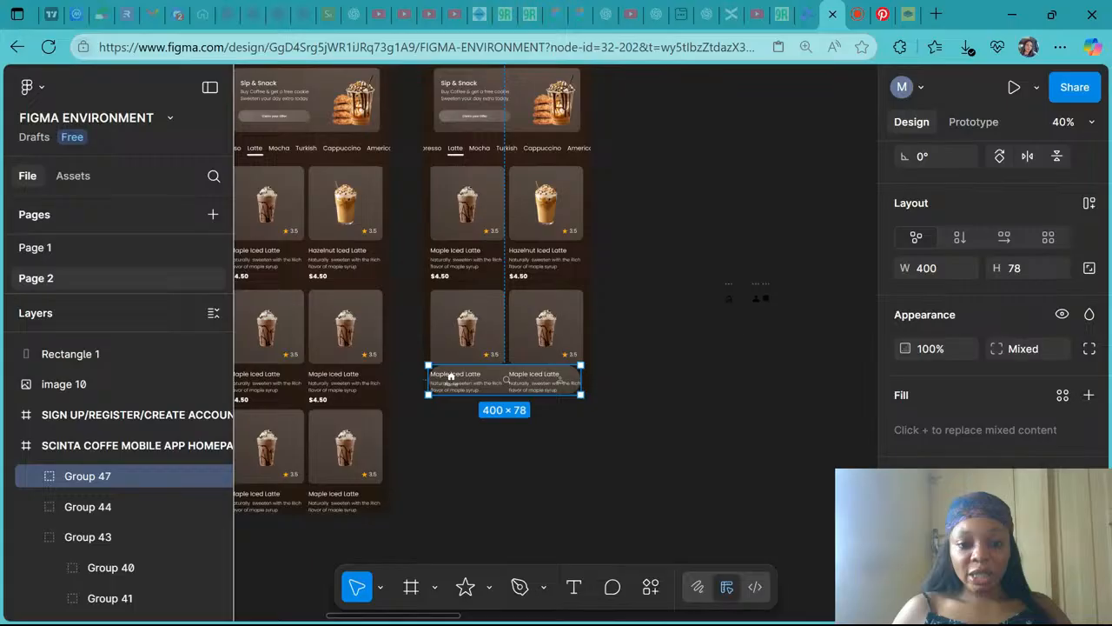
{"action": "scroll", "coordinate": [451, 375], "scroll_direction": "up", "scroll_amount": 3}
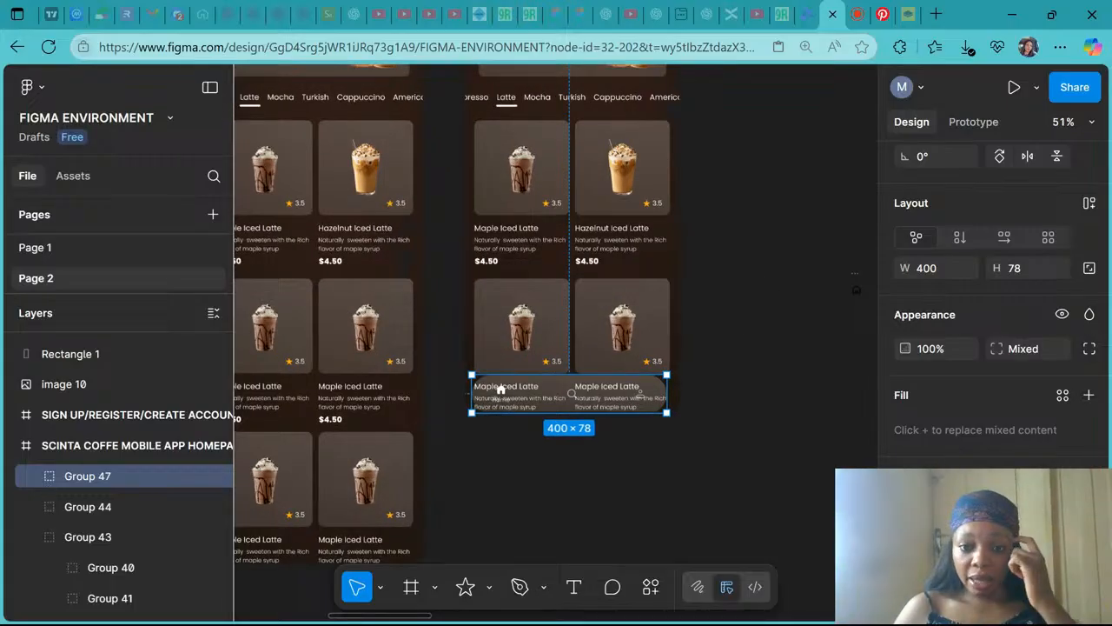
{"action": "left_click_drag", "start_coordinate": [500, 388], "coordinate": [585, 406]}
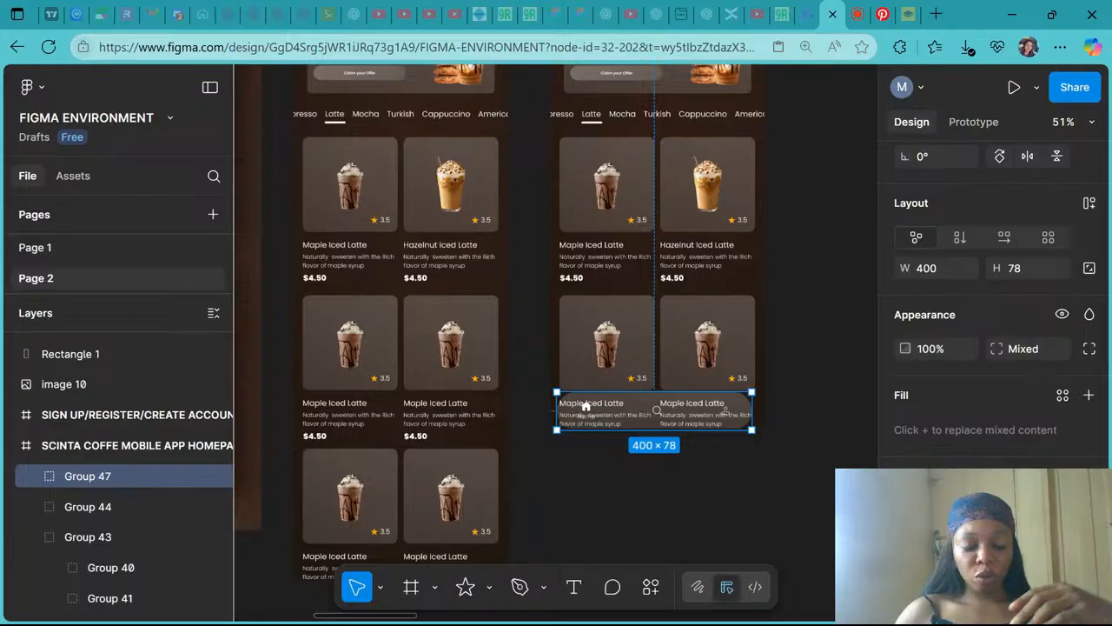
{"action": "scroll", "coordinate": [586, 406], "scroll_direction": "left", "scroll_amount": 3}
{"action": "scroll", "coordinate": [556, 339], "scroll_direction": "right", "scroll_amount": 3}
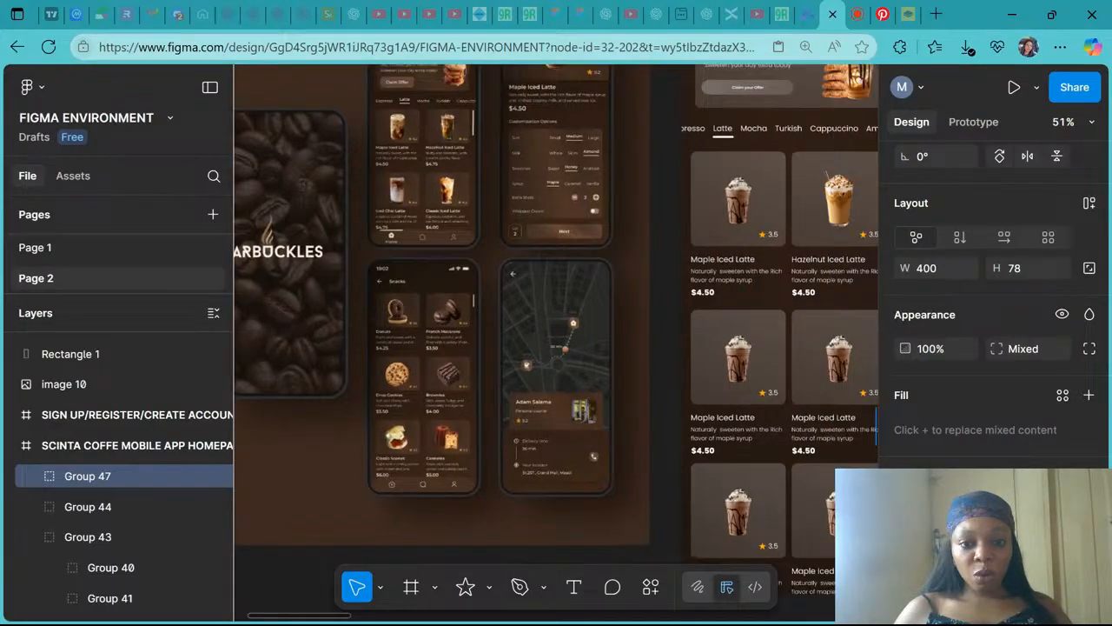
{"action": "scroll", "coordinate": [536, 426], "scroll_direction": "right", "scroll_amount": 5}
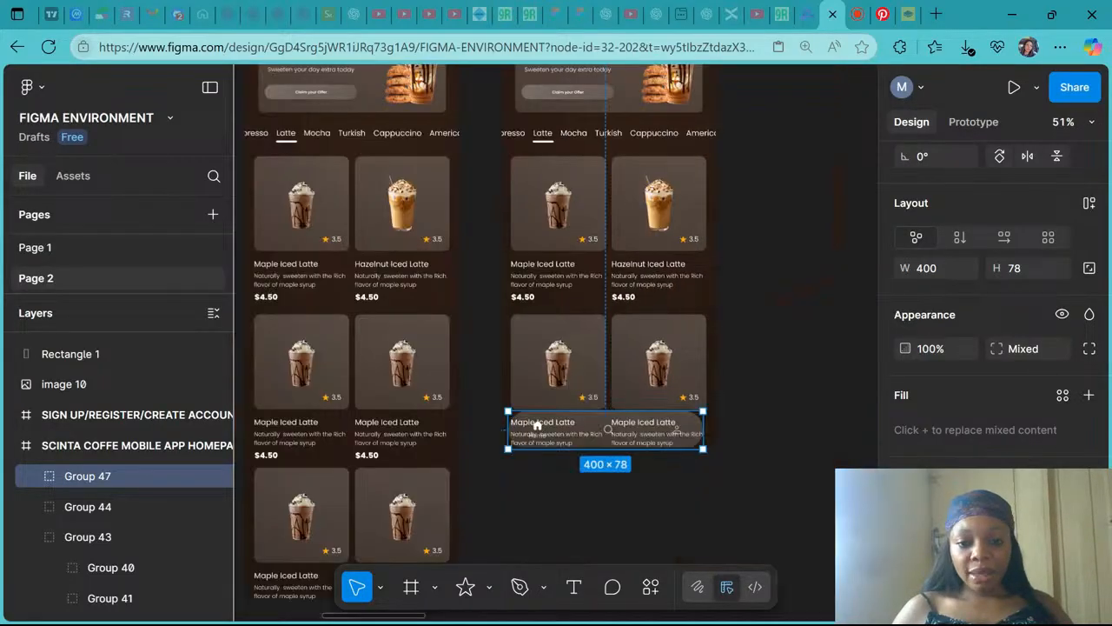
{"action": "scroll", "coordinate": [554, 398], "scroll_direction": "up", "scroll_amount": 5}
{"action": "scroll", "coordinate": [554, 398], "scroll_direction": "down", "scroll_amount": 2}
{"action": "scroll", "coordinate": [553, 398], "scroll_direction": "right", "scroll_amount": 2}
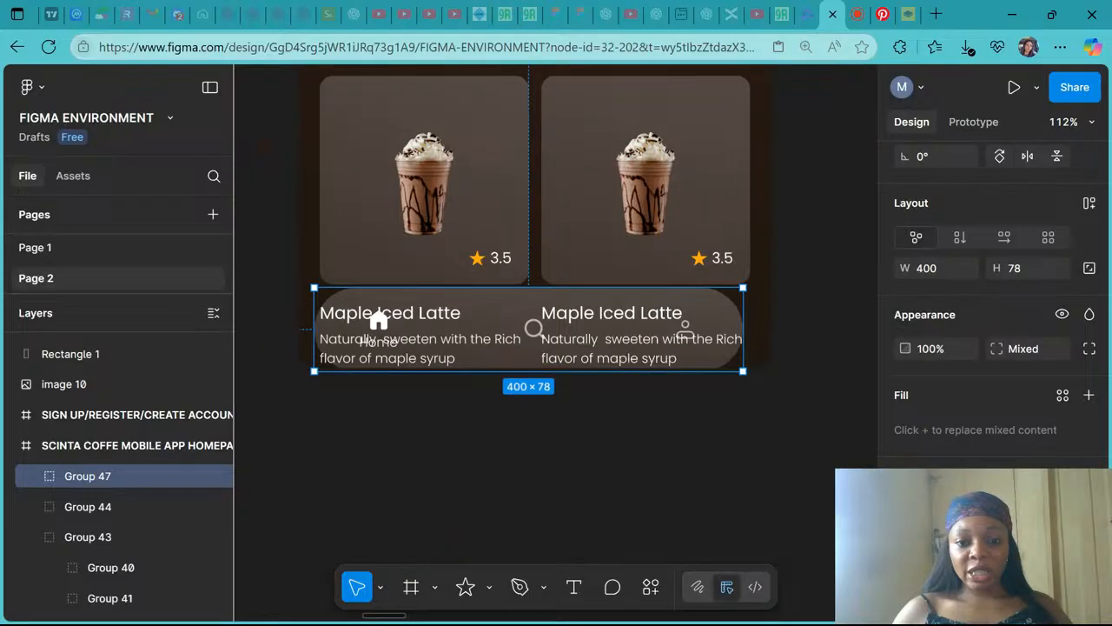
{"action": "scroll", "coordinate": [457, 266], "scroll_direction": "up", "scroll_amount": 3}
{"action": "scroll", "coordinate": [470, 263], "scroll_direction": "down", "scroll_amount": 5}
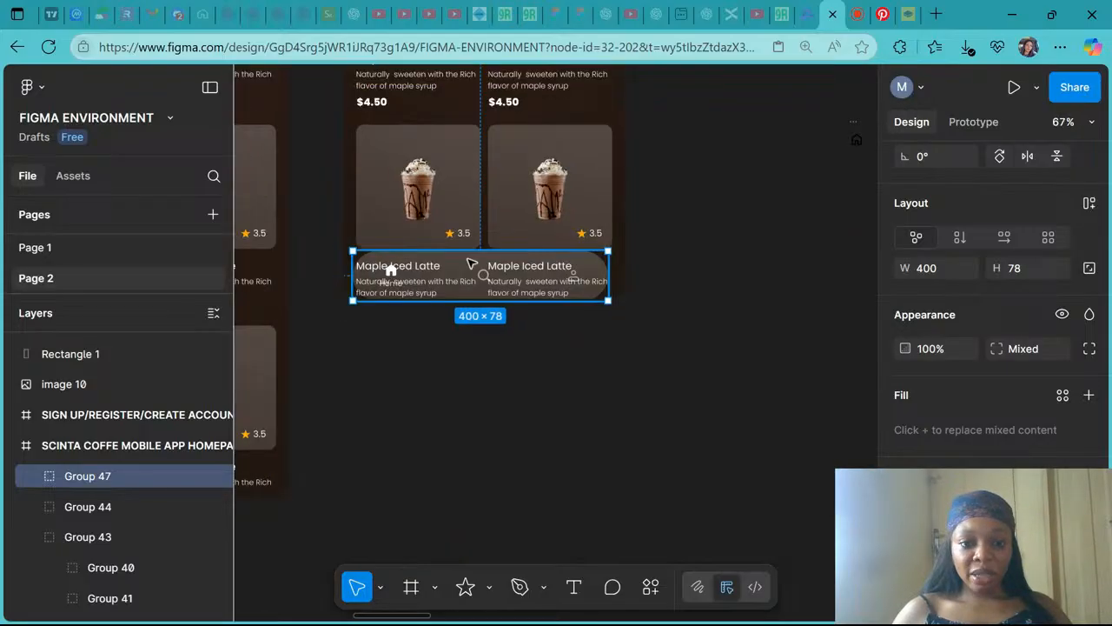
- Select the bar's background rectangle and change its drop shadow effect to Background blur
{"action": "double_click", "coordinate": [470, 264]}
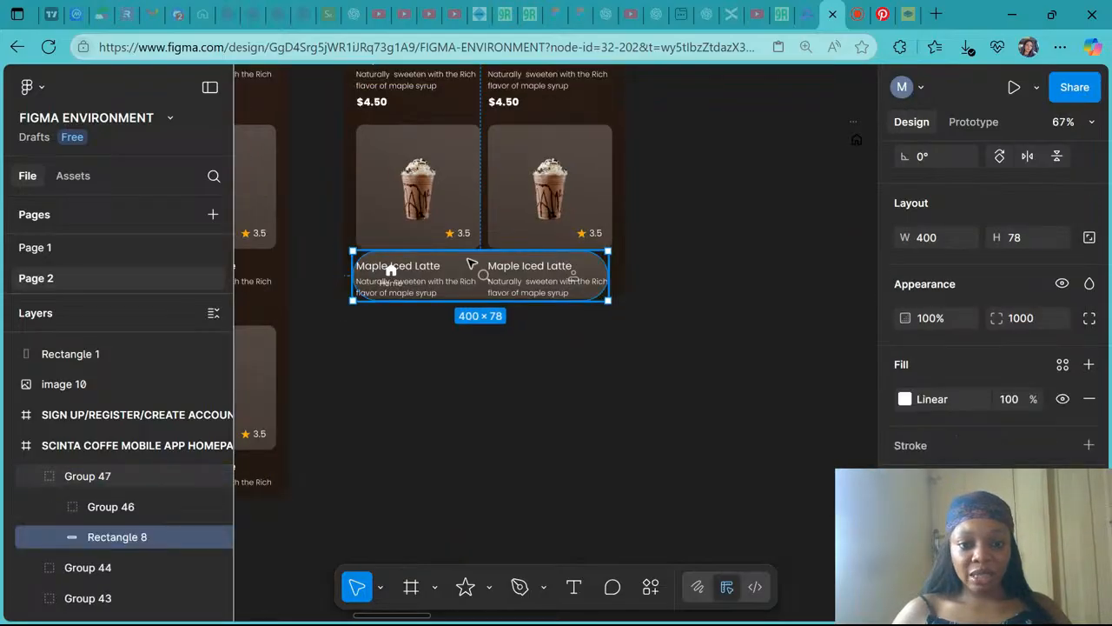
{"action": "left_click", "coordinate": [1088, 513]}
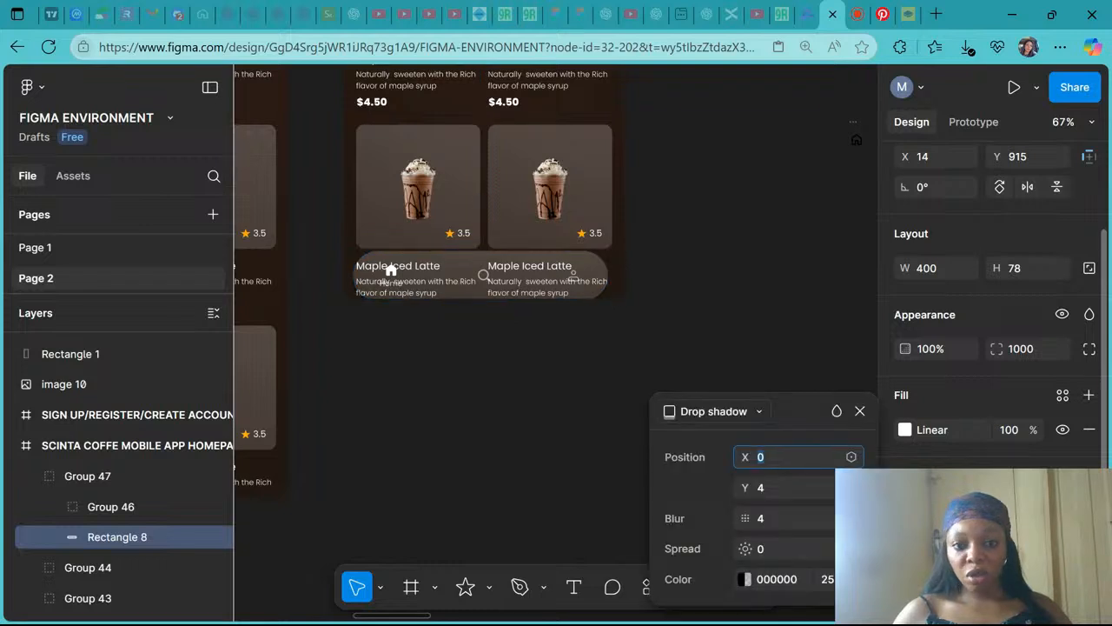
{"action": "left_click", "coordinate": [760, 412]}
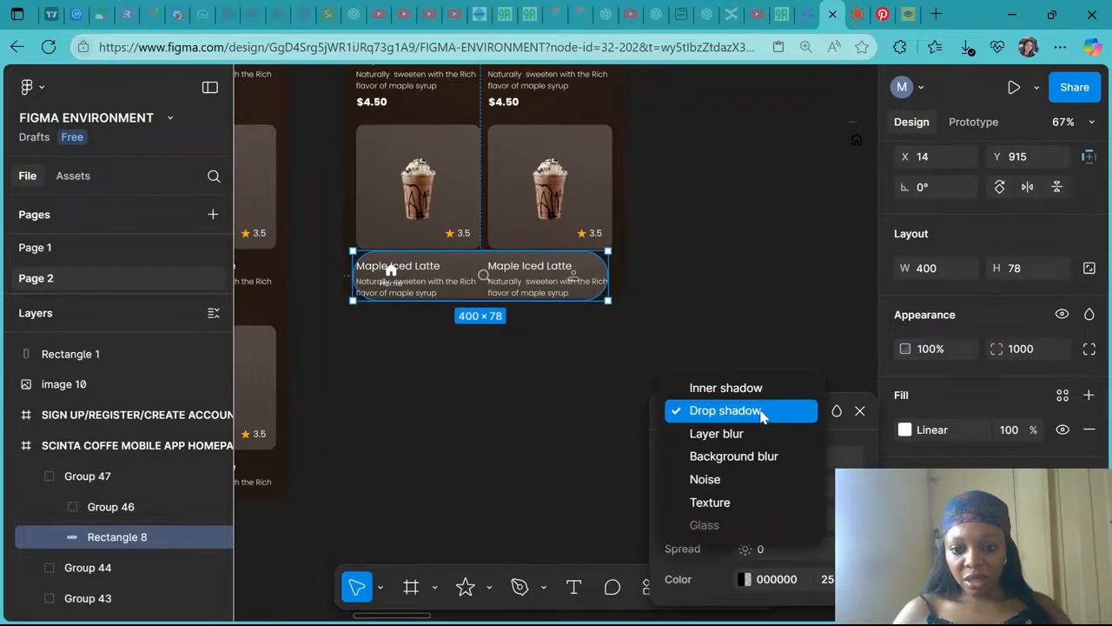
{"action": "left_click", "coordinate": [762, 454]}
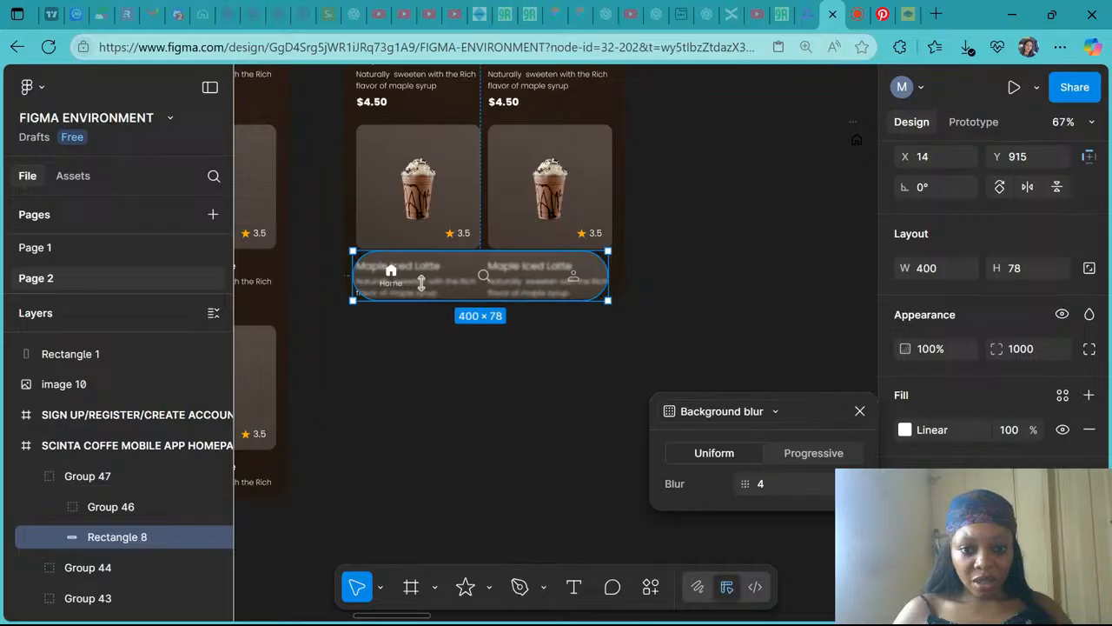
- Compare the navigation bar with its background blur effect hidden and shown
{"action": "scroll", "coordinate": [420, 282], "scroll_direction": "up", "scroll_amount": 5, "text": "ctrl"}
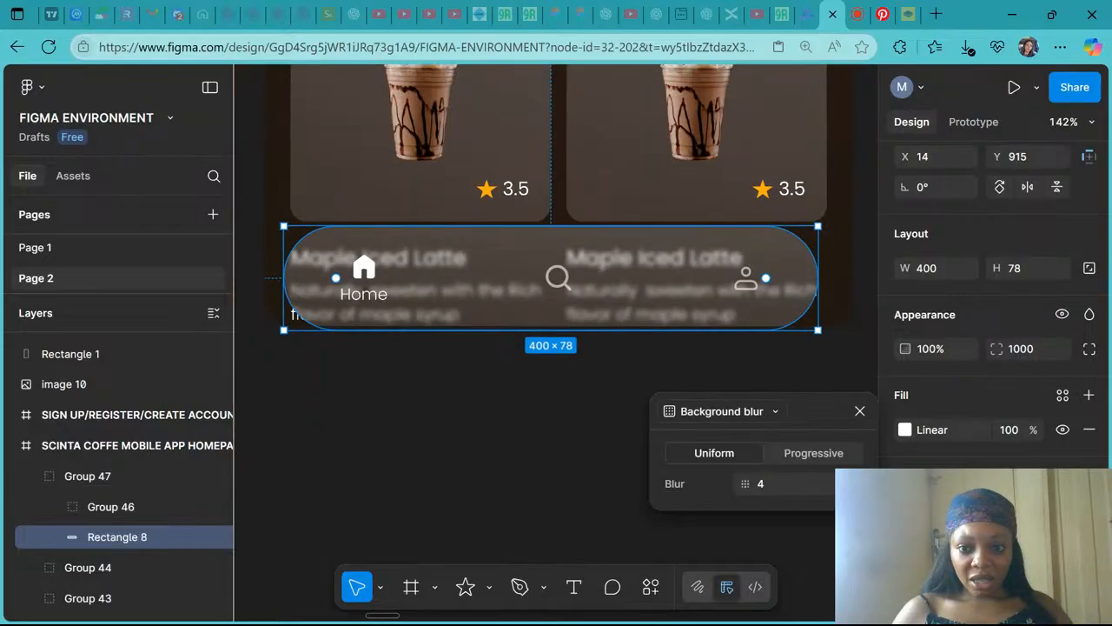
{"action": "scroll", "coordinate": [410, 273], "scroll_direction": "down", "scroll_amount": 1, "text": "ctrl"}
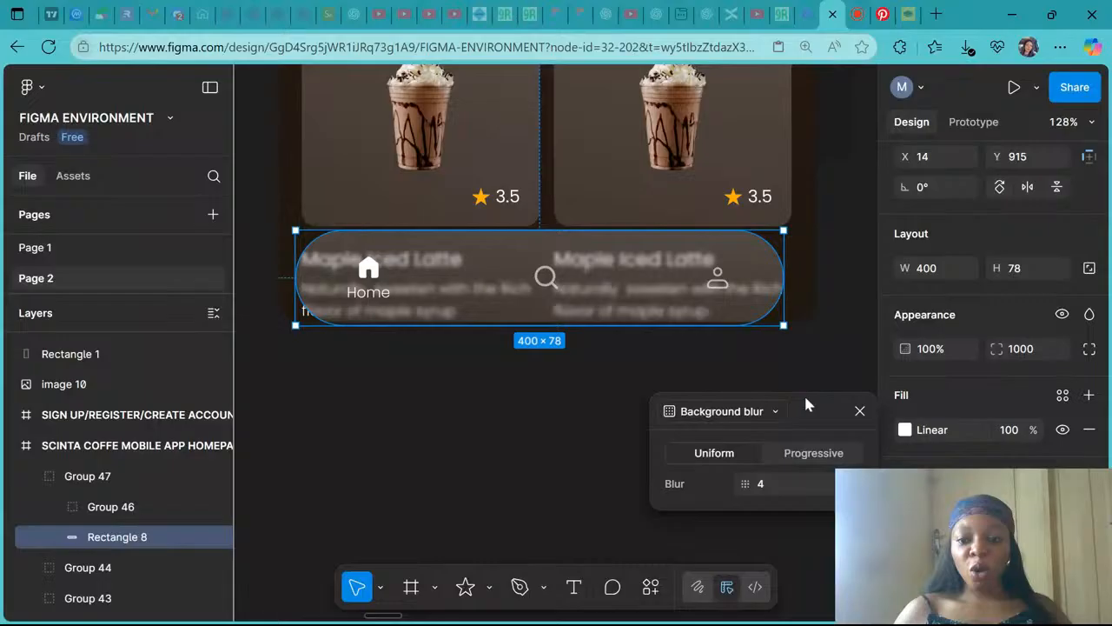
{"action": "left_click", "coordinate": [1062, 554]}
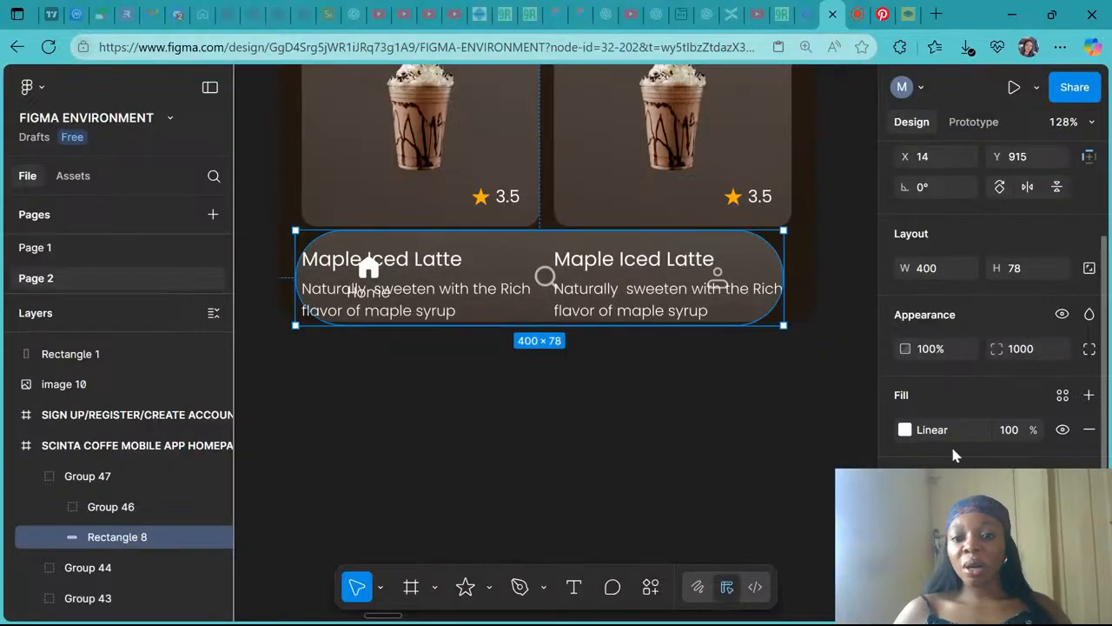
{"action": "scroll", "coordinate": [628, 305], "scroll_direction": "up", "scroll_amount": 5}
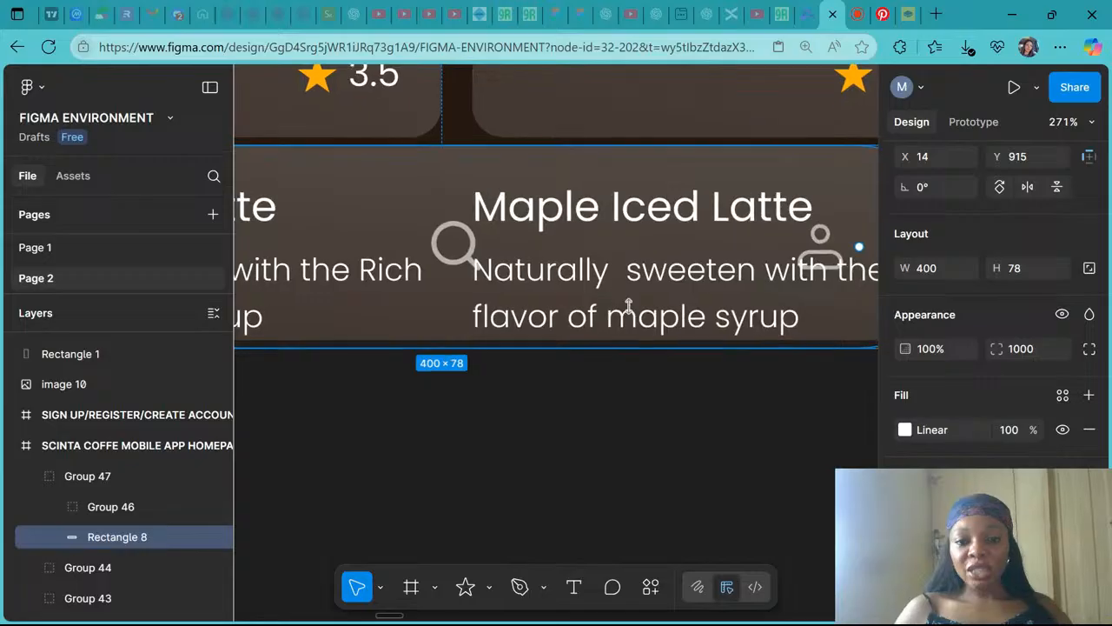
{"action": "scroll", "coordinate": [608, 345], "scroll_direction": "up", "scroll_amount": 1}
{"action": "scroll", "coordinate": [608, 345], "scroll_direction": "left", "scroll_amount": 1}
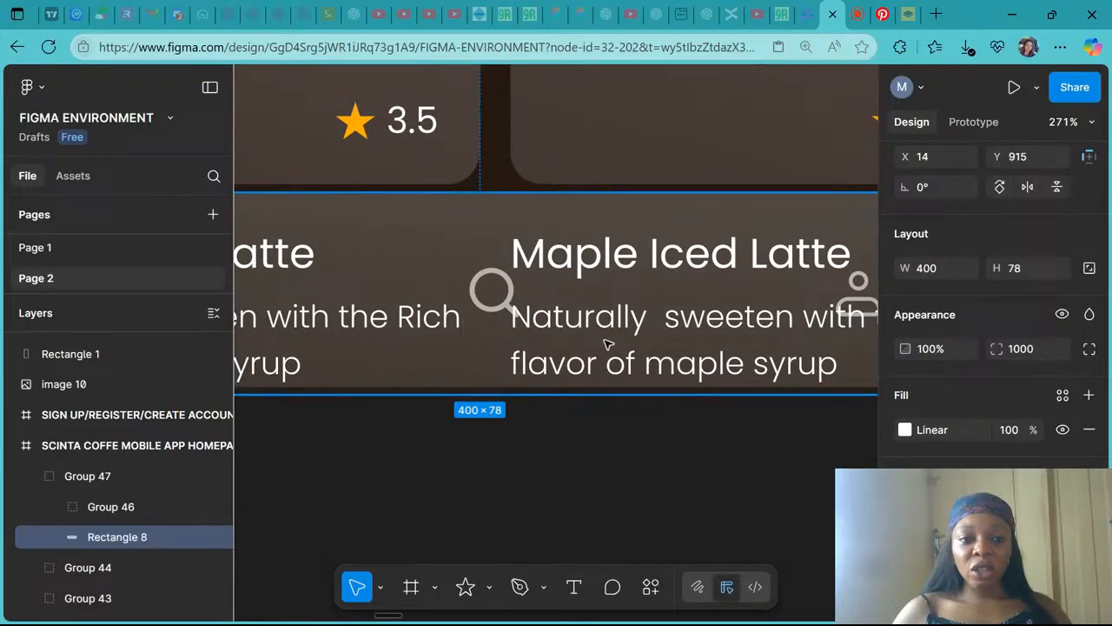
{"action": "scroll", "coordinate": [609, 344], "scroll_direction": "down", "scroll_amount": 5}
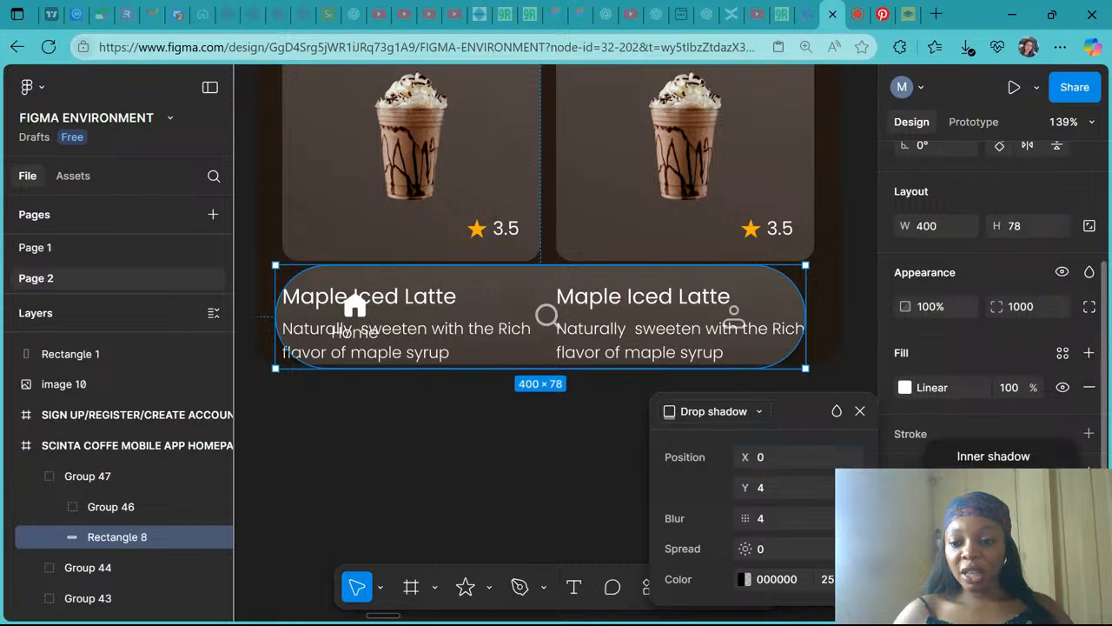
{"action": "key", "text": "Escape"}
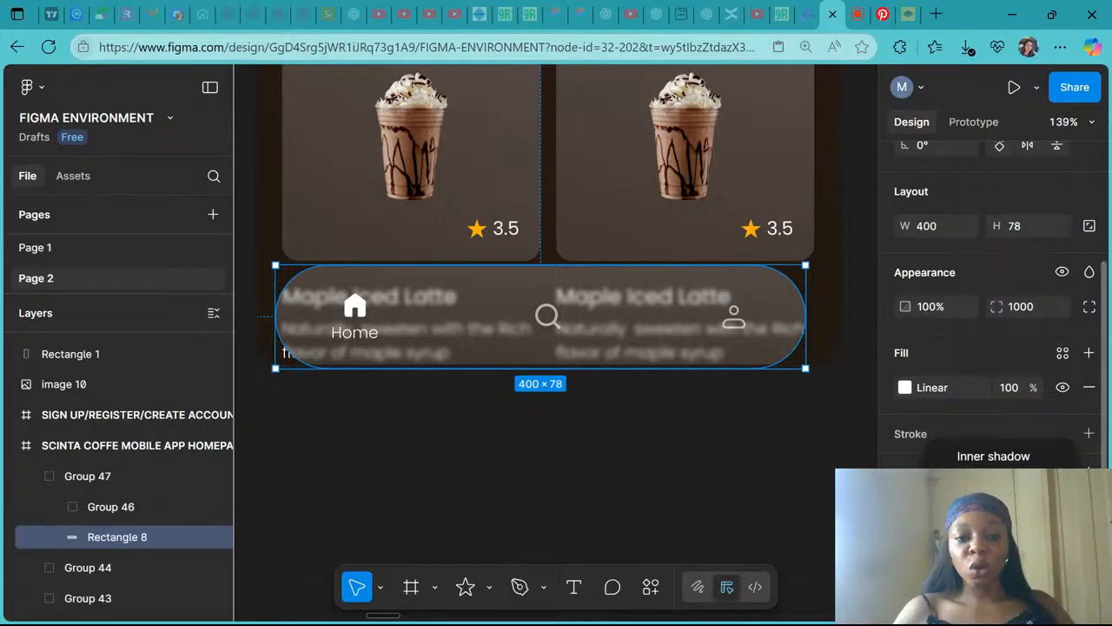
- Open the background blur settings and set the blur amount to 40
{"action": "left_click", "coordinate": [993, 525]}
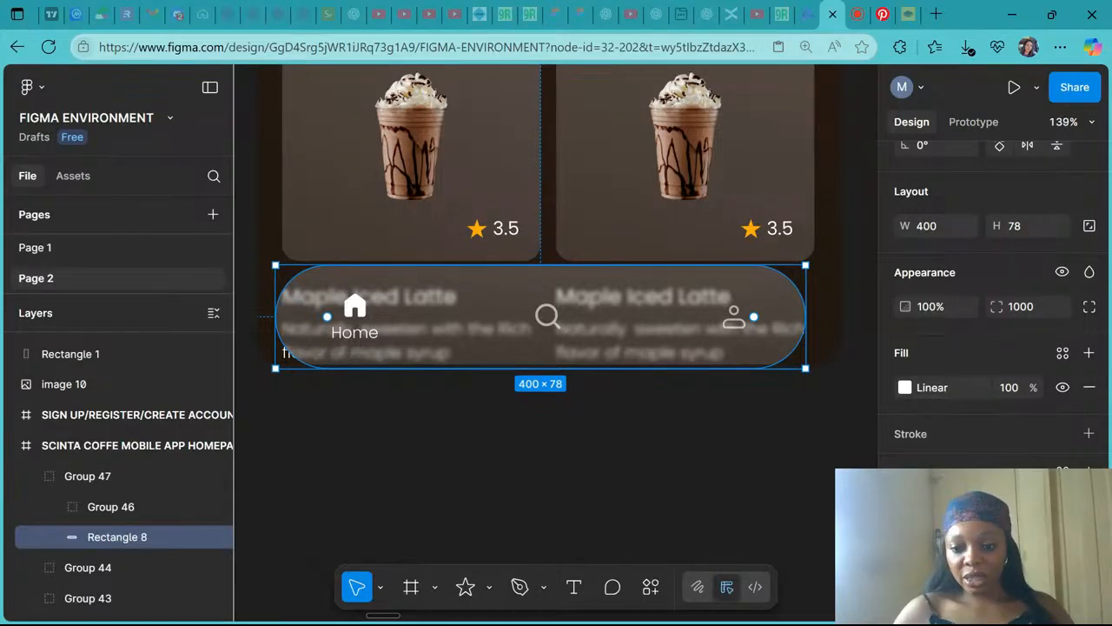
{"action": "left_click", "coordinate": [905, 505]}
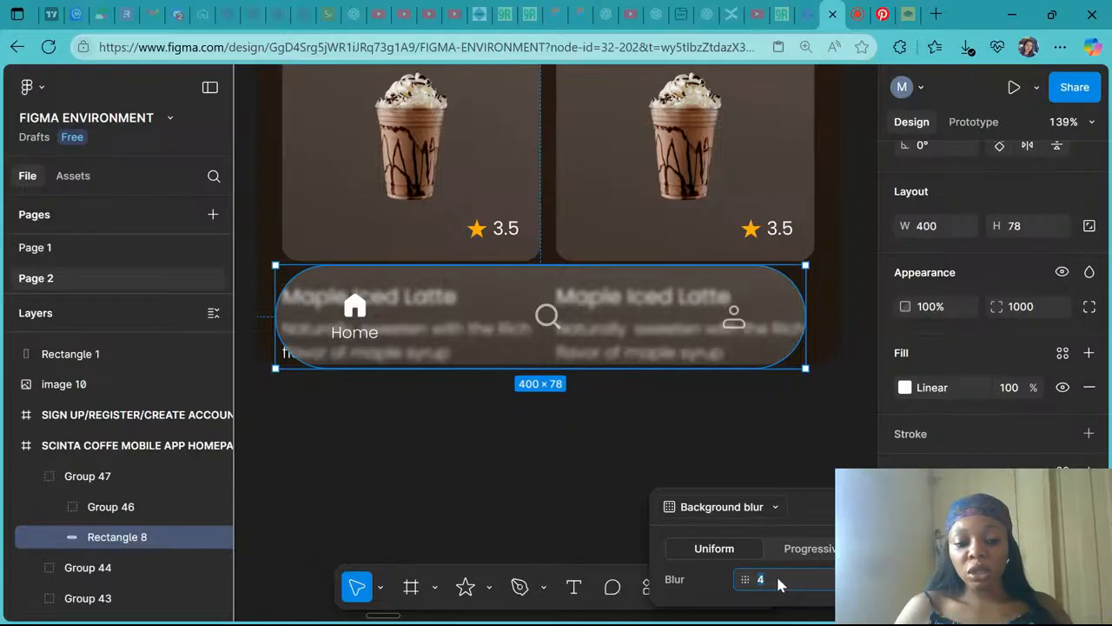
{"action": "type", "text": "40"}
{"action": "key", "text": "Return"}
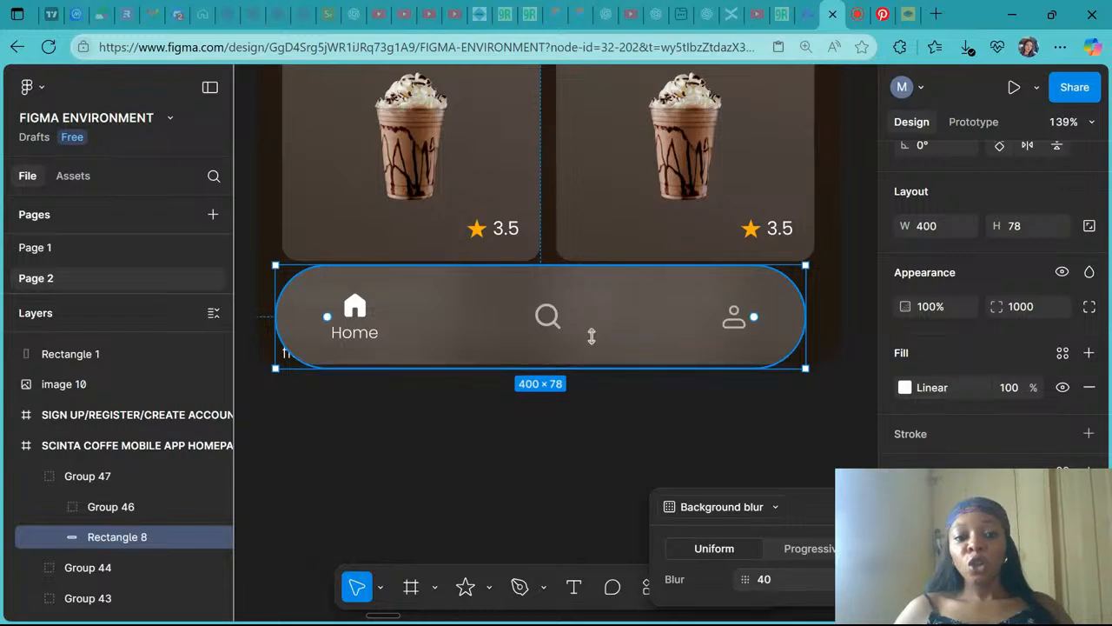
- Switch the background blur to Progressive and drag its start and end handles diagonally across the bar
{"action": "scroll", "coordinate": [591, 337], "scroll_direction": "down", "scroll_amount": 5}
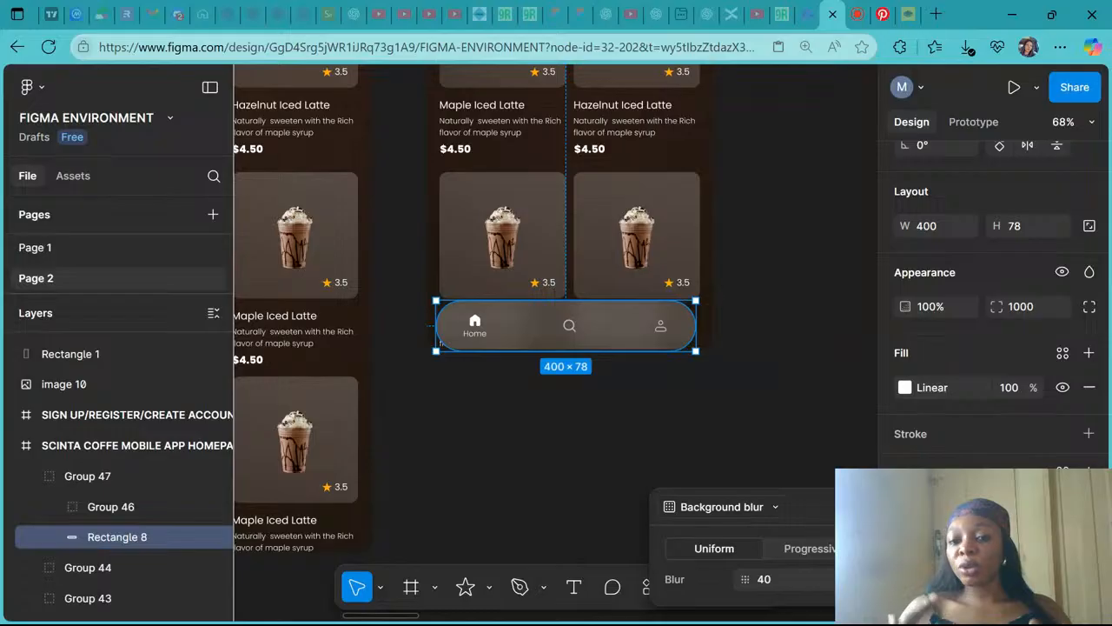
{"action": "scroll", "coordinate": [591, 335], "scroll_direction": "up", "scroll_amount": 6}
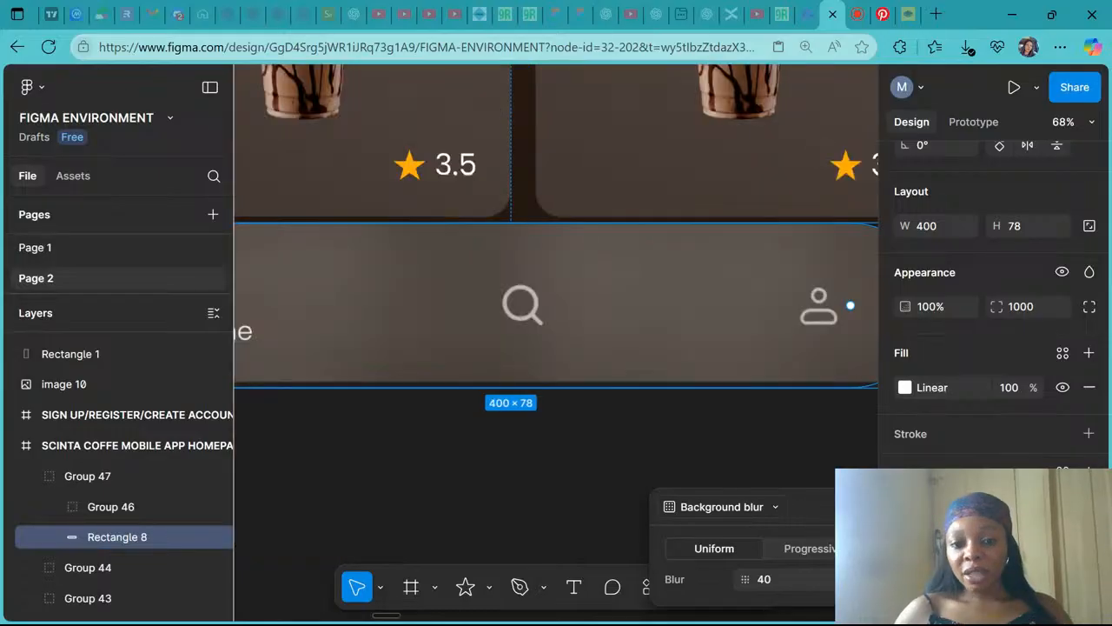
{"action": "scroll", "coordinate": [591, 336], "scroll_direction": "down", "scroll_amount": 5}
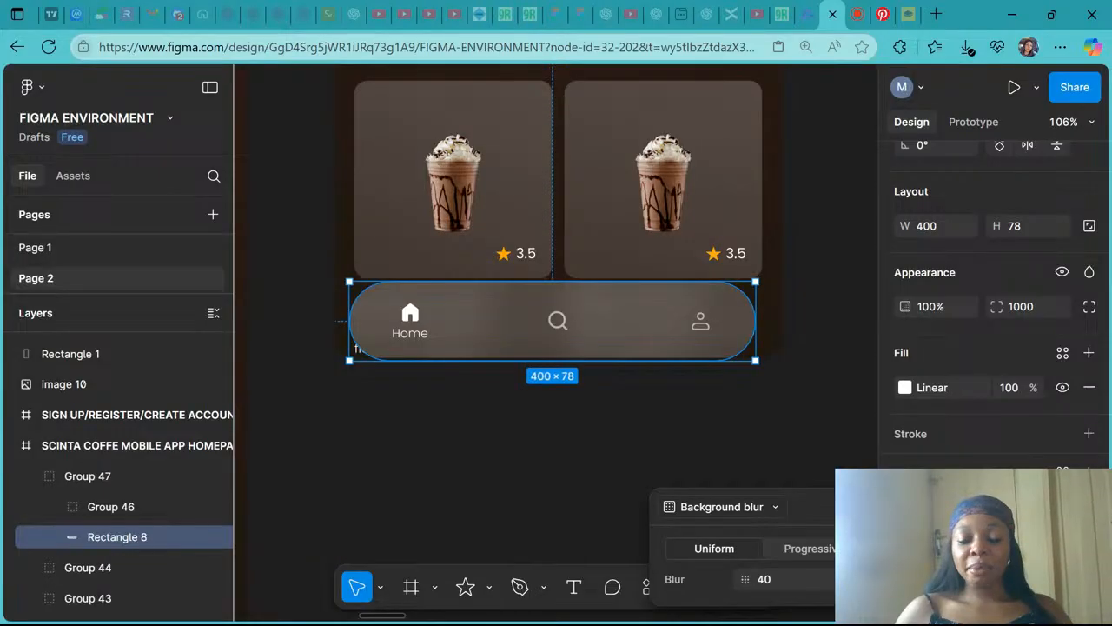
{"action": "left_click", "coordinate": [797, 550]}
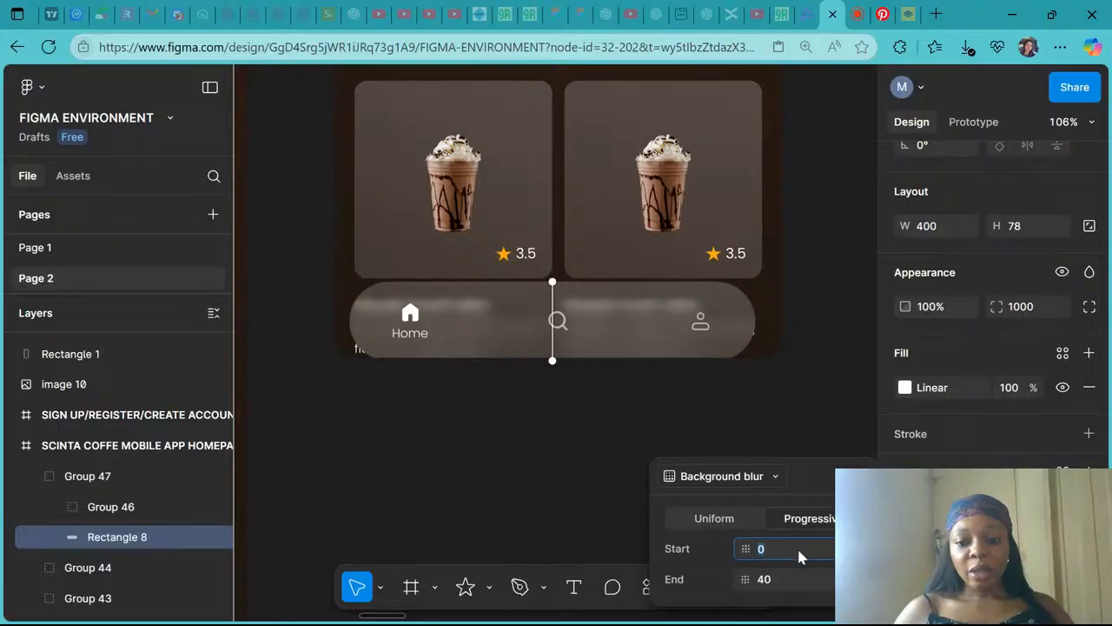
{"action": "left_click", "coordinate": [551, 279]}
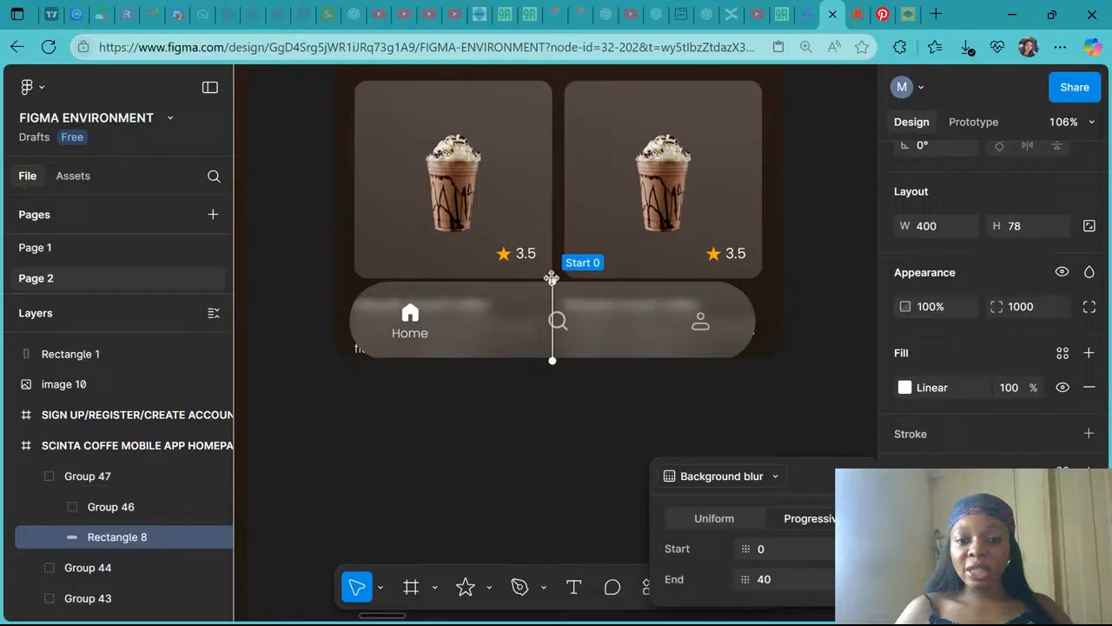
{"action": "left_click_drag", "start_coordinate": [552, 279], "coordinate": [342, 262]}
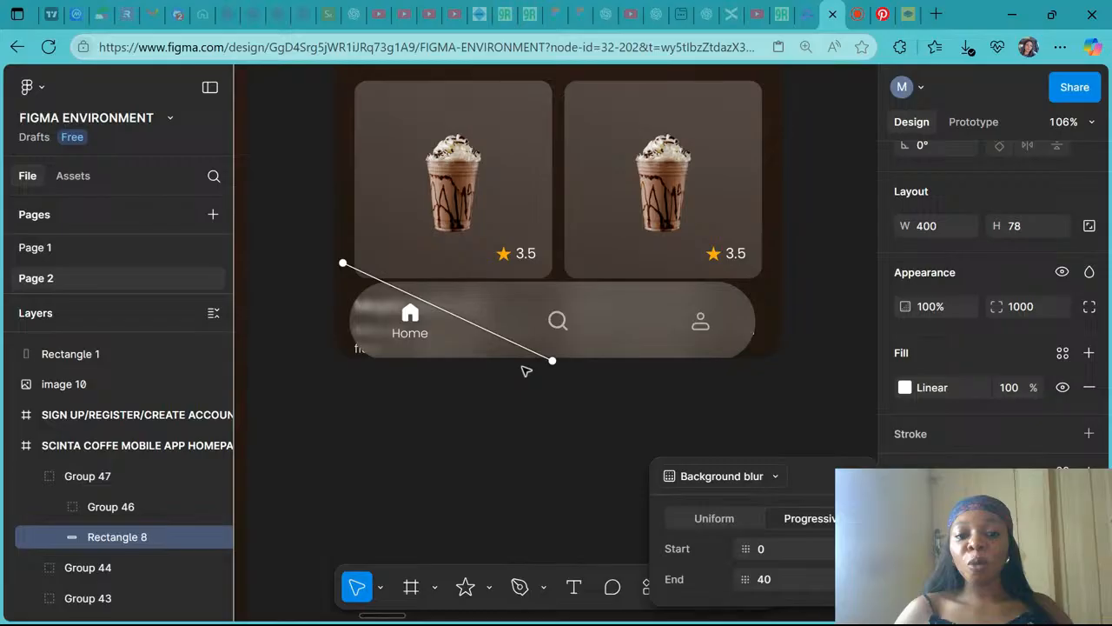
{"action": "left_click_drag", "start_coordinate": [553, 360], "coordinate": [345, 362]}
{"action": "left_click_drag", "start_coordinate": [342, 263], "coordinate": [593, 292]}
{"action": "left_click_drag", "start_coordinate": [751, 271], "coordinate": [798, 272]}
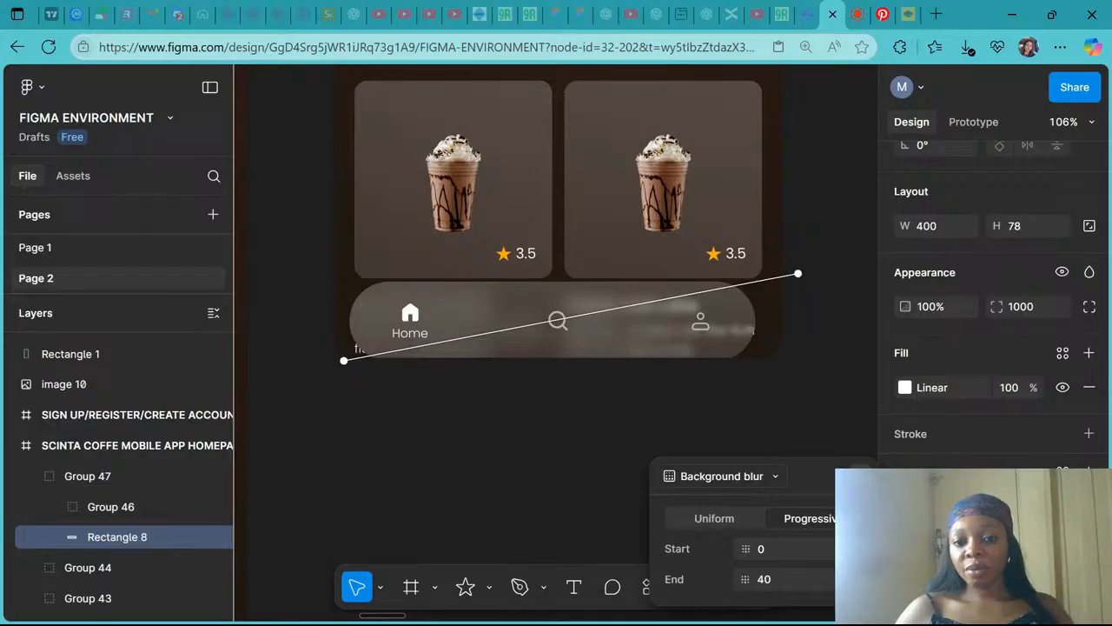
- Zoom and pan across the canvas to compare the blurred navigation bar with the reference mockup
{"action": "key", "text": "Escape"}
{"action": "scroll", "coordinate": [755, 447], "scroll_direction": "down", "scroll_amount": 5}
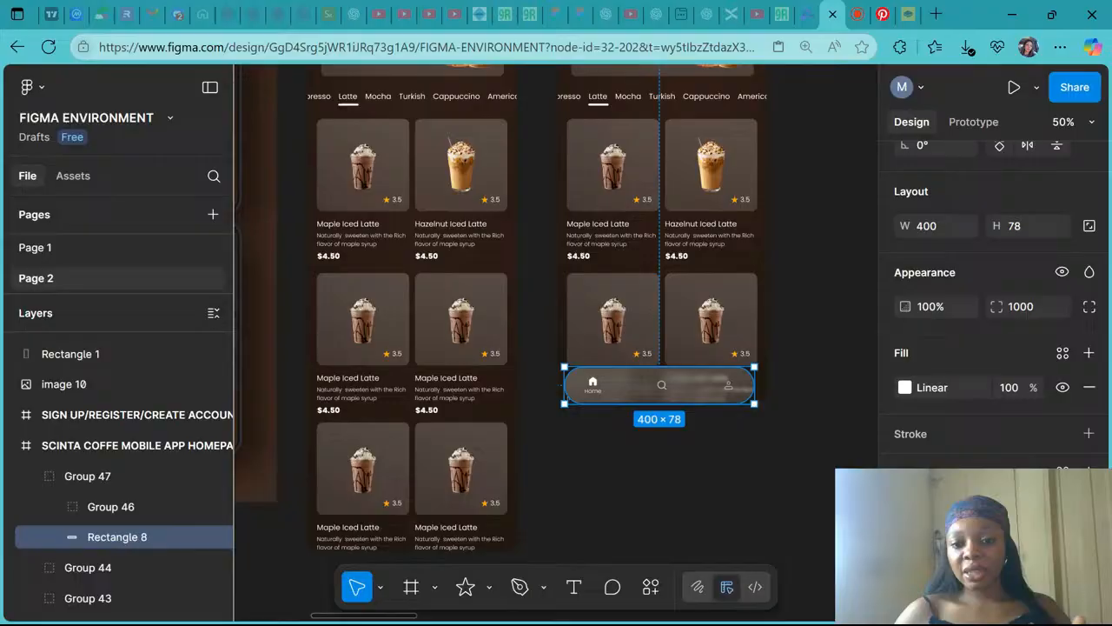
{"action": "scroll", "coordinate": [464, 341], "scroll_direction": "down", "scroll_amount": 4}
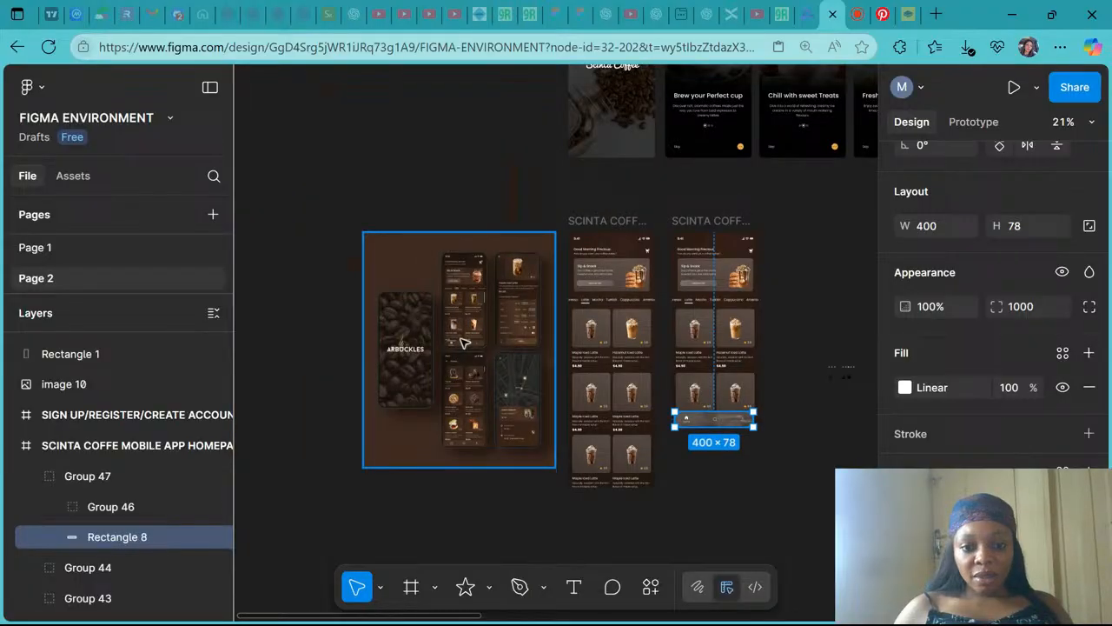
{"action": "scroll", "coordinate": [463, 342], "scroll_direction": "up", "scroll_amount": 10}
{"action": "scroll", "coordinate": [463, 341], "scroll_direction": "down", "scroll_amount": 2}
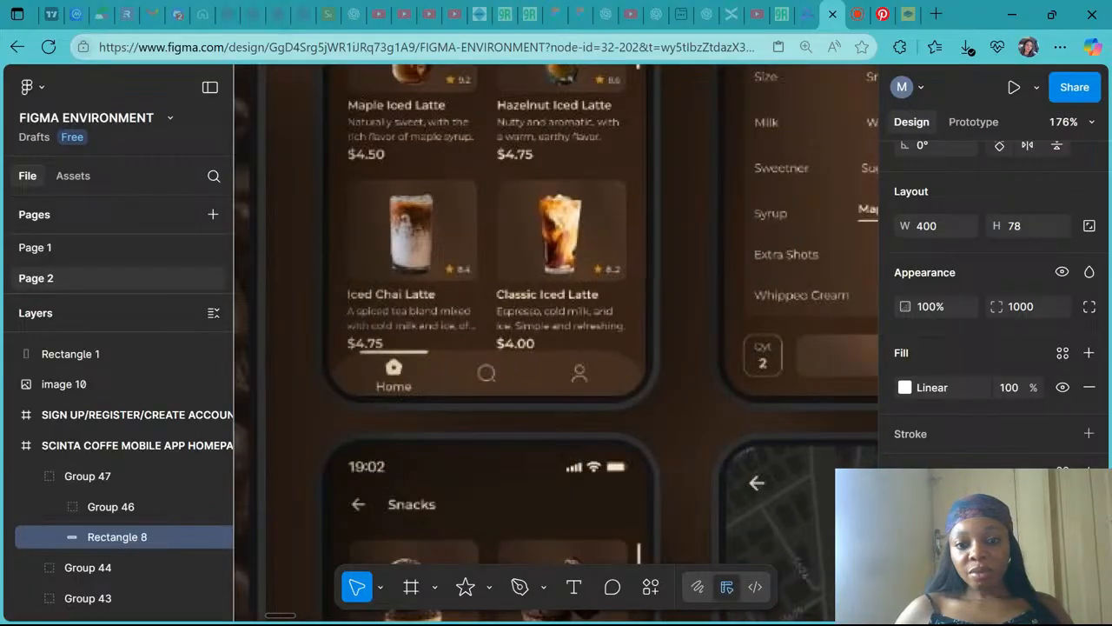
{"action": "scroll", "coordinate": [464, 342], "scroll_direction": "down", "scroll_amount": 4}
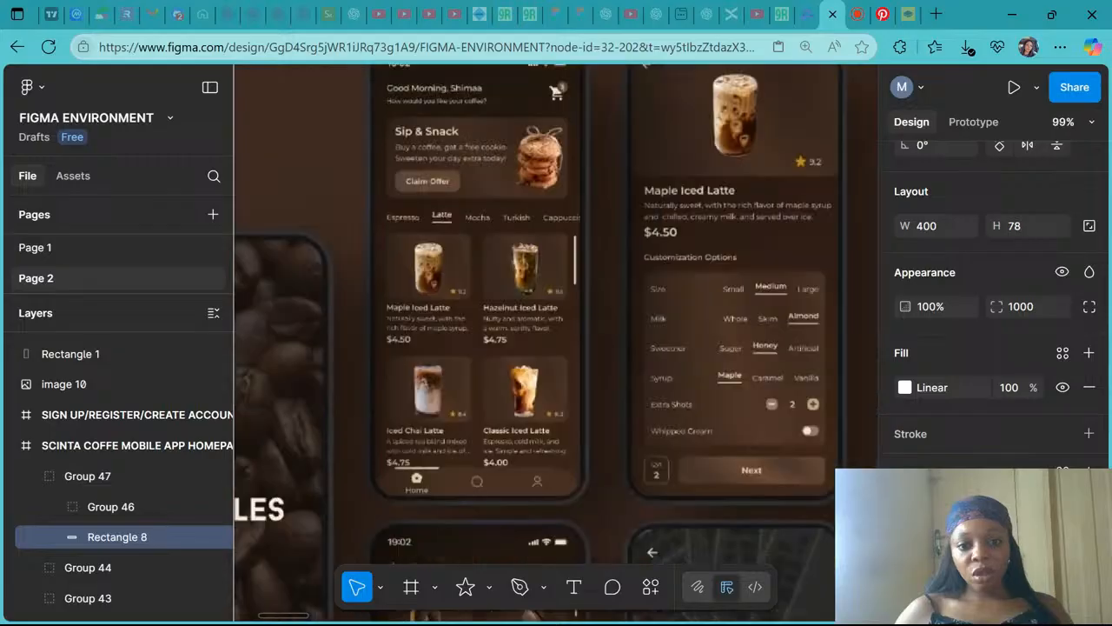
{"action": "scroll", "coordinate": [463, 341], "scroll_direction": "right", "scroll_amount": 2}
{"action": "scroll", "coordinate": [463, 342], "scroll_direction": "down", "scroll_amount": 2}
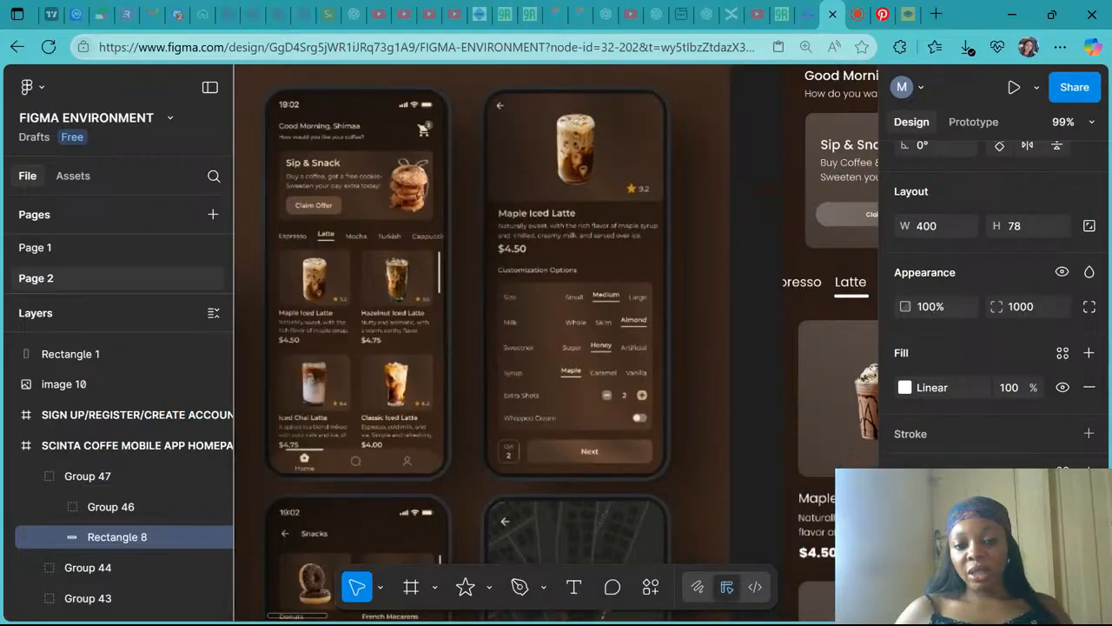
{"action": "scroll", "coordinate": [608, 422], "scroll_direction": "right", "scroll_amount": 4}
{"action": "scroll", "coordinate": [608, 423], "scroll_direction": "down", "scroll_amount": 3}
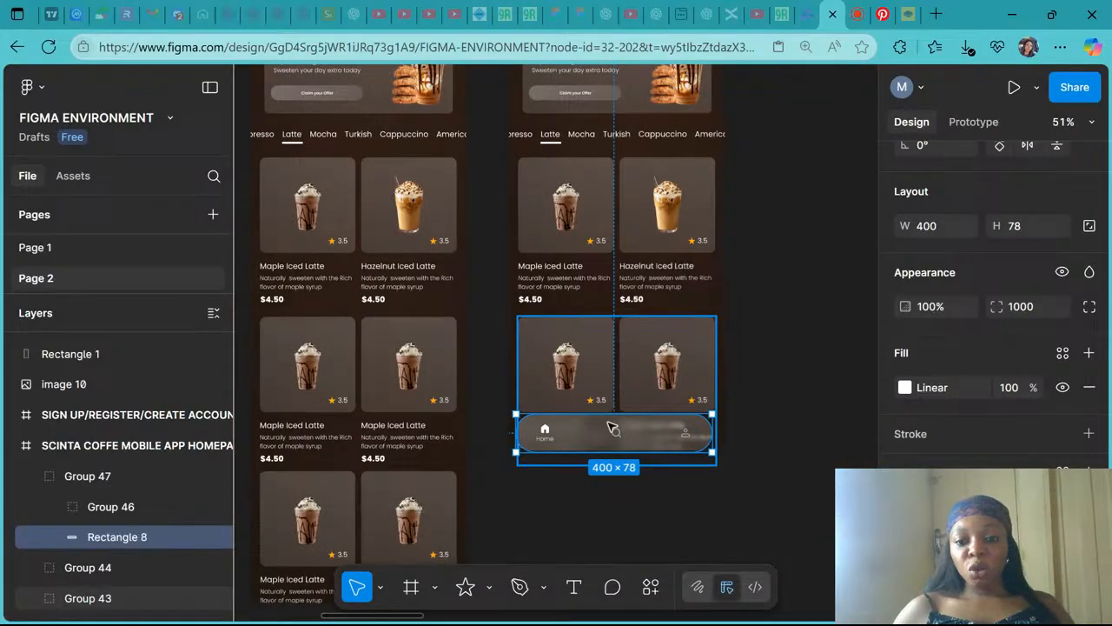
{"action": "scroll", "coordinate": [661, 428], "scroll_direction": "up", "scroll_amount": 1}
{"action": "scroll", "coordinate": [661, 429], "scroll_direction": "up", "scroll_amount": 4}
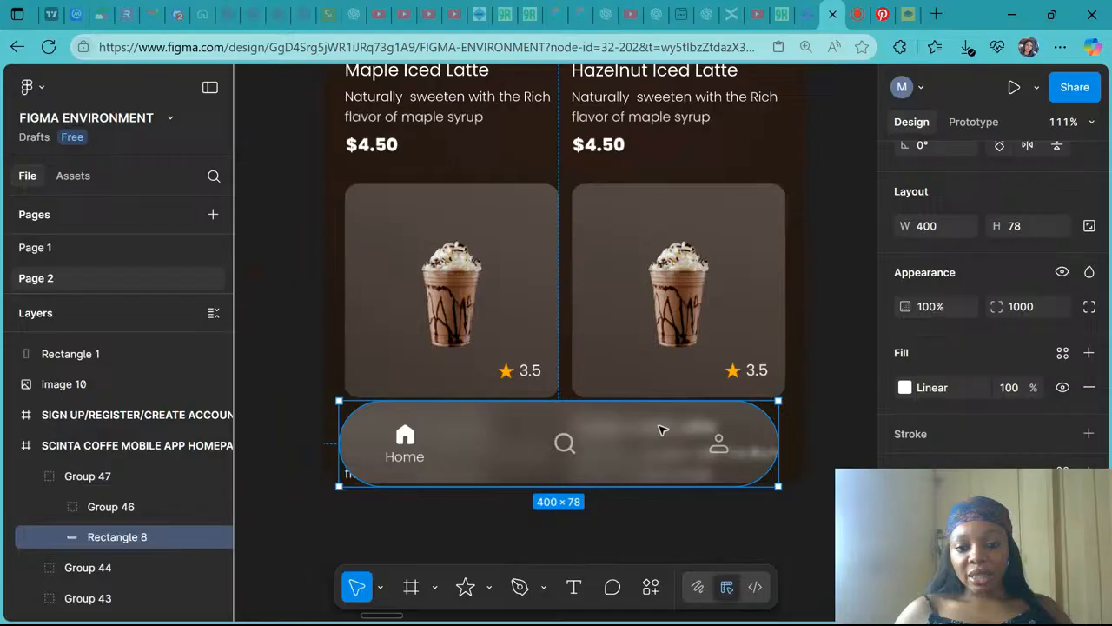
{"action": "scroll", "coordinate": [661, 428], "scroll_direction": "up", "scroll_amount": 1}
- Move the navigation bar group slightly lower and nudge its icon group up inside the bar
{"action": "mouse_move", "coordinate": [650, 441]}
{"action": "left_mouse_down"}
{"action": "mouse_move", "coordinate": [656, 450]}
{"action": "mouse_move", "coordinate": [650, 442]}
{"action": "left_mouse_up"}
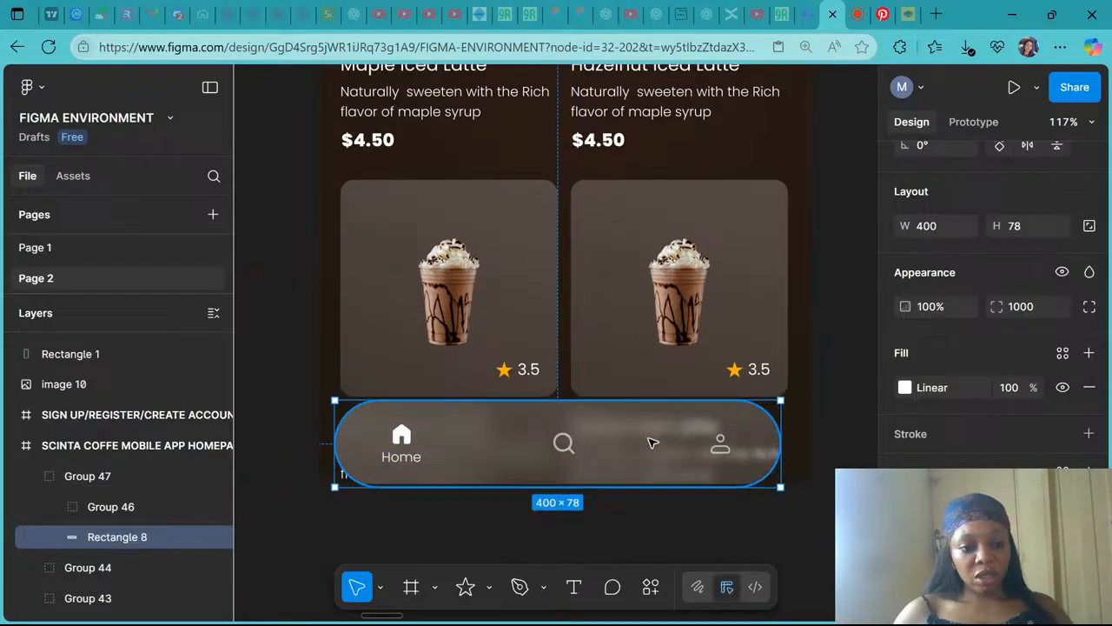
{"action": "left_click", "coordinate": [118, 475]}
{"action": "left_click_drag", "start_coordinate": [632, 421], "coordinate": [643, 437]}
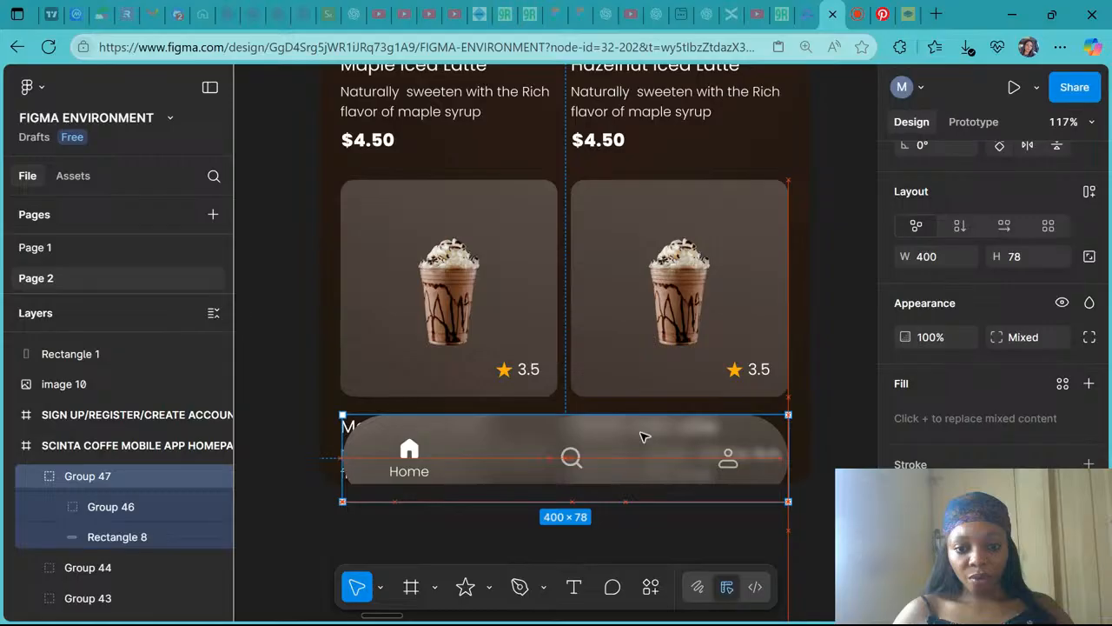
{"action": "double_click", "coordinate": [570, 465]}
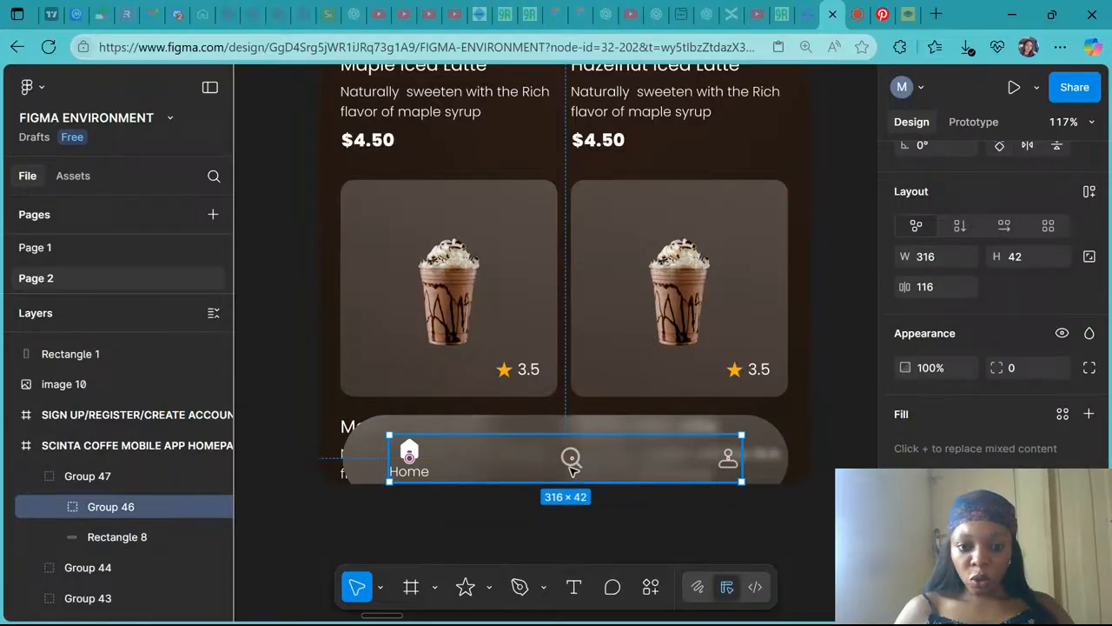
{"action": "left_click_drag", "start_coordinate": [571, 464], "coordinate": [570, 454]}
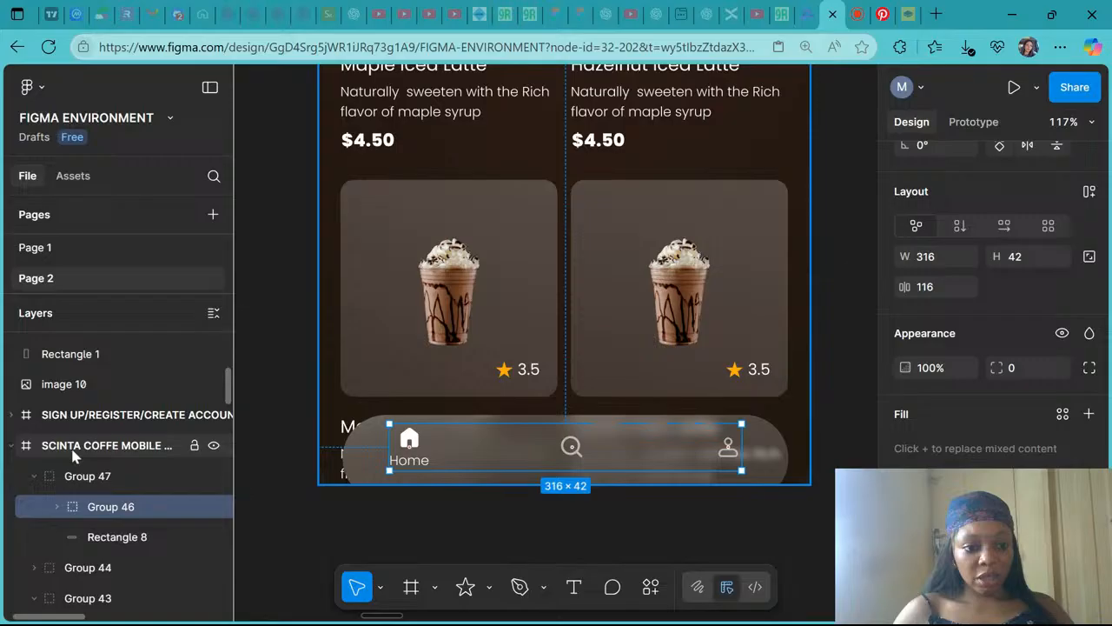
{"action": "key", "text": "Escape"}
{"action": "mouse_move", "coordinate": [718, 439]}
{"action": "left_mouse_down"}
{"action": "mouse_move", "coordinate": [718, 454]}
{"action": "mouse_move", "coordinate": [717, 443]}
{"action": "left_mouse_up"}
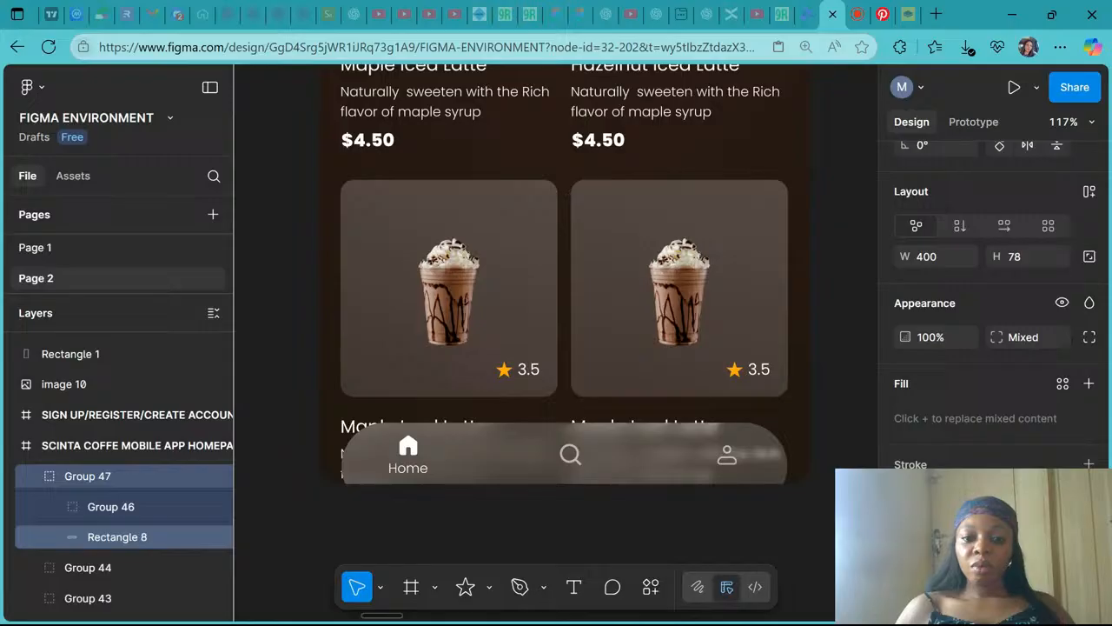
- Zoom out and pan across the homepage frames and reference mockup to review the navigation bar
{"action": "key", "text": "shift+0"}
{"action": "key", "text": "minus"}
{"action": "left_click", "coordinate": [718, 448]}
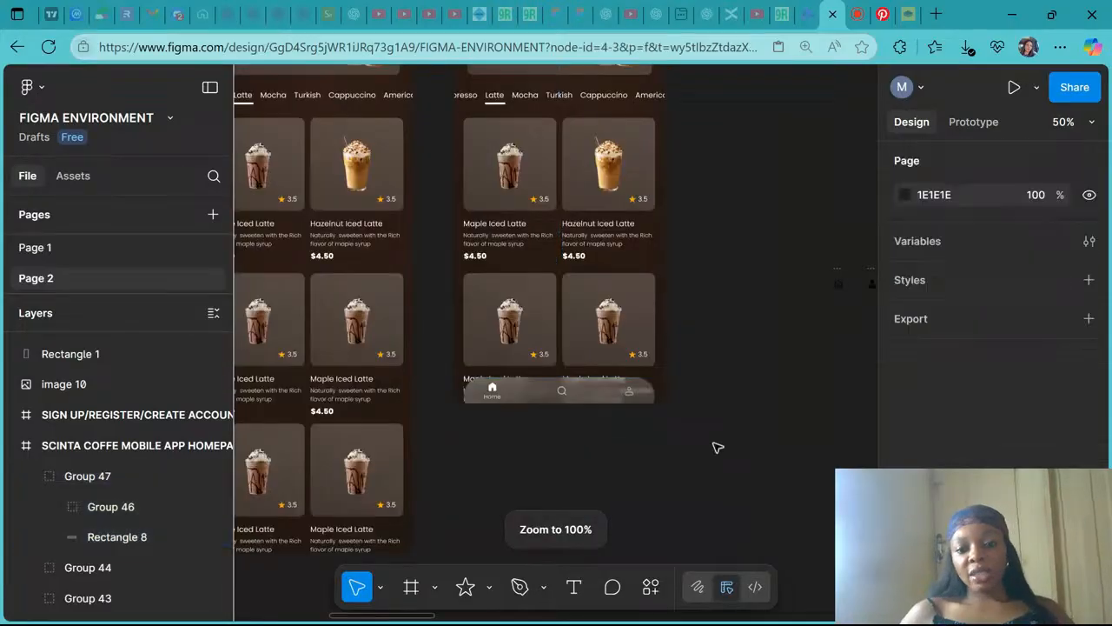
{"action": "scroll", "coordinate": [584, 393], "scroll_direction": "up", "scroll_amount": 1}
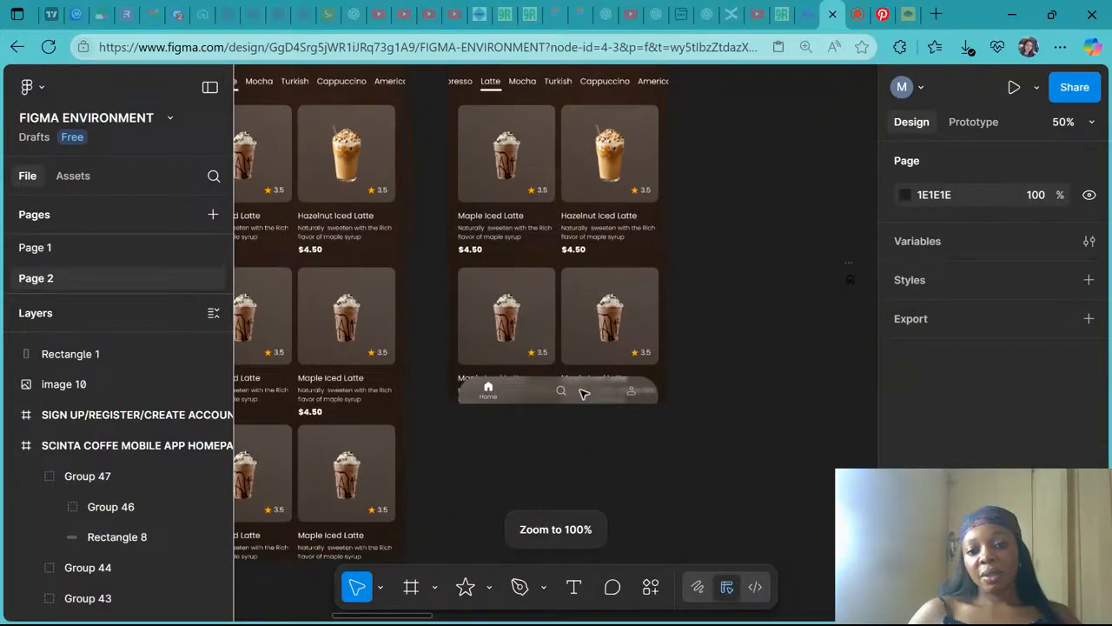
{"action": "scroll", "coordinate": [584, 393], "scroll_direction": "up", "scroll_amount": 3}
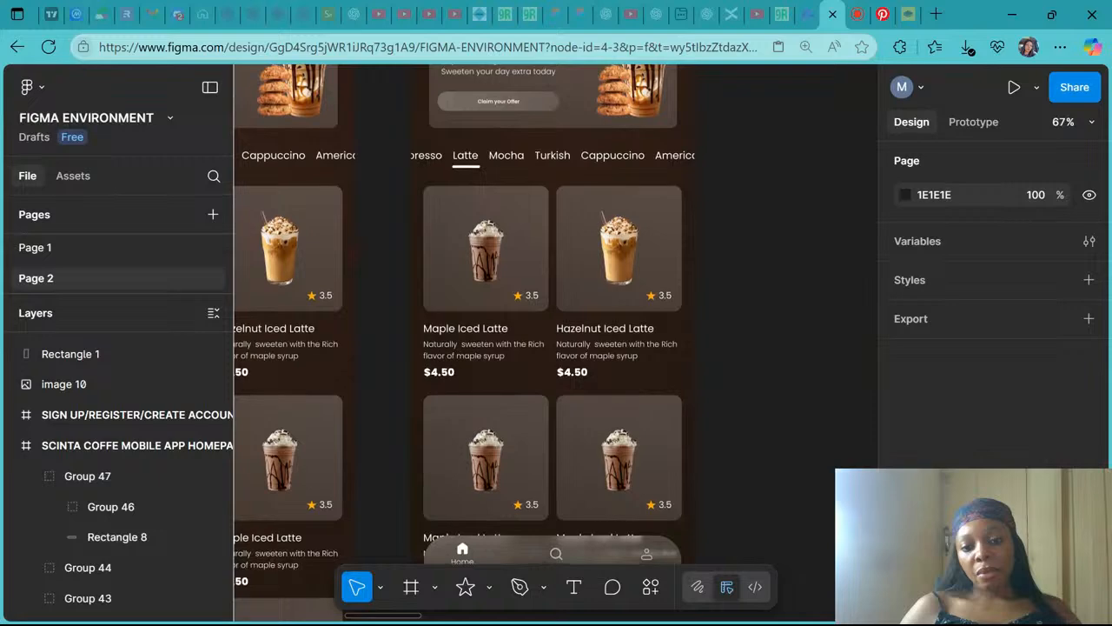
{"action": "scroll", "coordinate": [556, 347], "scroll_direction": "down", "scroll_amount": 1}
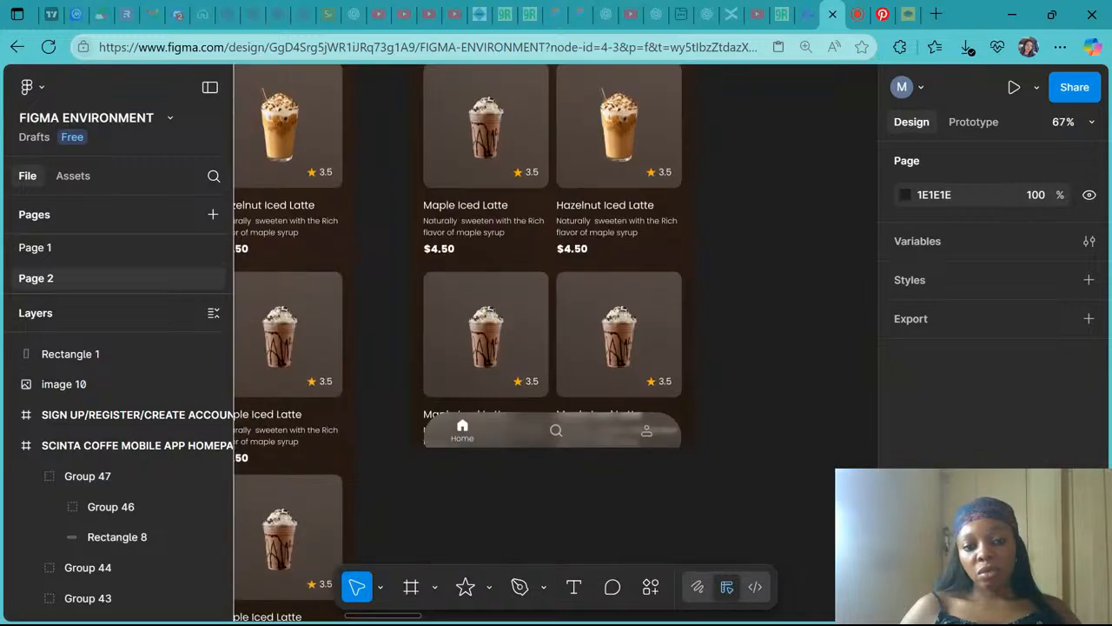
{"action": "scroll", "coordinate": [556, 347], "scroll_direction": "up", "scroll_amount": 5}
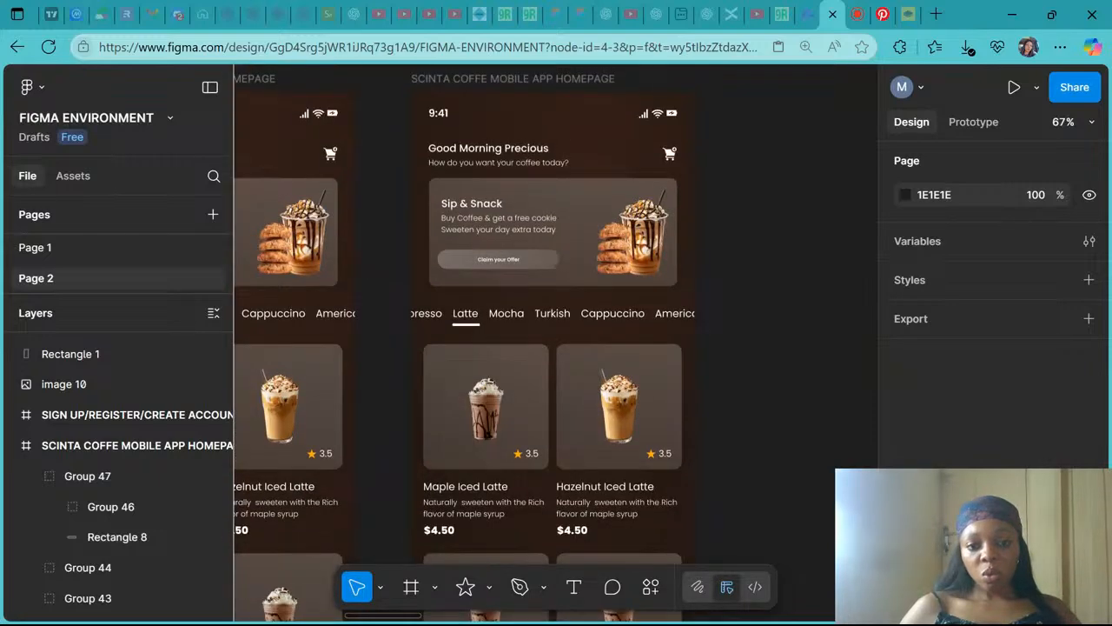
{"action": "scroll", "coordinate": [582, 391], "scroll_direction": "down", "scroll_amount": 5}
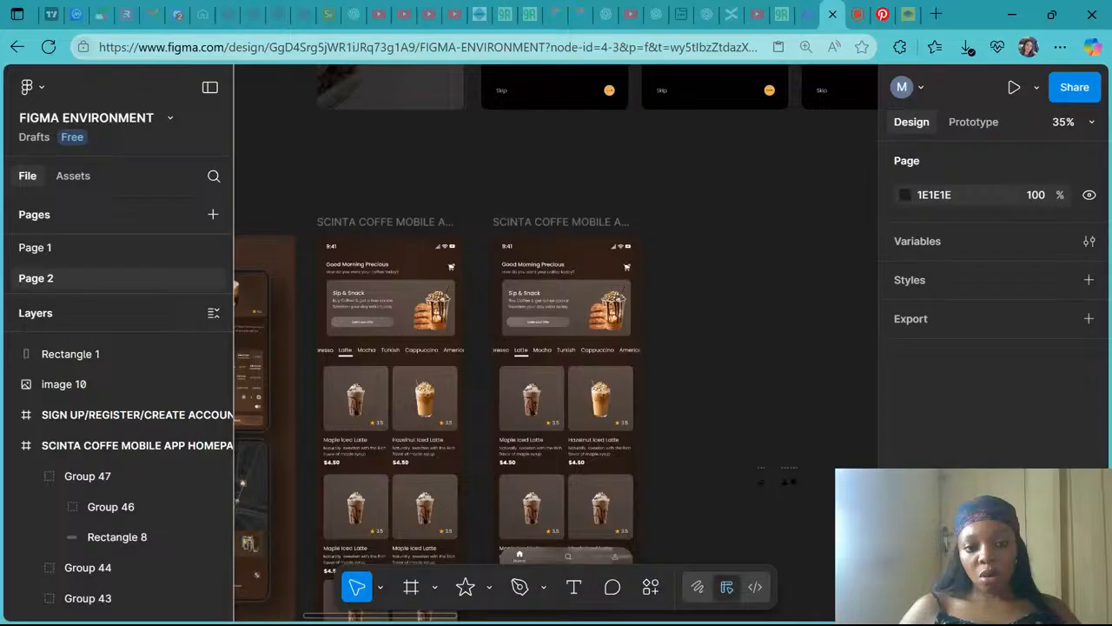
{"action": "scroll", "coordinate": [291, 267], "scroll_direction": "down", "scroll_amount": 3}
{"action": "scroll", "coordinate": [291, 266], "scroll_direction": "left", "scroll_amount": 4}
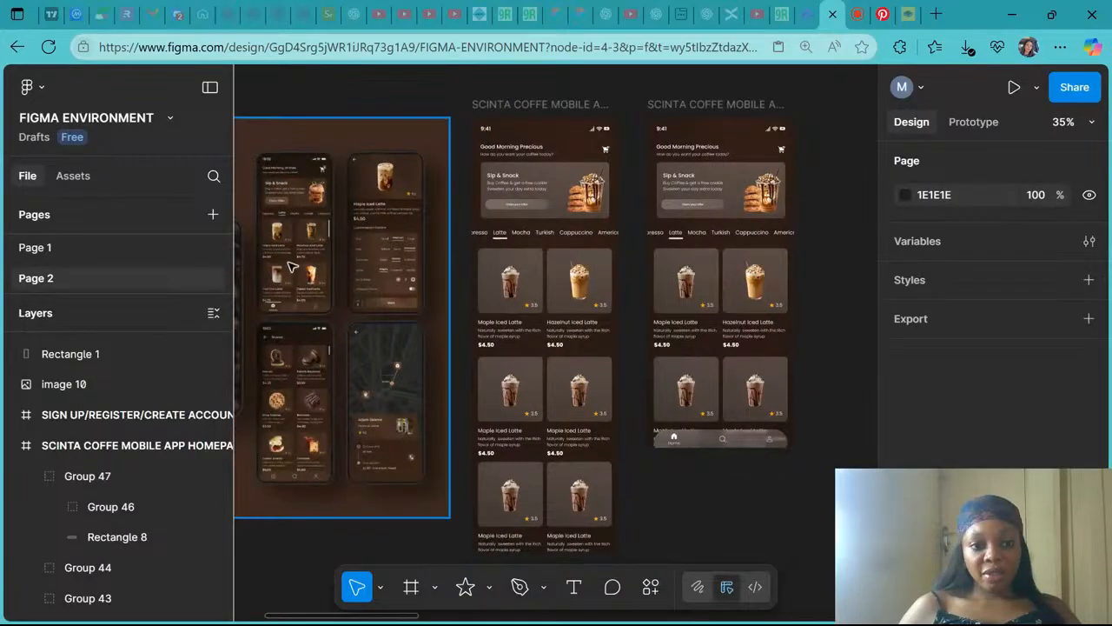
{"action": "scroll", "coordinate": [292, 266], "scroll_direction": "up", "scroll_amount": 5}
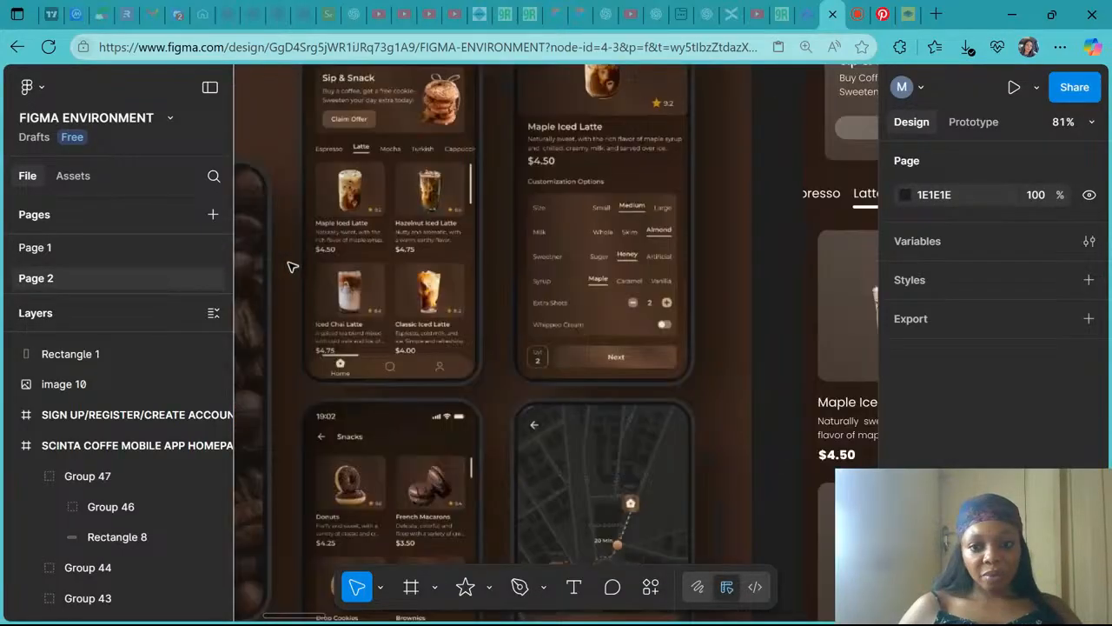
{"action": "scroll", "coordinate": [291, 267], "scroll_direction": "down", "scroll_amount": 5}
{"action": "scroll", "coordinate": [291, 267], "scroll_direction": "down", "scroll_amount": 1}
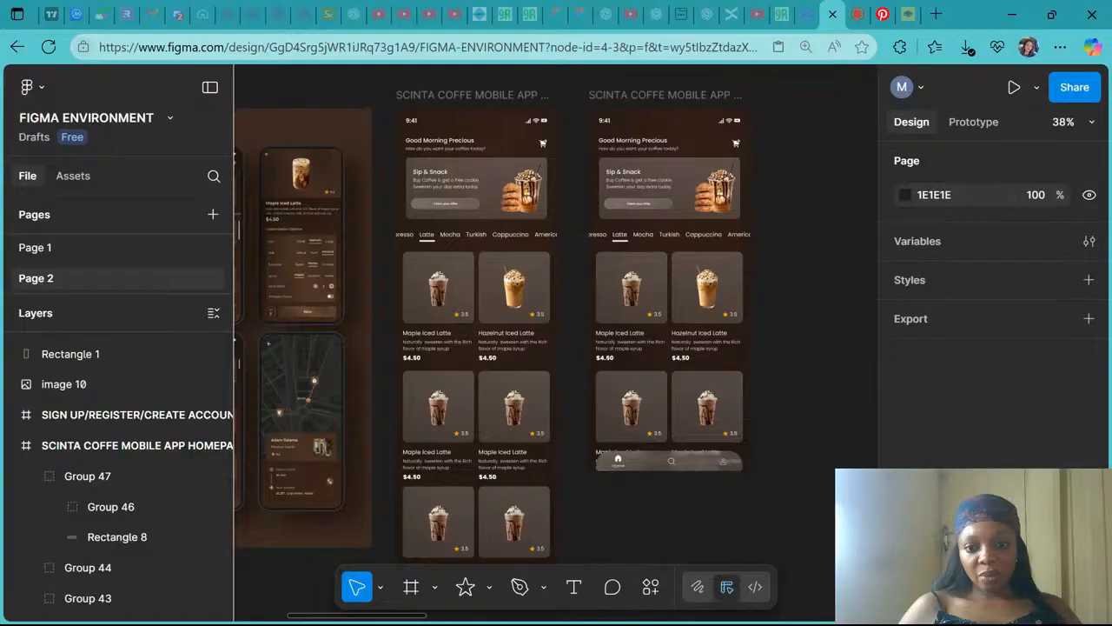
- Glance at the live-stream studio tab and return to the Figma file
{"action": "left_click", "coordinate": [858, 14]}
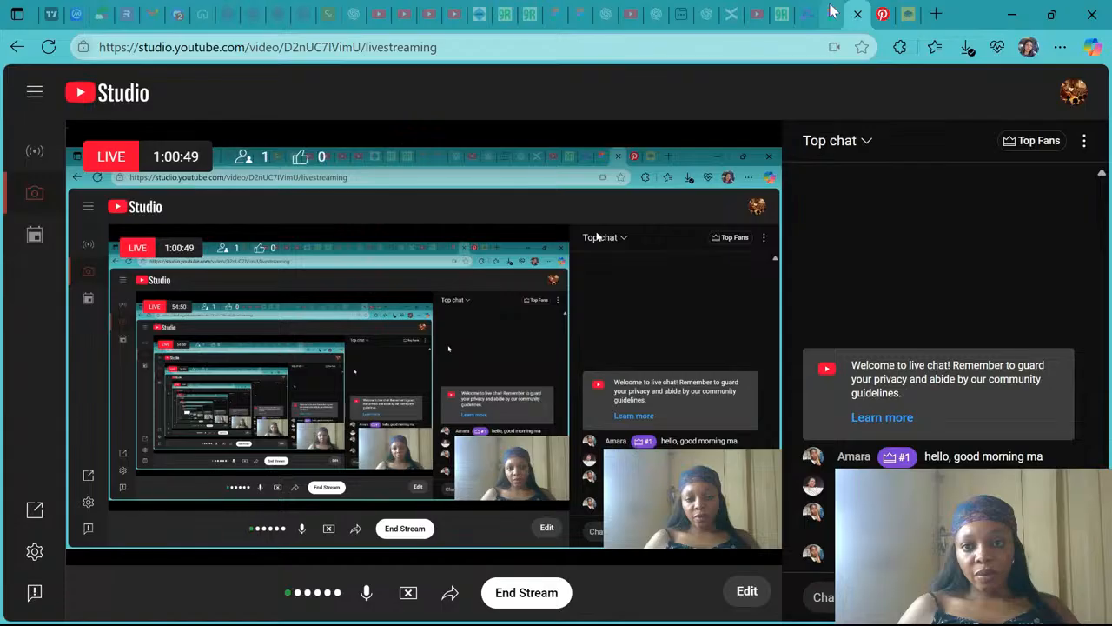
{"action": "left_click", "coordinate": [832, 12]}
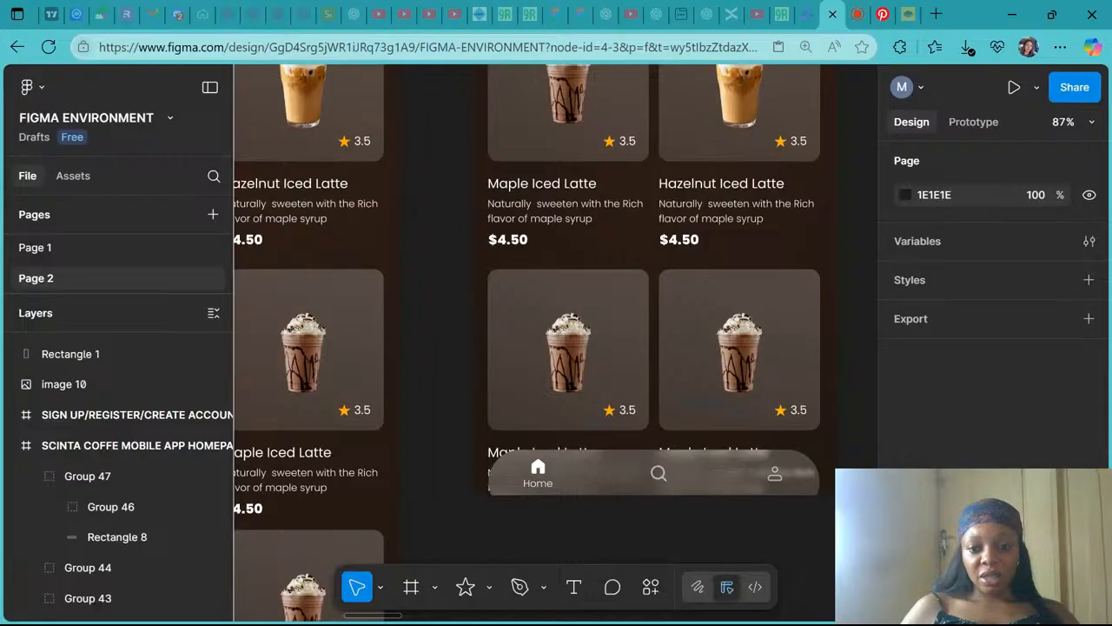
- Move the reference mockup image further left, away from the homepage frames
{"action": "scroll", "coordinate": [673, 408], "scroll_direction": "up", "scroll_amount": 2}
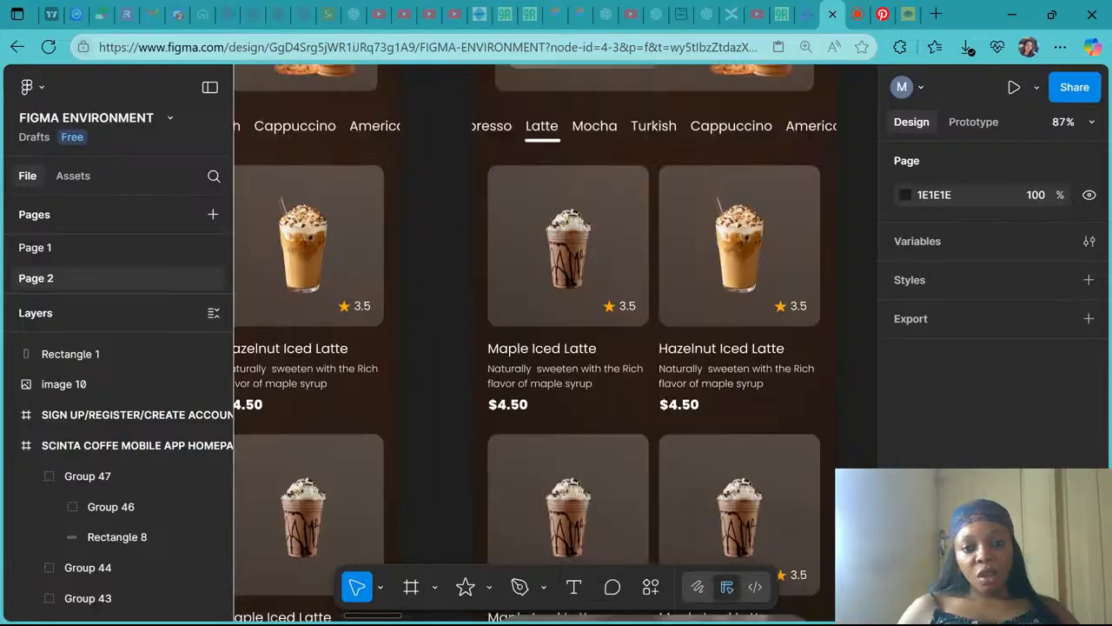
{"action": "scroll", "coordinate": [674, 408], "scroll_direction": "down", "scroll_amount": 4}
{"action": "scroll", "coordinate": [669, 407], "scroll_direction": "down", "scroll_amount": 2, "text": "ctrl"}
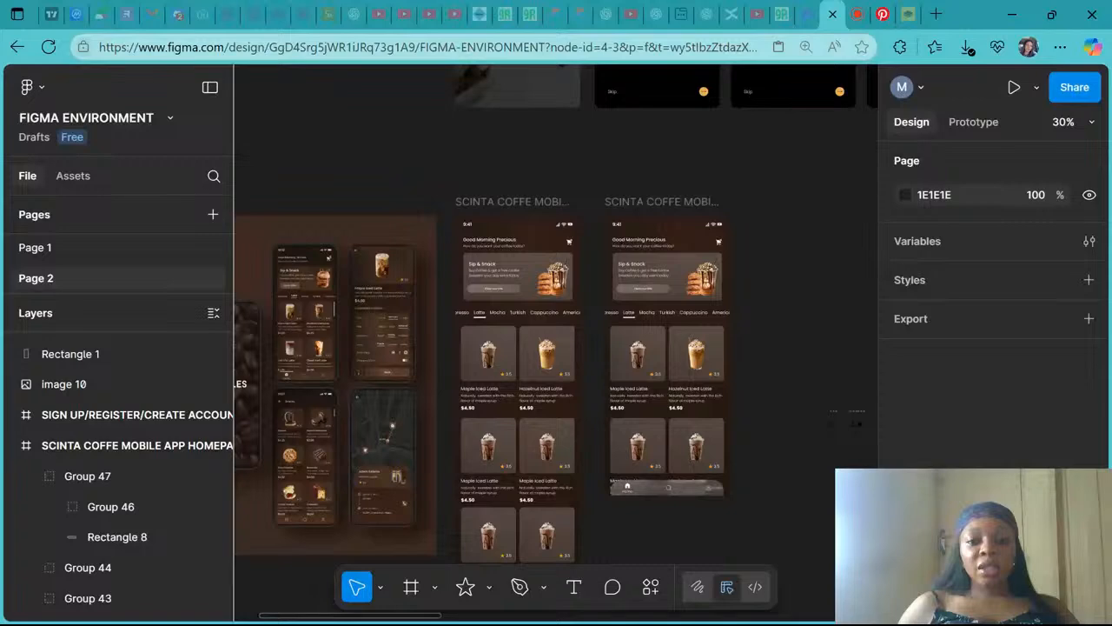
{"action": "scroll", "coordinate": [491, 299], "scroll_direction": "down", "scroll_amount": 2, "text": "ctrl"}
{"action": "left_click_drag", "start_coordinate": [490, 299], "coordinate": [356, 280]}
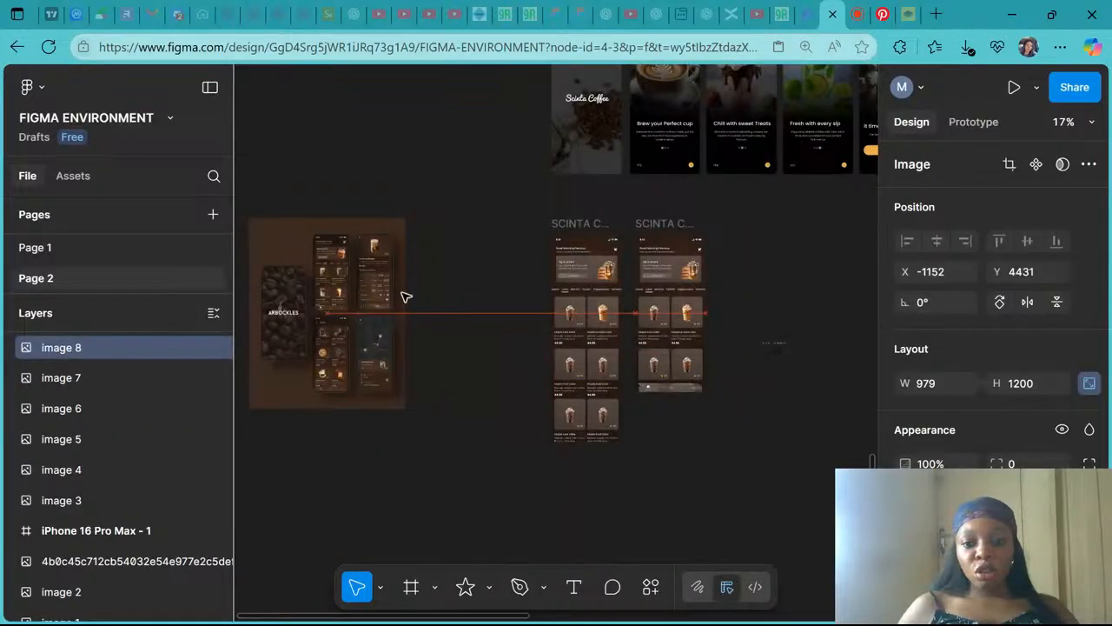
{"action": "scroll", "coordinate": [669, 391], "scroll_direction": "up", "scroll_amount": 2, "text": "ctrl"}
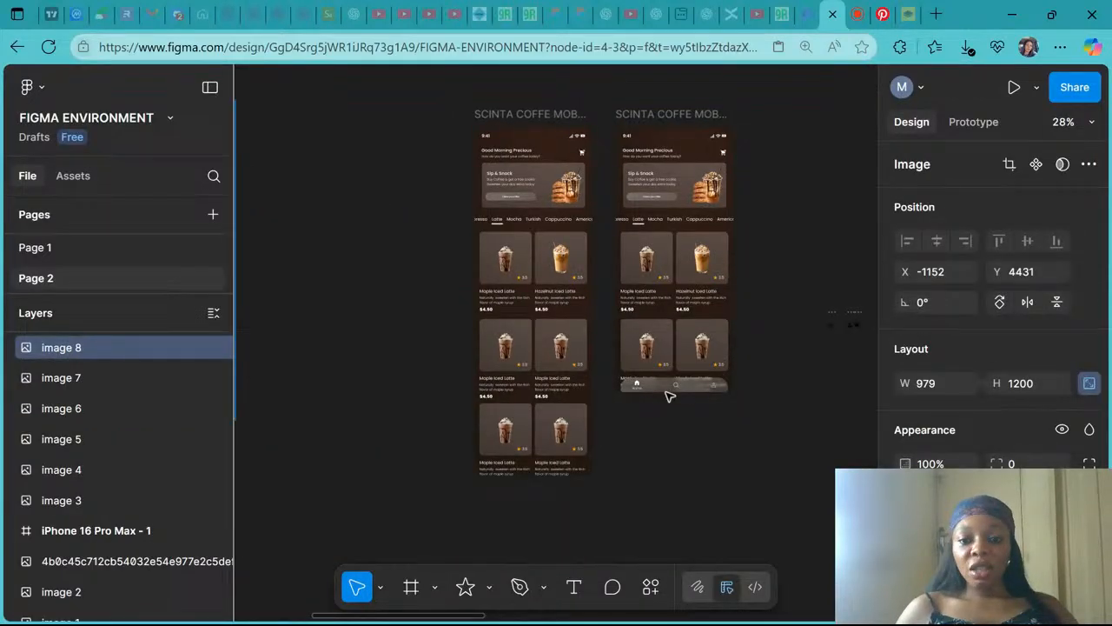
{"action": "scroll", "coordinate": [669, 395], "scroll_direction": "up", "scroll_amount": 1, "text": "ctrl"}
- Copy the blurred navigation bar group into the first homepage frame at the same position
{"action": "left_click", "coordinate": [681, 382]}
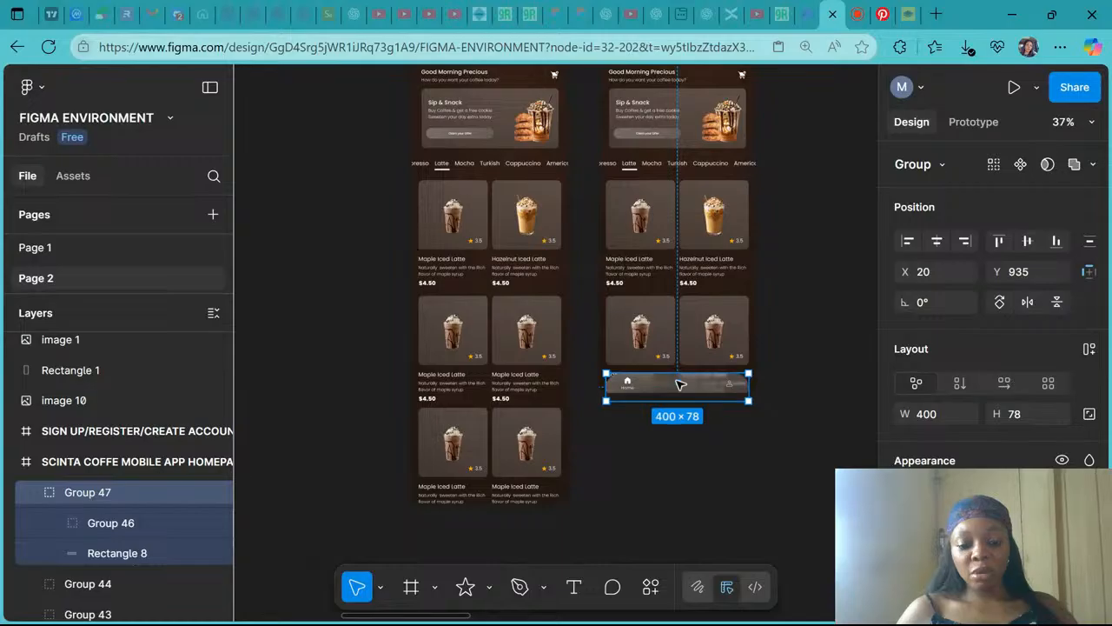
{"action": "scroll", "coordinate": [530, 78], "scroll_direction": "up", "scroll_amount": 2}
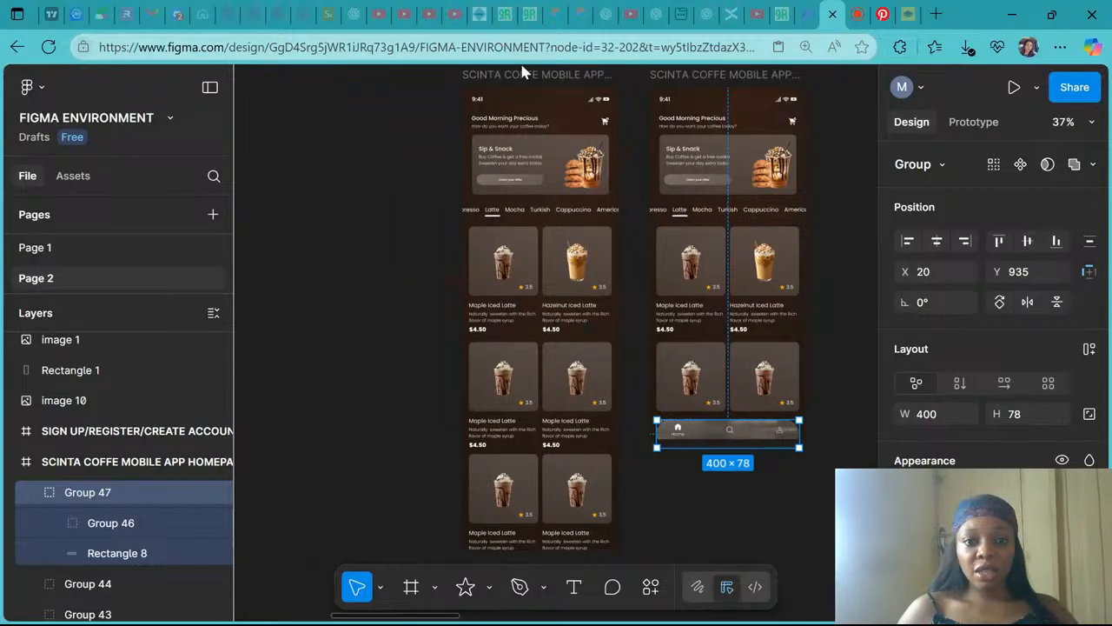
{"action": "left_click", "coordinate": [521, 67]}
{"action": "left_click", "coordinate": [520, 75]}
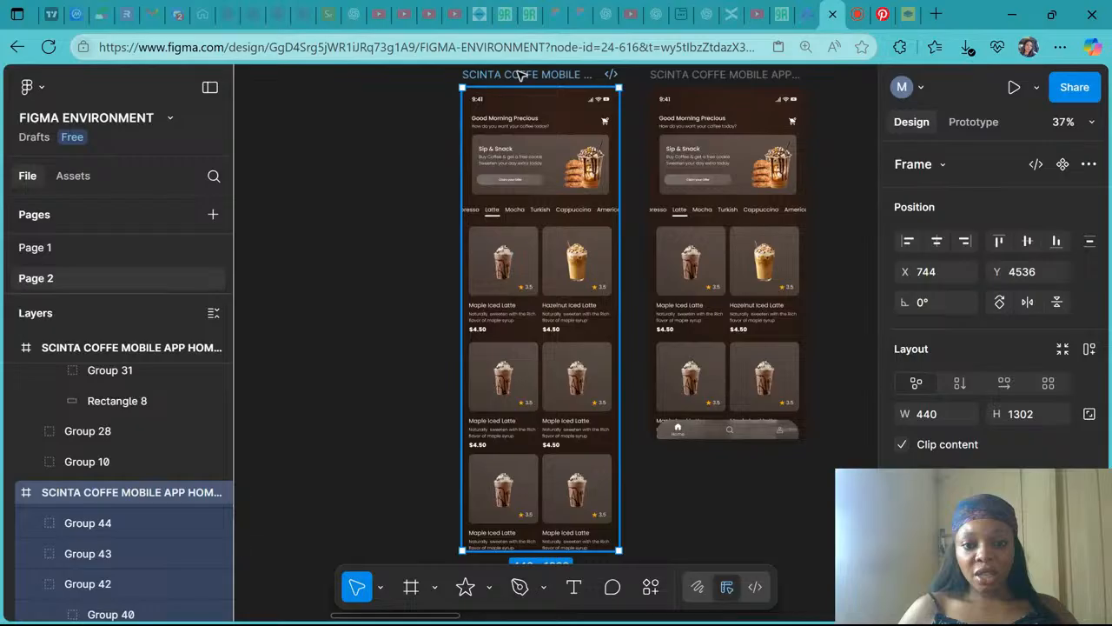
{"action": "left_click", "coordinate": [593, 436]}
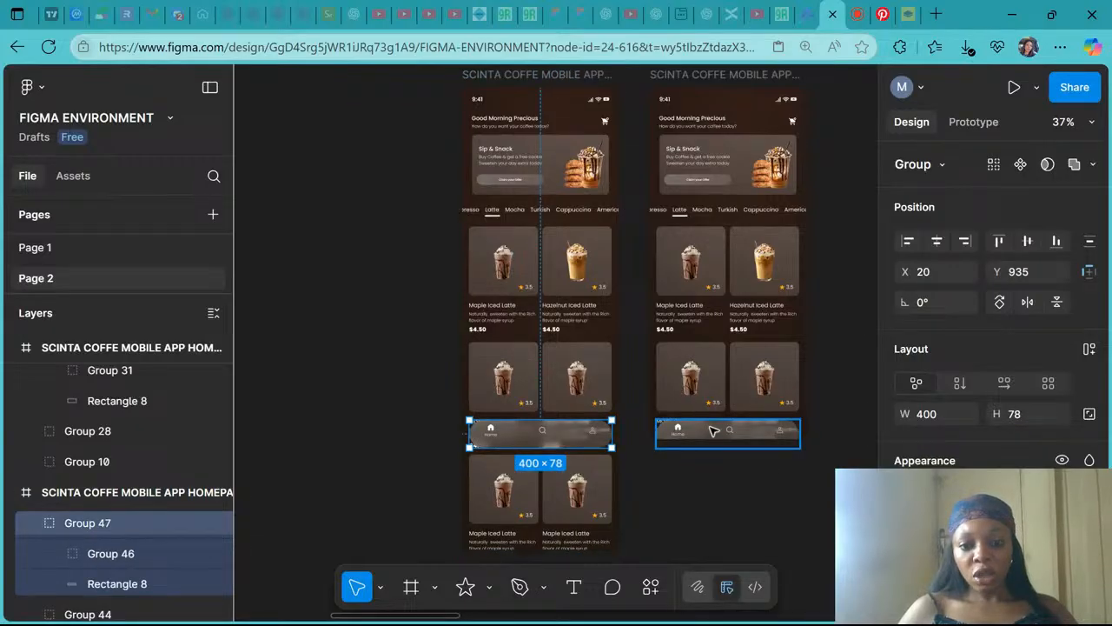
{"action": "left_click", "coordinate": [592, 455]}
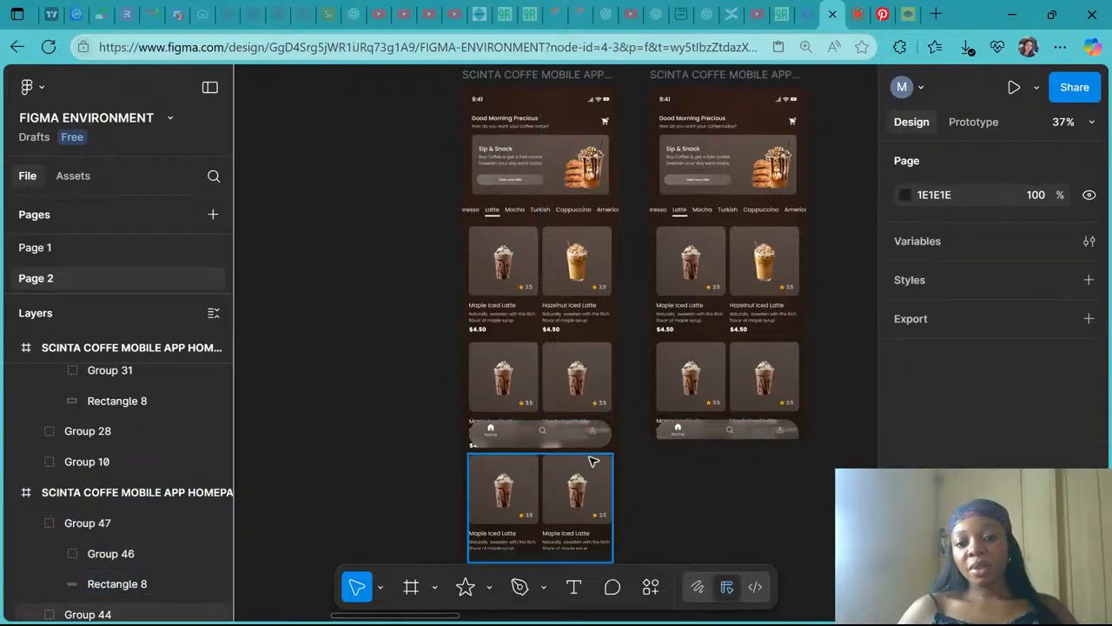
{"action": "scroll", "coordinate": [593, 461], "scroll_direction": "up", "scroll_amount": 5}
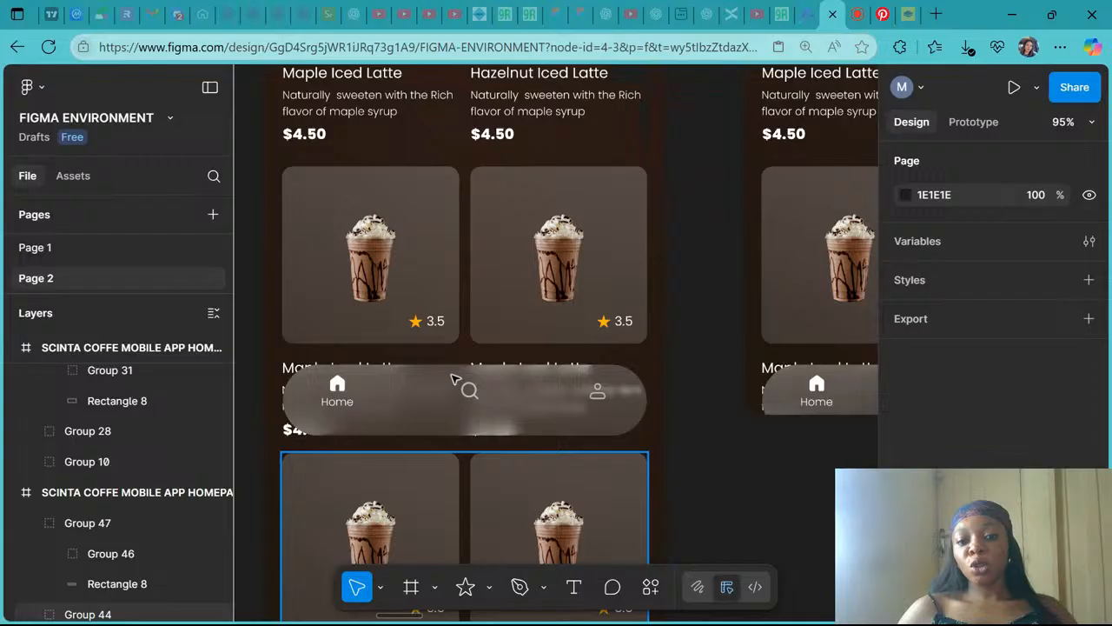
{"action": "scroll", "coordinate": [563, 401], "scroll_direction": "down", "scroll_amount": 5}
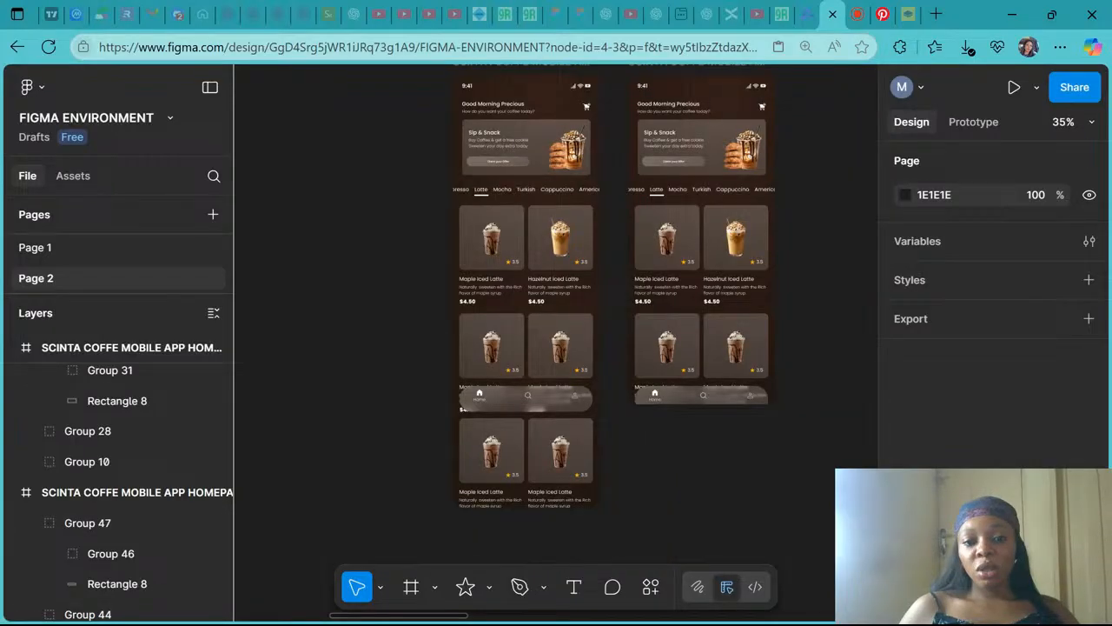
{"action": "scroll", "coordinate": [563, 402], "scroll_direction": "up", "scroll_amount": 3}
{"action": "scroll", "coordinate": [561, 394], "scroll_direction": "down", "scroll_amount": 1}
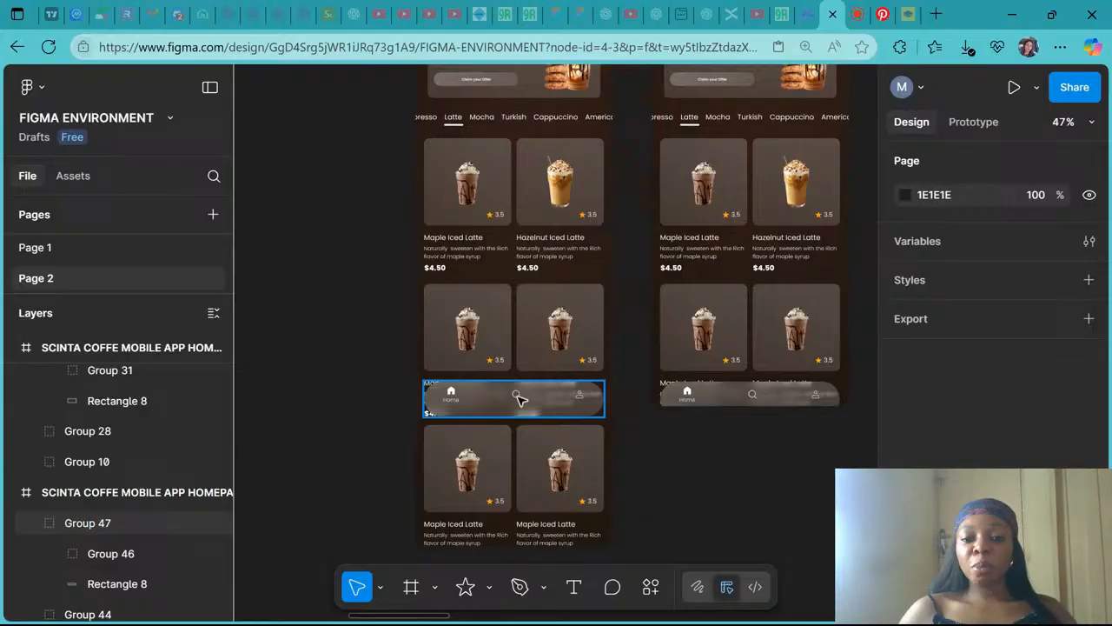
- Reduce the height of the navigation bar's rounded background rectangle to about 59 px in the first homepage frame
{"action": "scroll", "coordinate": [517, 398], "scroll_direction": "up", "scroll_amount": 3}
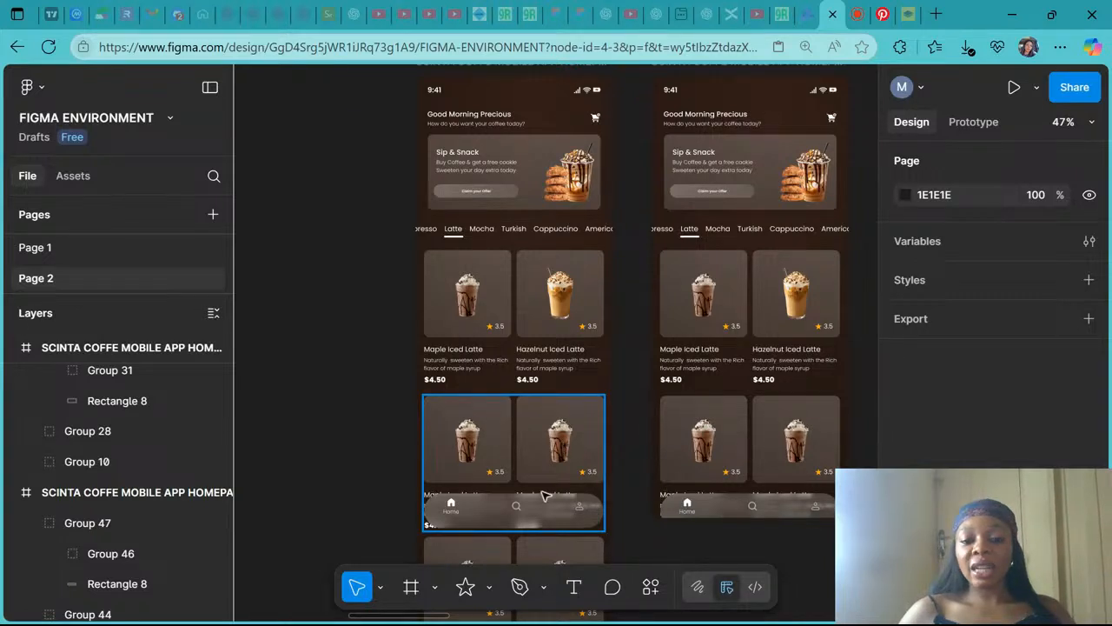
{"action": "scroll", "coordinate": [487, 514], "scroll_direction": "down", "scroll_amount": 3}
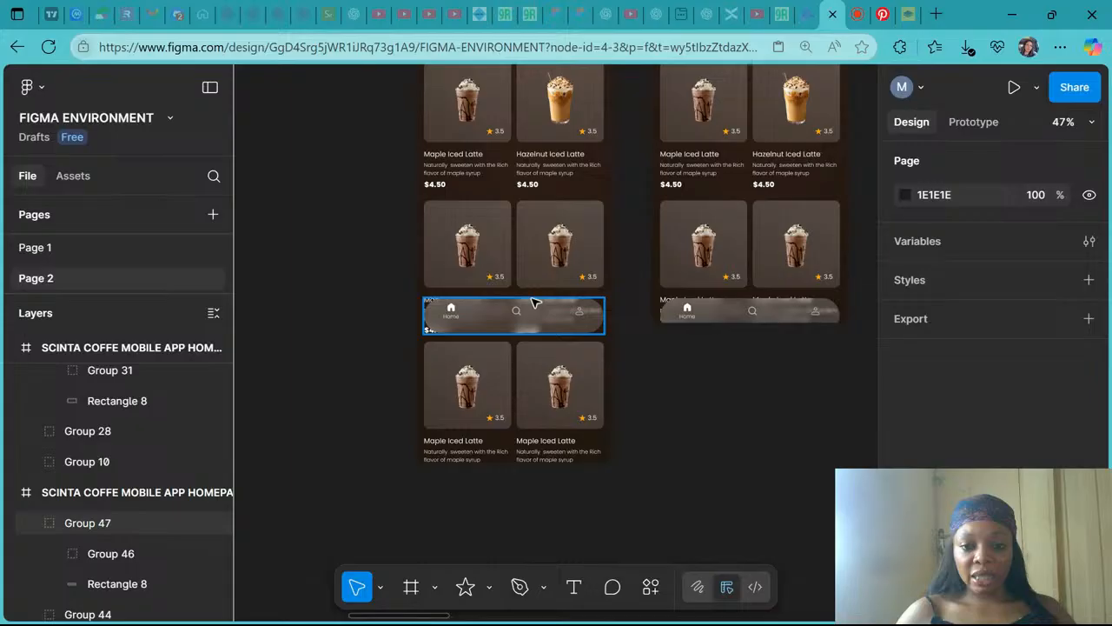
{"action": "scroll", "coordinate": [534, 302], "scroll_direction": "up", "scroll_amount": 3}
{"action": "double_click", "coordinate": [503, 327]}
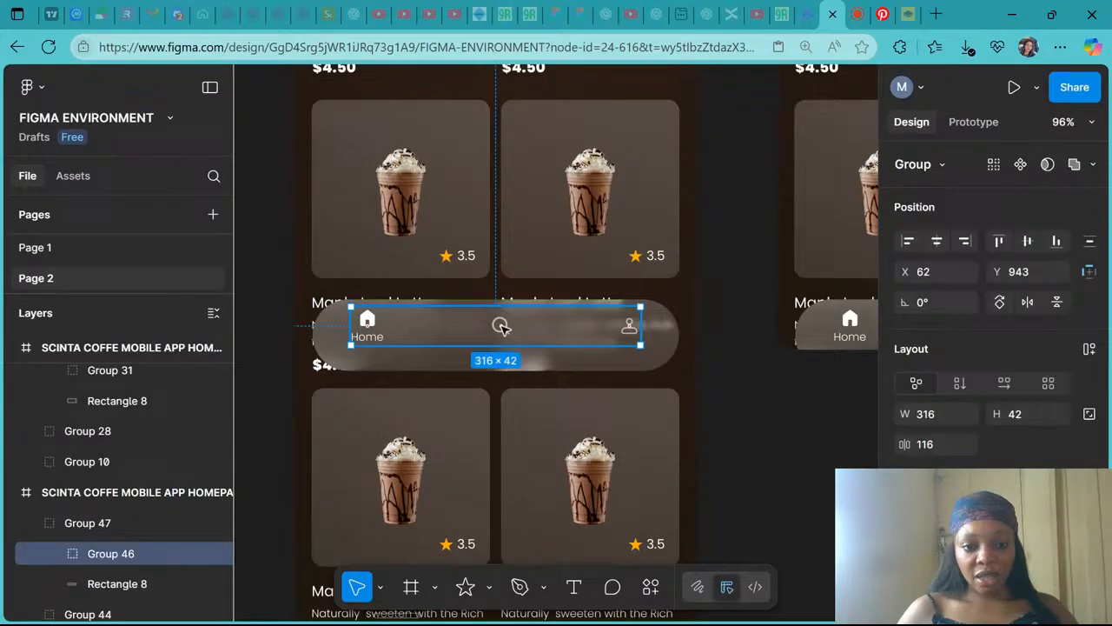
{"action": "left_click", "coordinate": [550, 365]}
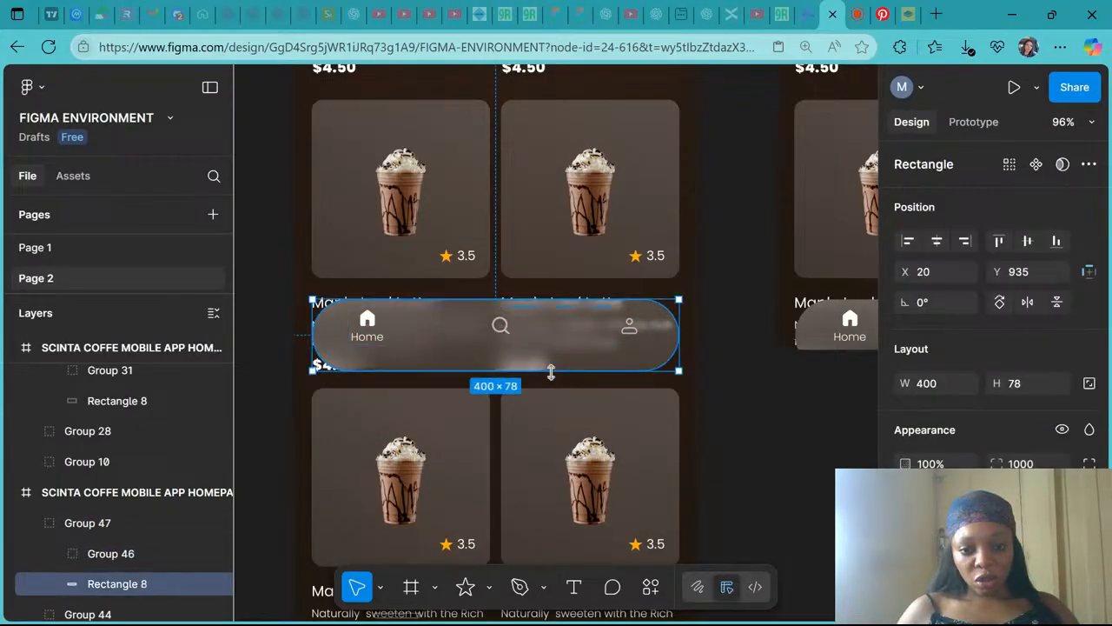
{"action": "left_click_drag", "start_coordinate": [549, 358], "coordinate": [549, 353]}
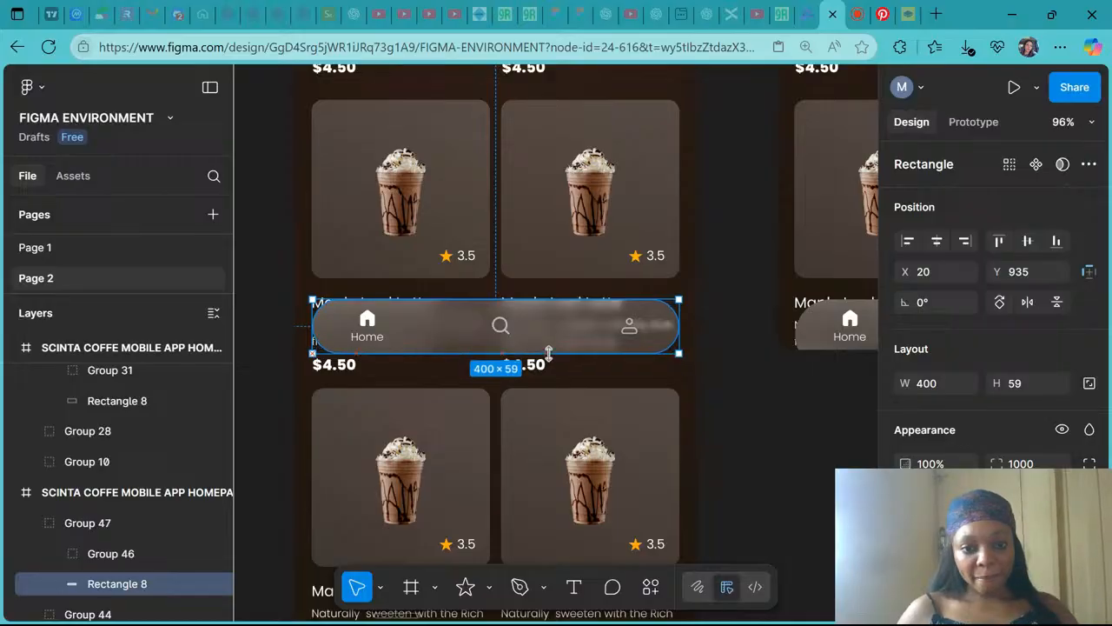
- Vertically centre the icon group on the bar background and select the whole navigation bar group
{"action": "left_click", "coordinate": [503, 325], "text": "shift"}
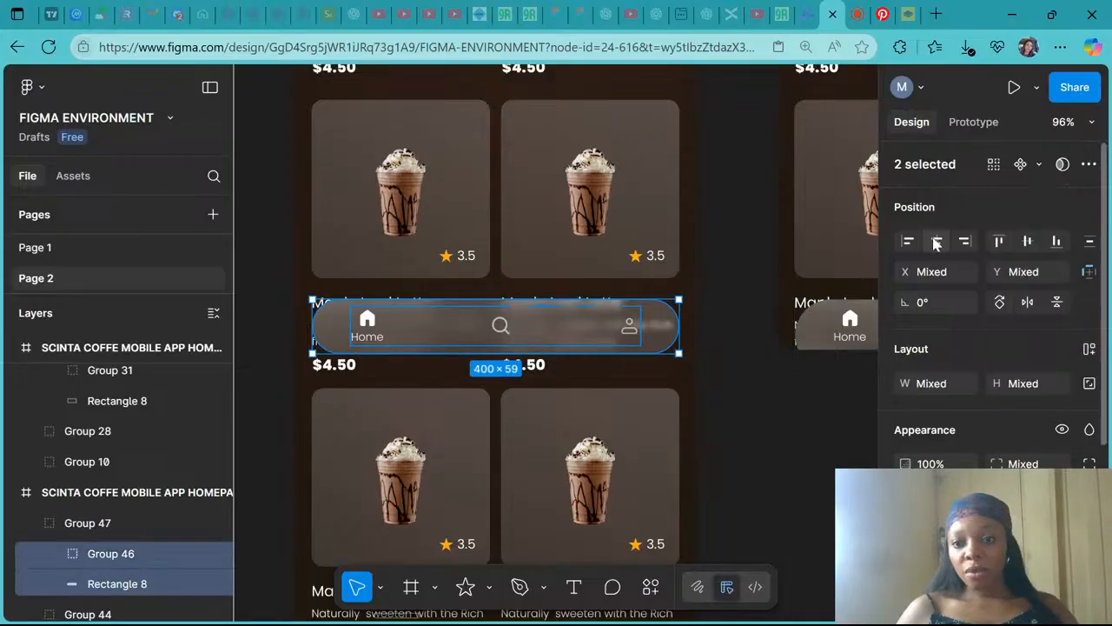
{"action": "left_click", "coordinate": [1028, 241]}
{"action": "left_click", "coordinate": [130, 526]}
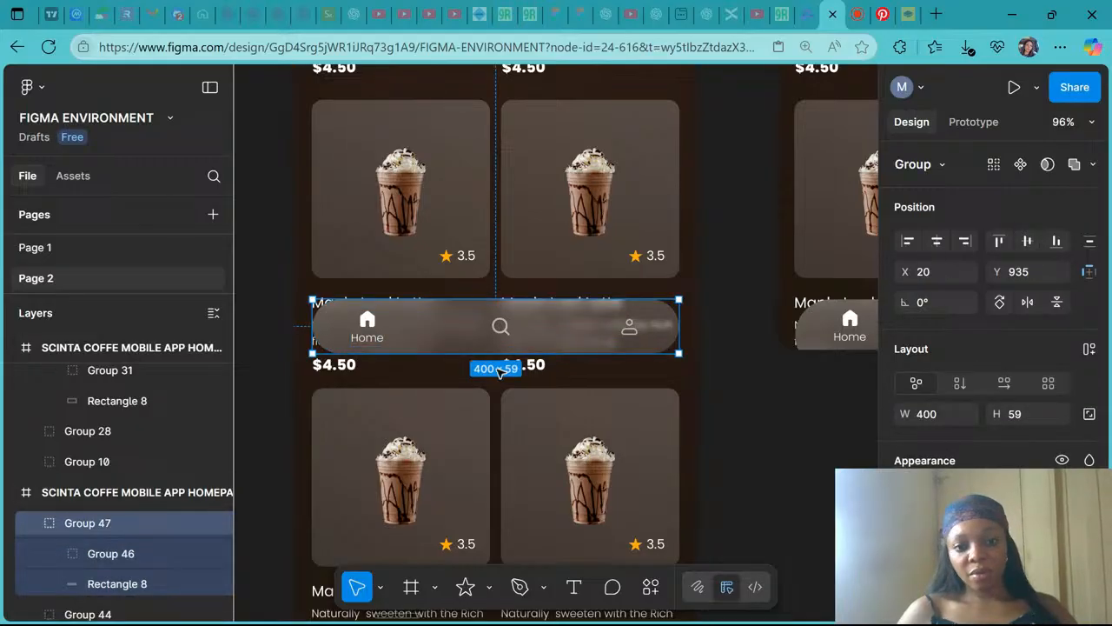
- Replace the second homepage frame's navigation bar with the adjusted 400 × 59 bar group
{"action": "scroll", "coordinate": [564, 321], "scroll_direction": "right", "scroll_amount": 5}
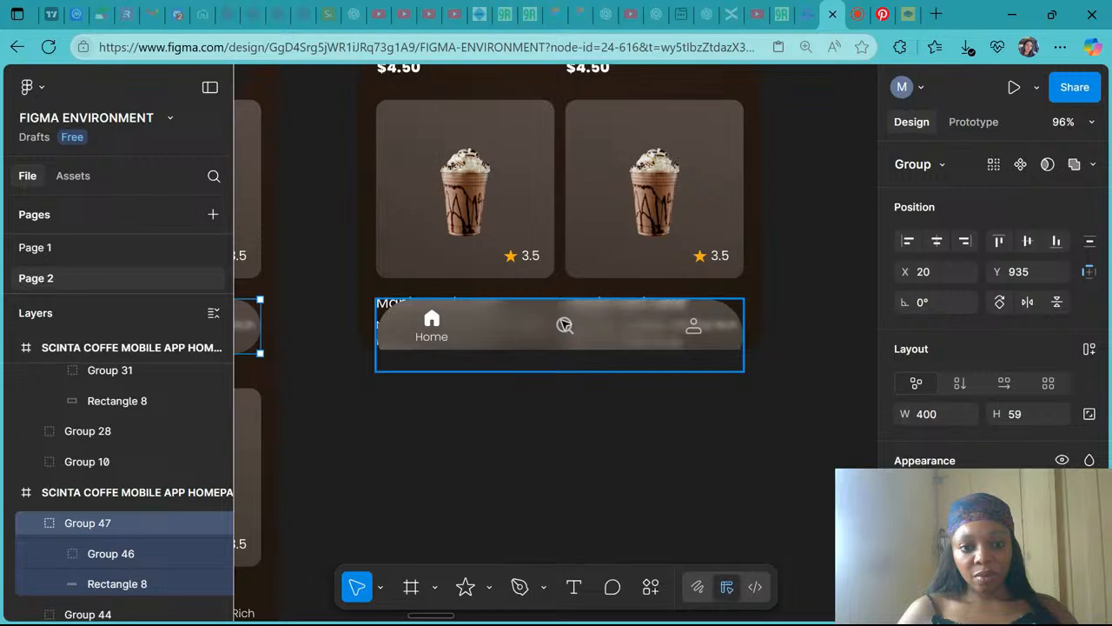
{"action": "left_click", "coordinate": [565, 325]}
{"action": "key", "text": "ctrl+shift+r"}
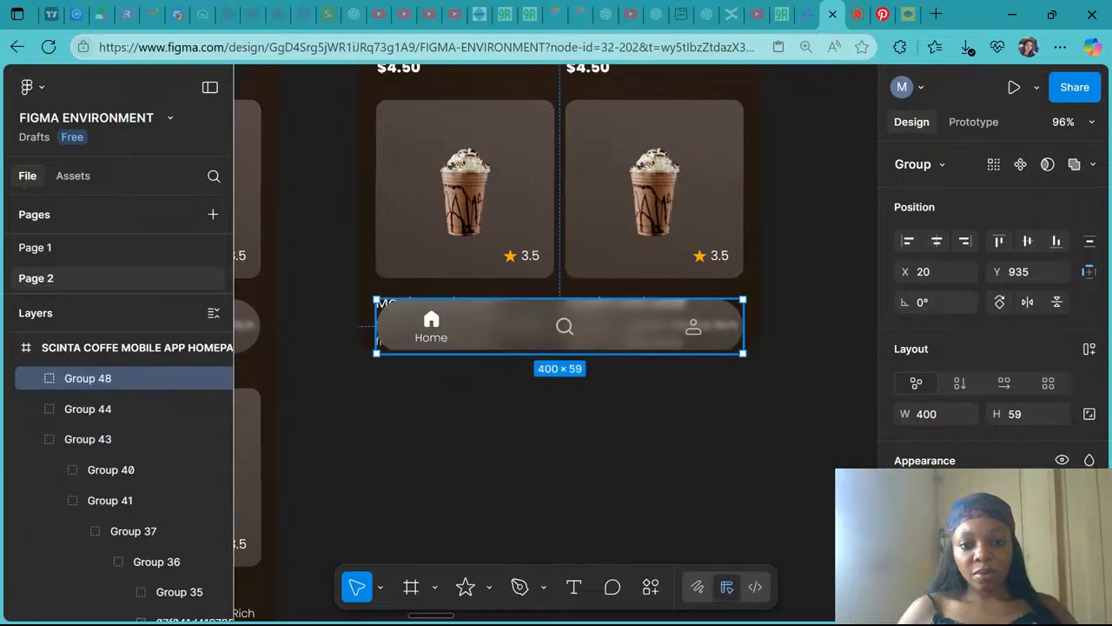
{"action": "left_click", "coordinate": [722, 429]}
{"action": "scroll", "coordinate": [722, 429], "scroll_direction": "down", "scroll_amount": 3}
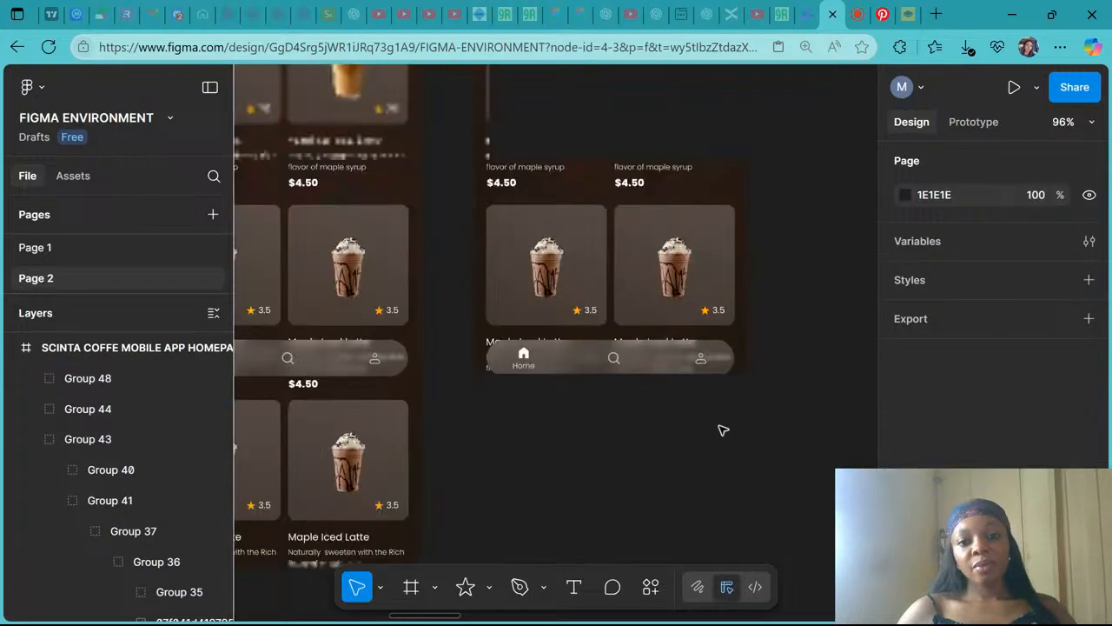
- Glance at the live-stream studio tab, then zoom in and pan across the reference mockup's app screens
{"action": "left_click", "coordinate": [858, 12]}
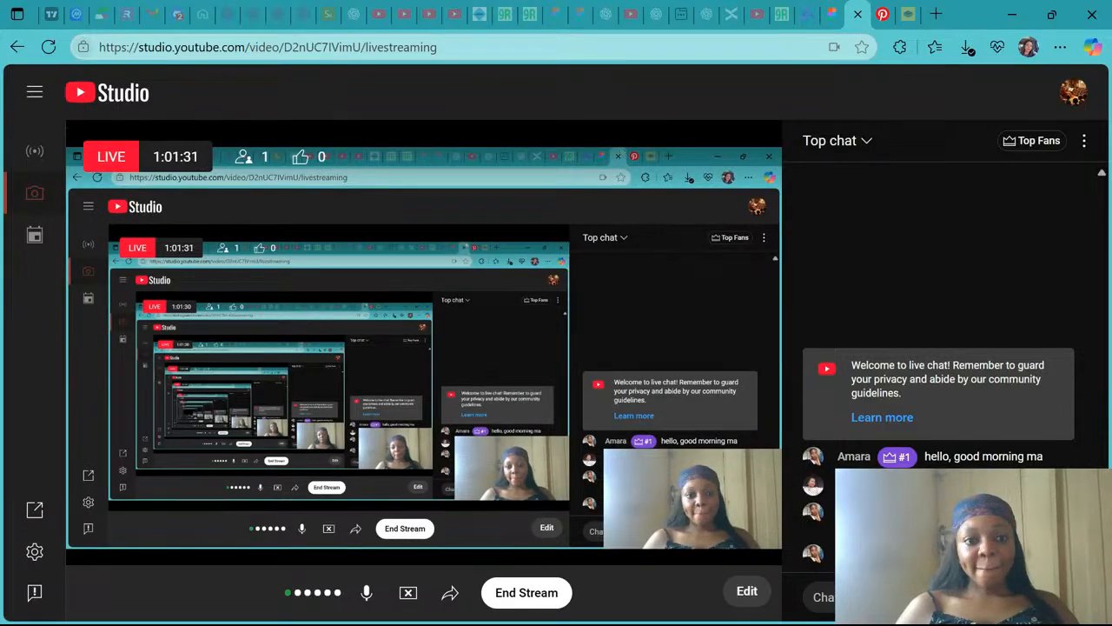
{"action": "left_click", "coordinate": [825, 12]}
{"action": "scroll", "coordinate": [656, 397], "scroll_direction": "up", "scroll_amount": 5}
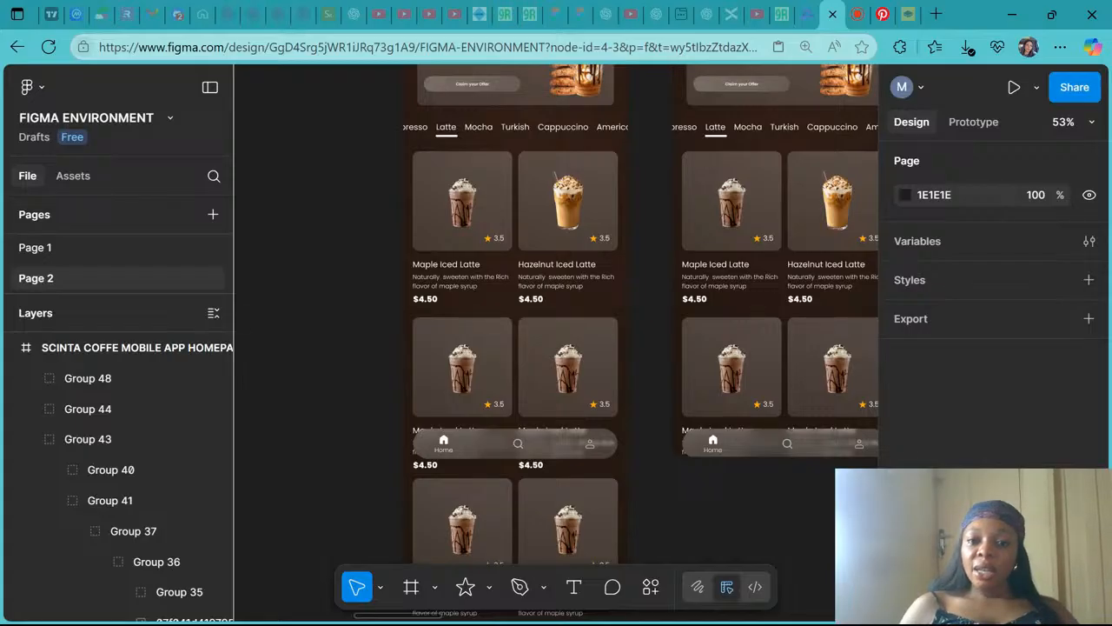
{"action": "scroll", "coordinate": [650, 391], "scroll_direction": "down", "scroll_amount": 5}
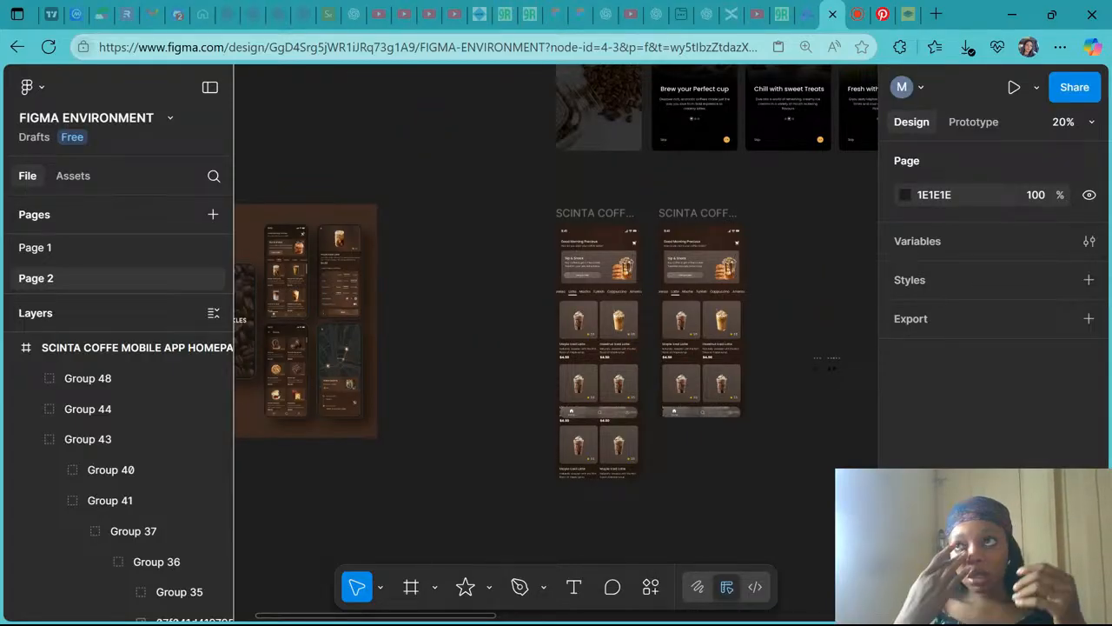
{"action": "scroll", "coordinate": [556, 339], "scroll_direction": "left", "scroll_amount": 3}
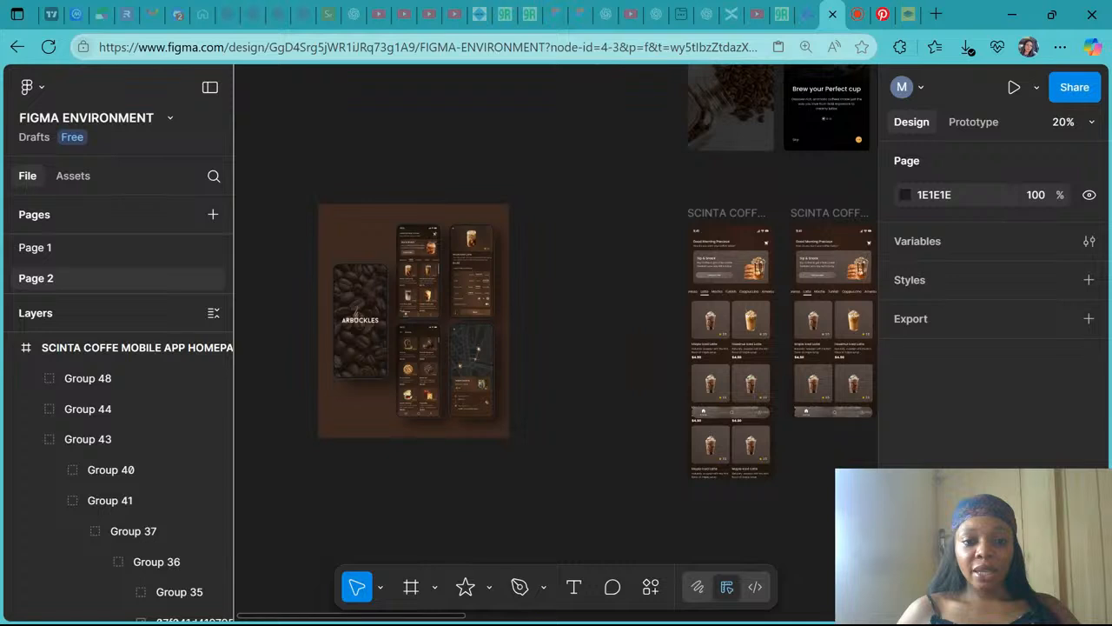
{"action": "scroll", "coordinate": [491, 368], "scroll_direction": "up", "scroll_amount": 5}
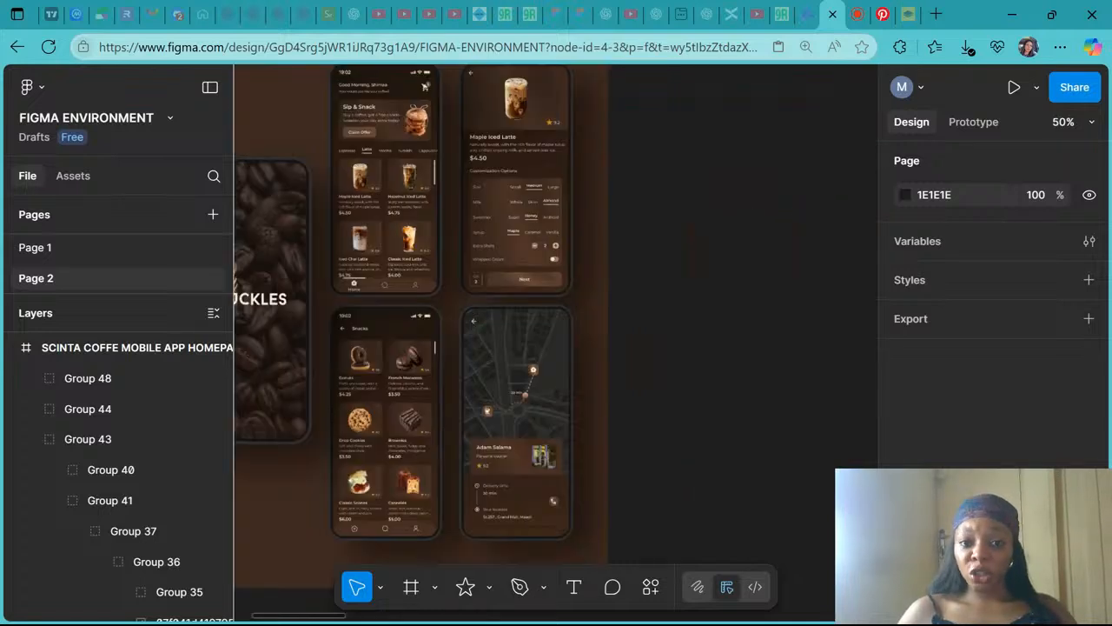
{"action": "scroll", "coordinate": [443, 339], "scroll_direction": "down", "scroll_amount": 1}
{"action": "scroll", "coordinate": [443, 339], "scroll_direction": "left", "scroll_amount": 1}
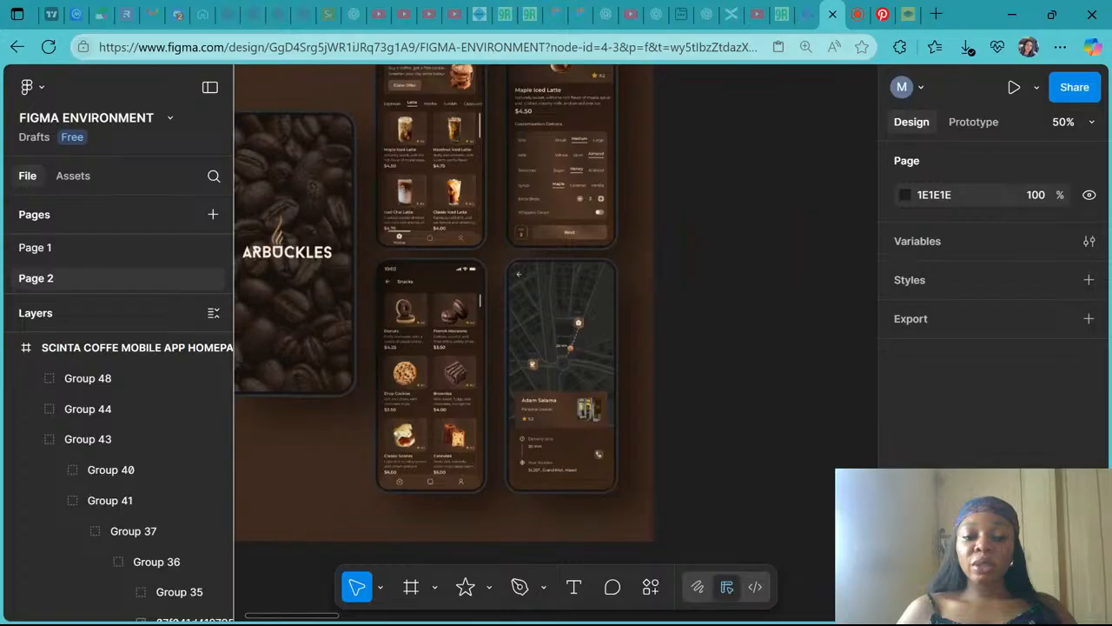
{"action": "scroll", "coordinate": [488, 363], "scroll_direction": "up", "scroll_amount": 3}
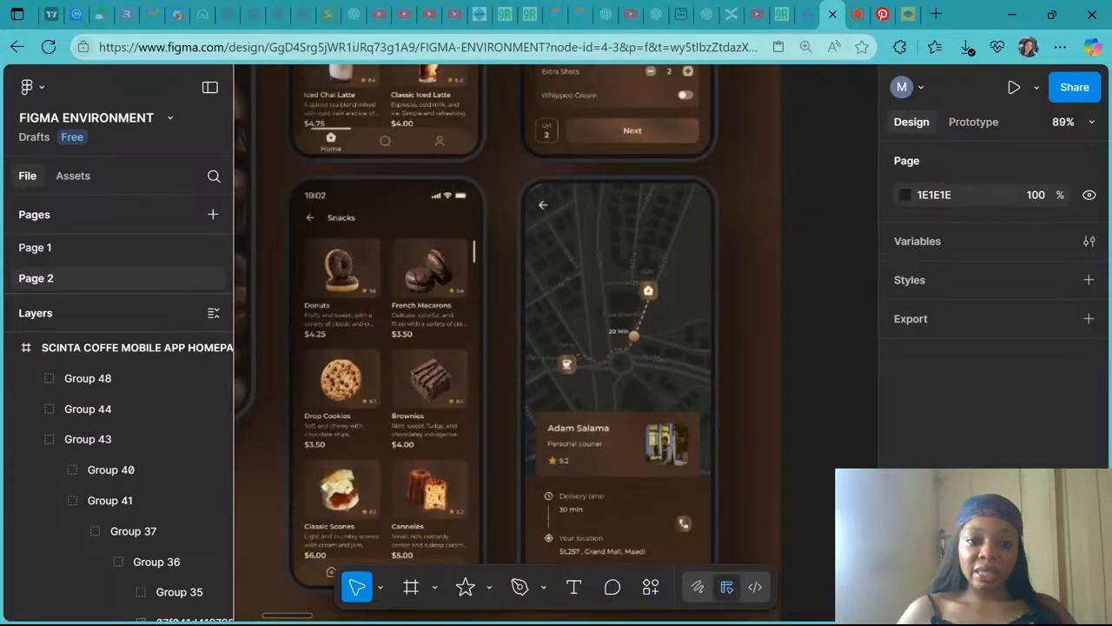
{"action": "scroll", "coordinate": [504, 347], "scroll_direction": "down", "scroll_amount": 1}
{"action": "scroll", "coordinate": [504, 348], "scroll_direction": "left", "scroll_amount": 1}
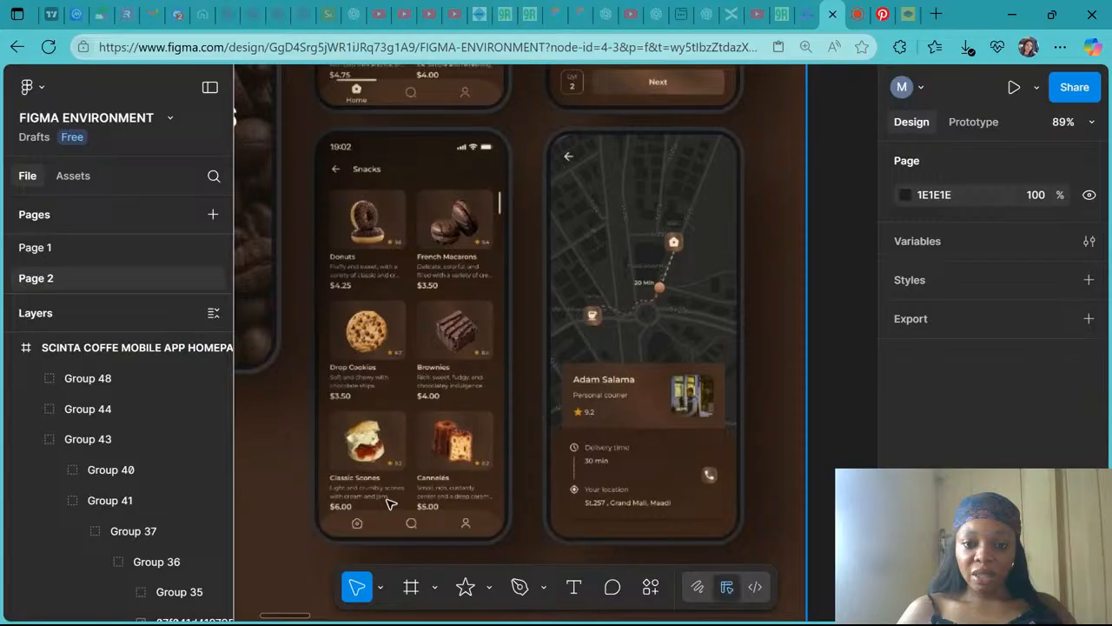
{"action": "scroll", "coordinate": [389, 504], "scroll_direction": "up", "scroll_amount": 2}
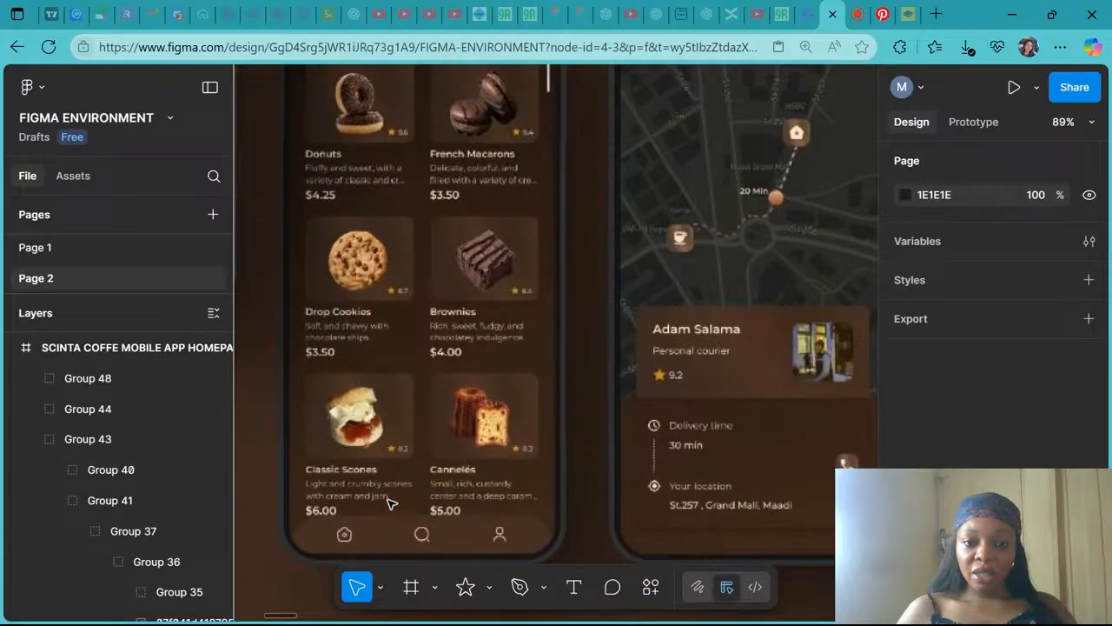
{"action": "scroll", "coordinate": [408, 476], "scroll_direction": "down", "scroll_amount": 2}
{"action": "scroll", "coordinate": [429, 446], "scroll_direction": "up", "scroll_amount": 5}
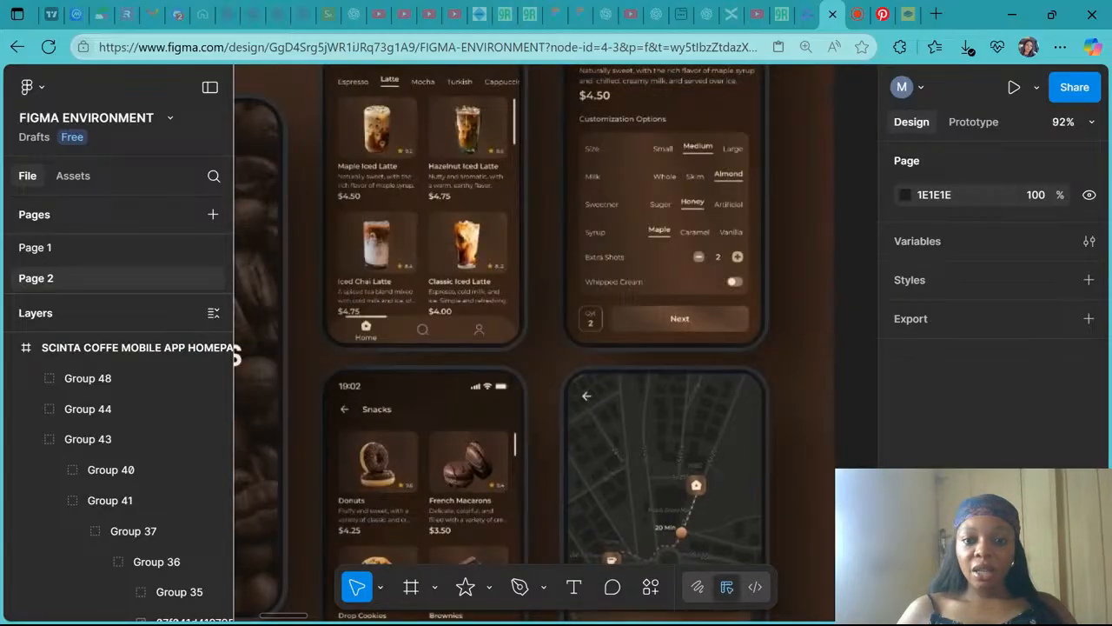
{"action": "scroll", "coordinate": [756, 273], "scroll_direction": "up", "scroll_amount": 3}
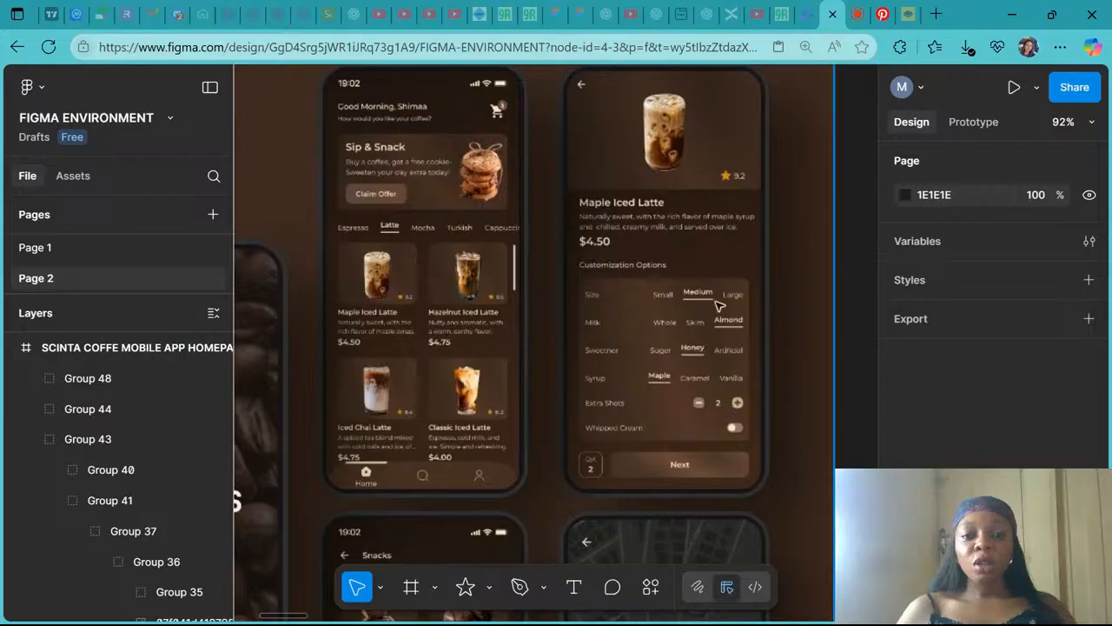
- Zoom to fit the page and select the reference mockup image, image 8
{"action": "key", "text": "shift+1"}
{"action": "left_click", "coordinate": [573, 288]}
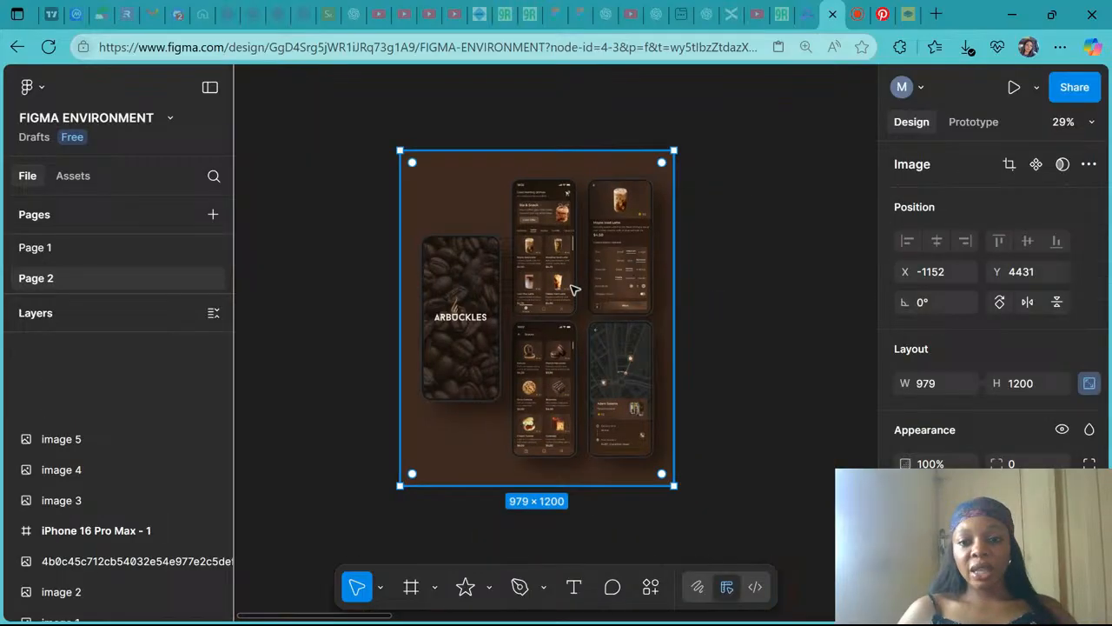
{"action": "scroll", "coordinate": [999, 342], "scroll_direction": "down", "scroll_amount": 2}
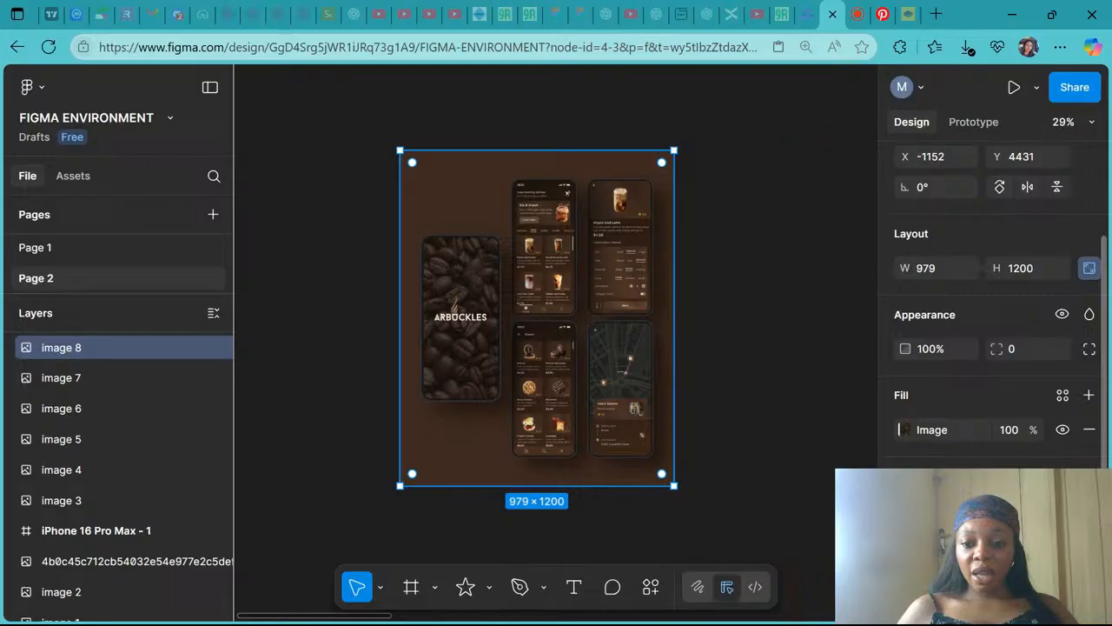
{"action": "scroll", "coordinate": [991, 348], "scroll_direction": "down", "scroll_amount": 1}
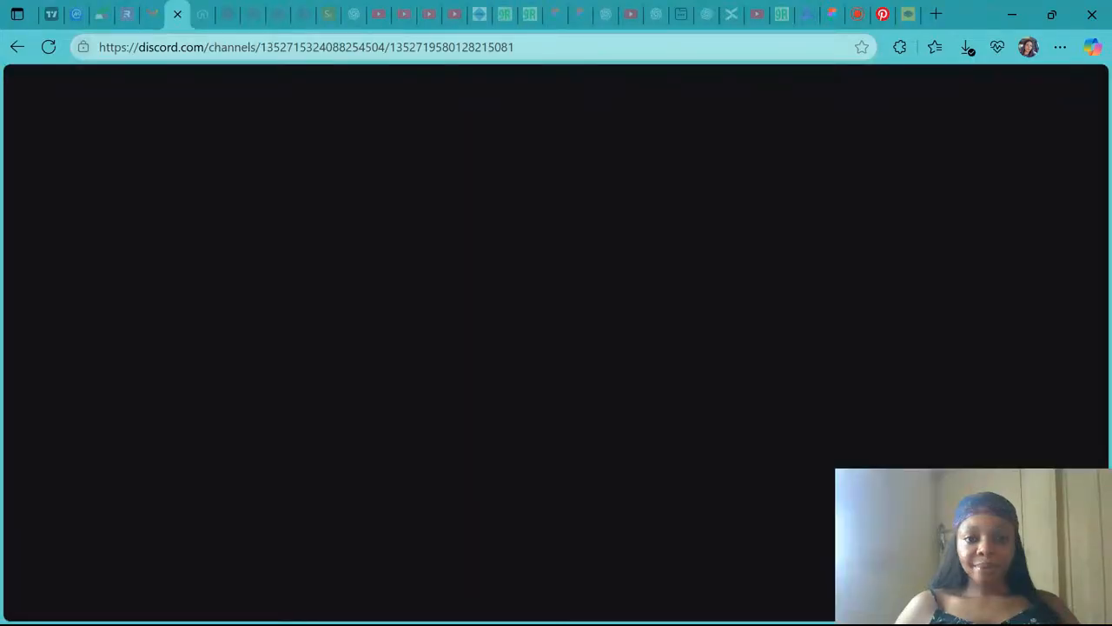
- Post the reference mockup image 8.png in the Discord product-design channel
{"action": "left_click", "coordinate": [358, 577]}
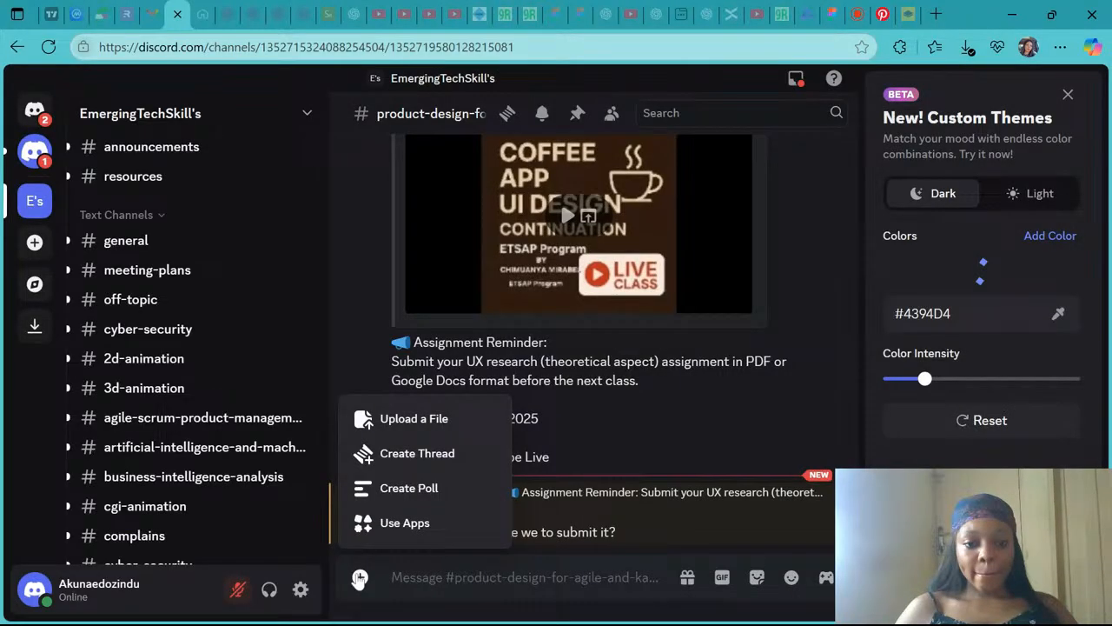
{"action": "left_click", "coordinate": [359, 578]}
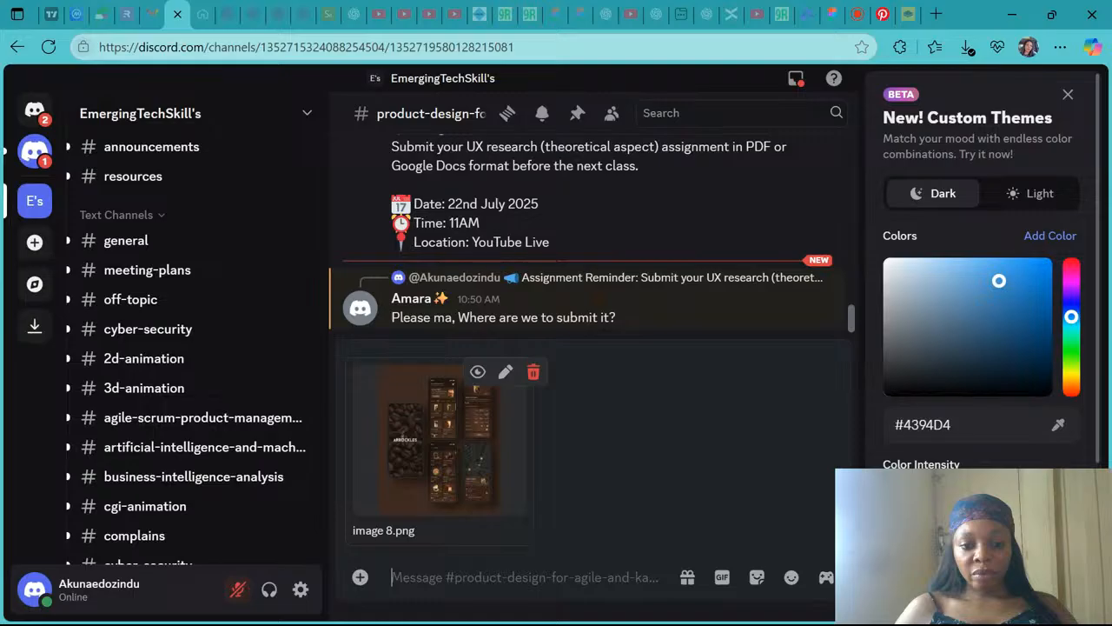
{"action": "key", "text": "Return"}
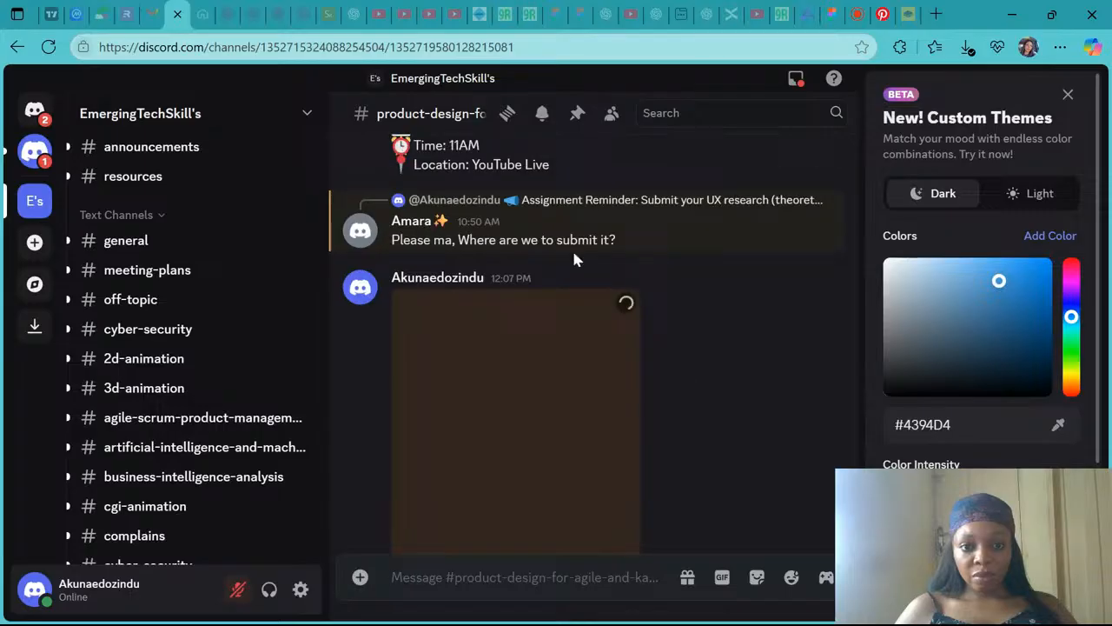
- Reply to the student's question about submission with a message giving the instructor's e-mail address
{"action": "left_click", "coordinate": [770, 184]}
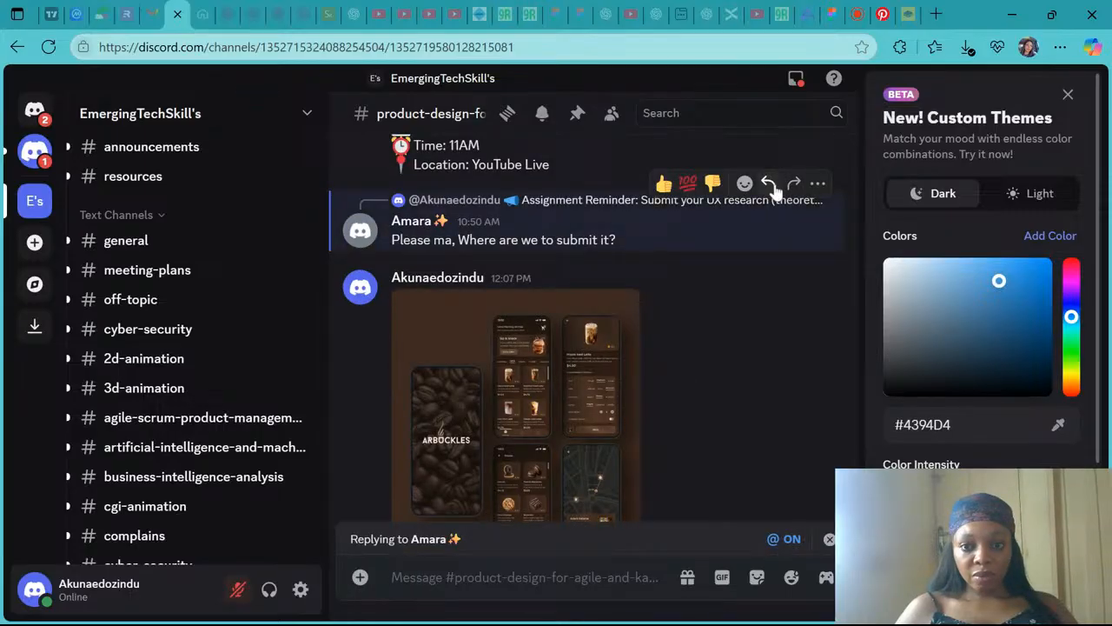
{"action": "key", "text": "shift"}
{"action": "type", "text": "Submit to"}
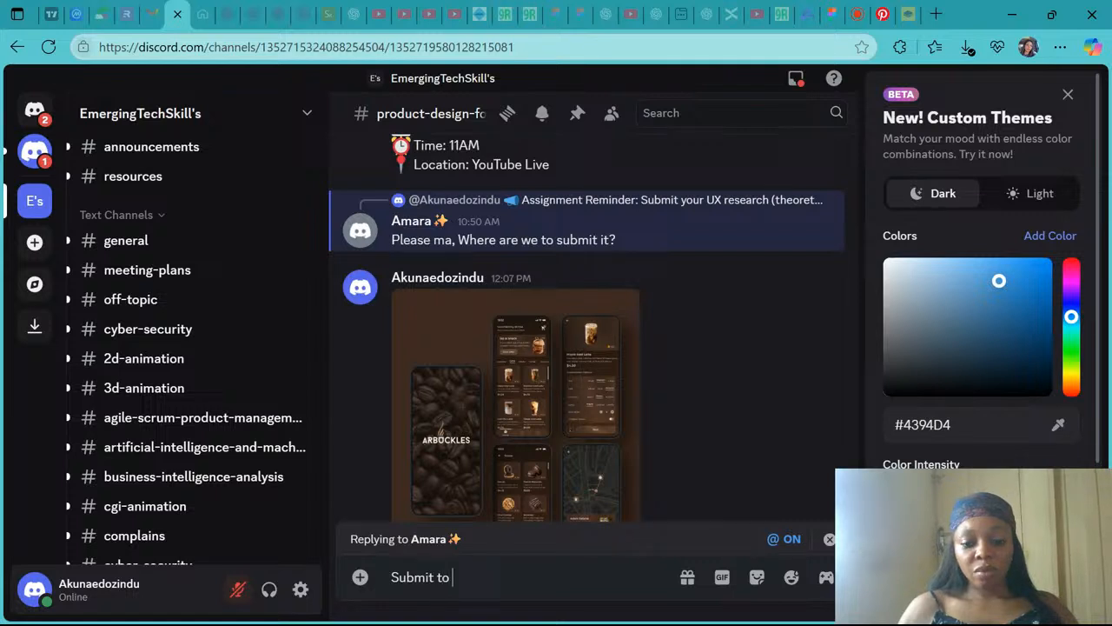
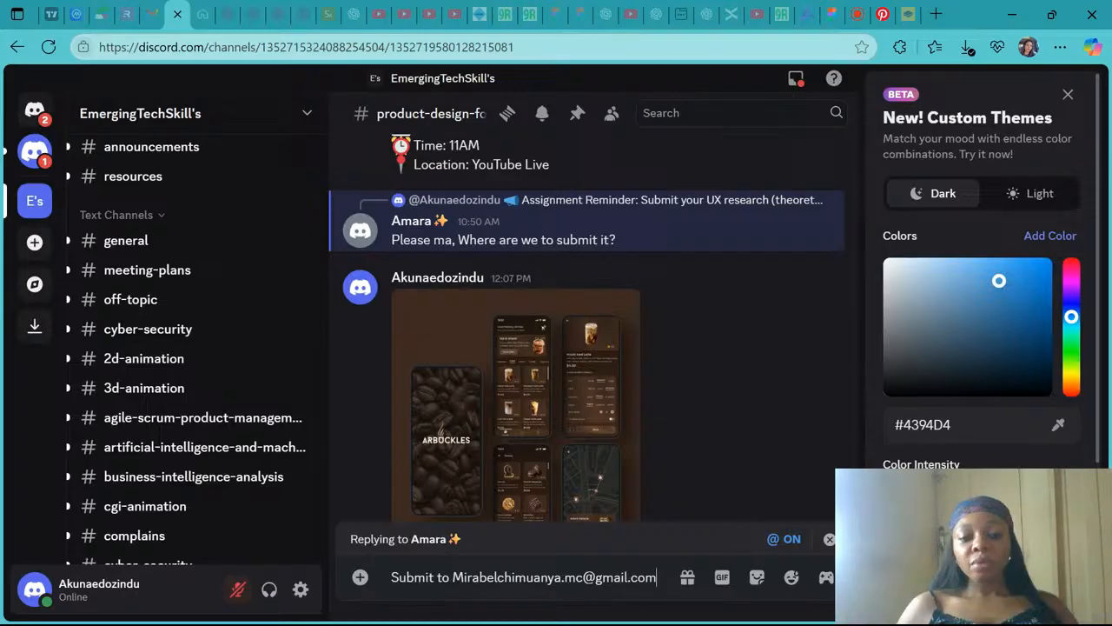
{"action": "key", "text": "Return"}
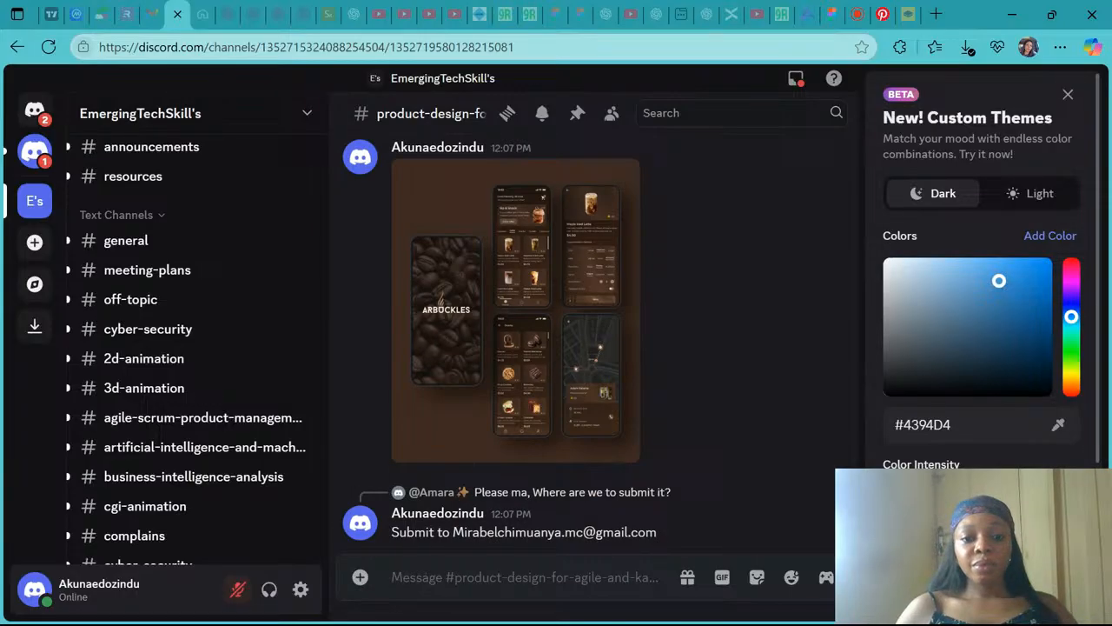
- Switch between the live-stream tab and the Figma file, then review the Scinta Coffee homepage and onboarding frames across the canvas
{"action": "left_click", "coordinate": [856, 11]}
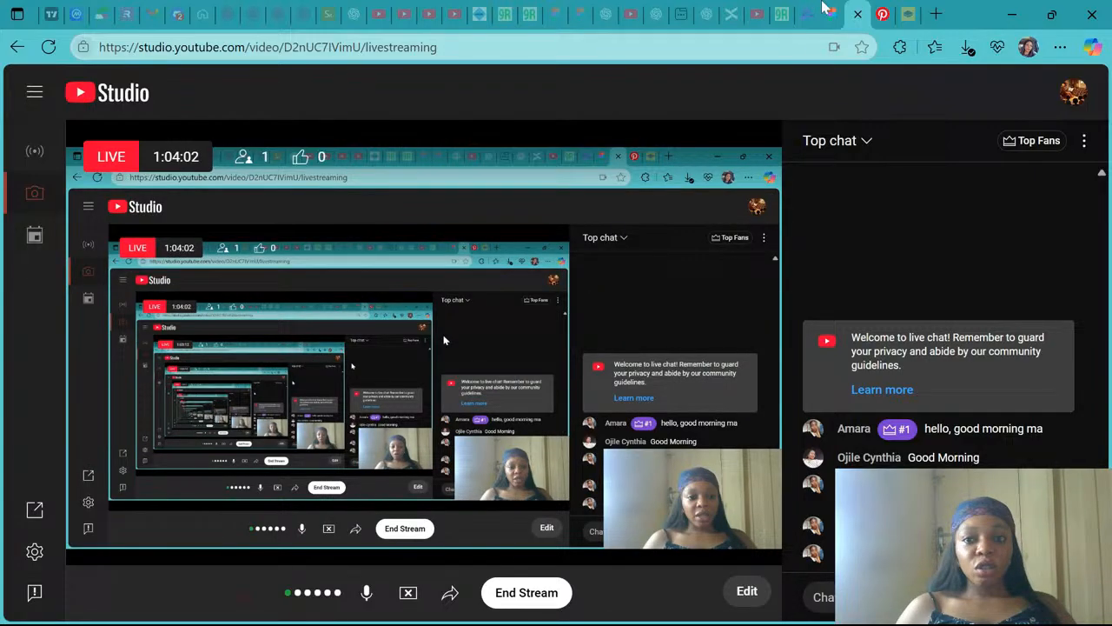
{"action": "left_click", "coordinate": [826, 8]}
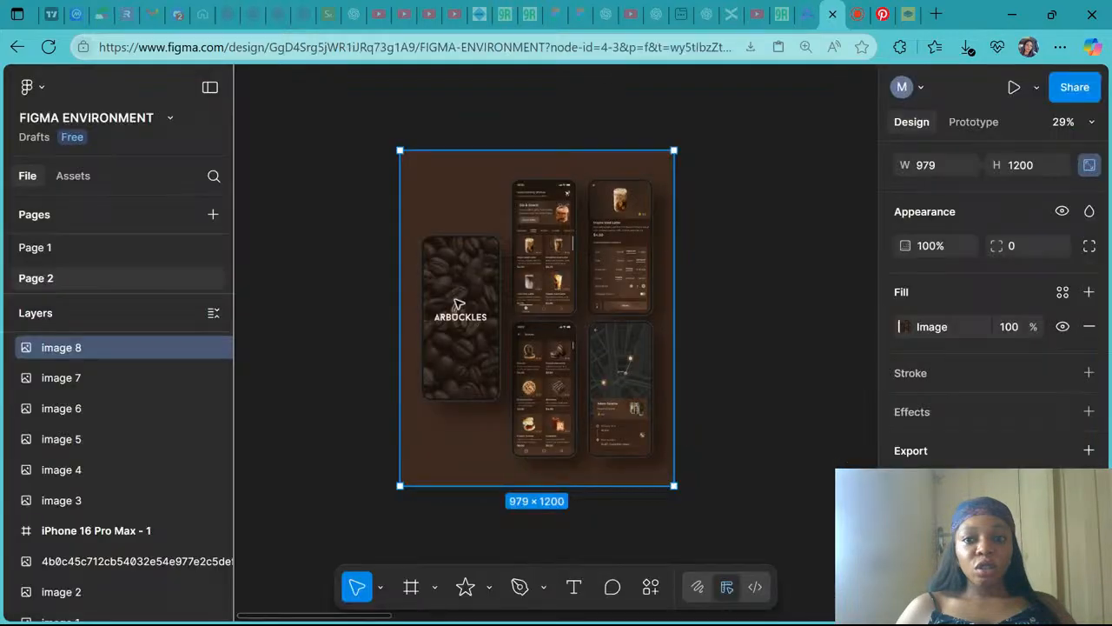
{"action": "scroll", "coordinate": [590, 355], "scroll_direction": "up", "scroll_amount": 3}
{"action": "scroll", "coordinate": [589, 354], "scroll_direction": "down", "scroll_amount": 3}
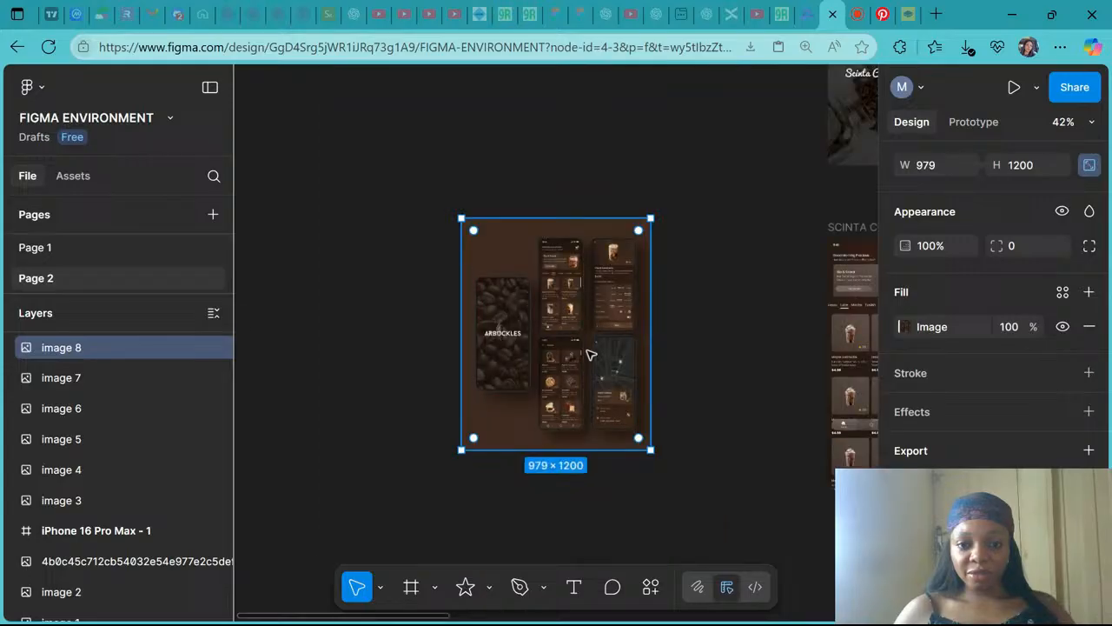
{"action": "scroll", "coordinate": [589, 354], "scroll_direction": "down", "scroll_amount": 5}
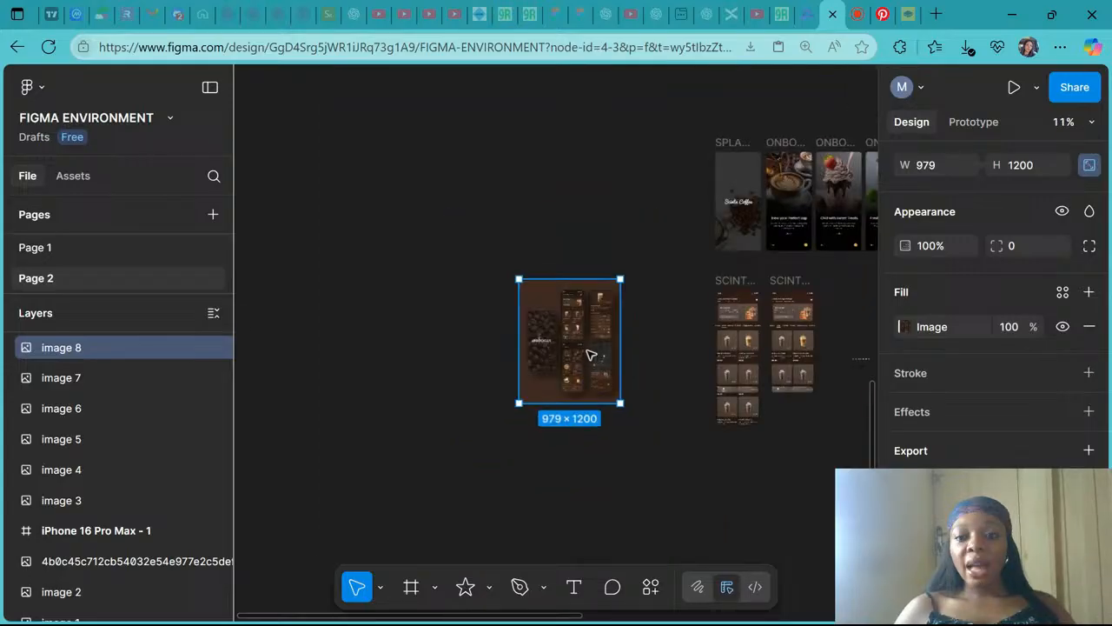
{"action": "scroll", "coordinate": [589, 354], "scroll_direction": "right", "scroll_amount": 5}
{"action": "scroll", "coordinate": [589, 355], "scroll_direction": "down", "scroll_amount": 1}
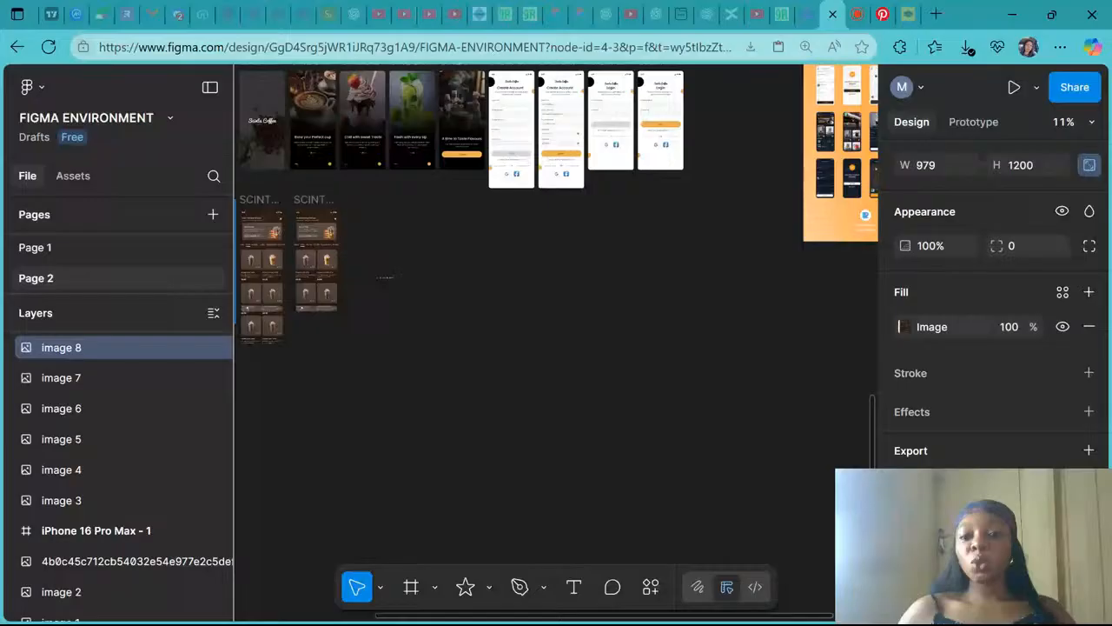
{"action": "scroll", "coordinate": [416, 169], "scroll_direction": "left", "scroll_amount": 1}
{"action": "scroll", "coordinate": [416, 169], "scroll_direction": "up", "scroll_amount": 1}
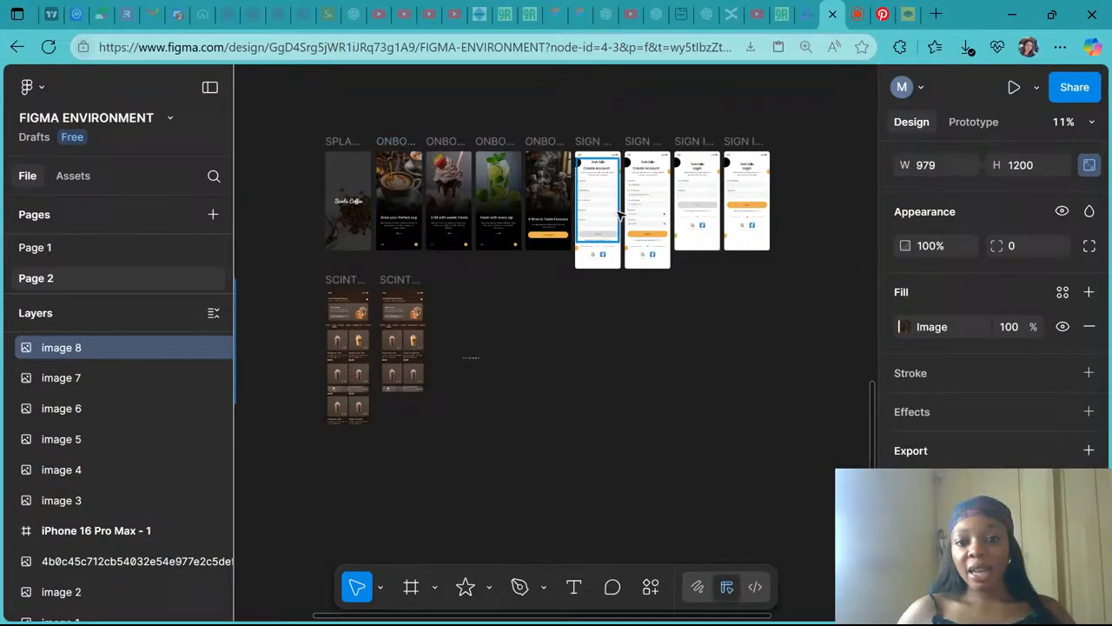
{"action": "scroll", "coordinate": [405, 379], "scroll_direction": "up", "scroll_amount": 3}
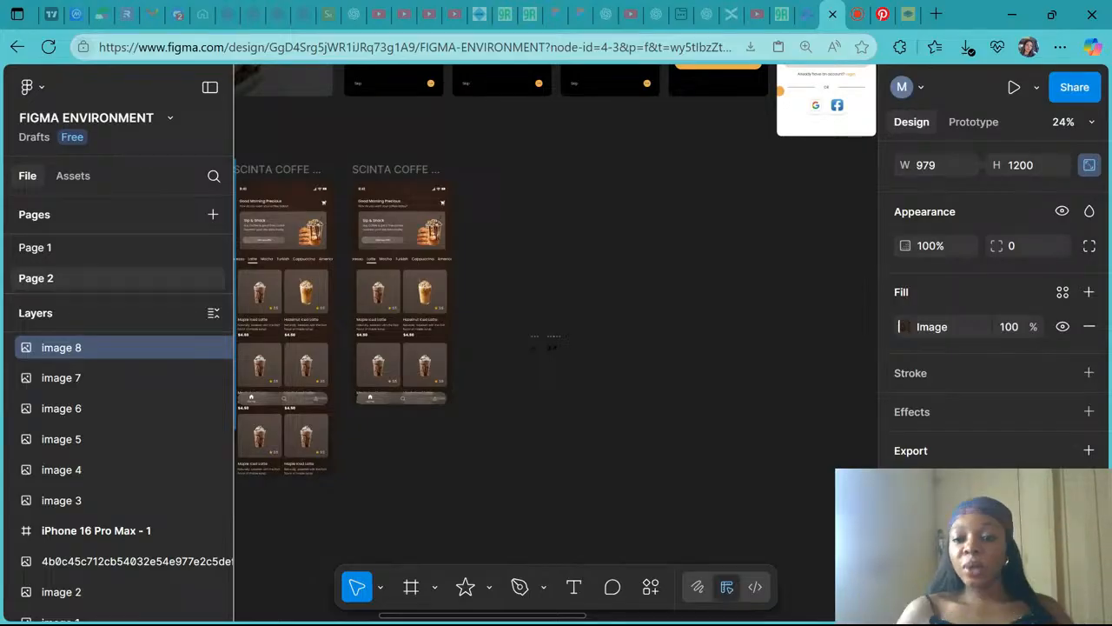
{"action": "scroll", "coordinate": [400, 287], "scroll_direction": "left", "scroll_amount": 3}
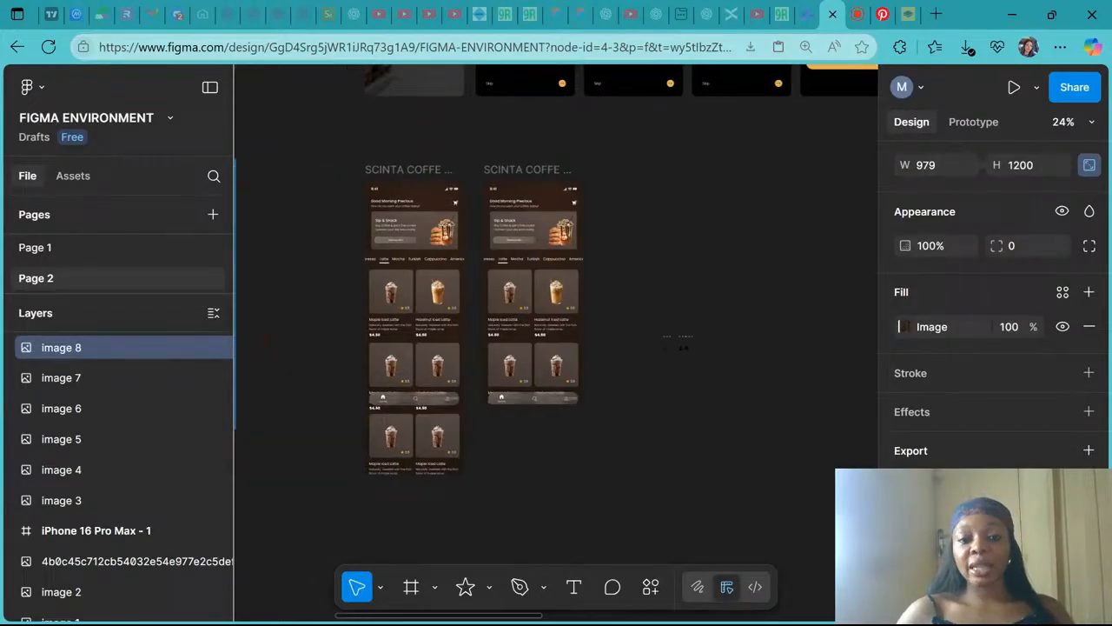
{"action": "scroll", "coordinate": [439, 311], "scroll_direction": "up", "scroll_amount": 3}
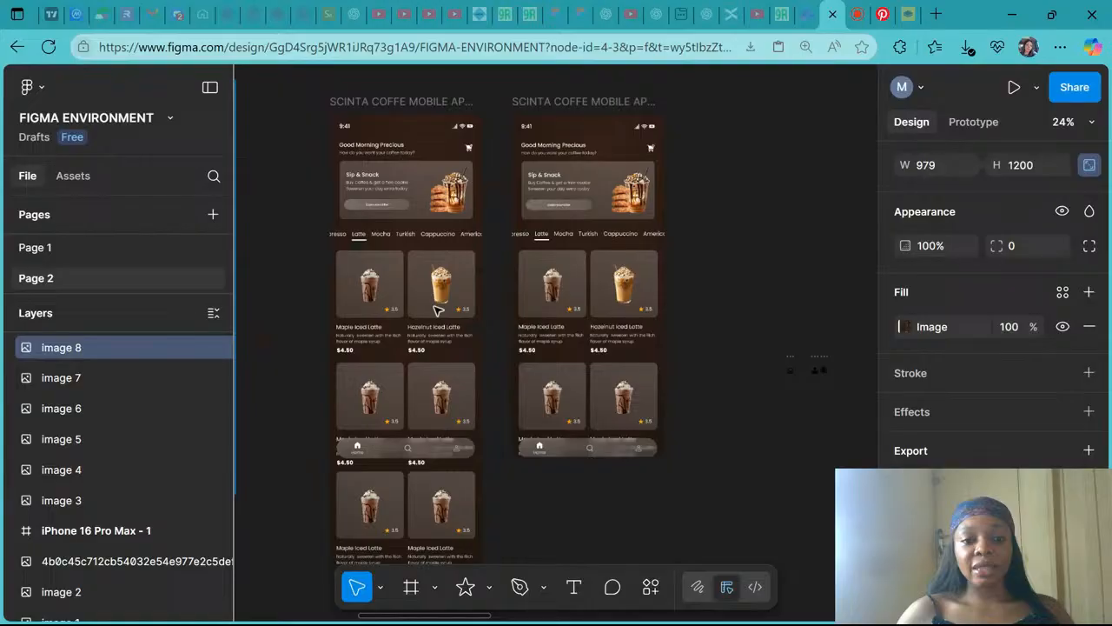
{"action": "scroll", "coordinate": [439, 310], "scroll_direction": "up", "scroll_amount": 4}
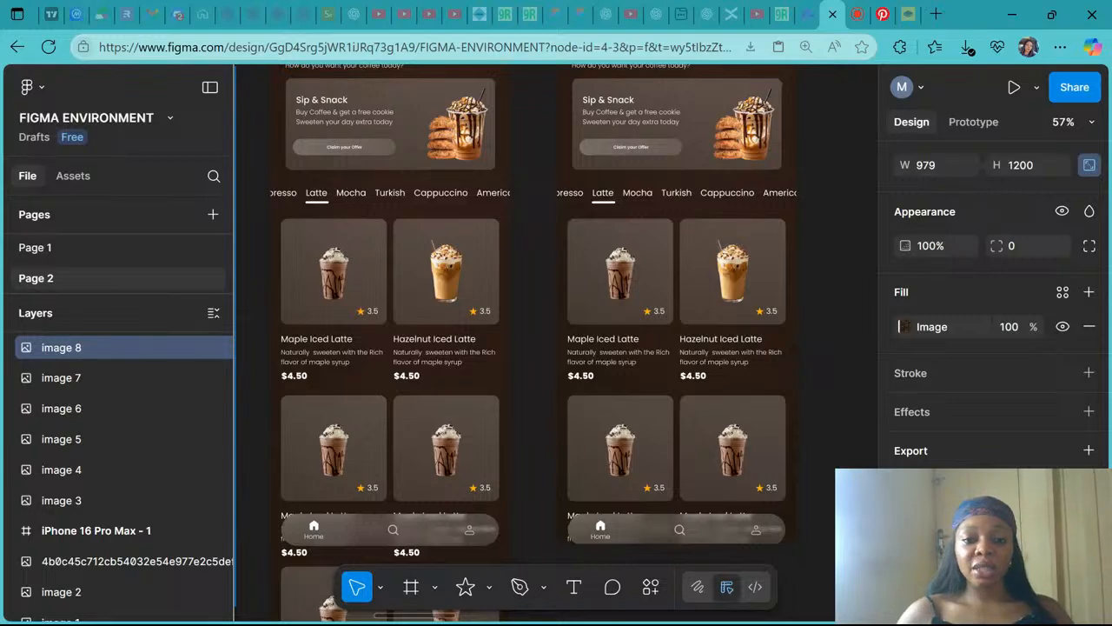
{"action": "scroll", "coordinate": [556, 348], "scroll_direction": "up", "scroll_amount": 5}
{"action": "scroll", "coordinate": [556, 348], "scroll_direction": "down", "scroll_amount": 3, "text": "ctrl"}
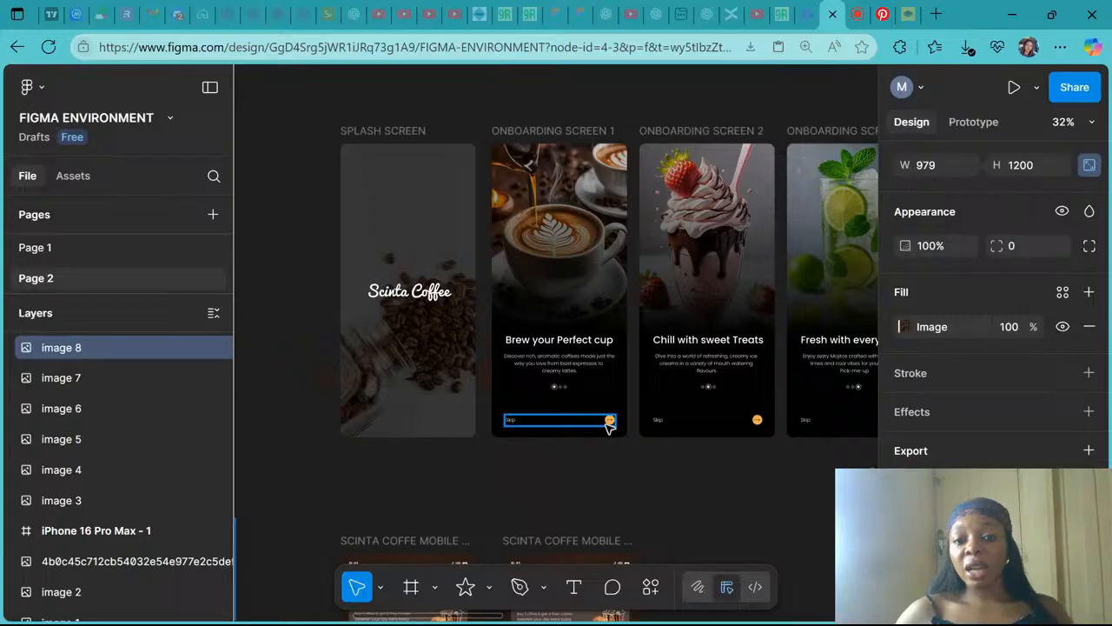
{"action": "scroll", "coordinate": [608, 426], "scroll_direction": "right", "scroll_amount": 3}
{"action": "scroll", "coordinate": [608, 426], "scroll_direction": "down", "scroll_amount": 5}
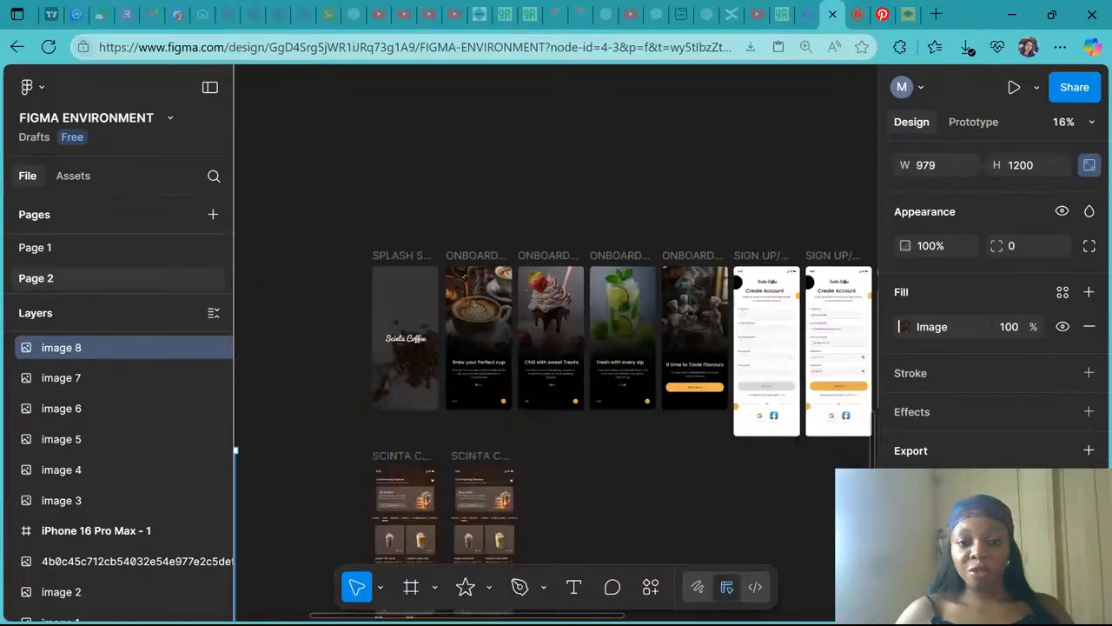
{"action": "scroll", "coordinate": [675, 377], "scroll_direction": "down", "scroll_amount": 1}
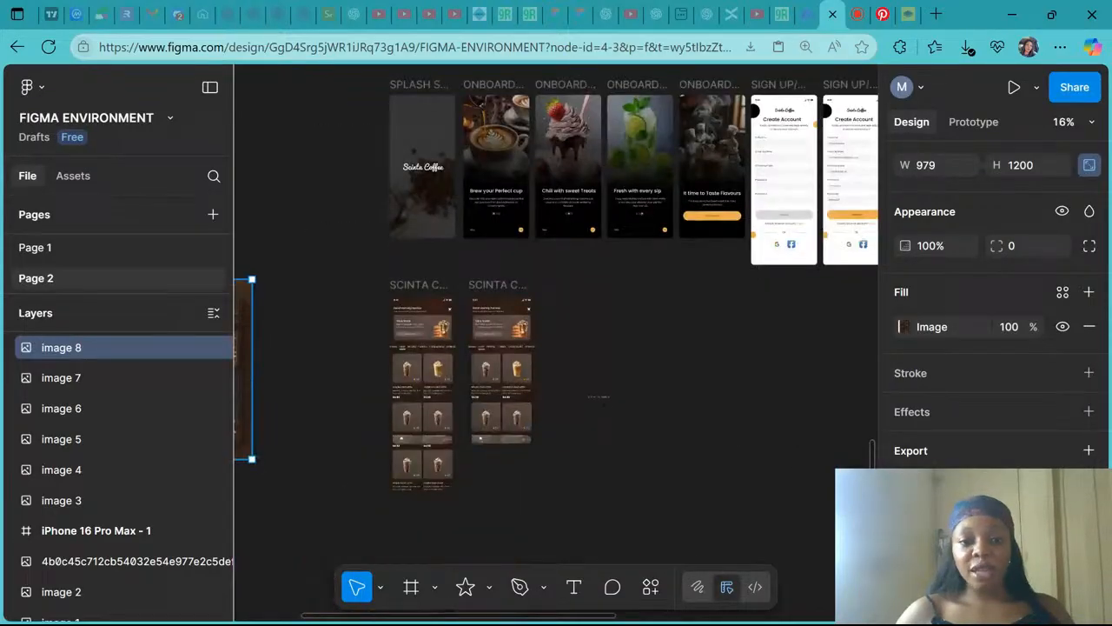
- Deselect the reference mockup image and review the homepage frames beside it at a wider zoom
{"action": "left_click", "coordinate": [675, 377]}
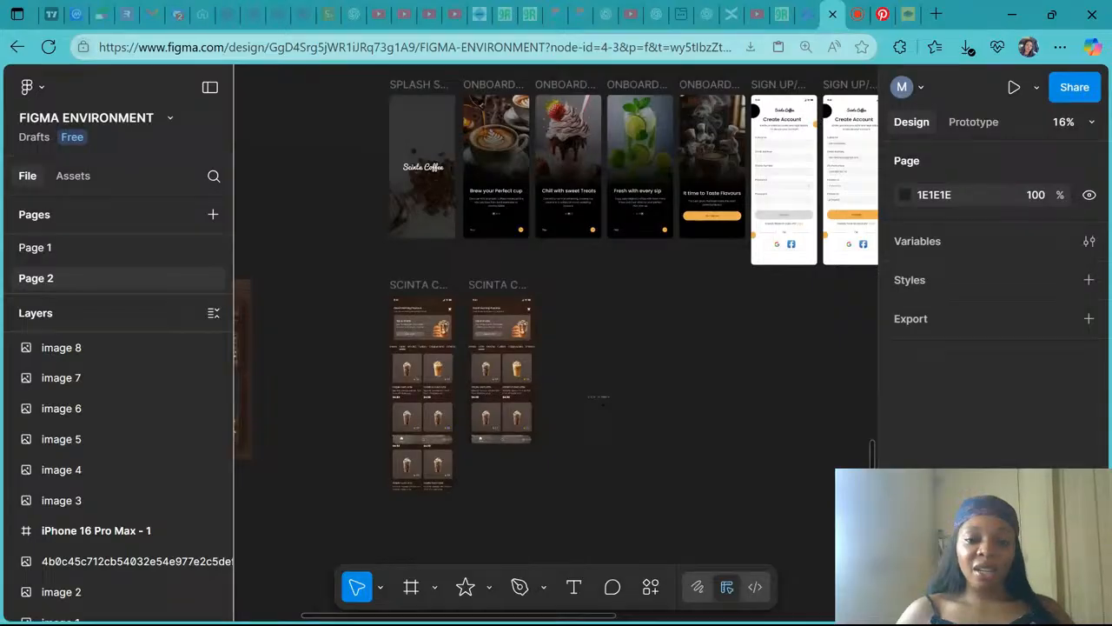
{"action": "scroll", "coordinate": [556, 347], "scroll_direction": "left", "scroll_amount": 5}
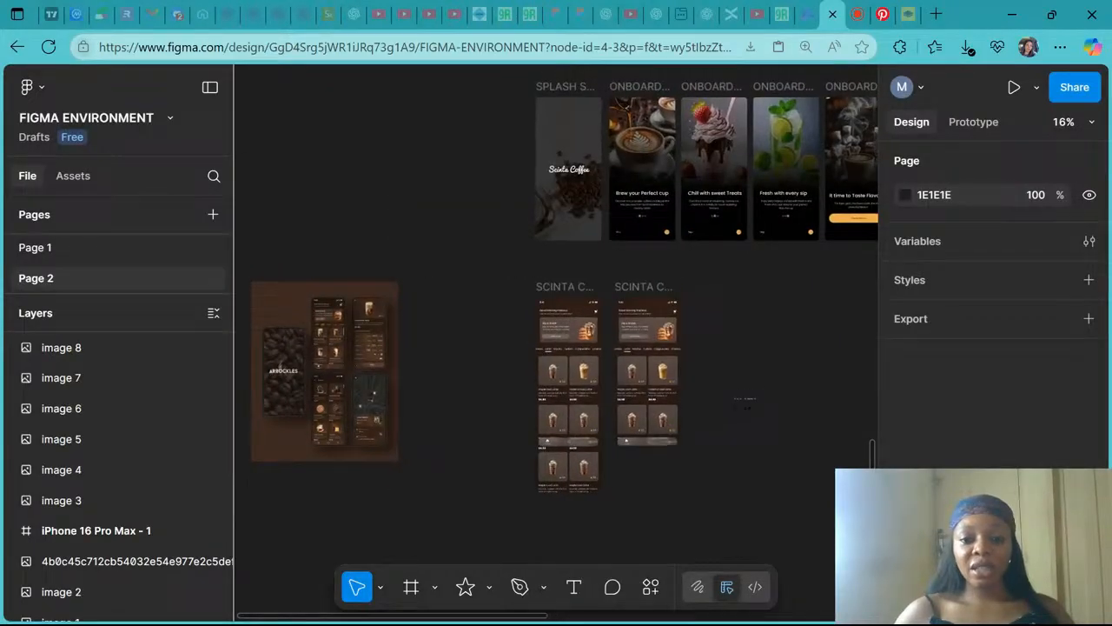
{"action": "scroll", "coordinate": [670, 356], "scroll_direction": "up", "scroll_amount": 3}
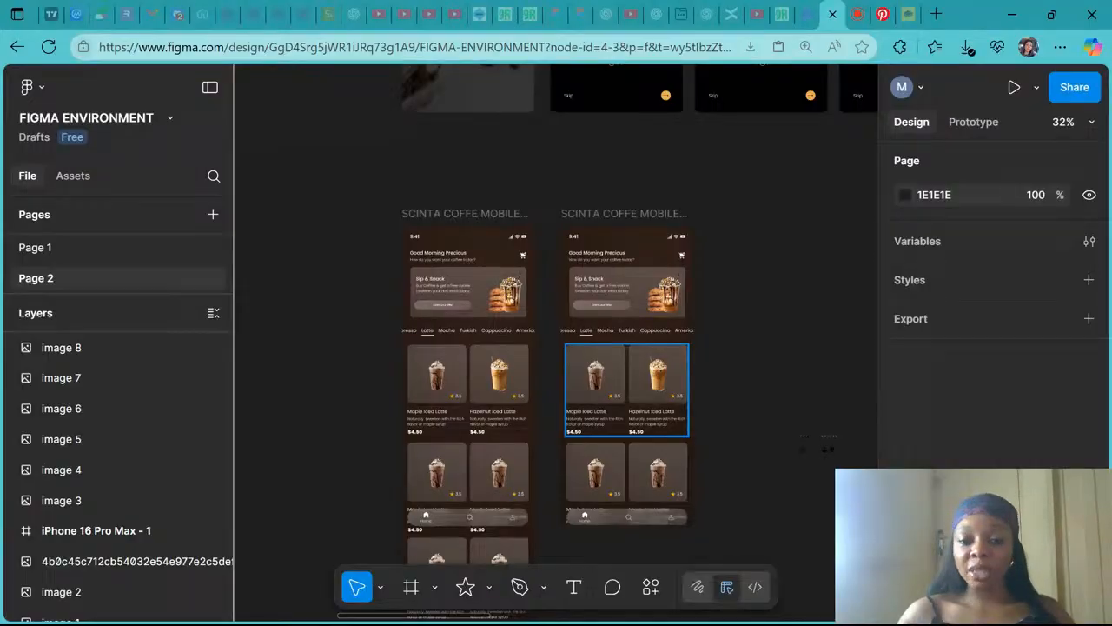
{"action": "key", "text": "minus"}
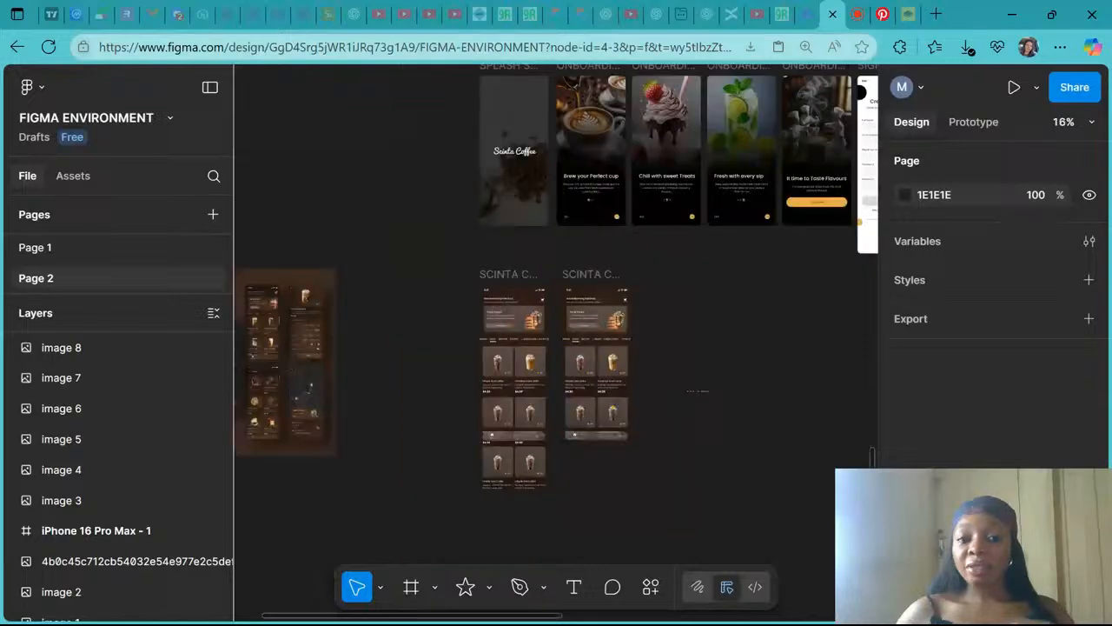
- Switch to the live-stream studio tab and begin ending the live stream
{"action": "left_click", "coordinate": [856, 24]}
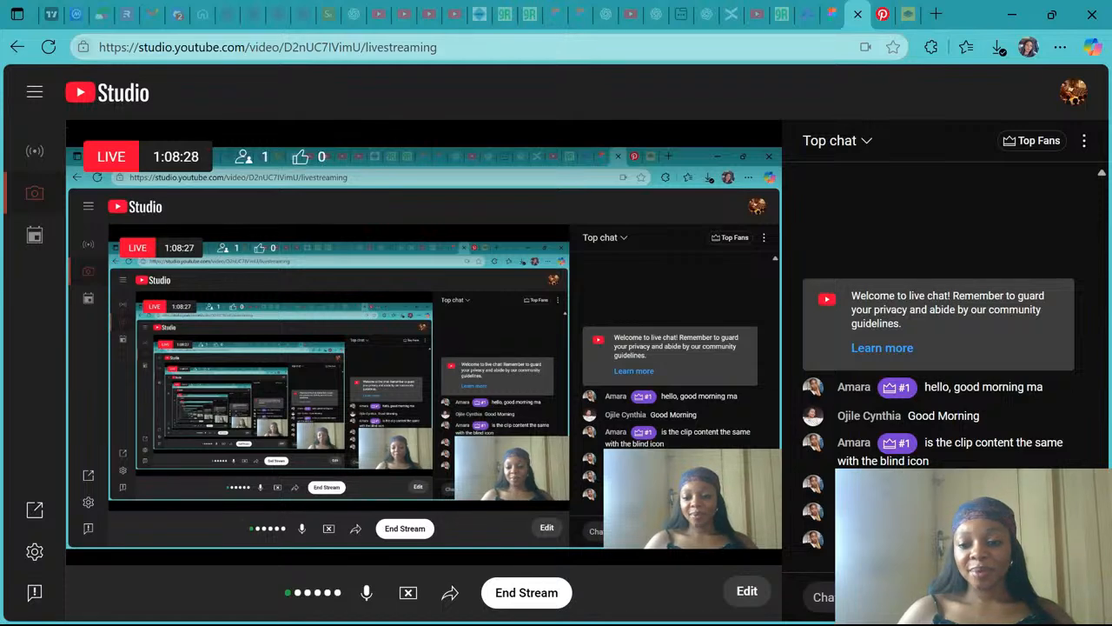
{"action": "left_click", "coordinate": [527, 592]}
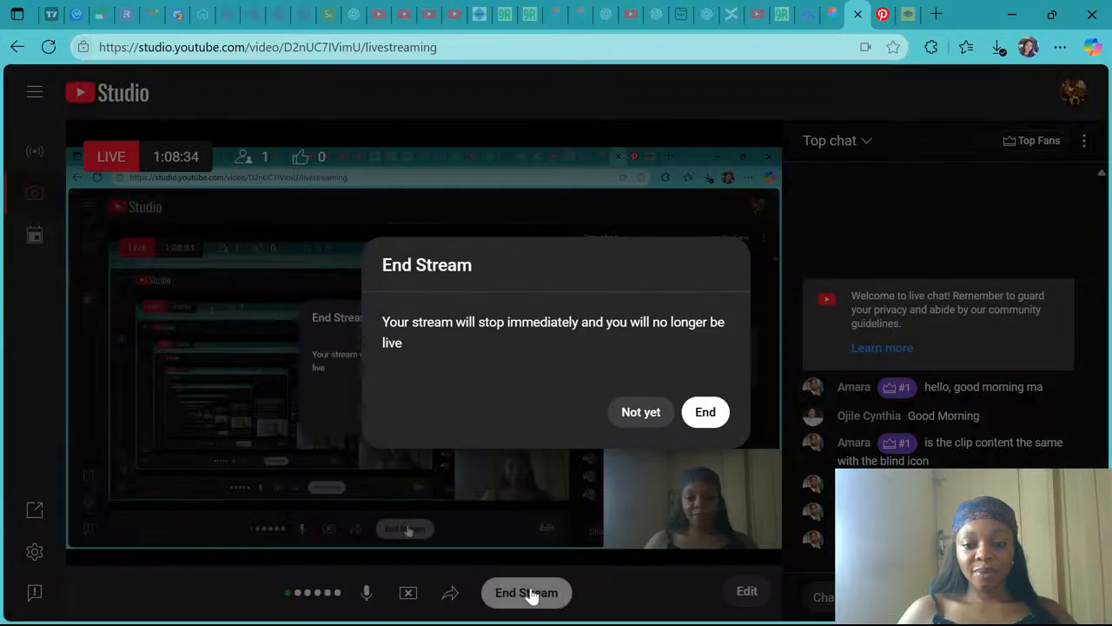